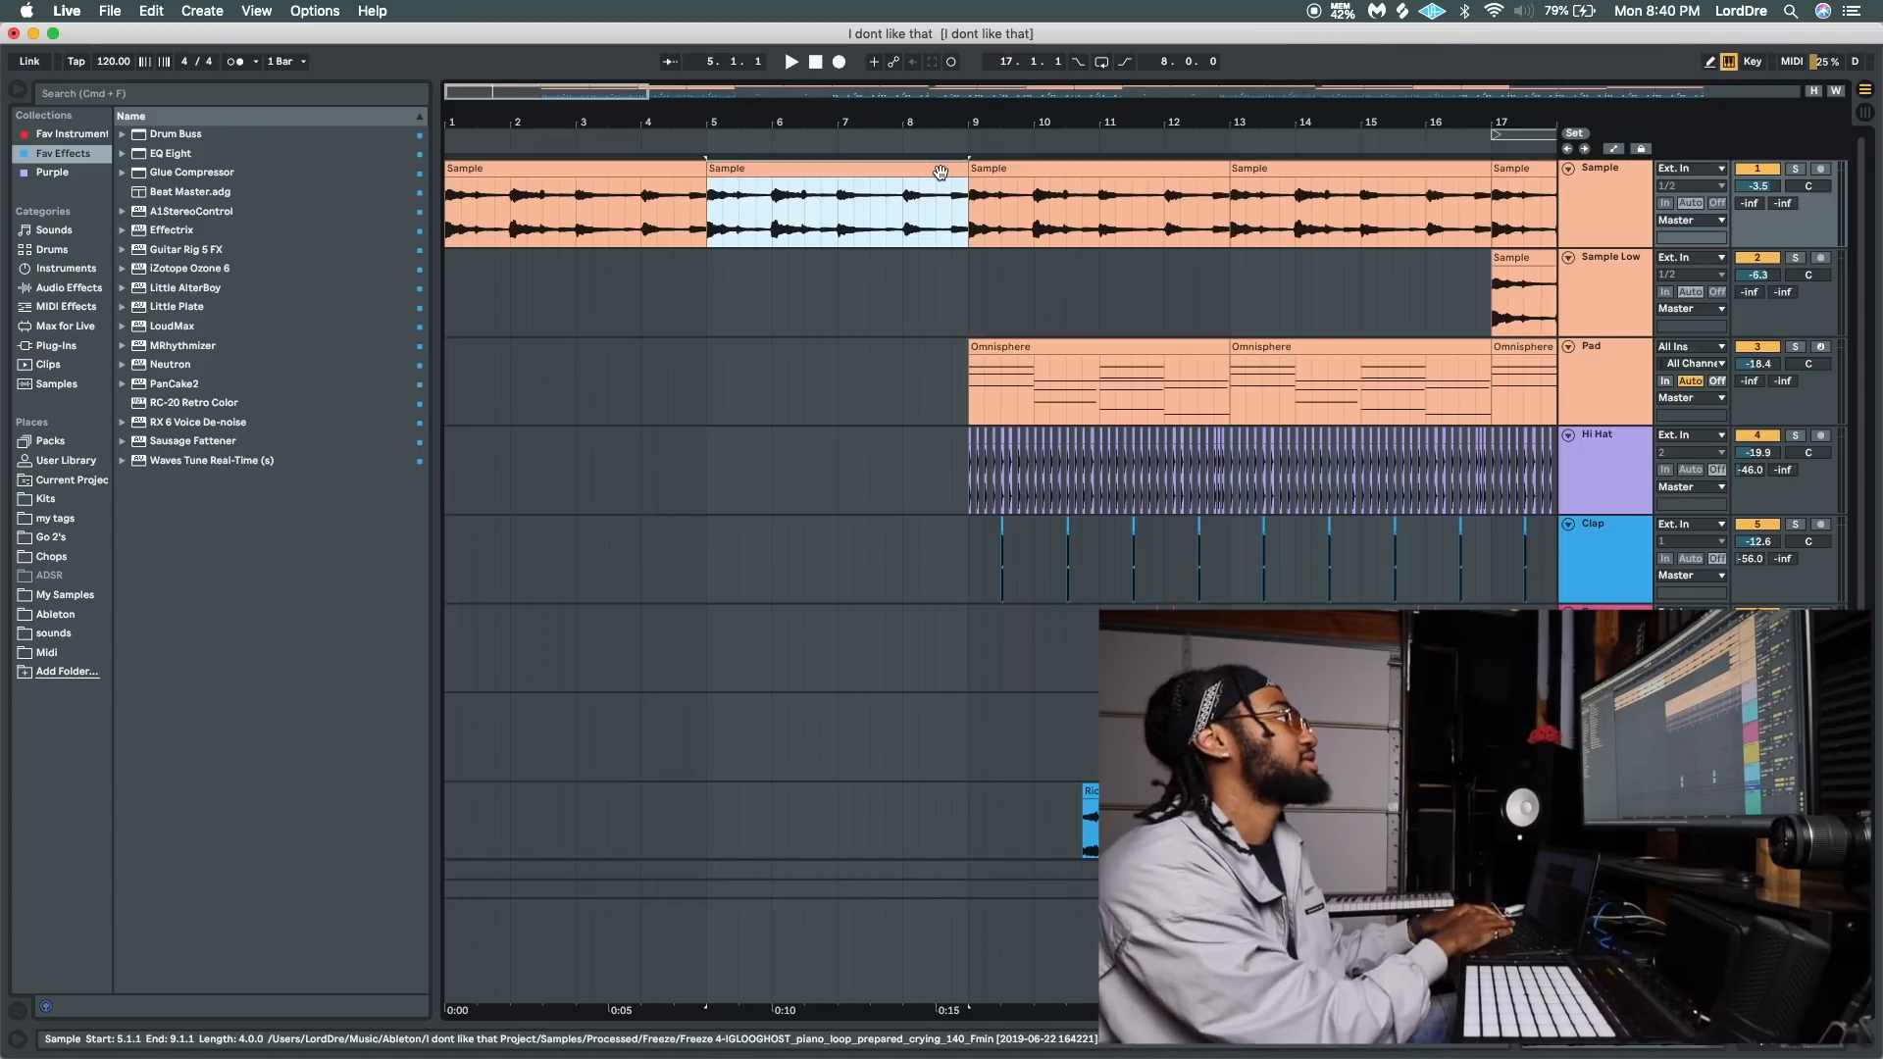
# Add a MIDI track below the Sample track and load its frozen piano loop into Simpler in Slice mode, sliced by Beat at 1/4 division.
pyautogui.click(1601, 177)
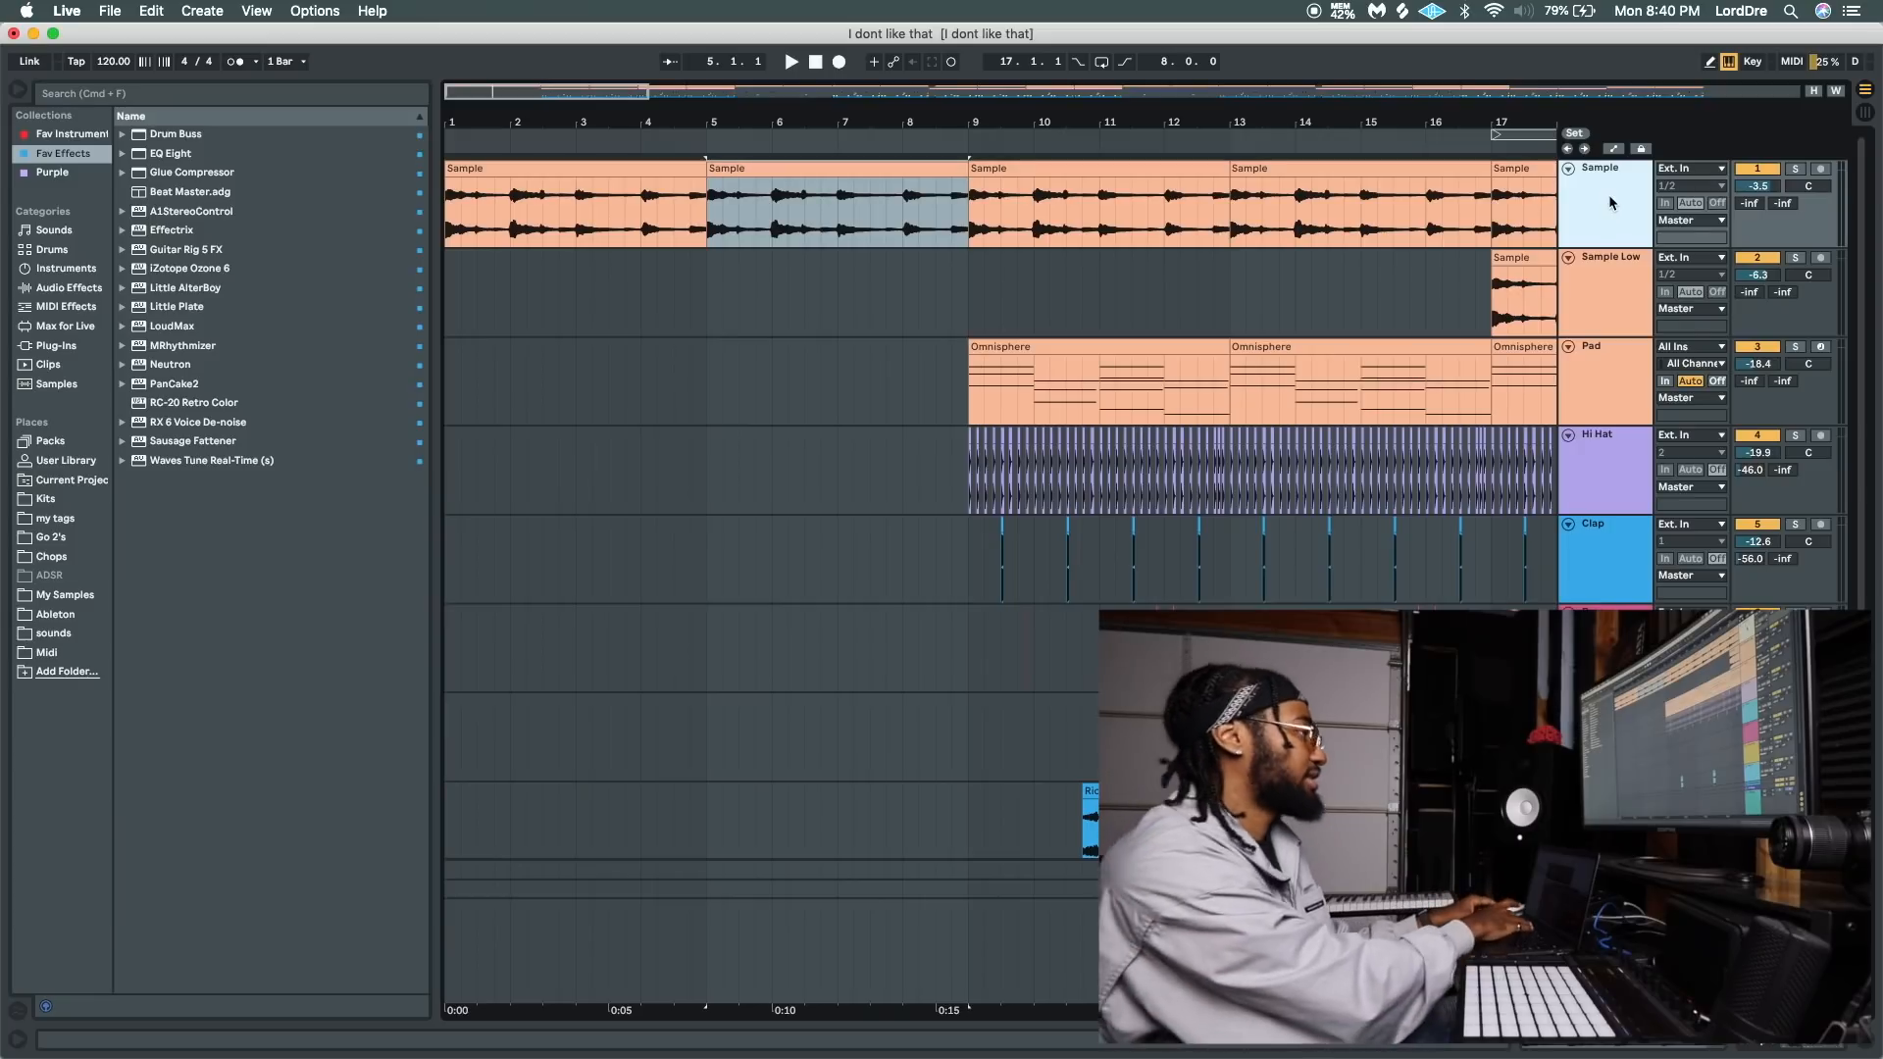
pyautogui.press('super+shift+t')
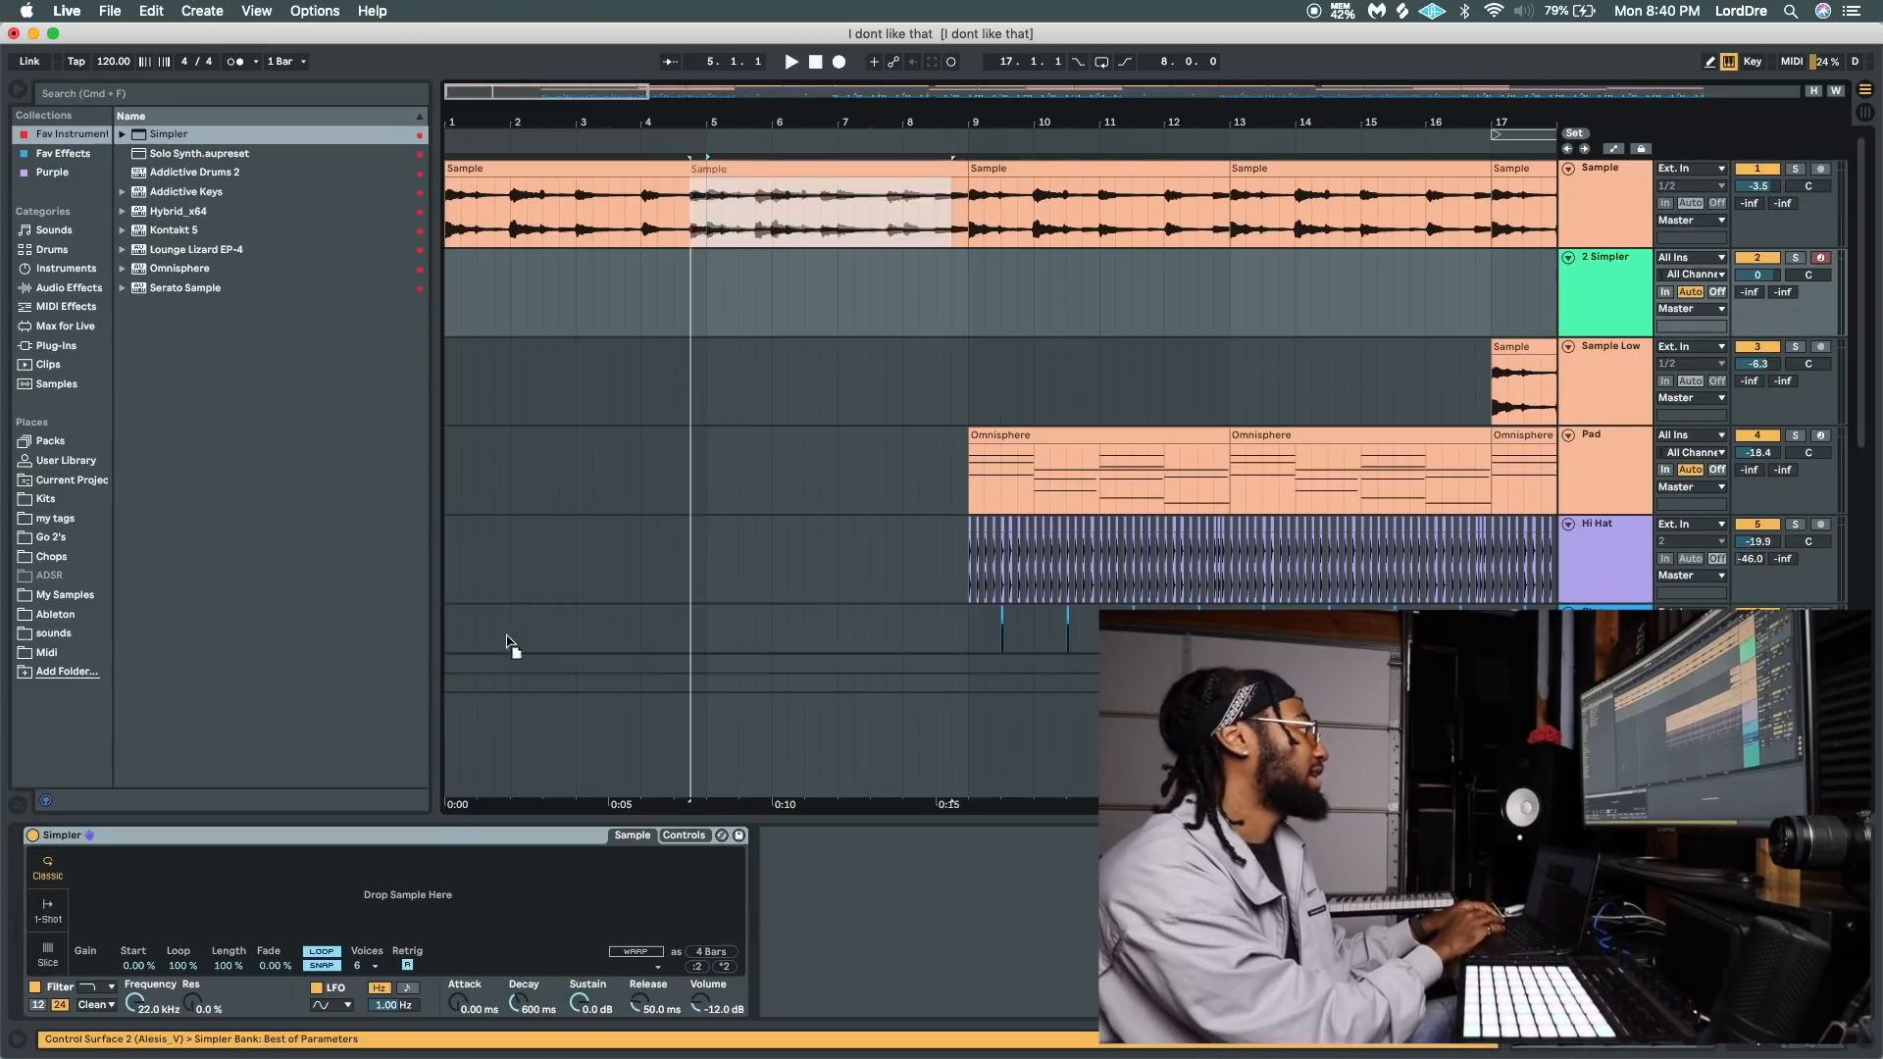
pyautogui.moveTo(507, 640); pyautogui.dragTo(404, 882)
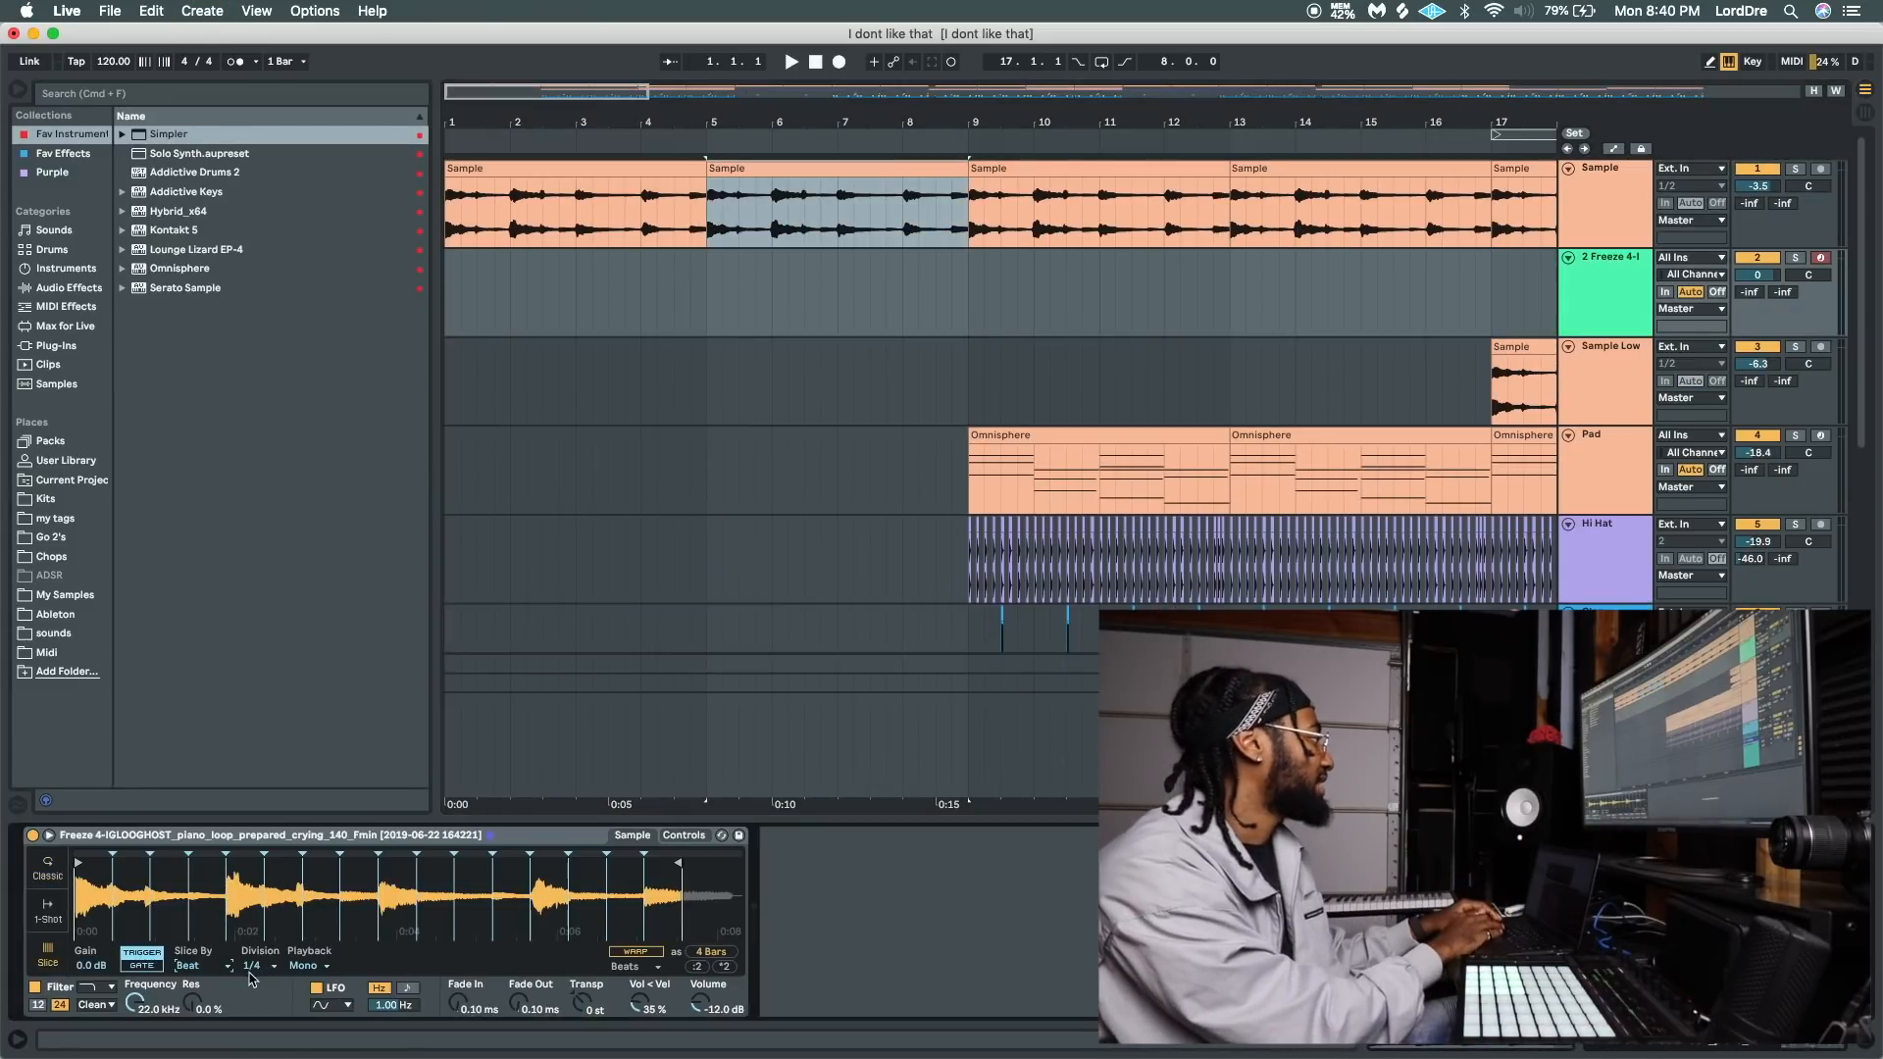
pyautogui.click(257, 967)
pyautogui.click(262, 890)
pyautogui.click(257, 860)
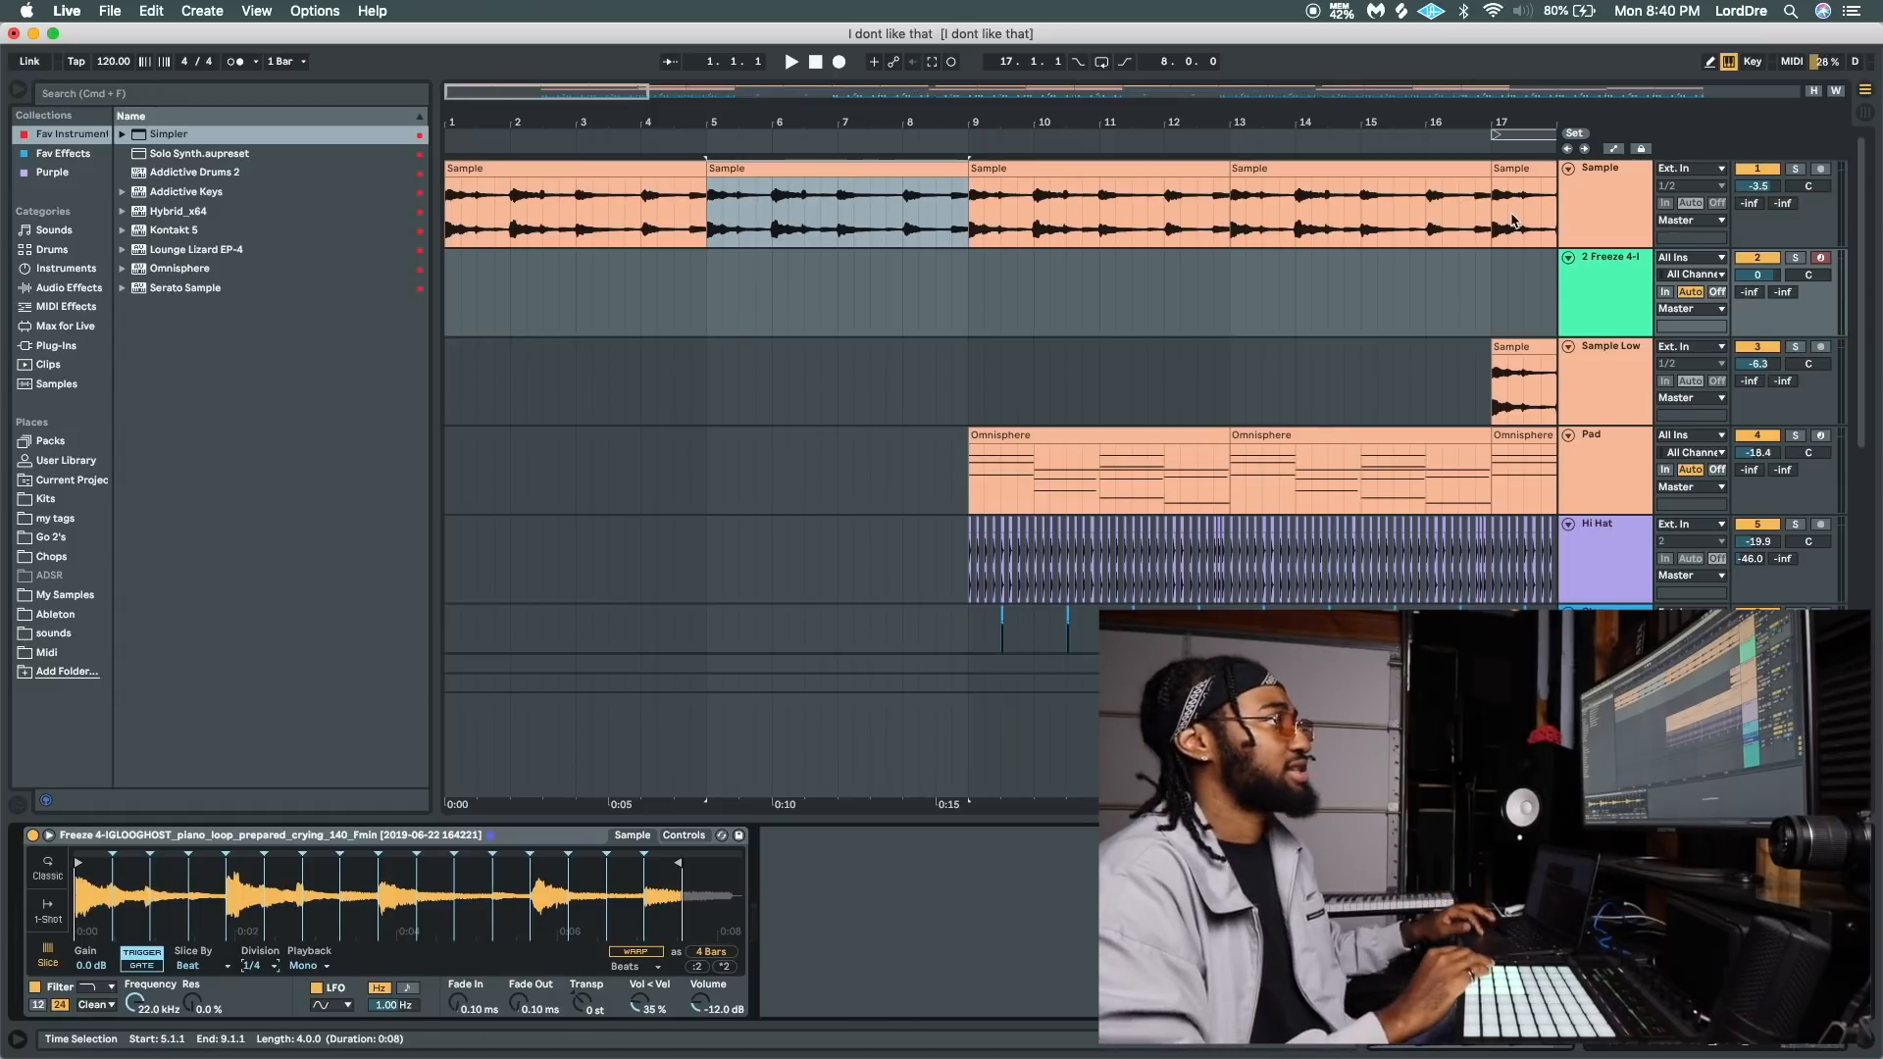
# Record a pass of the Simpler slices on the new MIDI track from bar 5 to bar 9.
pyautogui.click(706, 292)
pyautogui.press('F9')
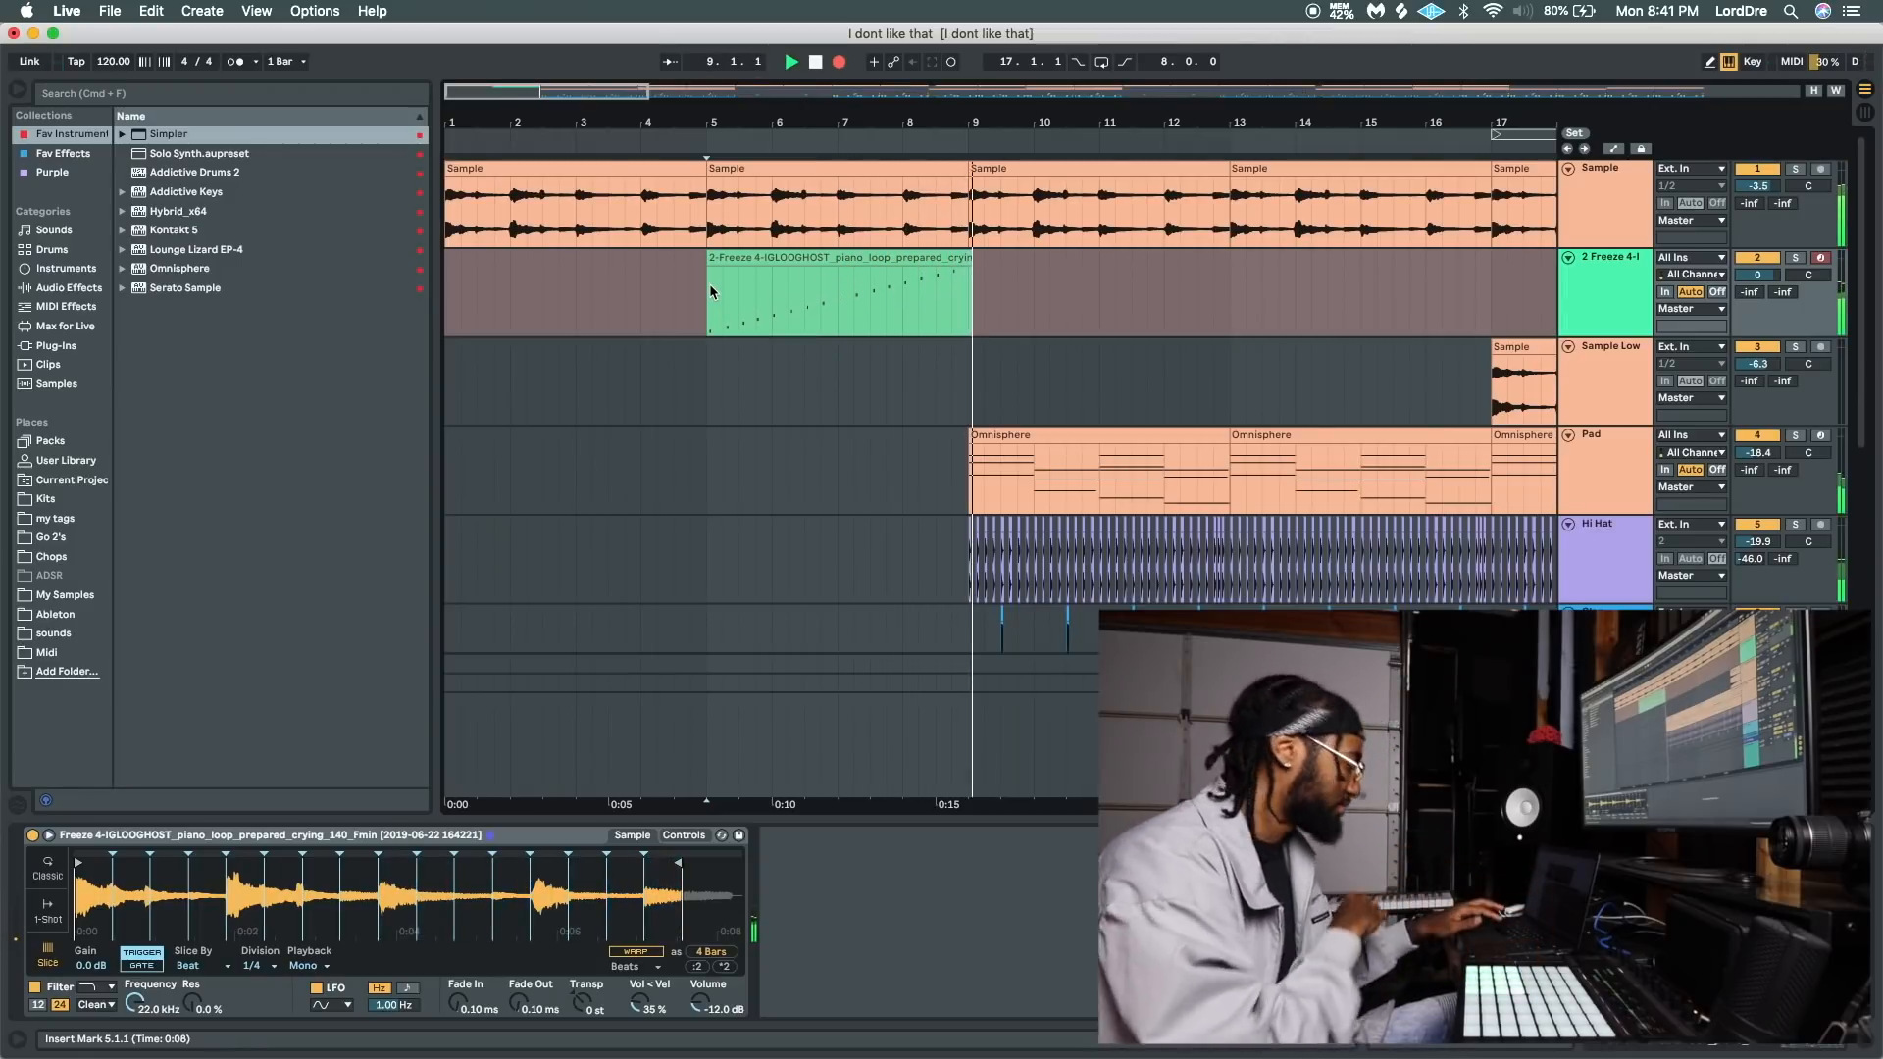
pyautogui.press('space')
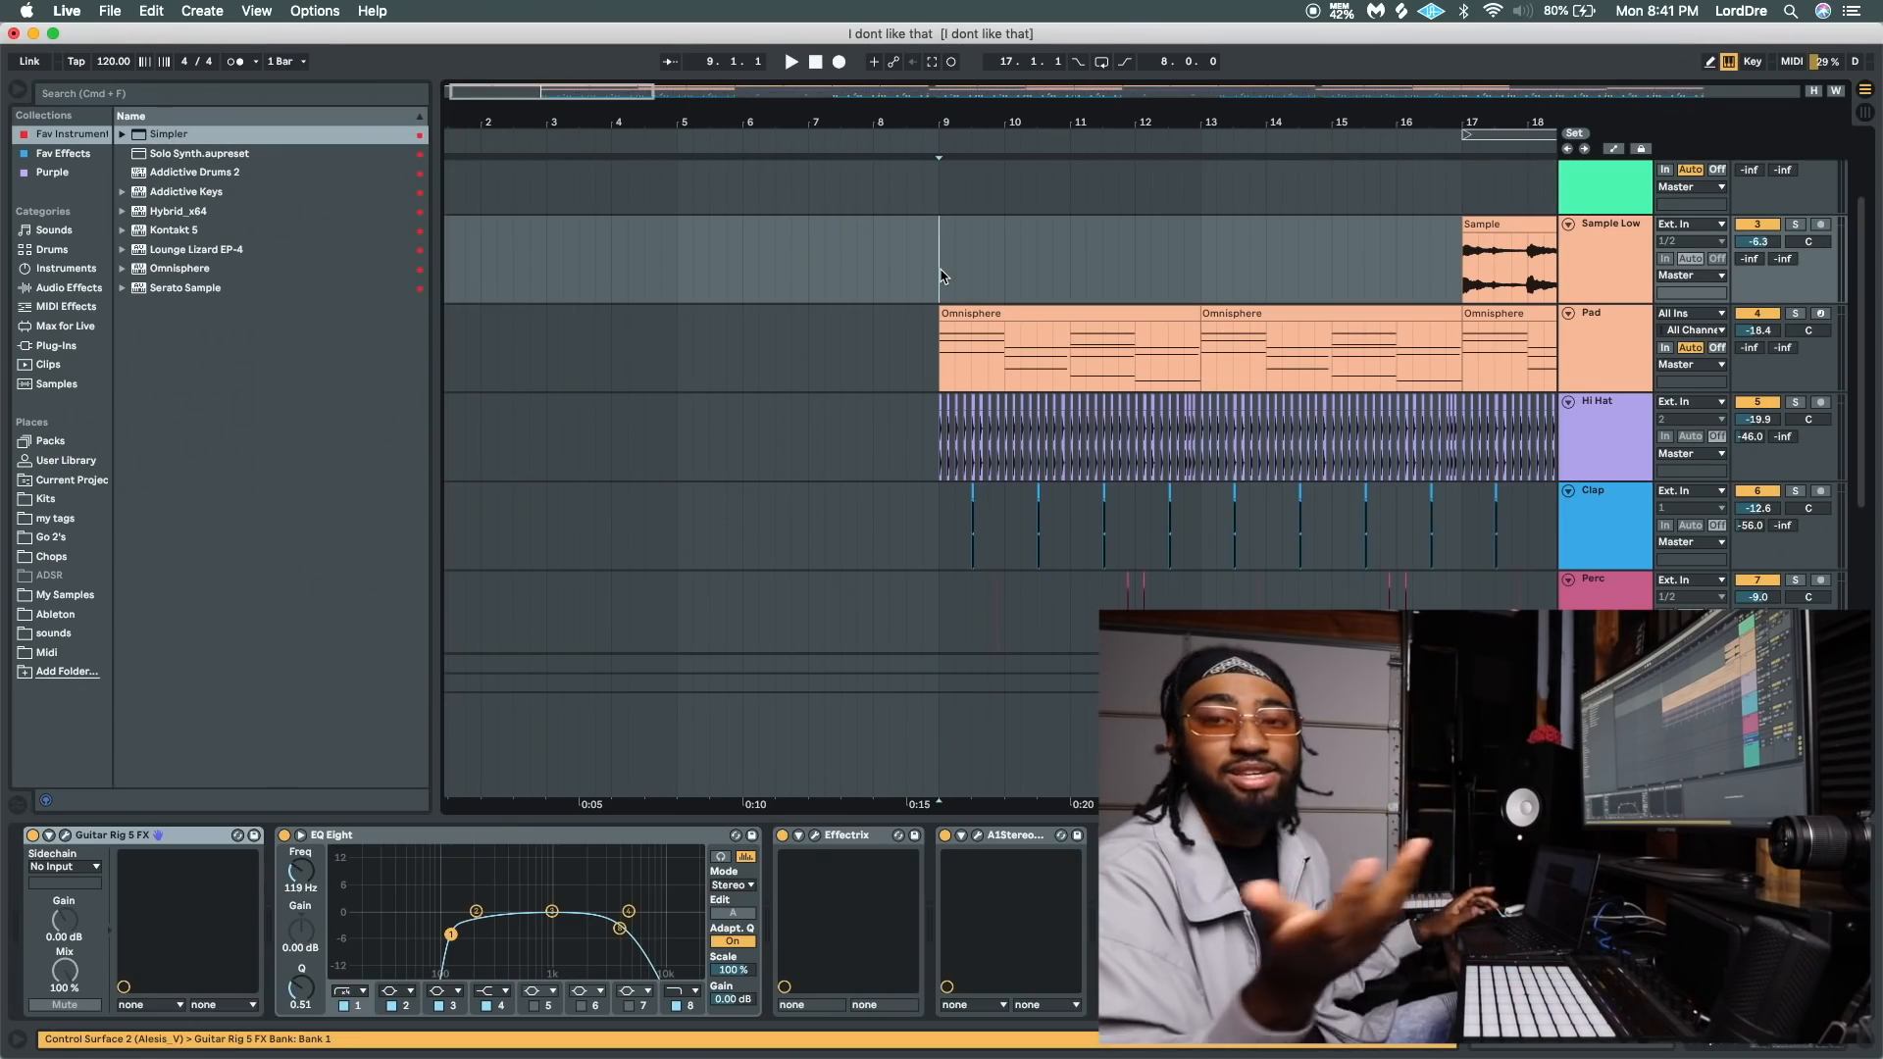
# Duplicate the Pad track with its Omnisphere clips and turn off solo on the original Pad track.
pyautogui.click(996, 314)
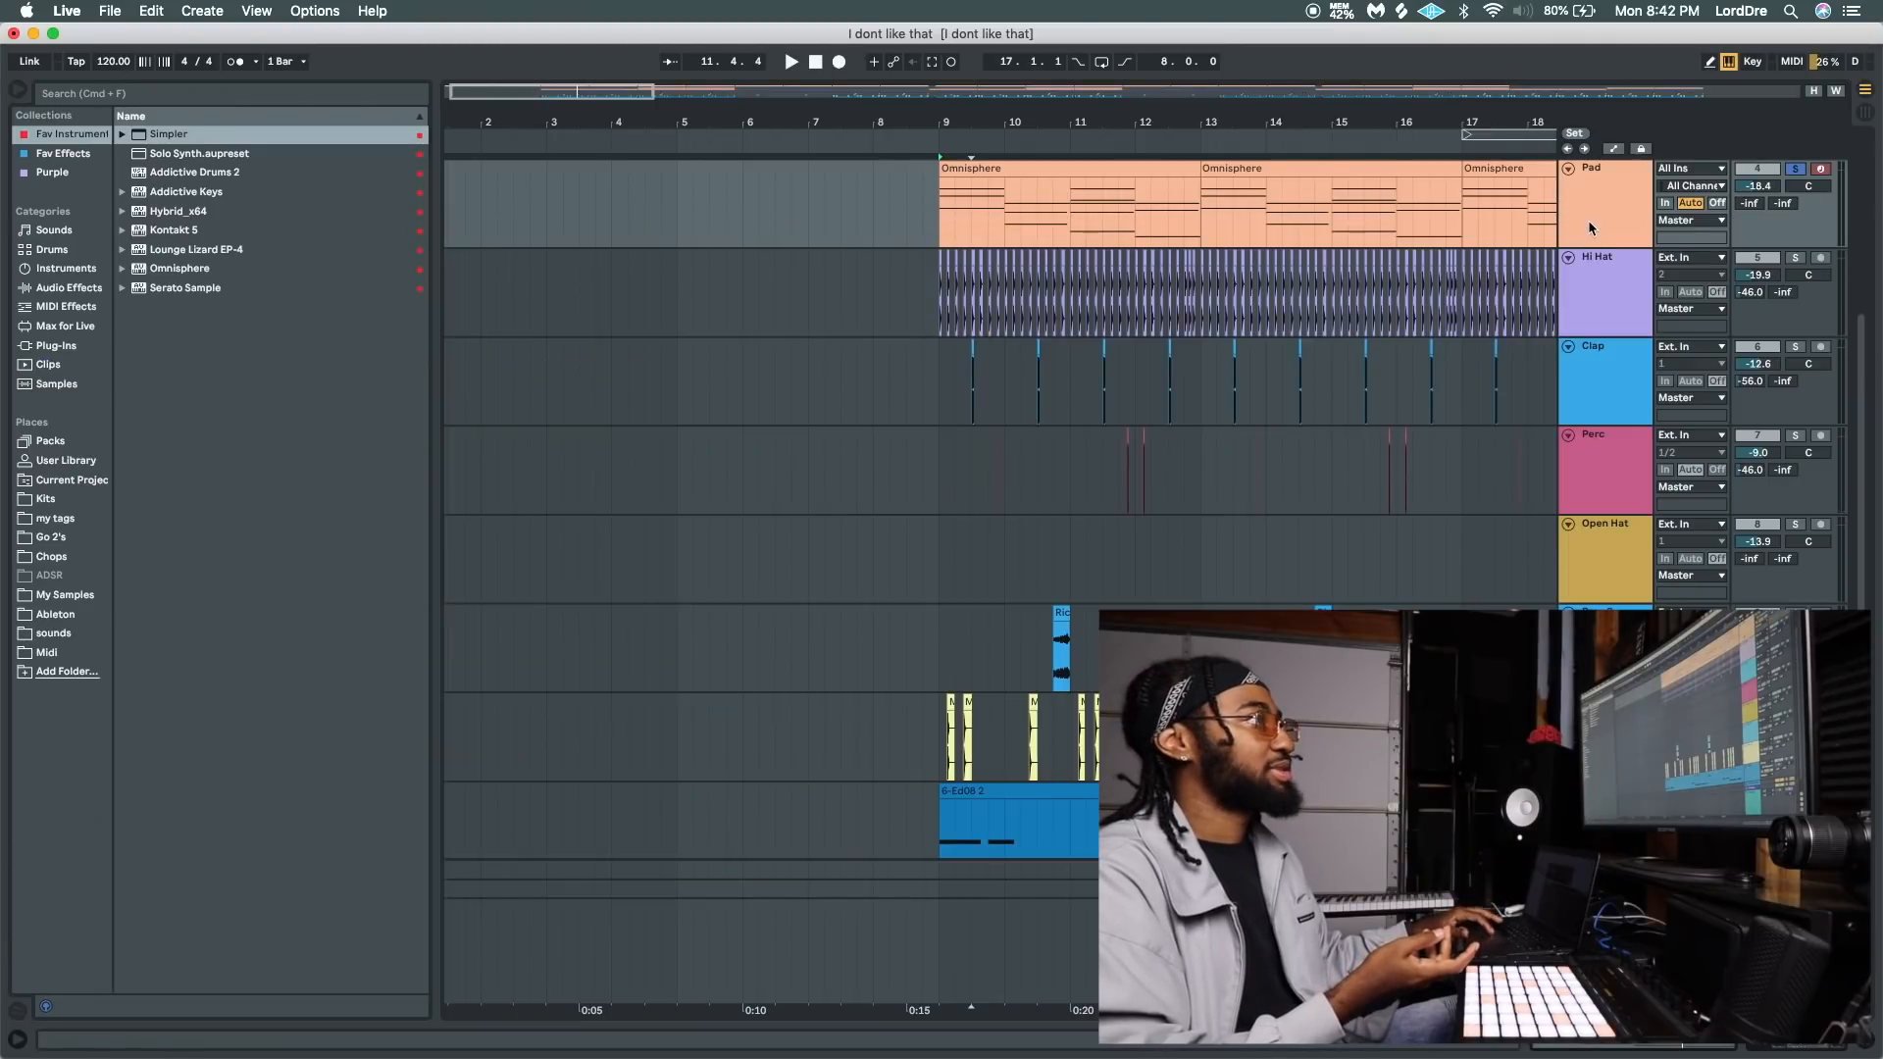
pyautogui.click(1590, 228)
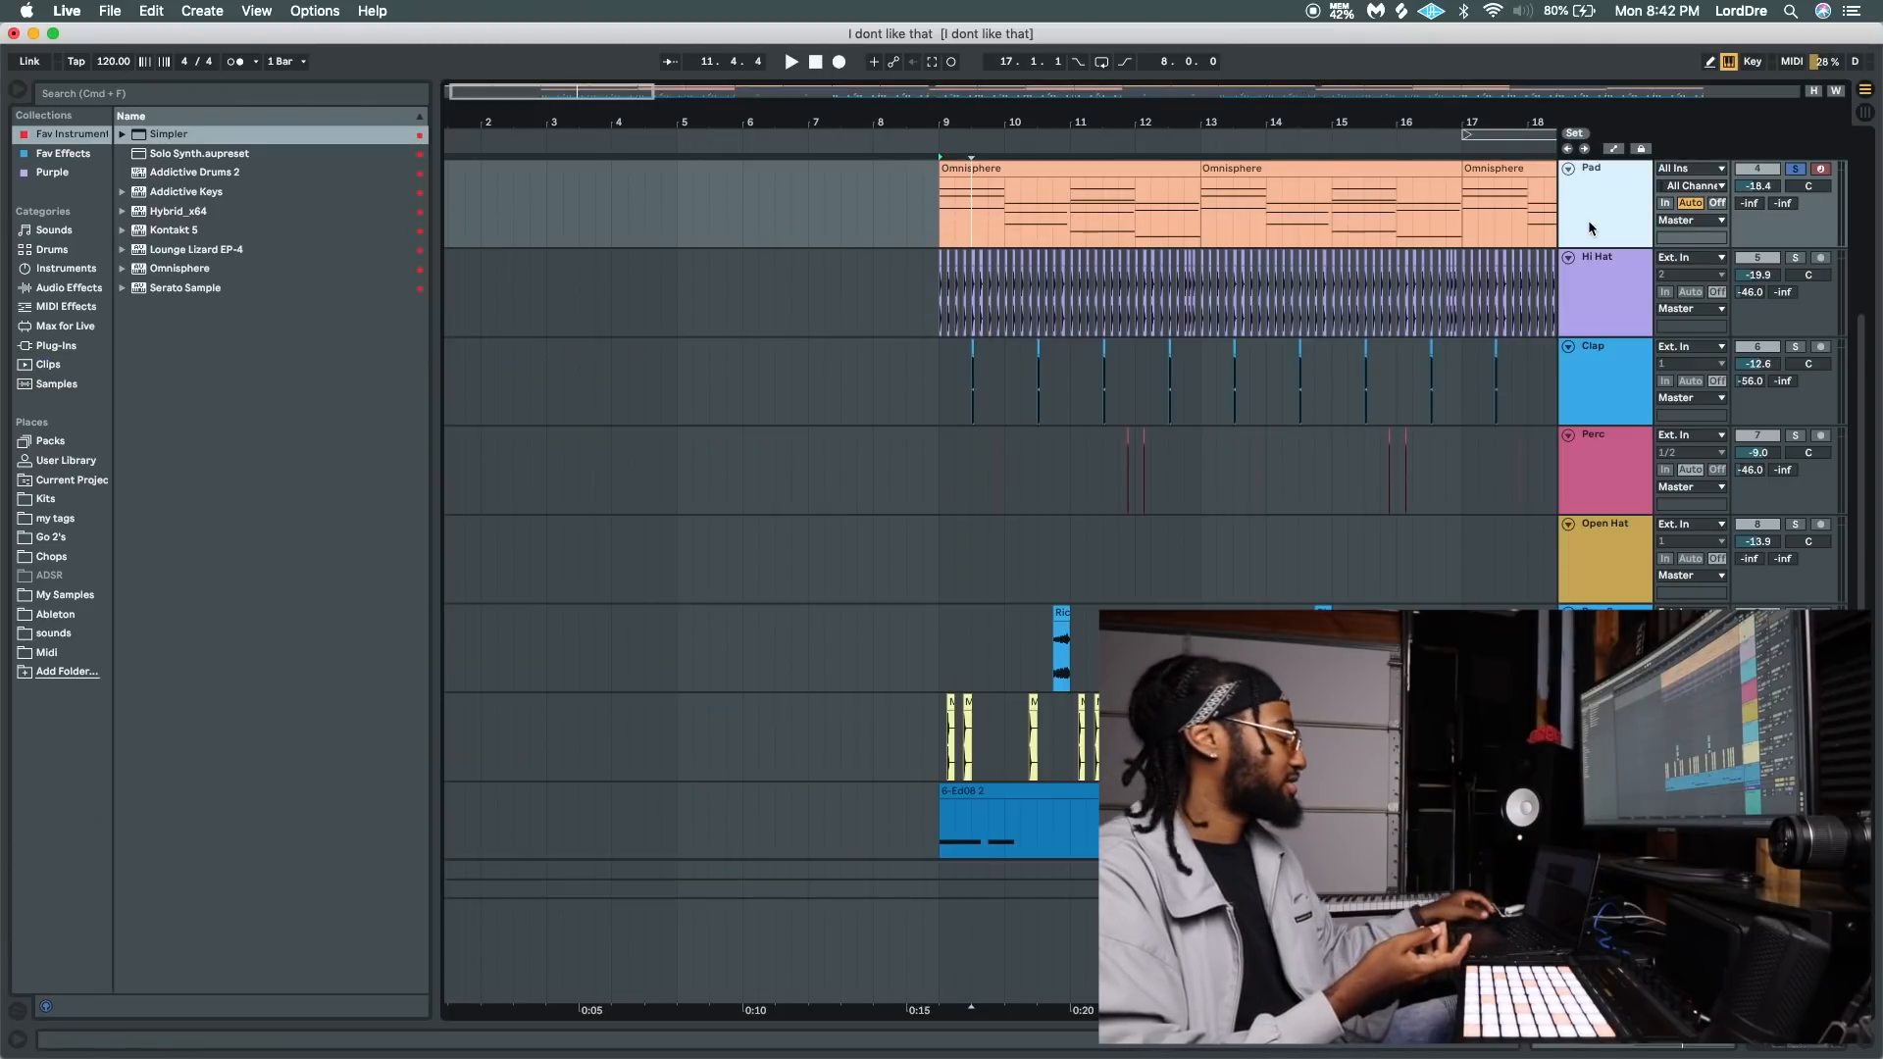
pyautogui.press('super+d')
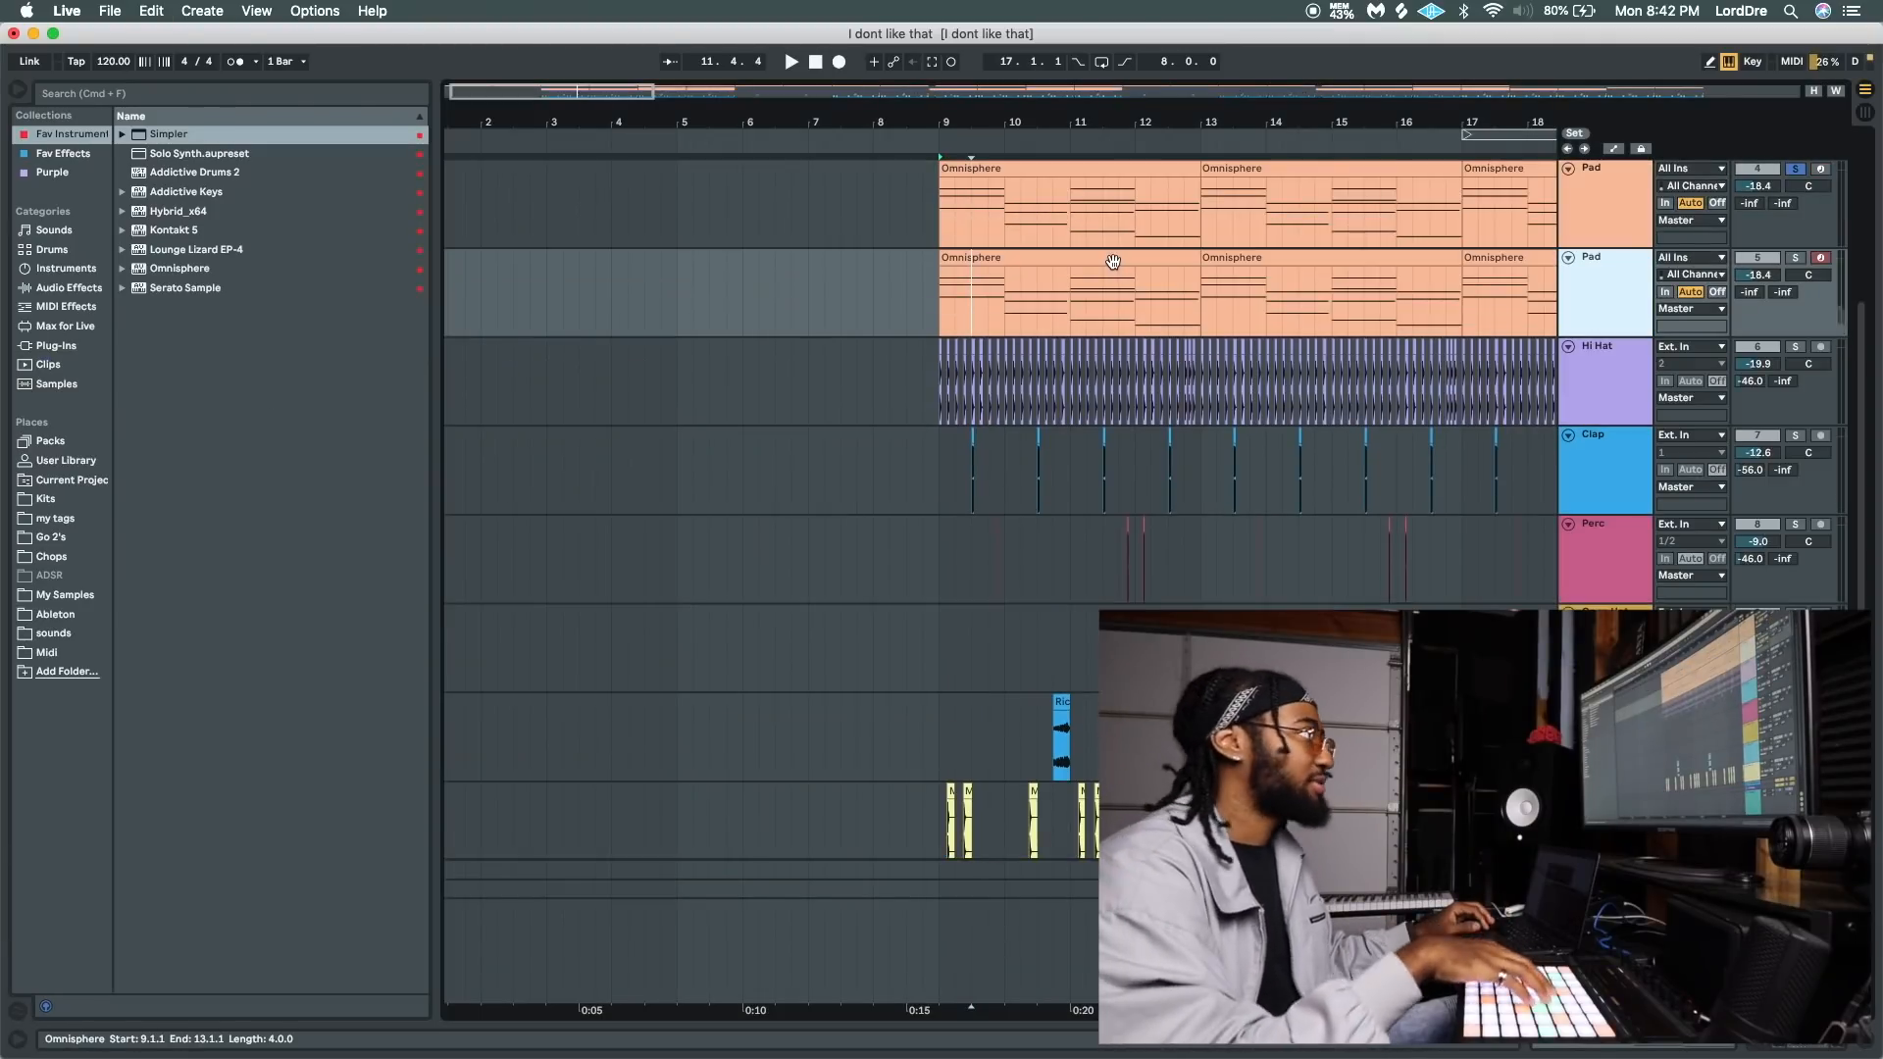
pyautogui.click(1795, 168)
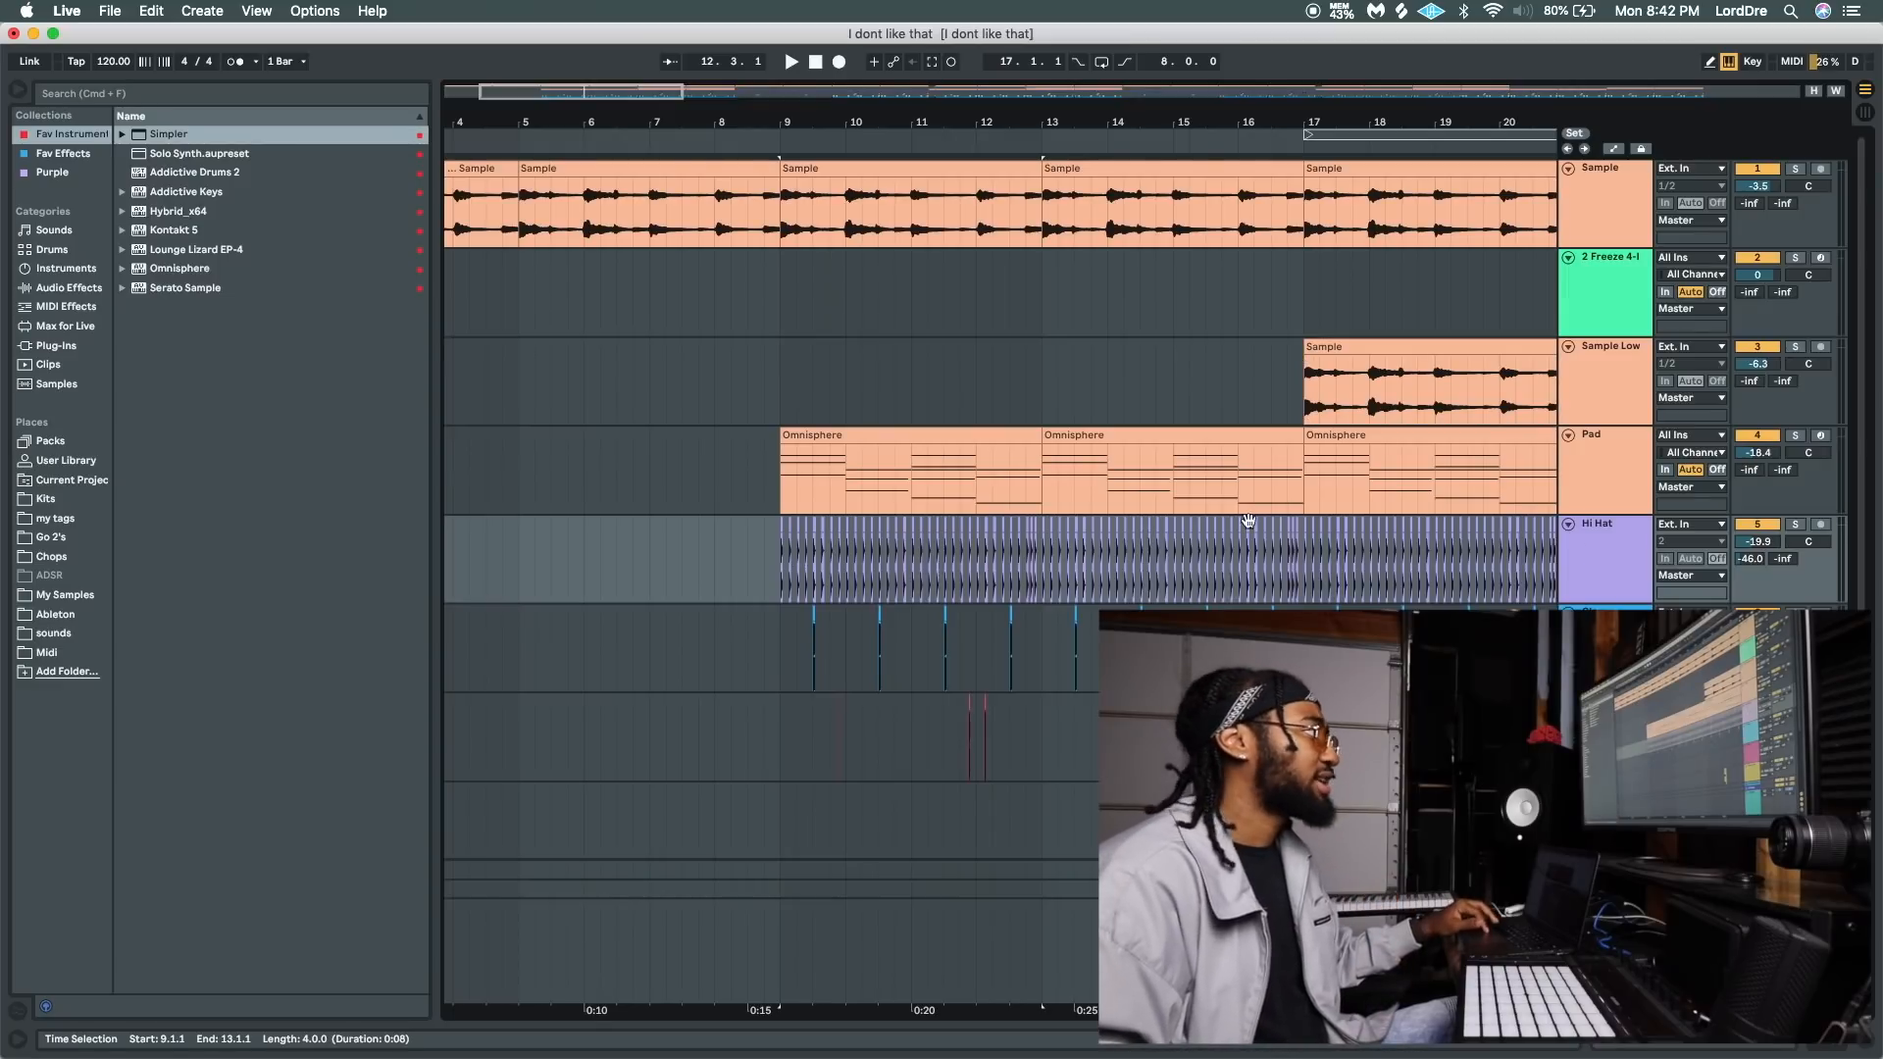
# Play a short stretch of the arrangement from bar 9, where the hi-hats and pad enter.
pyautogui.click(777, 563)
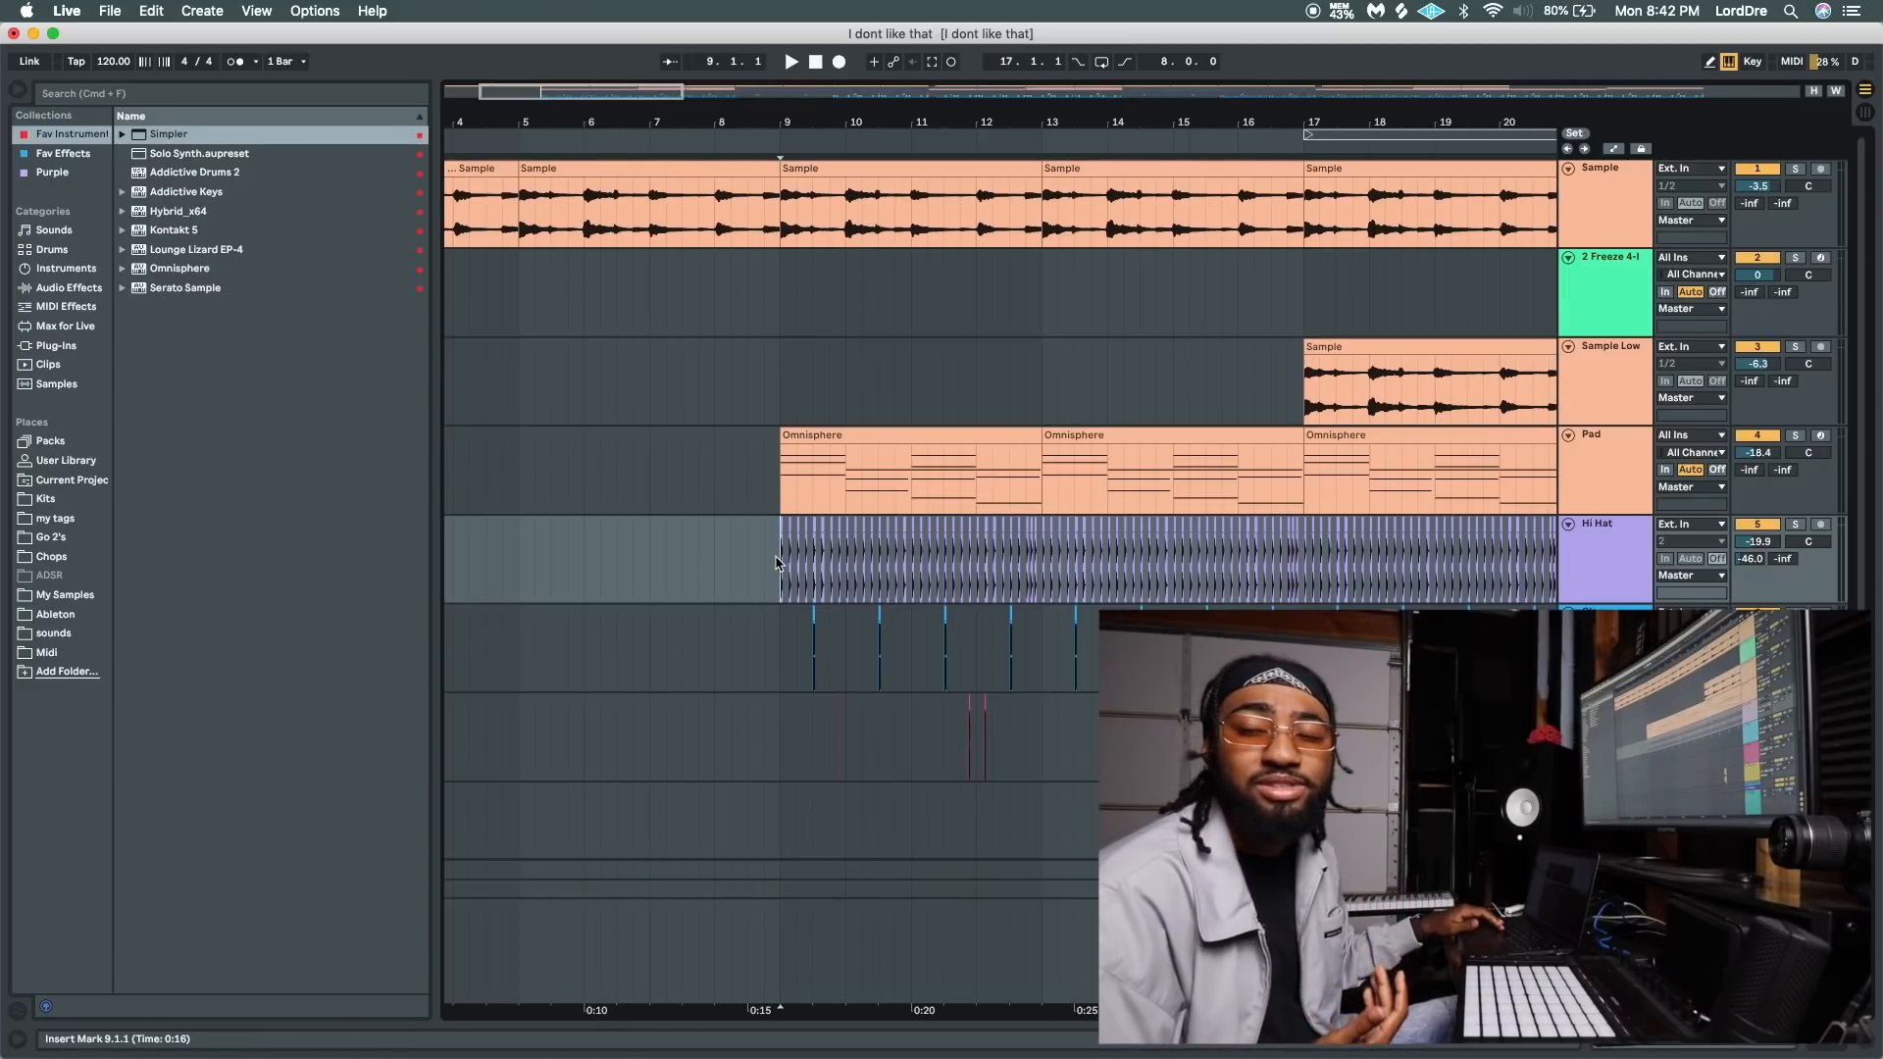
pyautogui.press('space')
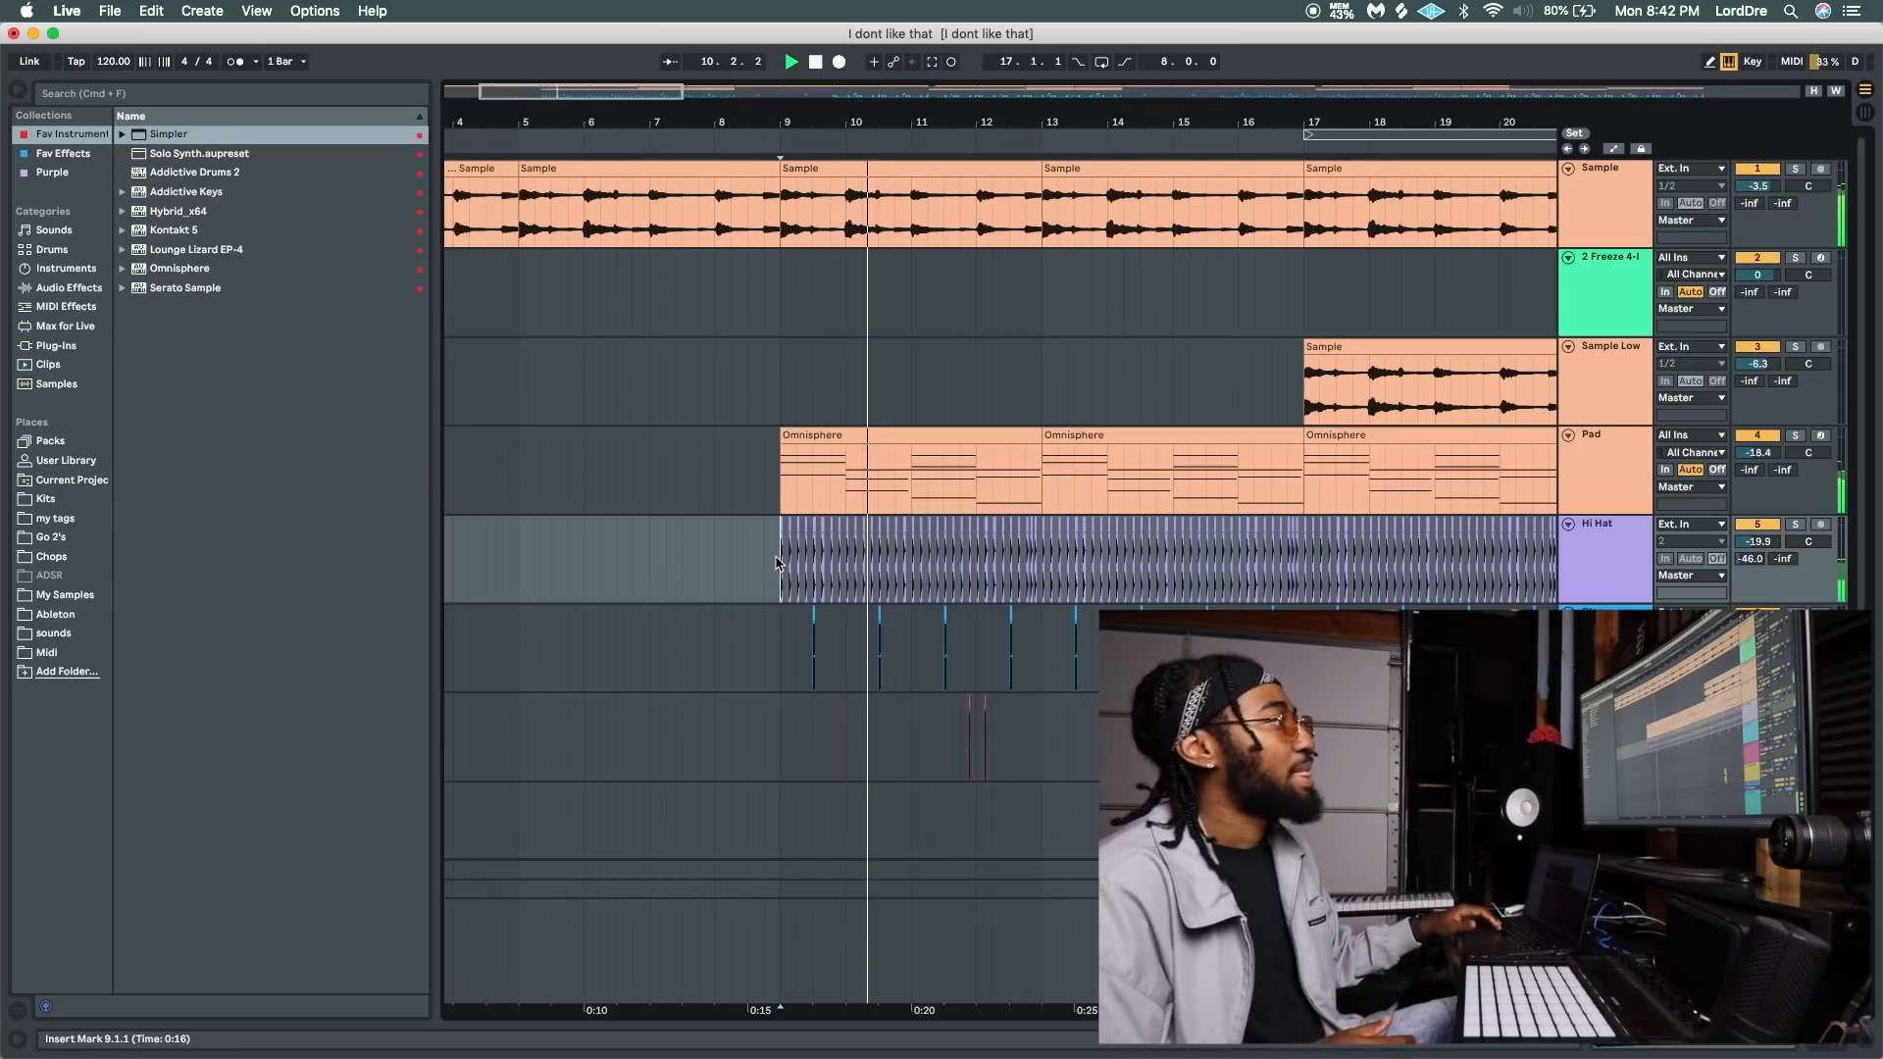
pyautogui.press('space')
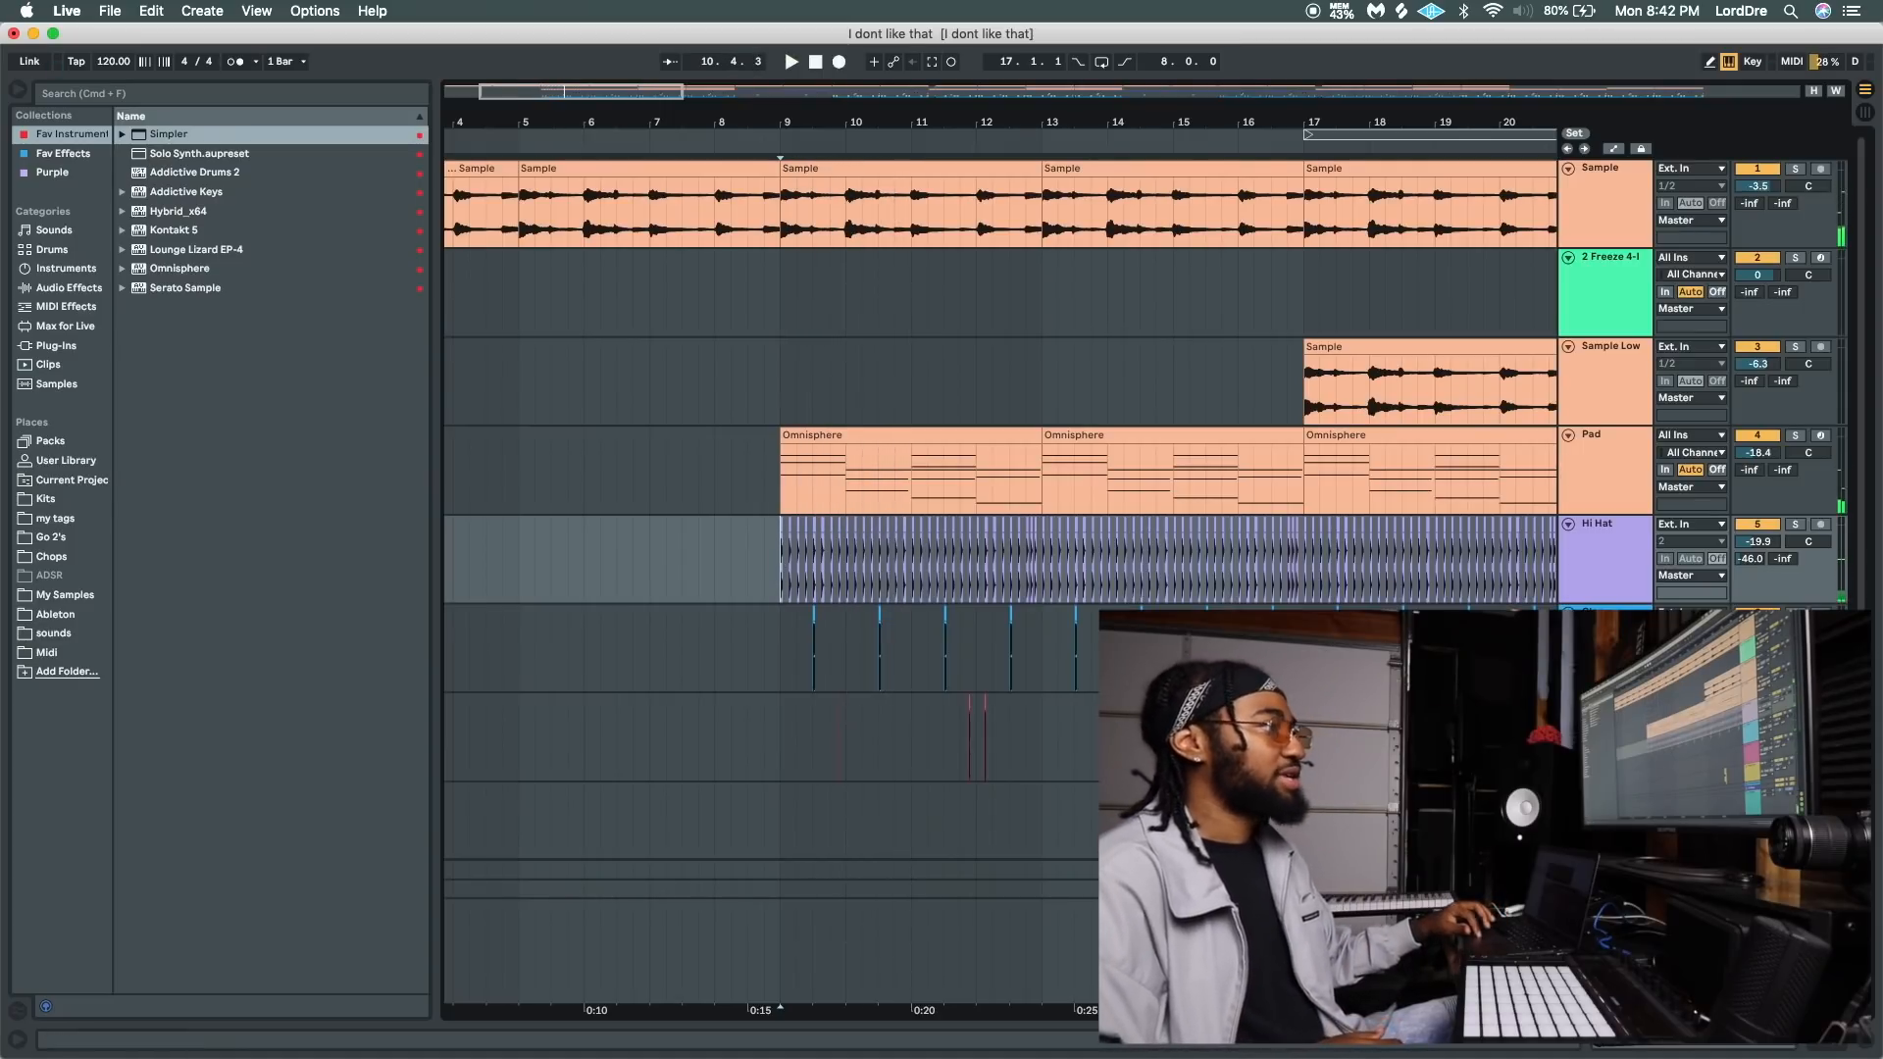
# Add a MIDI track at the end of the track list and load an empty Drum Rack on it.
pyautogui.scroll(-5, 1000, 490)
pyautogui.click(1604, 737)
pyautogui.press('super+shift+t')
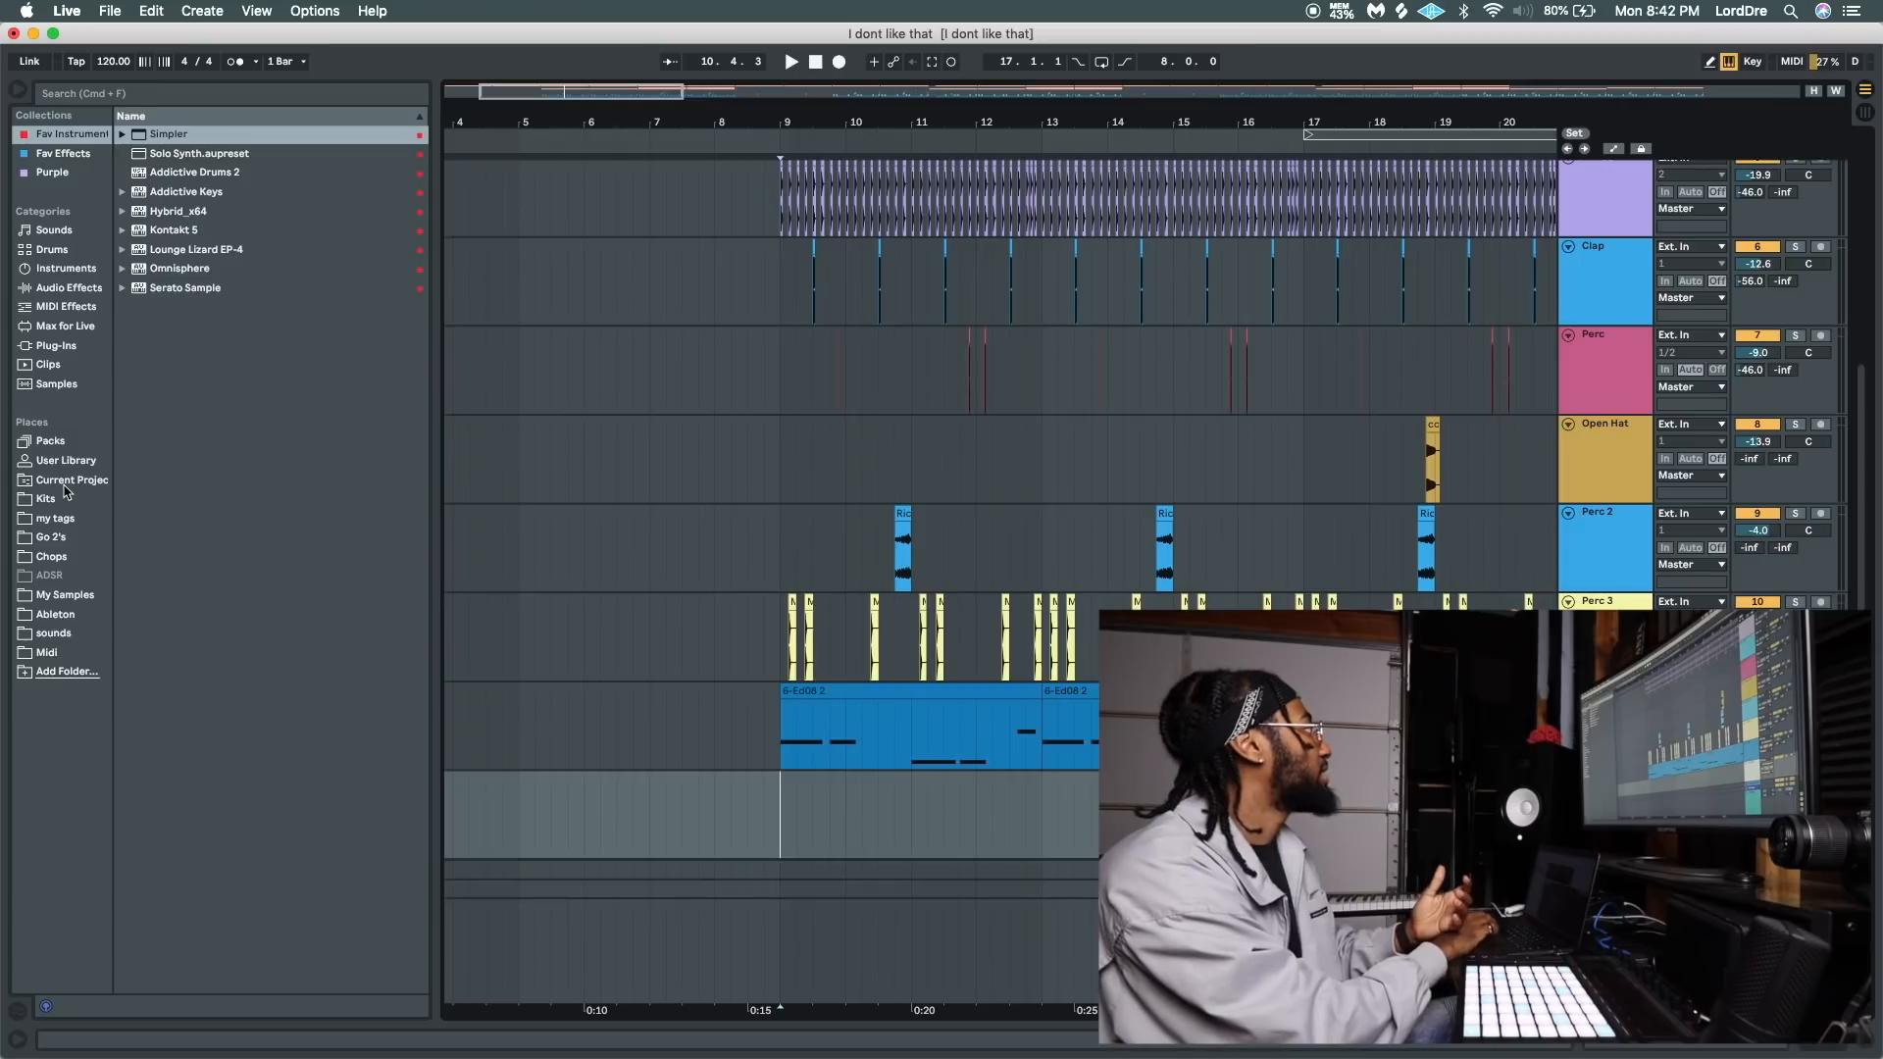
pyautogui.click(52, 249)
pyautogui.doubleClick(177, 153)
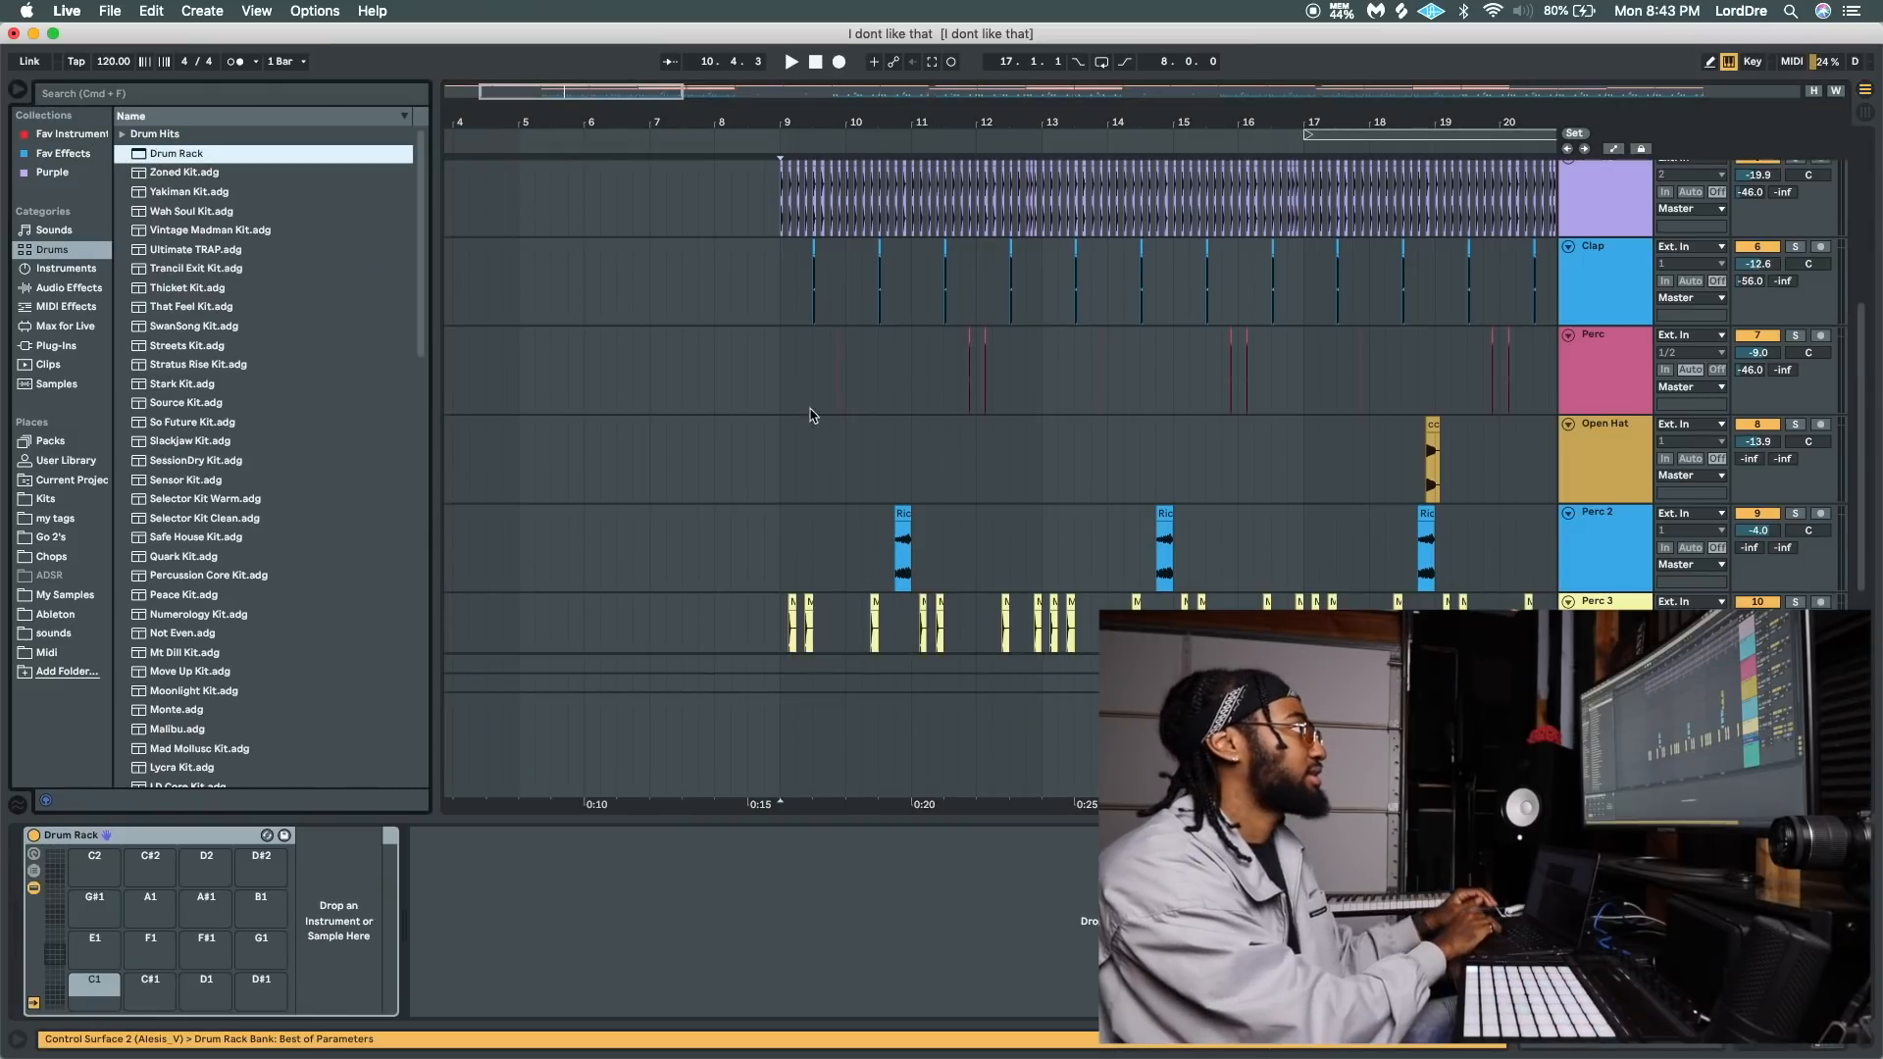
# Load the first hi-hat clip at bar 9 onto the Drum Rack's F#1 pad and the first clap clip onto its C#1 pad.
pyautogui.scroll(5, 793, 223)
pyautogui.hscroll(-7, 742, 403)
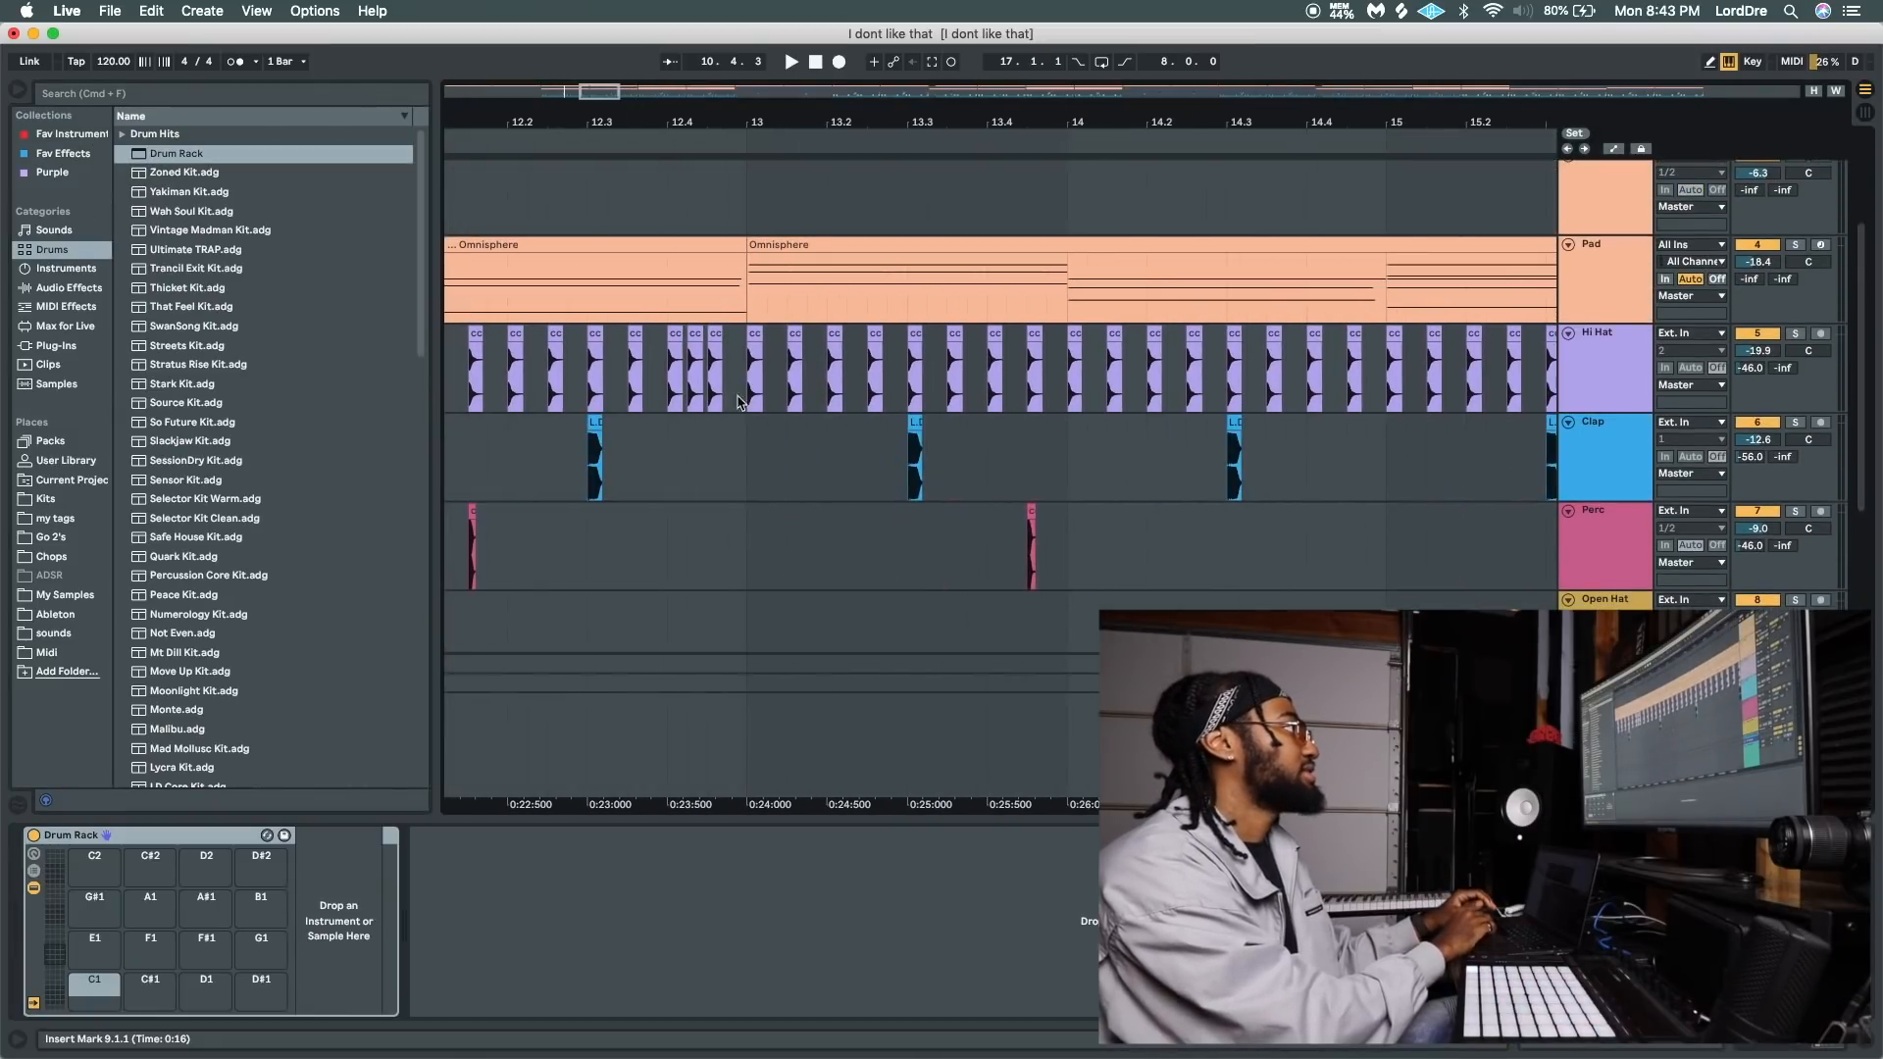
pyautogui.hscroll(-1, 542, 448)
pyautogui.scroll(-3, 542, 448)
pyautogui.hscroll(-15, 549, 441)
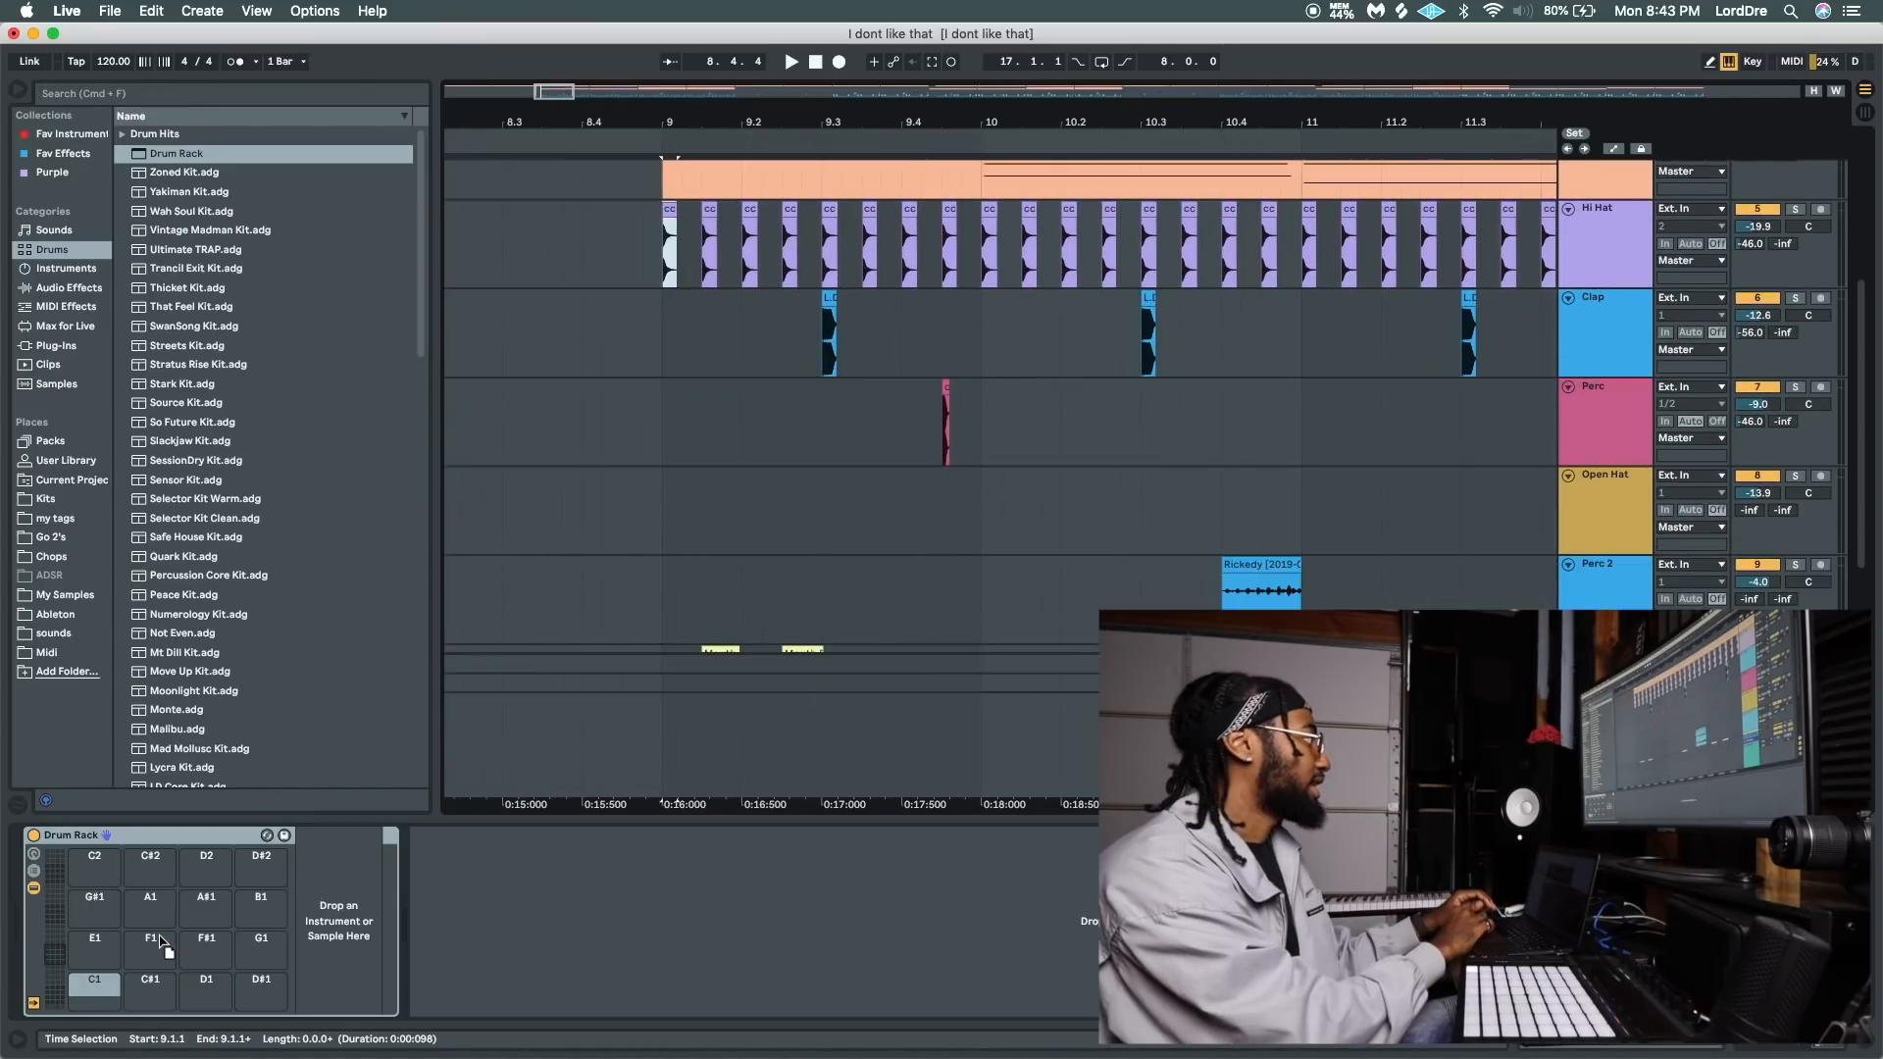
pyautogui.click(831, 297)
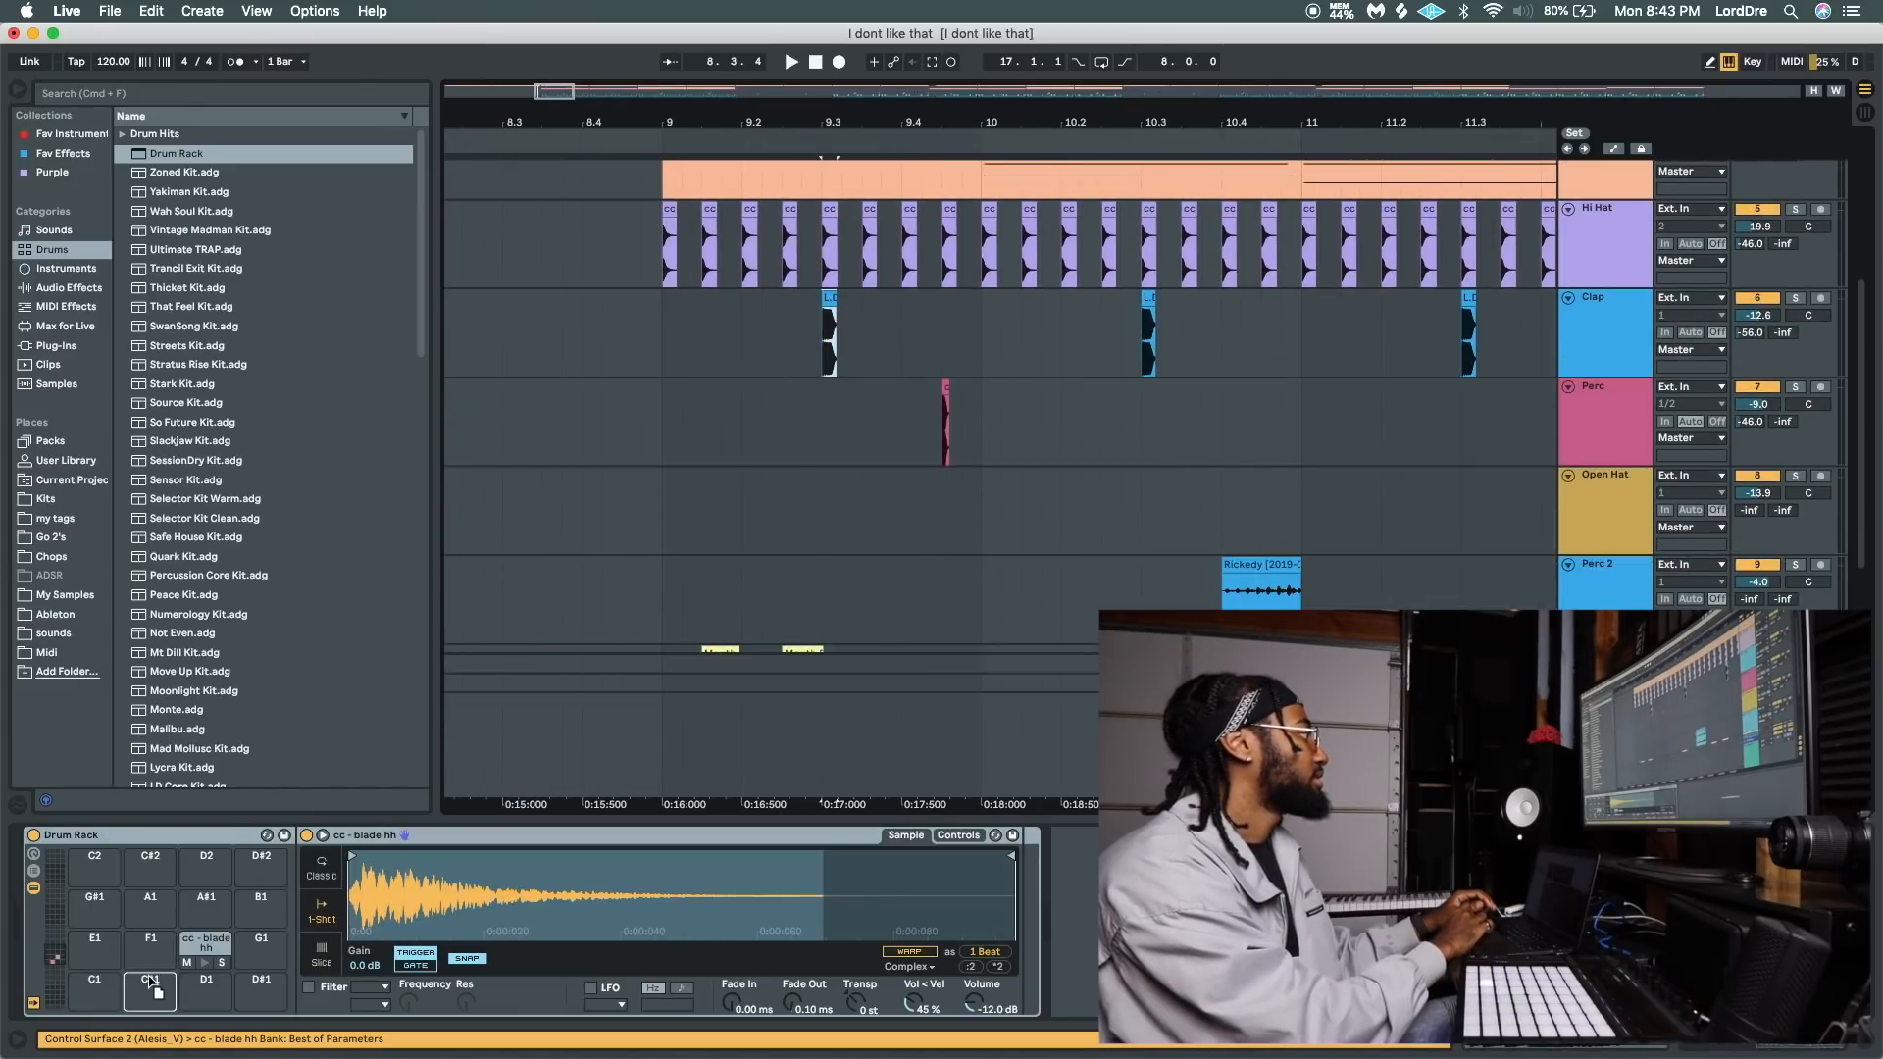
pyautogui.moveTo(152, 984); pyautogui.dragTo(152, 984)
# Select the Pad track's Omnisphere clip at bar 9 and play the arrangement from there.
pyautogui.scroll(2, 802, 332)
pyautogui.hscroll(-5, 803, 332)
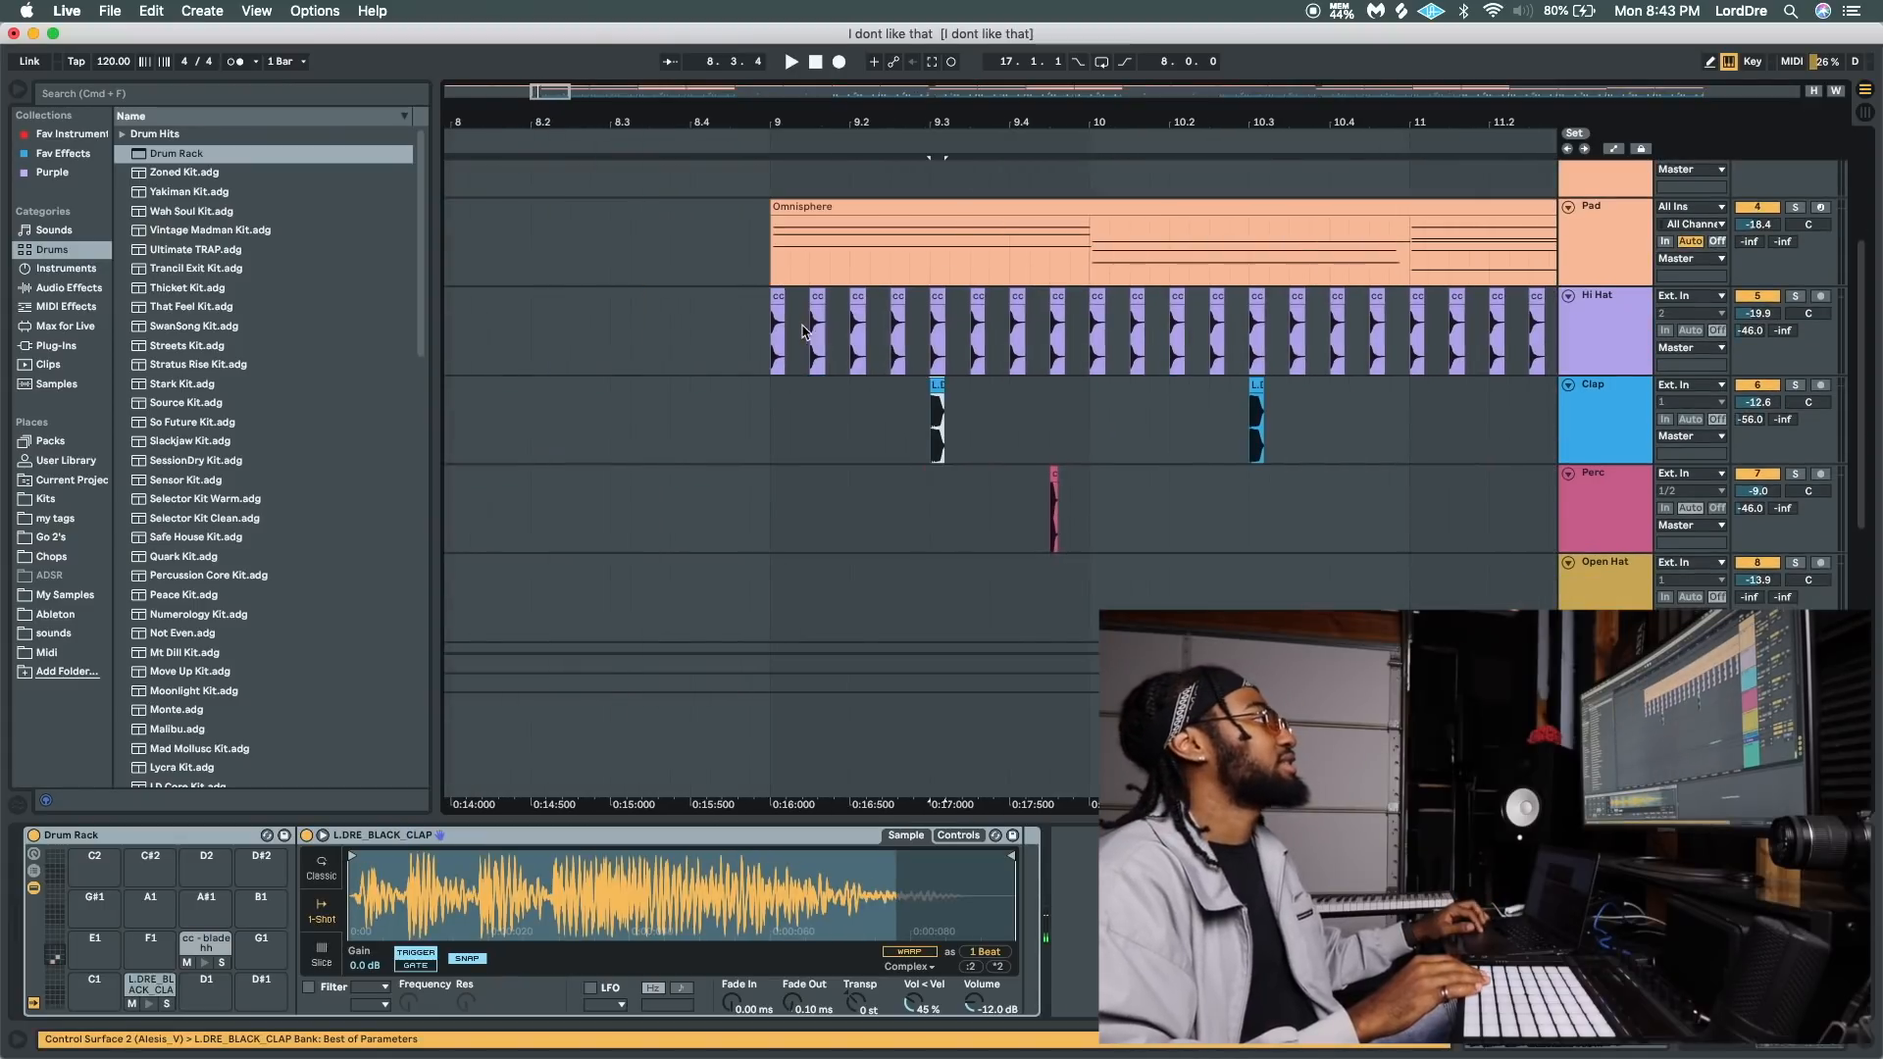
pyautogui.click(773, 260)
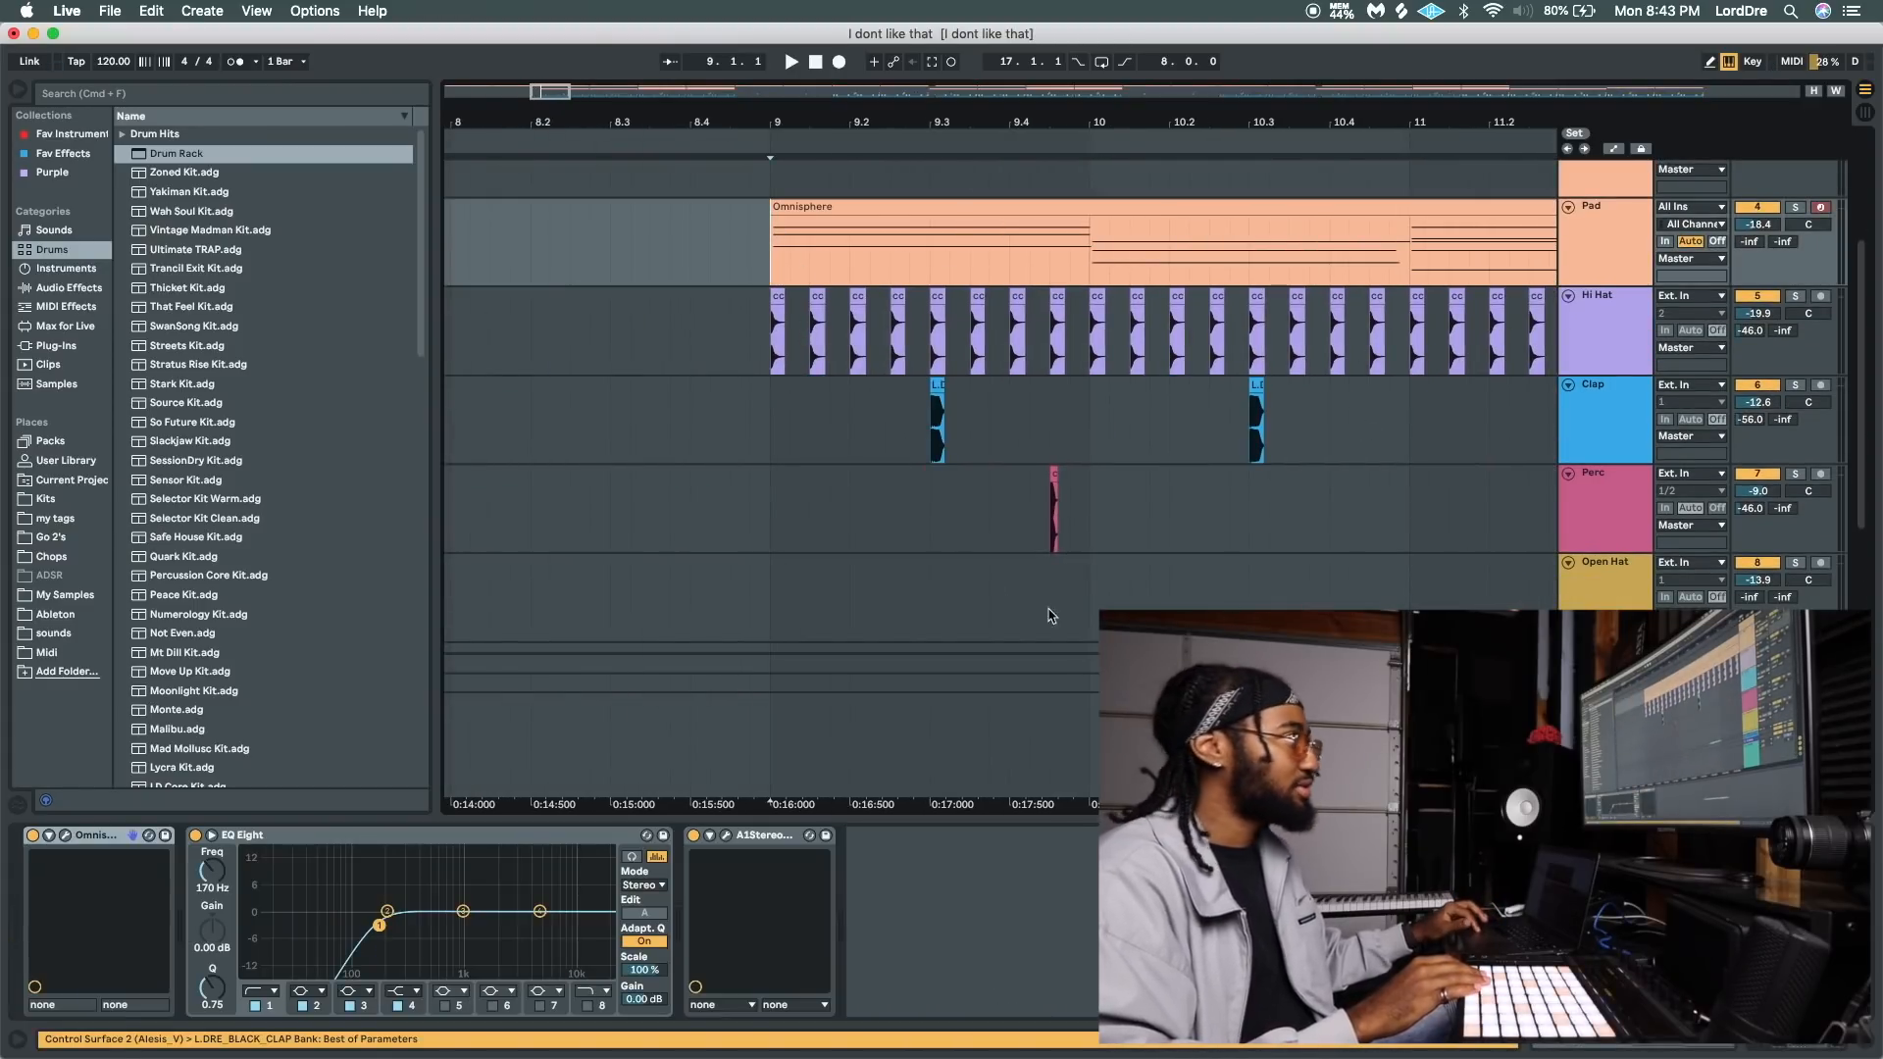
pyautogui.click(842, 207)
pyautogui.press('space')
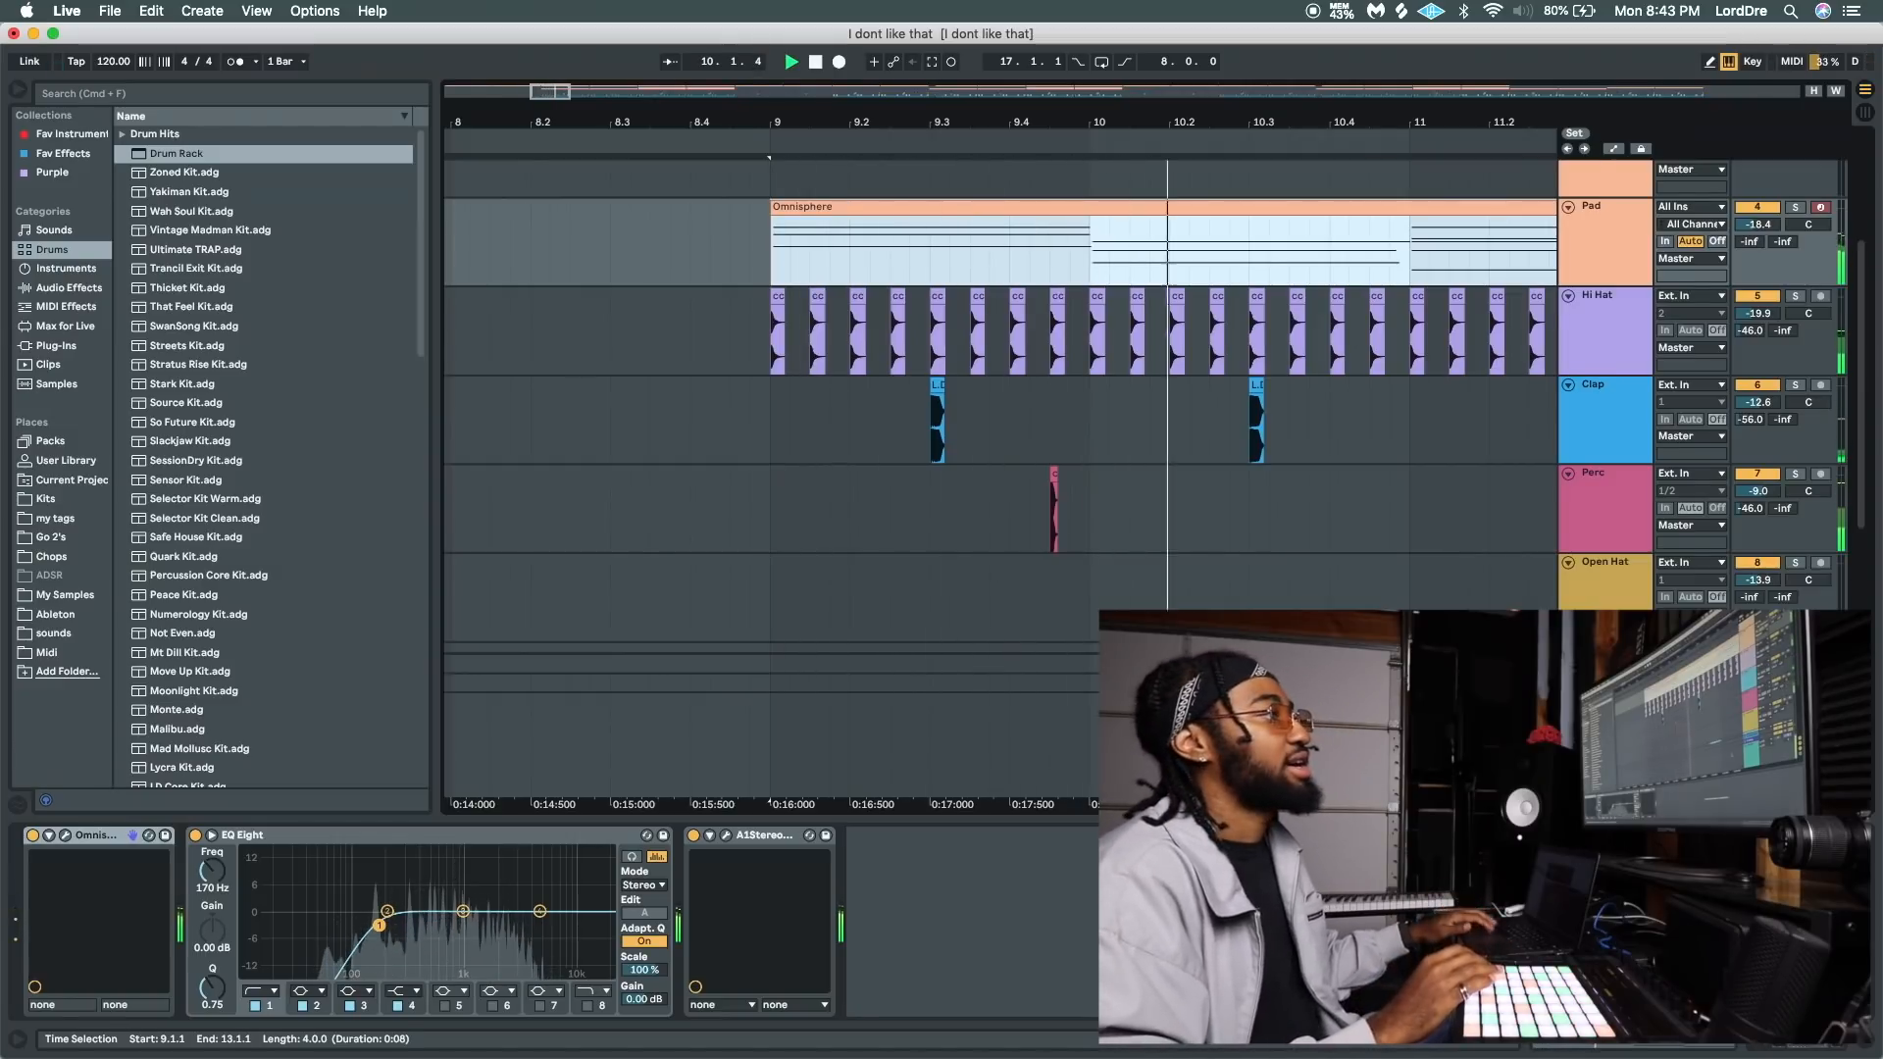
pyautogui.scroll(-5, 1569, 570)
pyautogui.click(1569, 567)
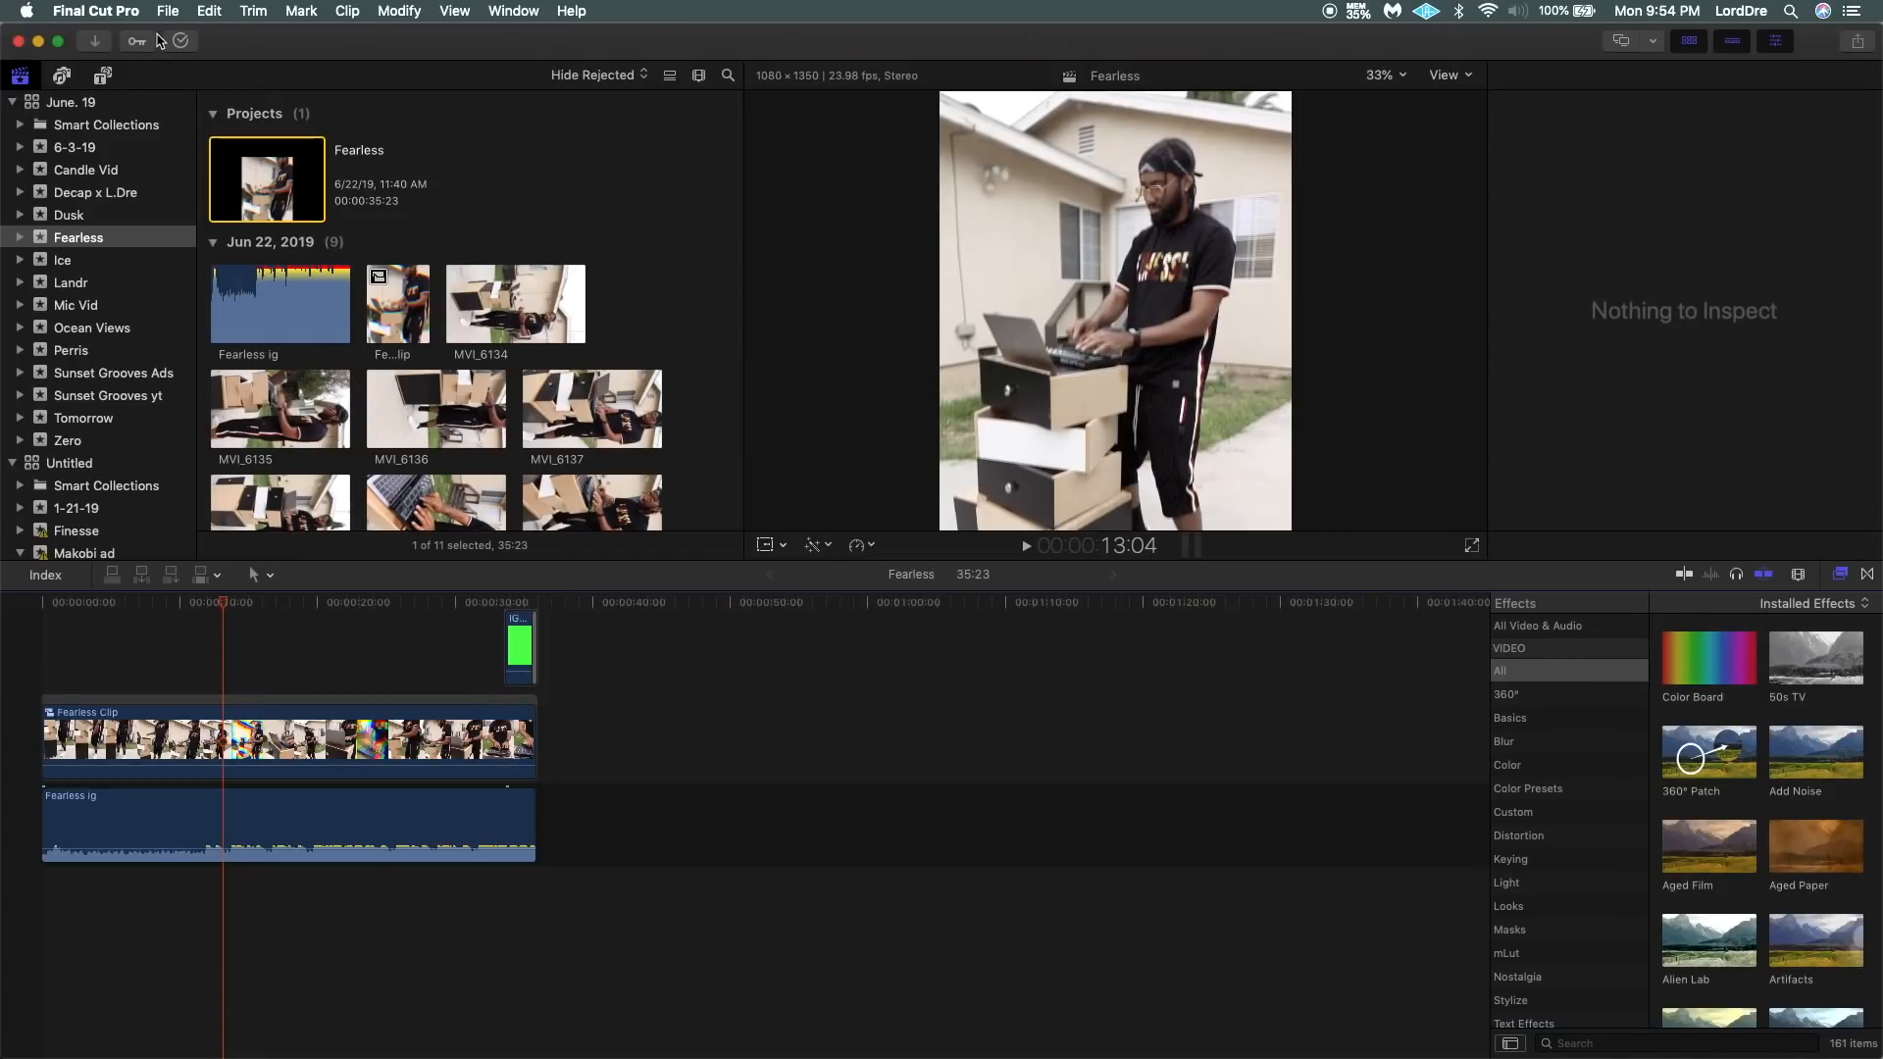
# Switch to Final Cut Pro and start a new event named "i dont like that" in the June. 19 library.
pyautogui.click(168, 11)
pyautogui.moveTo(231, 35)
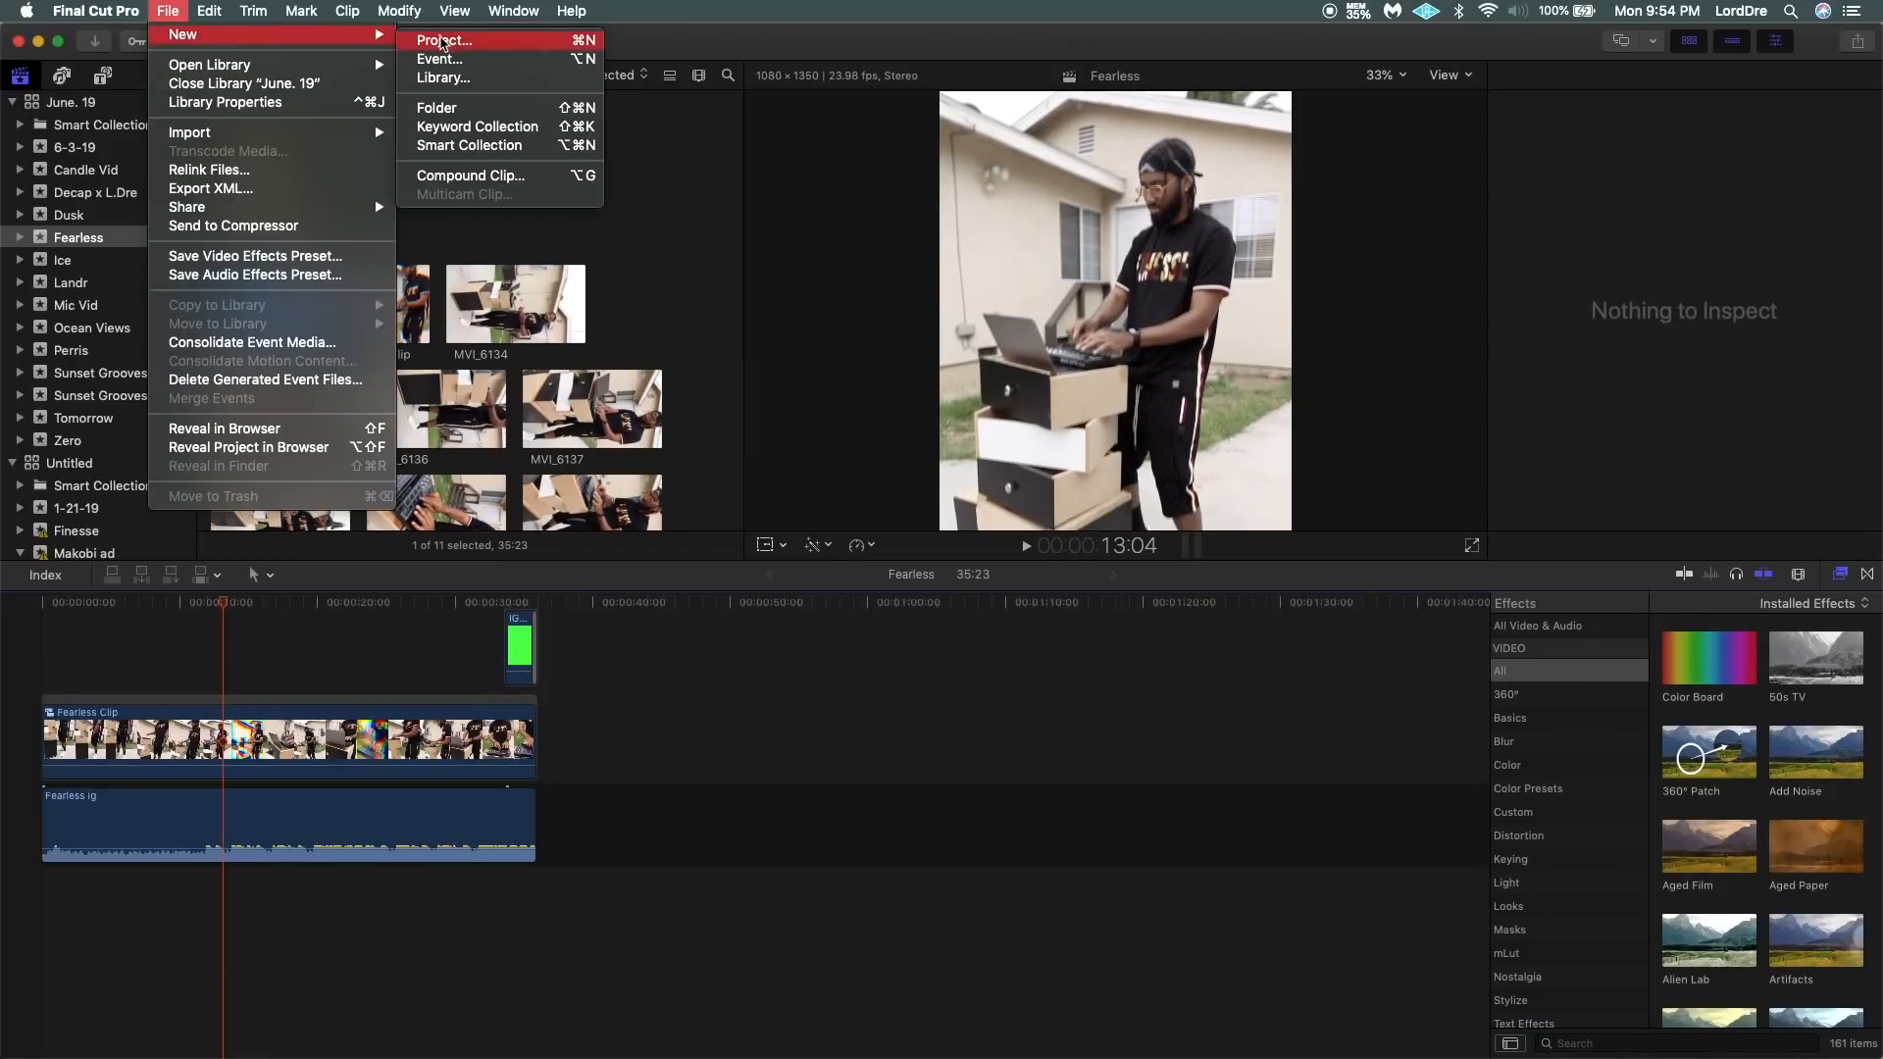
pyautogui.click(451, 60)
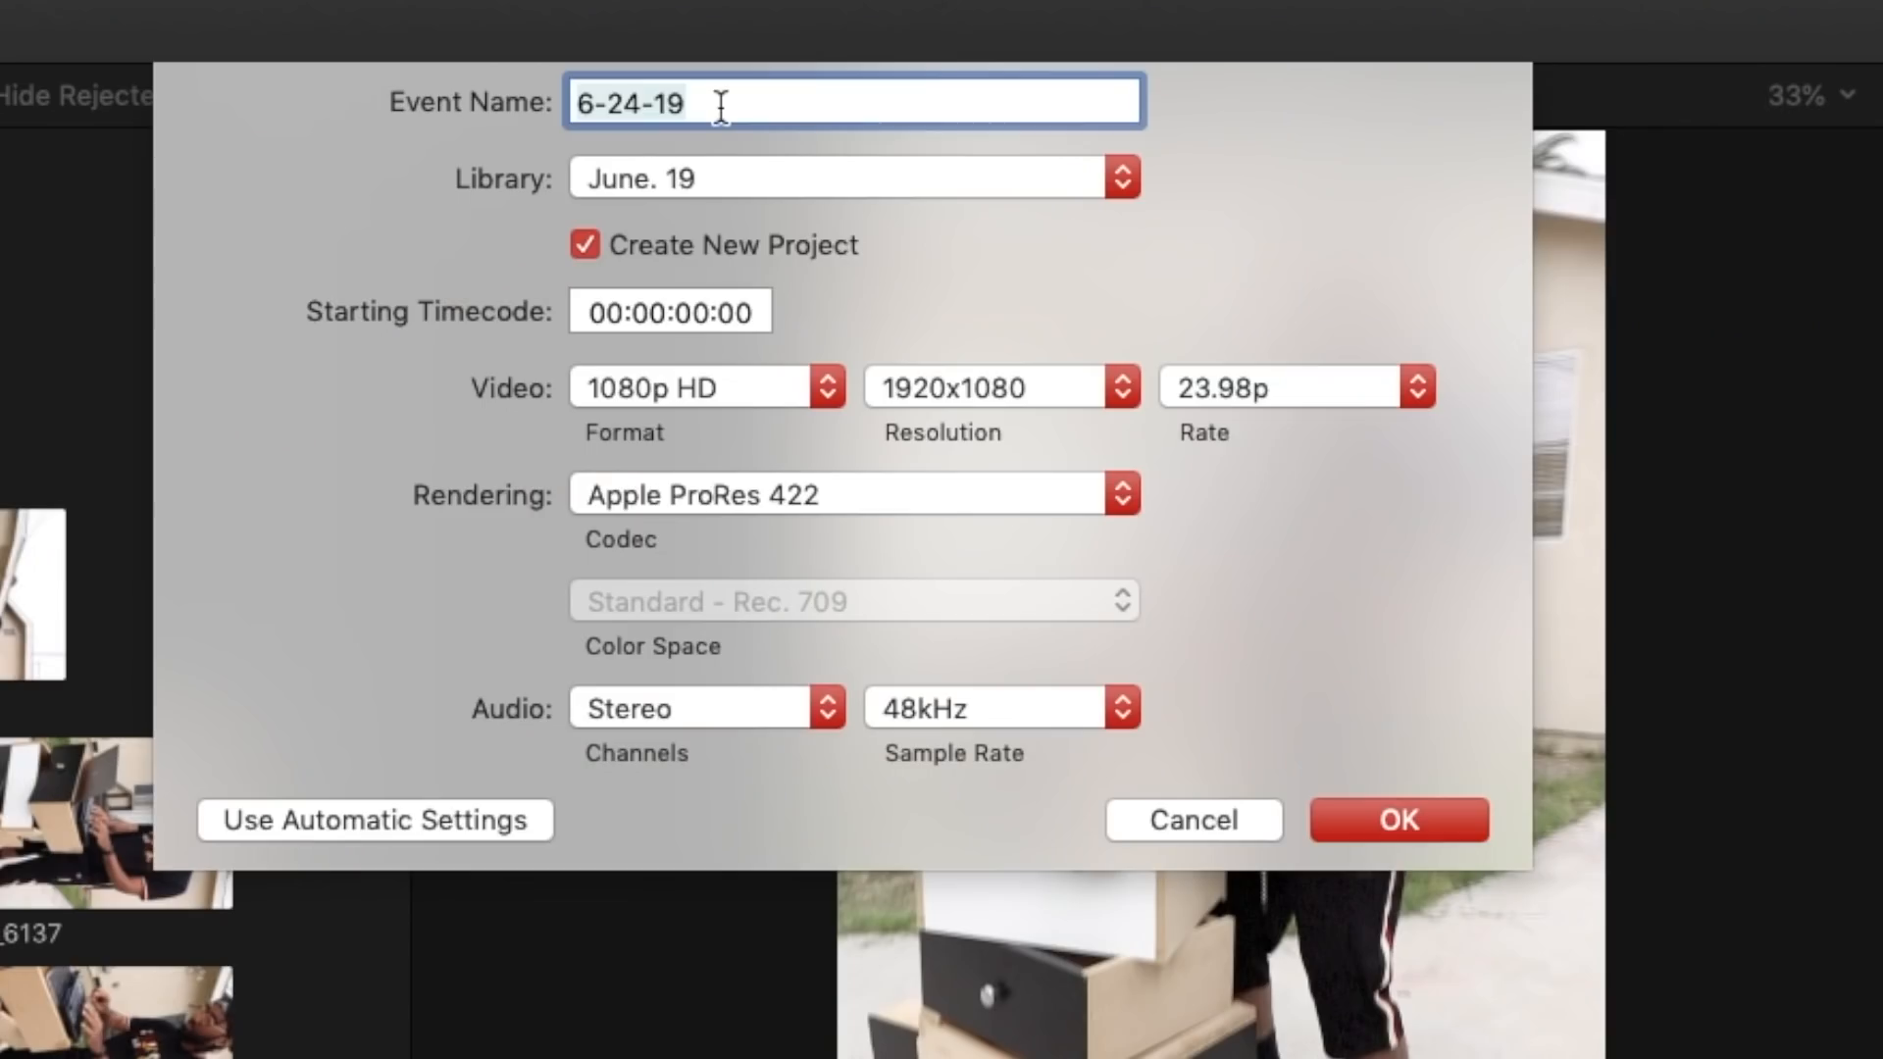
pyautogui.write('i dont like that')
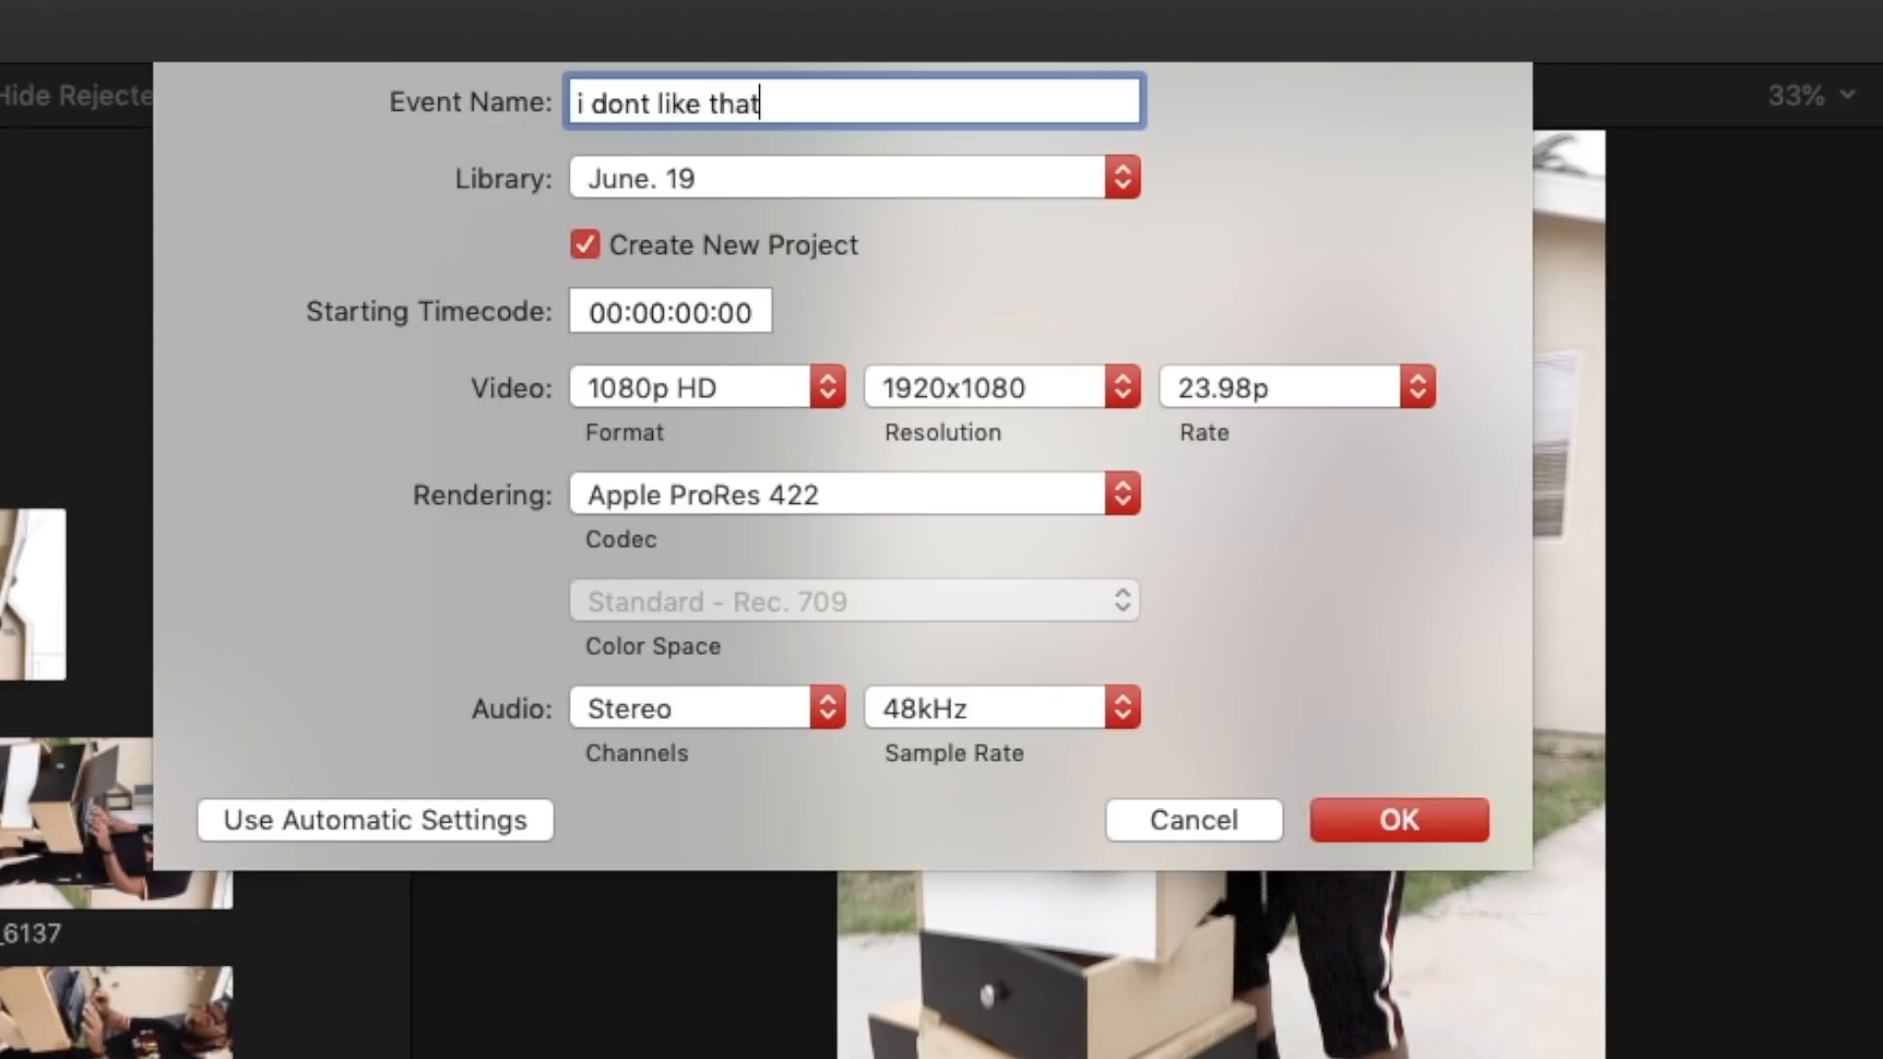
# Set the new project's video format to Custom with a 1080 x 1350 resolution and create the event.
pyautogui.click(759, 379)
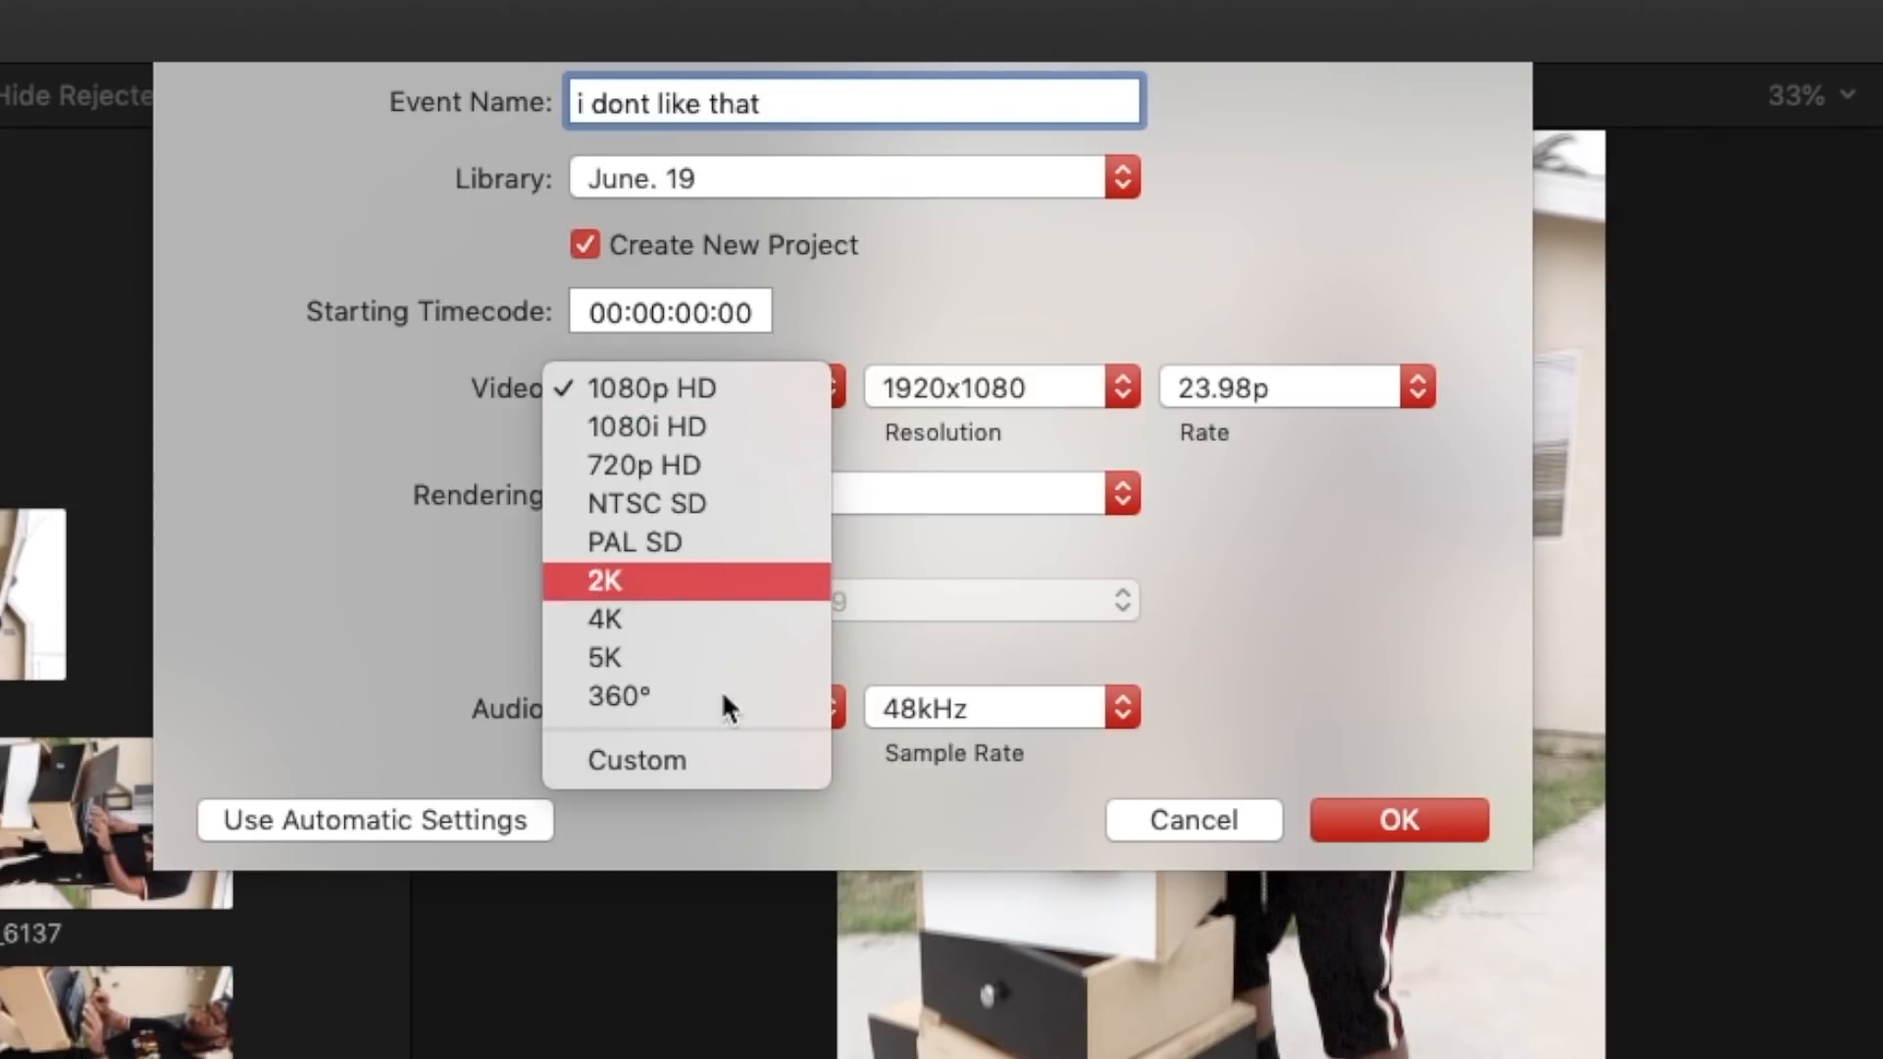
pyautogui.click(723, 769)
pyautogui.click(912, 390)
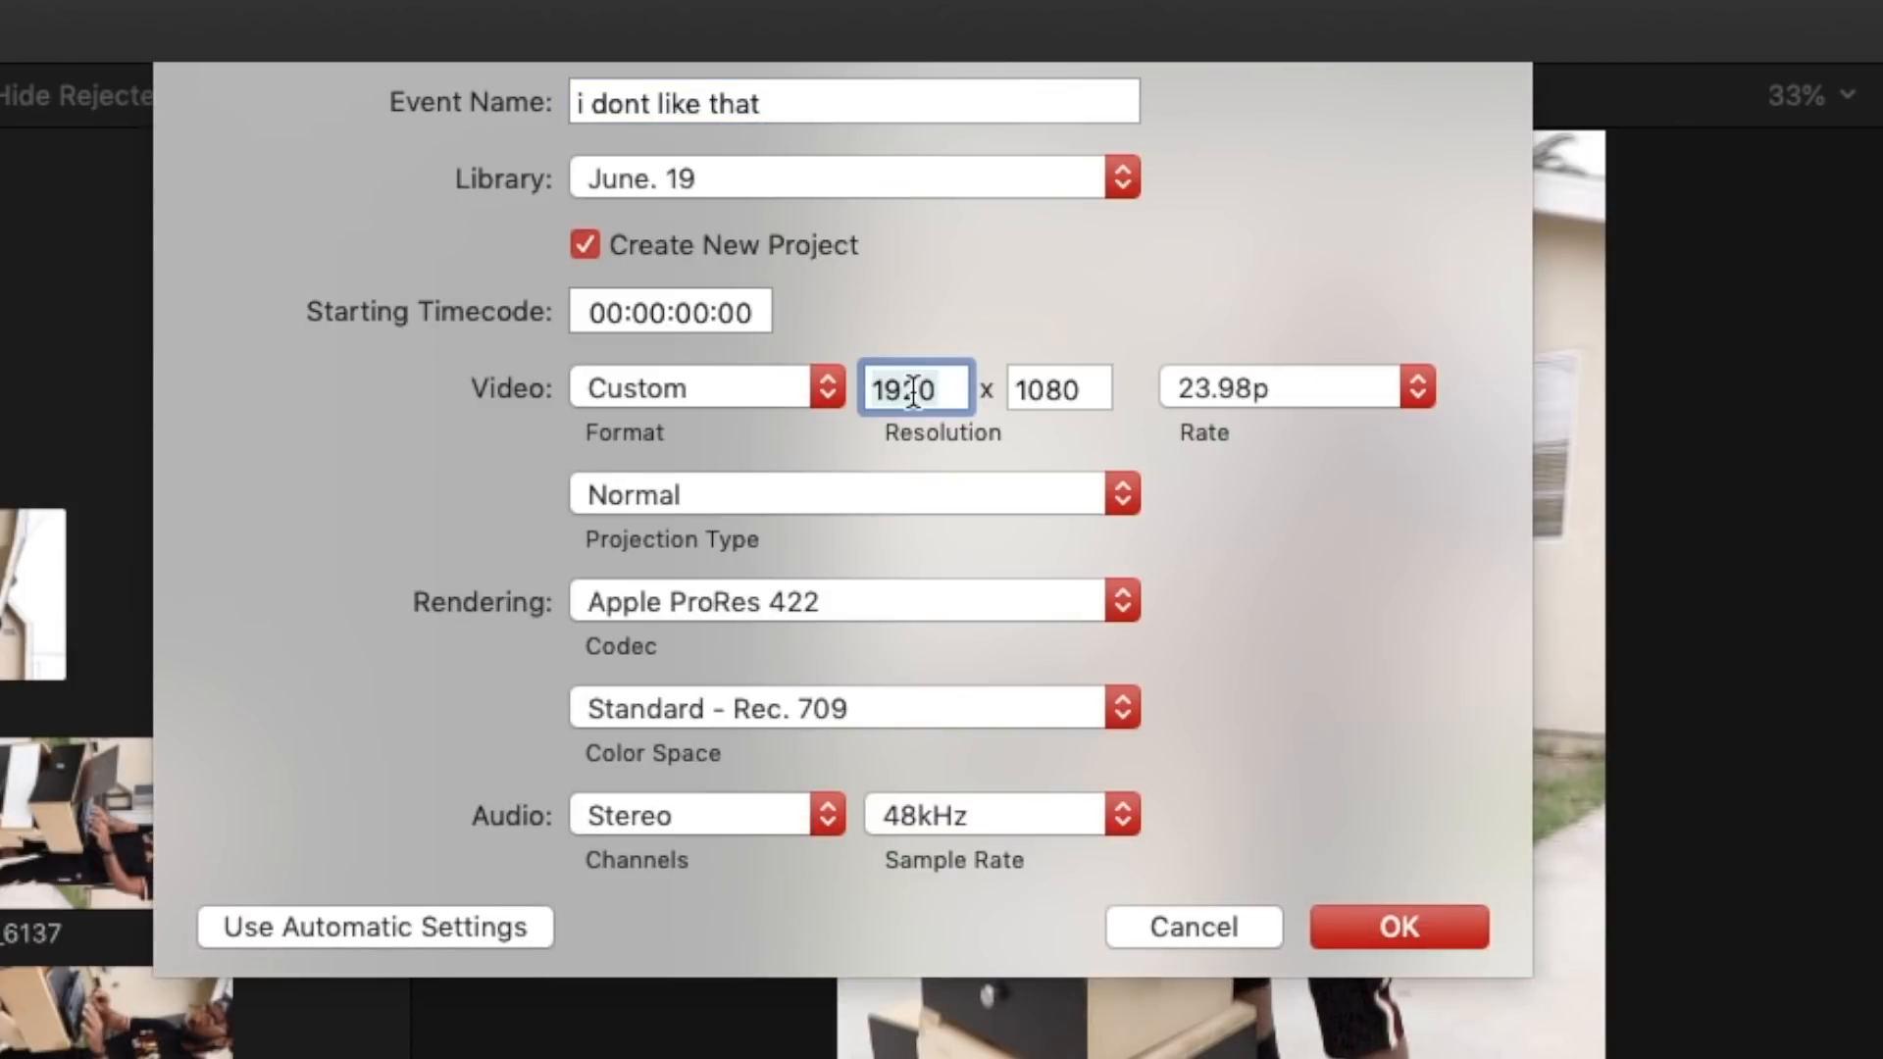
pyautogui.write('1080')
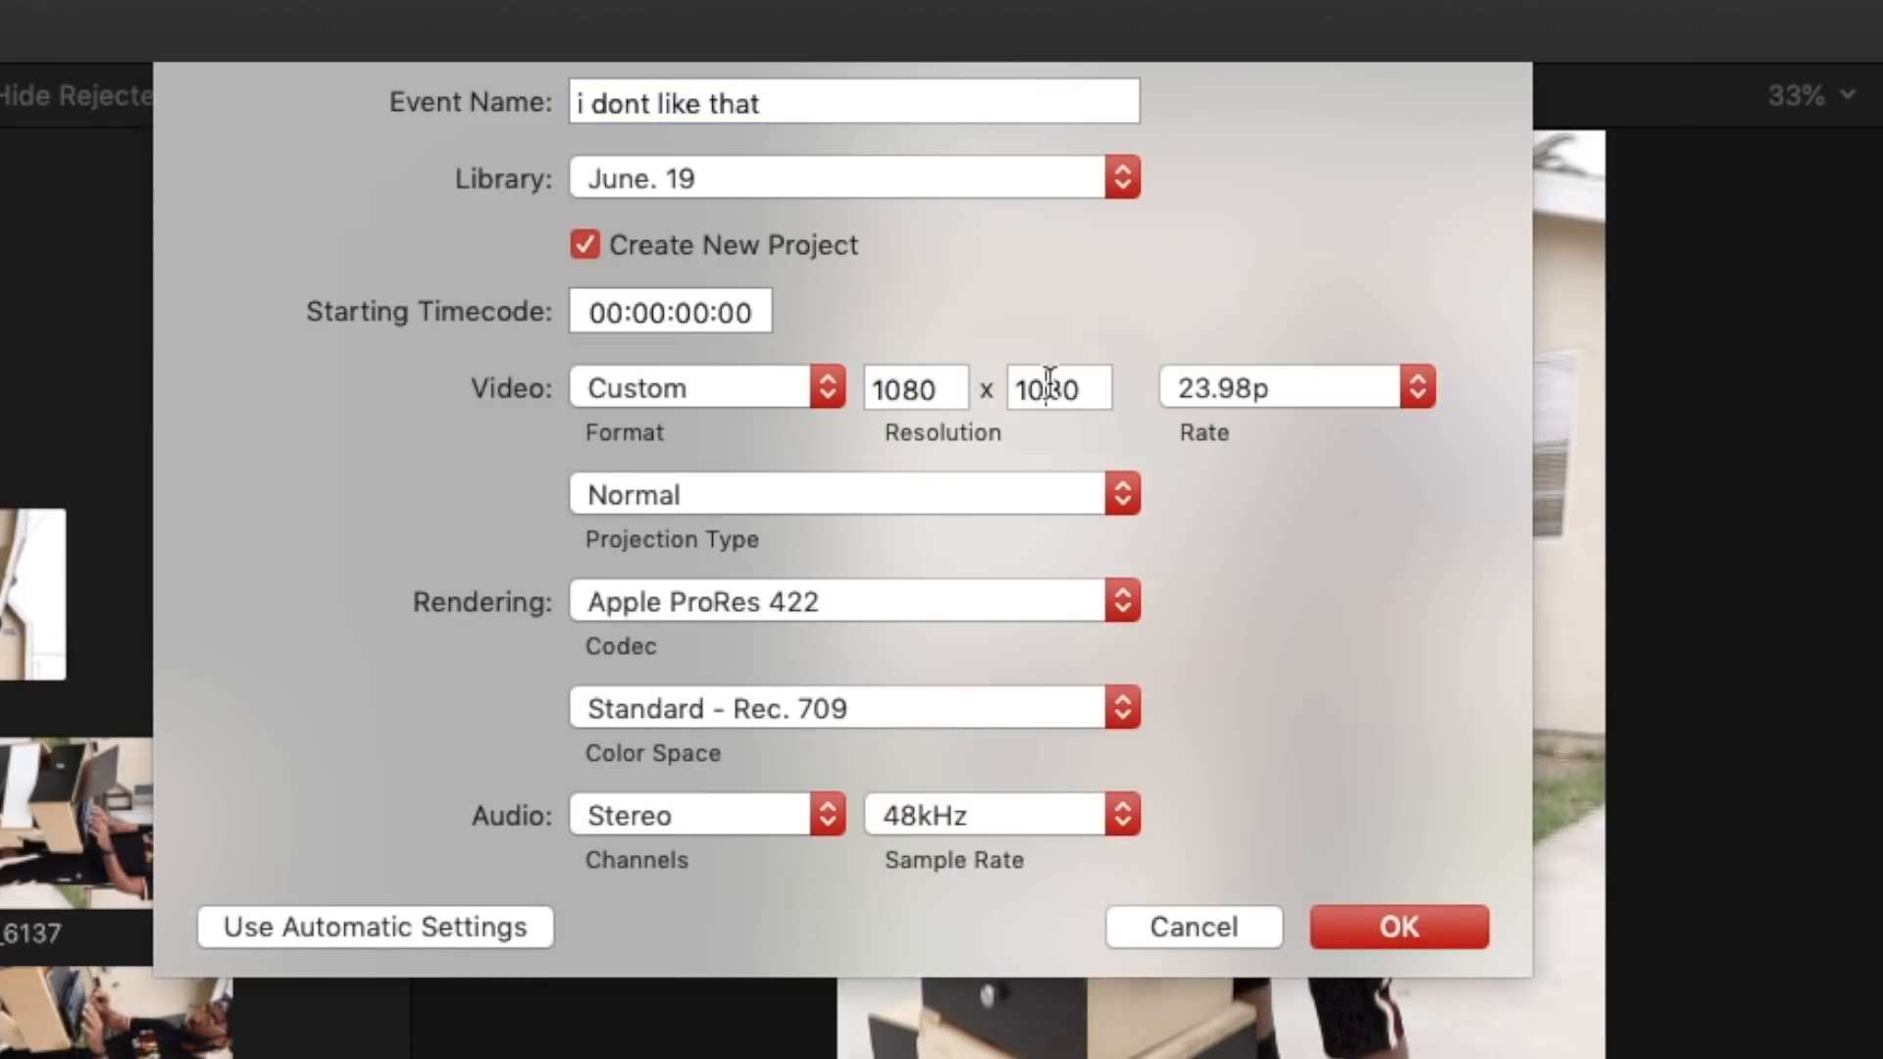
pyautogui.click(1045, 388)
pyautogui.write('1350')
pyautogui.click(1428, 928)
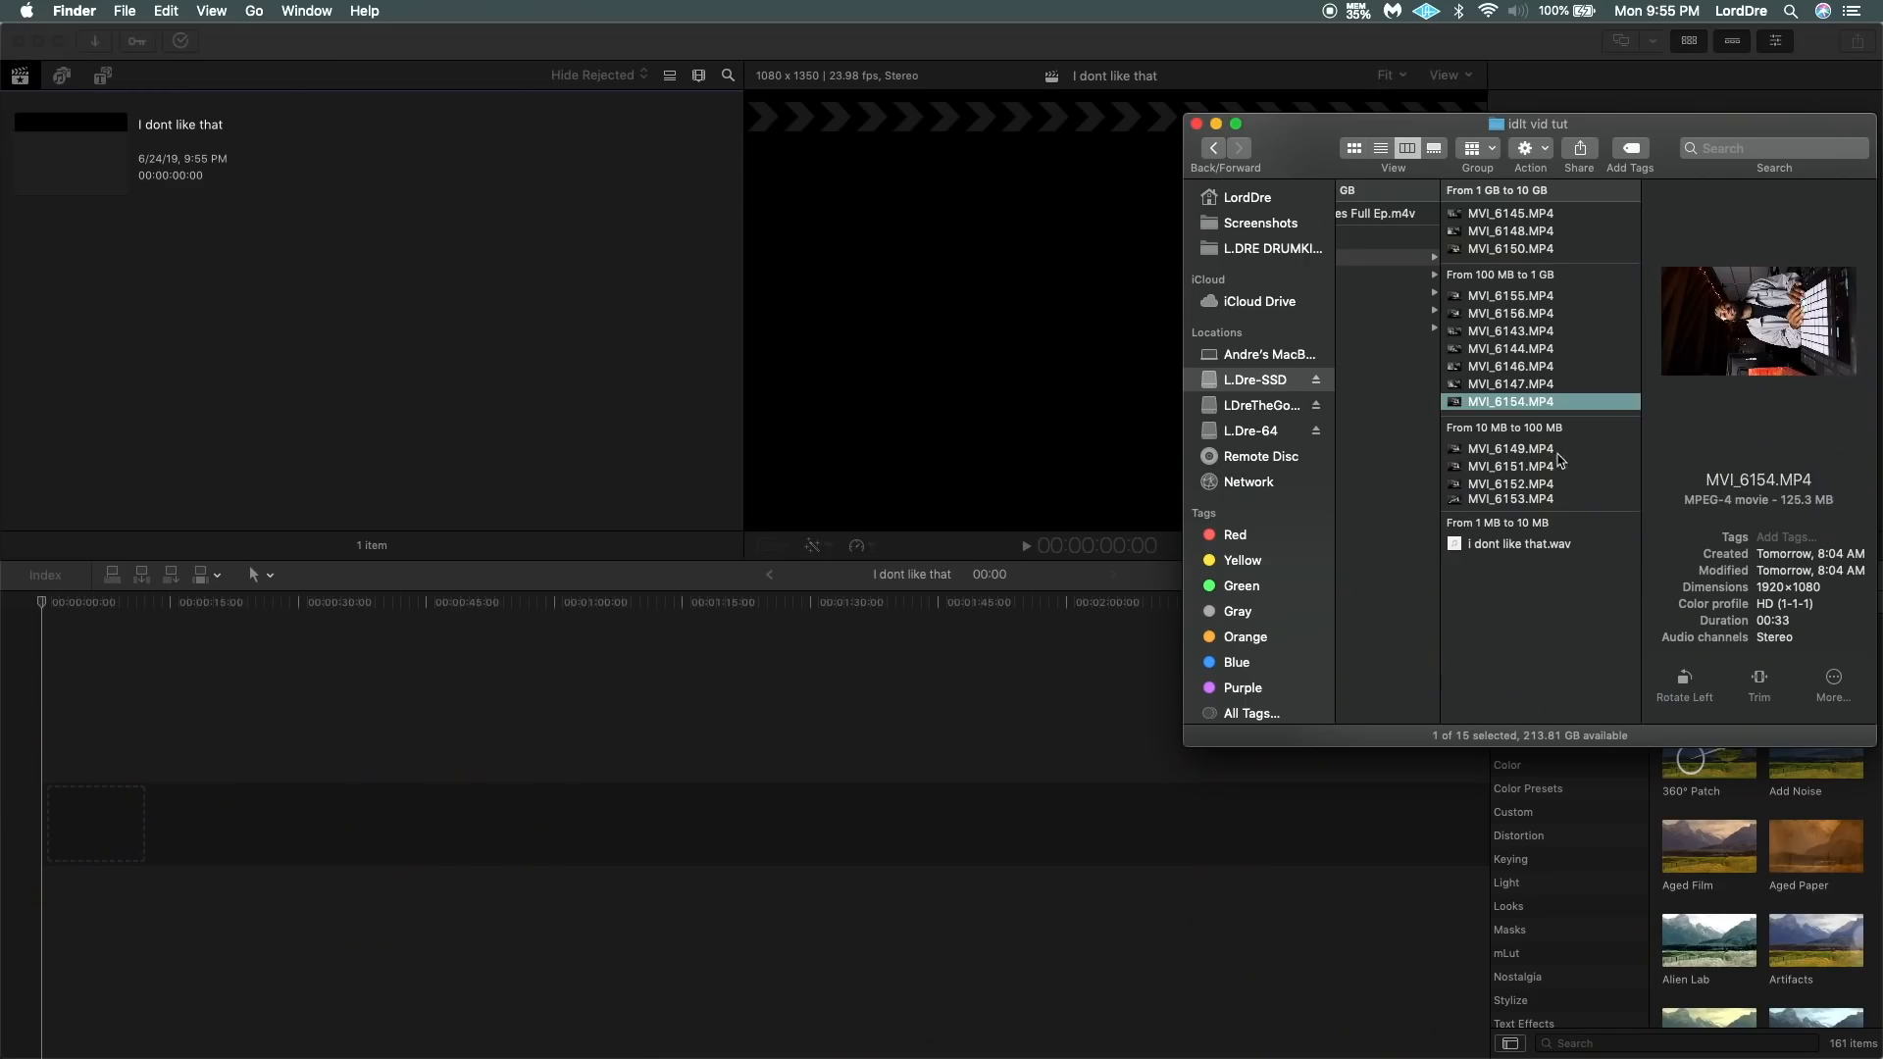
# Import clips MVI_6149 and MVI_6151 through MVI_6154 plus "i dont like that.wav" from the idlt vid tut folder into the event.
pyautogui.click(1523, 334)
pyautogui.moveTo(1542, 468); pyautogui.dragTo(683, 455)
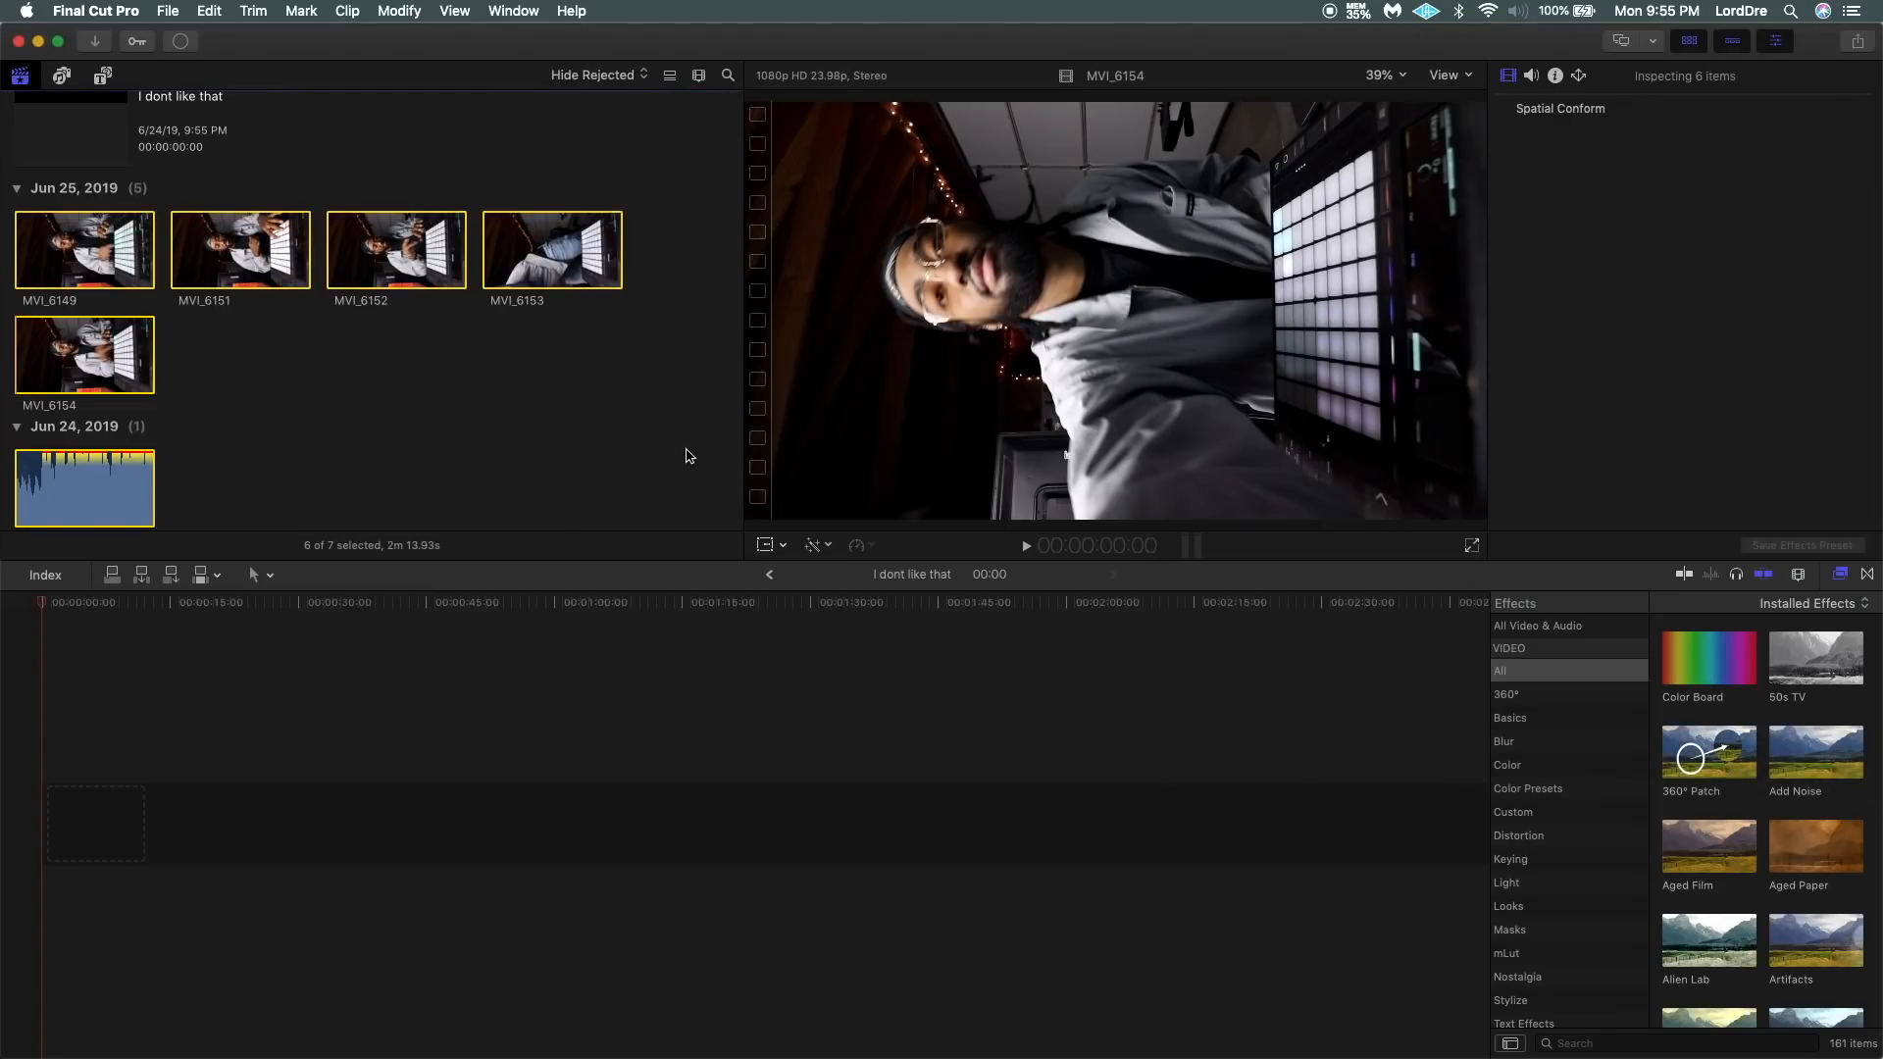
pyautogui.click(316, 384)
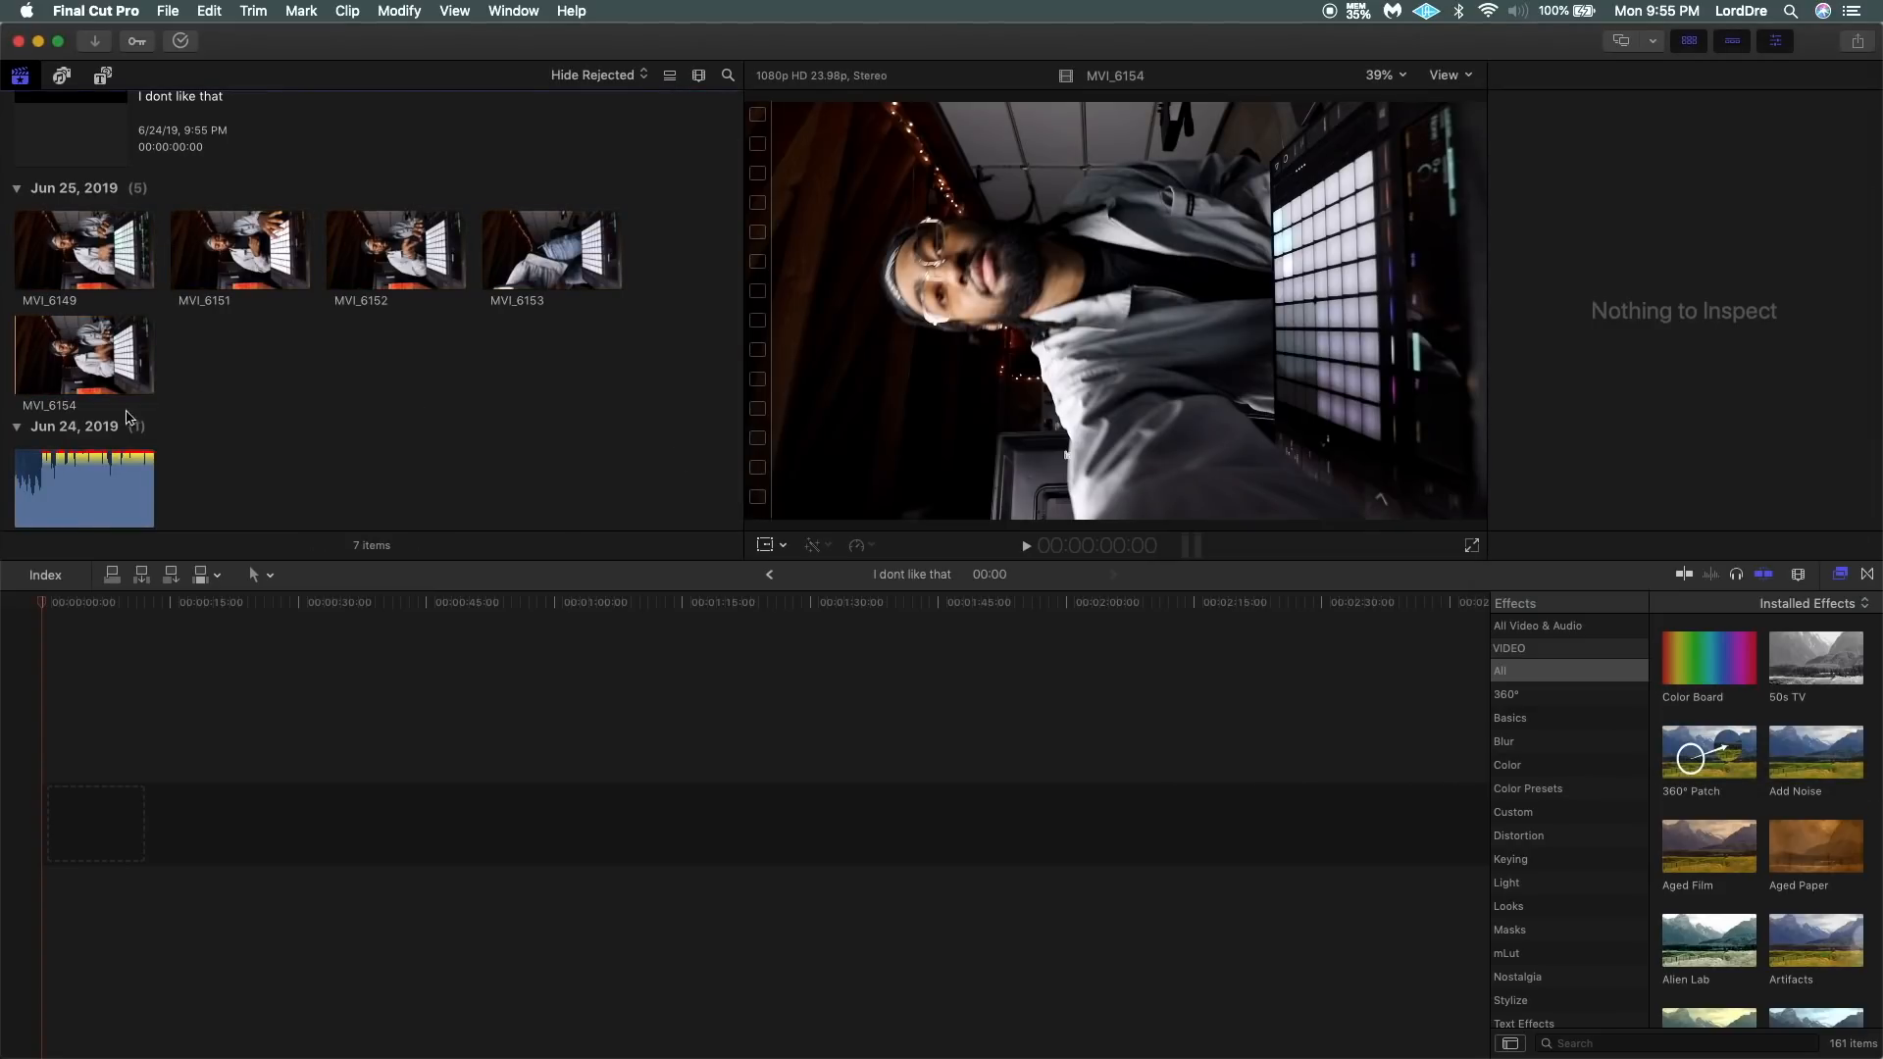
# Place the "i dont like that" audio clip at the start of the project timeline.
pyautogui.scroll(-1, 315, 441)
pyautogui.click(59, 446)
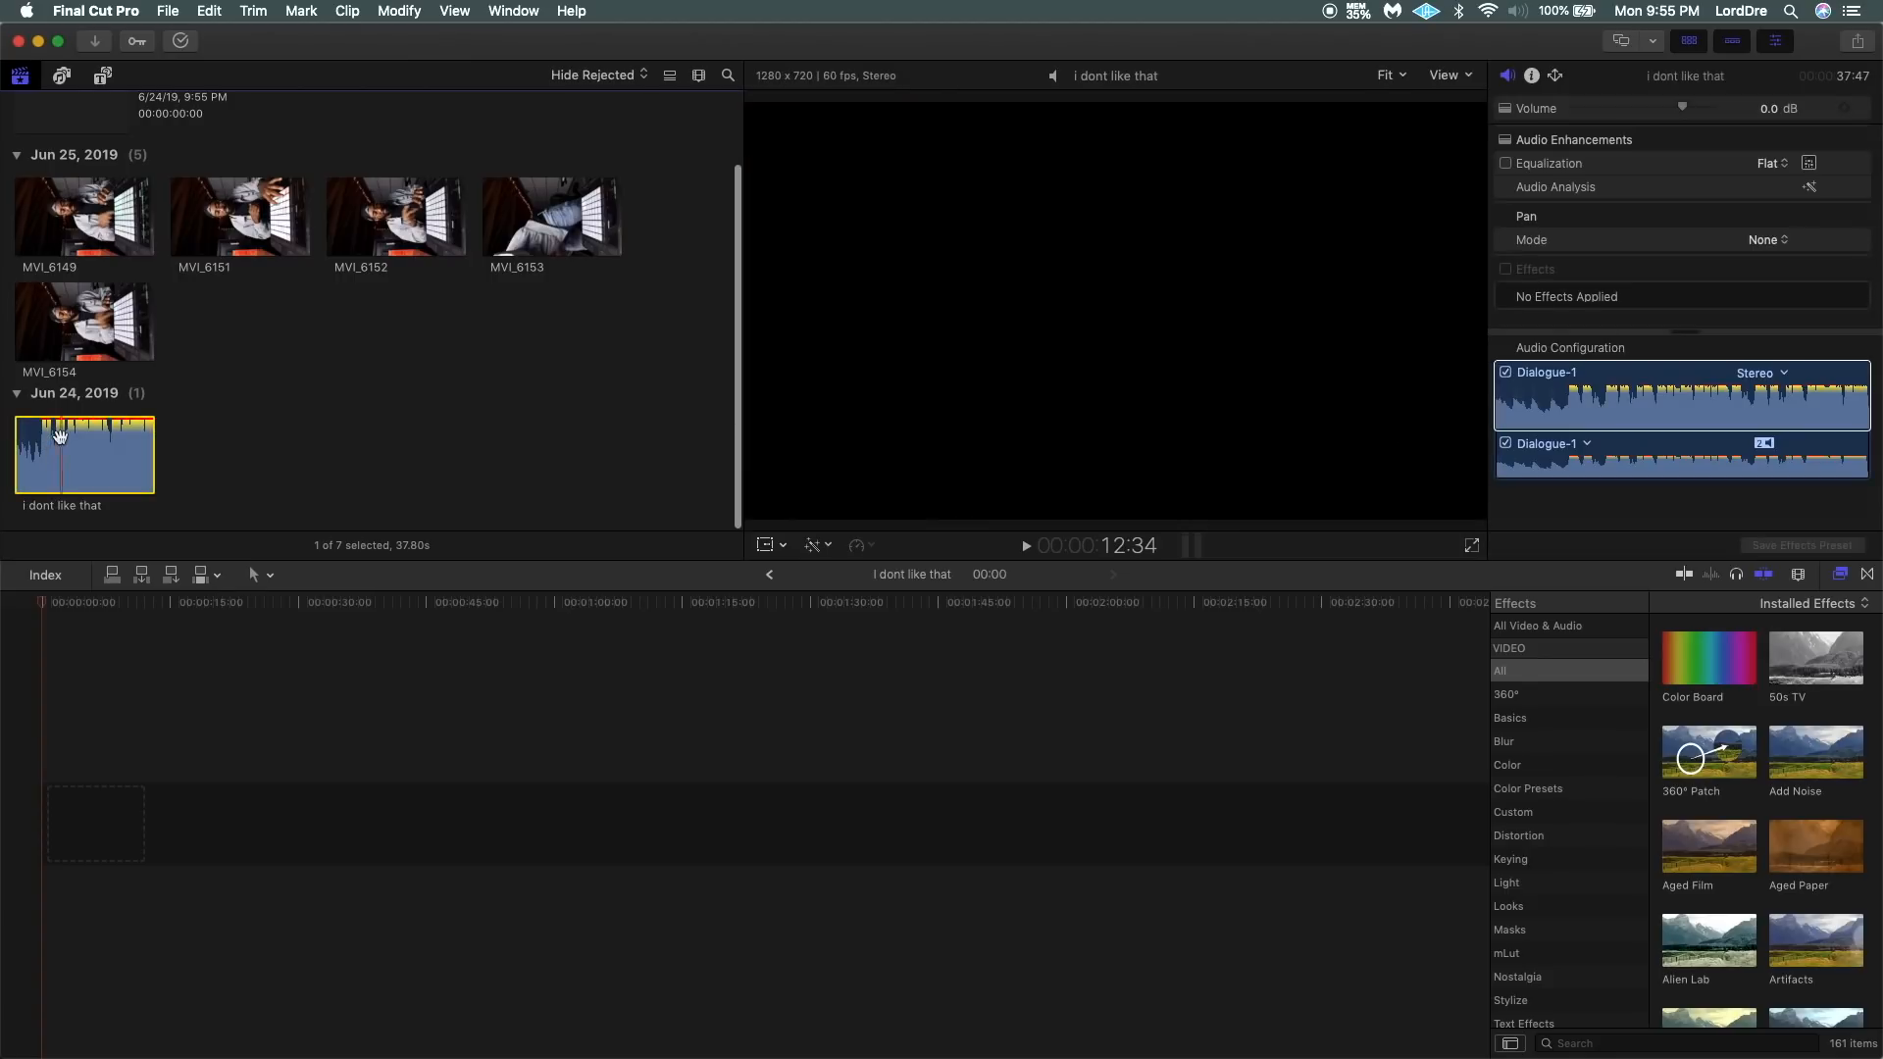
pyautogui.moveTo(59, 447)
pyautogui.mouseDown()
pyautogui.moveTo(79, 817)
pyautogui.moveTo(41, 836)
pyautogui.mouseUp()
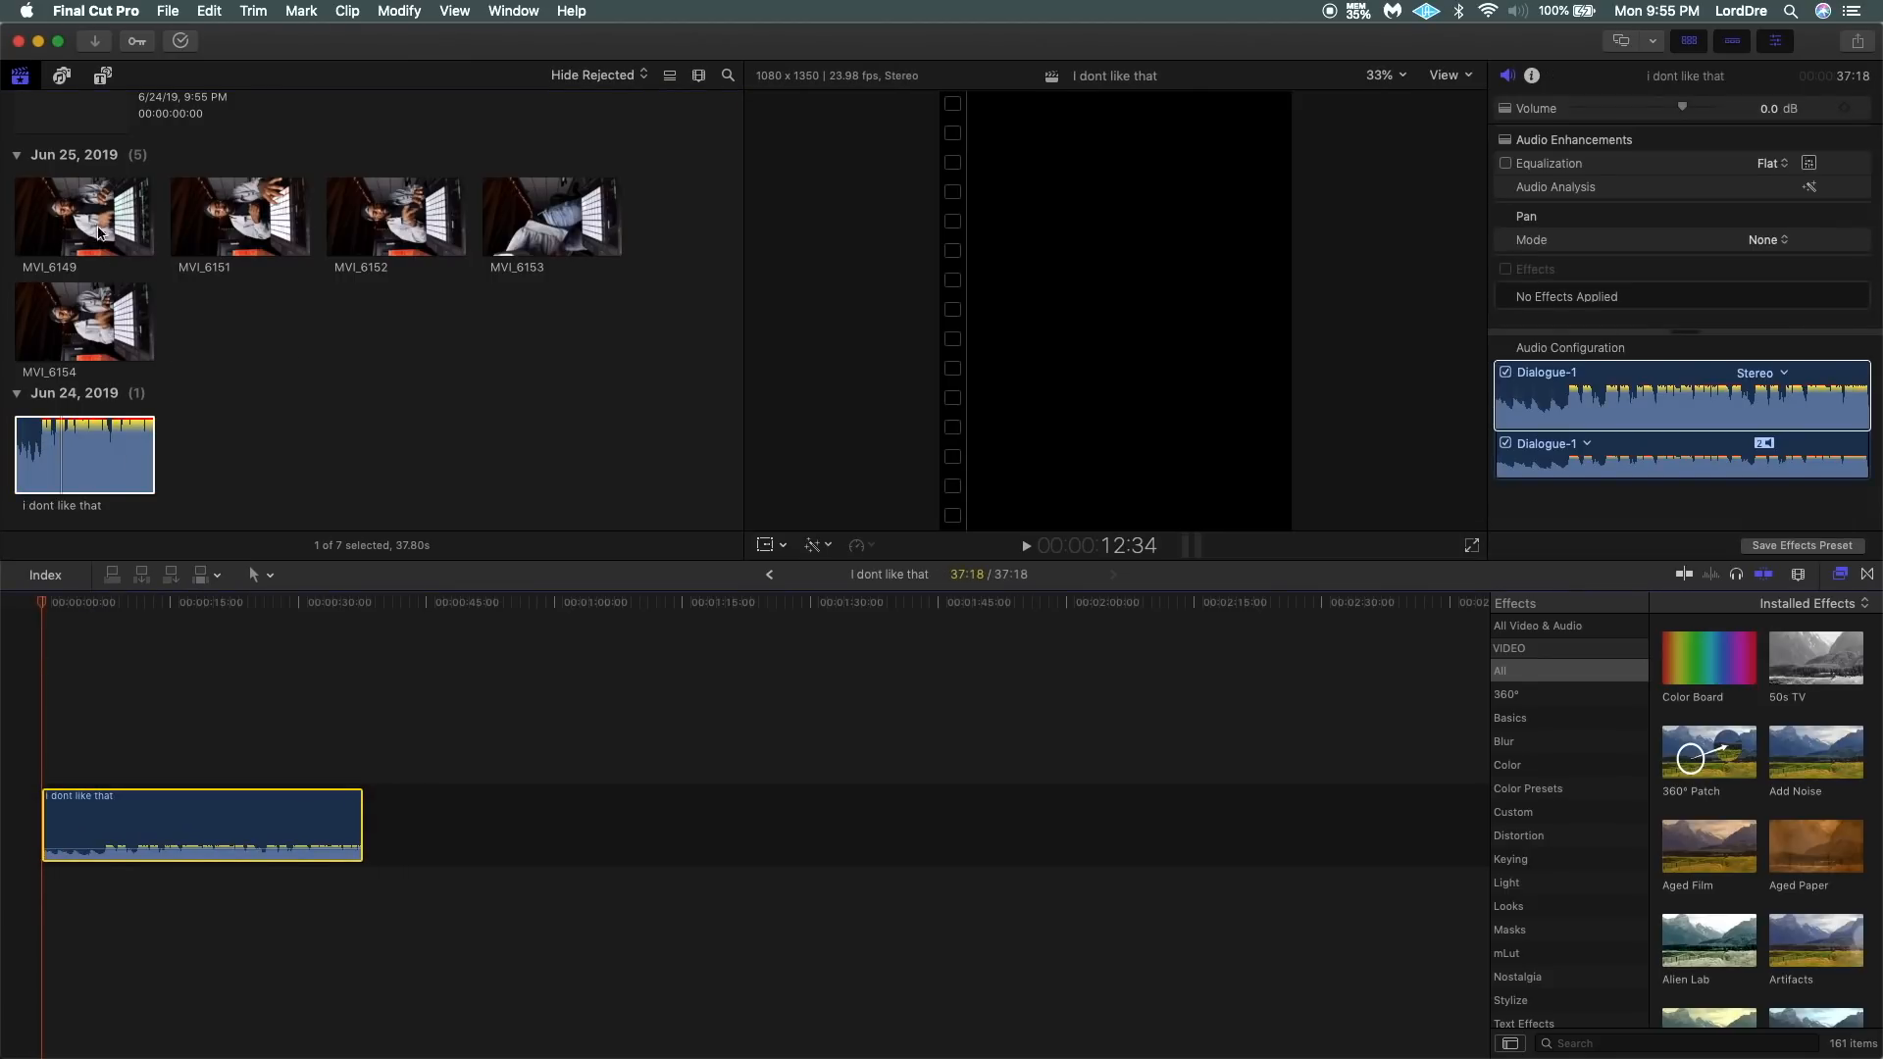
# Preview clip MVI_6149 and place it above the audio at the start of the timeline.
pyautogui.click(91, 195)
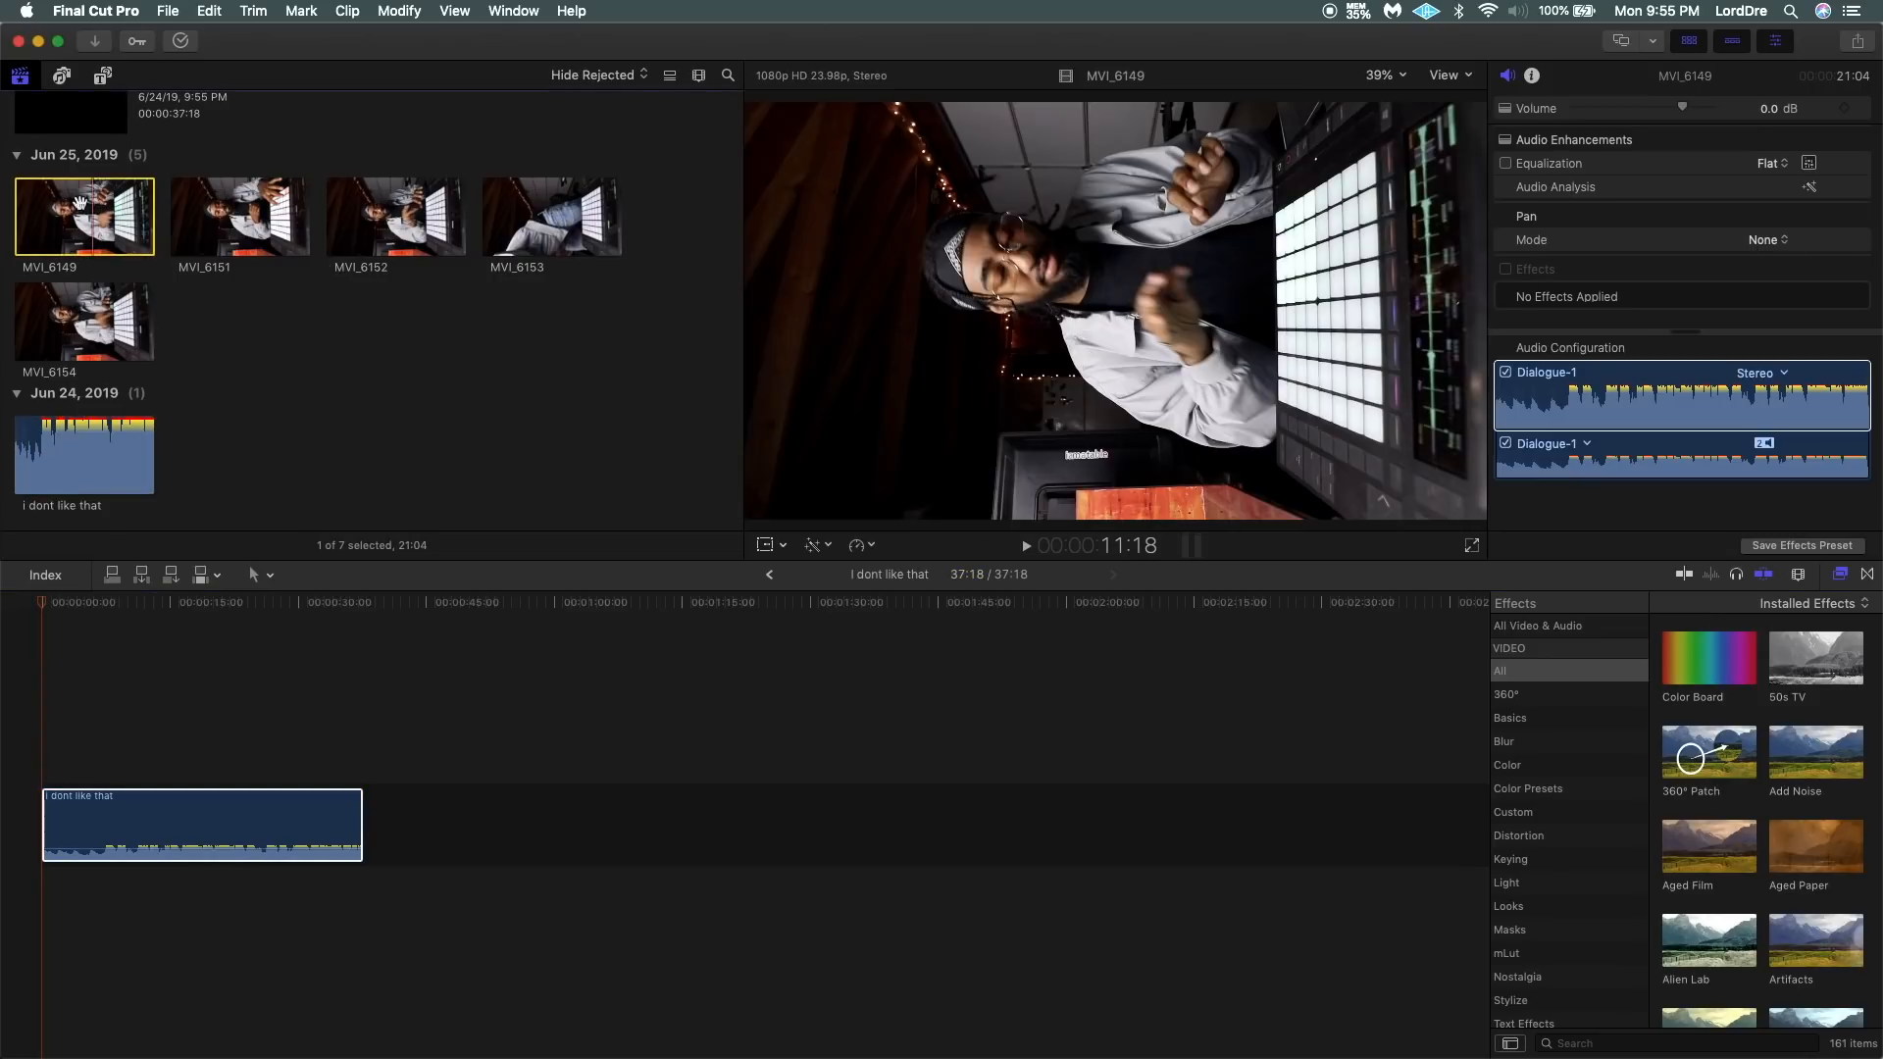
pyautogui.press('space')
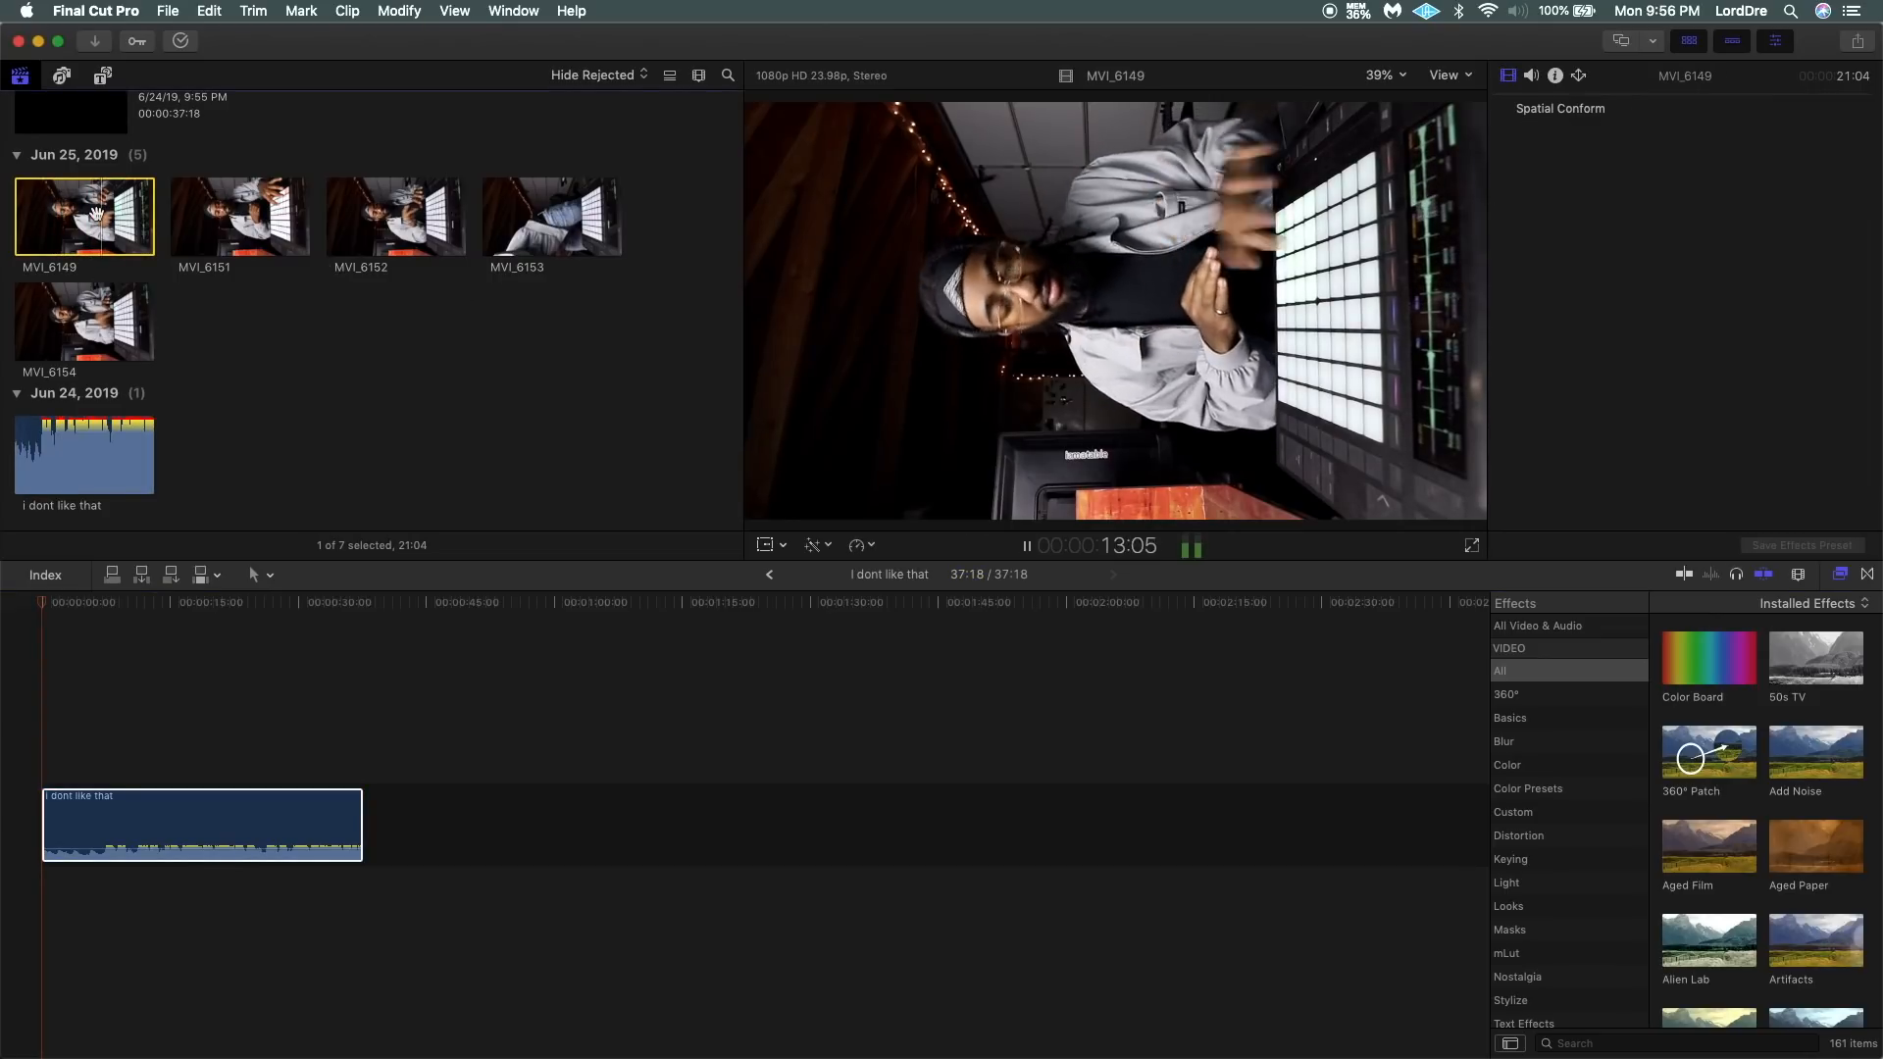
pyautogui.press('space')
pyautogui.moveTo(69, 202); pyautogui.dragTo(4, 710)
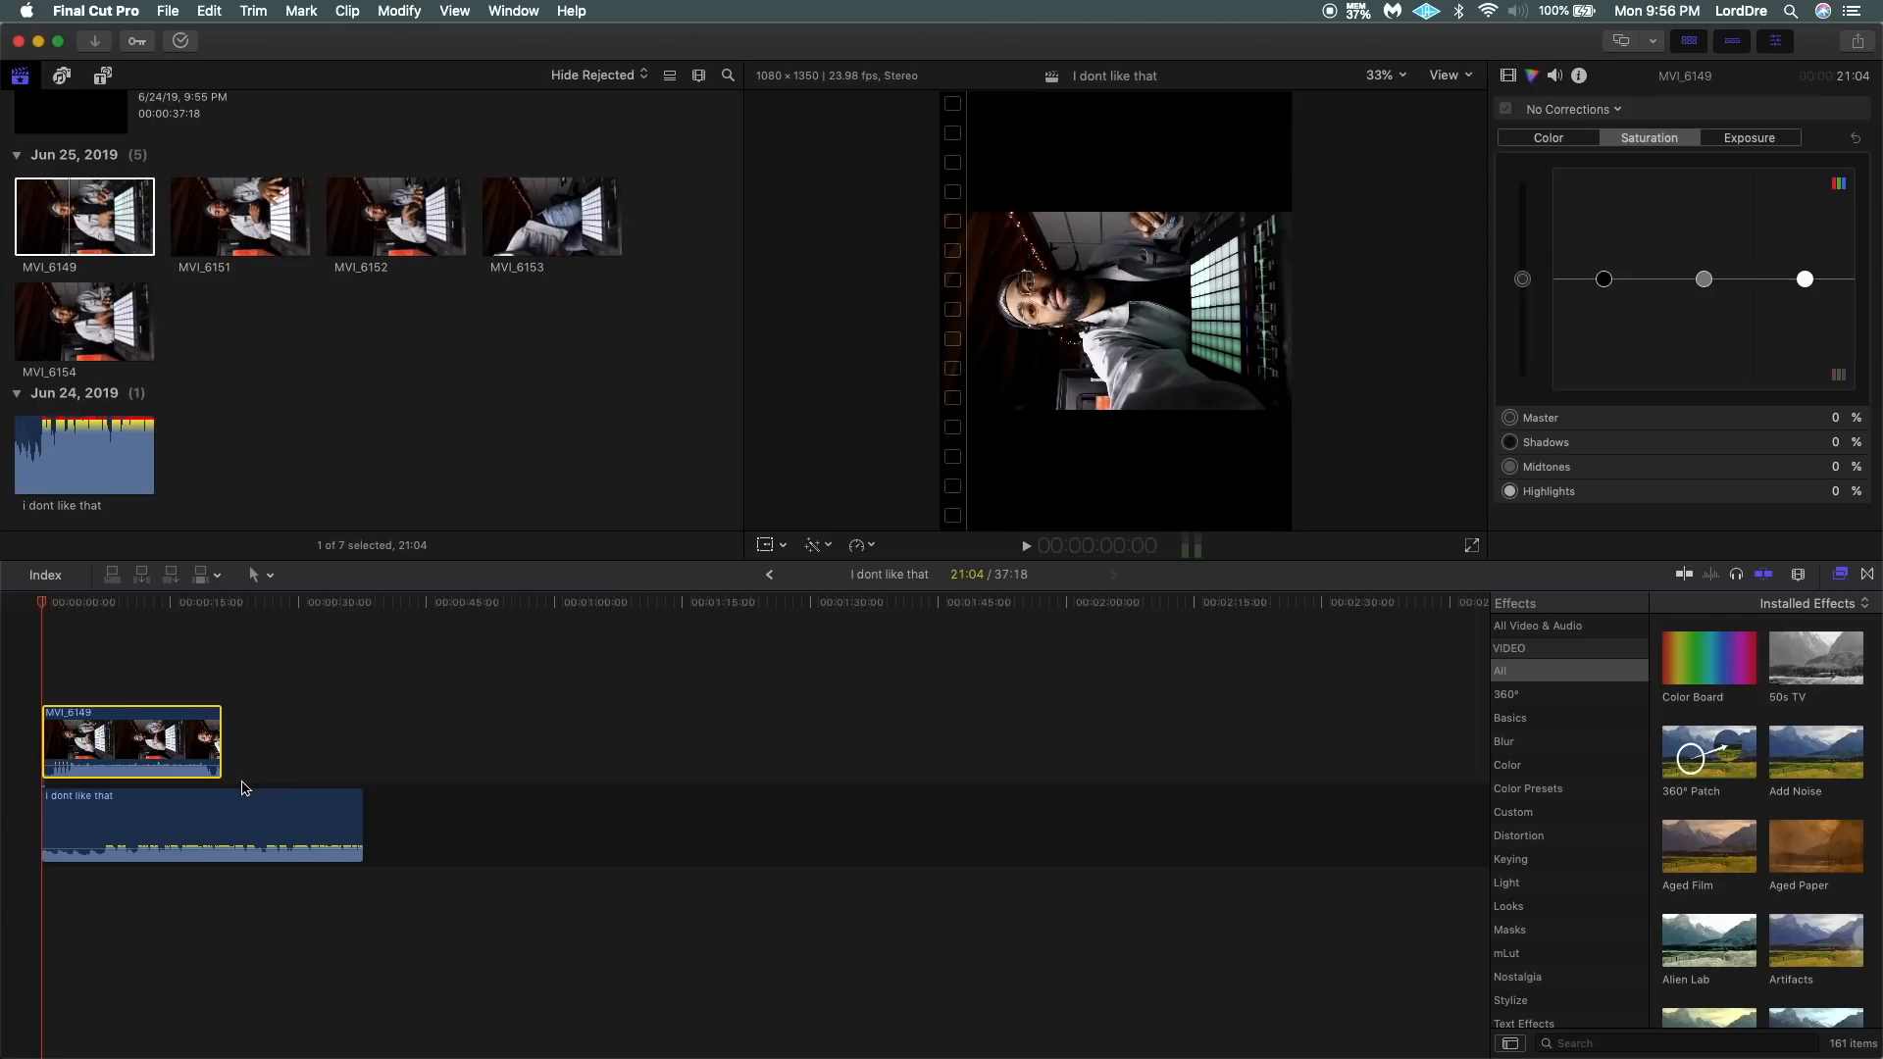
# Set the rotation of the MVI_6149 clip to 270° so the performer stands upright in the frame.
pyautogui.press('super+equal')
pyautogui.press('super+equal')
pyautogui.press('super+equal')
pyautogui.press('super+equal')
pyautogui.press('super+equal')
pyautogui.press('super+equal')
pyautogui.press('super+equal')
pyautogui.press('super+equal')
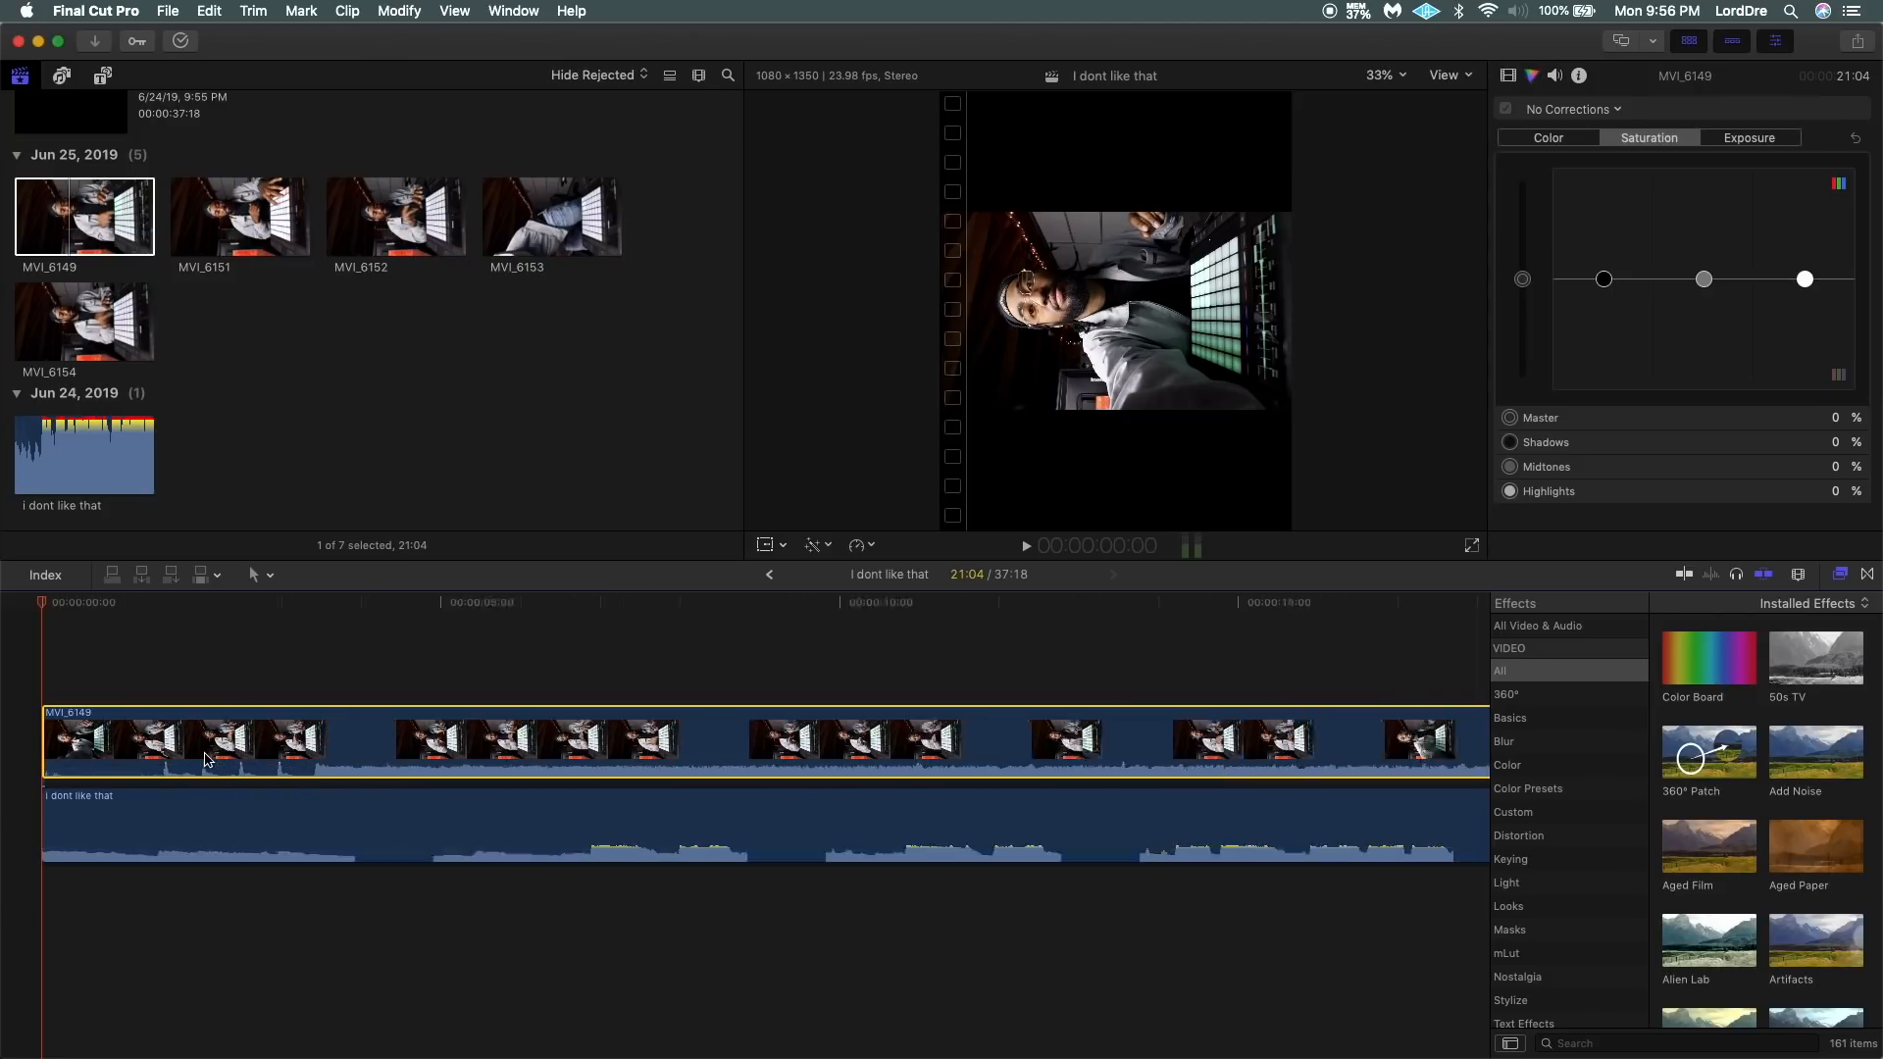
pyautogui.click(489, 603)
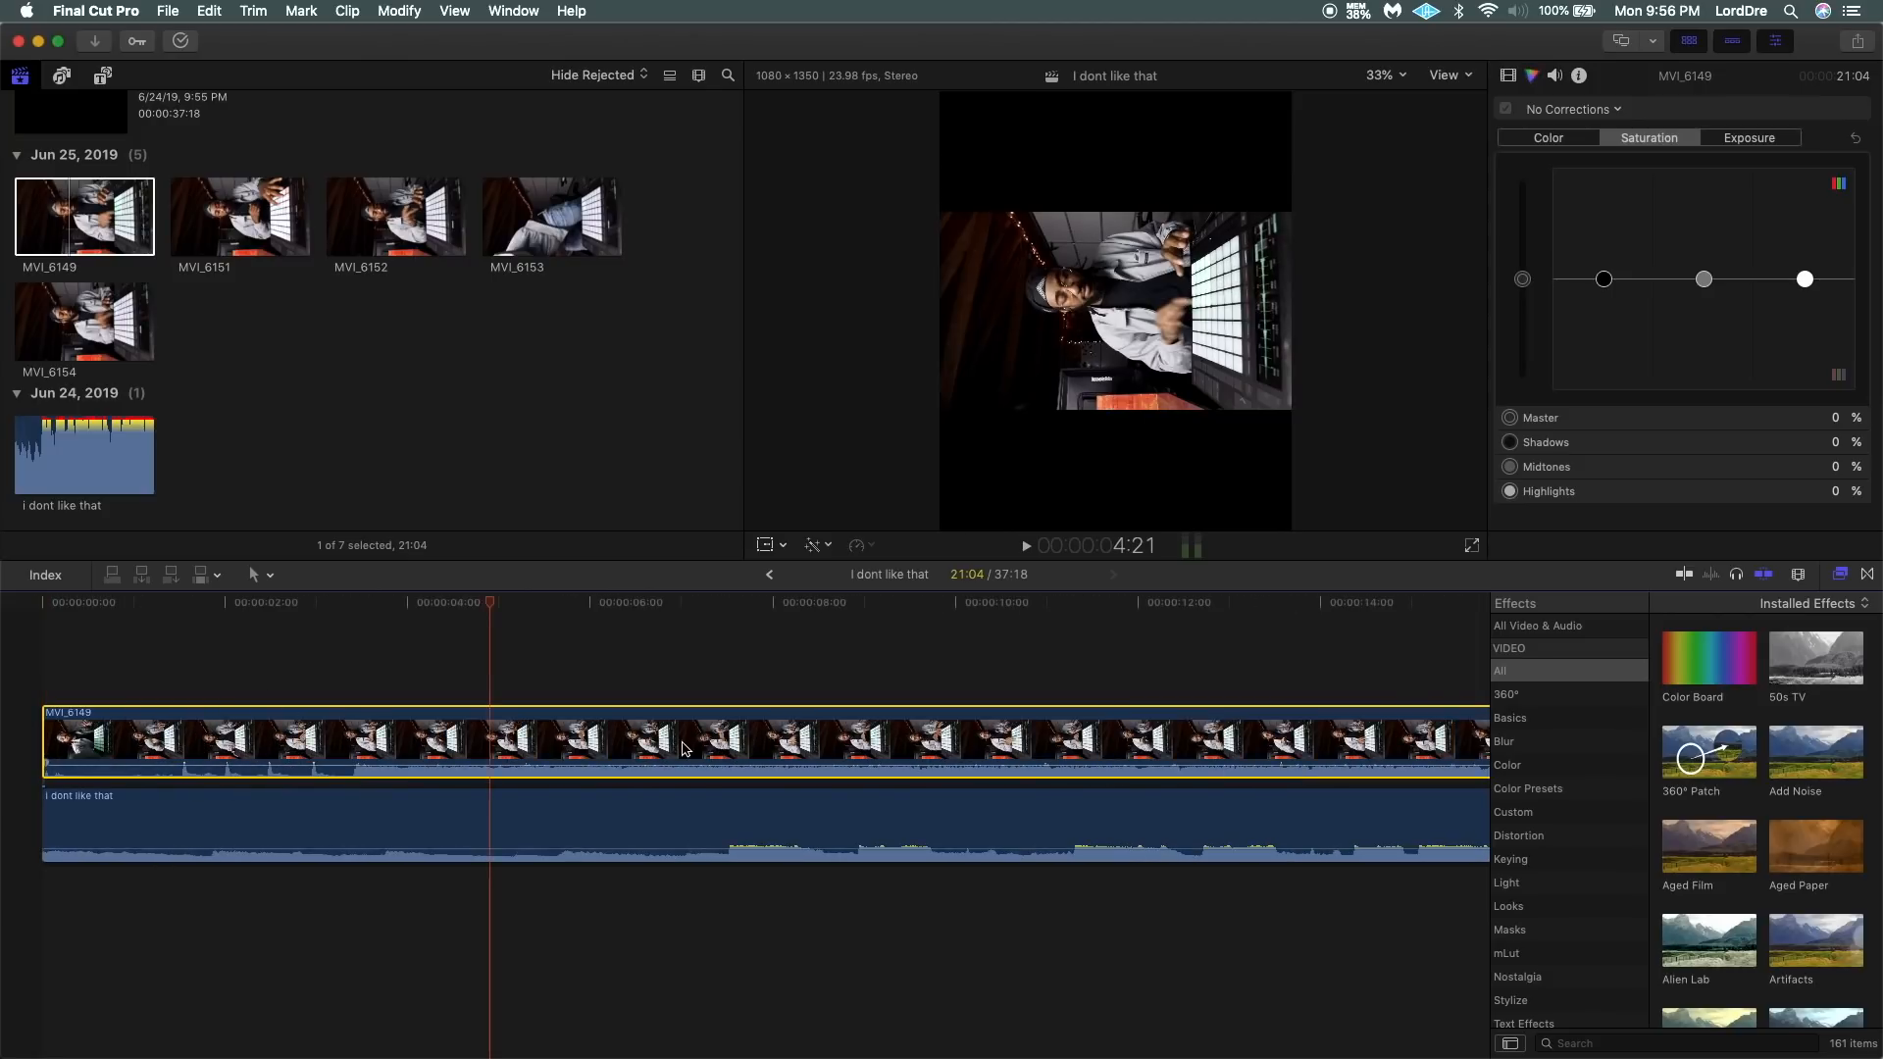
pyautogui.click(1509, 75)
pyautogui.click(1775, 233)
pyautogui.write('90')
pyautogui.press('Return')
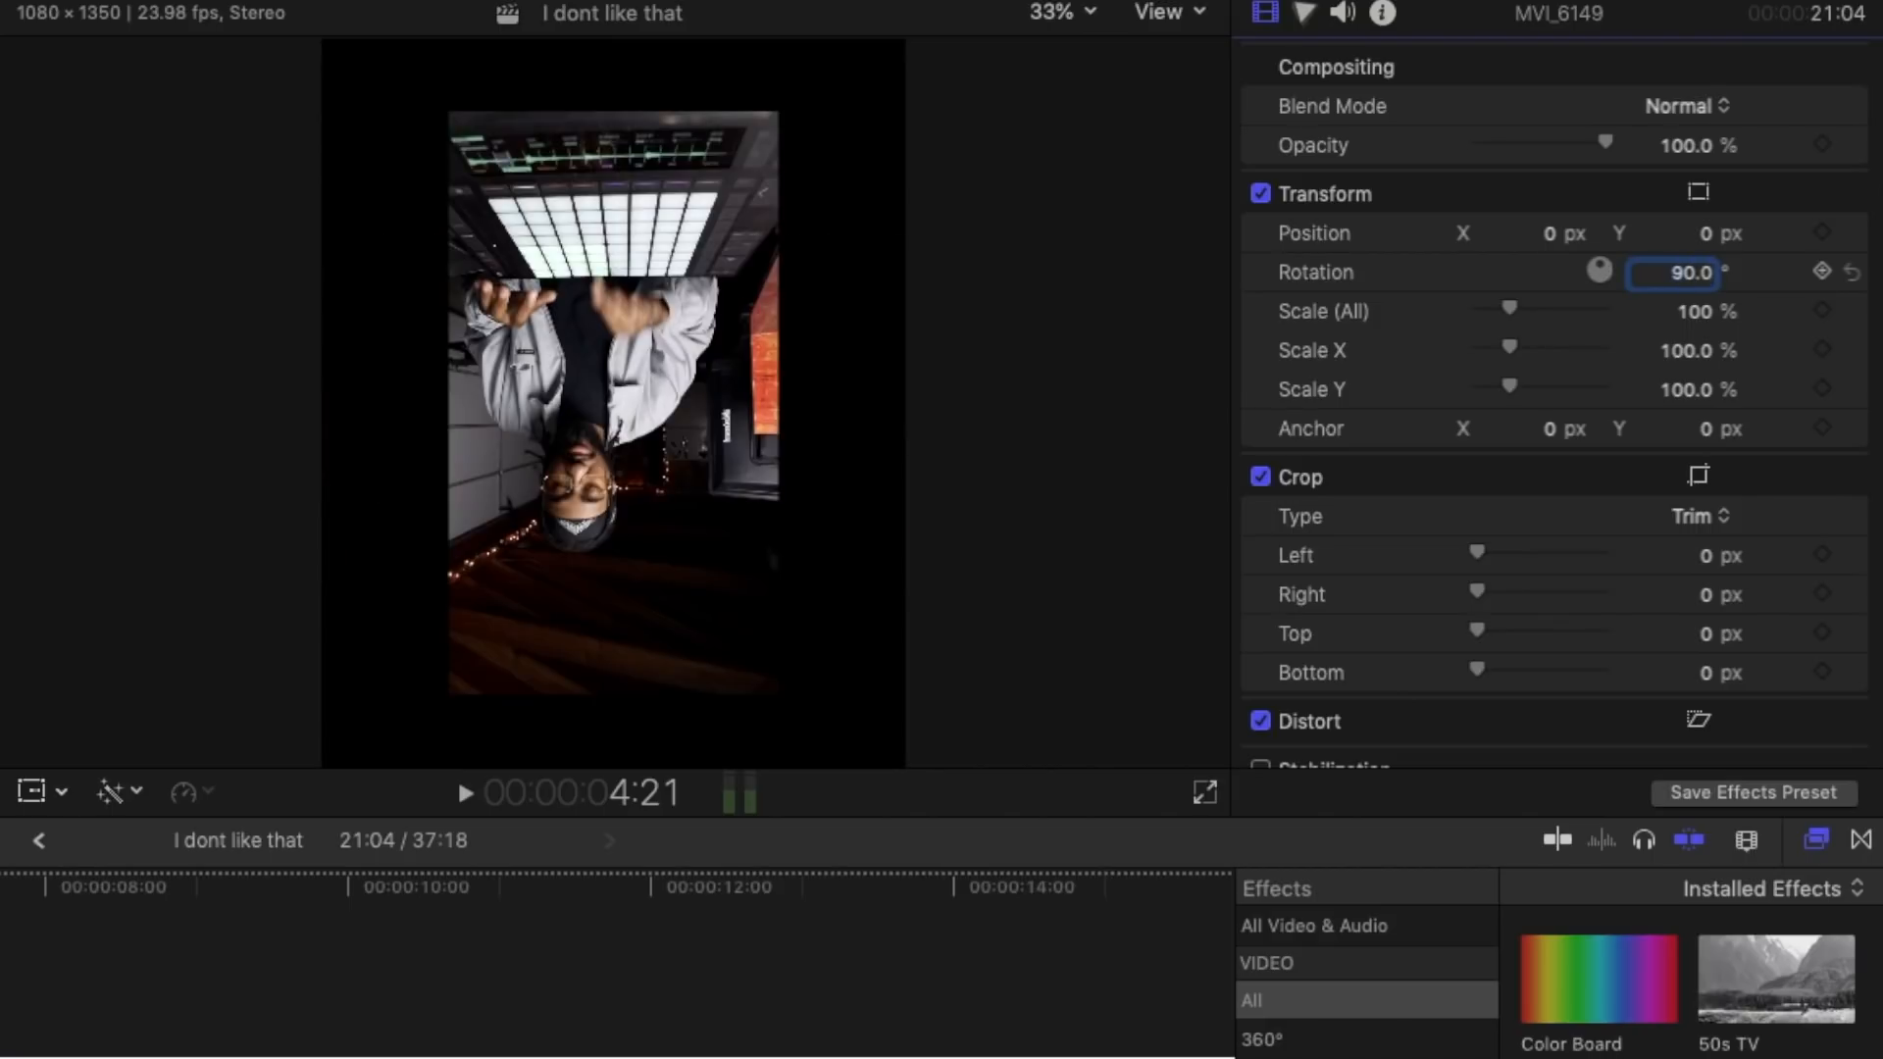
pyautogui.doubleClick(1694, 276)
pyautogui.write('270')
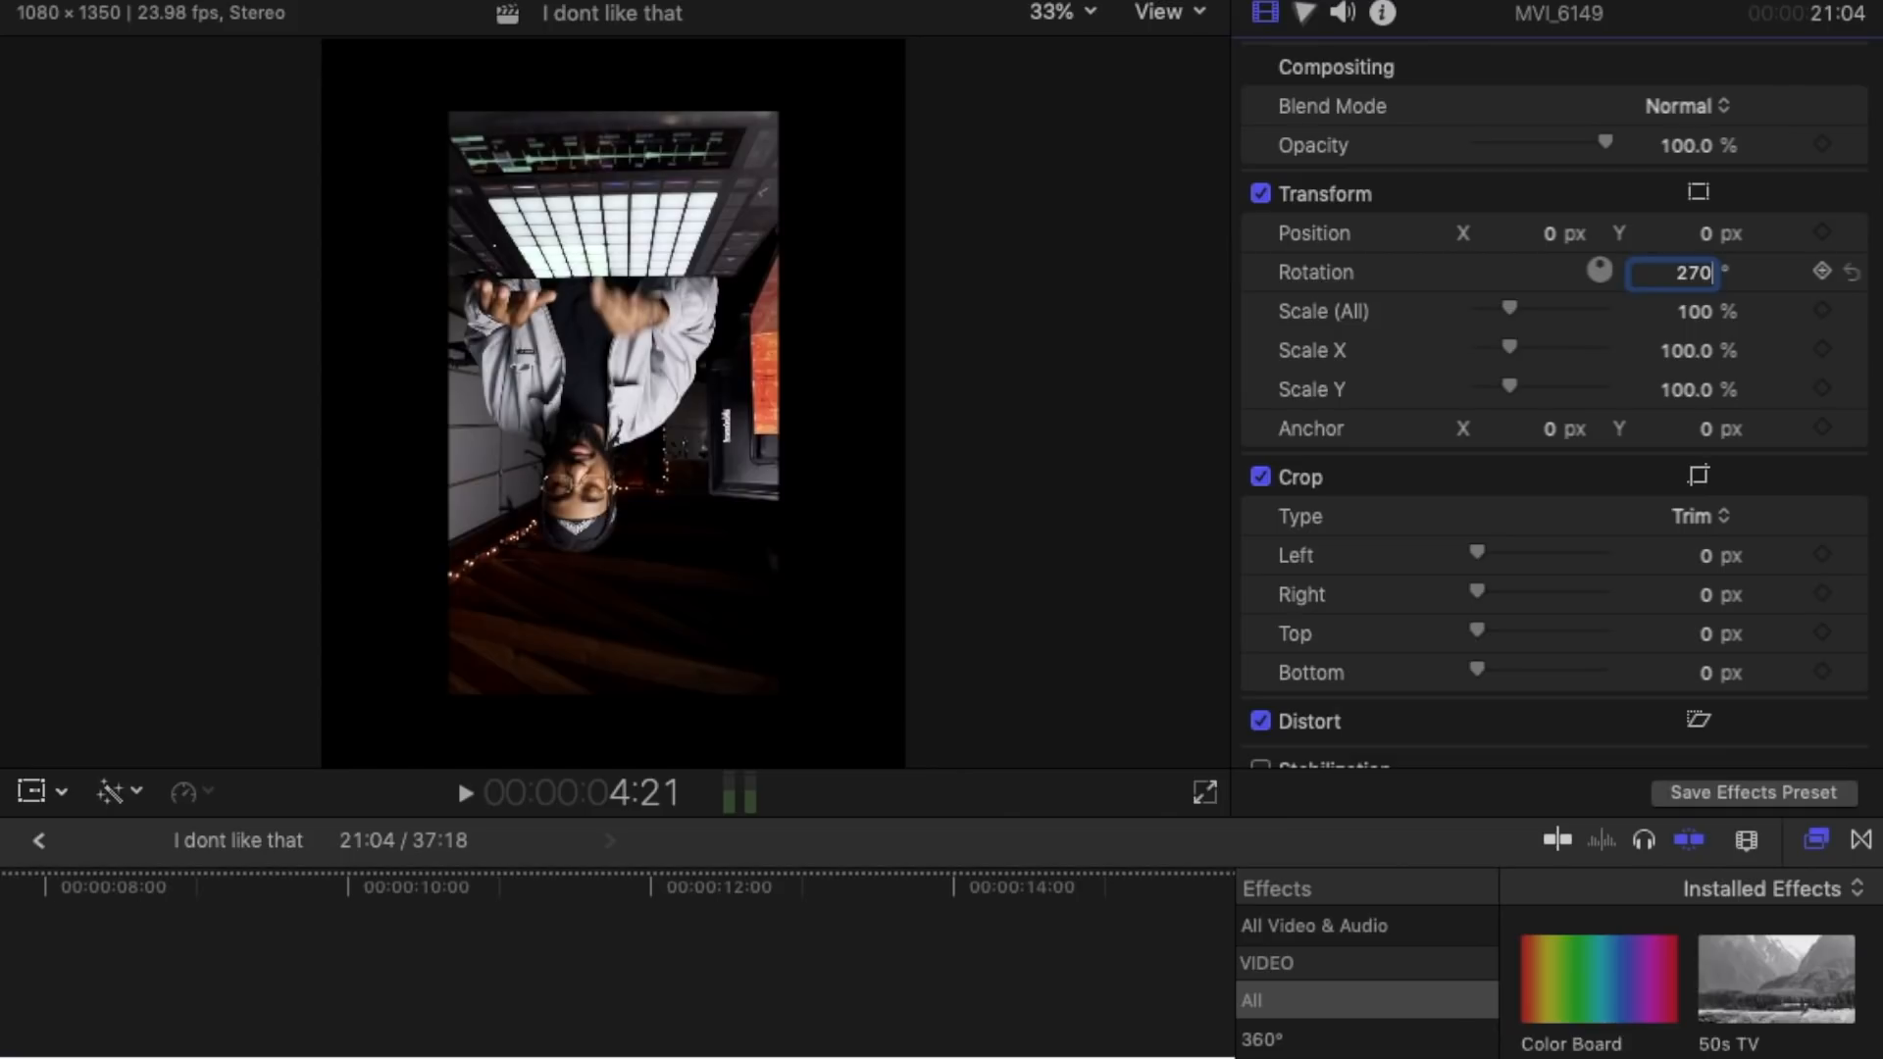
pyautogui.press('Return')
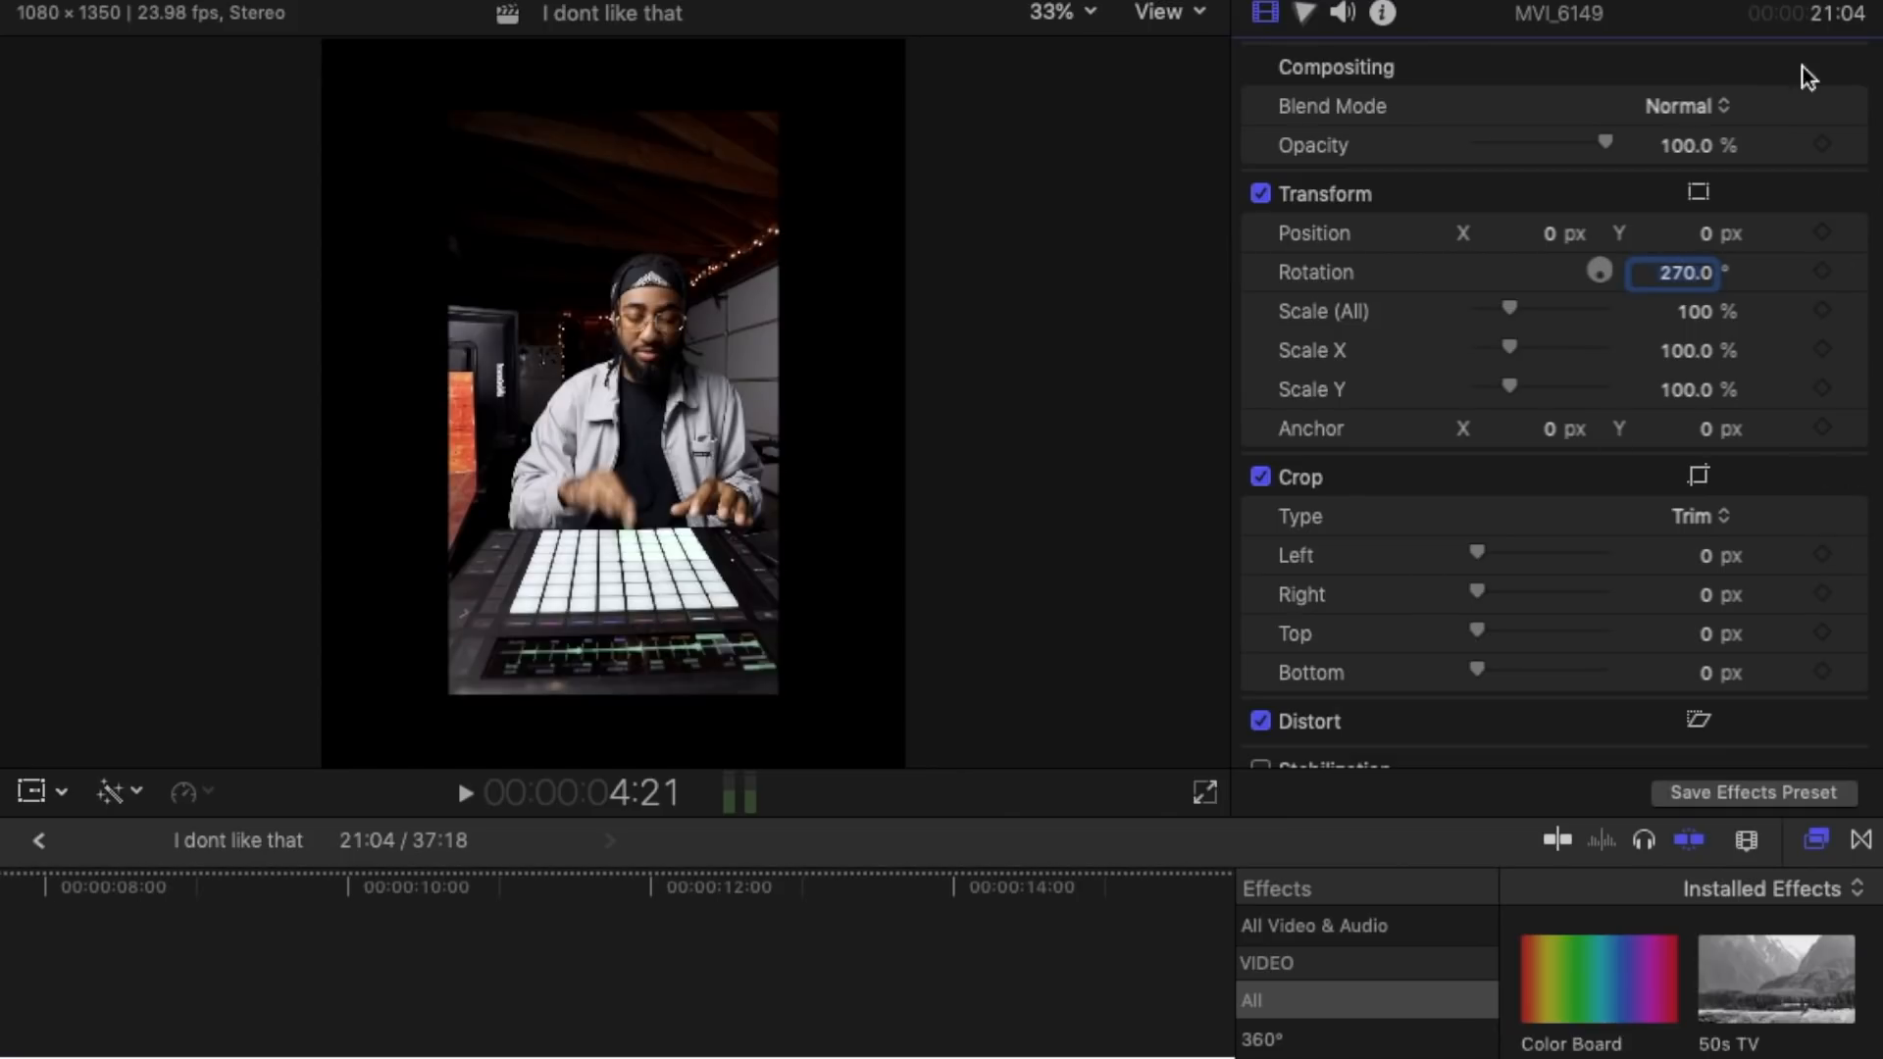
# Scale the MVI_6149 clip to 180% and set its vertical position to about 116.2 px.
pyautogui.moveTo(1517, 314); pyautogui.dragTo(1498, 312)
pyautogui.click(1698, 315)
pyautogui.write('180')
pyautogui.press('Return')
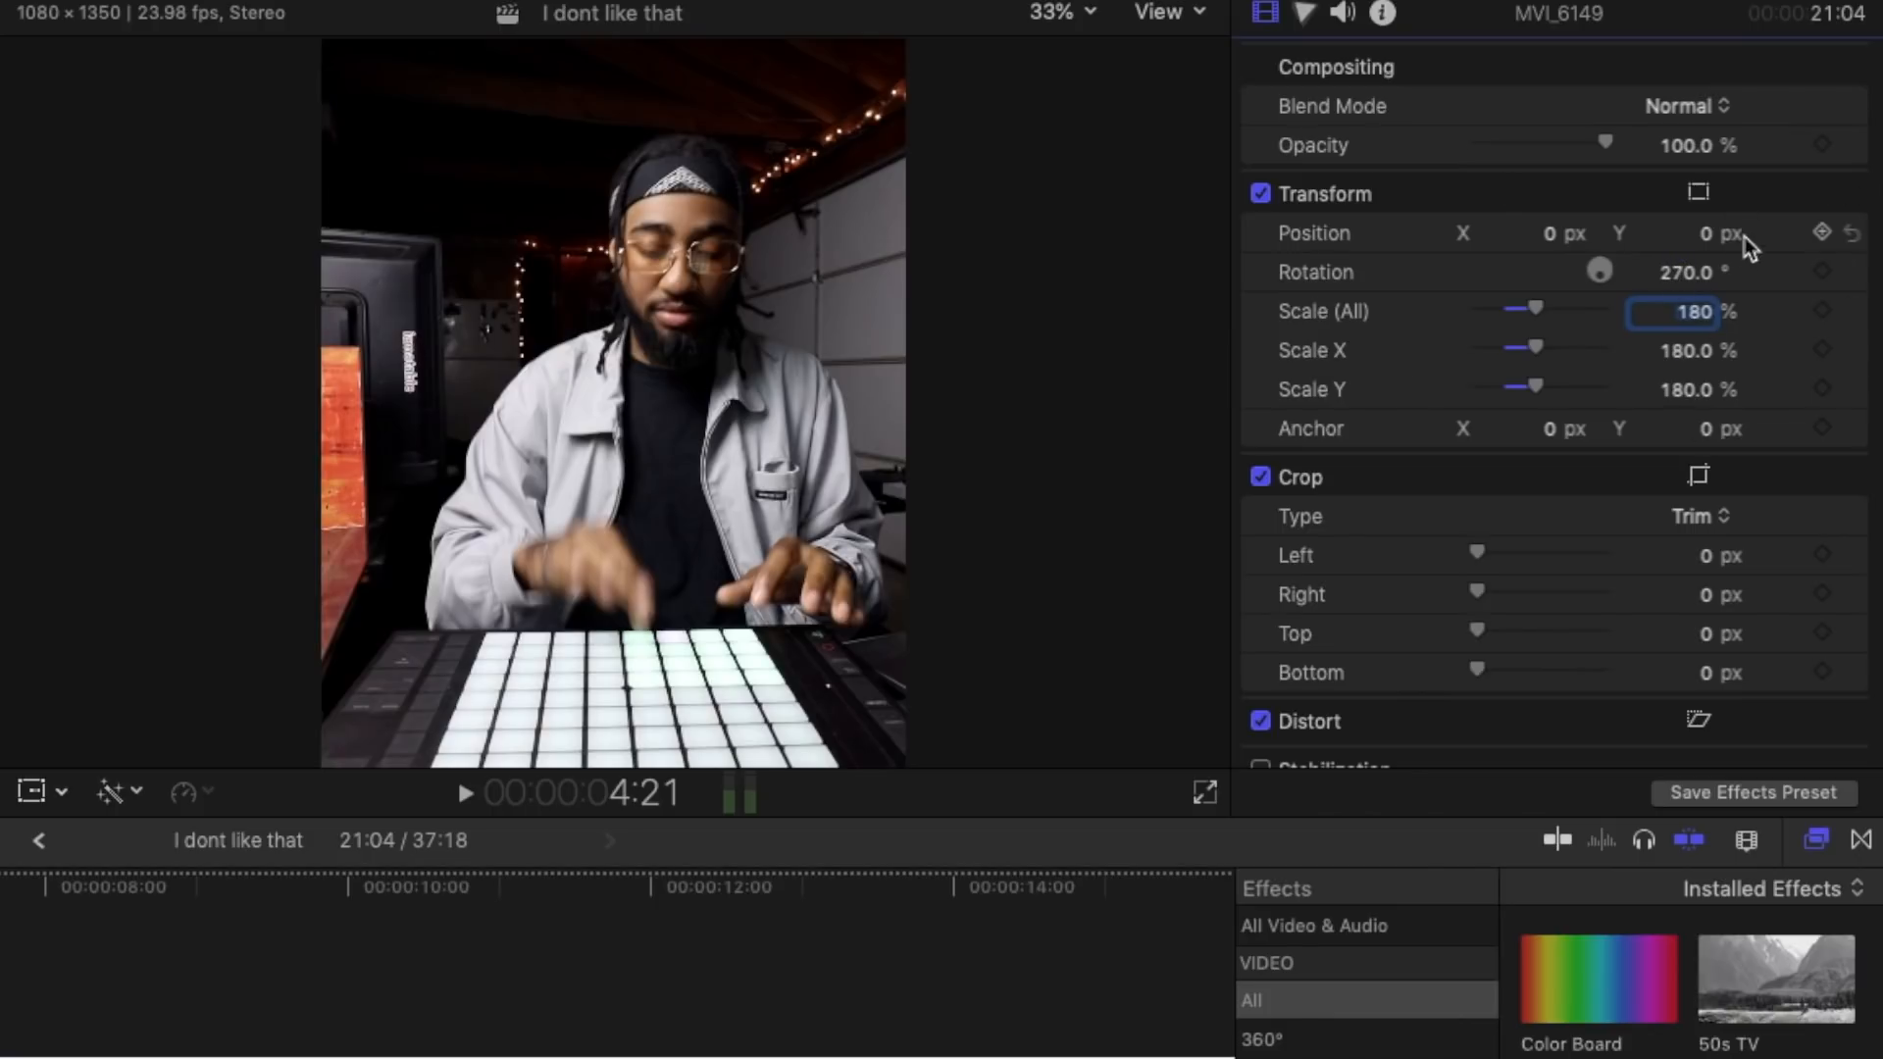
pyautogui.moveTo(1706, 235); pyautogui.dragTo(1706, 131)
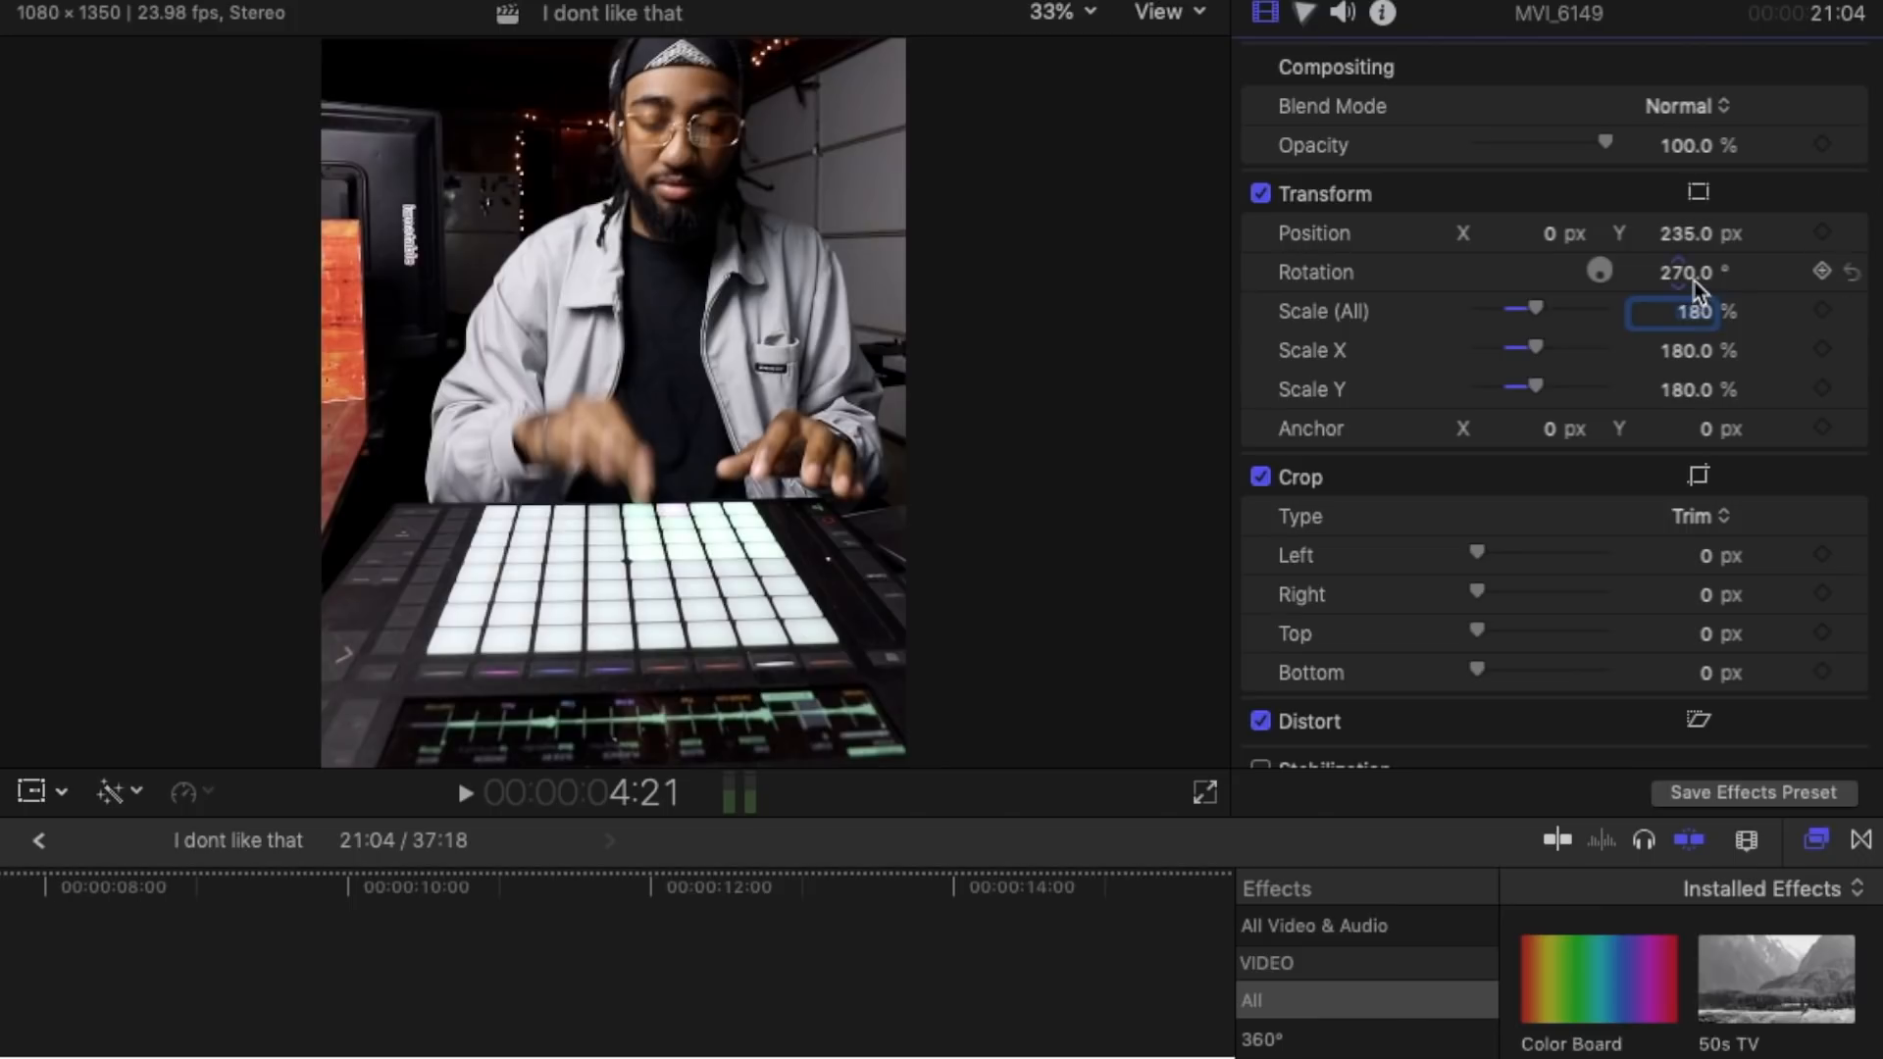
pyautogui.moveTo(1686, 235)
pyautogui.mouseDown()
pyautogui.moveTo(1686, 291)
pyautogui.moveTo(1684, 237)
pyautogui.mouseUp()
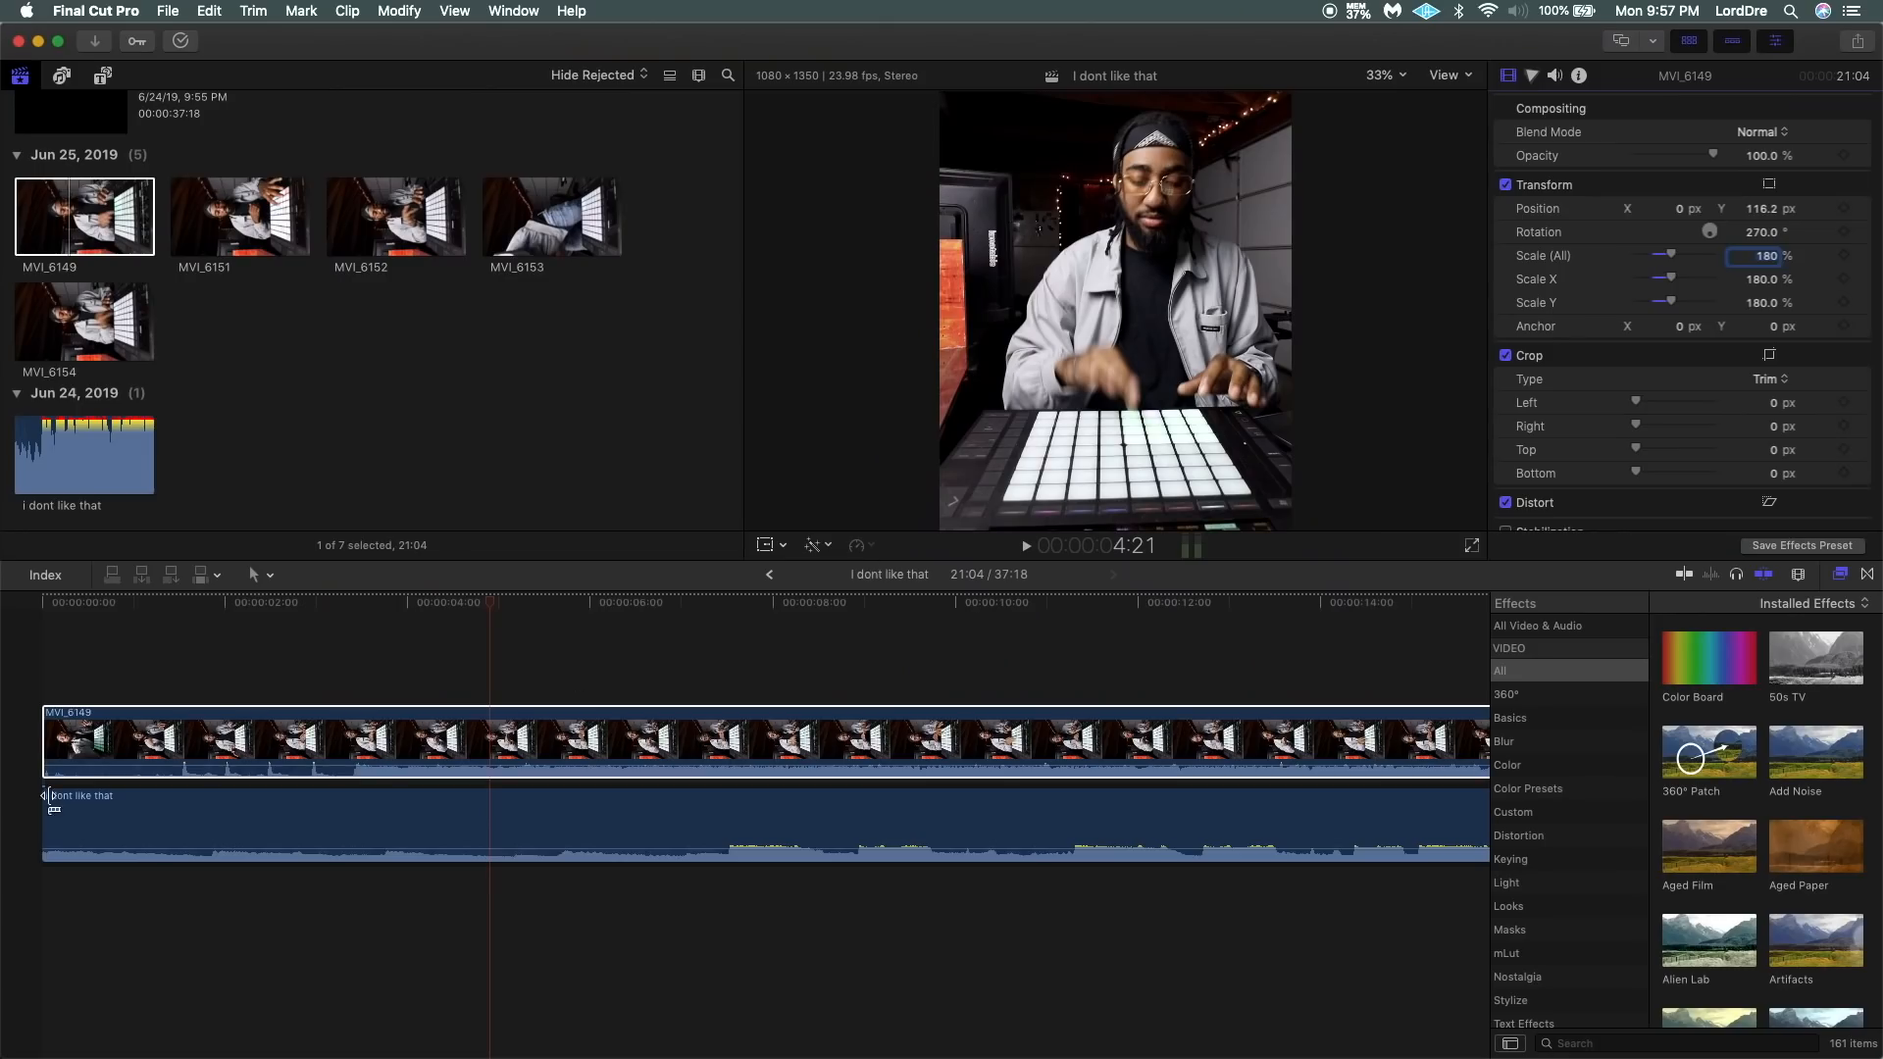
# Disable the "i dont like that" audio clip in the timeline.
pyautogui.click(17, 683)
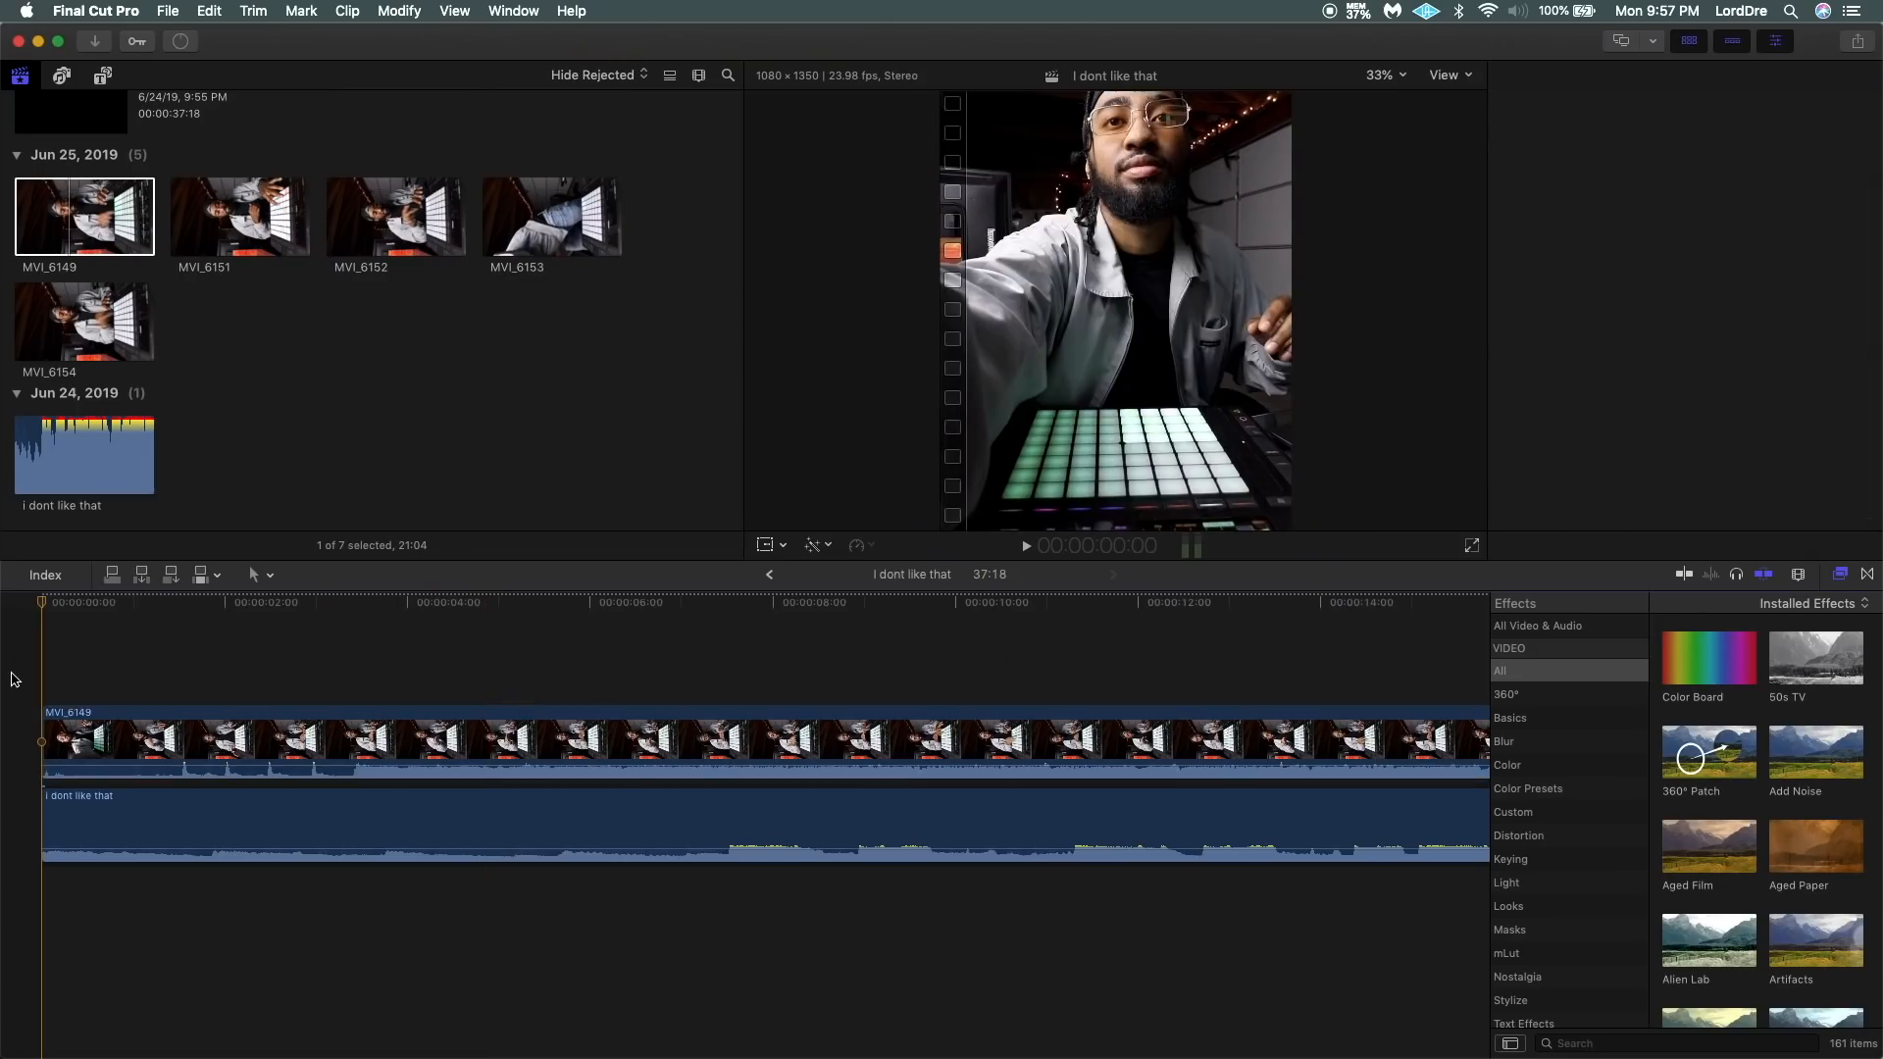
pyautogui.click(331, 824)
pyautogui.press('v')
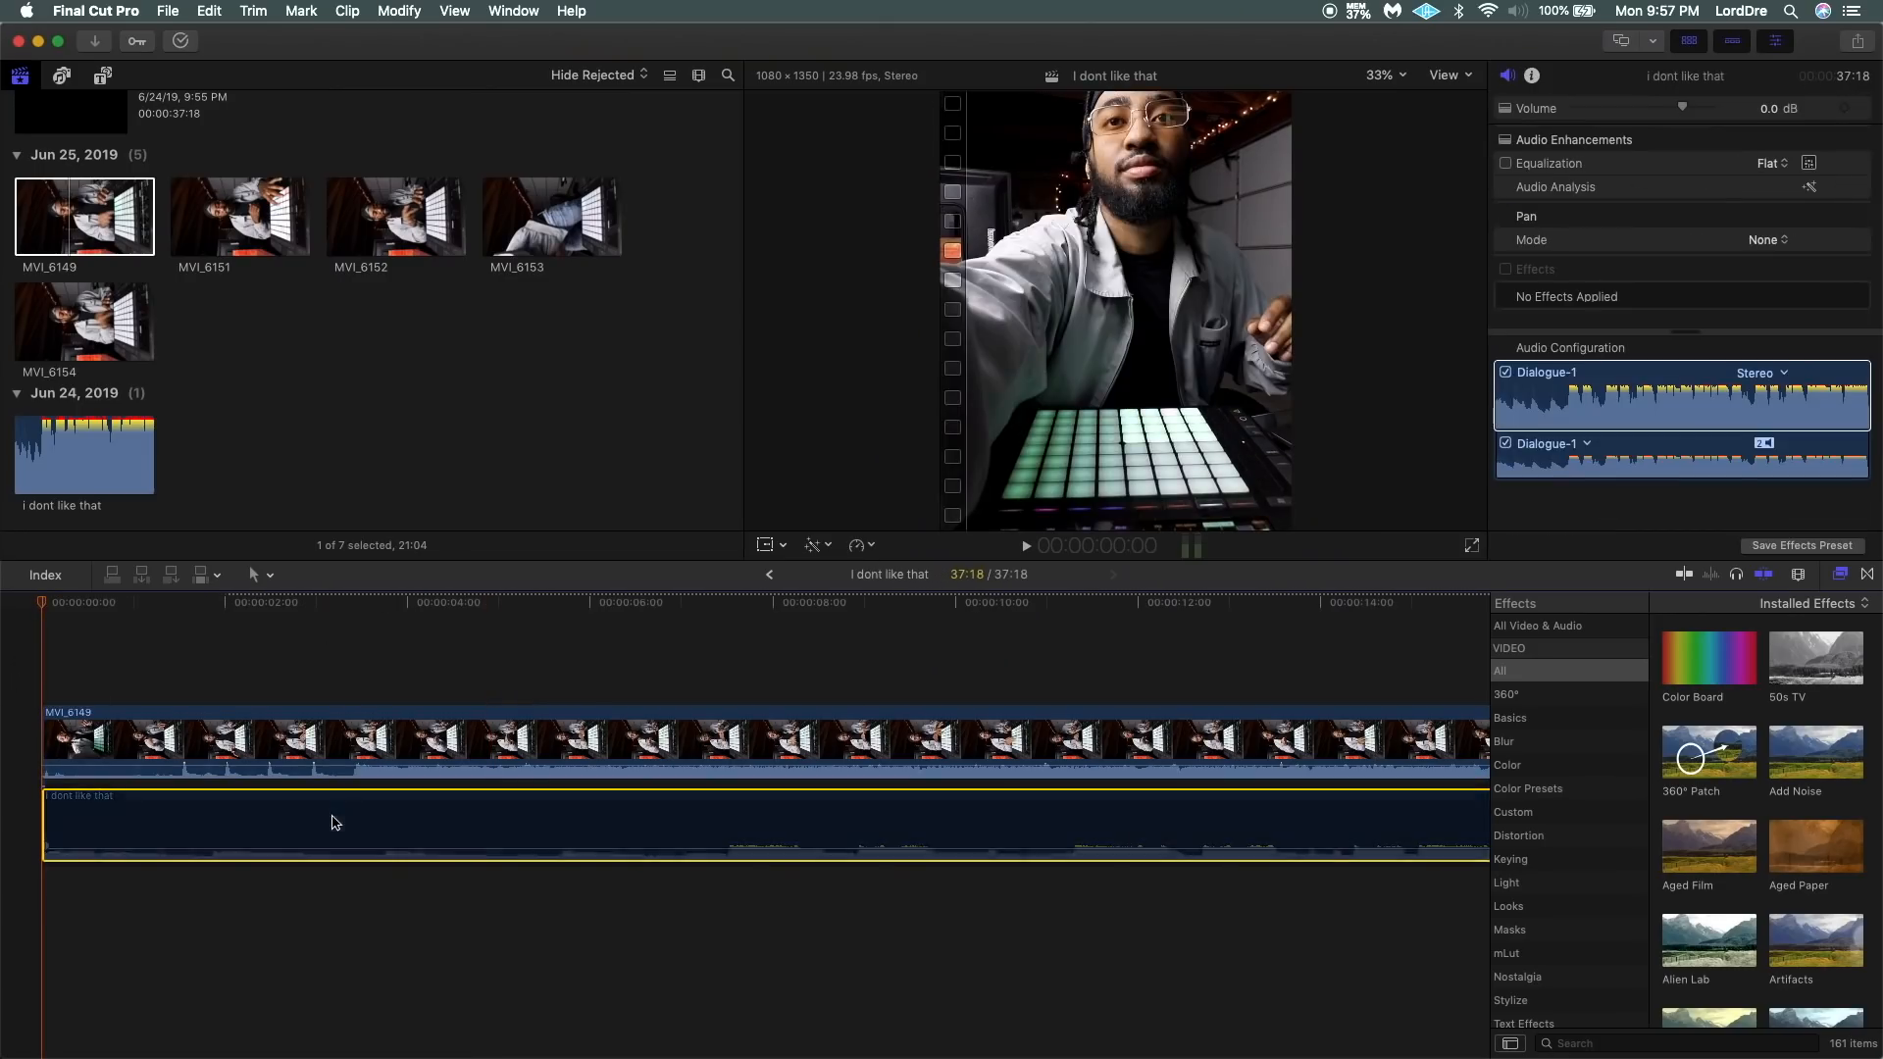
# Play MVI_6149 to find where the performance begins and trim the clip's start to about 3:11.
pyautogui.click(239, 702)
pyautogui.press('space')
pyautogui.press('space')
pyautogui.click(182, 669)
pyautogui.press('space')
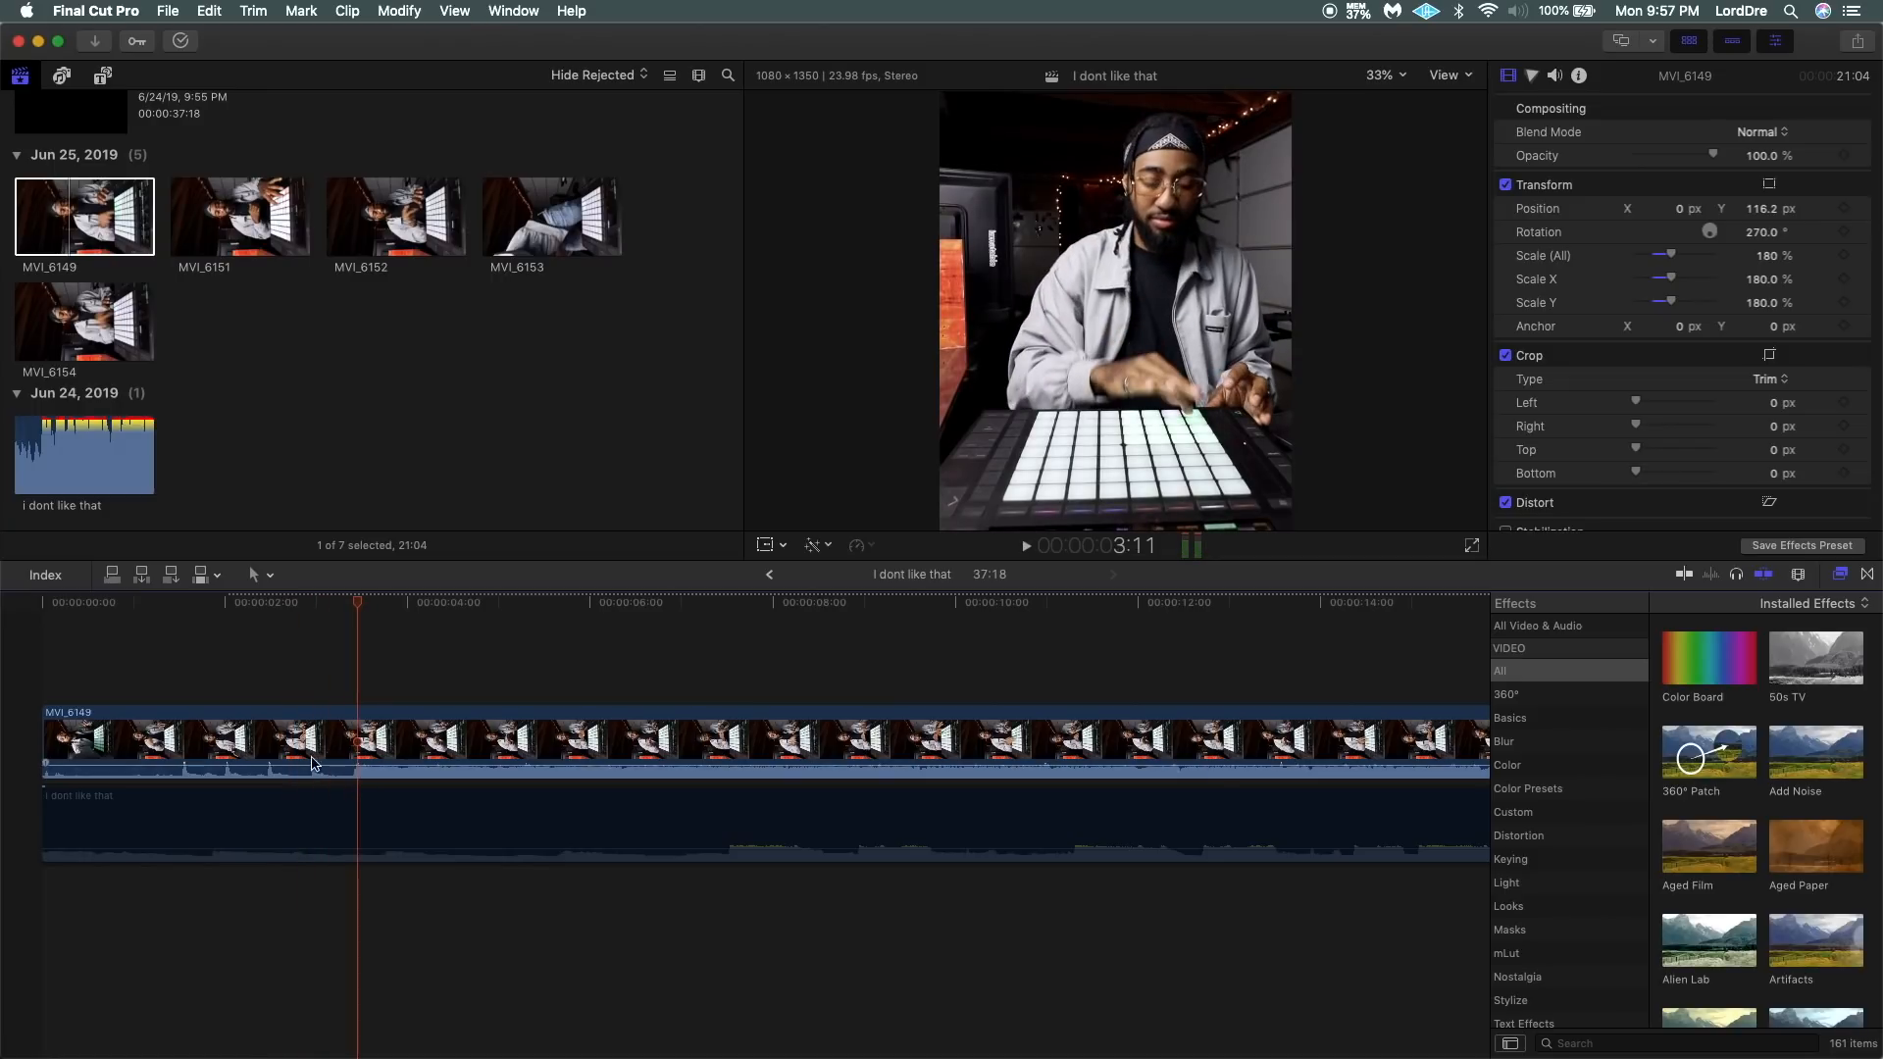
pyautogui.moveTo(51, 730)
pyautogui.mouseDown()
pyautogui.moveTo(376, 749)
pyautogui.moveTo(61, 746)
pyautogui.mouseUp()
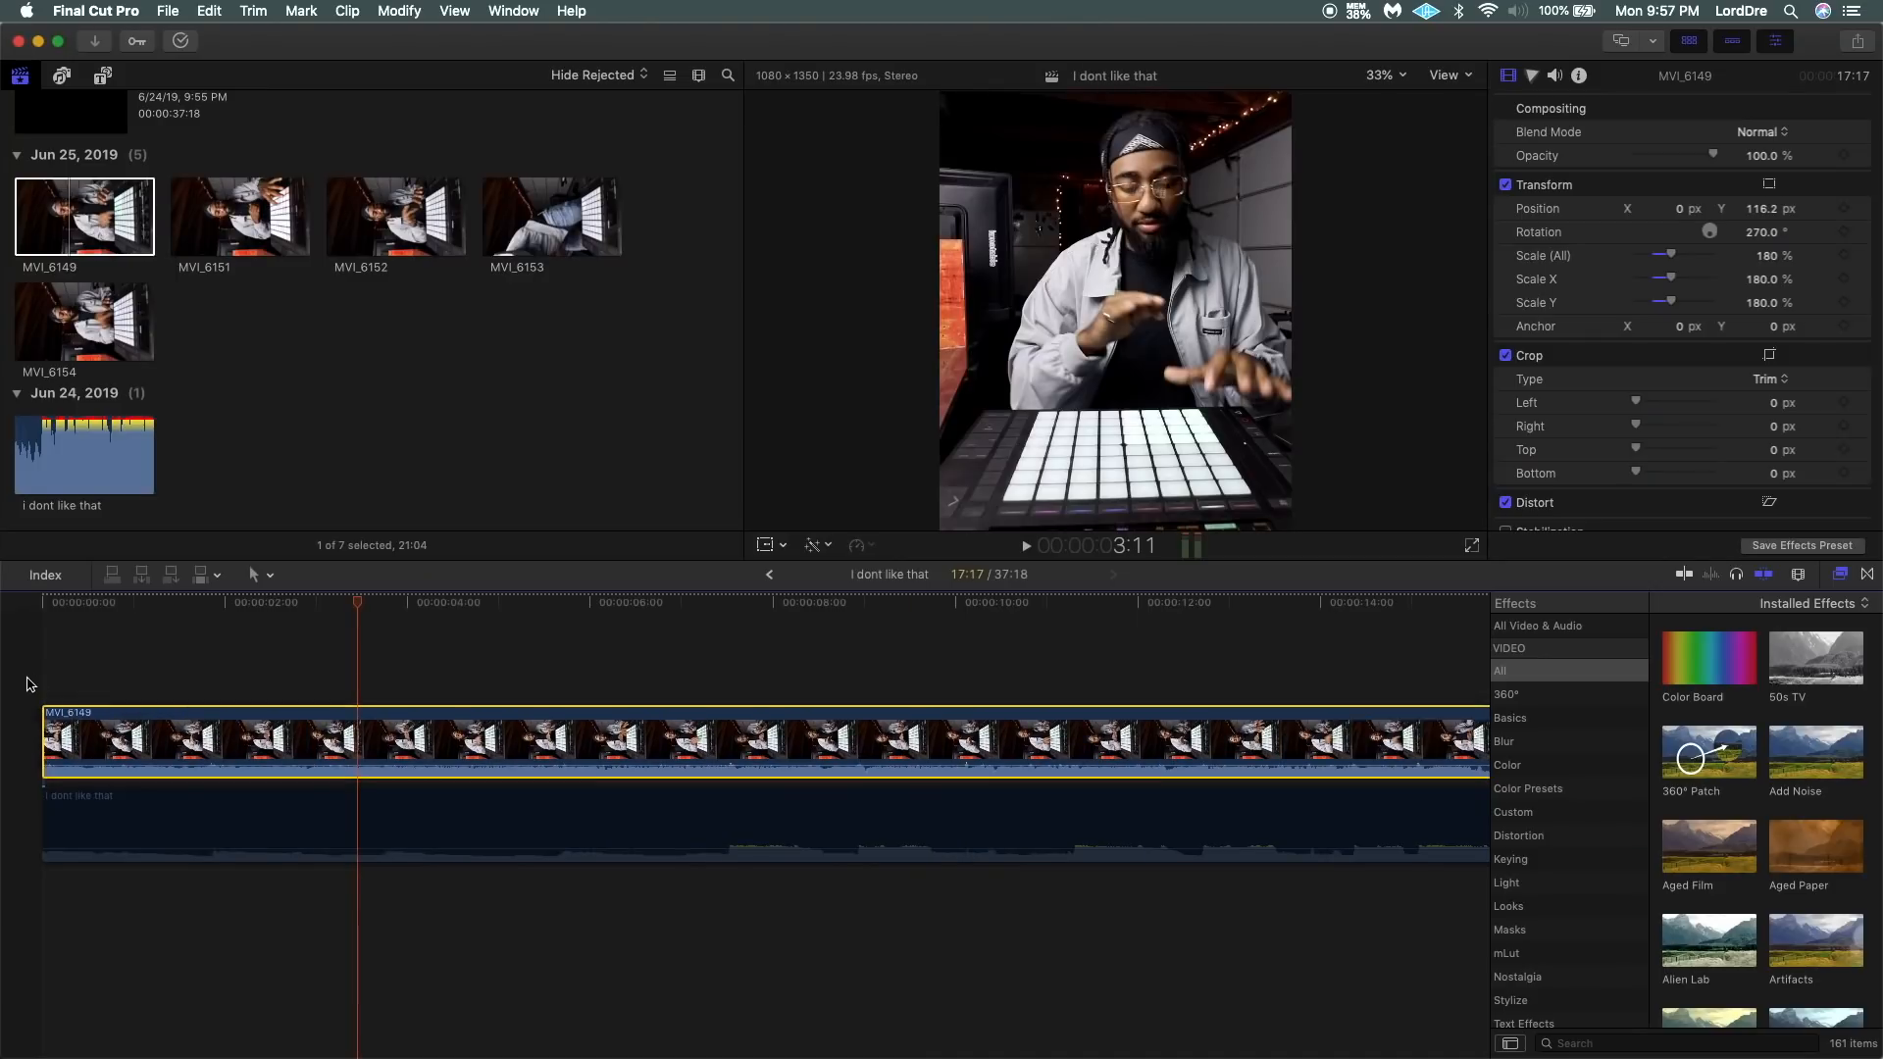
# Play the trimmed MVI_6149 clip from the start of the timeline to check its opening.
pyautogui.press('super+4')
pyautogui.press('space')
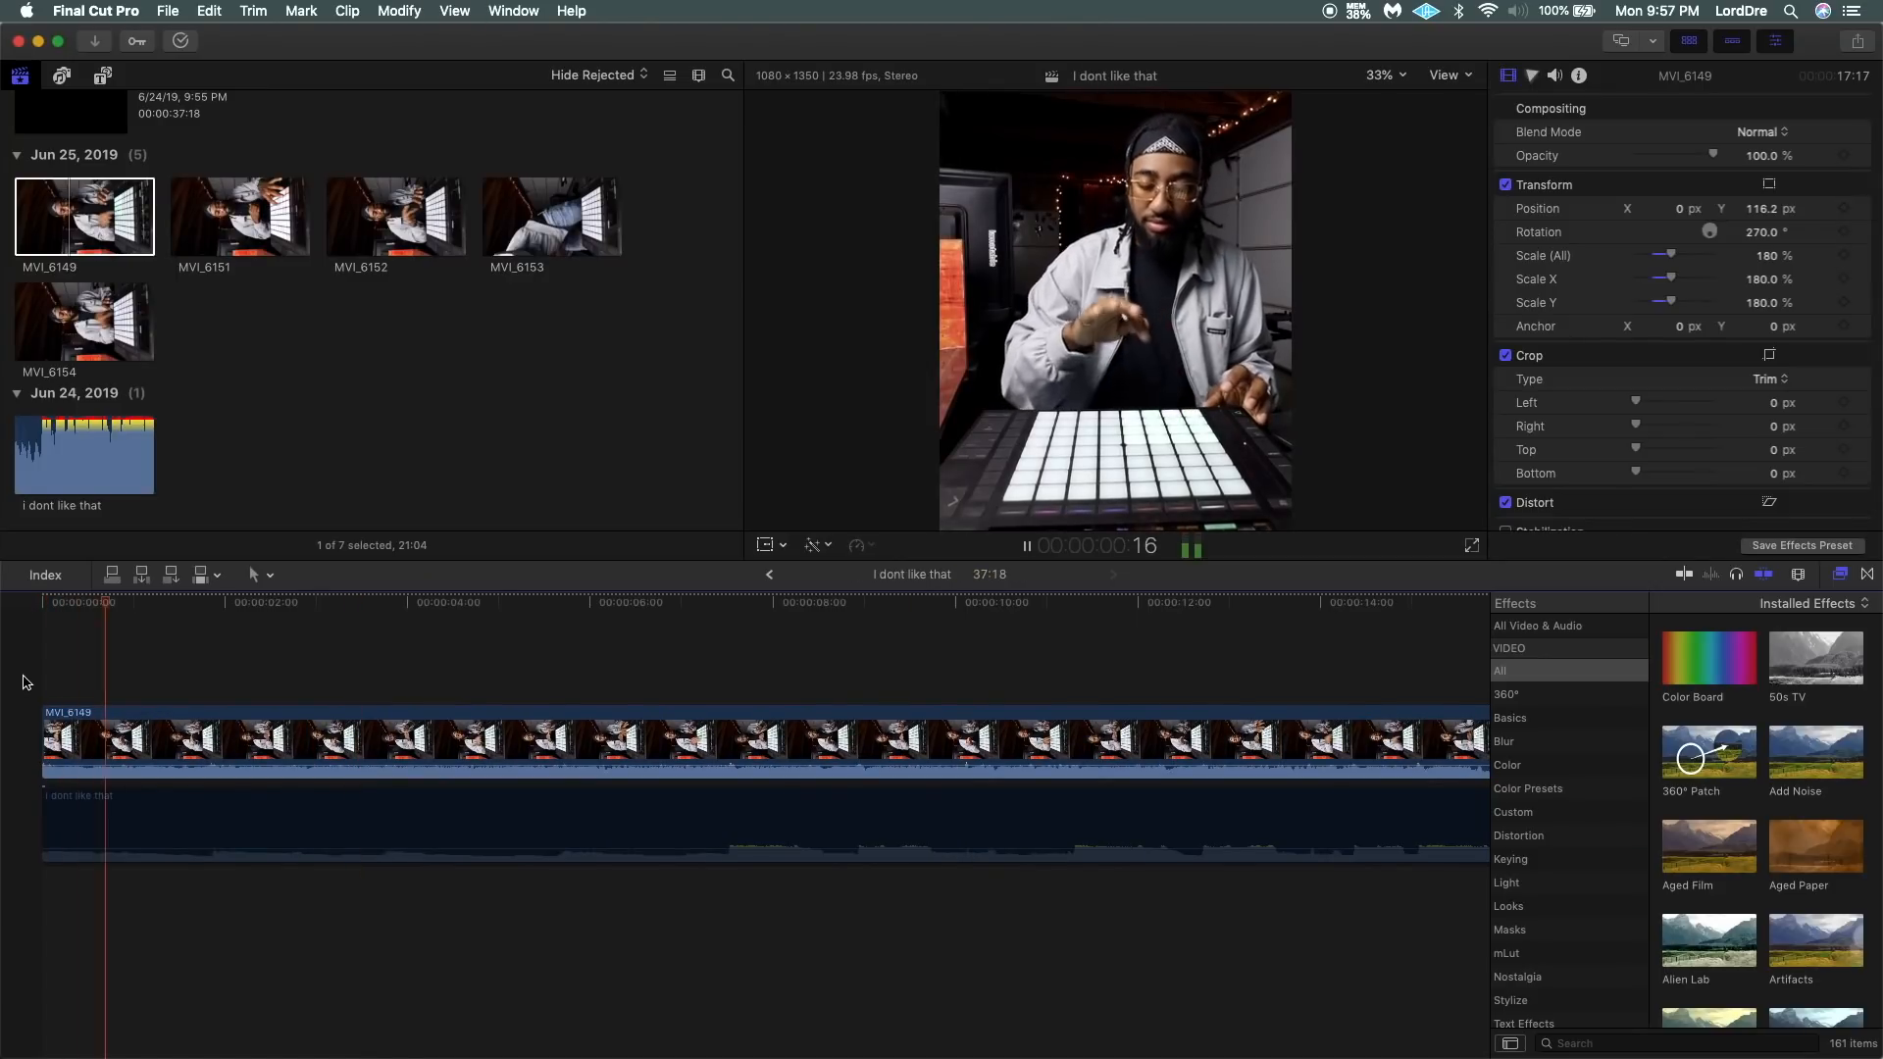
pyautogui.press('space')
pyautogui.press('Home')
pyautogui.press('space')
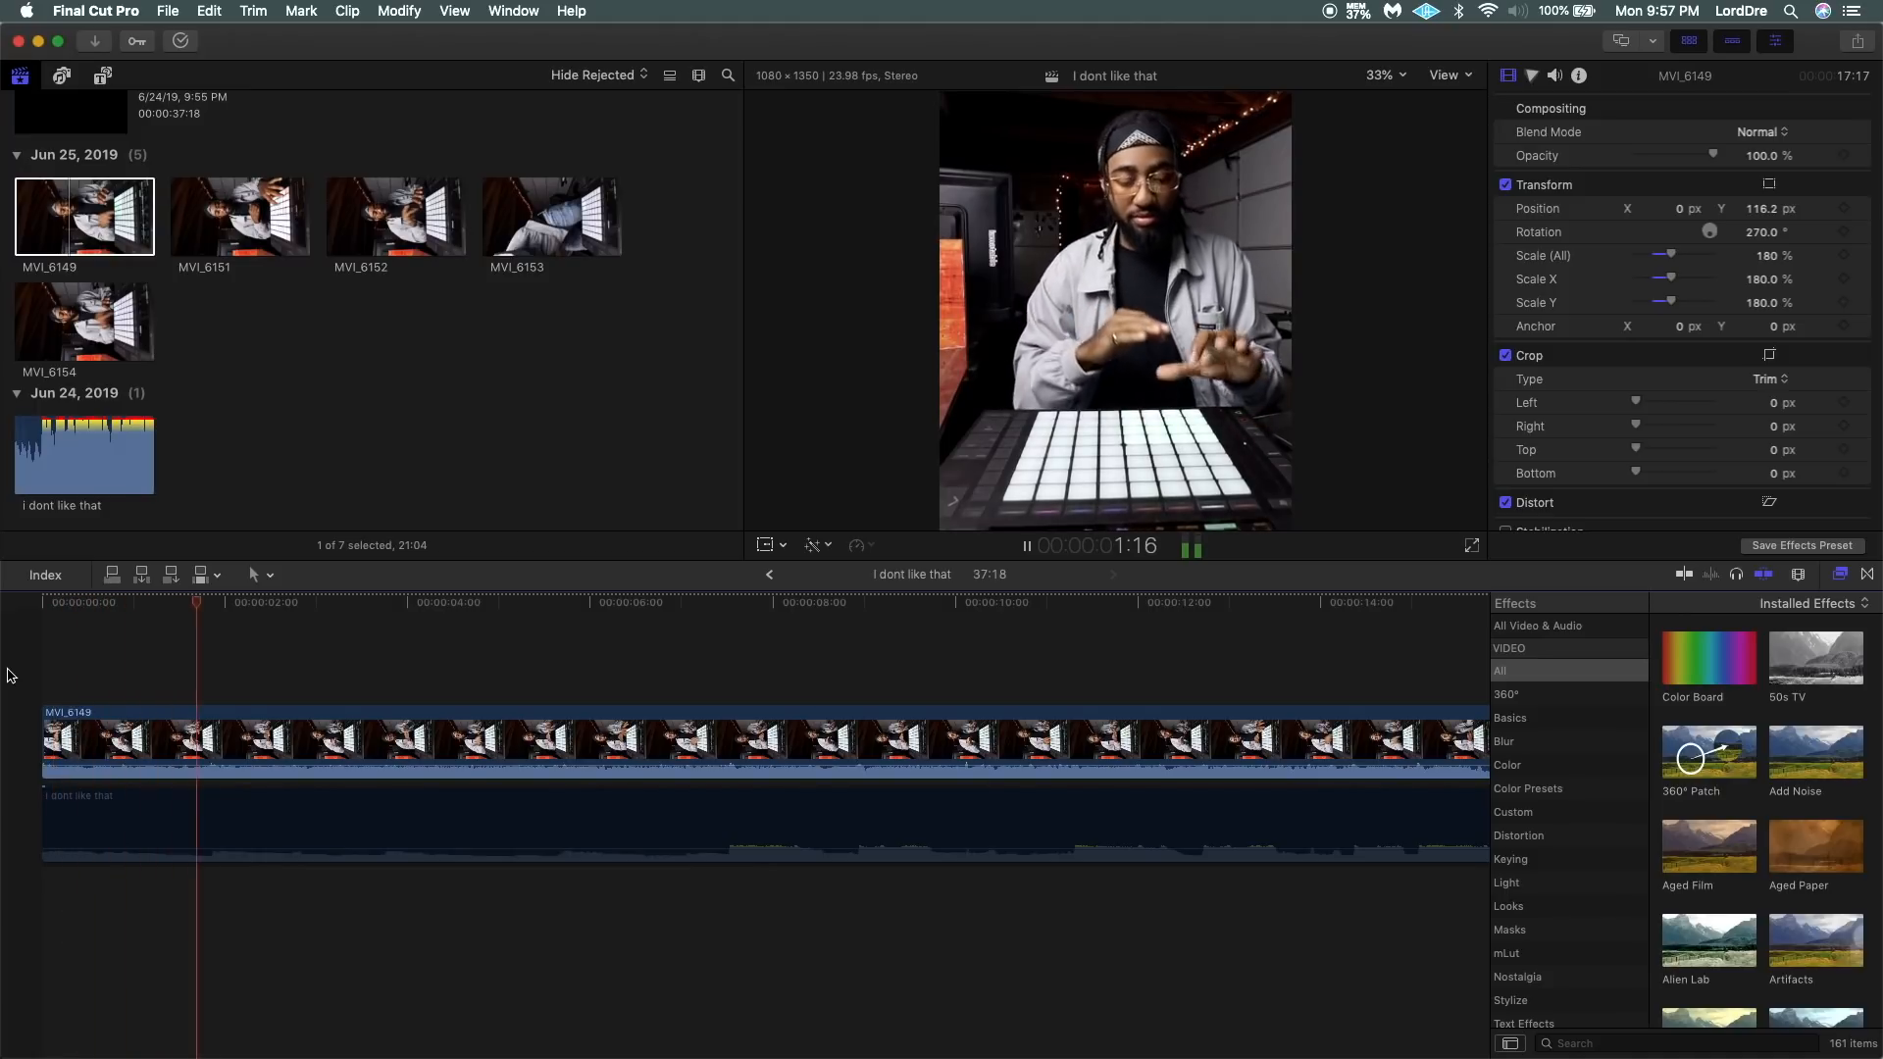
pyautogui.press('space')
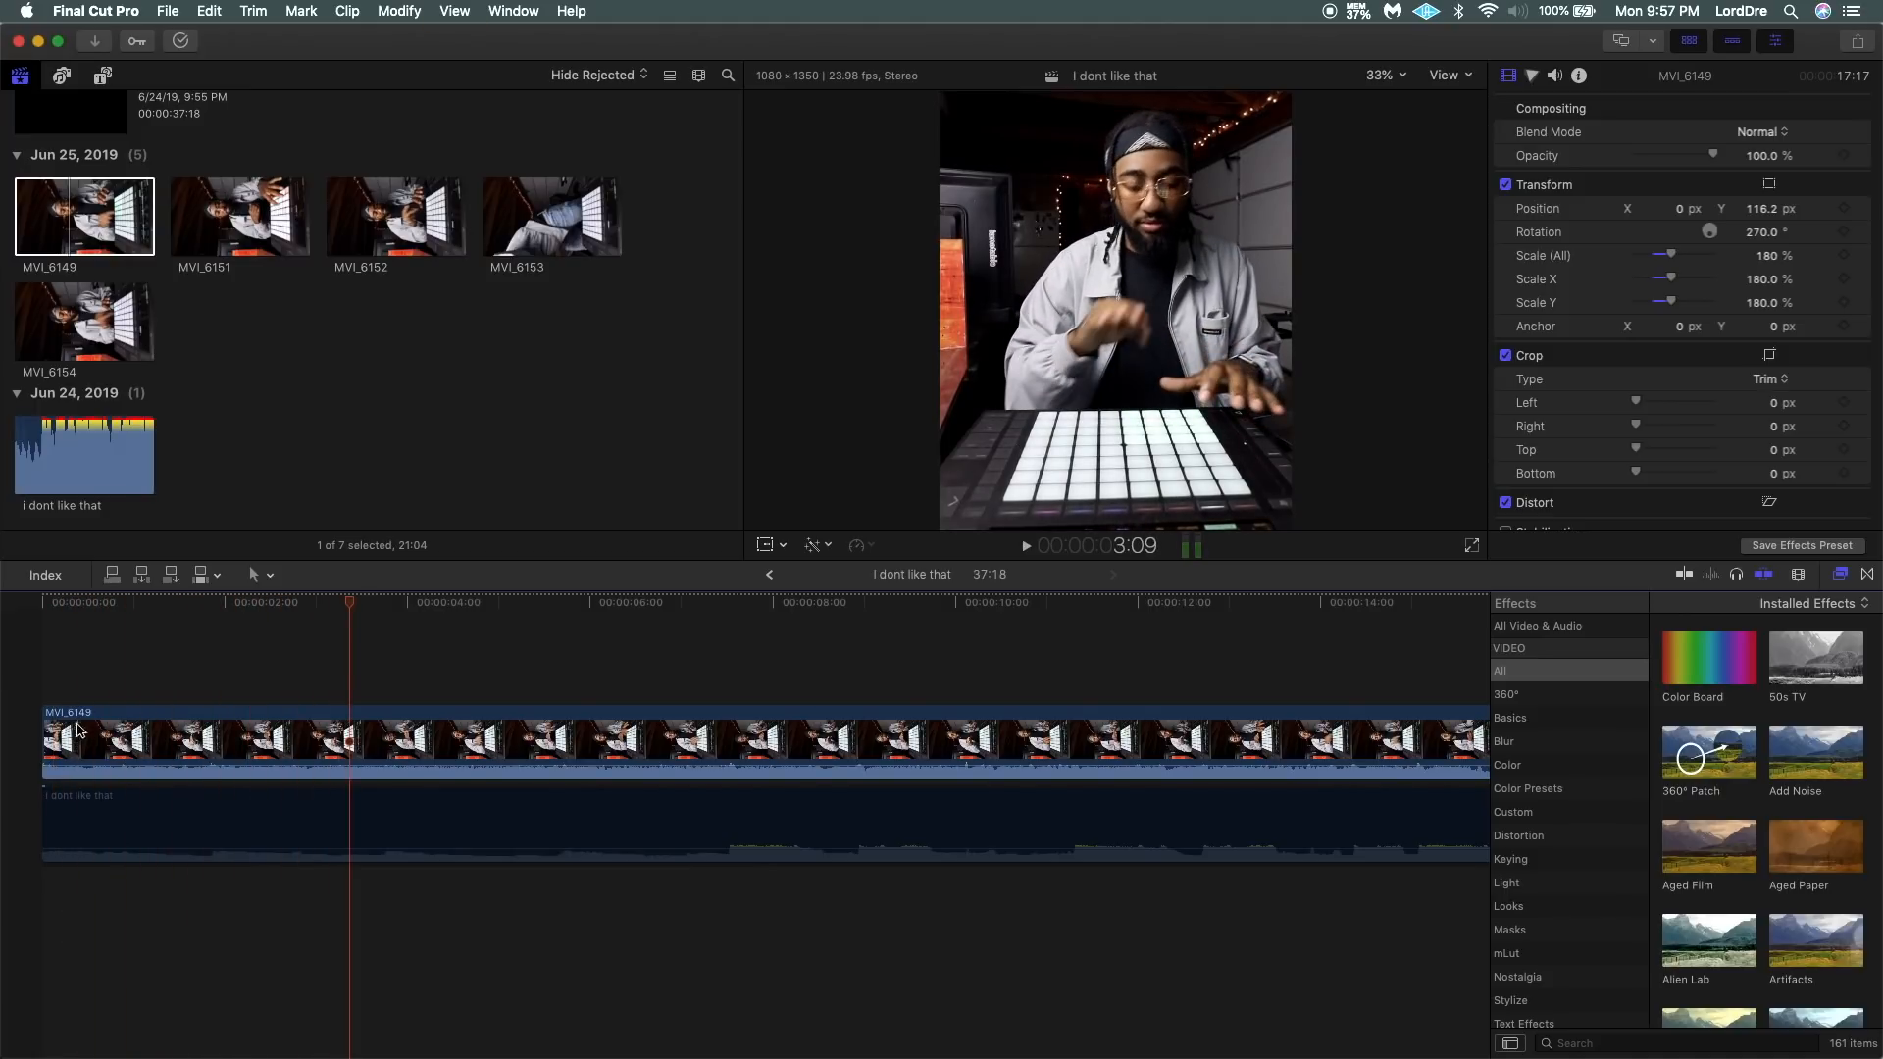
# Re-enable the "i dont like that" audio clip and play it from the start with MVI_6149 to check their sync.
pyautogui.click(85, 813)
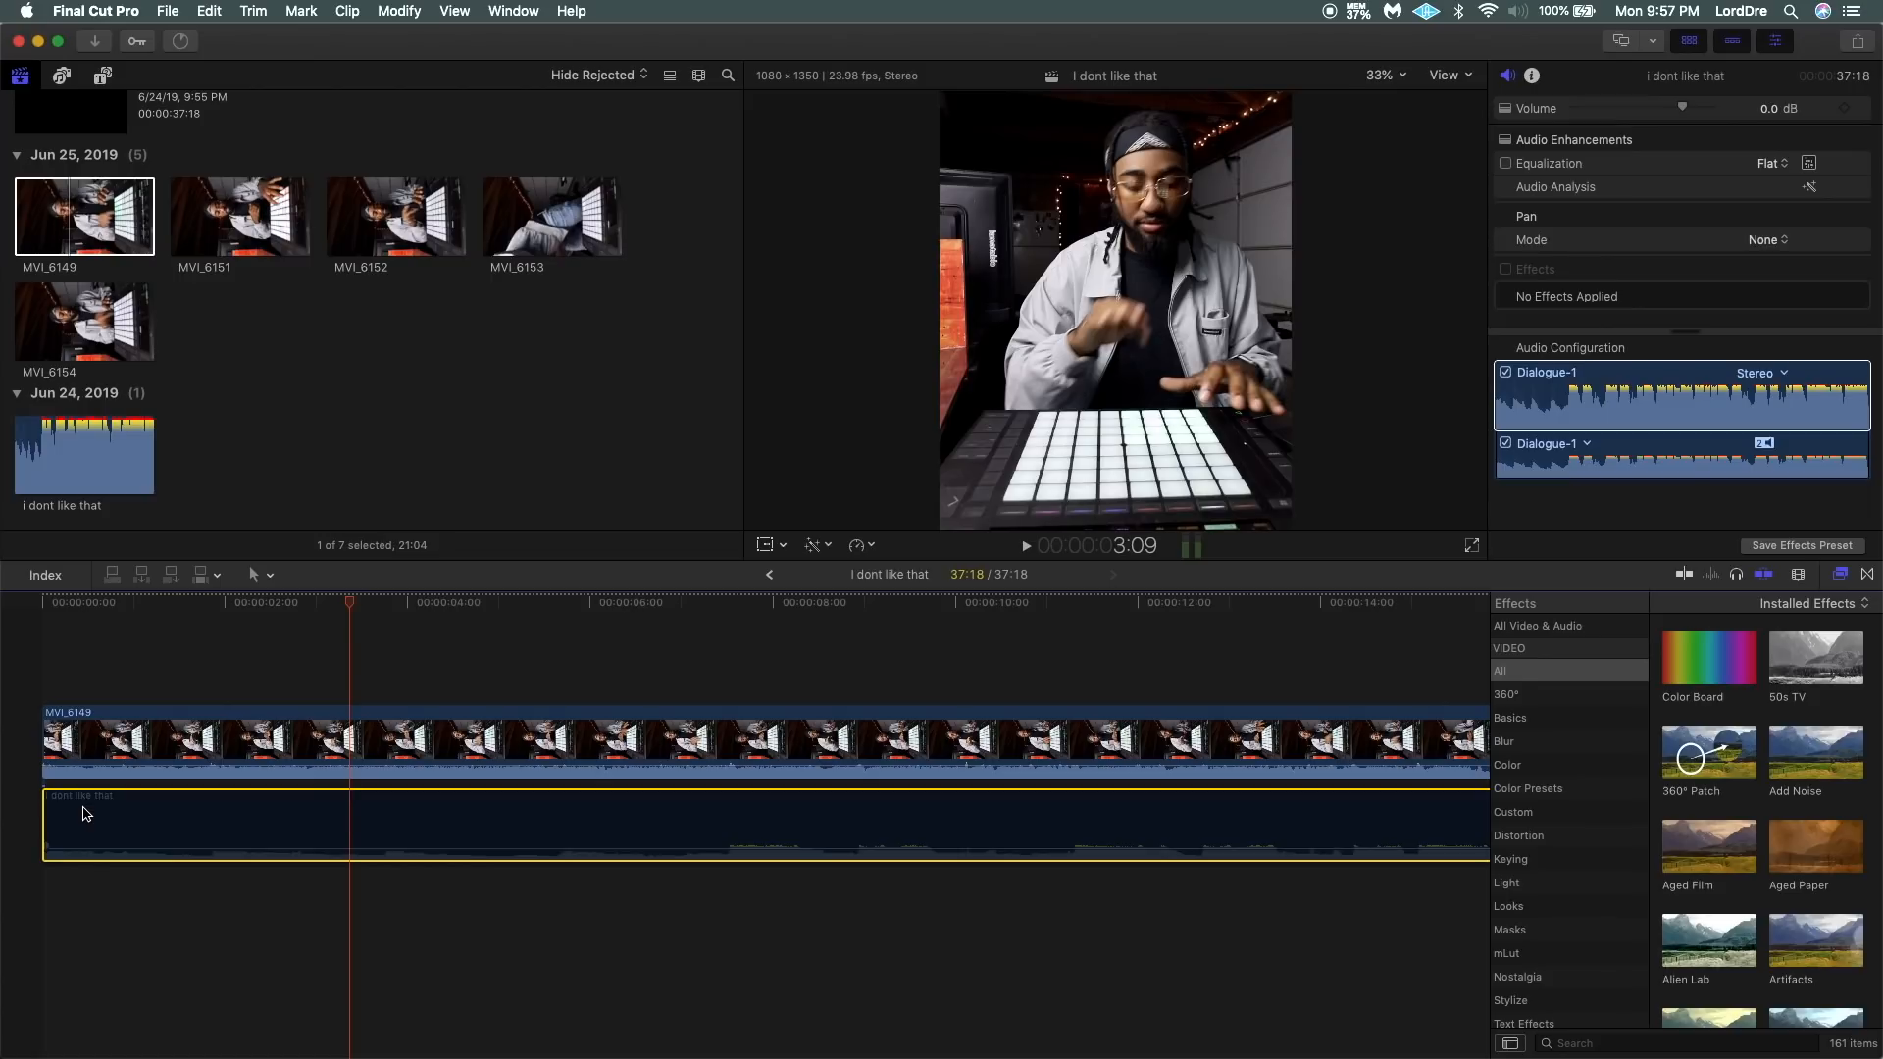
pyautogui.press('v')
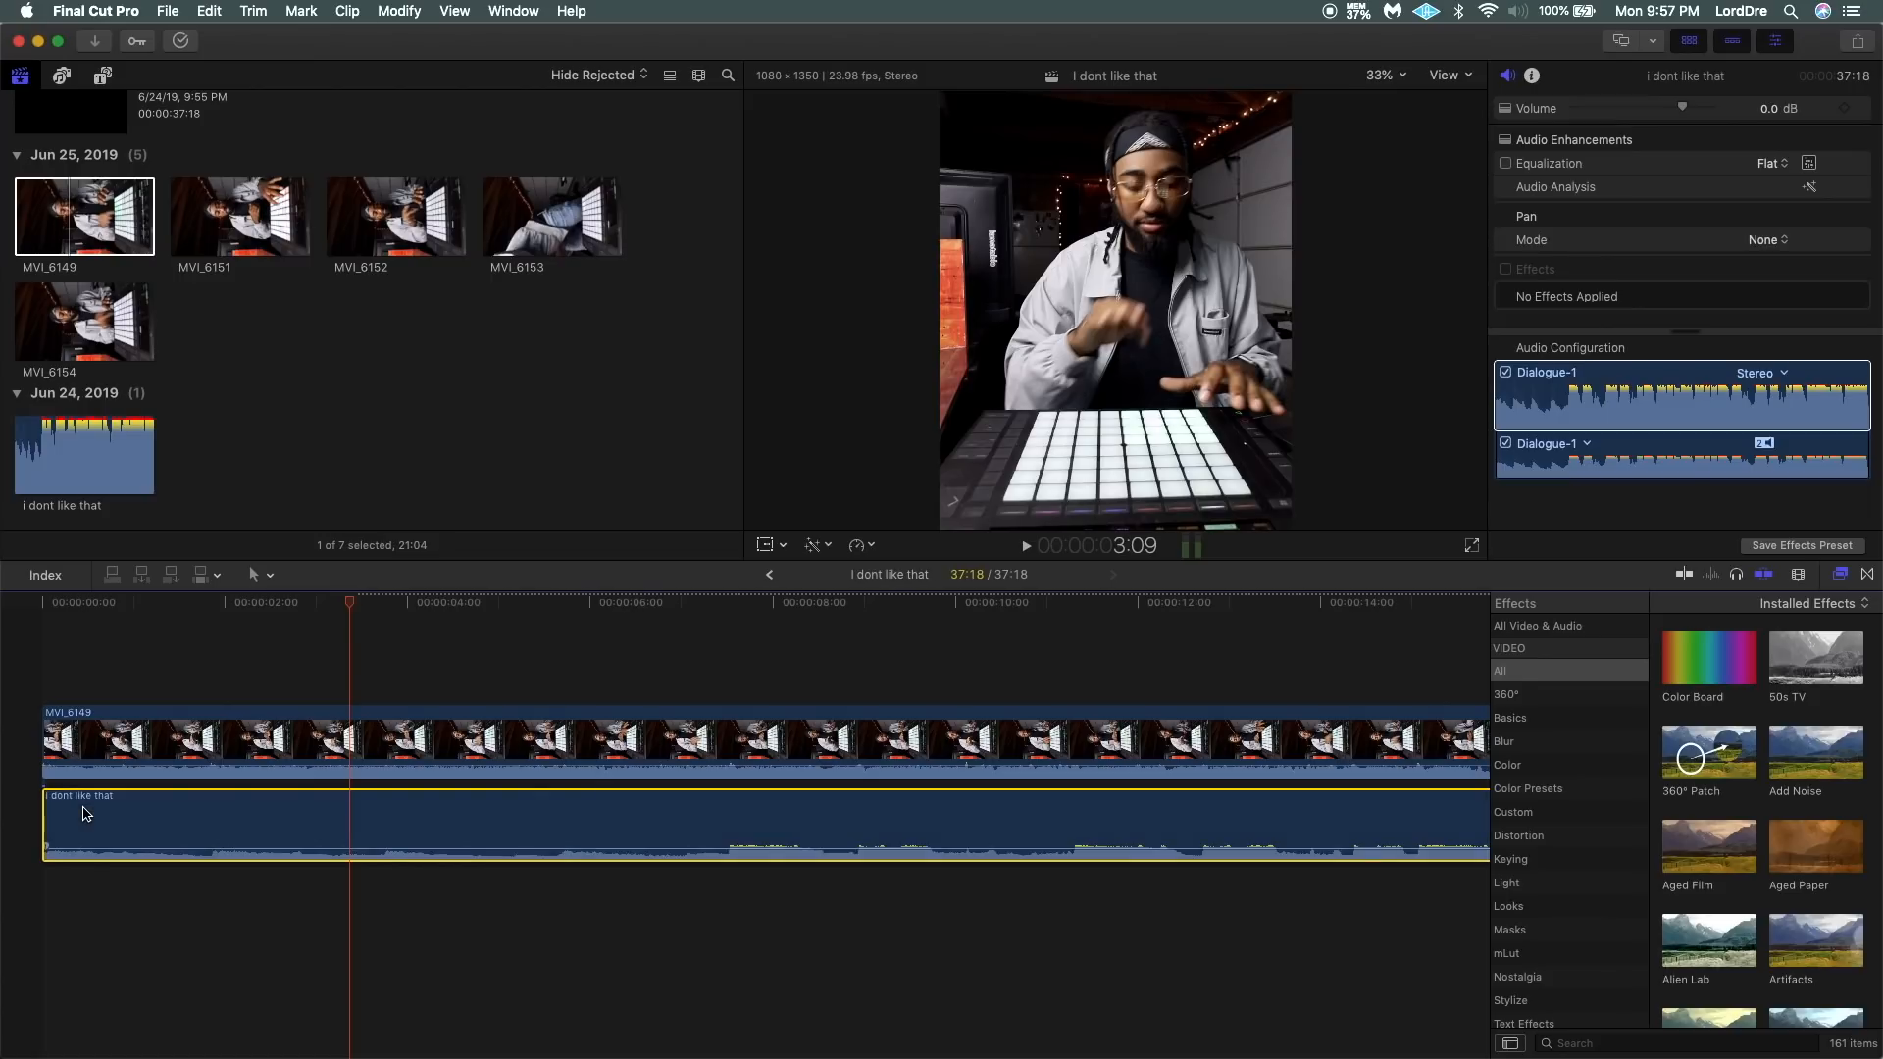
pyautogui.click(32, 684)
pyautogui.press('space')
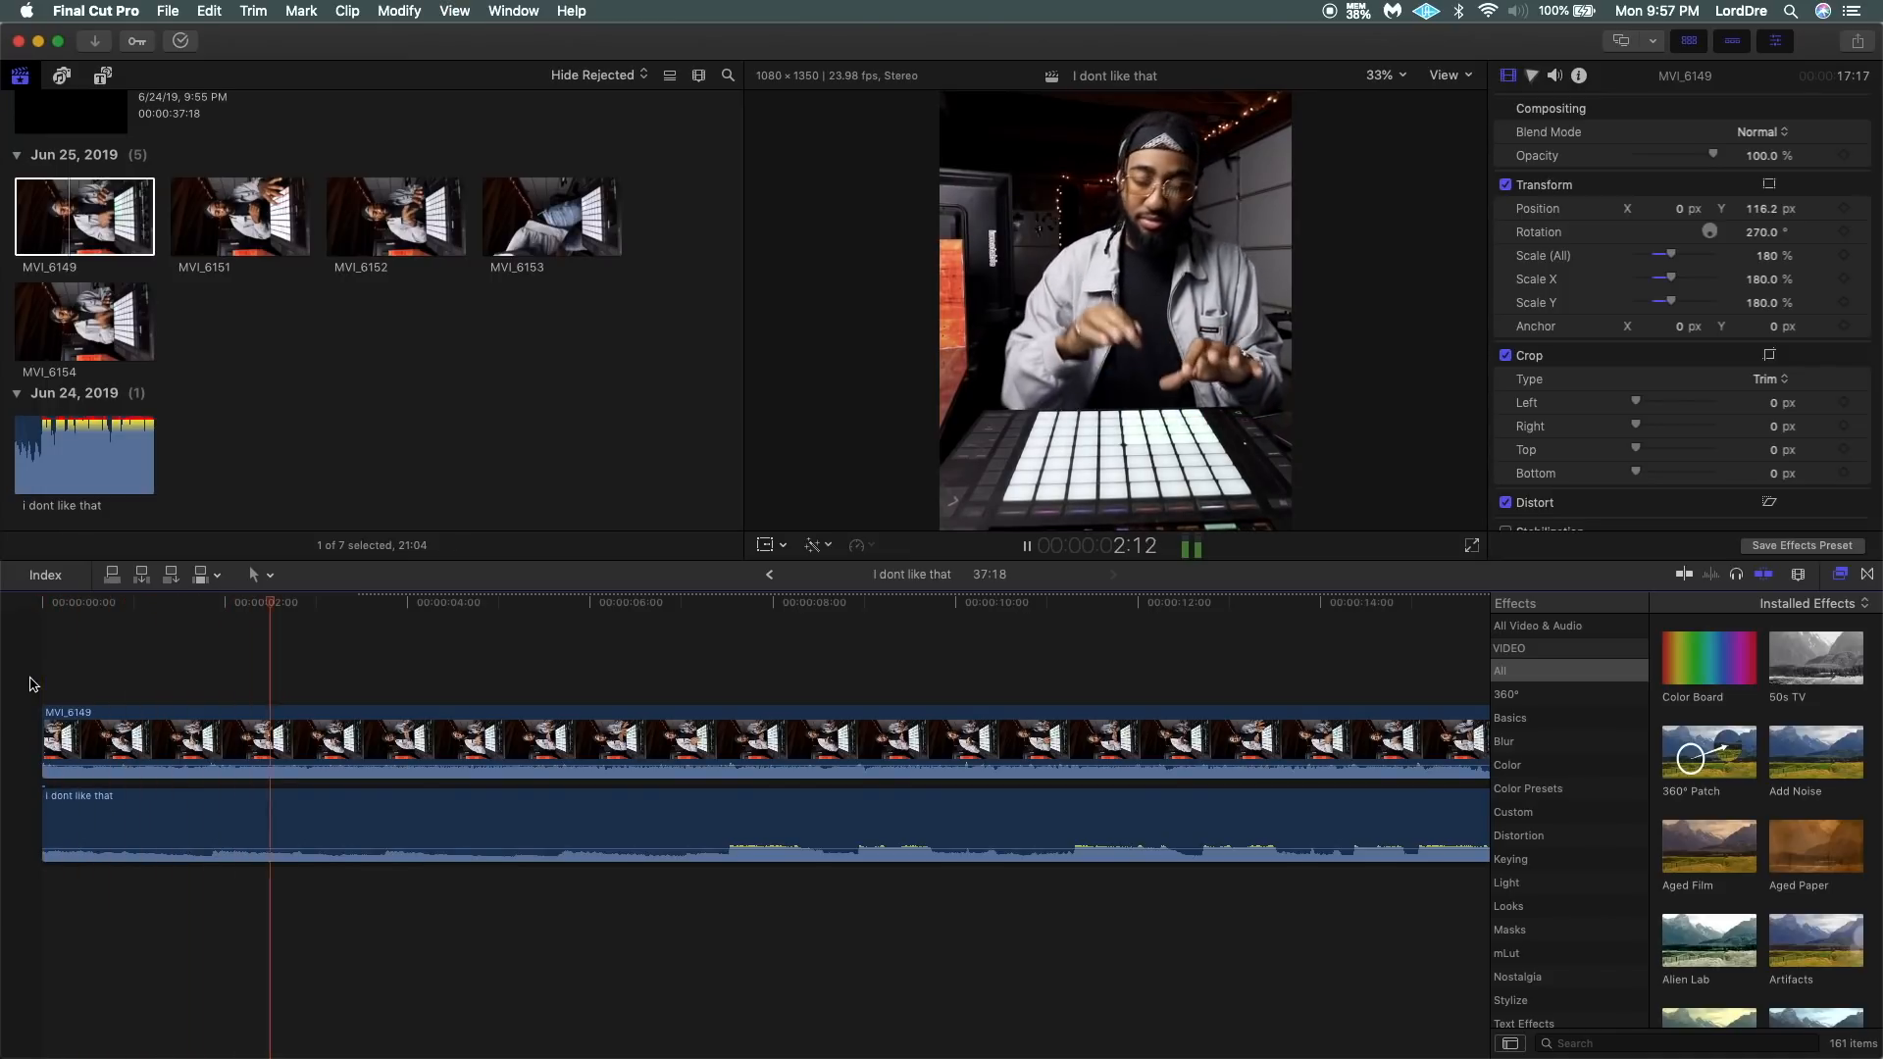
pyautogui.press('space')
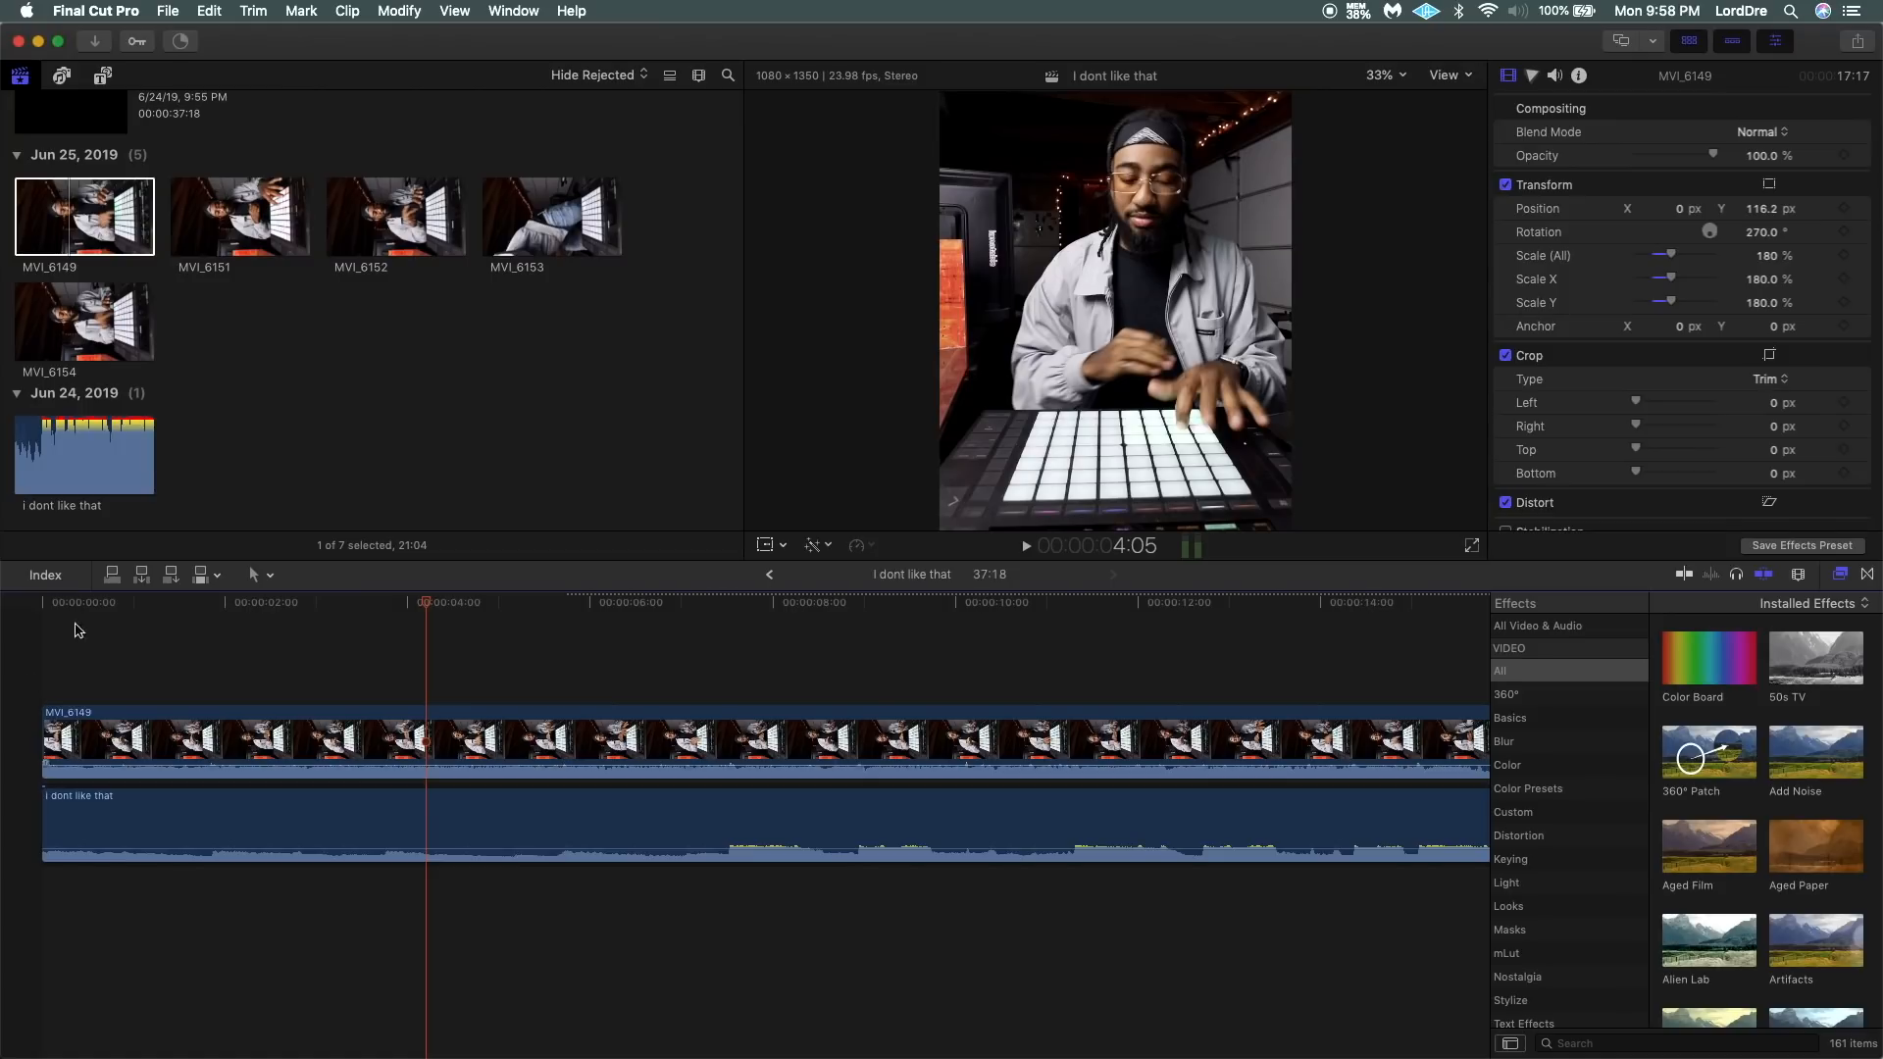
pyautogui.press('Home')
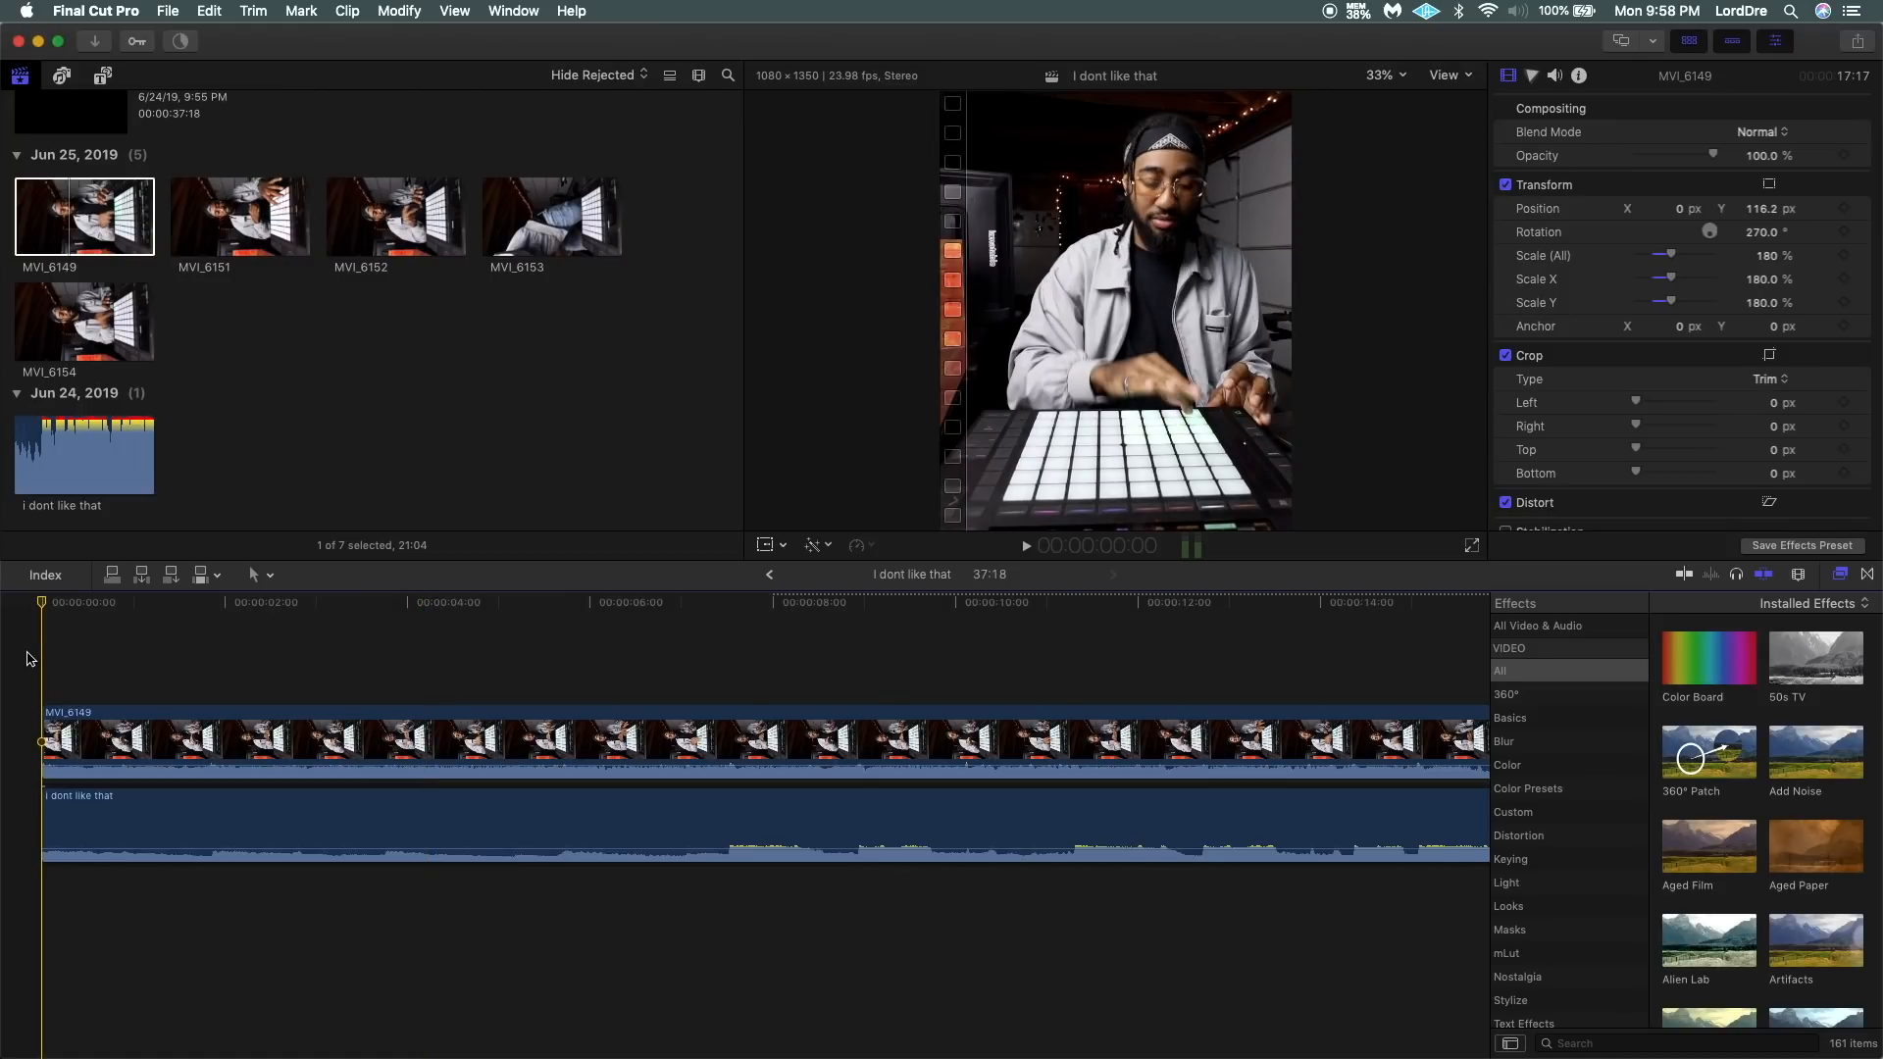
pyautogui.press('space')
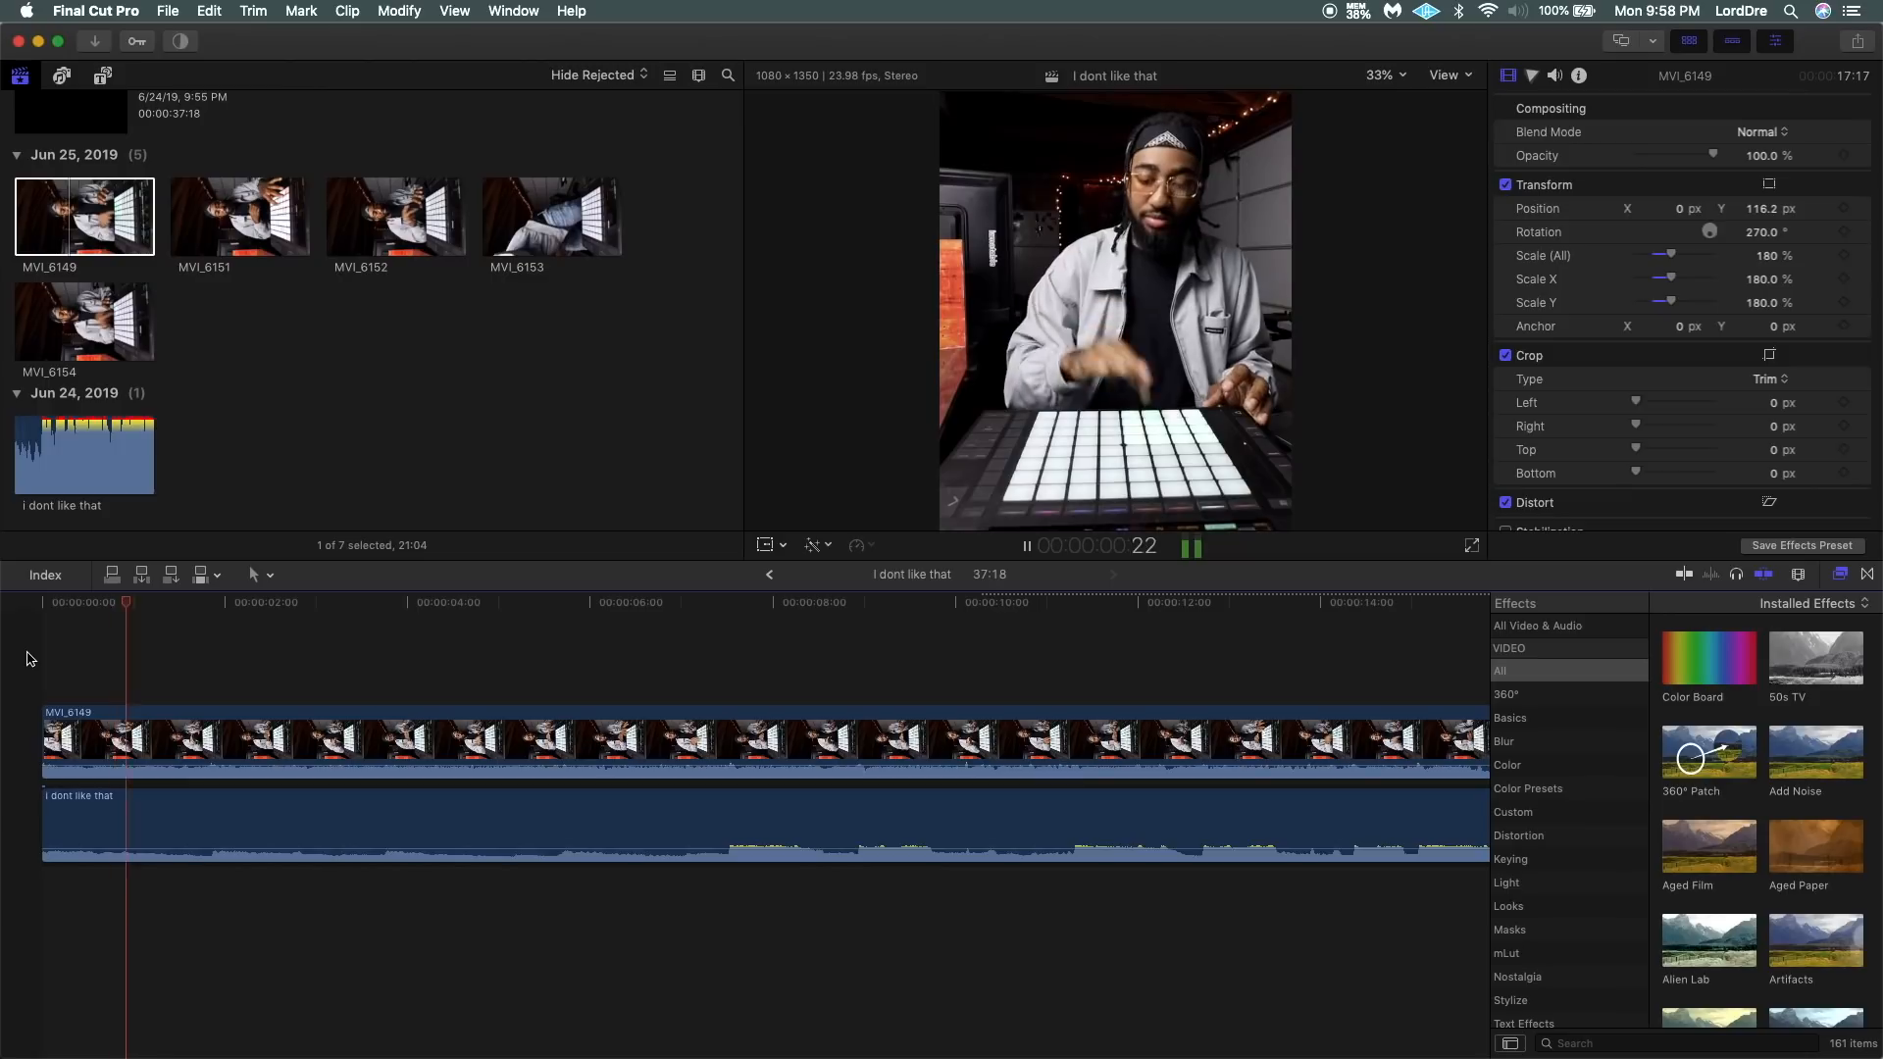
pyautogui.press('space')
# Lower the MVI_6149 clip's own audio to silence and play the project from the start.
pyautogui.moveTo(335, 767); pyautogui.dragTo(327, 1006)
pyautogui.press('Home')
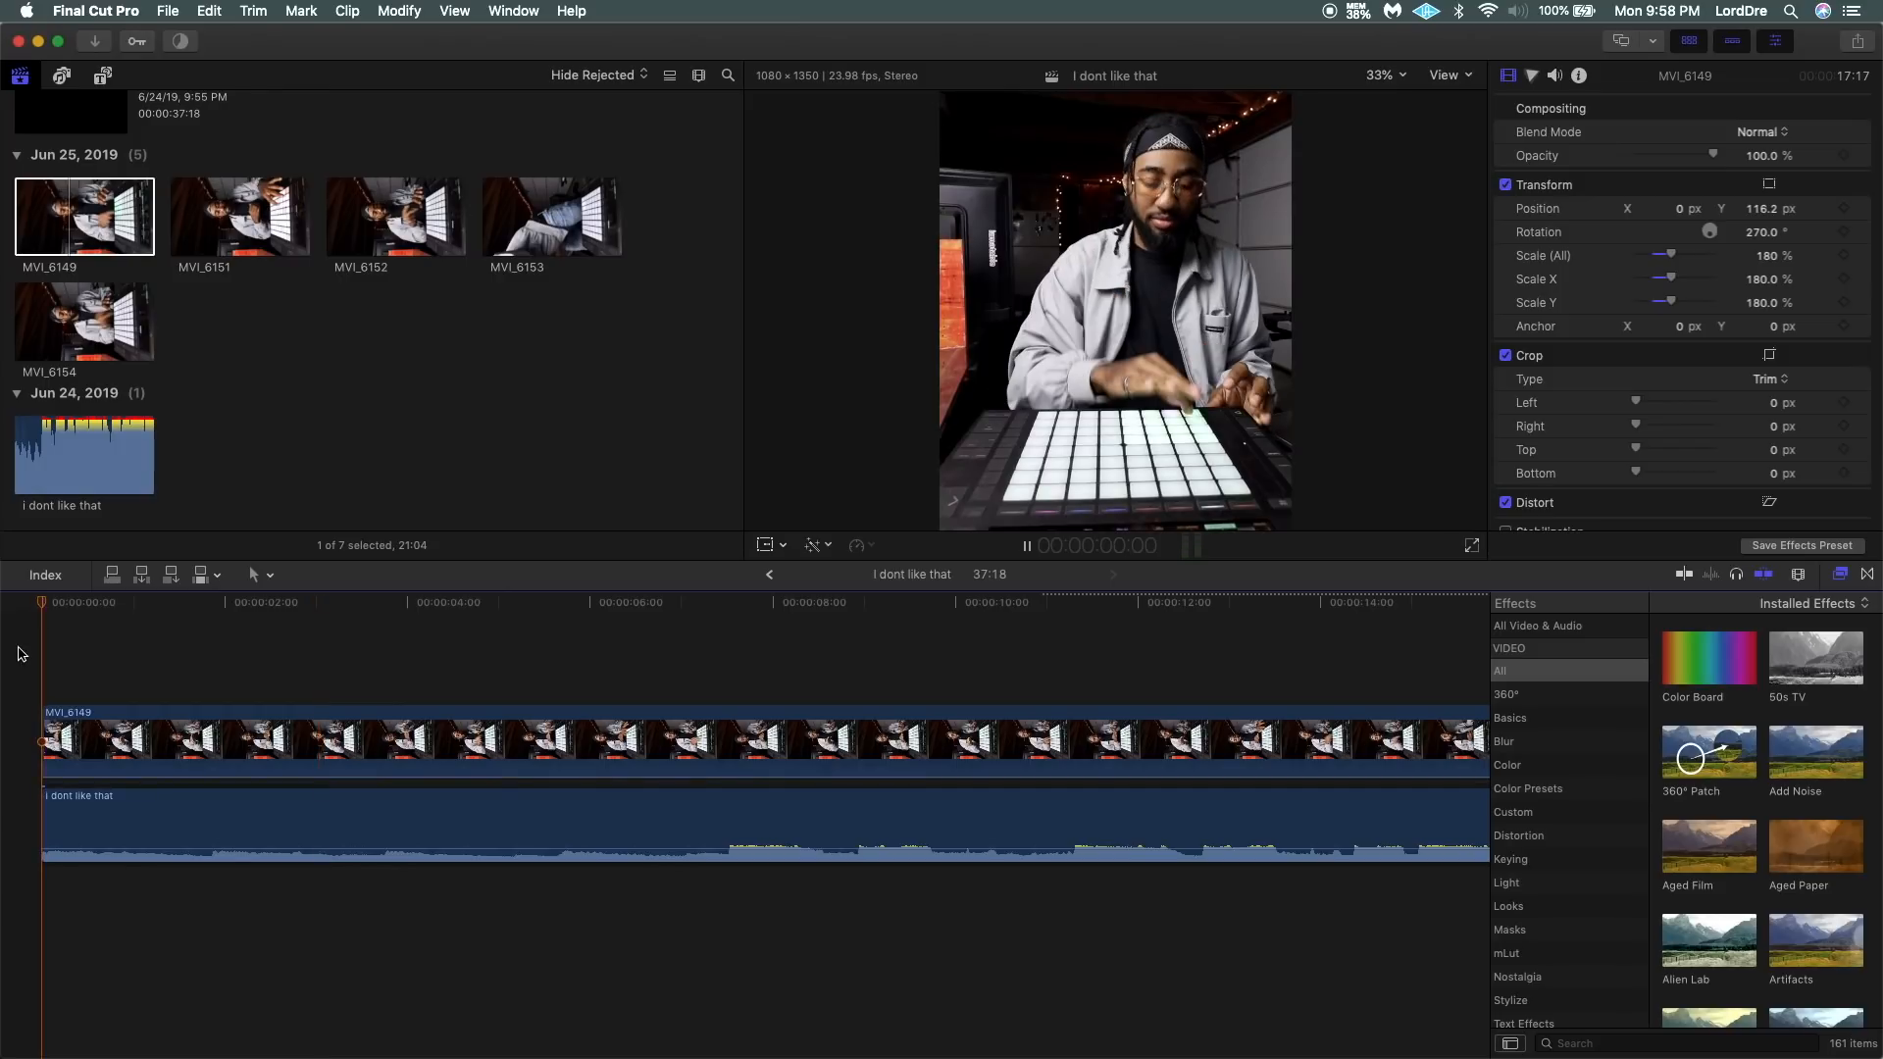
pyautogui.press('space')
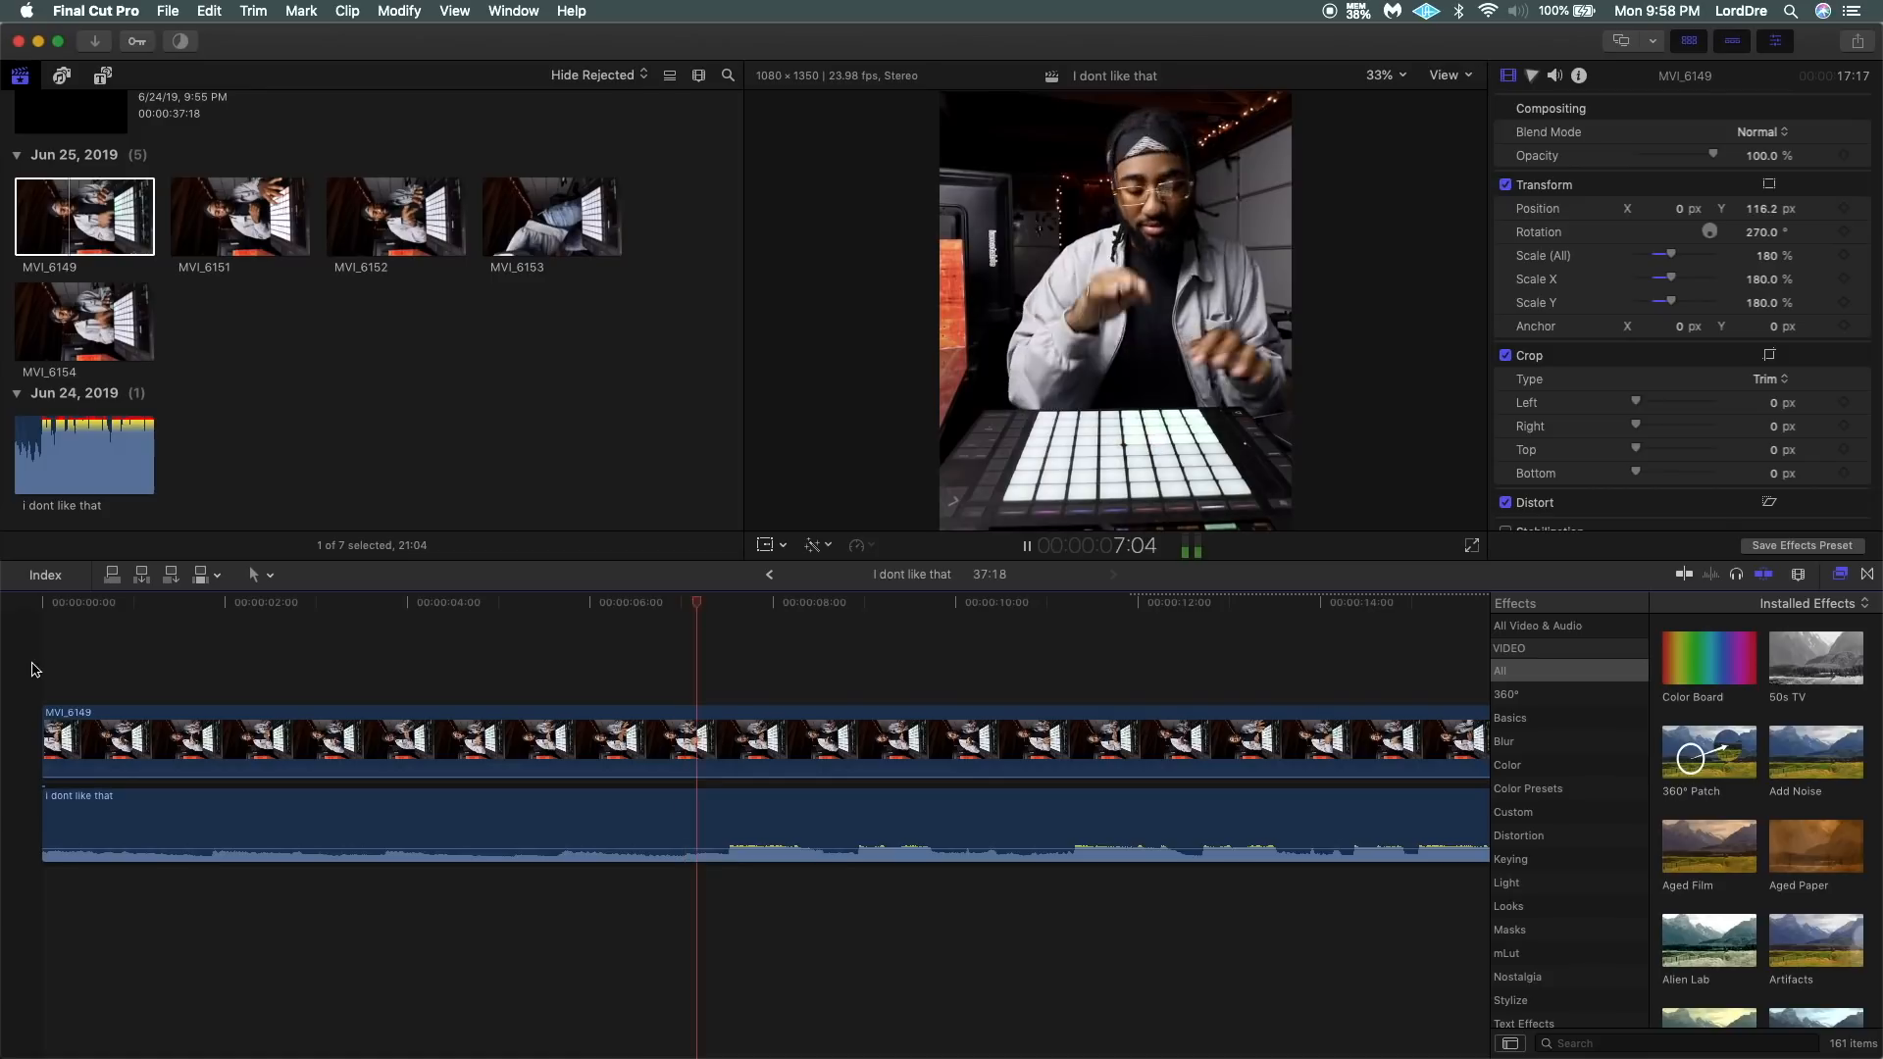
pyautogui.press('space')
# Split the MVI_6149 clip at about 7:13, where the audio waveform gets louder.
pyautogui.press('b')
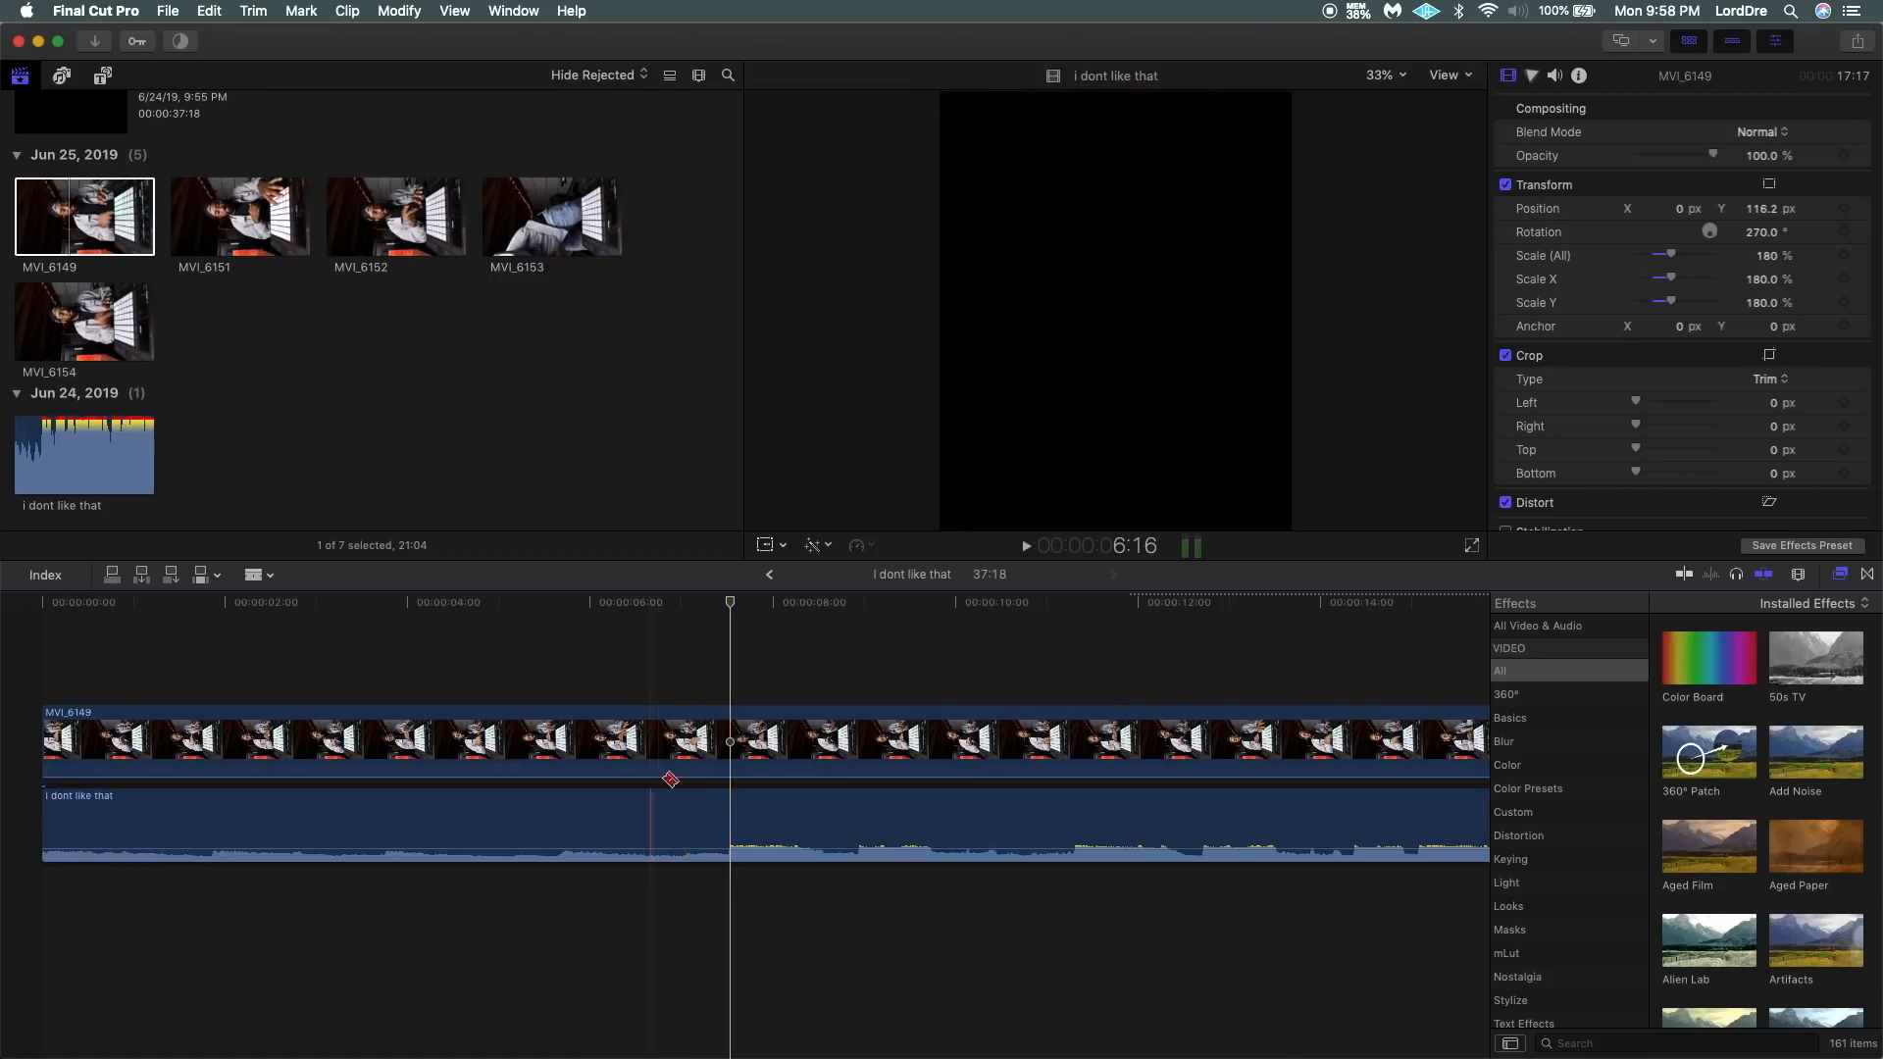
pyautogui.click(733, 726)
pyautogui.press('a')
# Look through the part of MVI_6149 after the cut and delete it.
pyautogui.click(867, 729)
pyautogui.hscroll(5, 867, 729)
pyautogui.hscroll(6, 867, 729)
pyautogui.hscroll(-7, 867, 729)
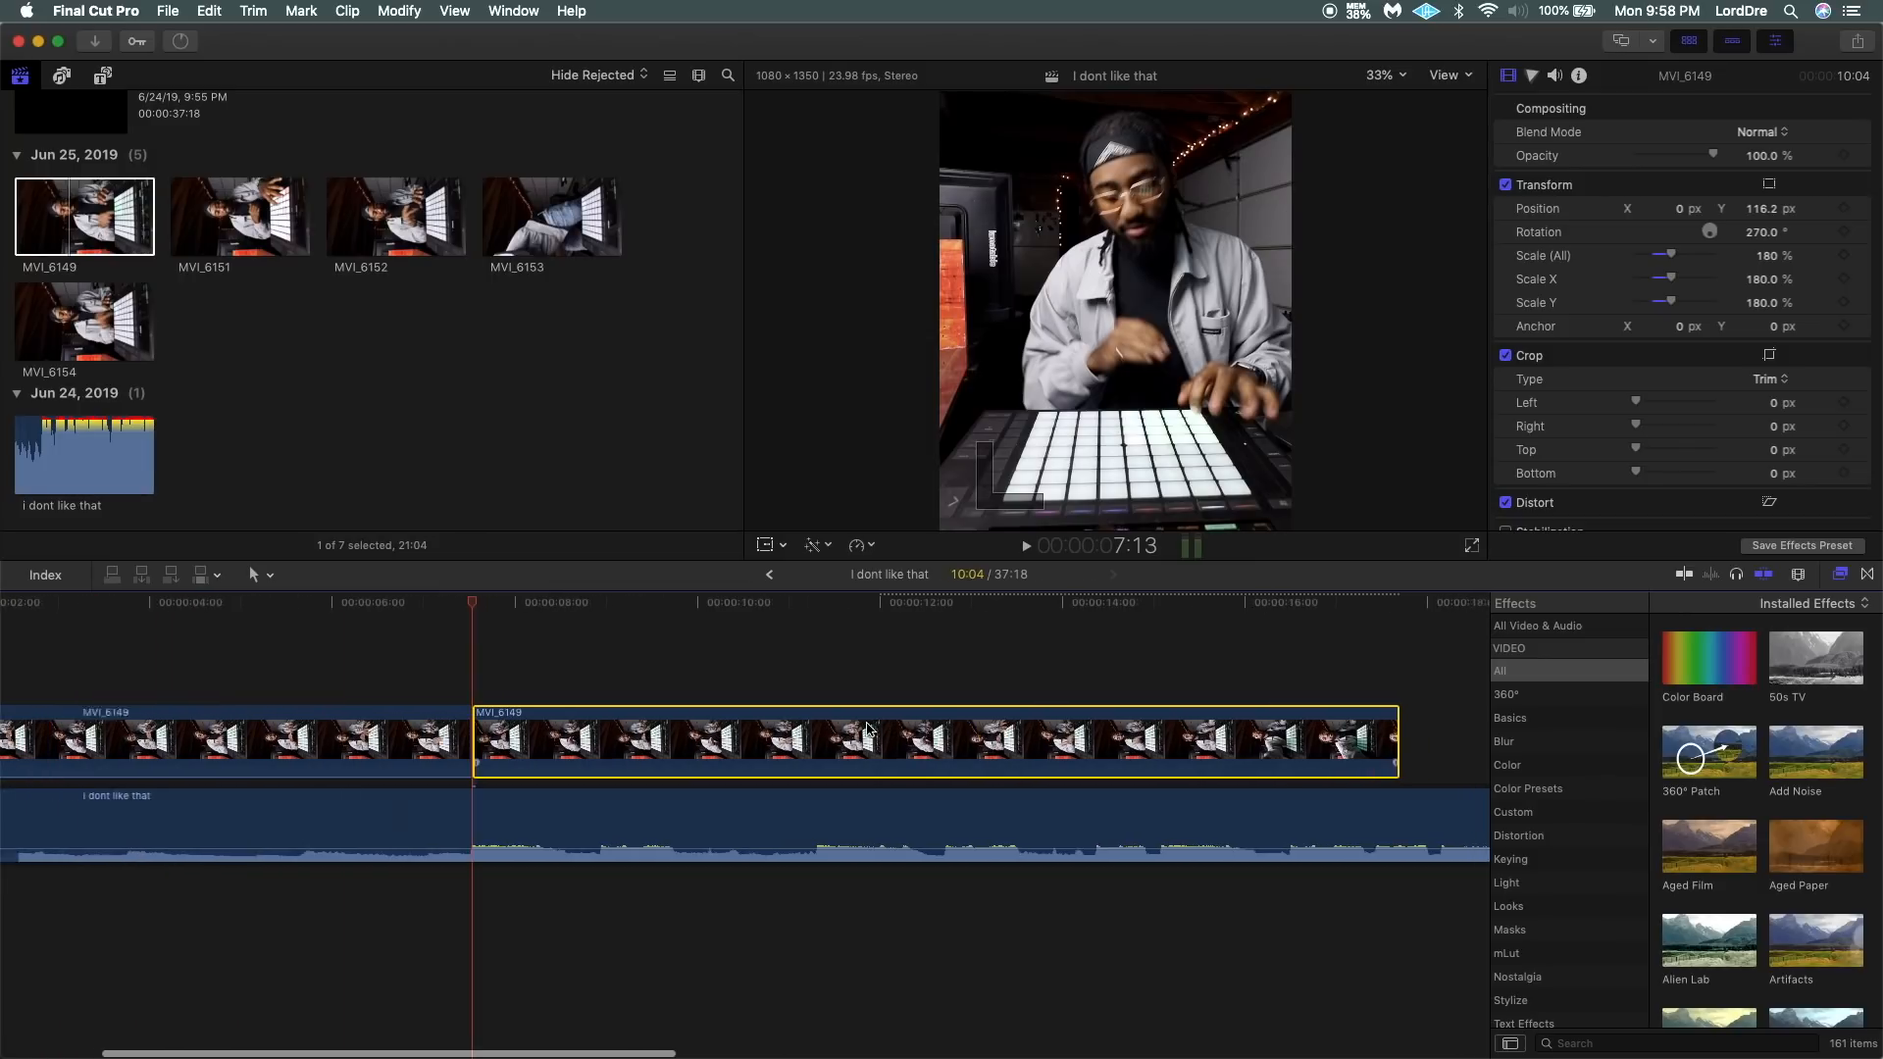
pyautogui.click(730, 665)
pyautogui.click(1123, 700)
pyautogui.click(1269, 690)
pyautogui.click(1351, 699)
pyautogui.click(792, 753)
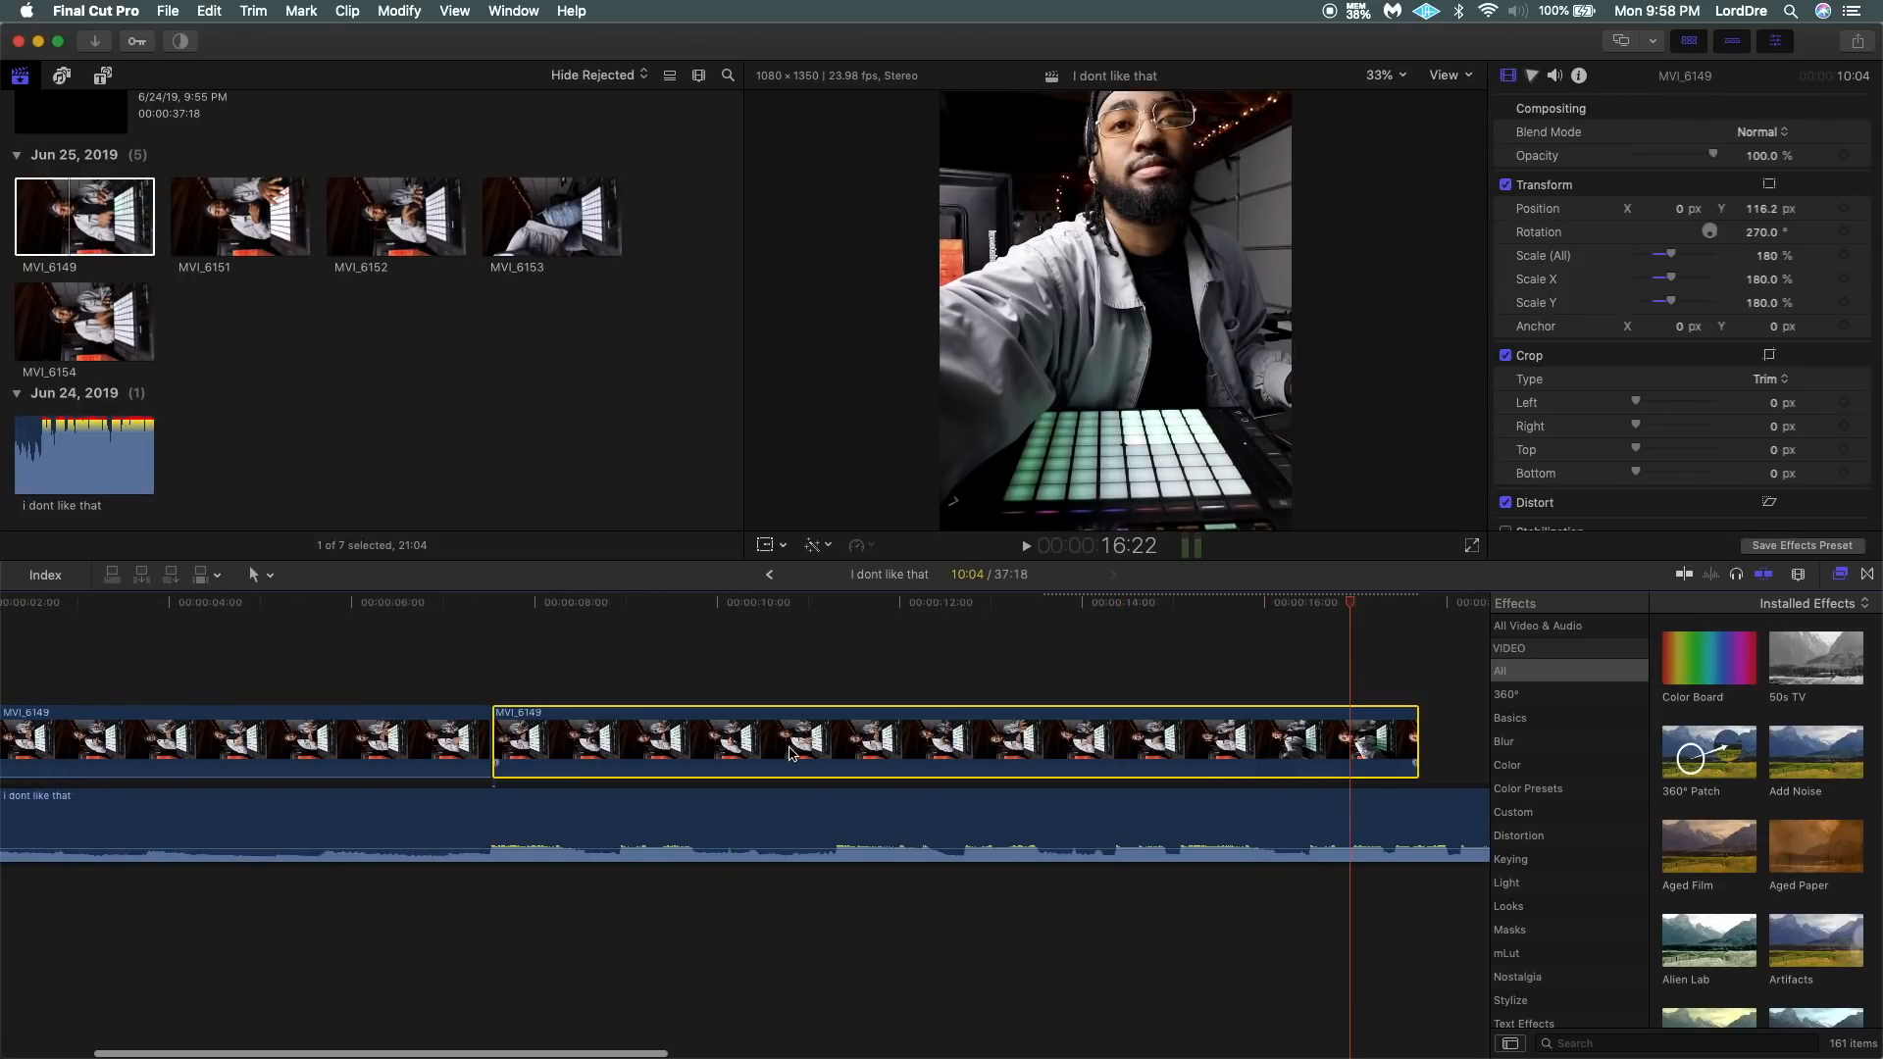
pyautogui.press('Delete')
# Play across the end of MVI_6149 and place clip MVI_6154 on the lane above, overlapping that end slightly.
pyautogui.click(269, 227)
pyautogui.click(476, 638)
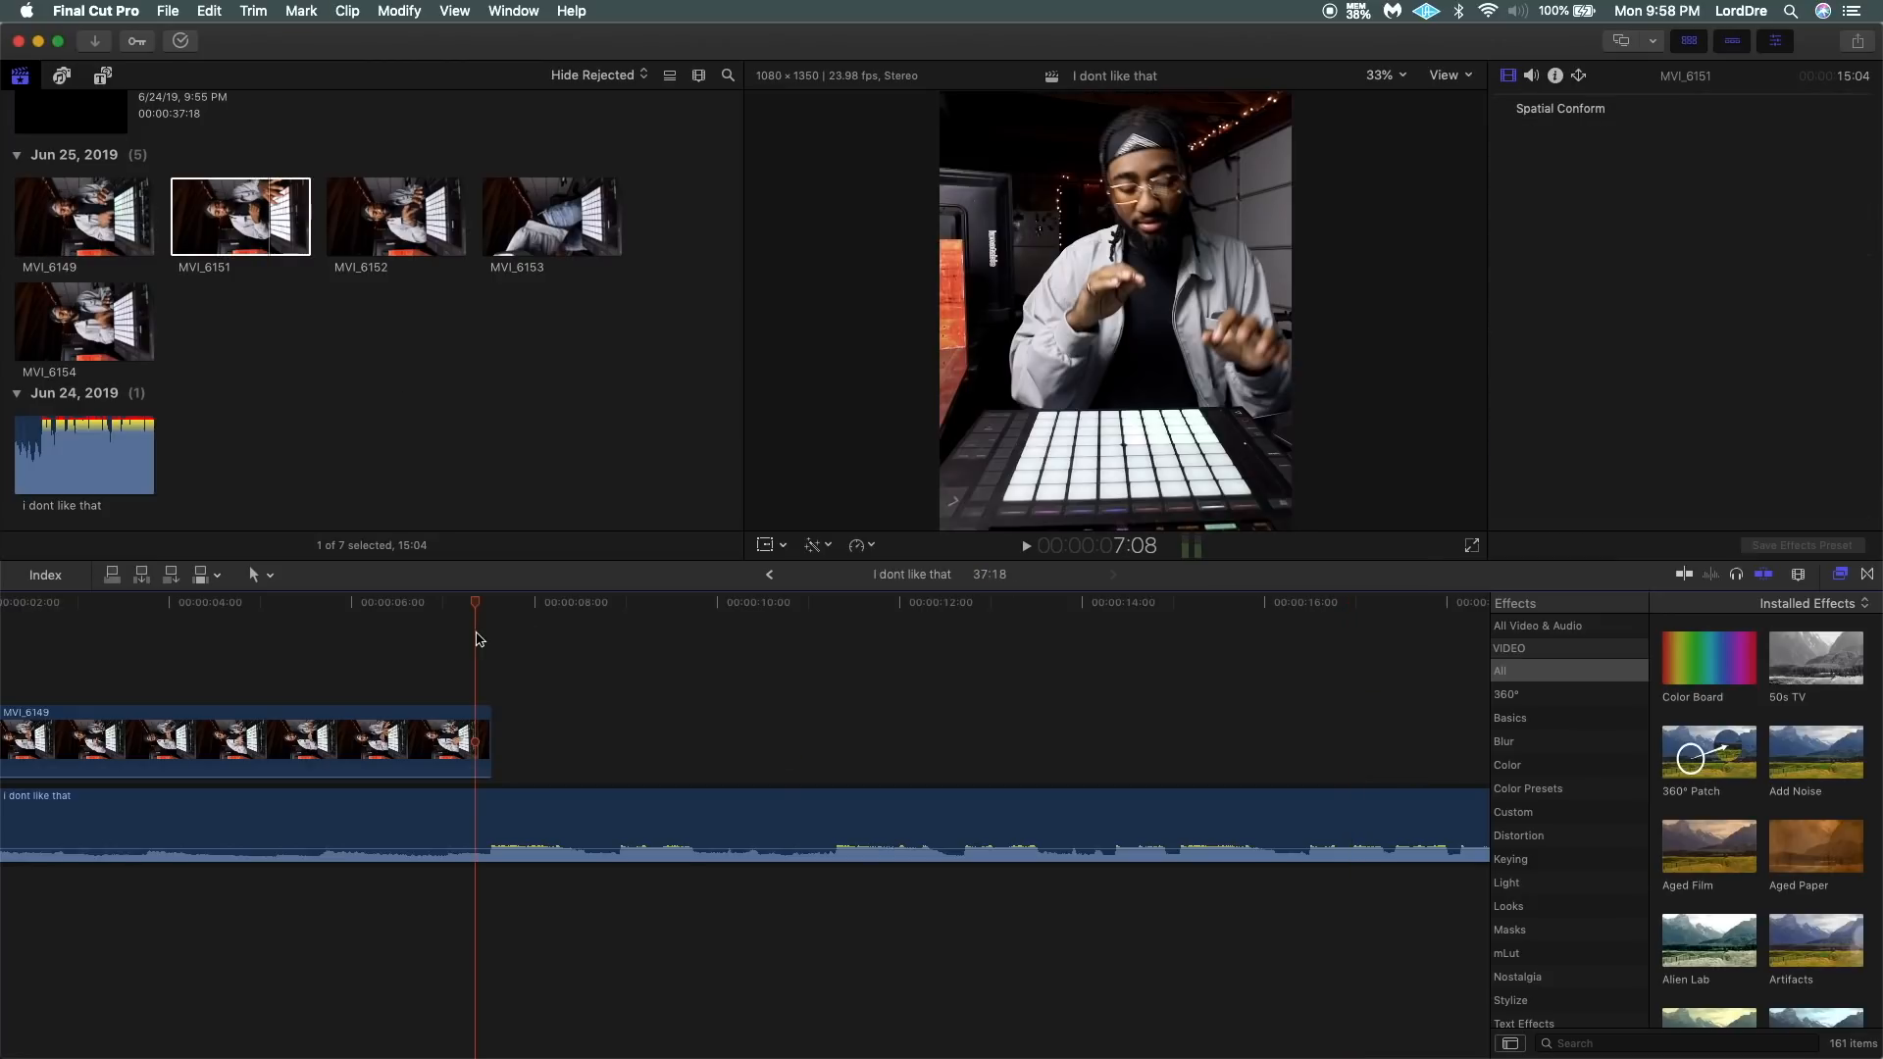
pyautogui.press('space')
pyautogui.press('space')
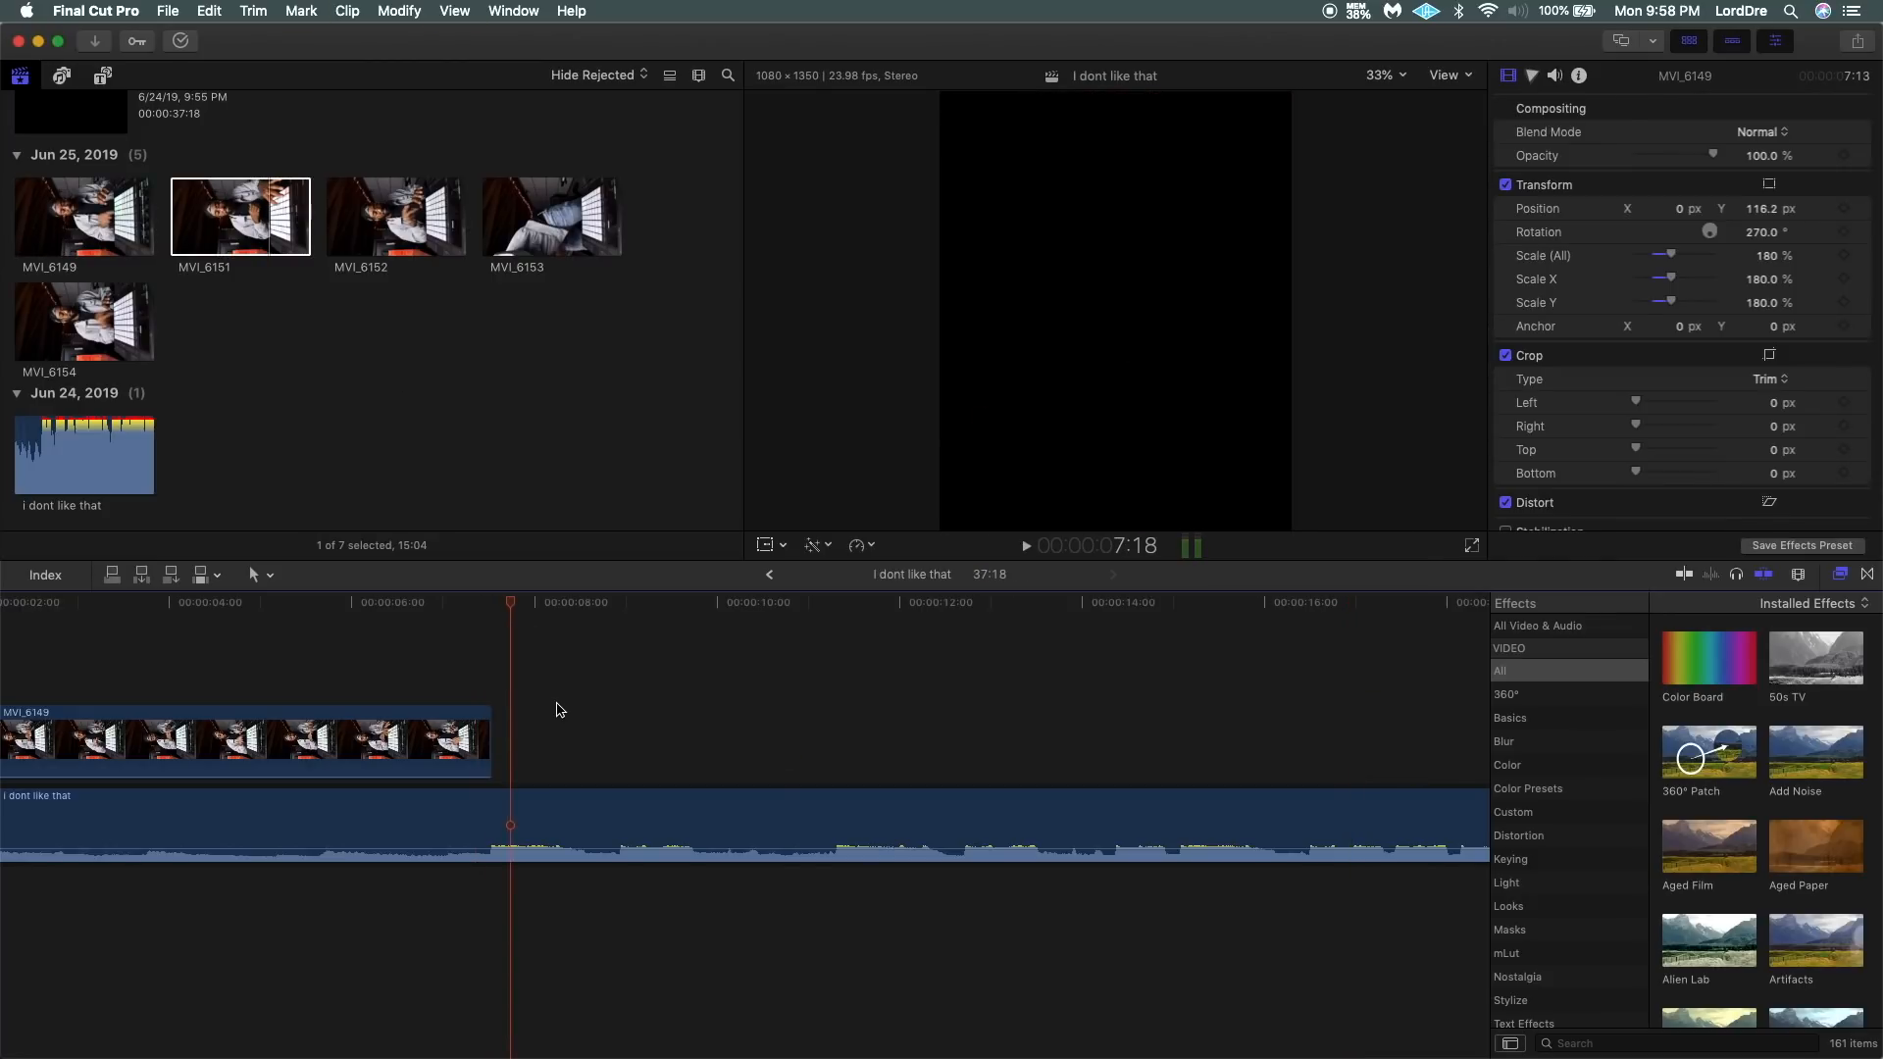
pyautogui.click(78, 297)
pyautogui.moveTo(77, 297); pyautogui.dragTo(459, 655)
pyautogui.hscroll(2, 664, 857)
# Disable the "i dont like that" audio clip again to hear only the sound of MVI_6154.
pyautogui.click(668, 821)
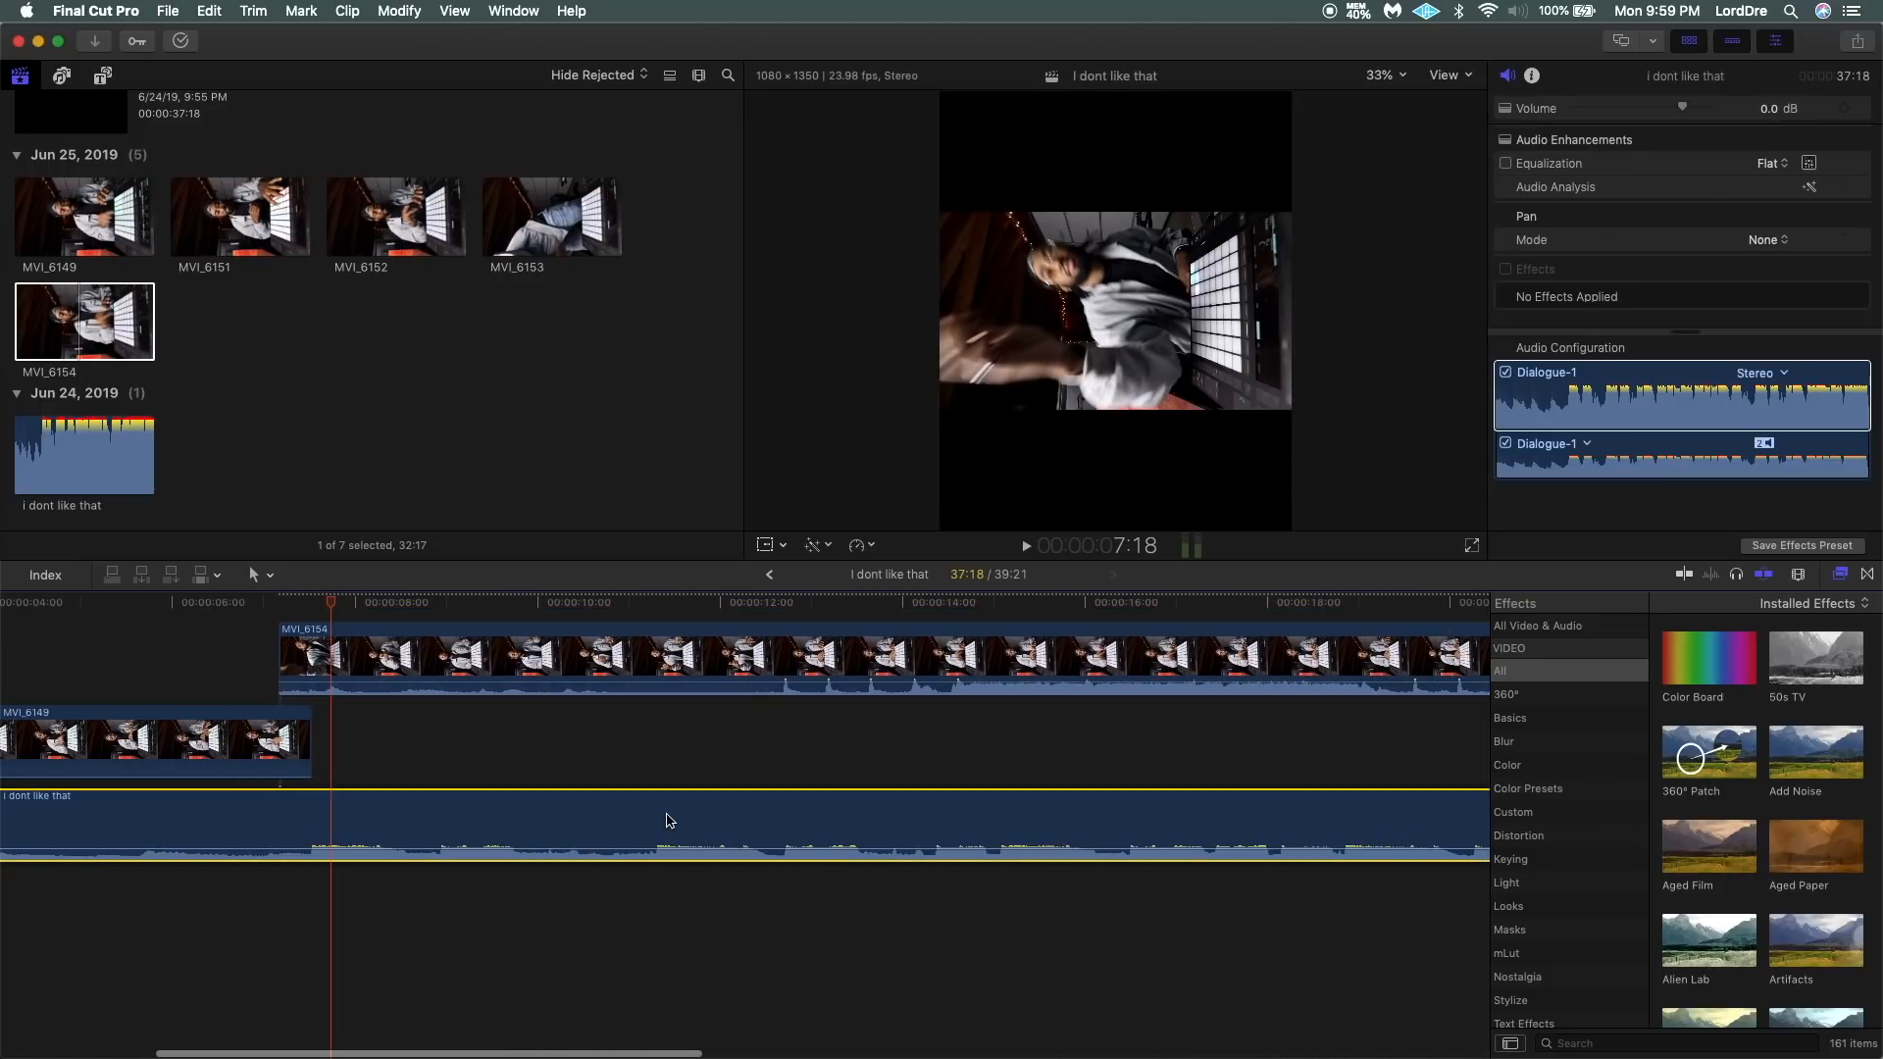
pyautogui.press('v')
pyautogui.press('super+minus')
pyautogui.press('super+minus')
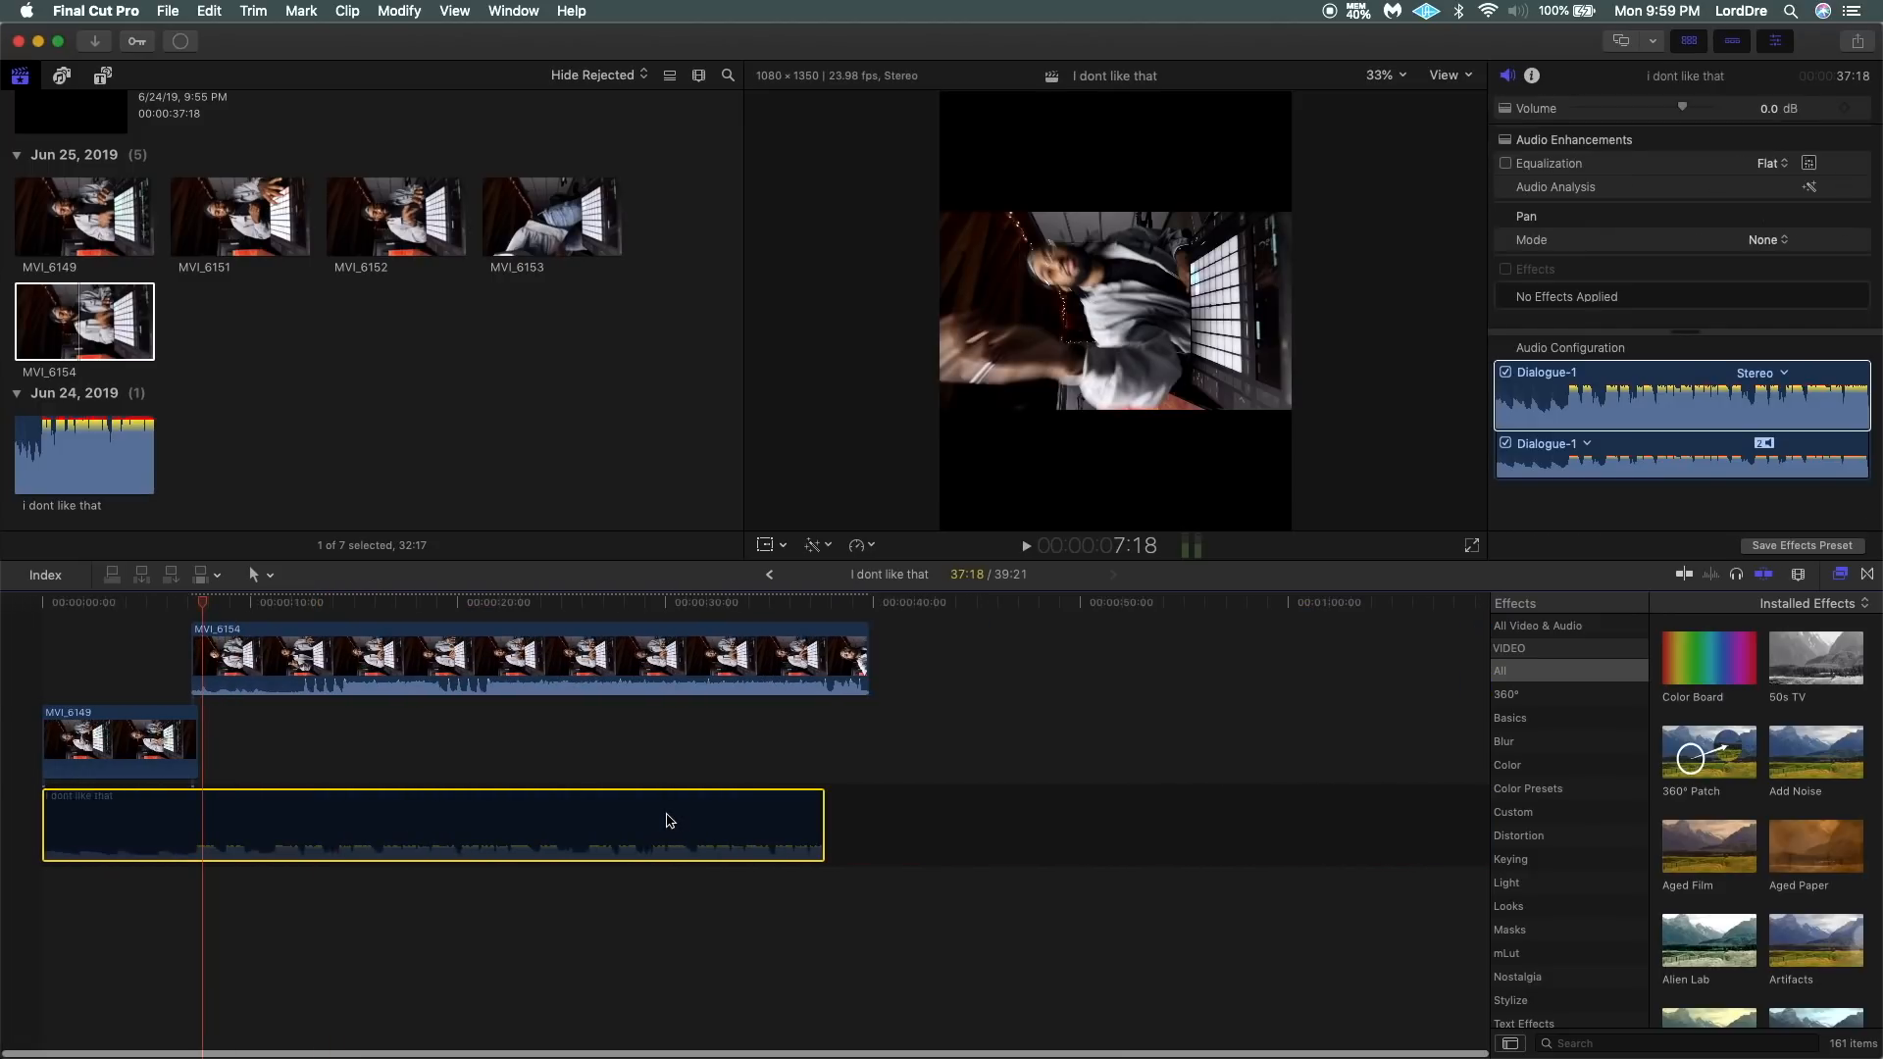
# Play through MVI_6154 and split it at about 21:12, where its audio waveform jumps after the evenly spaced peaks.
pyautogui.click(305, 620)
pyautogui.press('space')
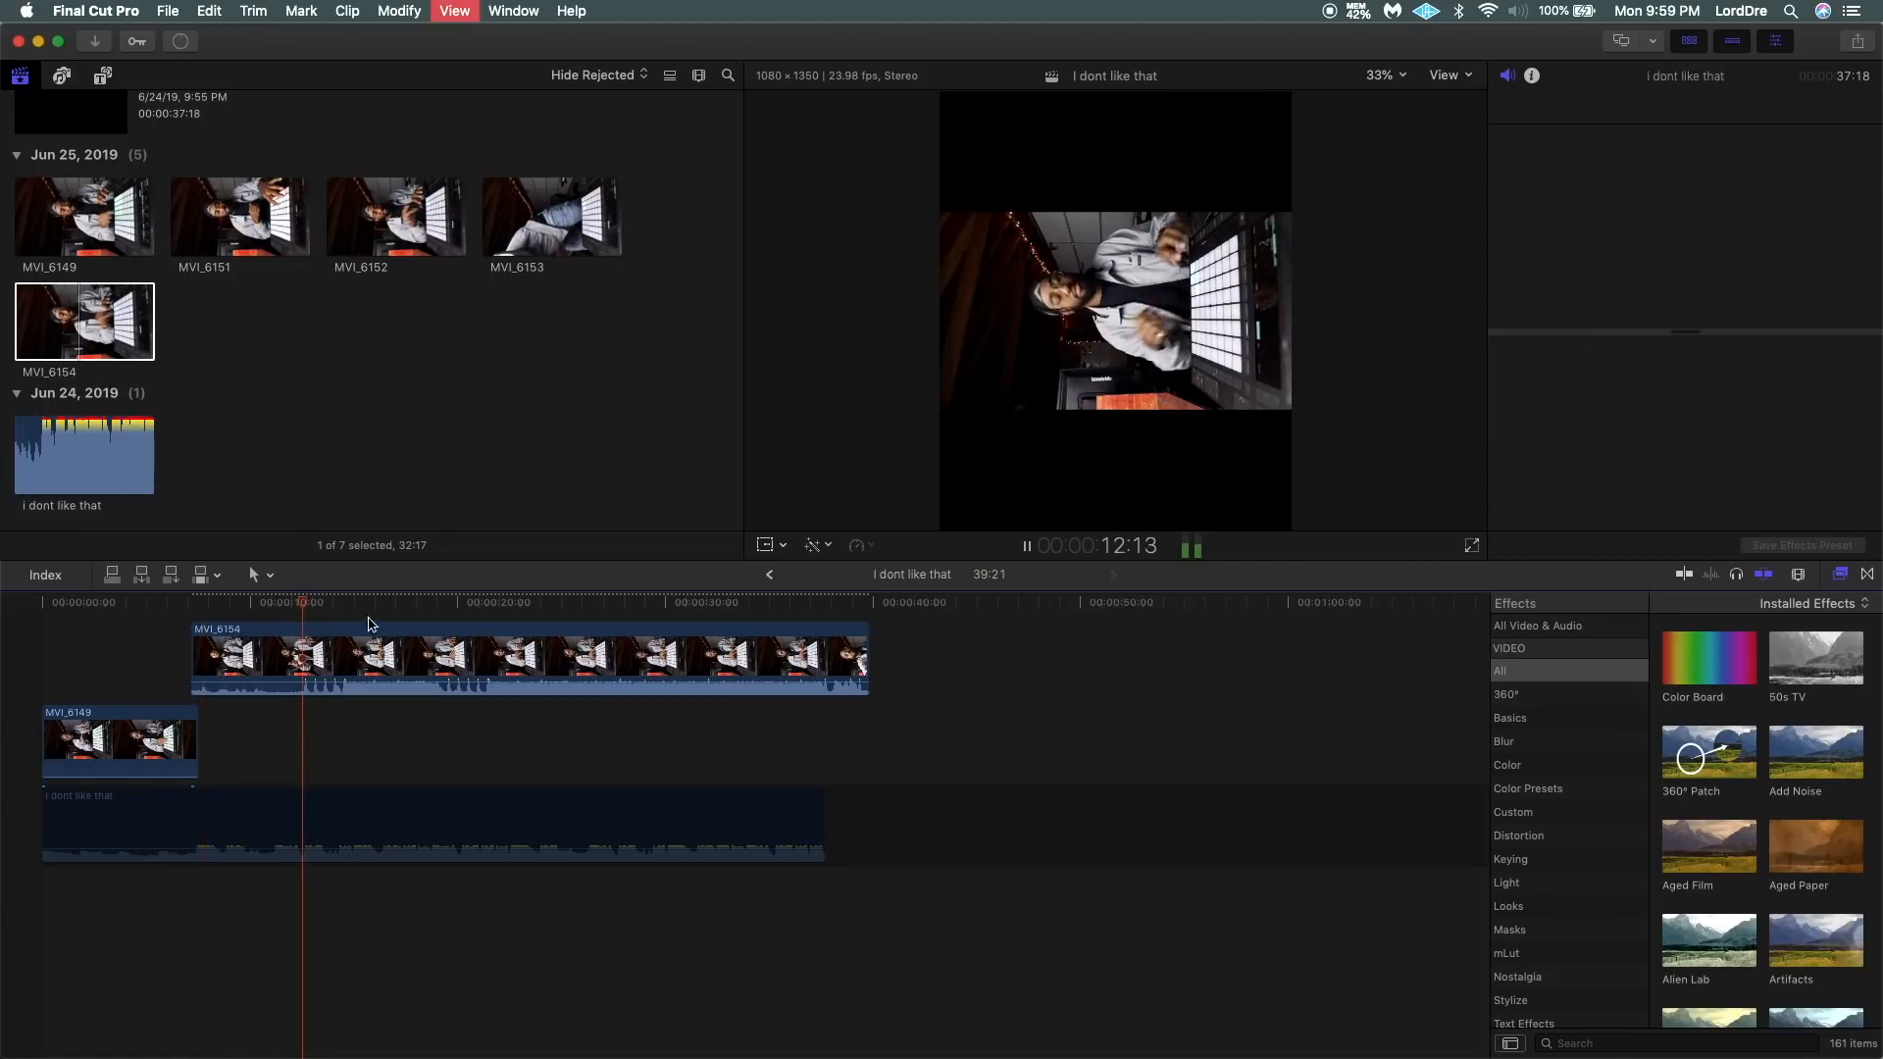
pyautogui.click(458, 624)
pyautogui.press('space')
pyautogui.press('super+equal')
pyautogui.press('super+equal')
pyautogui.press('super+equal')
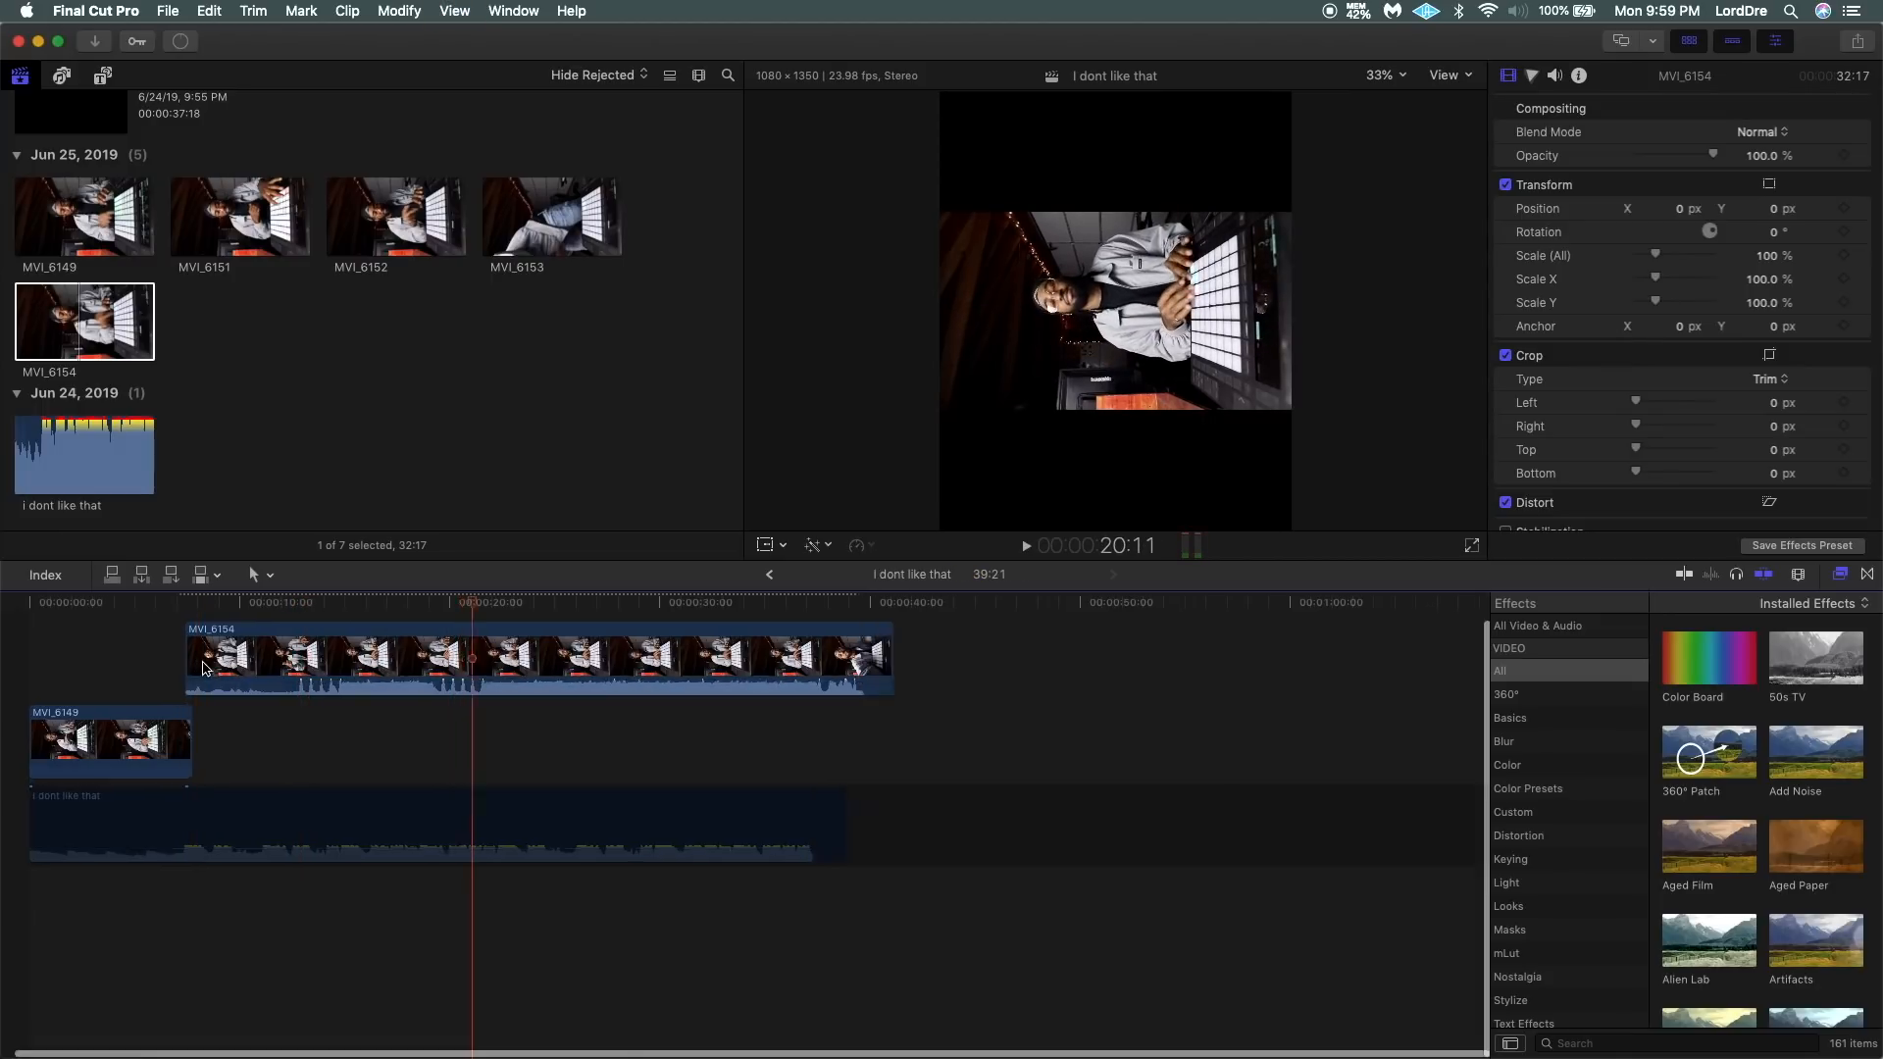
pyautogui.press('super+equal')
pyautogui.press('b')
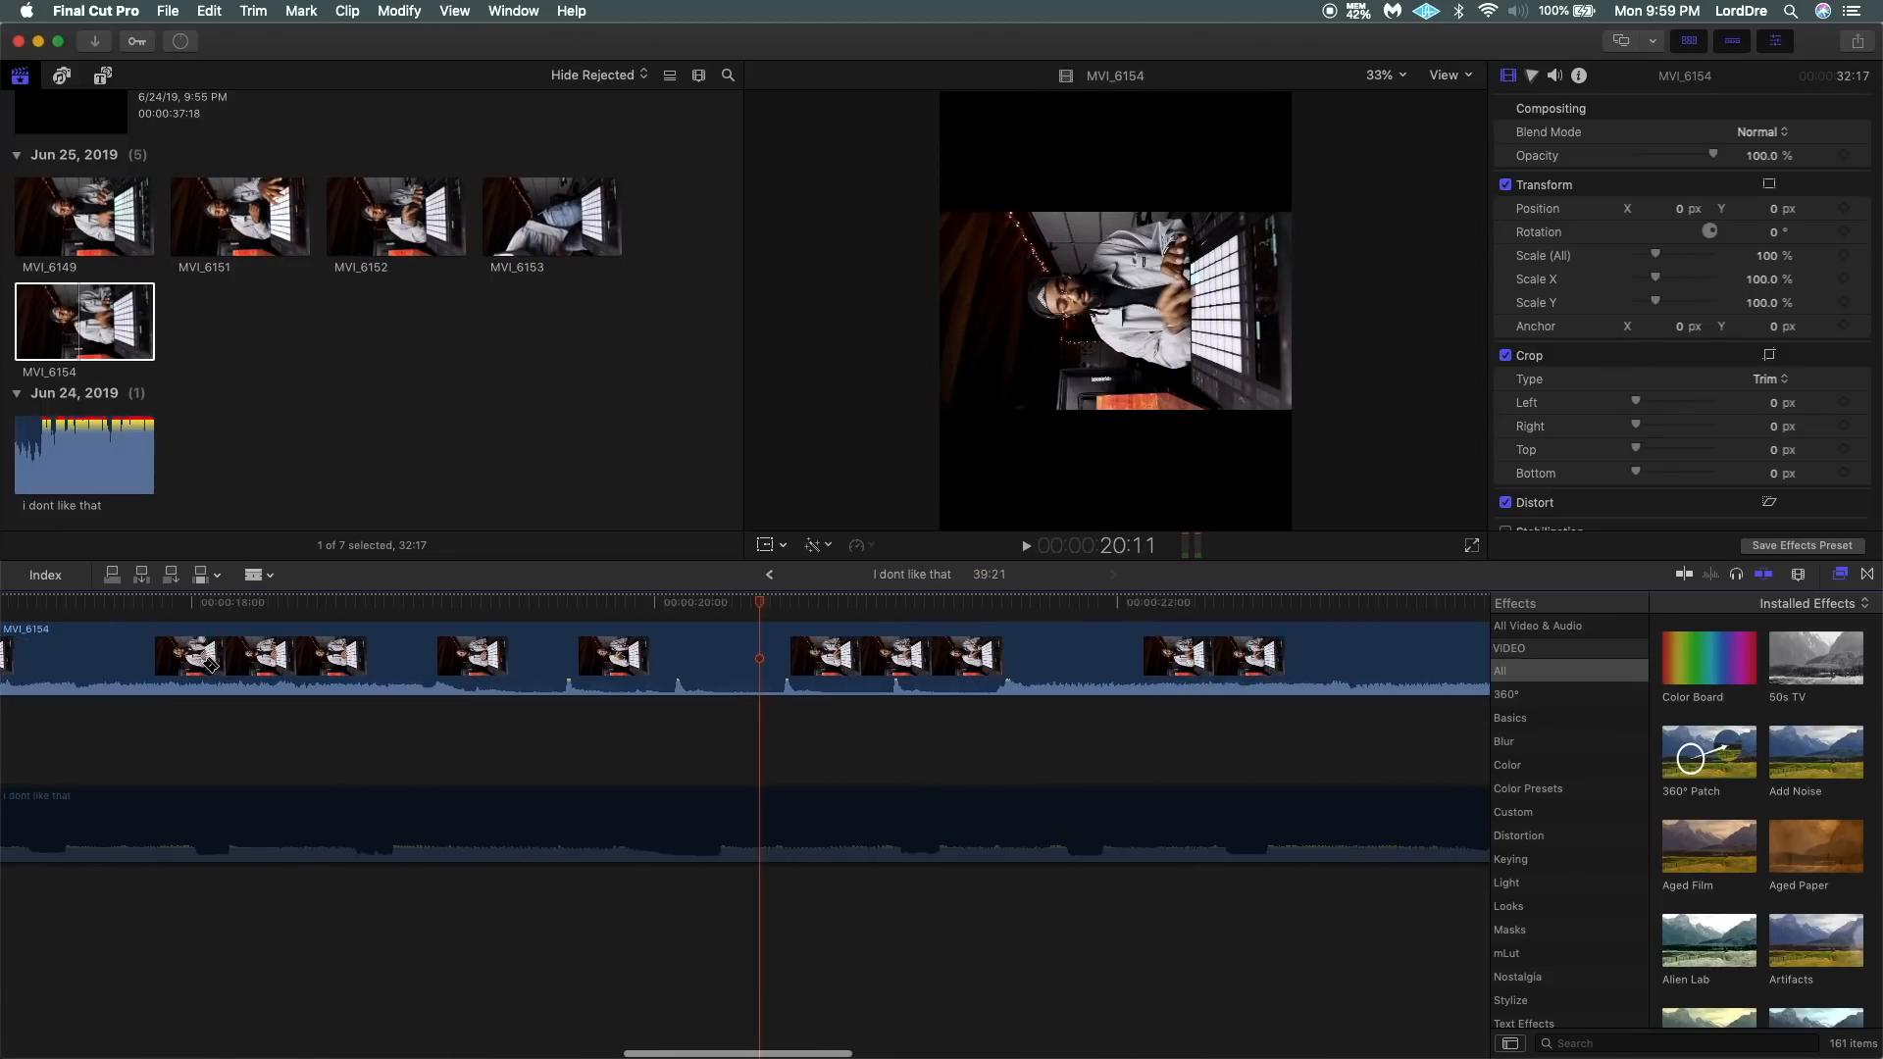
pyautogui.hscroll(3, 608, 732)
pyautogui.press('space')
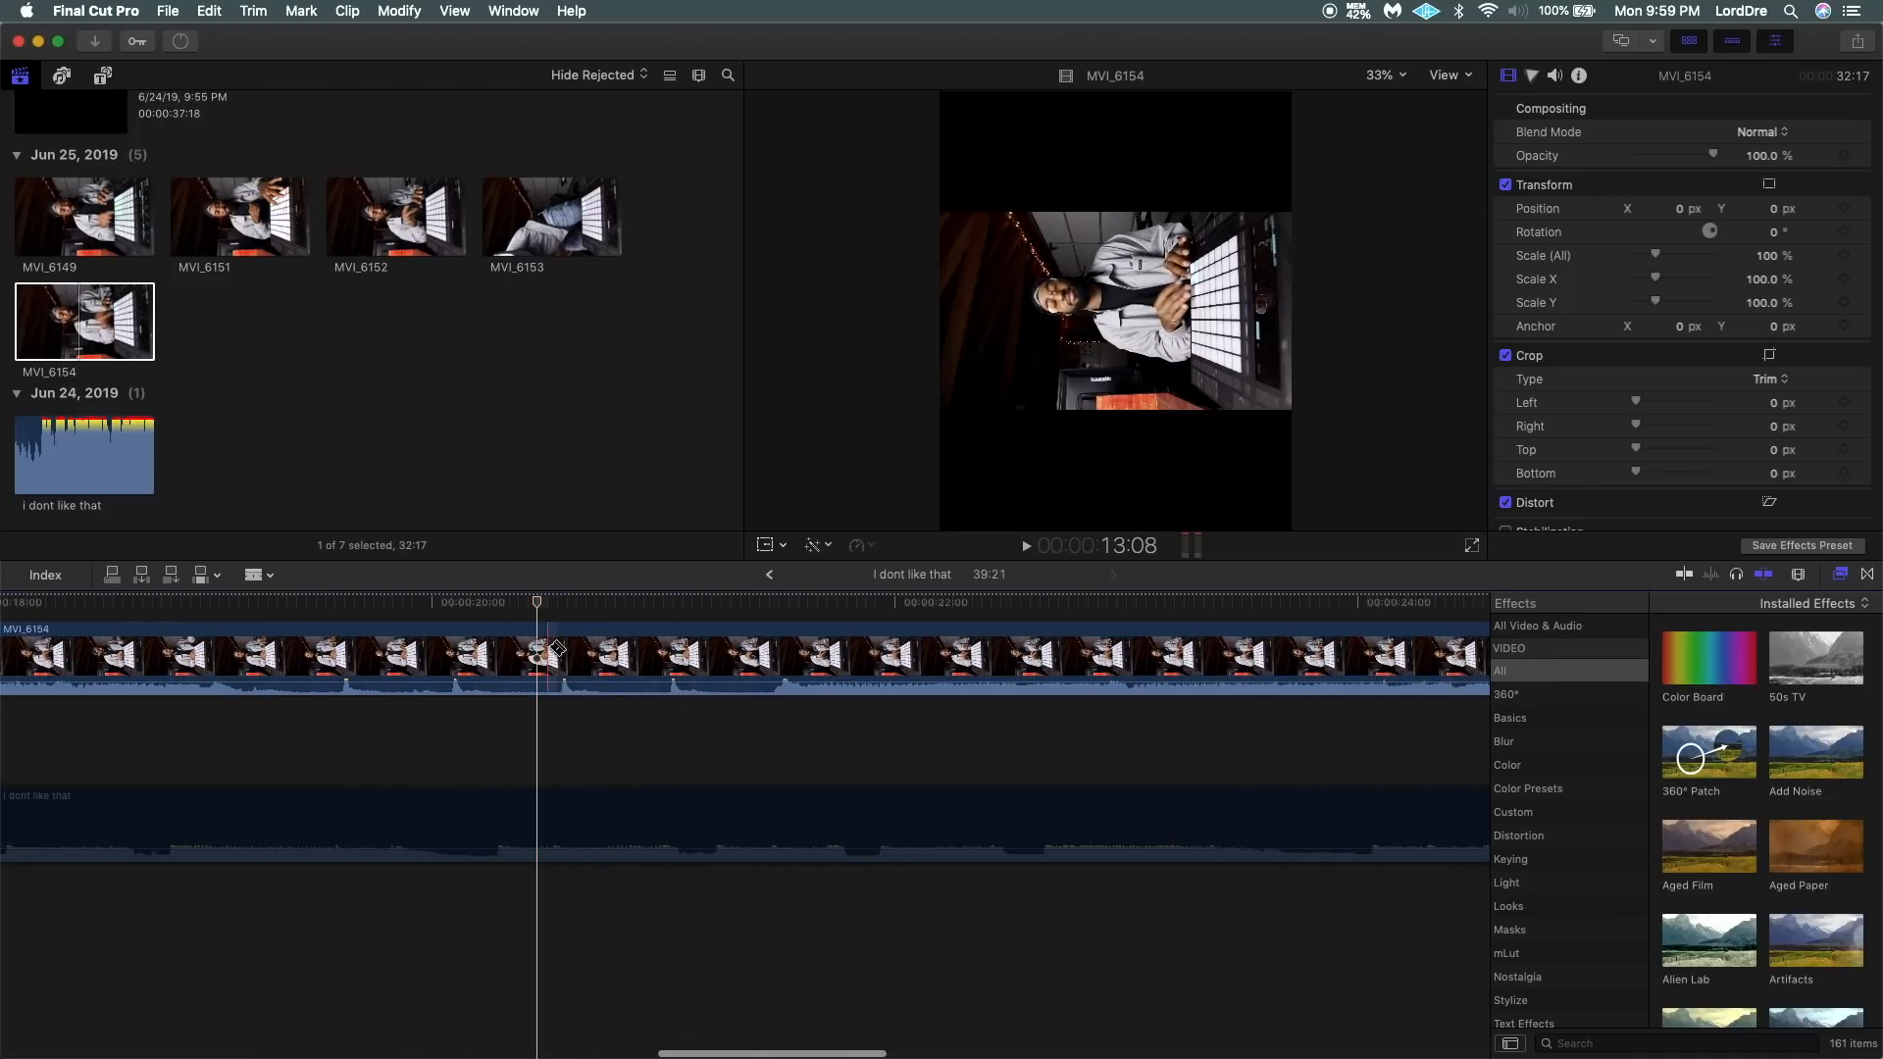
pyautogui.press('space')
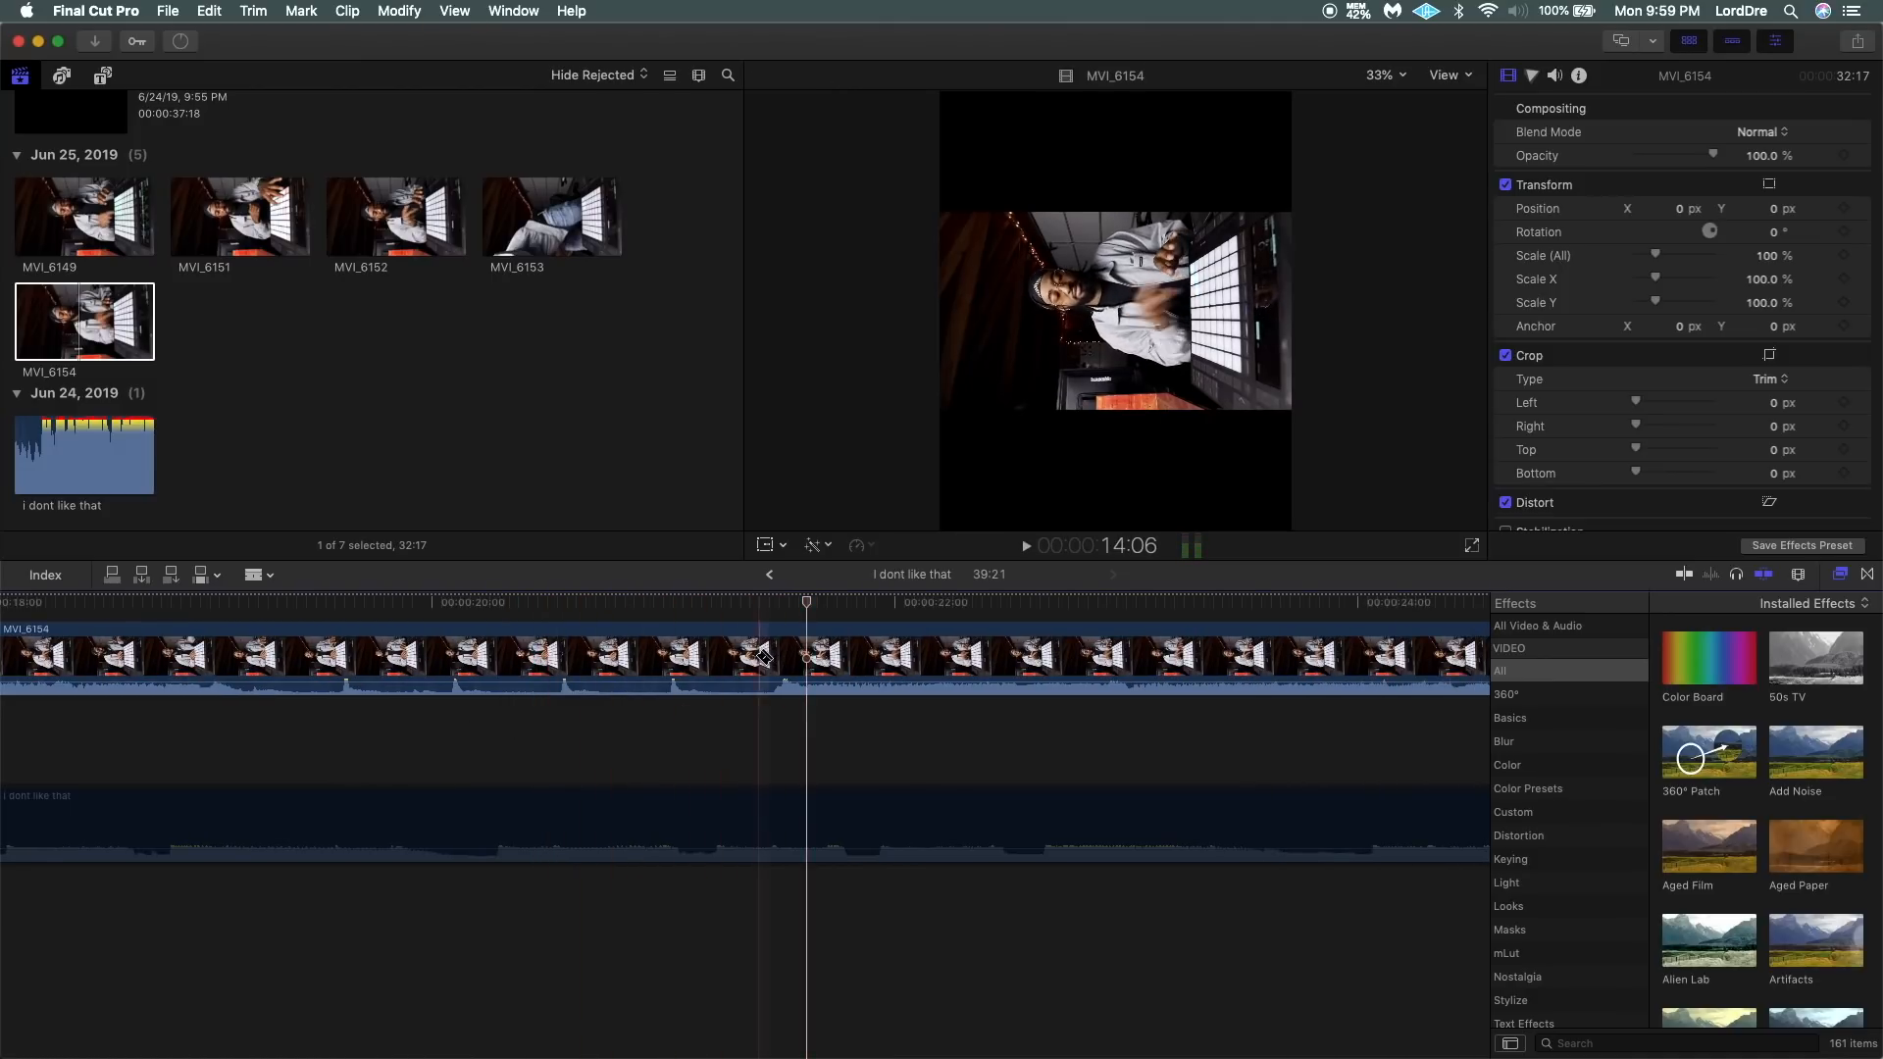
pyautogui.press('super+equal')
pyautogui.press('super+equal')
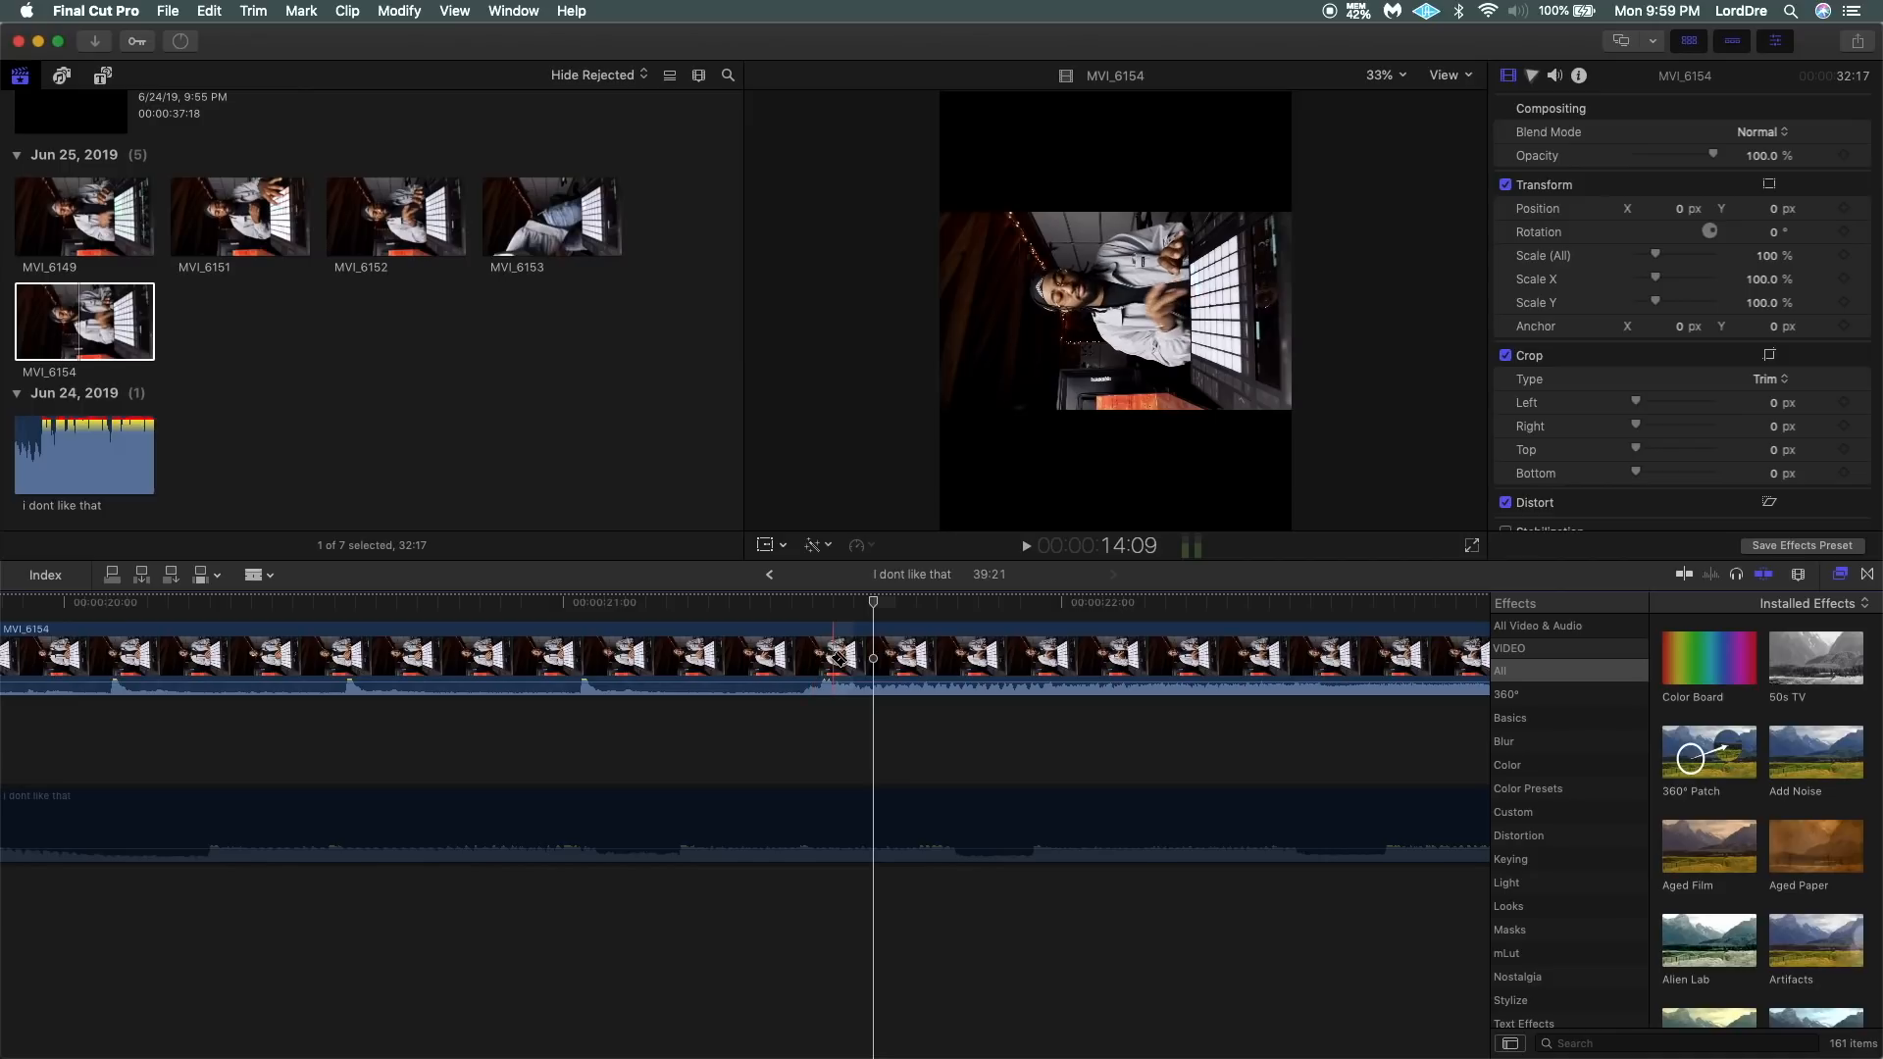
pyautogui.click(824, 659)
# Delete the part of MVI_6154 before the cut.
pyautogui.press('a')
pyautogui.click(680, 659)
pyautogui.press('Delete')
# Rotate the remaining MVI_6154 clip to 270° and scale it to 180 %.
pyautogui.click(1026, 742)
pyautogui.click(1773, 232)
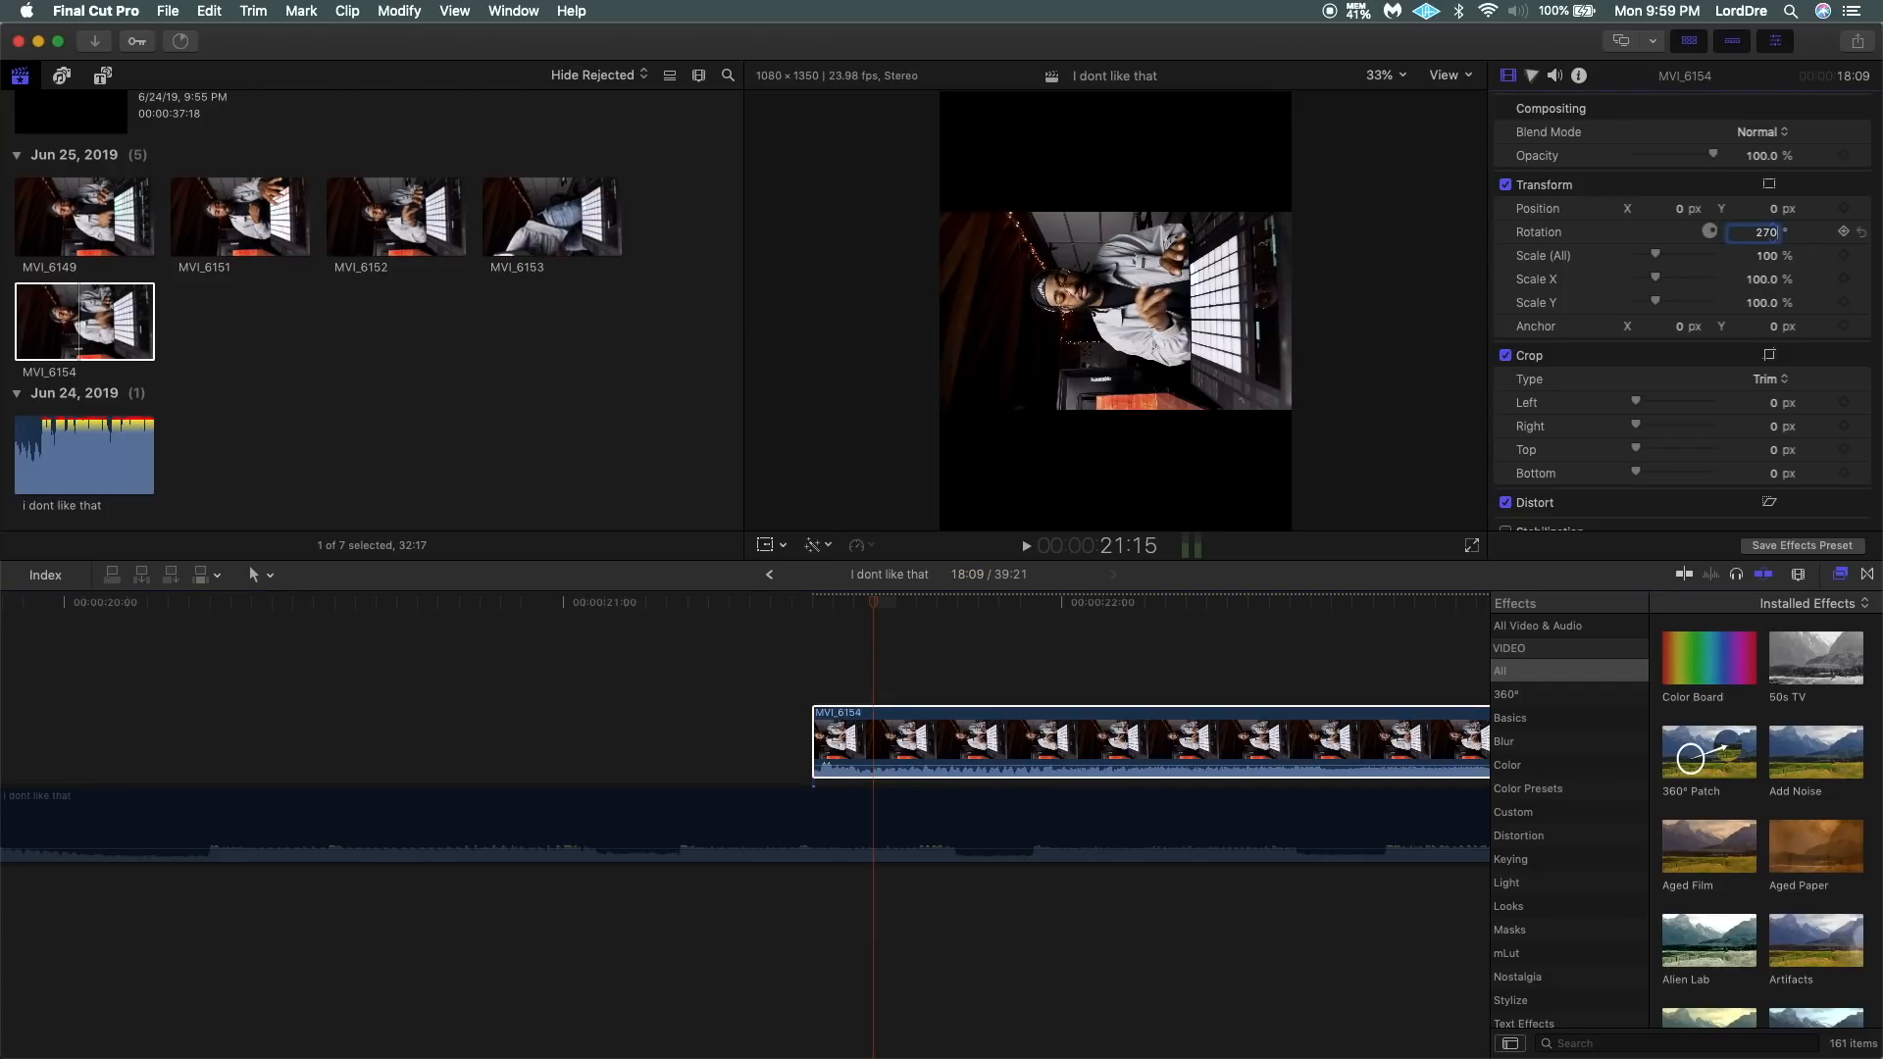
pyautogui.write('270')
pyautogui.press('Return')
pyautogui.click(1769, 261)
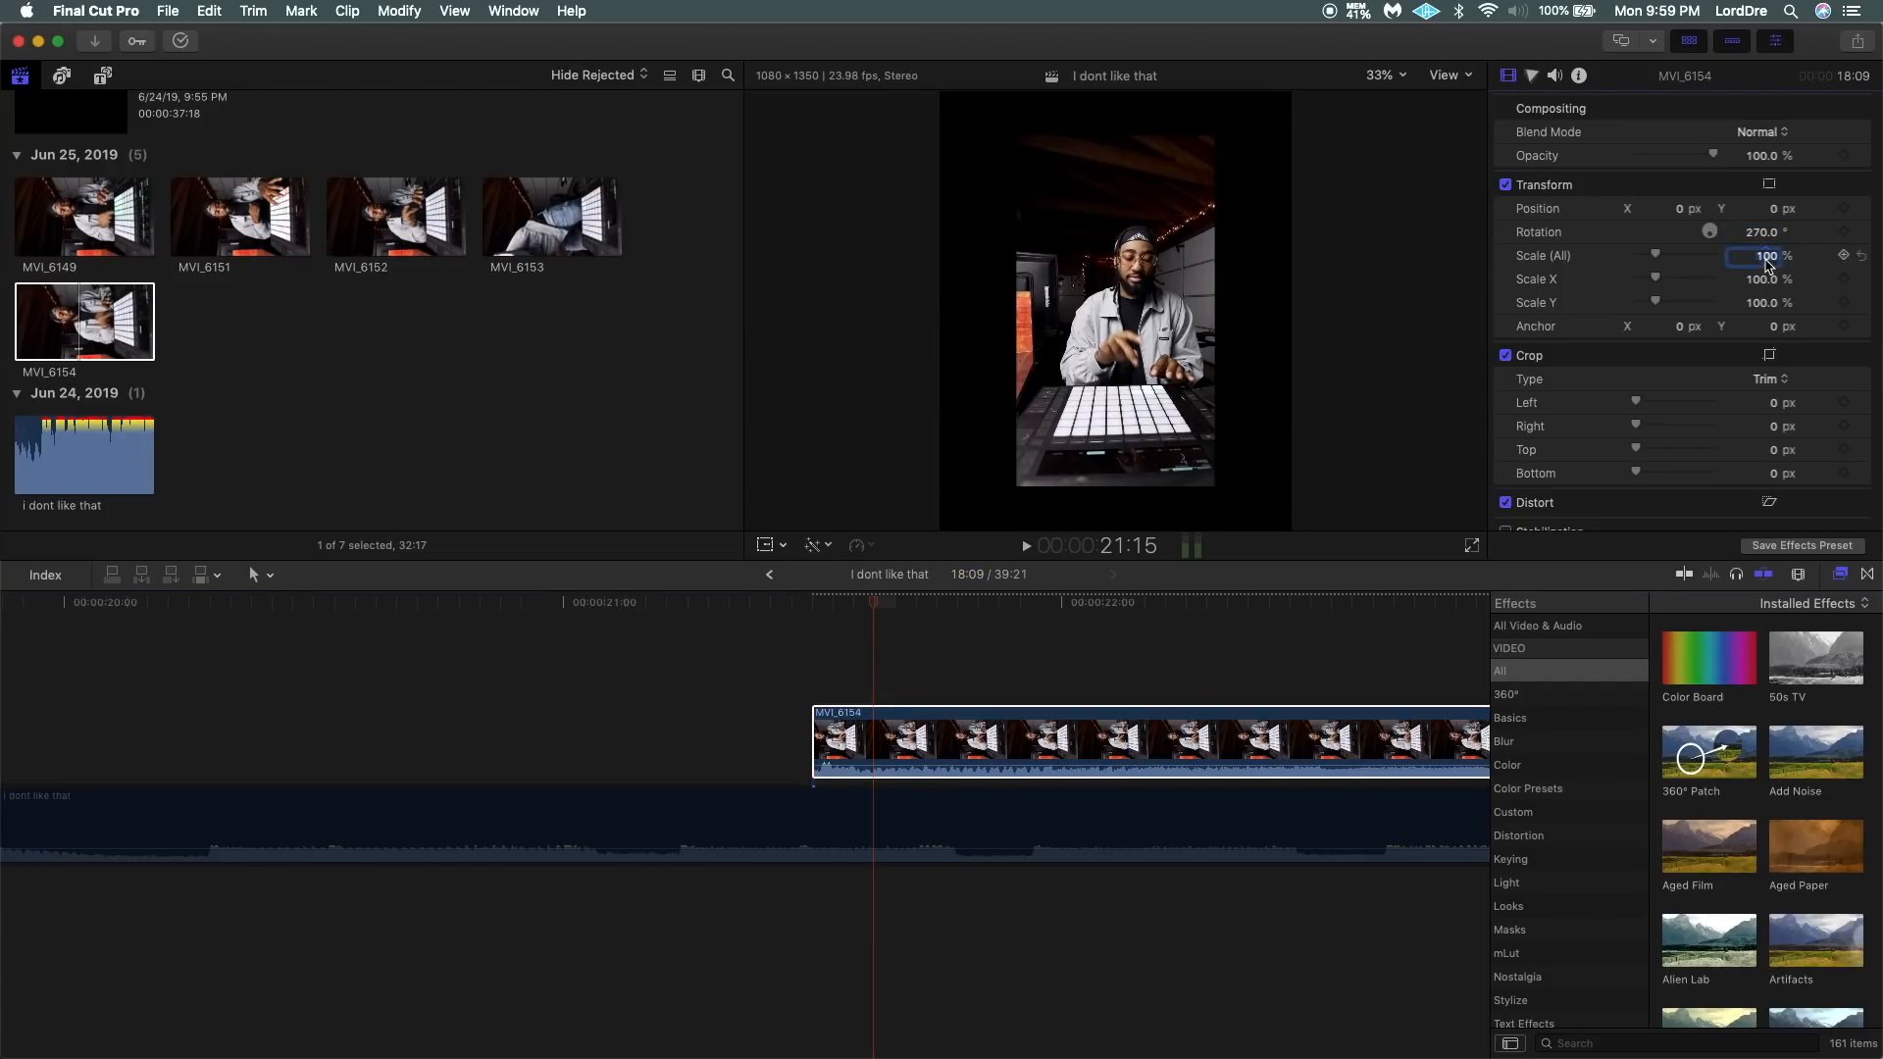
pyautogui.write('180')
pyautogui.press('Return')
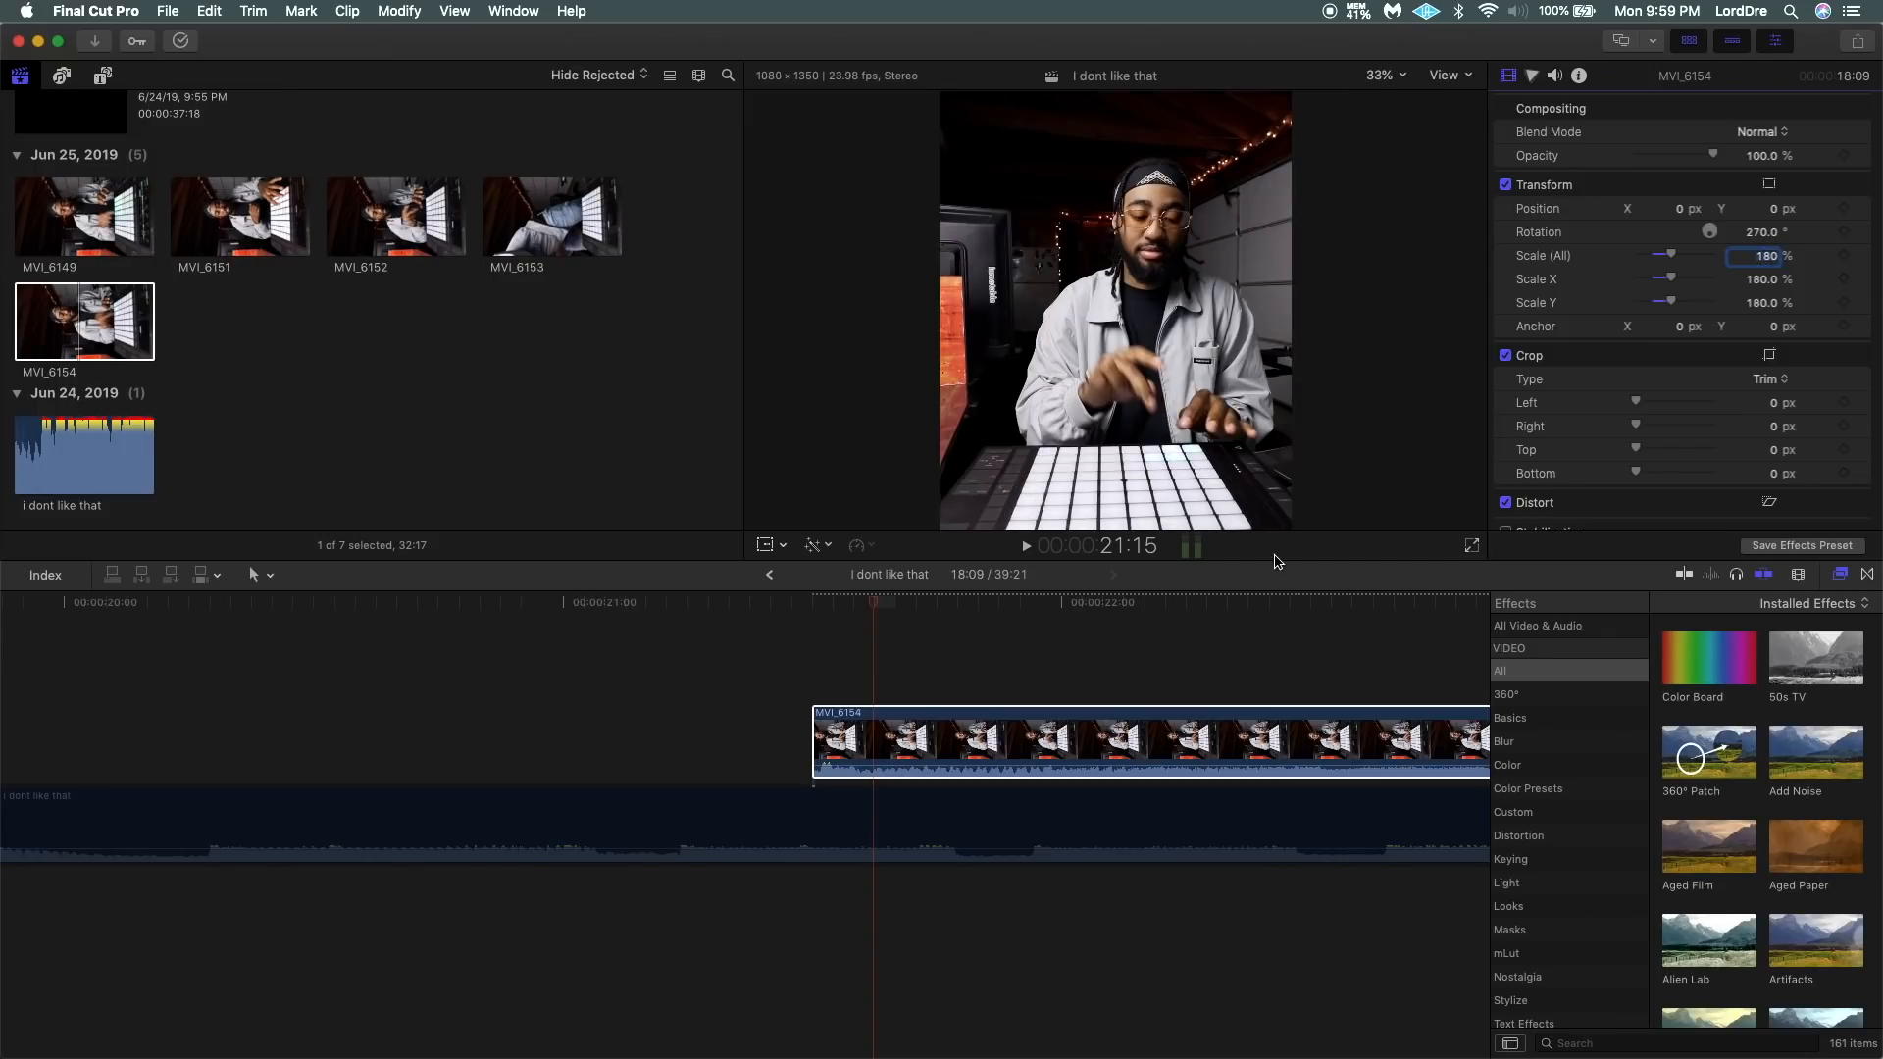
# Move MVI_6154 earlier so it starts directly where MVI_6149 ends.
pyautogui.press('super+minus')
pyautogui.press('super+minus')
pyautogui.press('super+minus')
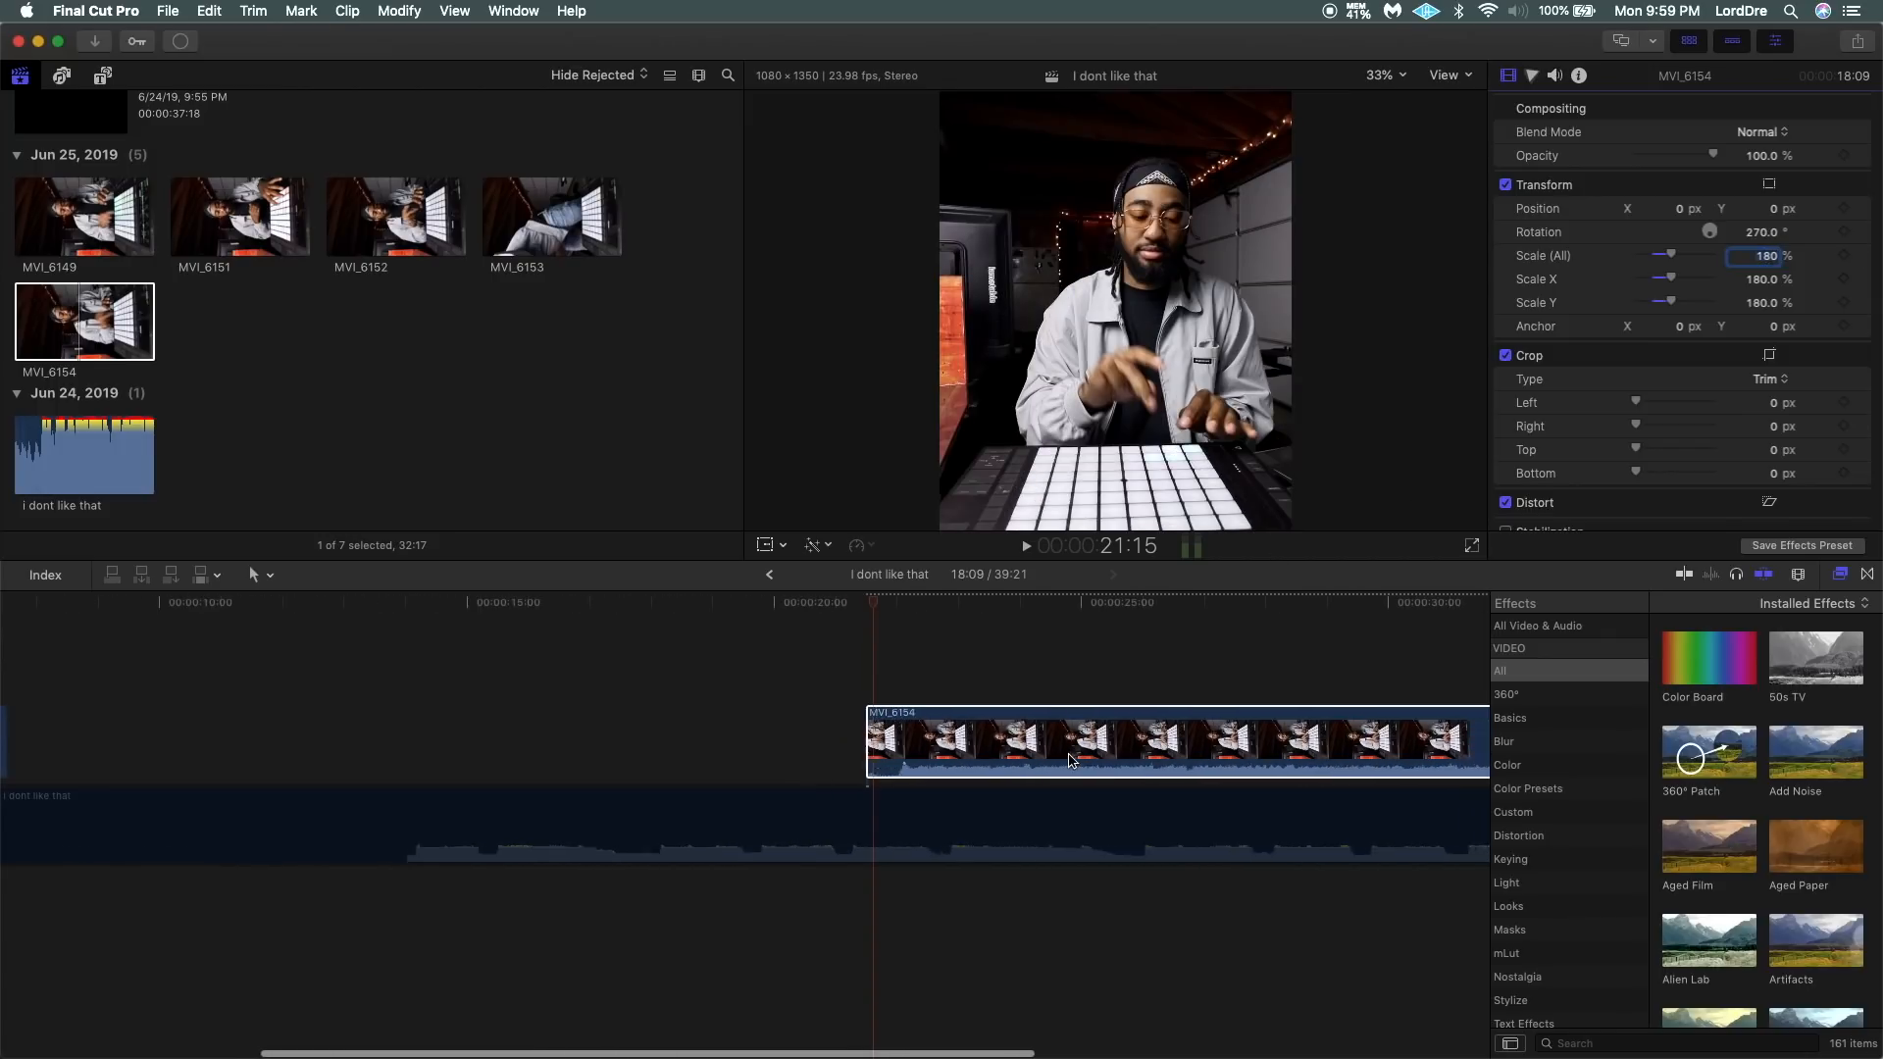
pyautogui.moveTo(1014, 736); pyautogui.dragTo(308, 736)
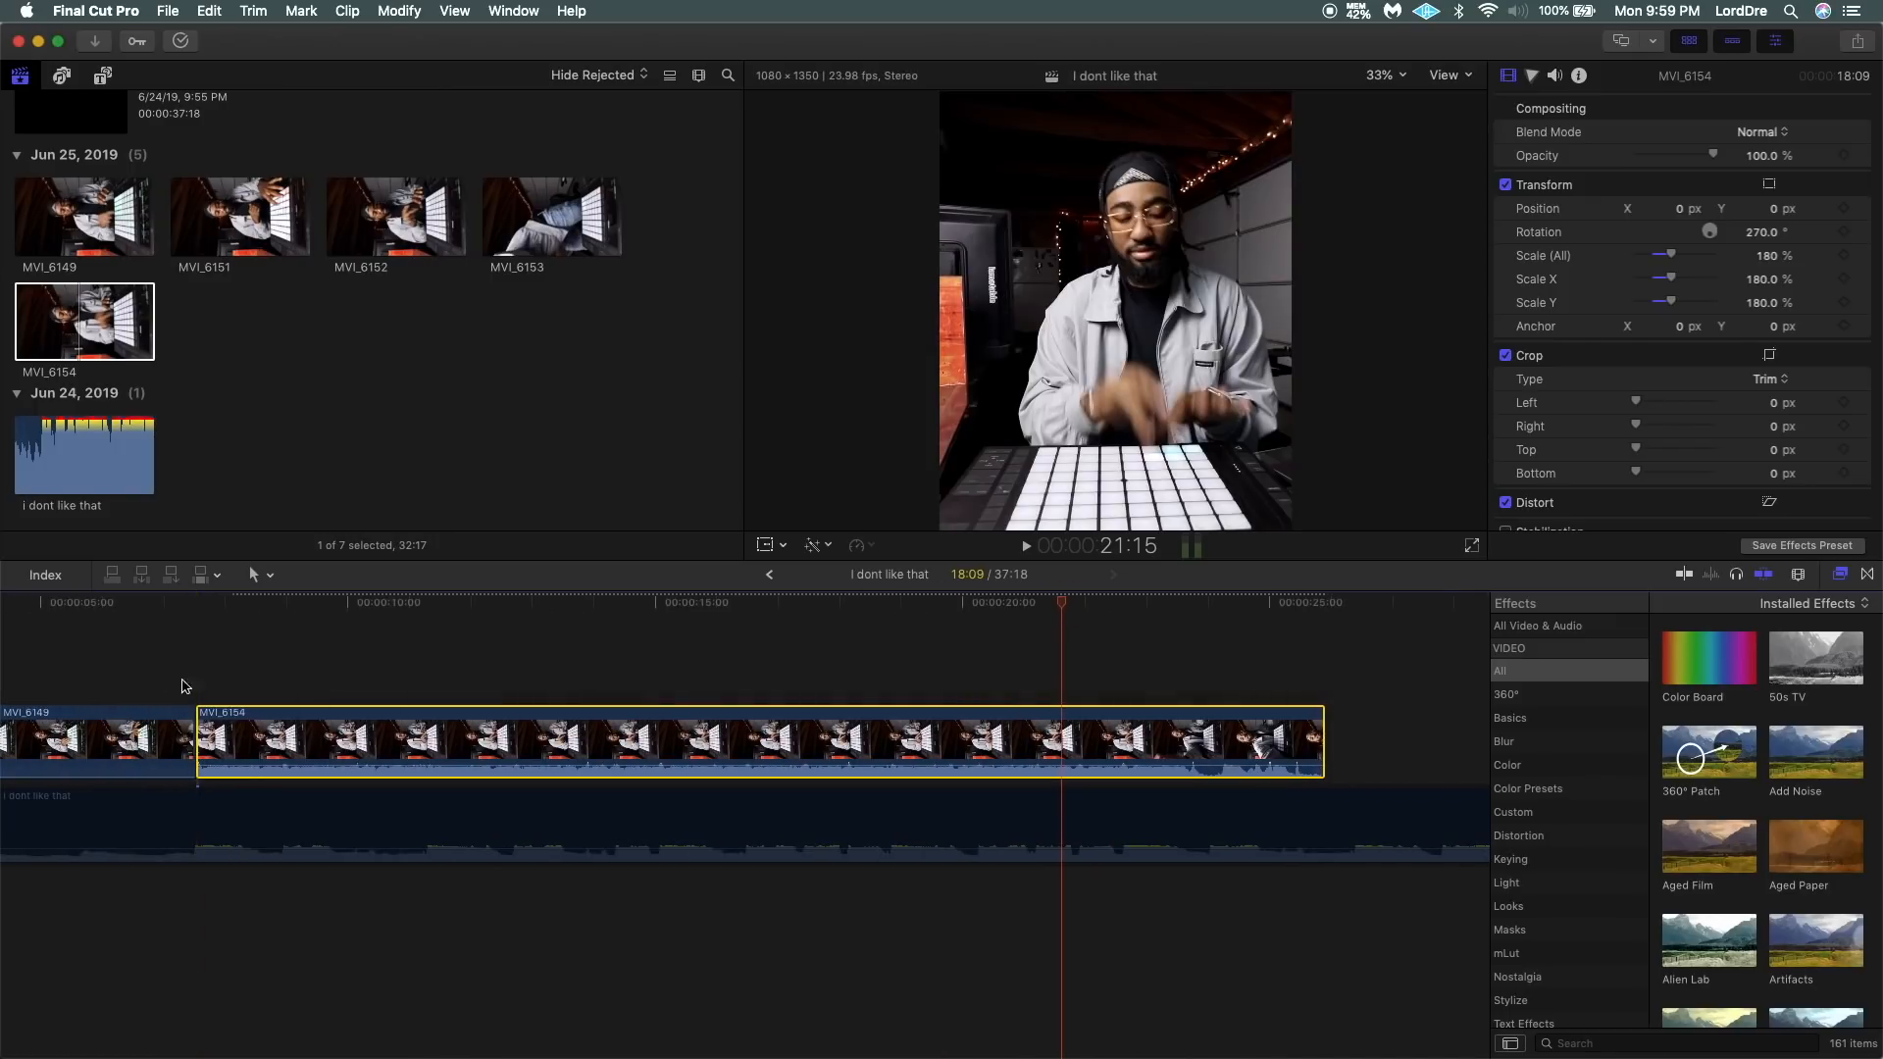
# Enable the "i dont like that" audio clip again and play across the cut from MVI_6149 to MVI_6154.
pyautogui.click(220, 804)
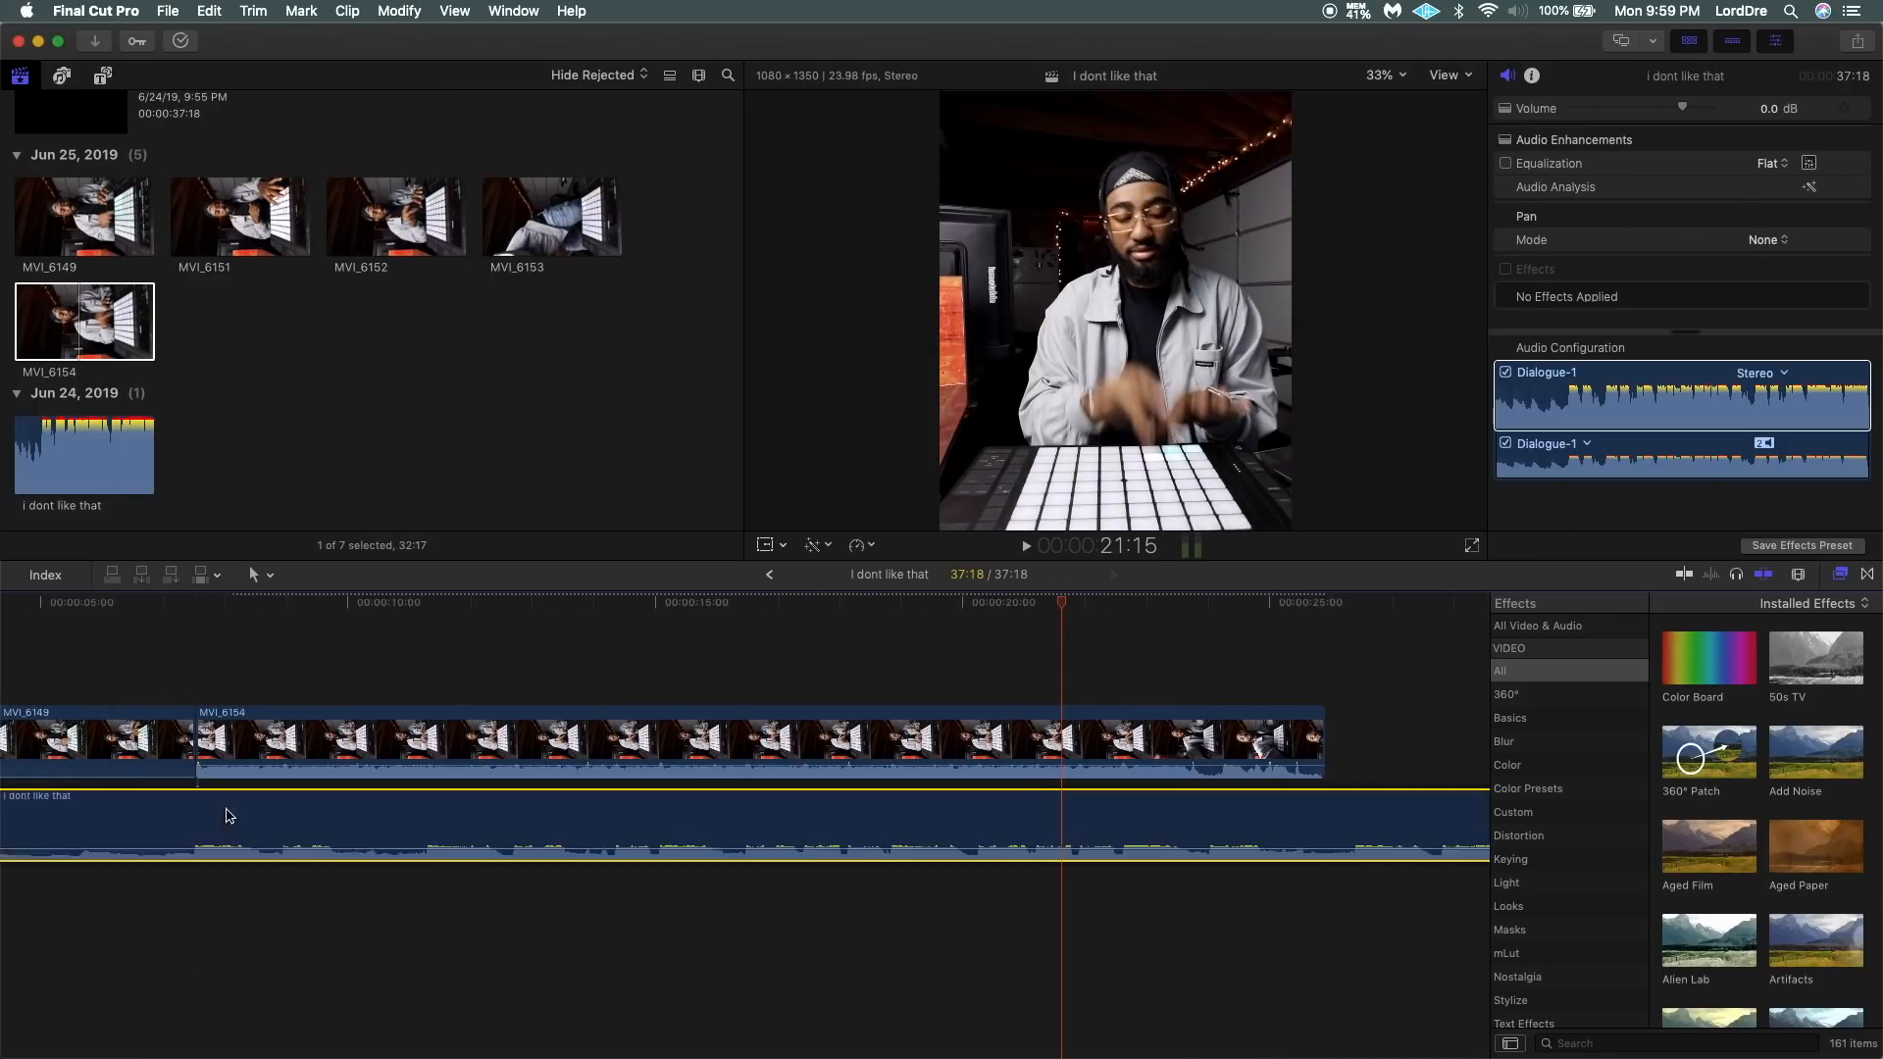
pyautogui.click(163, 650)
pyautogui.press('space')
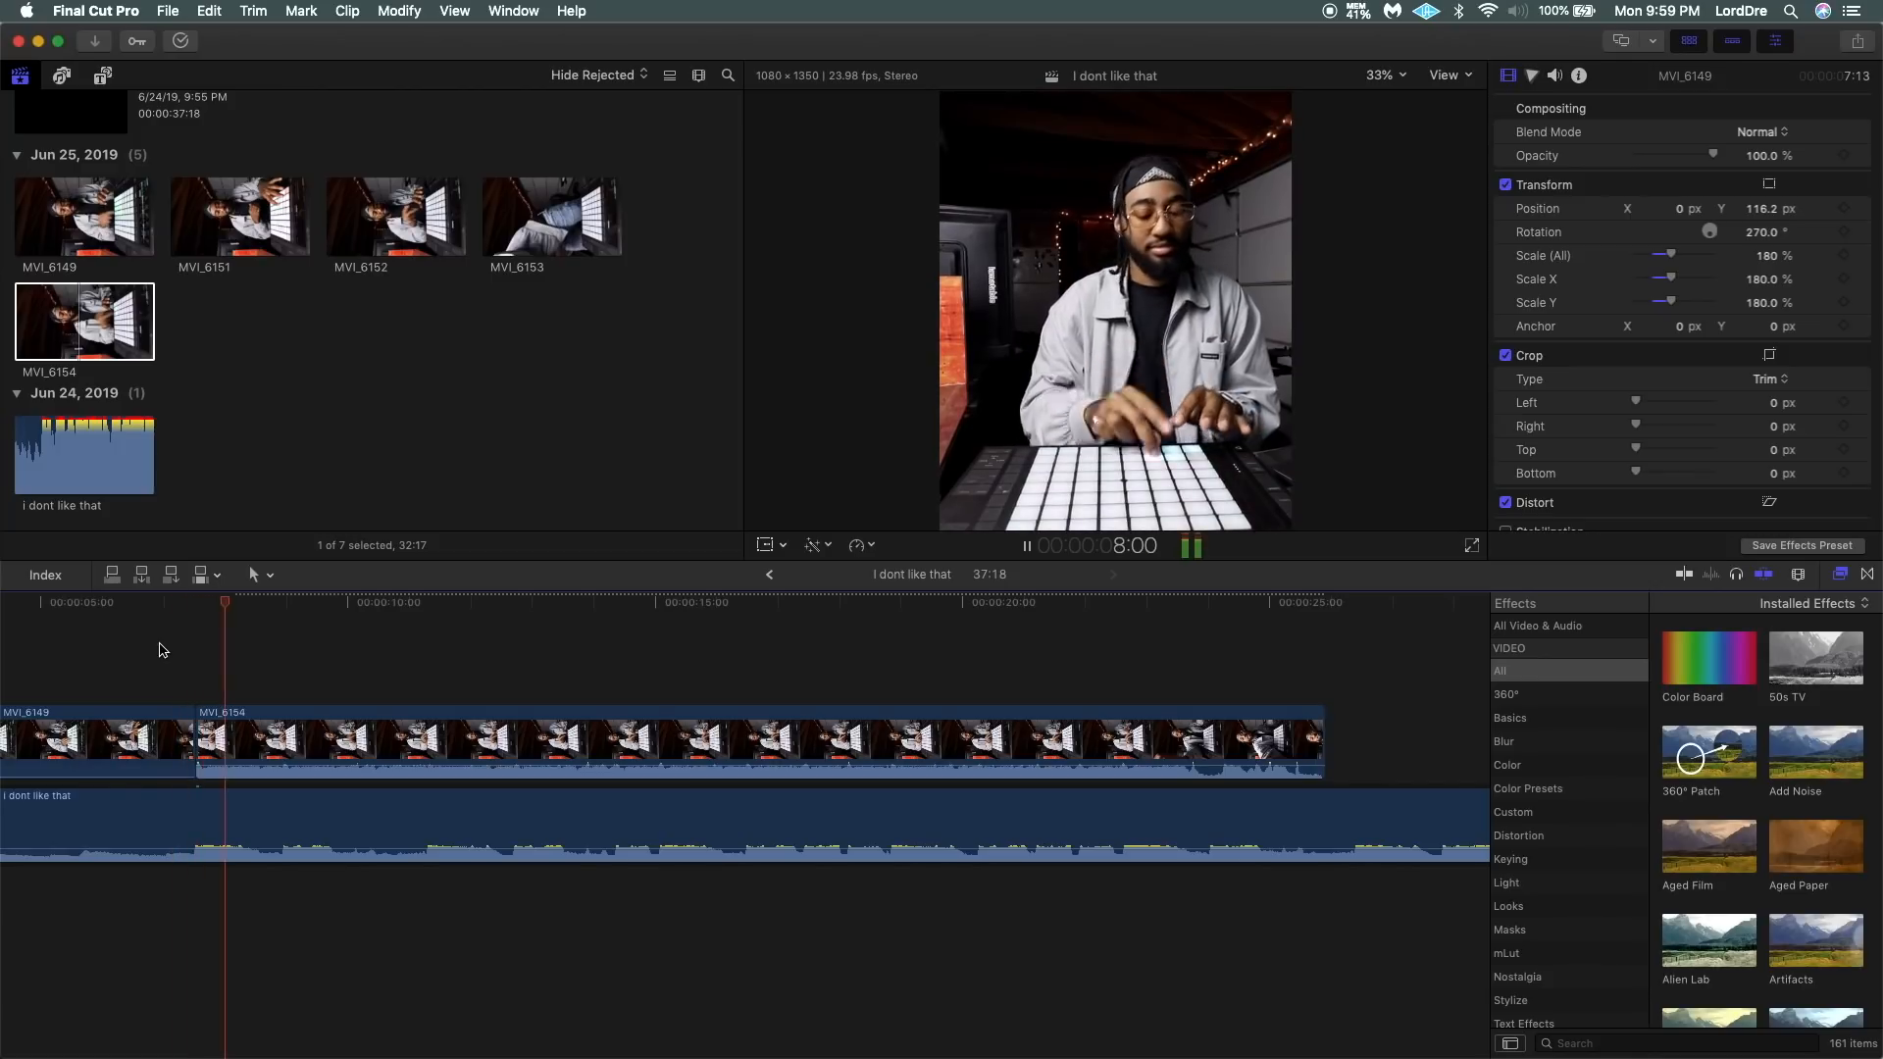
pyautogui.press('space')
# Lower the volume of MVI_6154 all the way down and replay the cut with only the beat audio.
pyautogui.click(288, 722)
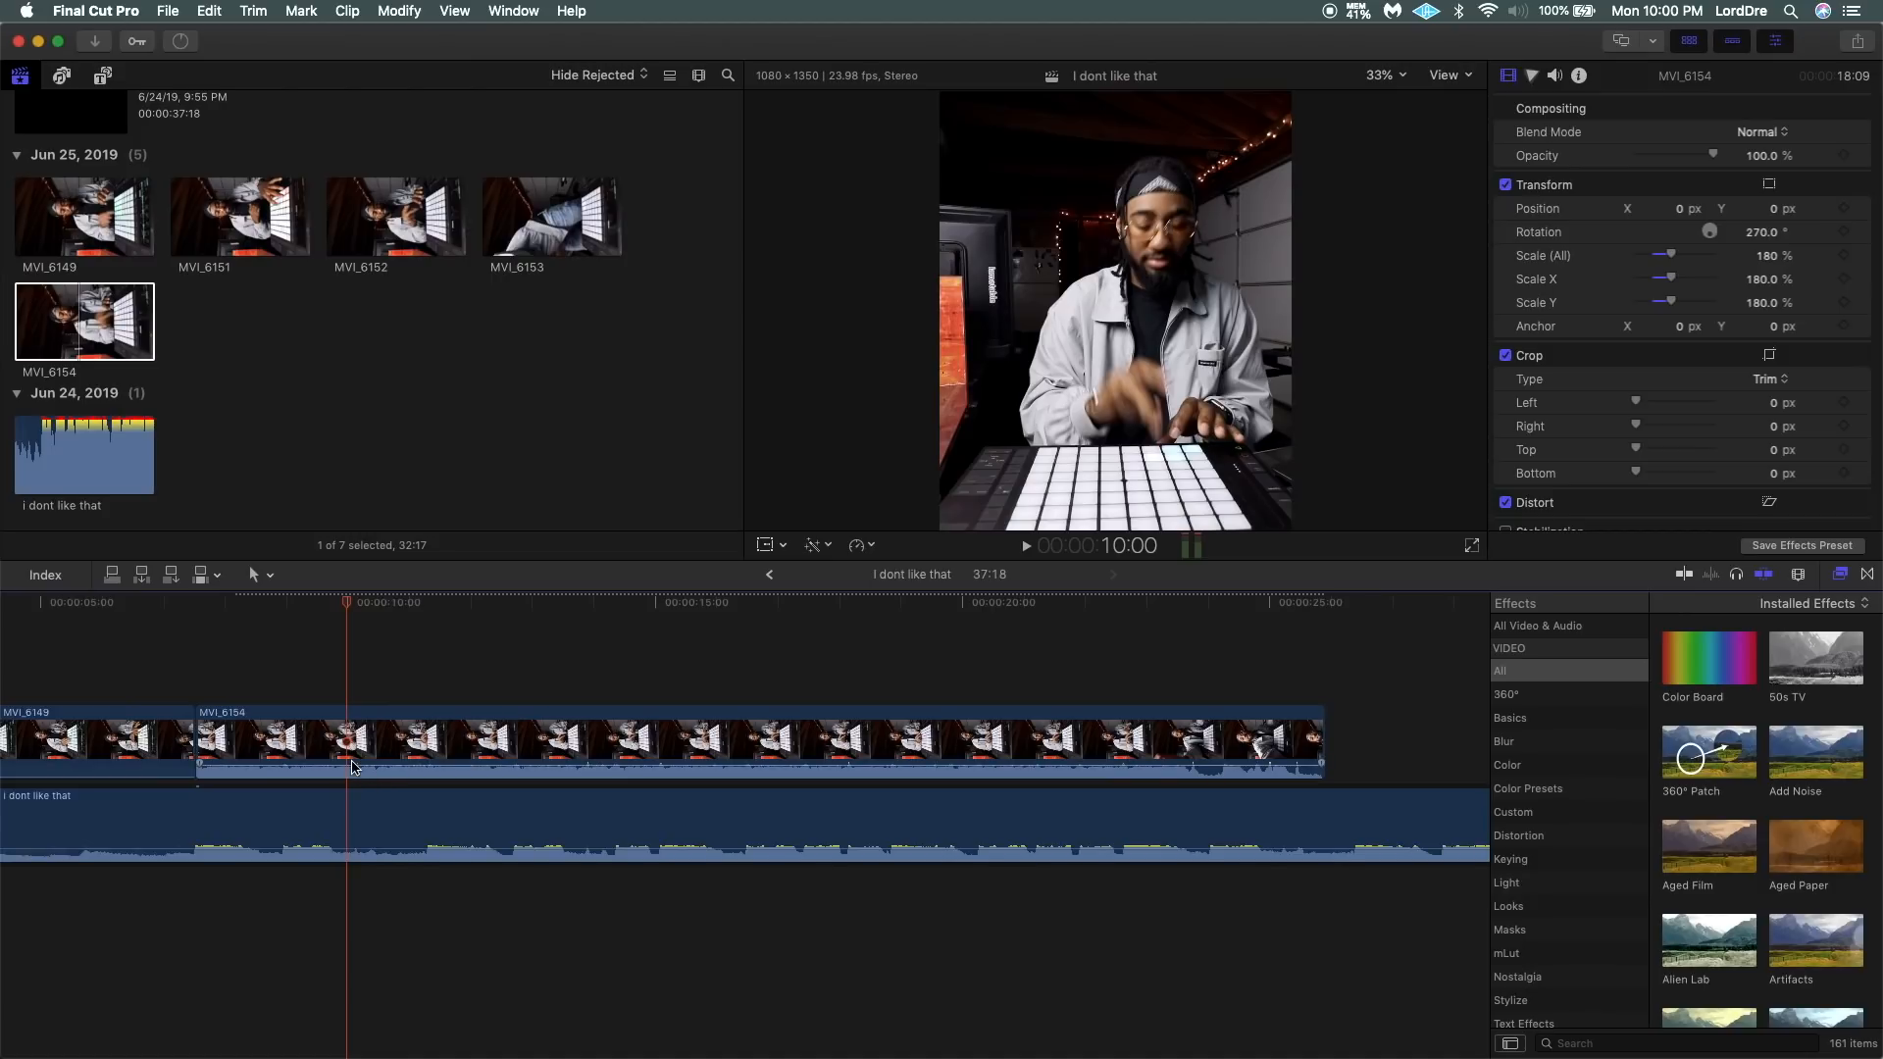
pyautogui.moveTo(172, 777)
pyautogui.moveTo(287, 765); pyautogui.dragTo(287, 784)
pyautogui.click(164, 687)
pyautogui.press('space')
pyautogui.press('space')
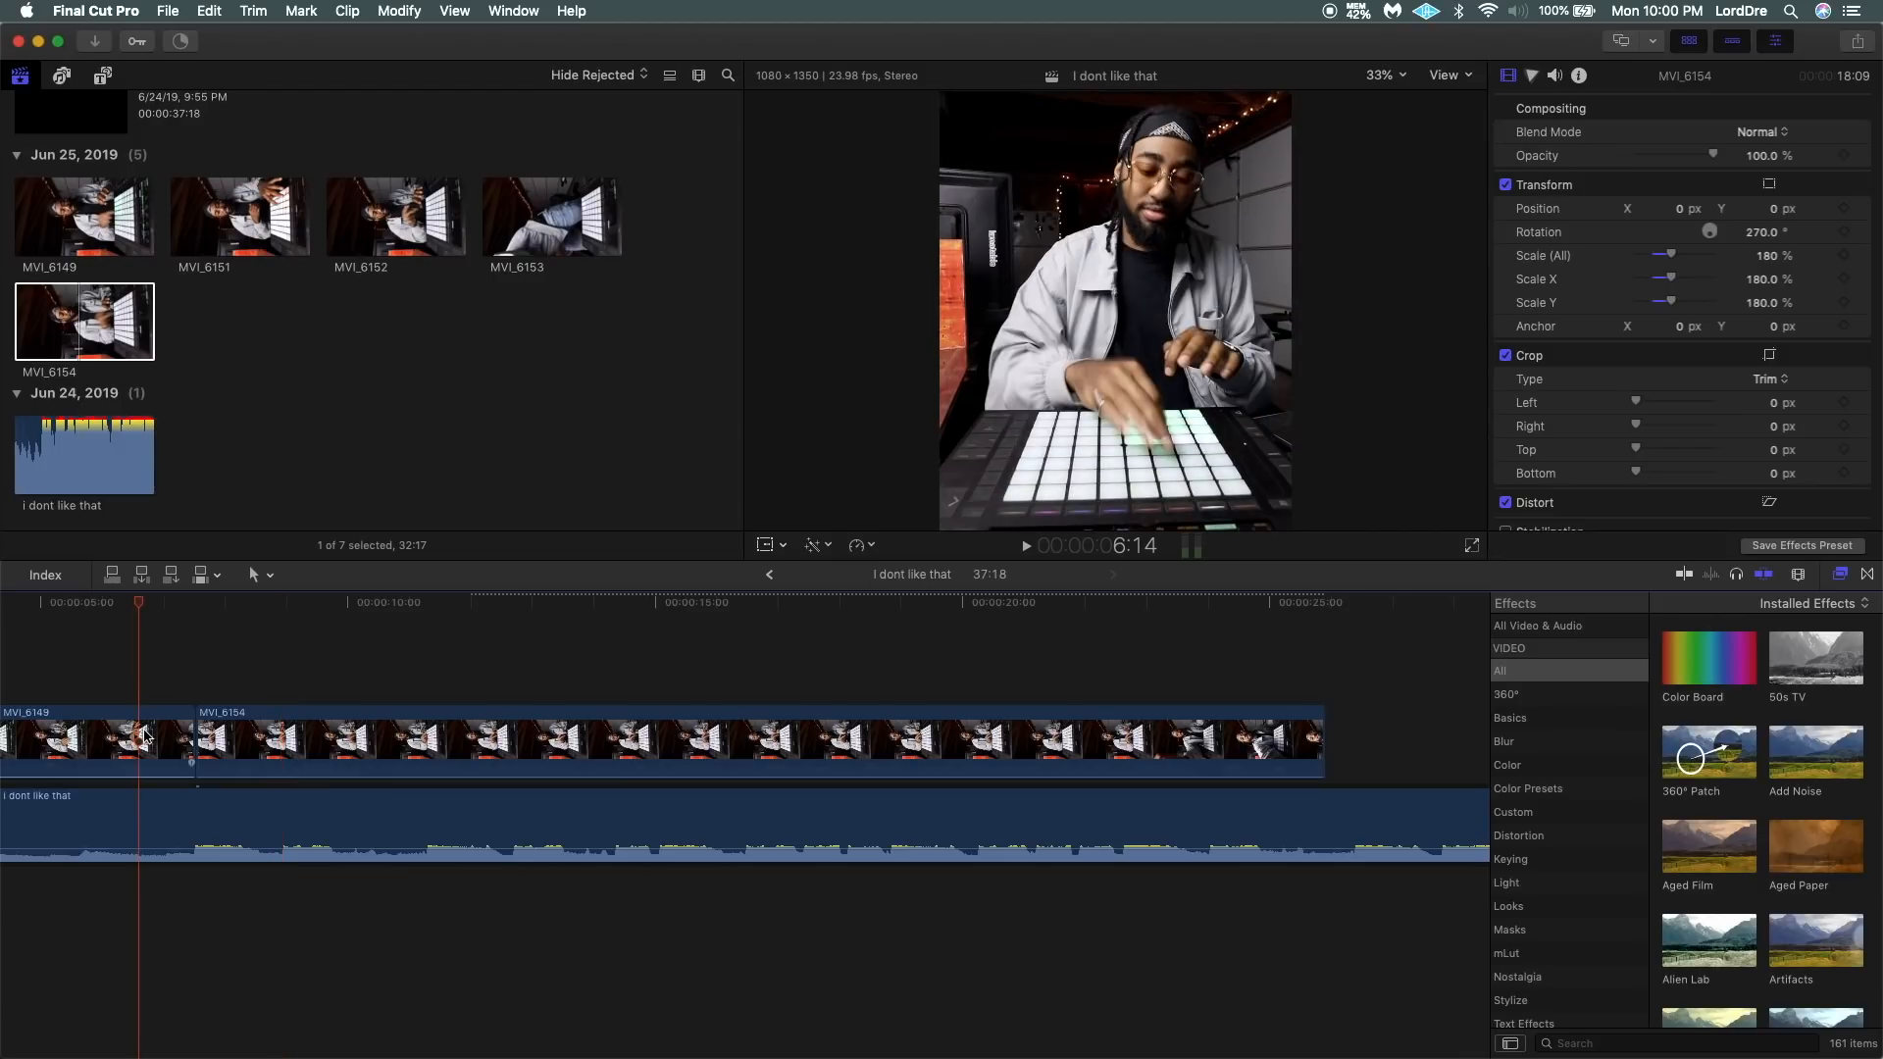
# Copy MVI_6149's vertical position of 116.2 px to MVI_6154 and play across the cut to compare the framing.
pyautogui.click(147, 736)
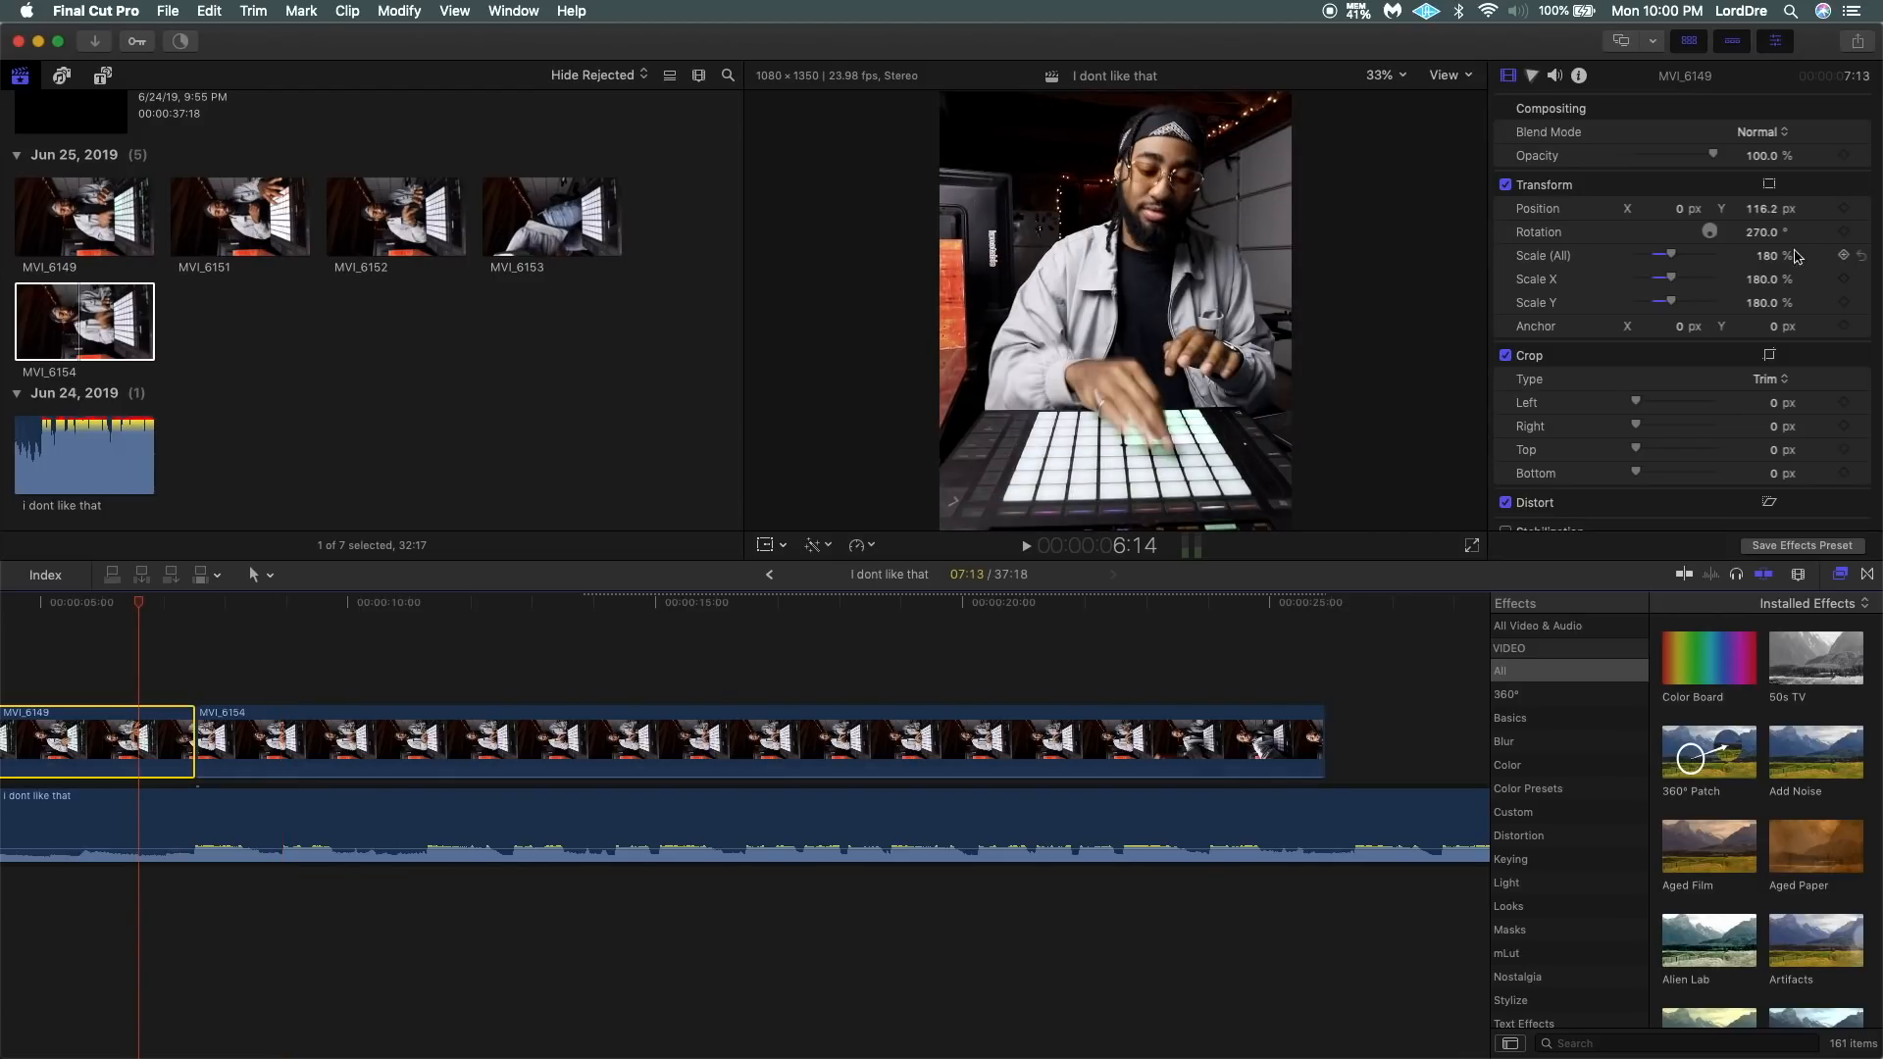
pyautogui.click(1761, 209)
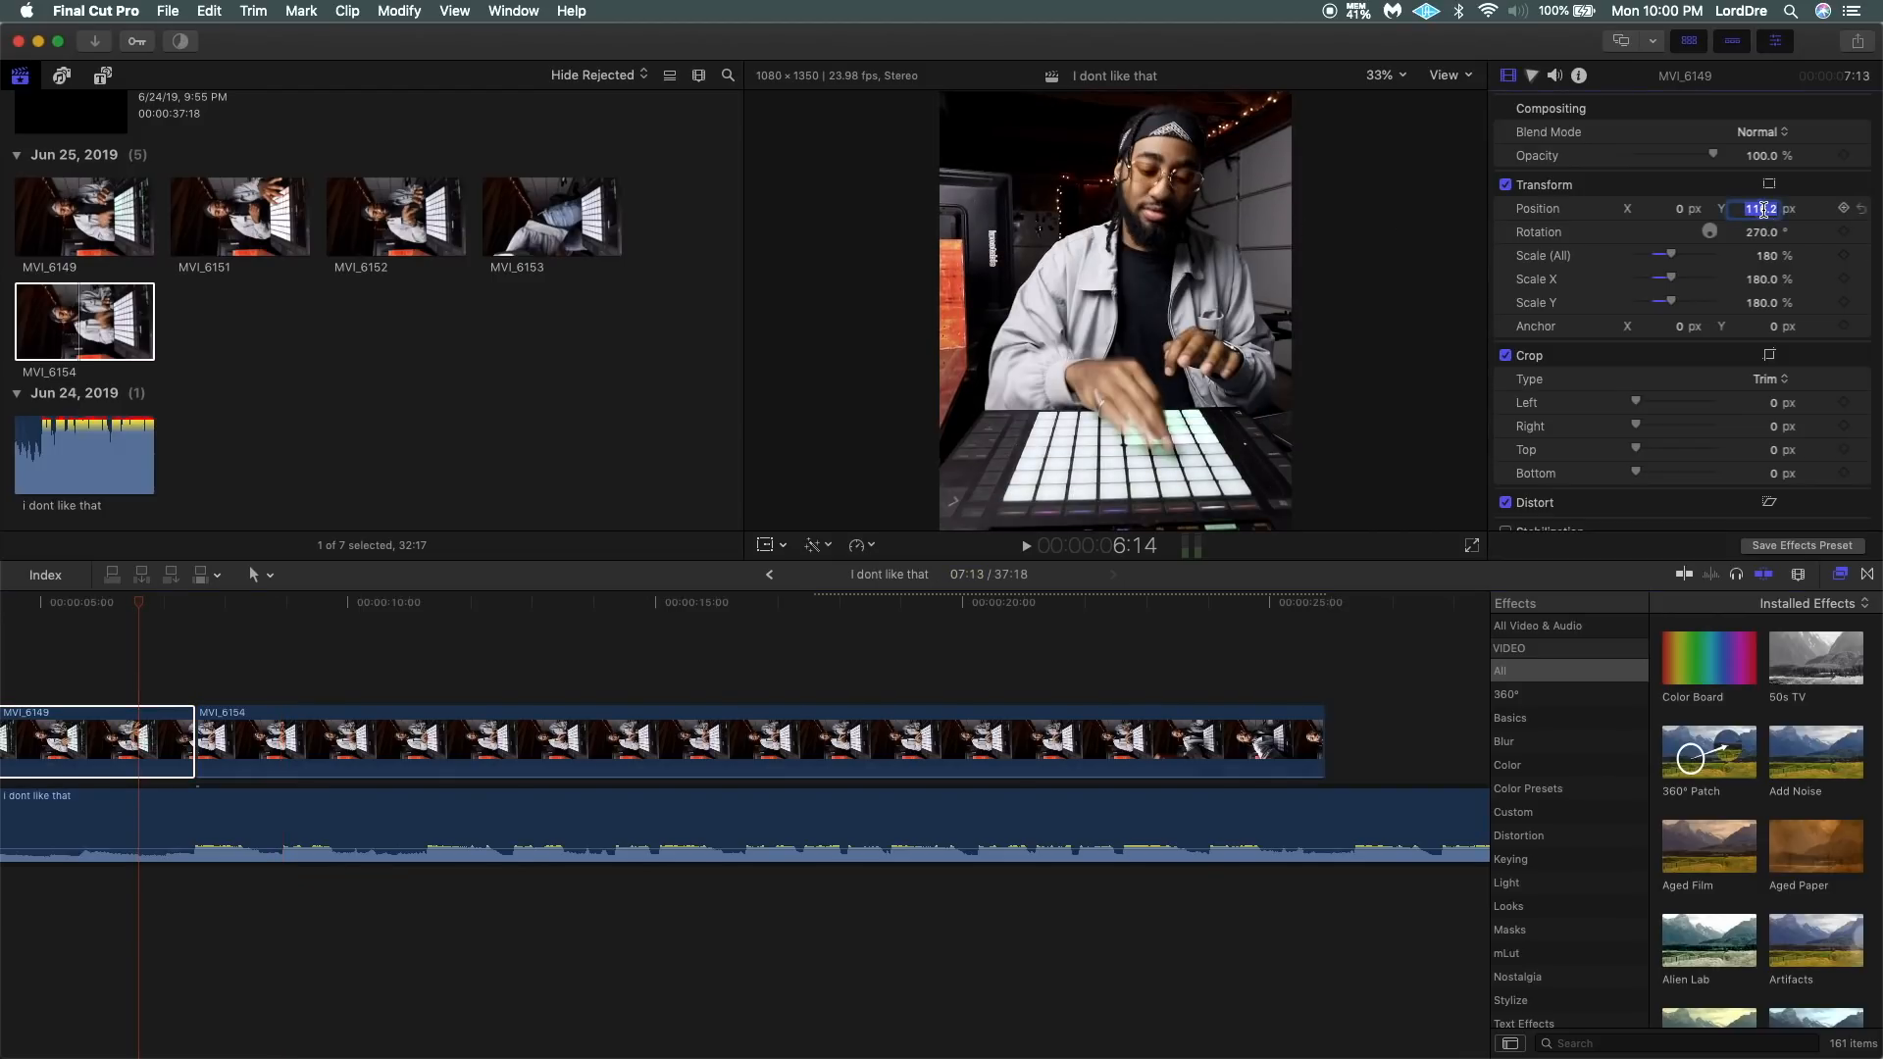
pyautogui.click(496, 726)
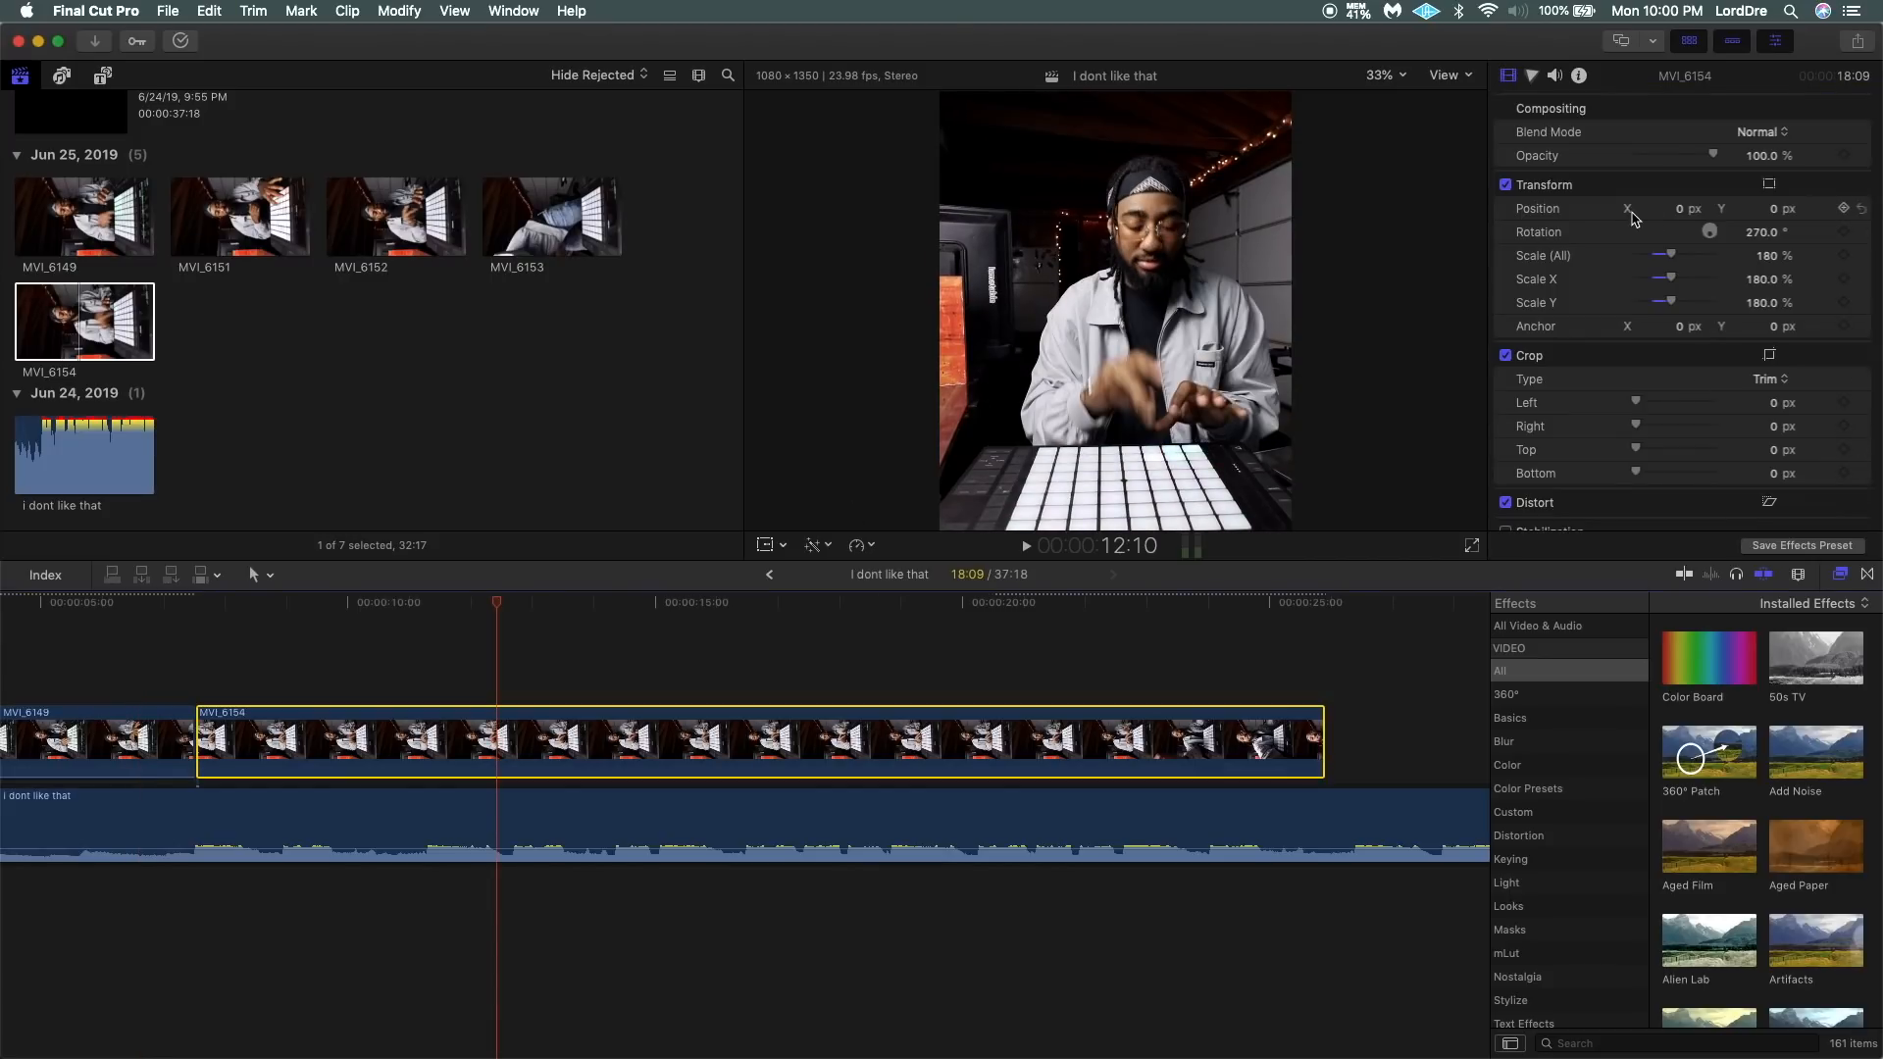
pyautogui.click(1776, 209)
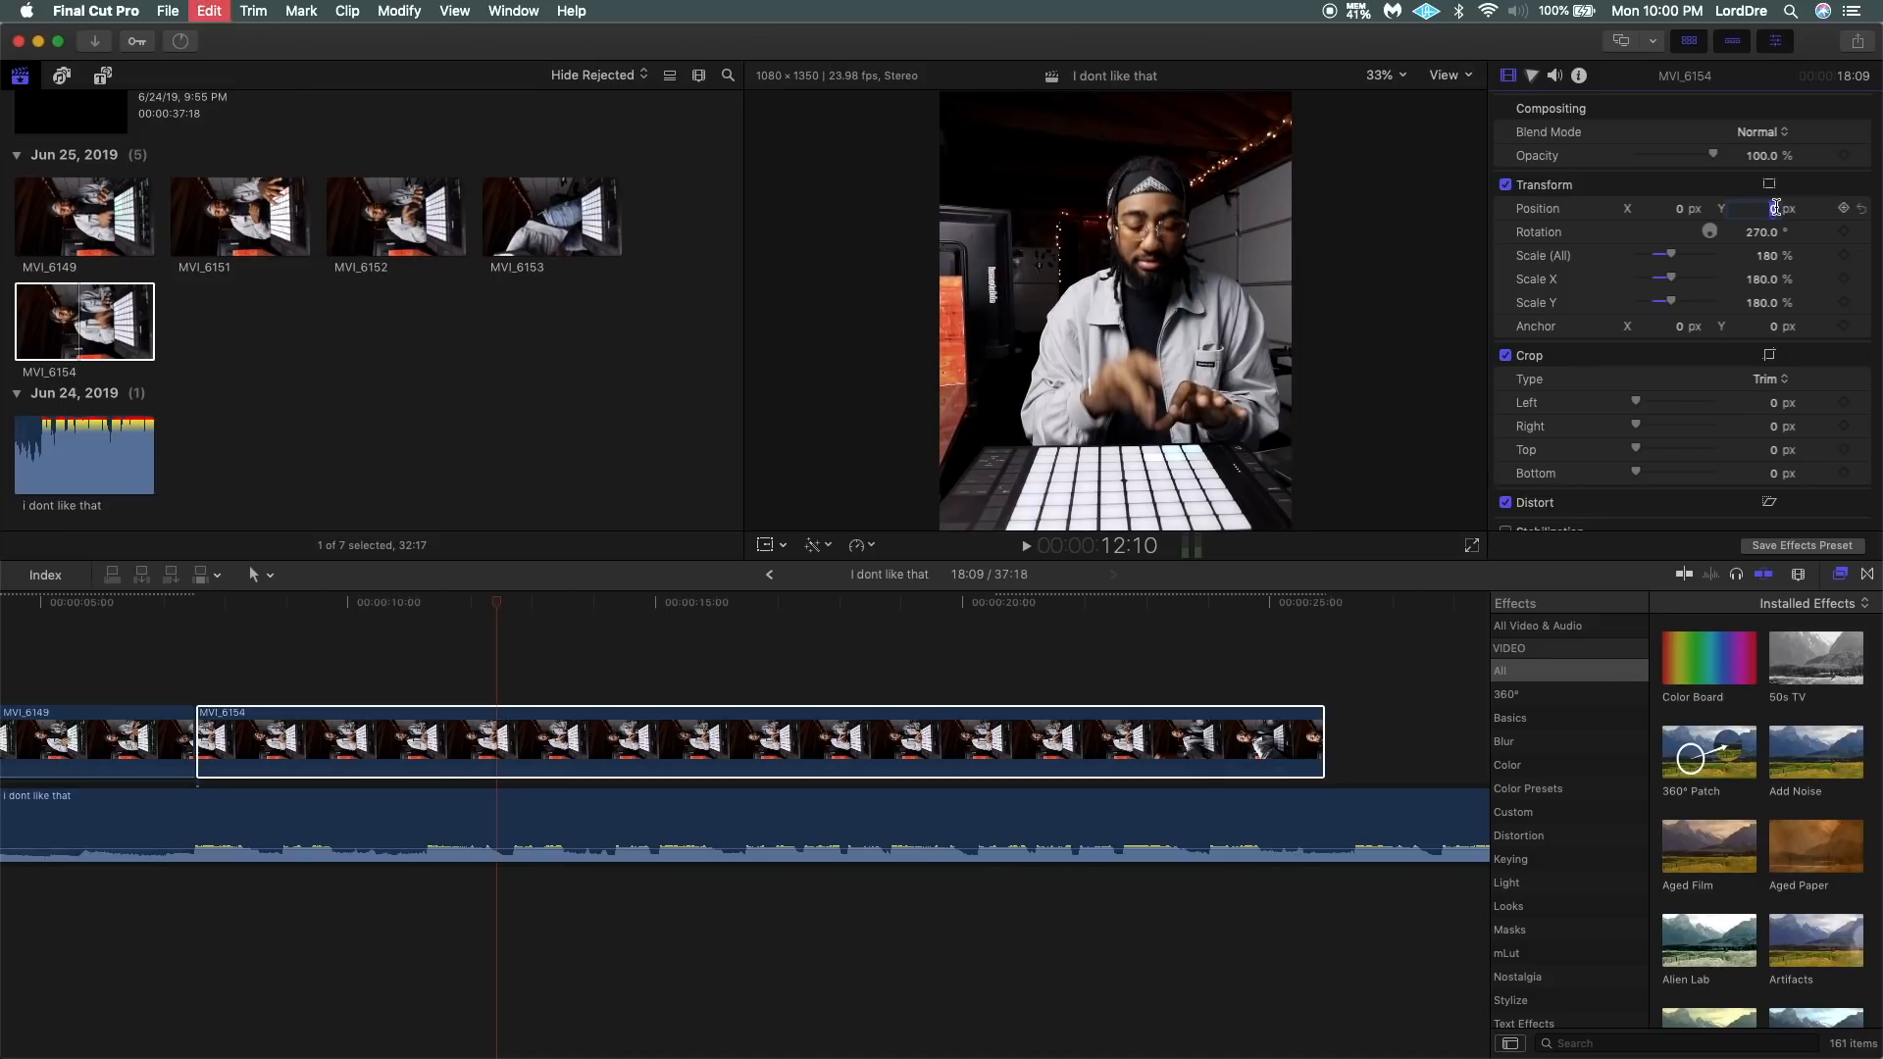
pyautogui.press('Return')
pyautogui.click(127, 676)
pyautogui.press('space')
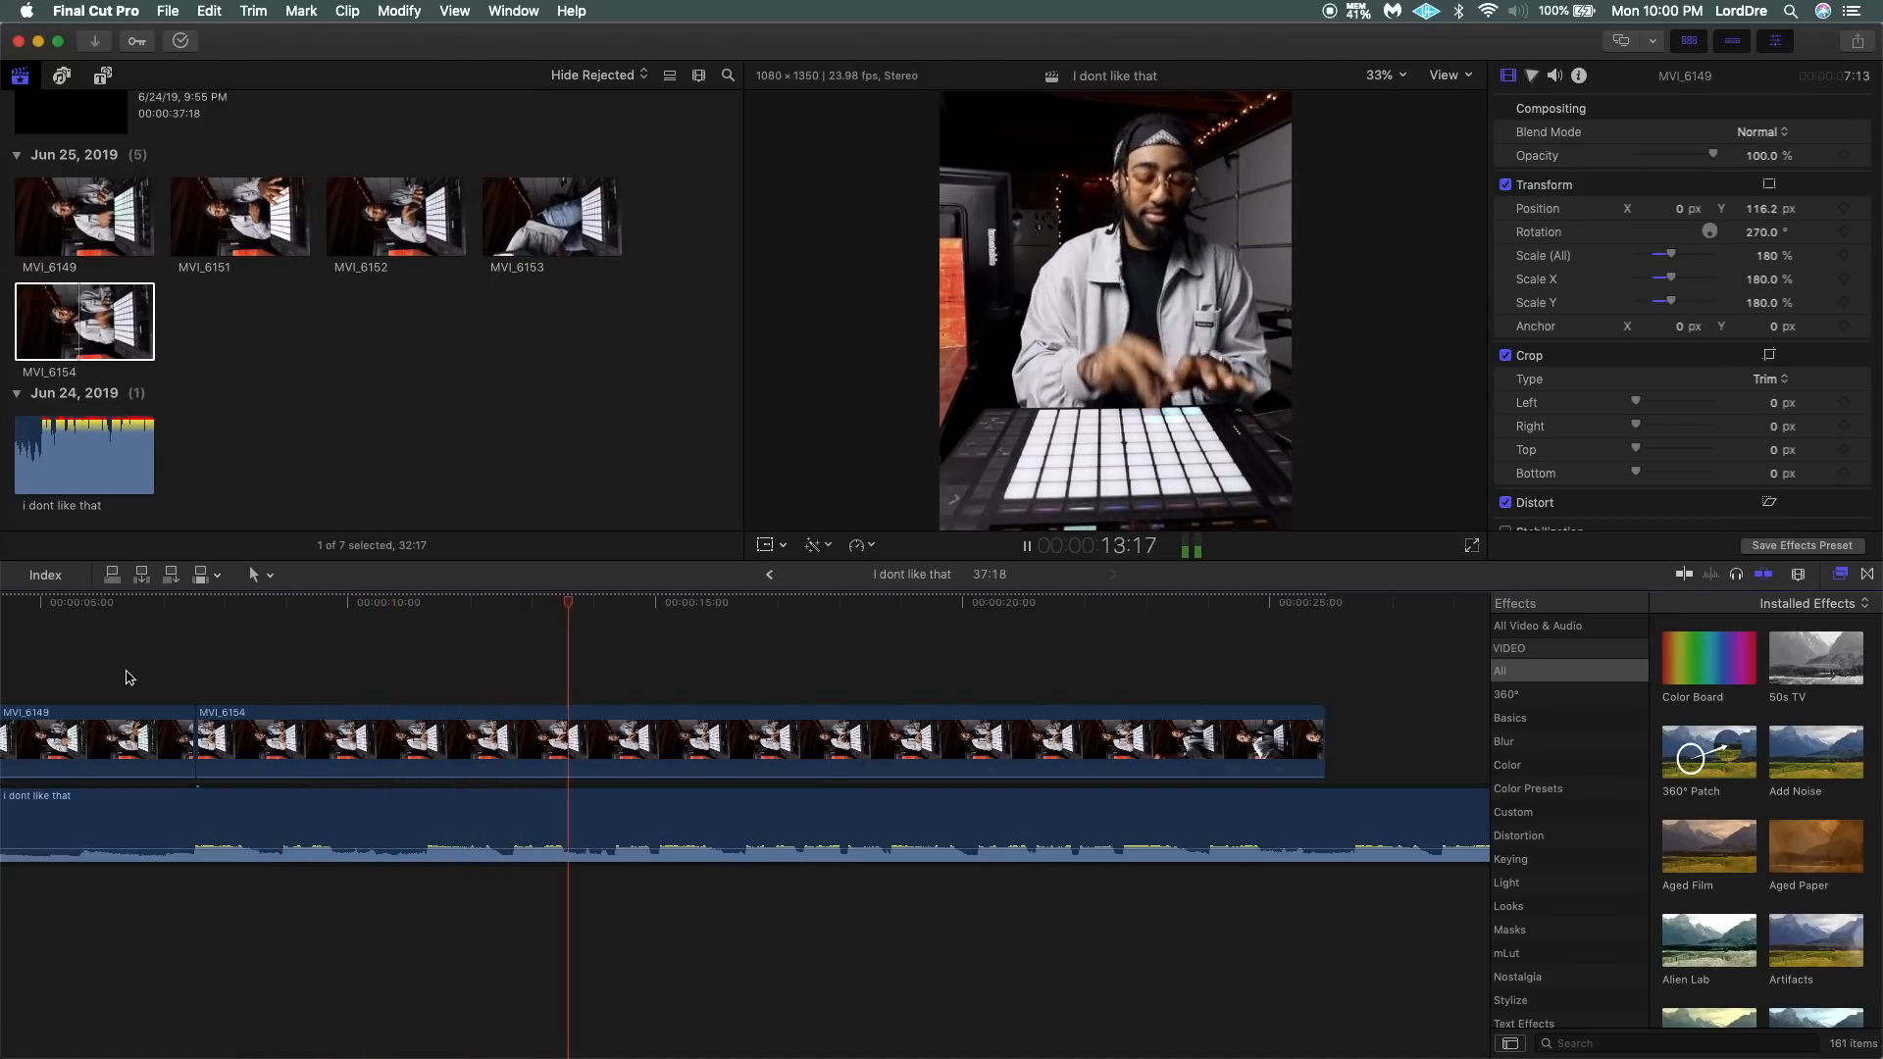
pyautogui.press('space')
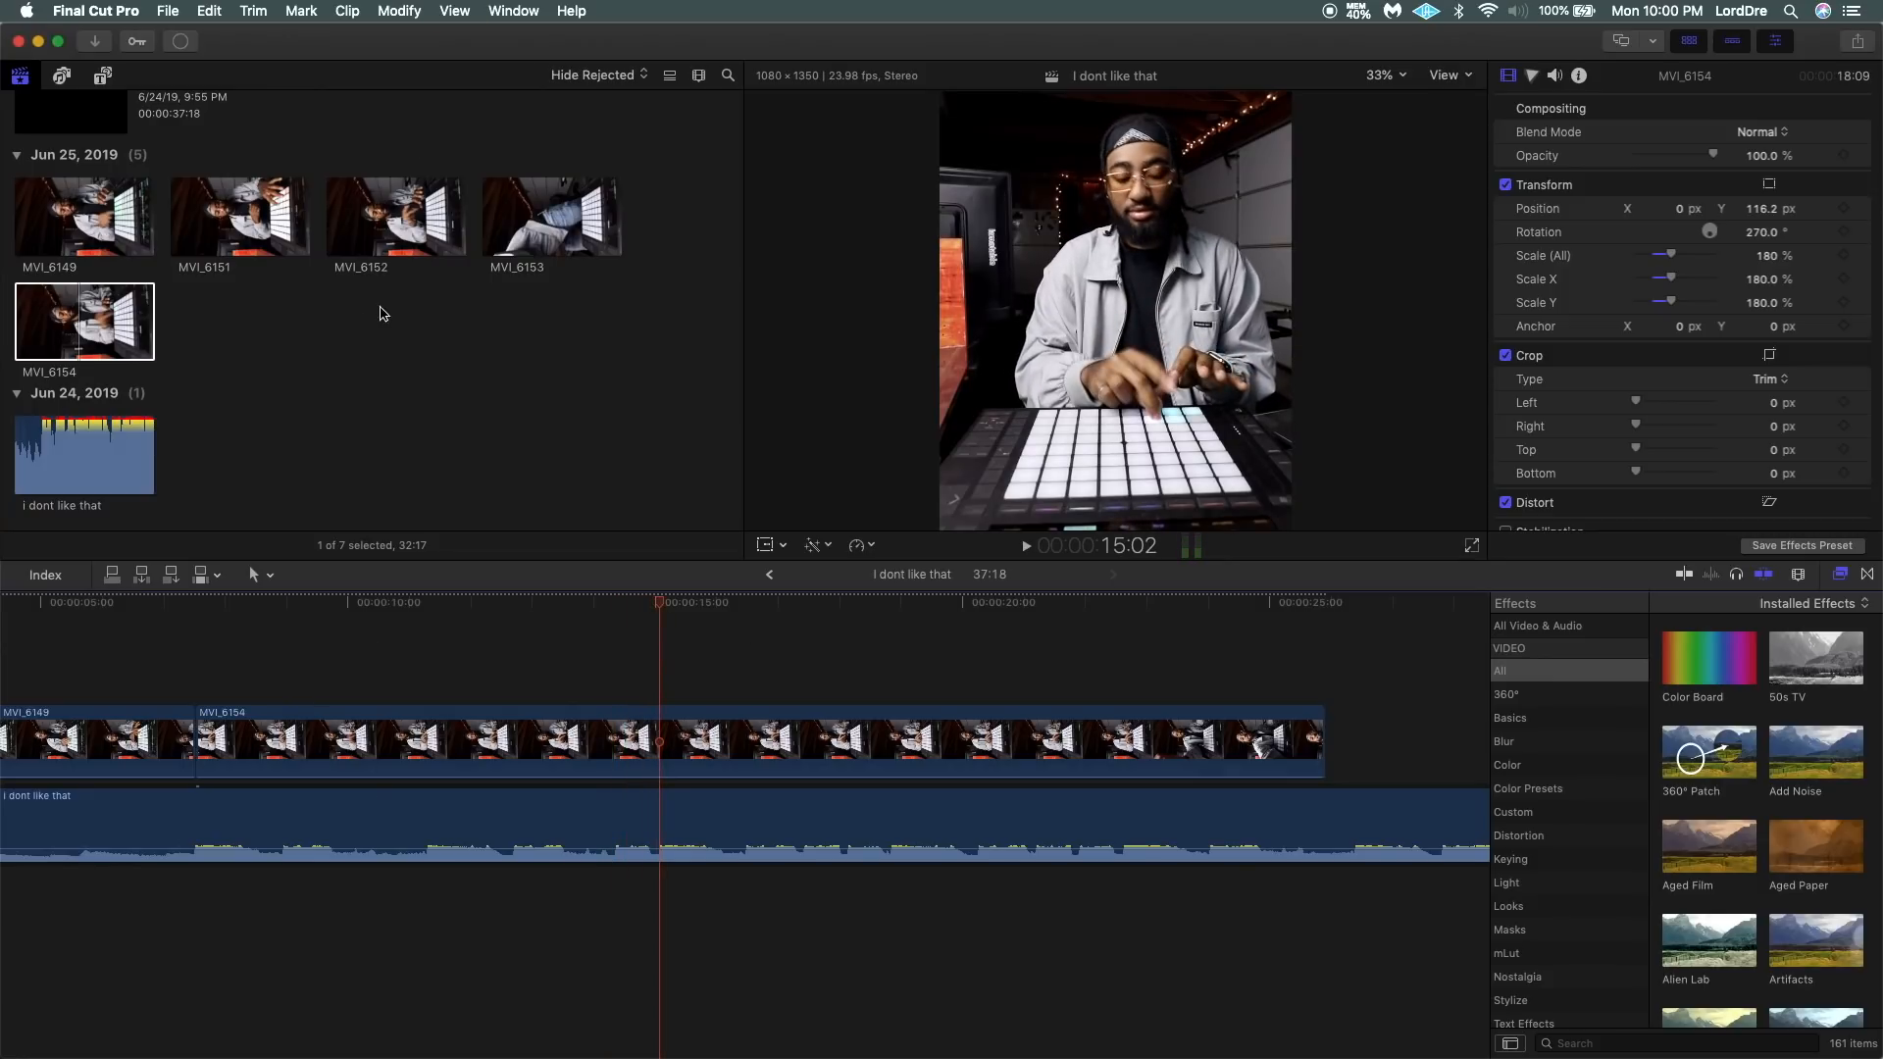
# Trim the ends of MVI_6156 and MVI_6154 back to the point where MVI_6151 starts.
pyautogui.click(199, 222)
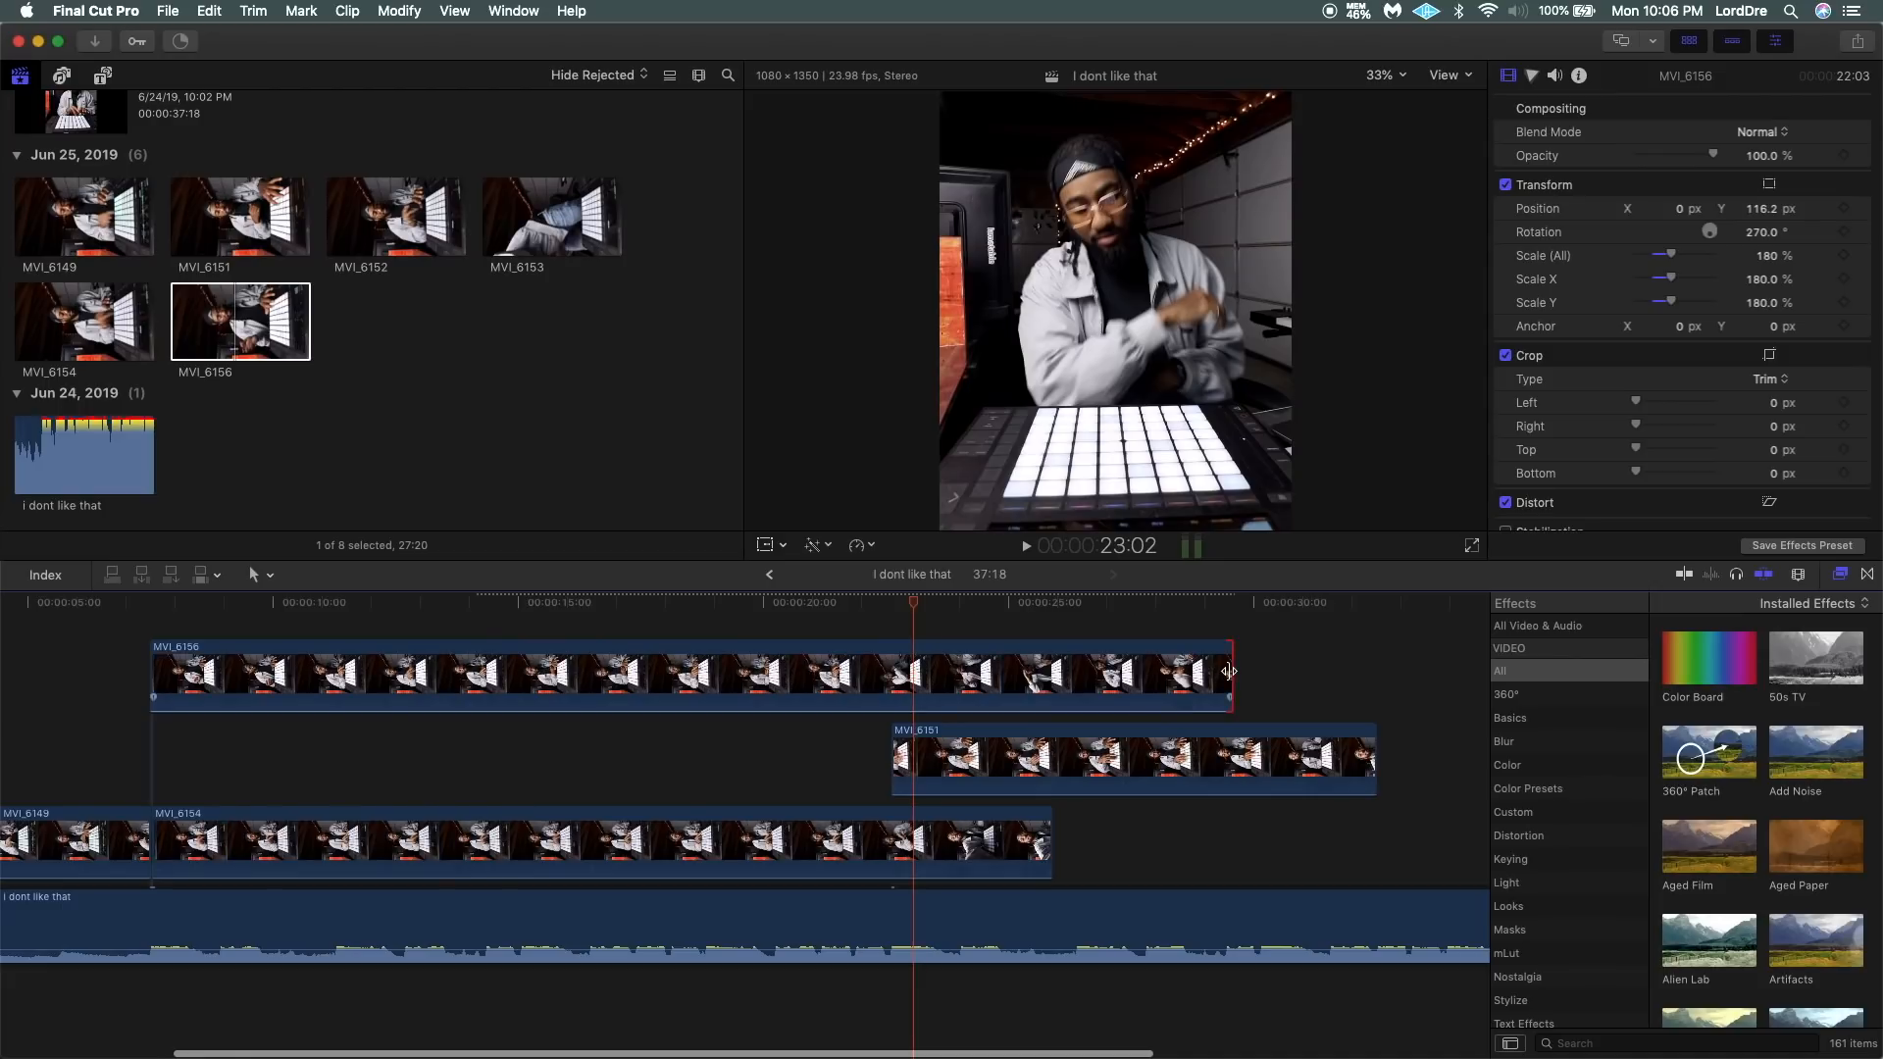
pyautogui.moveTo(1229, 671); pyautogui.dragTo(888, 671)
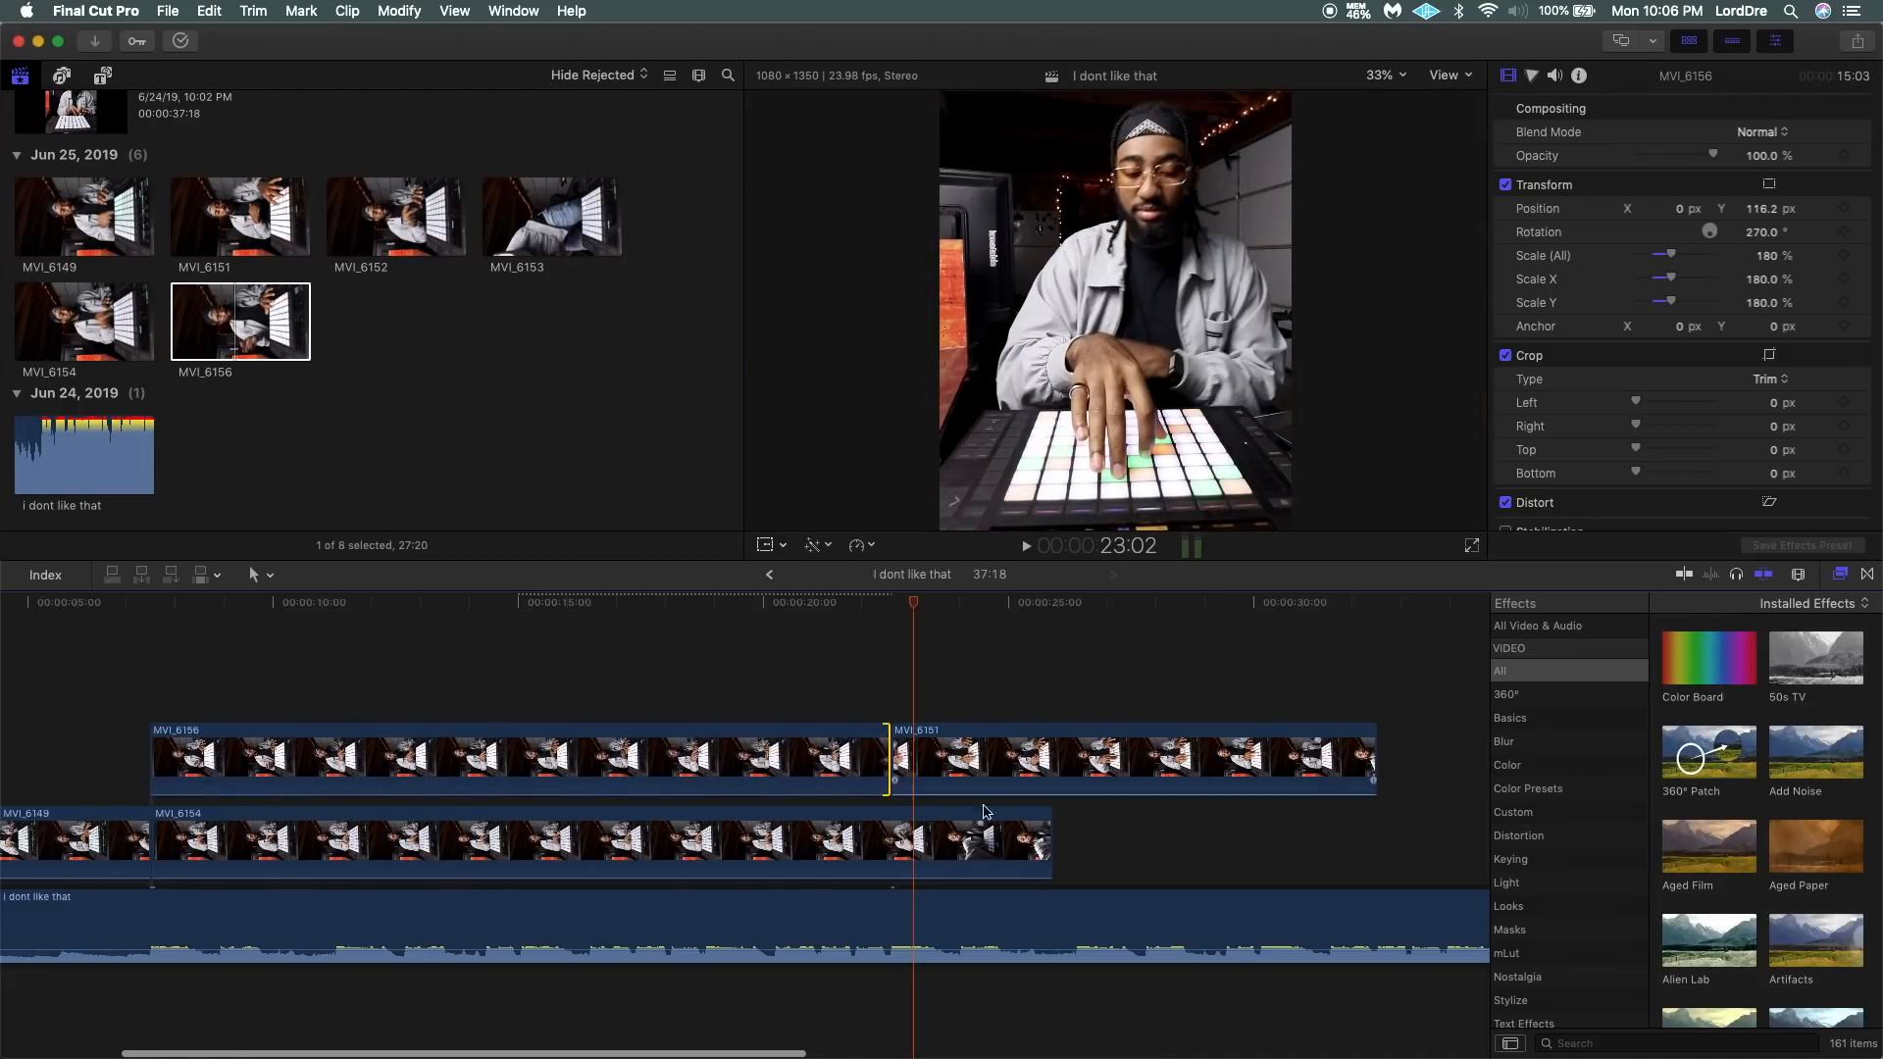
pyautogui.moveTo(1048, 835); pyautogui.dragTo(888, 834)
pyautogui.hscroll(-5, 468, 839)
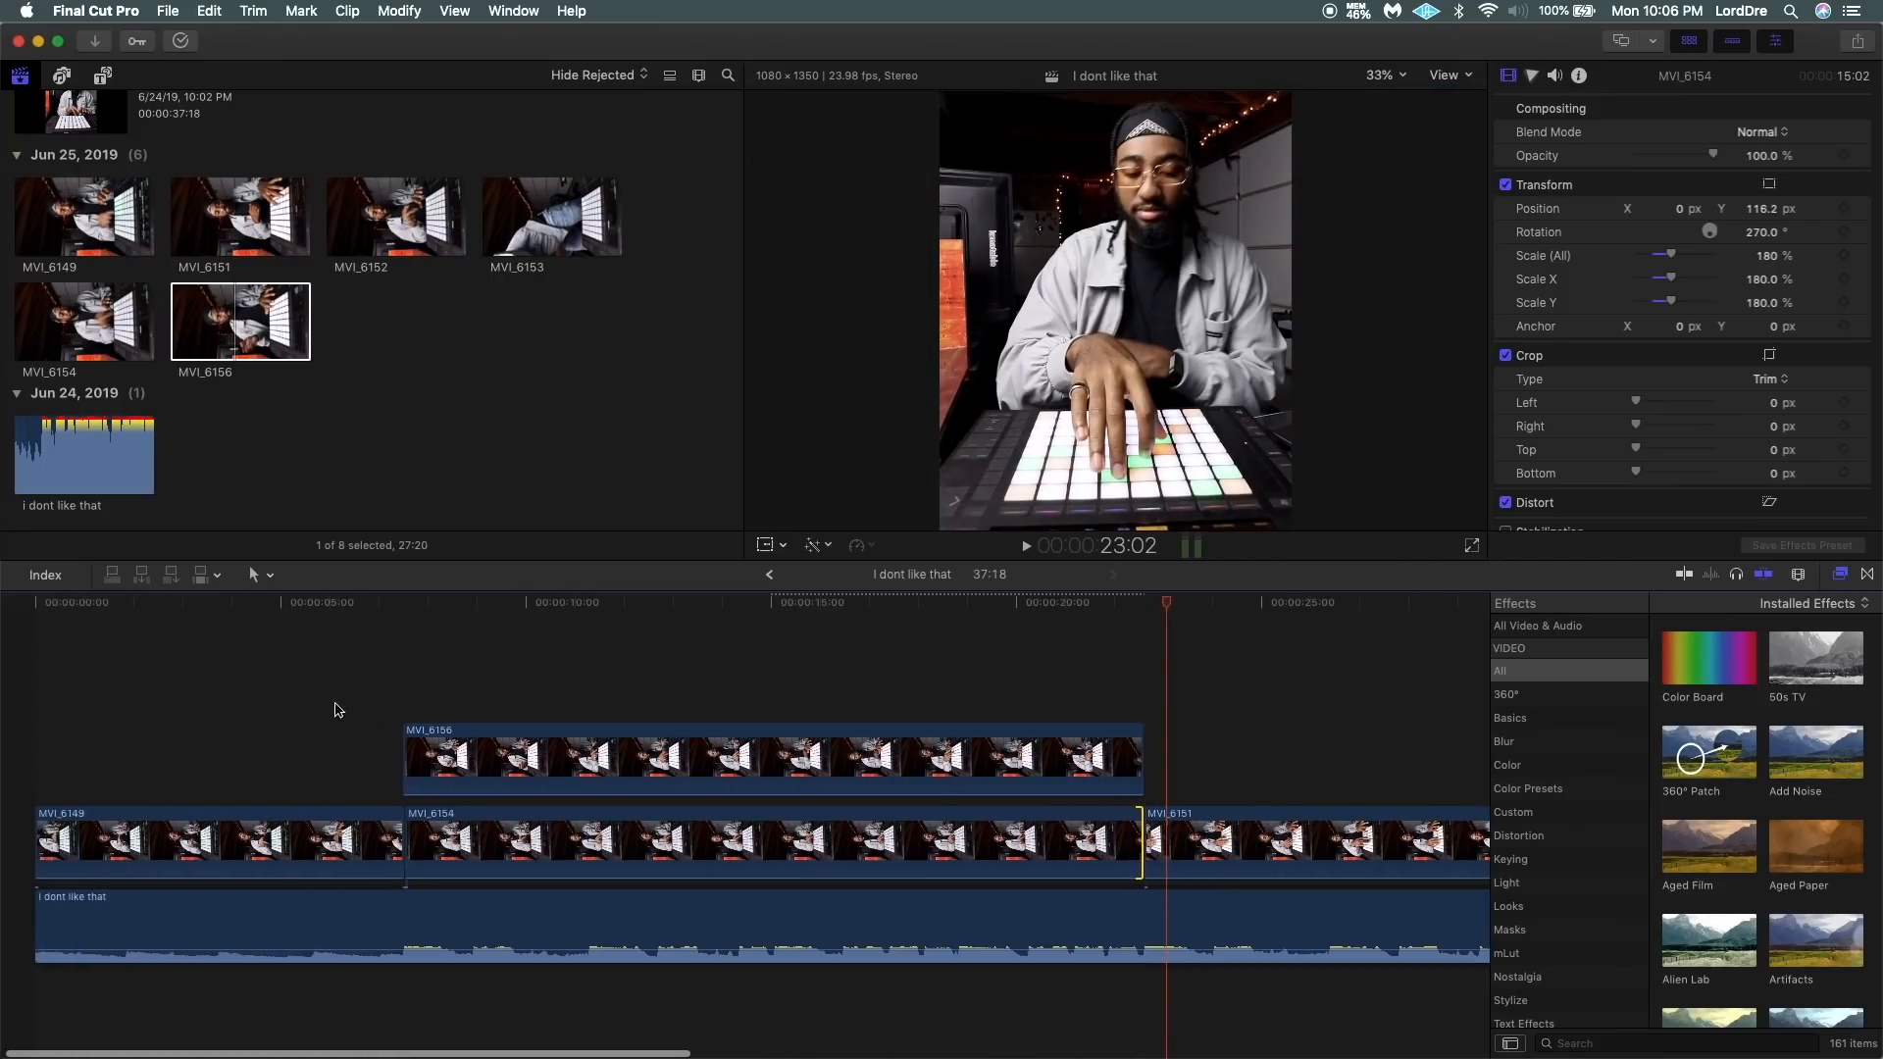
# Trim the start of MVI_6156 so it lines up with the cut between MVI_6149 and MVI_6154.
pyautogui.click(380, 719)
pyautogui.press('super+equal')
pyautogui.press('super+equal')
pyautogui.press('super+equal')
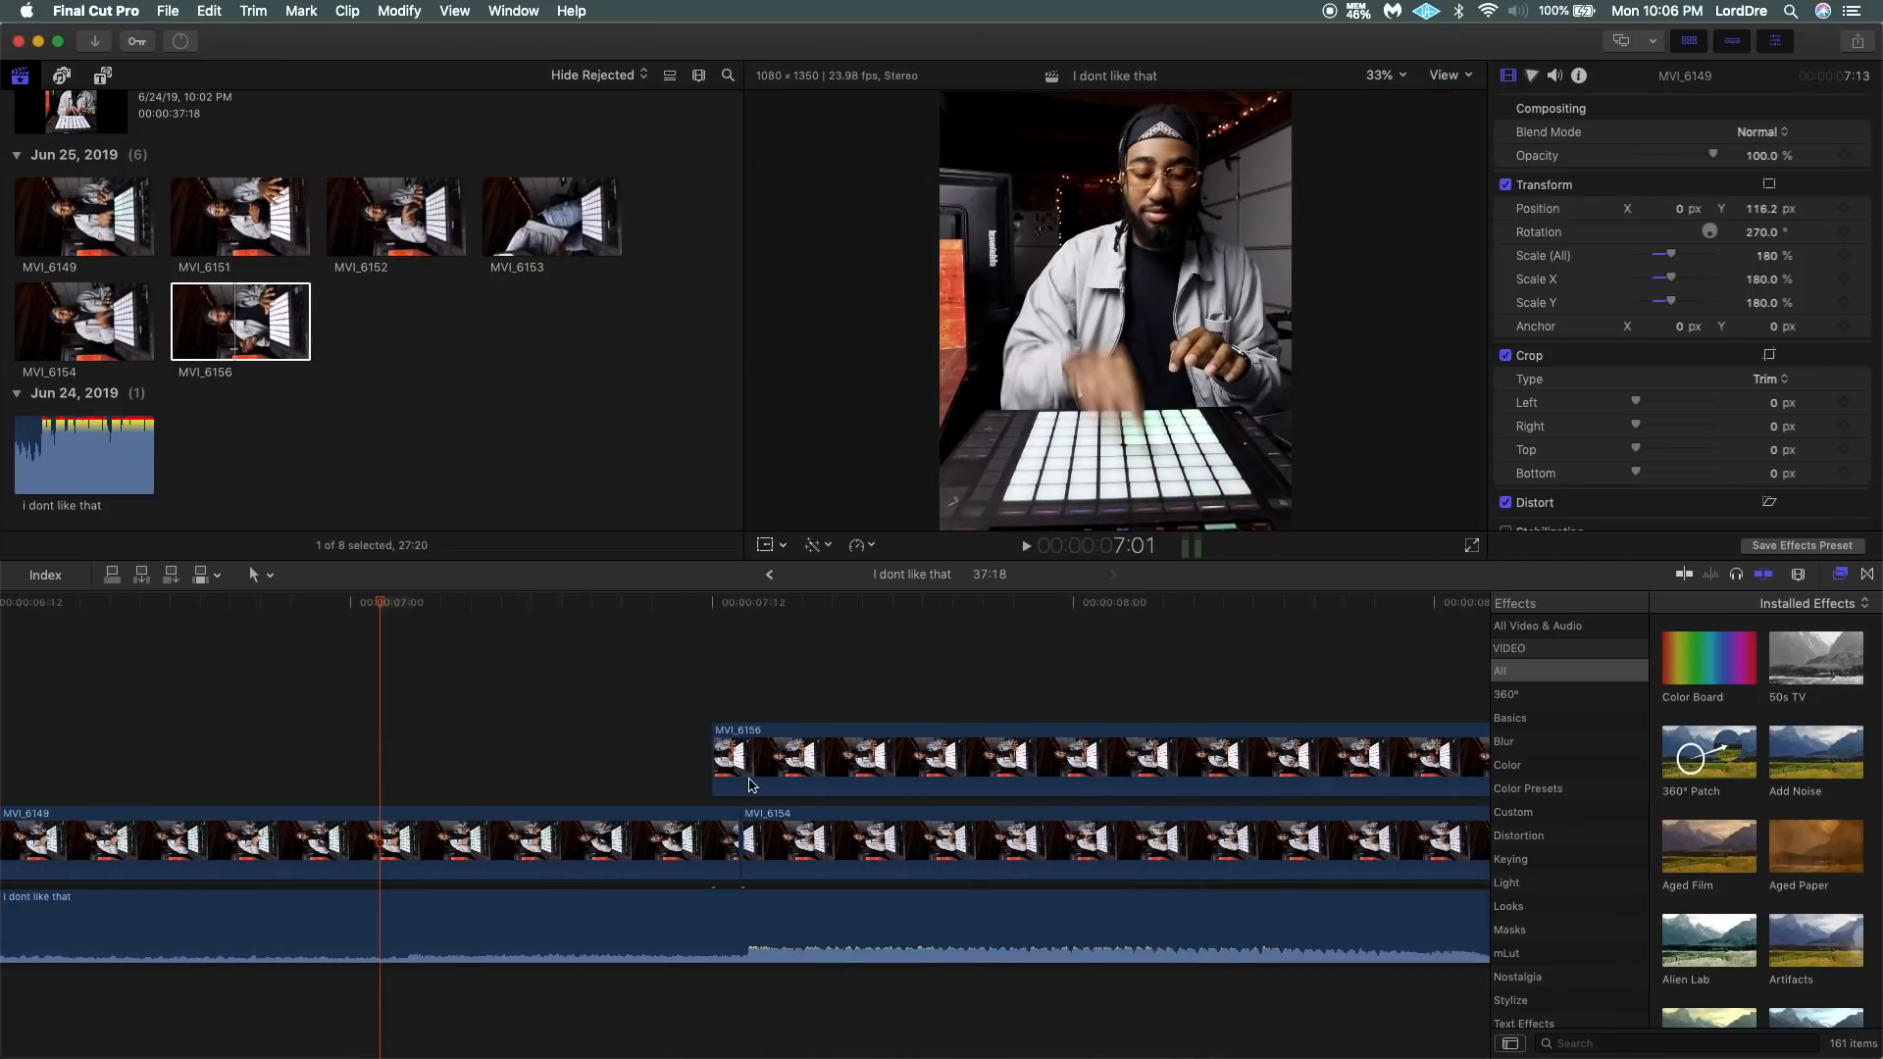
pyautogui.press('space')
# Play from the end of MVI_6149 into MVI_6156 to check the cut and its sync with the beat.
pyautogui.press('space')
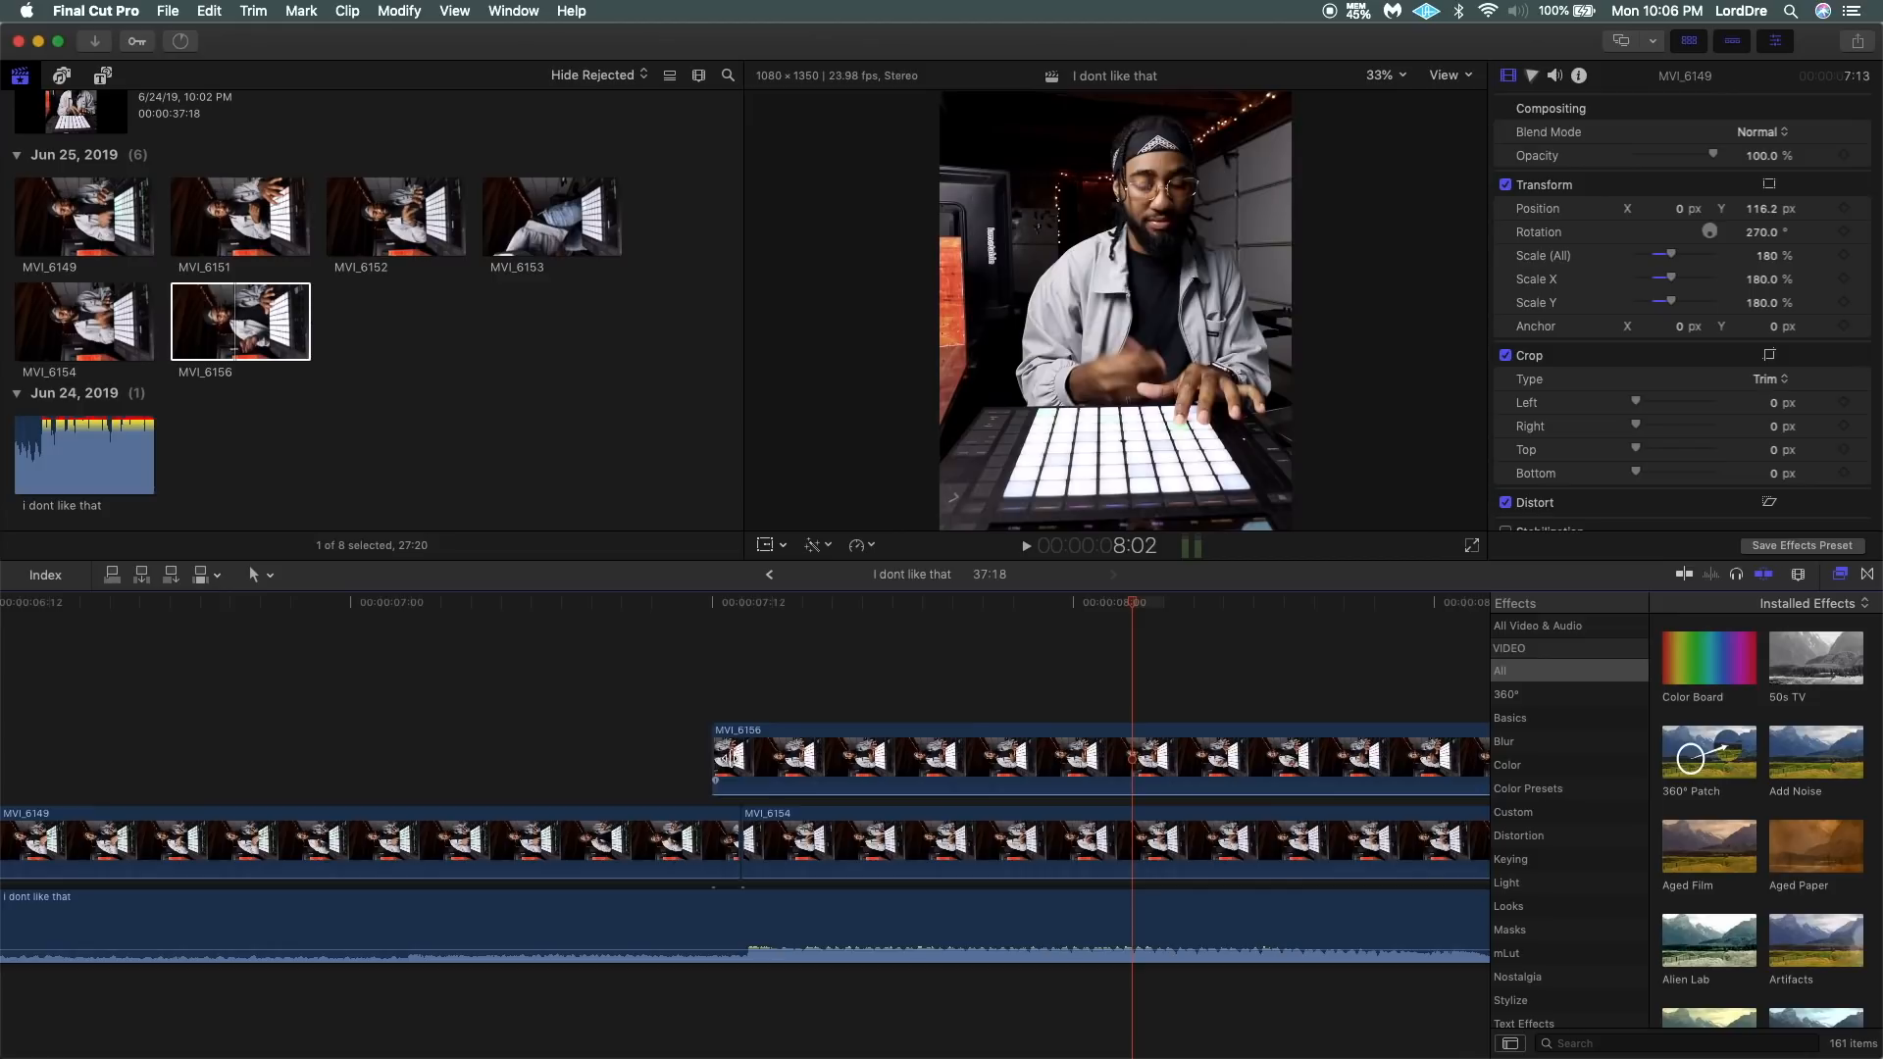
pyautogui.moveTo(731, 758); pyautogui.dragTo(757, 758)
pyautogui.press('space')
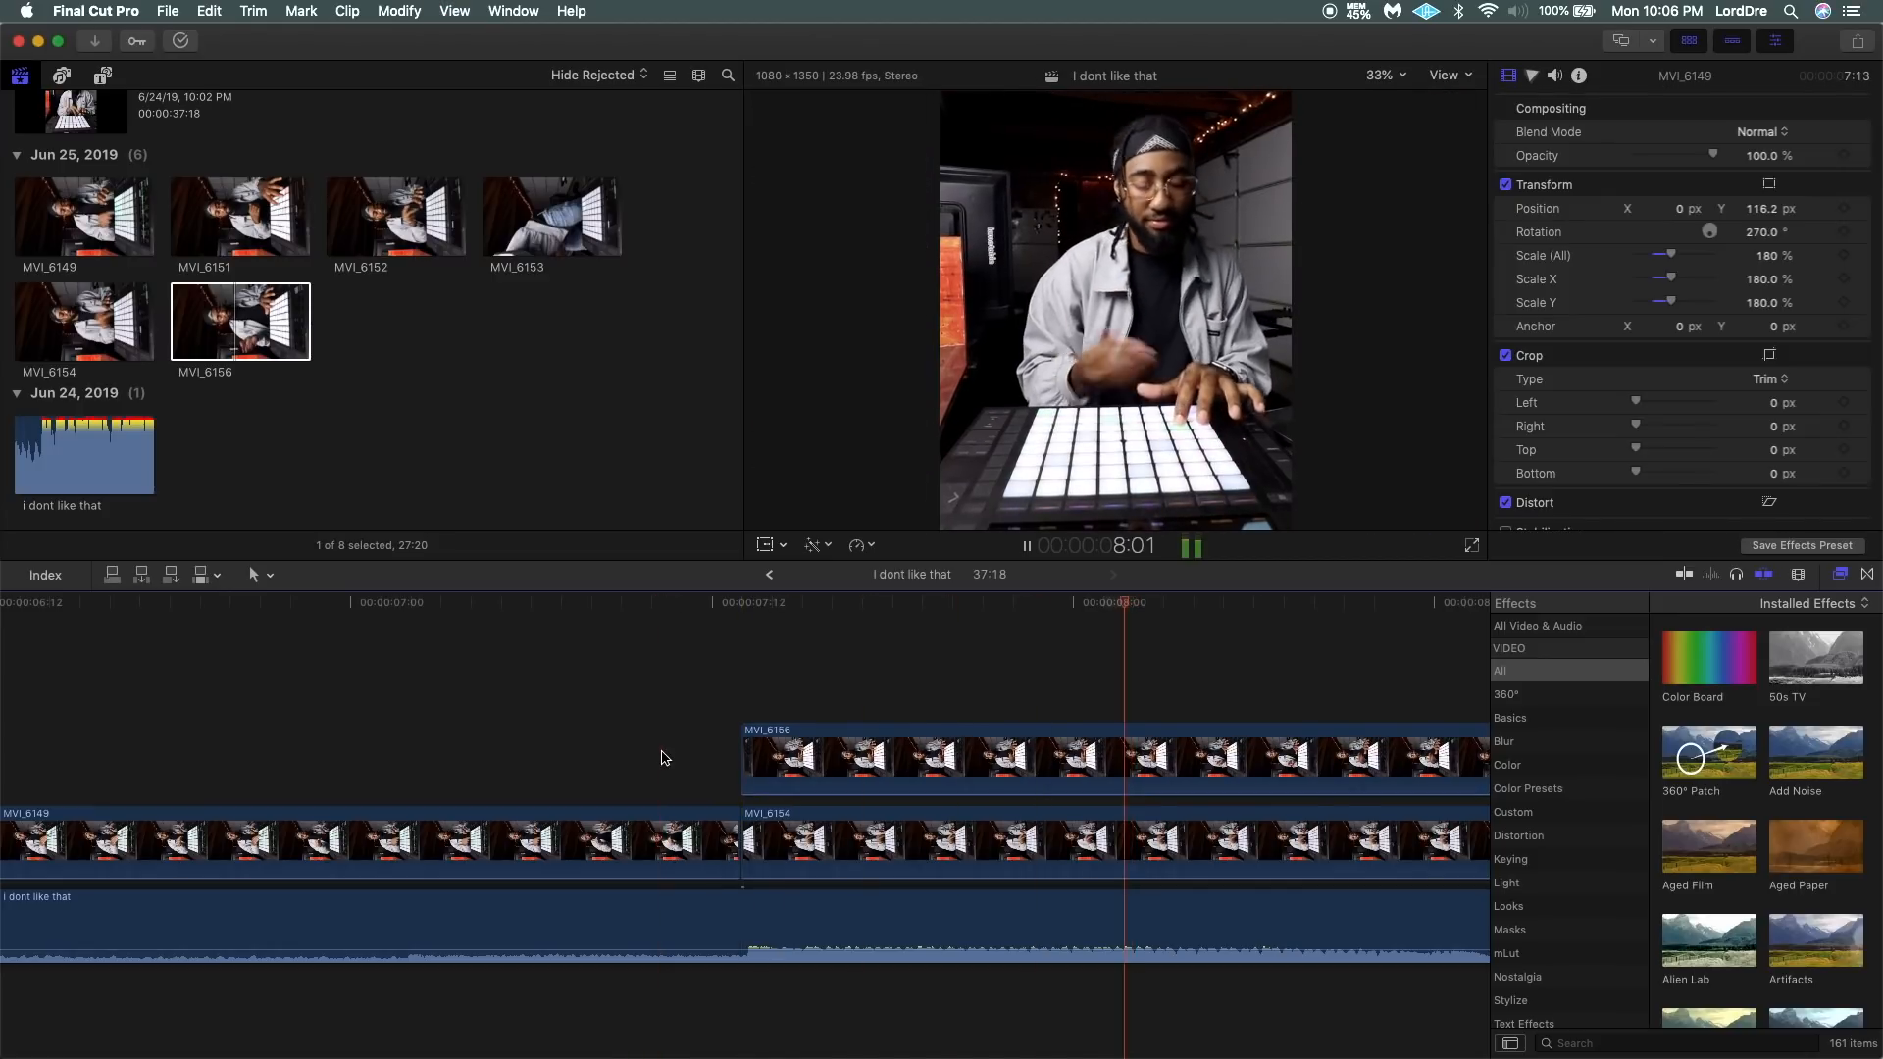
pyautogui.hscroll(4, 659, 758)
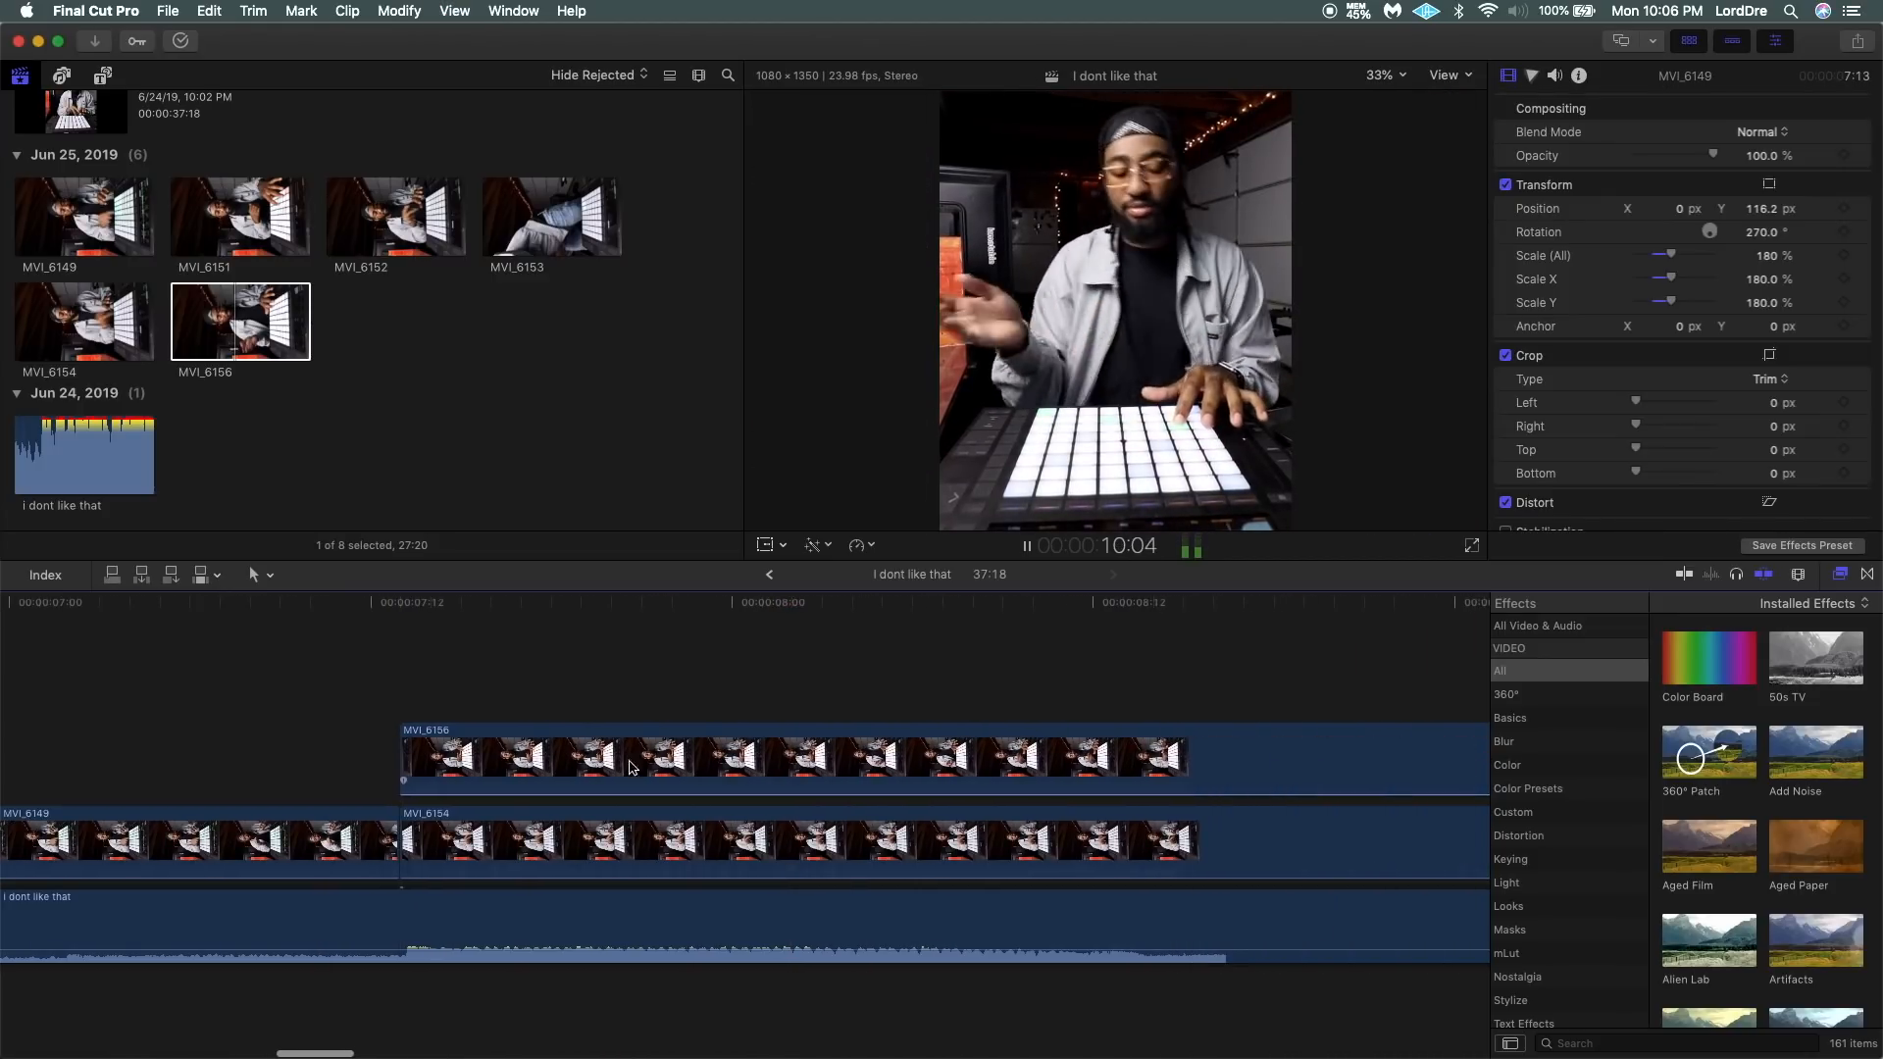
pyautogui.press('space')
pyautogui.hscroll(4, 373, 758)
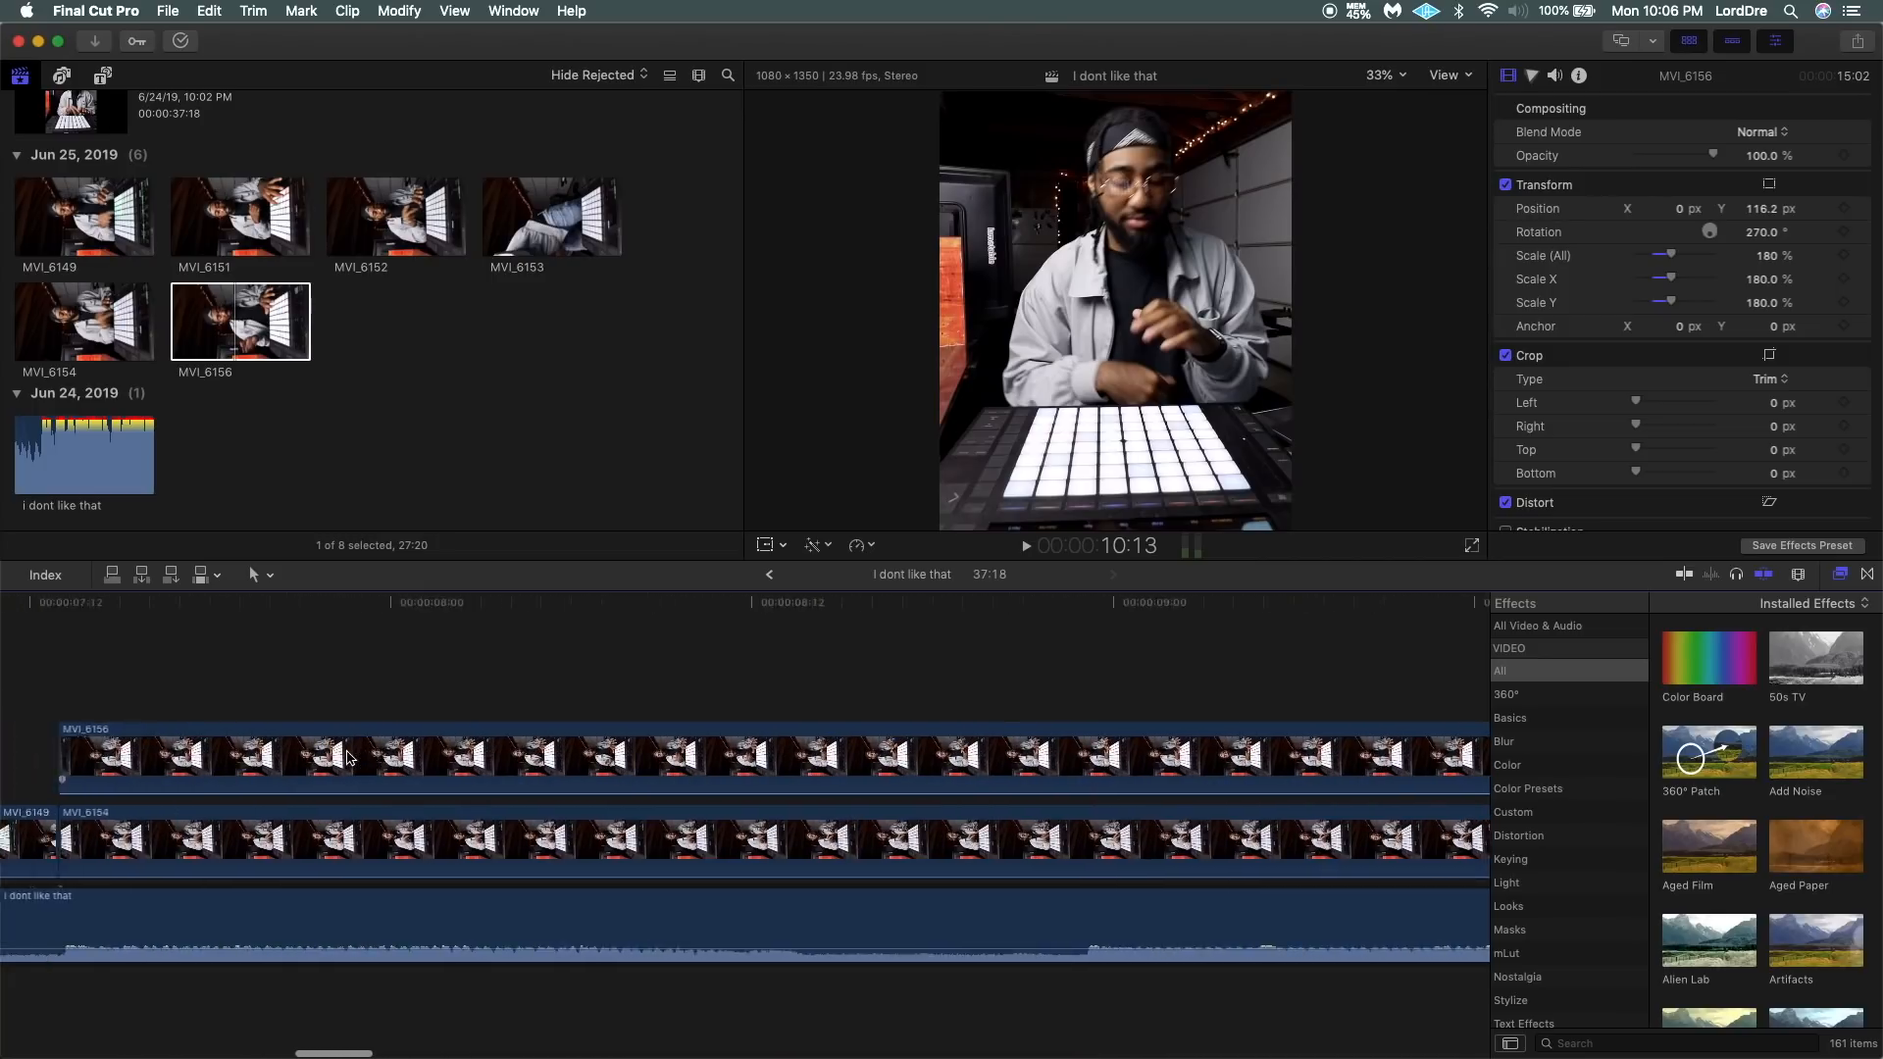
pyautogui.hscroll(-3, 349, 758)
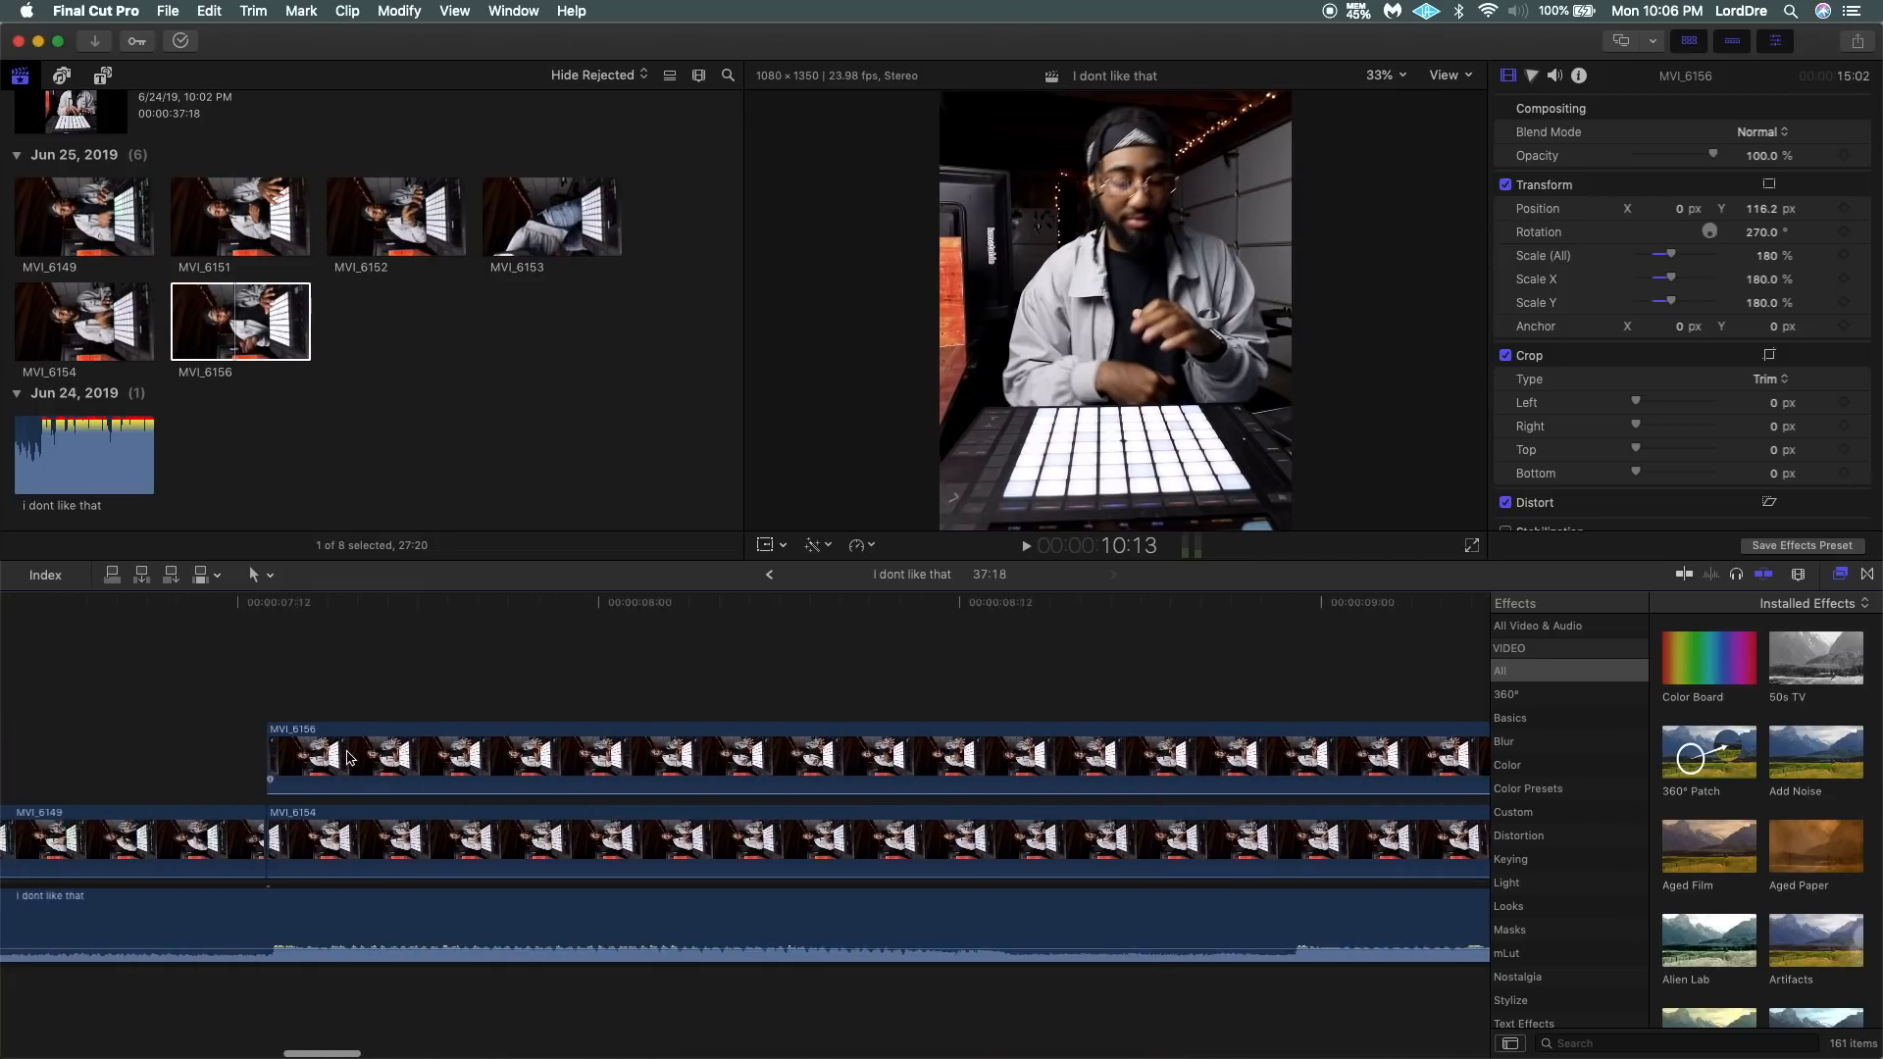
pyautogui.click(204, 744)
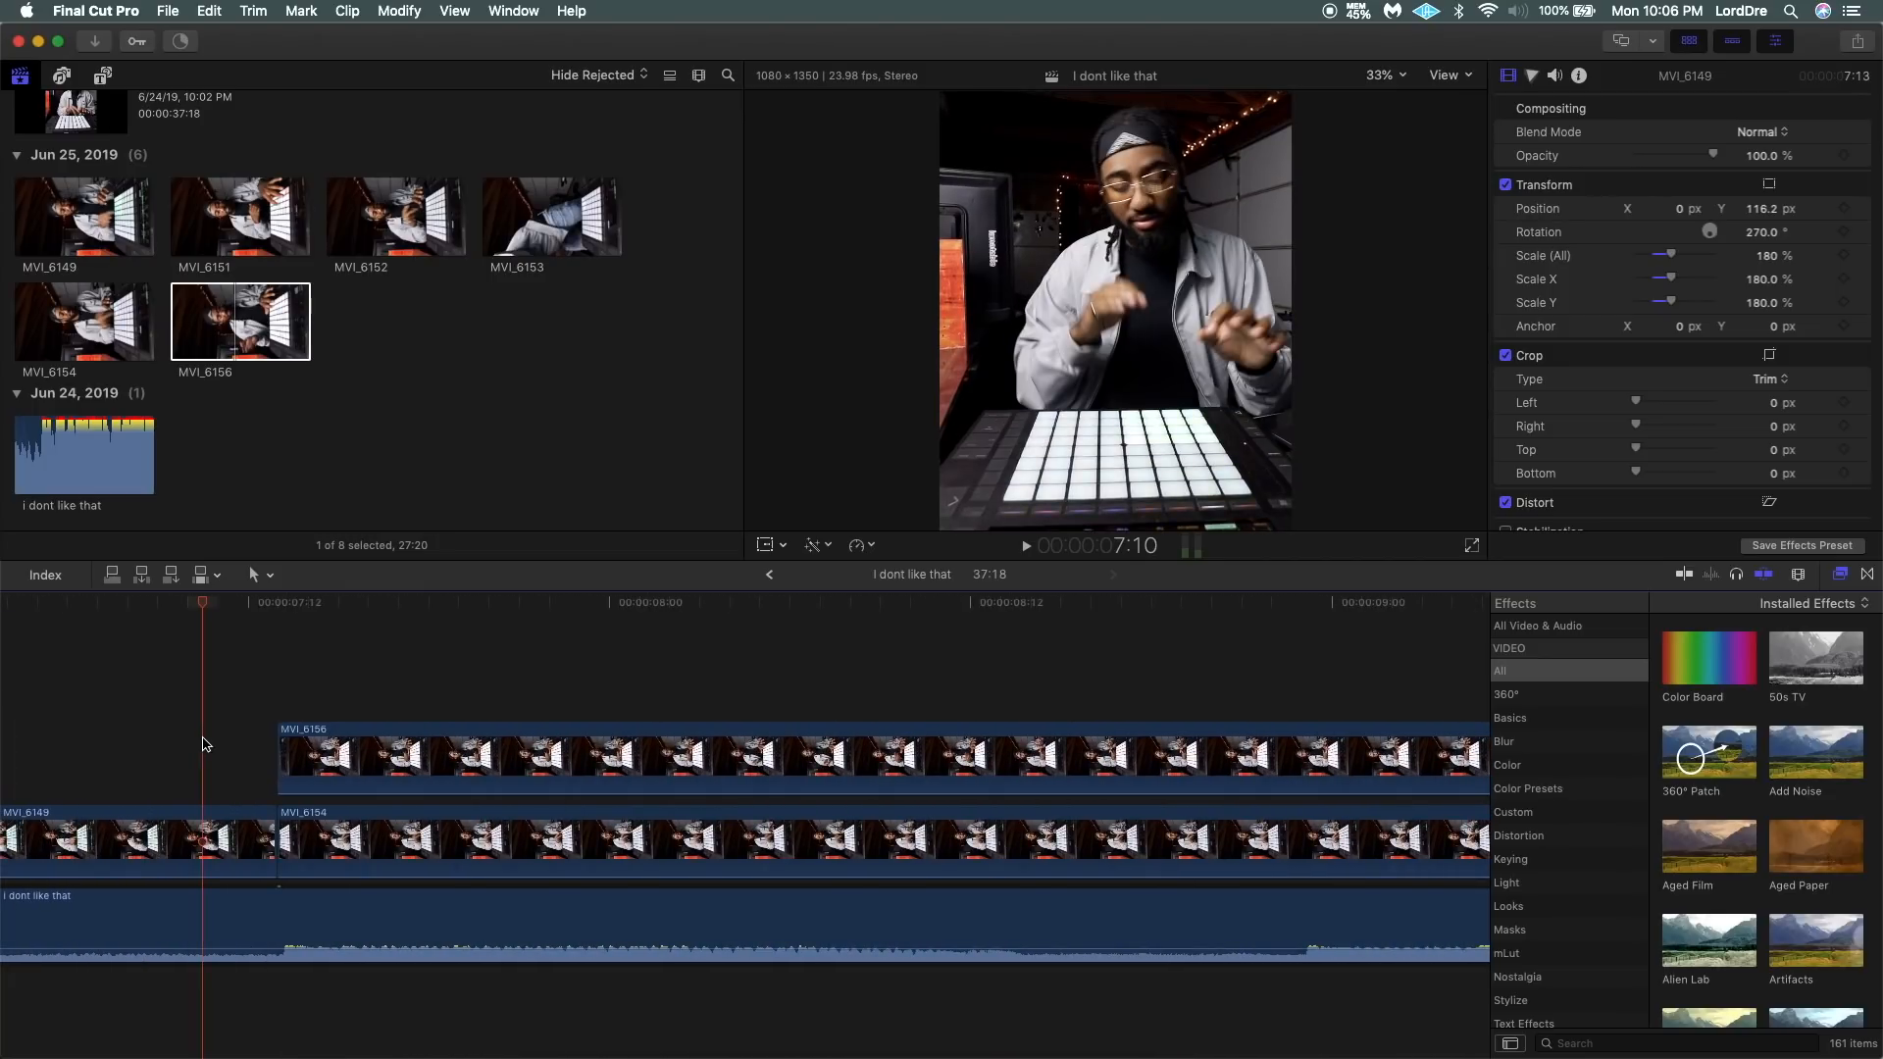
pyautogui.click(345, 755)
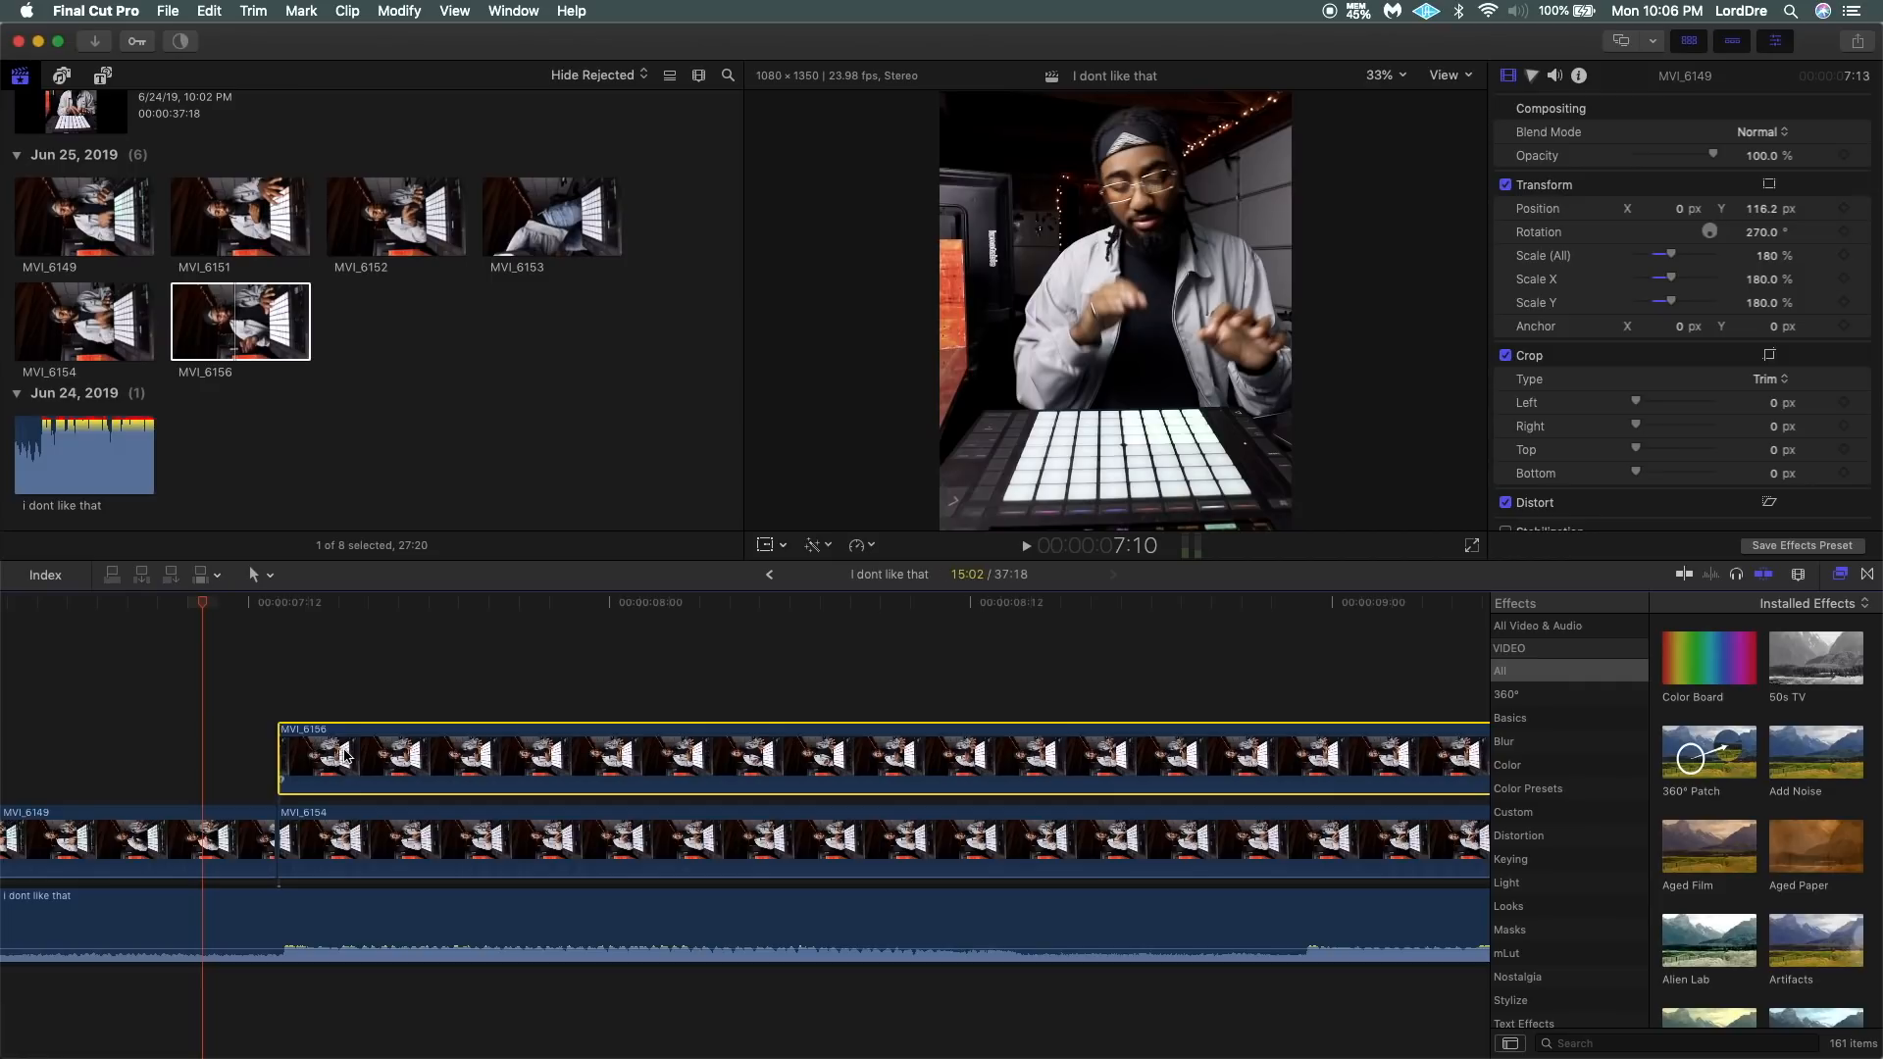
pyautogui.click(256, 743)
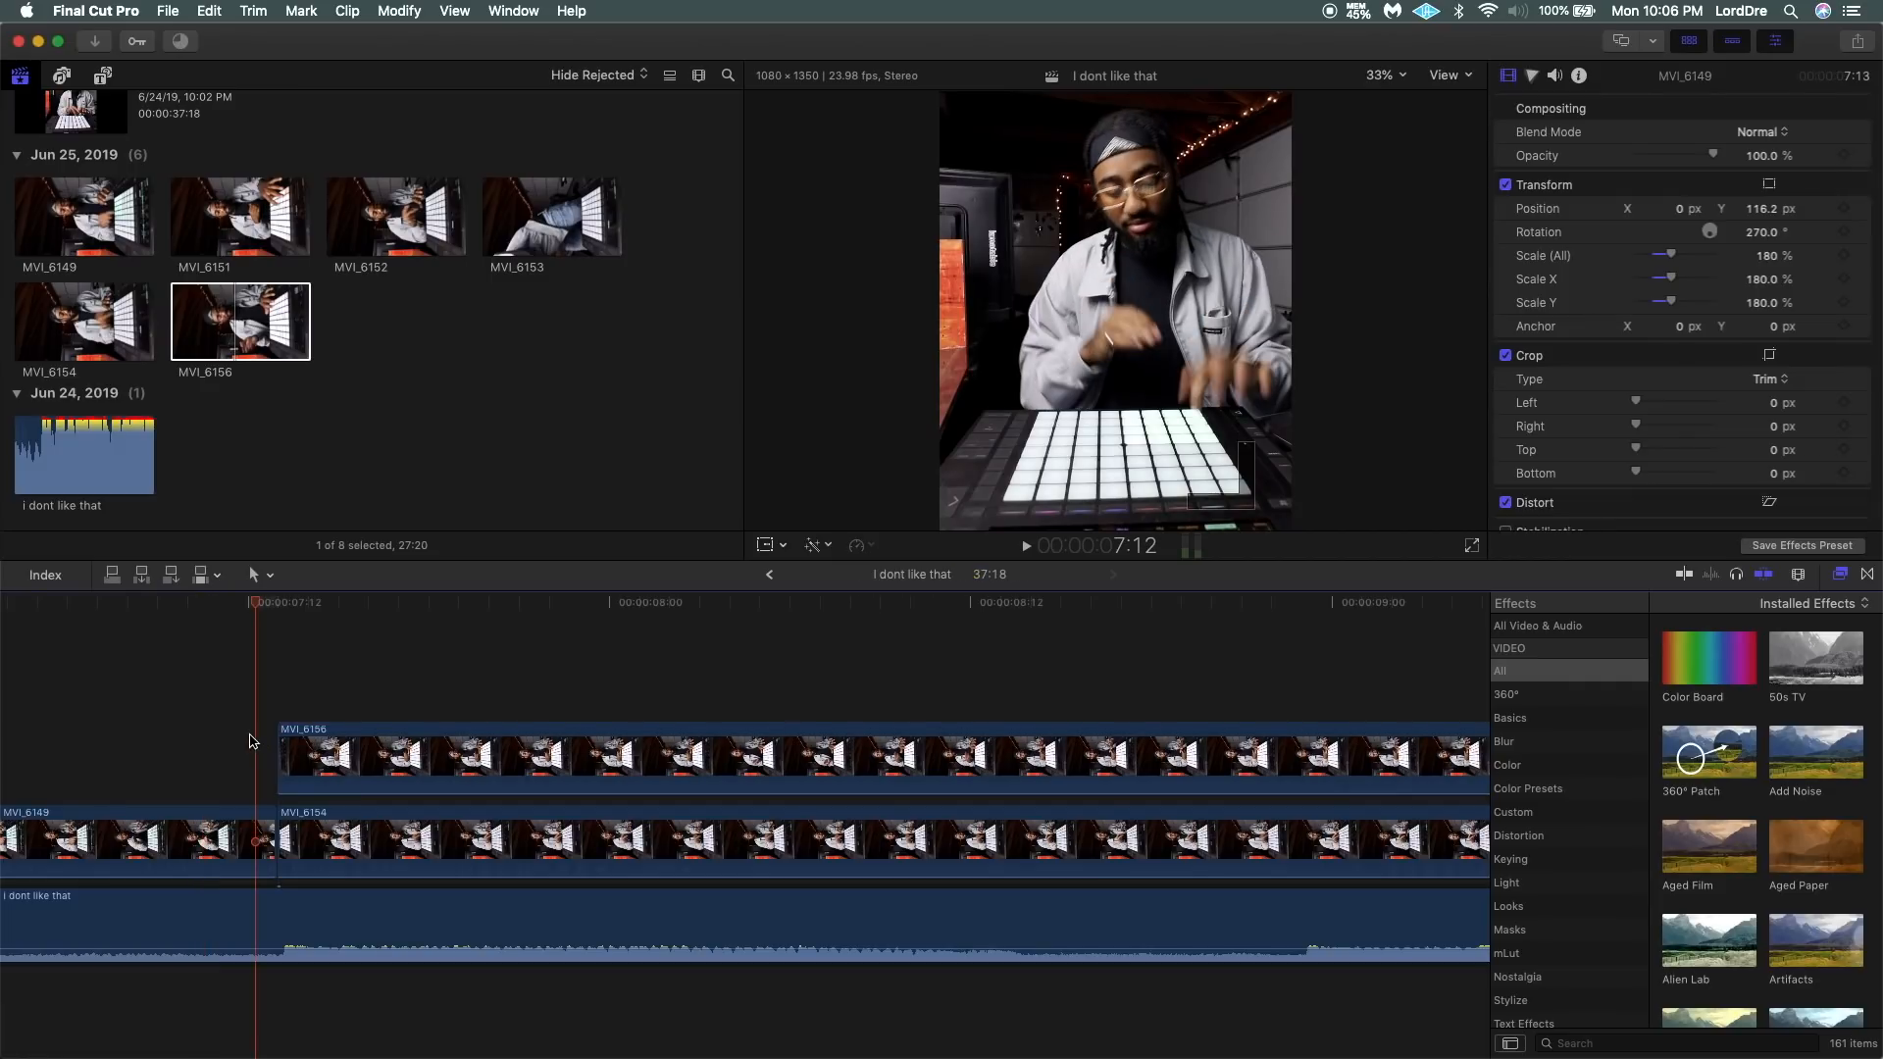
pyautogui.click(294, 752)
pyautogui.hscroll(10, 395, 756)
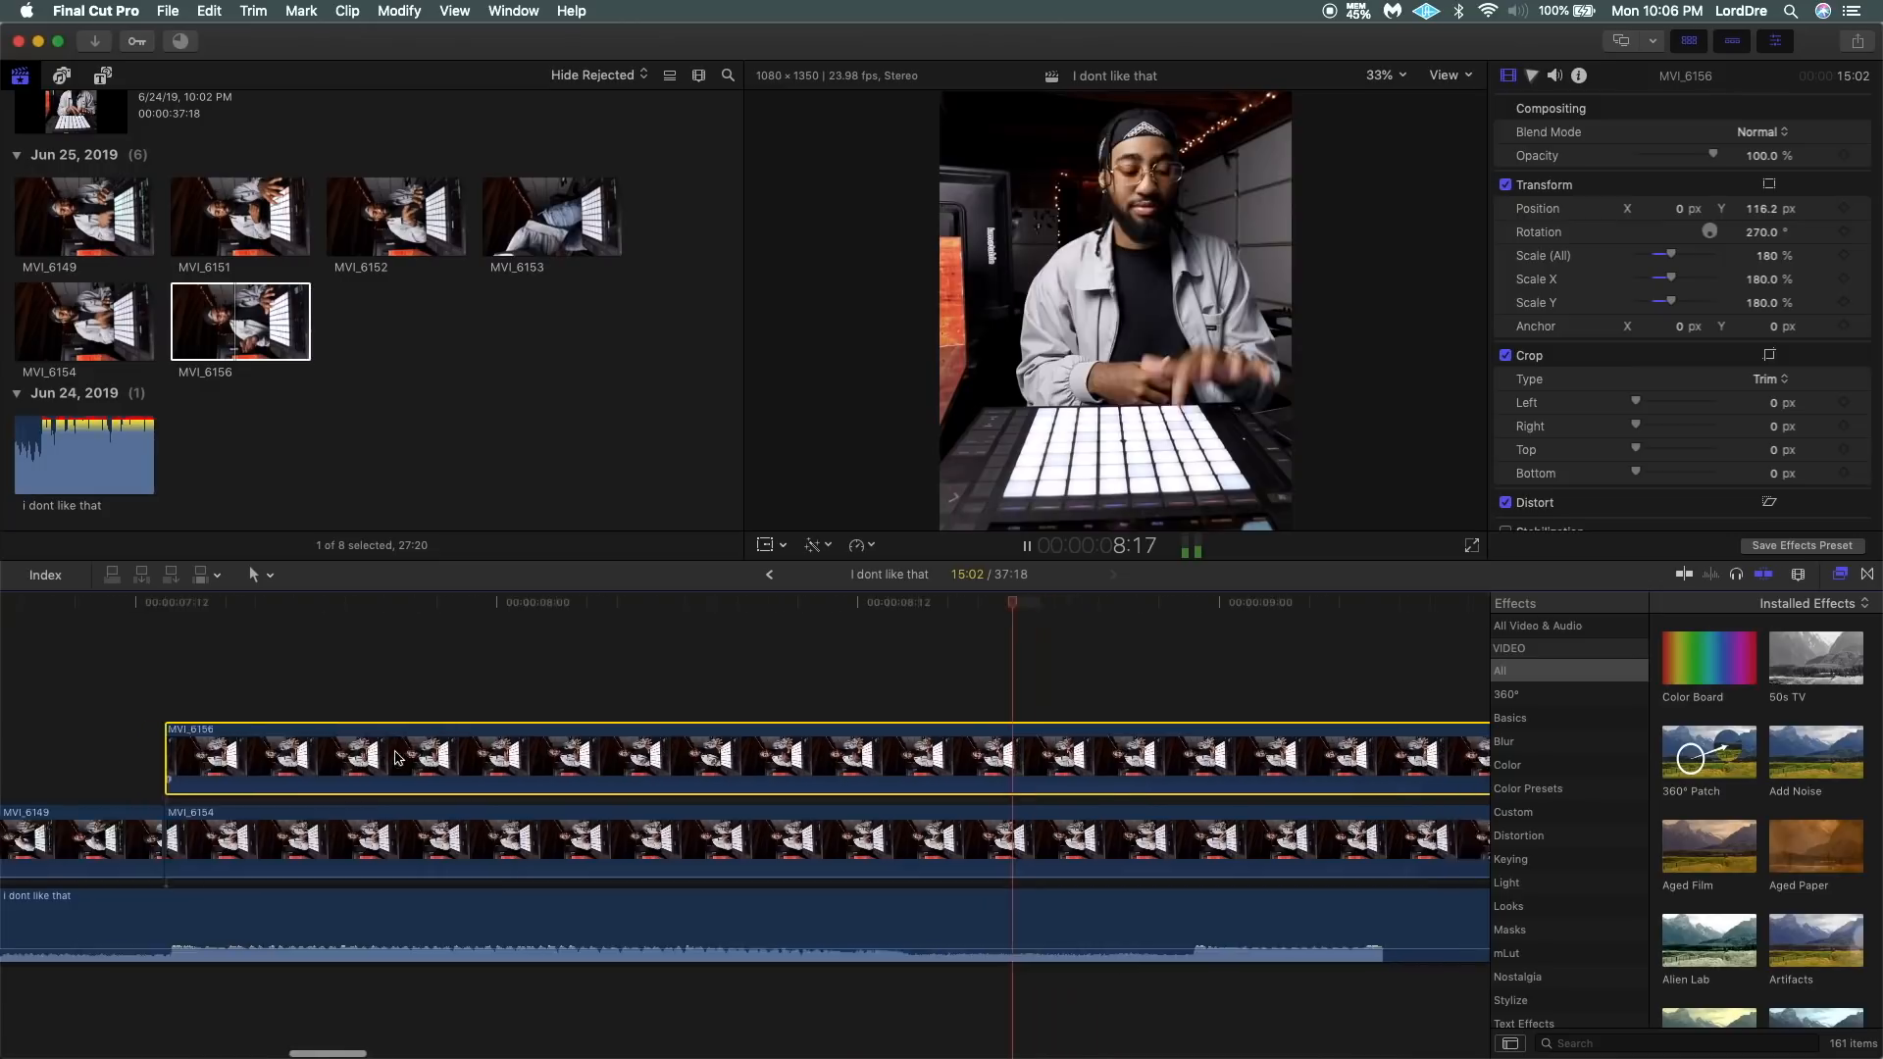
pyautogui.hscroll(7, 395, 758)
pyautogui.press('super+minus')
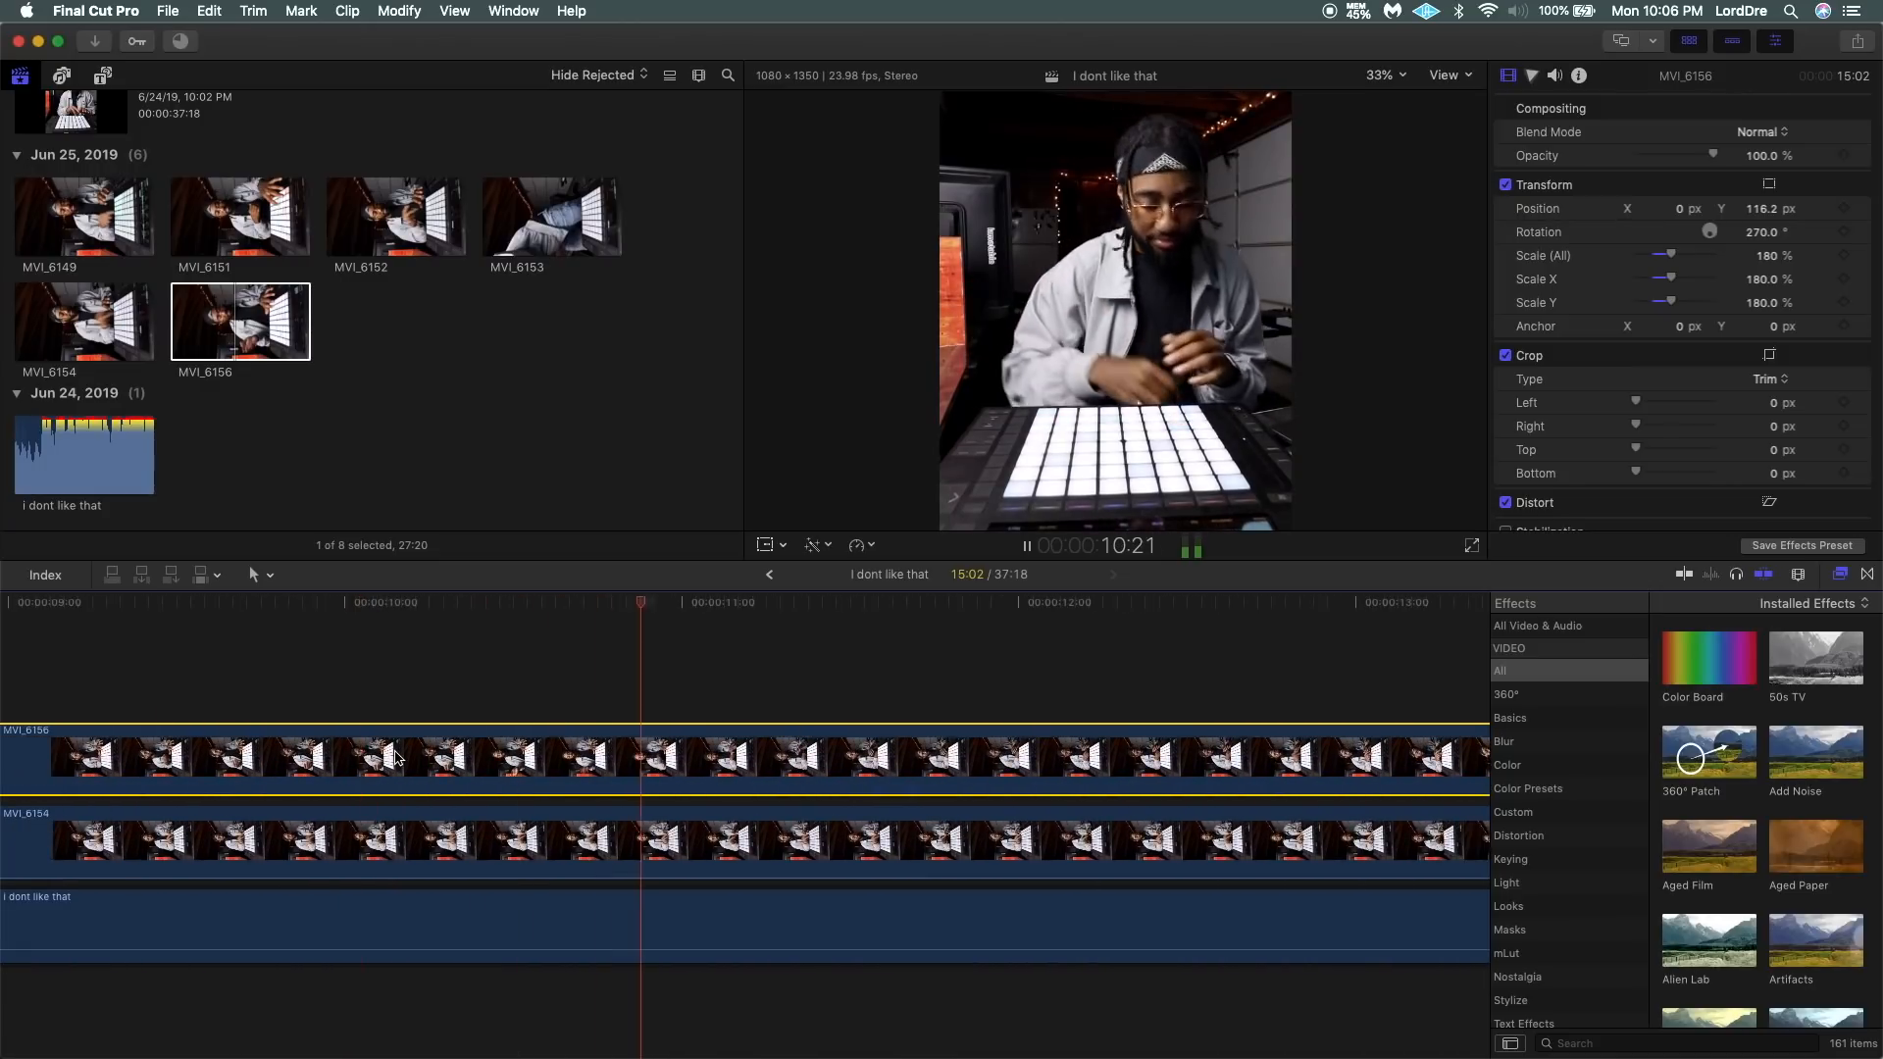
# Toggle MVI_6156 off and on during playback to compare its performance with MVI_6154 beneath it.
pyautogui.press('v')
pyautogui.hscroll(2, 396, 756)
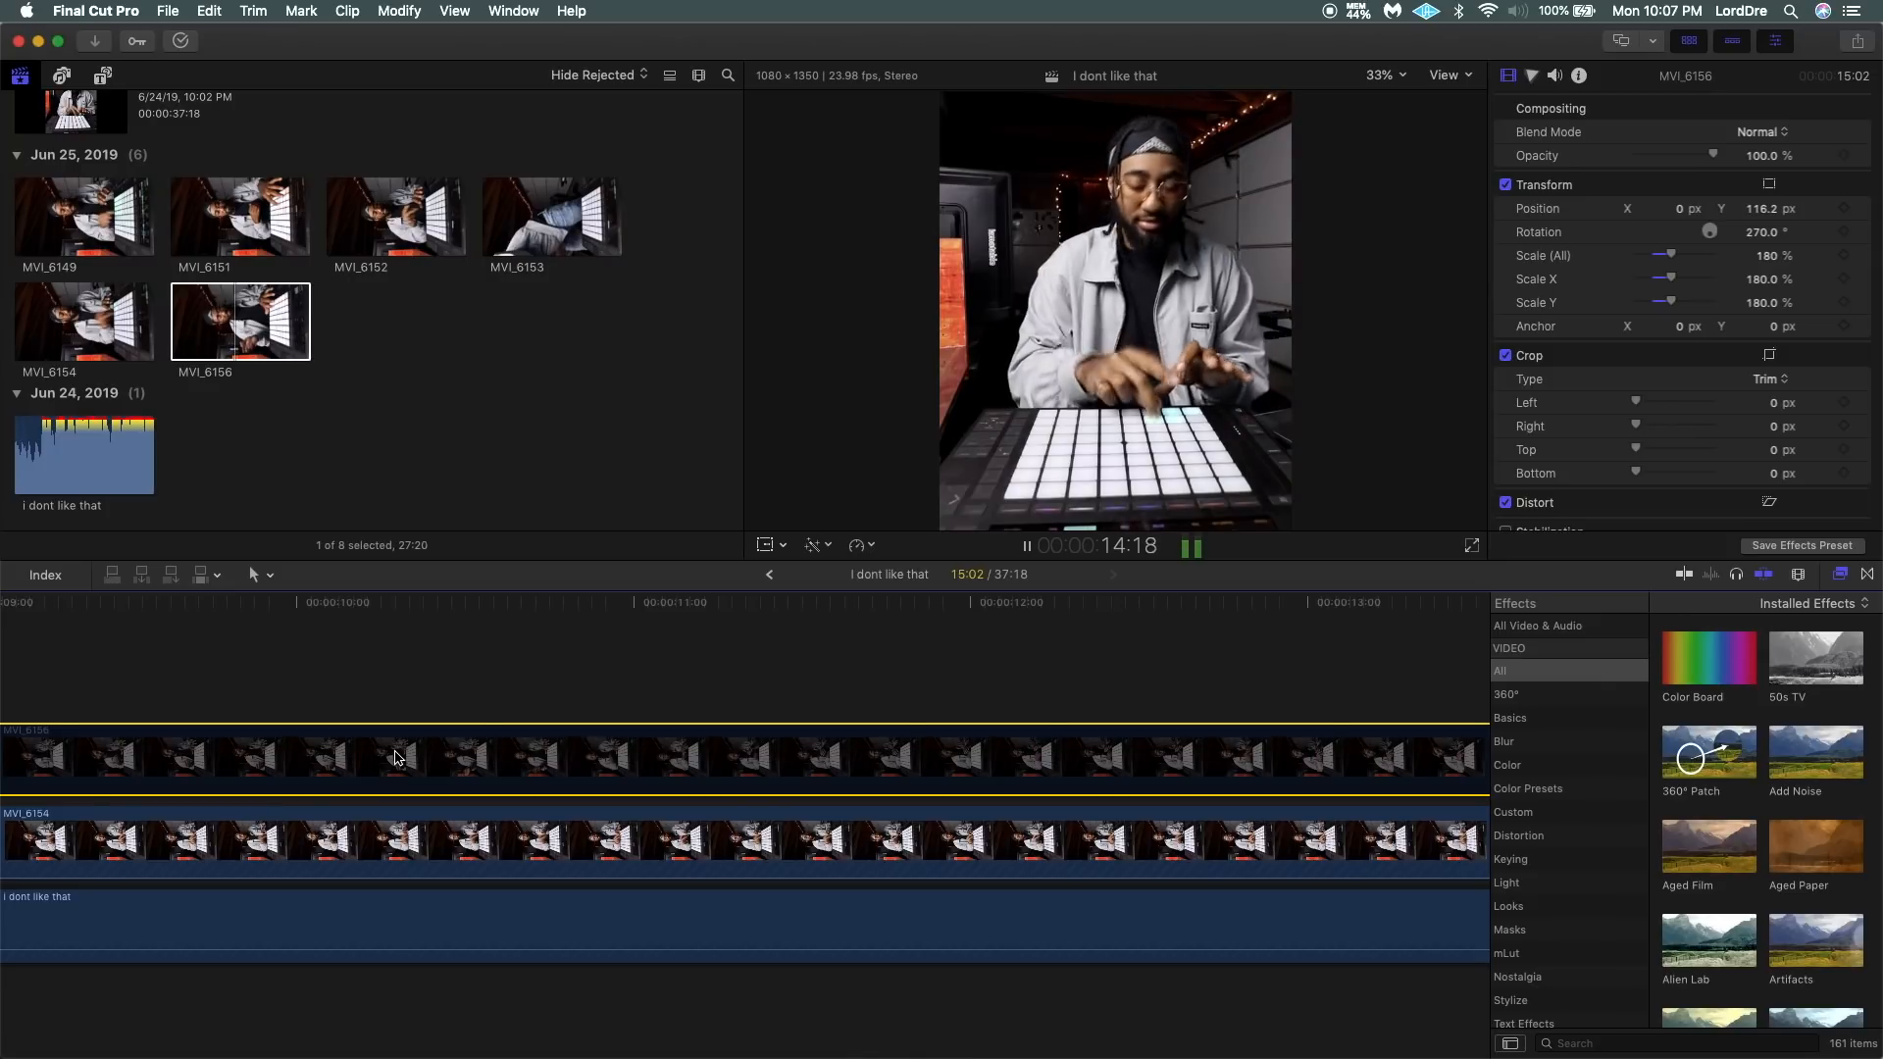
pyautogui.press('v')
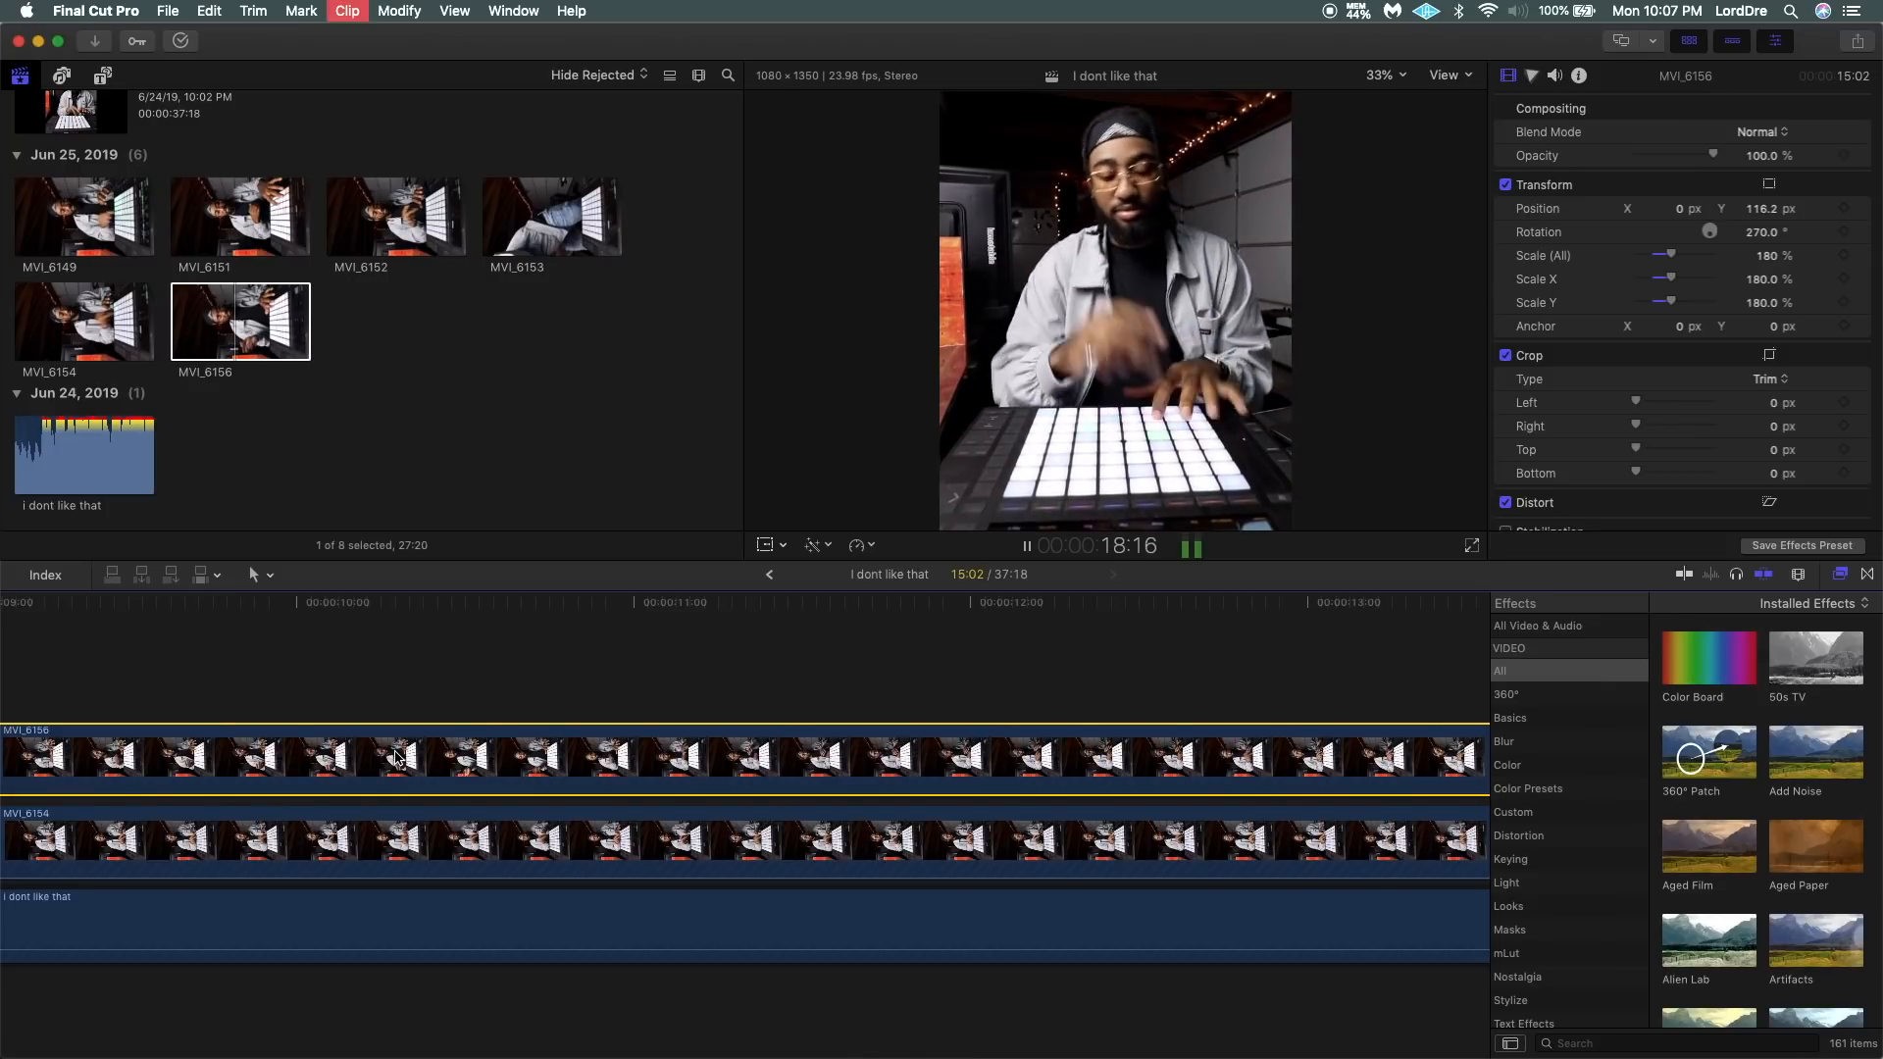
pyautogui.press('v')
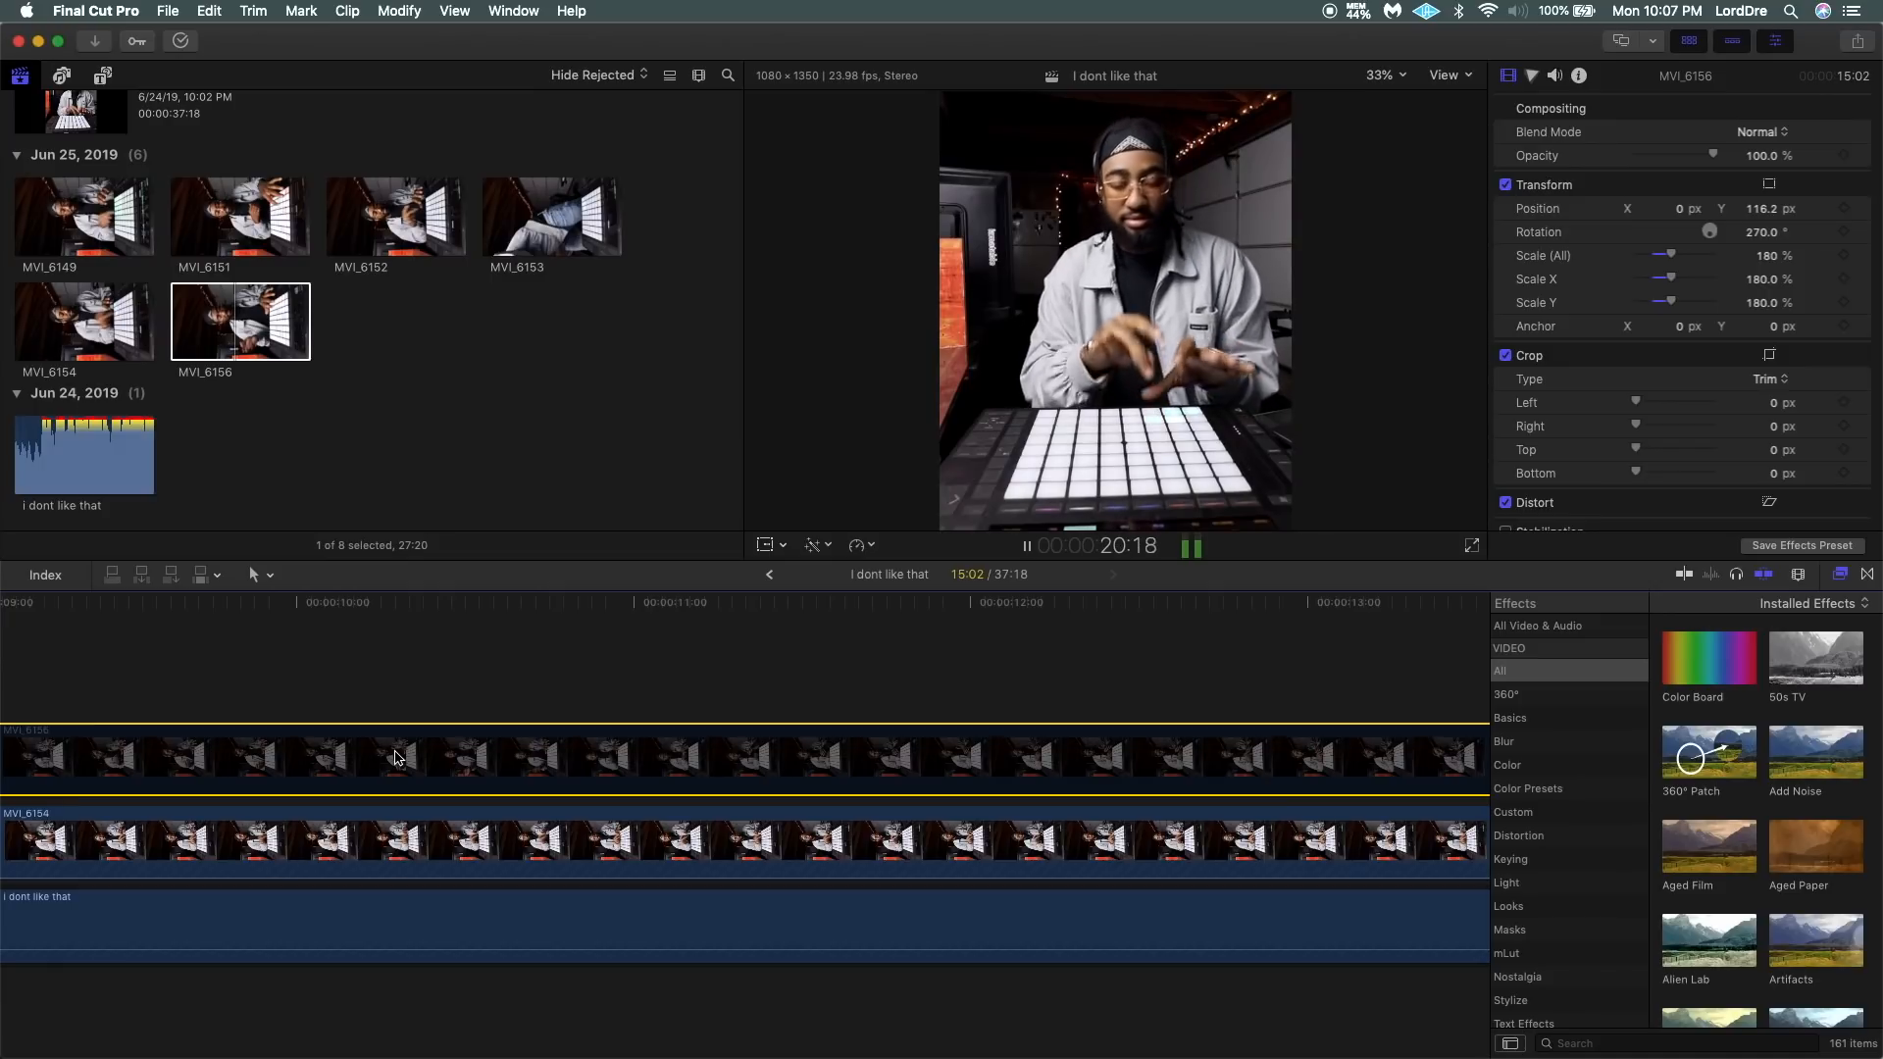
pyautogui.press('v')
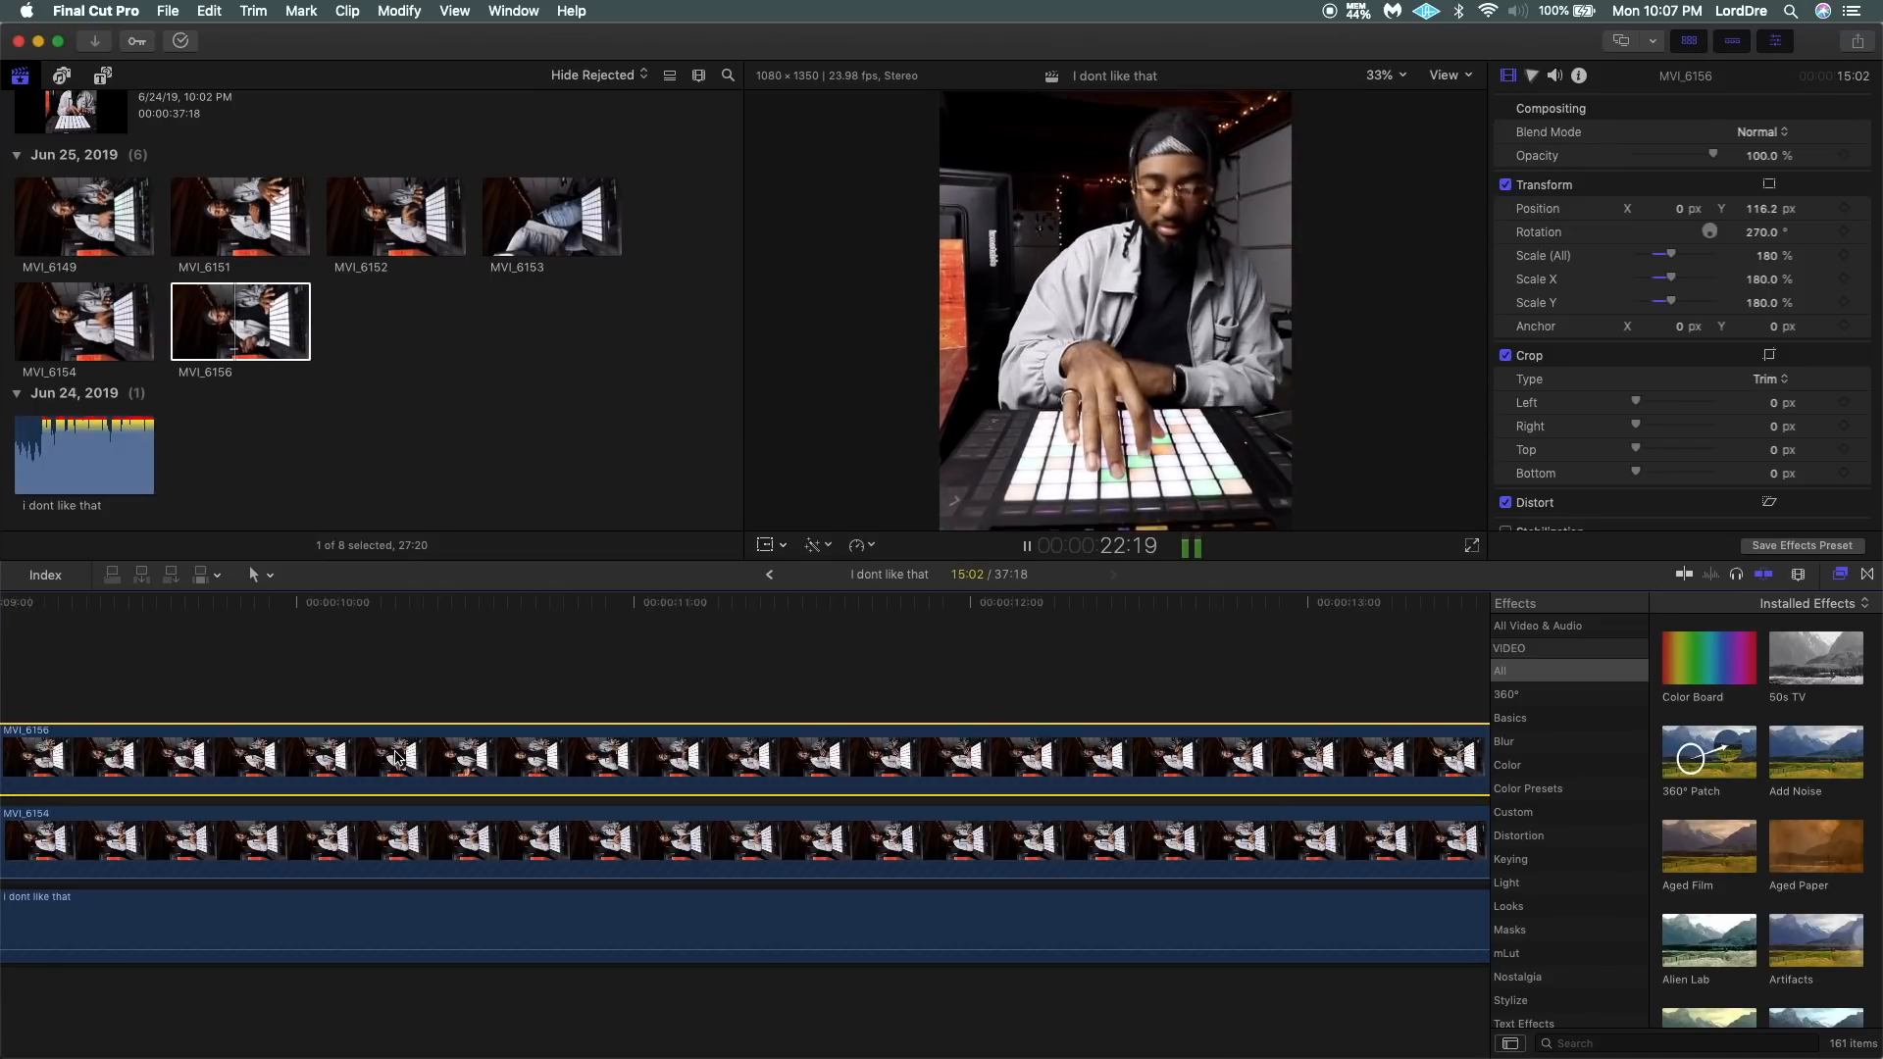
pyautogui.press('space')
pyautogui.hscroll(10, 396, 758)
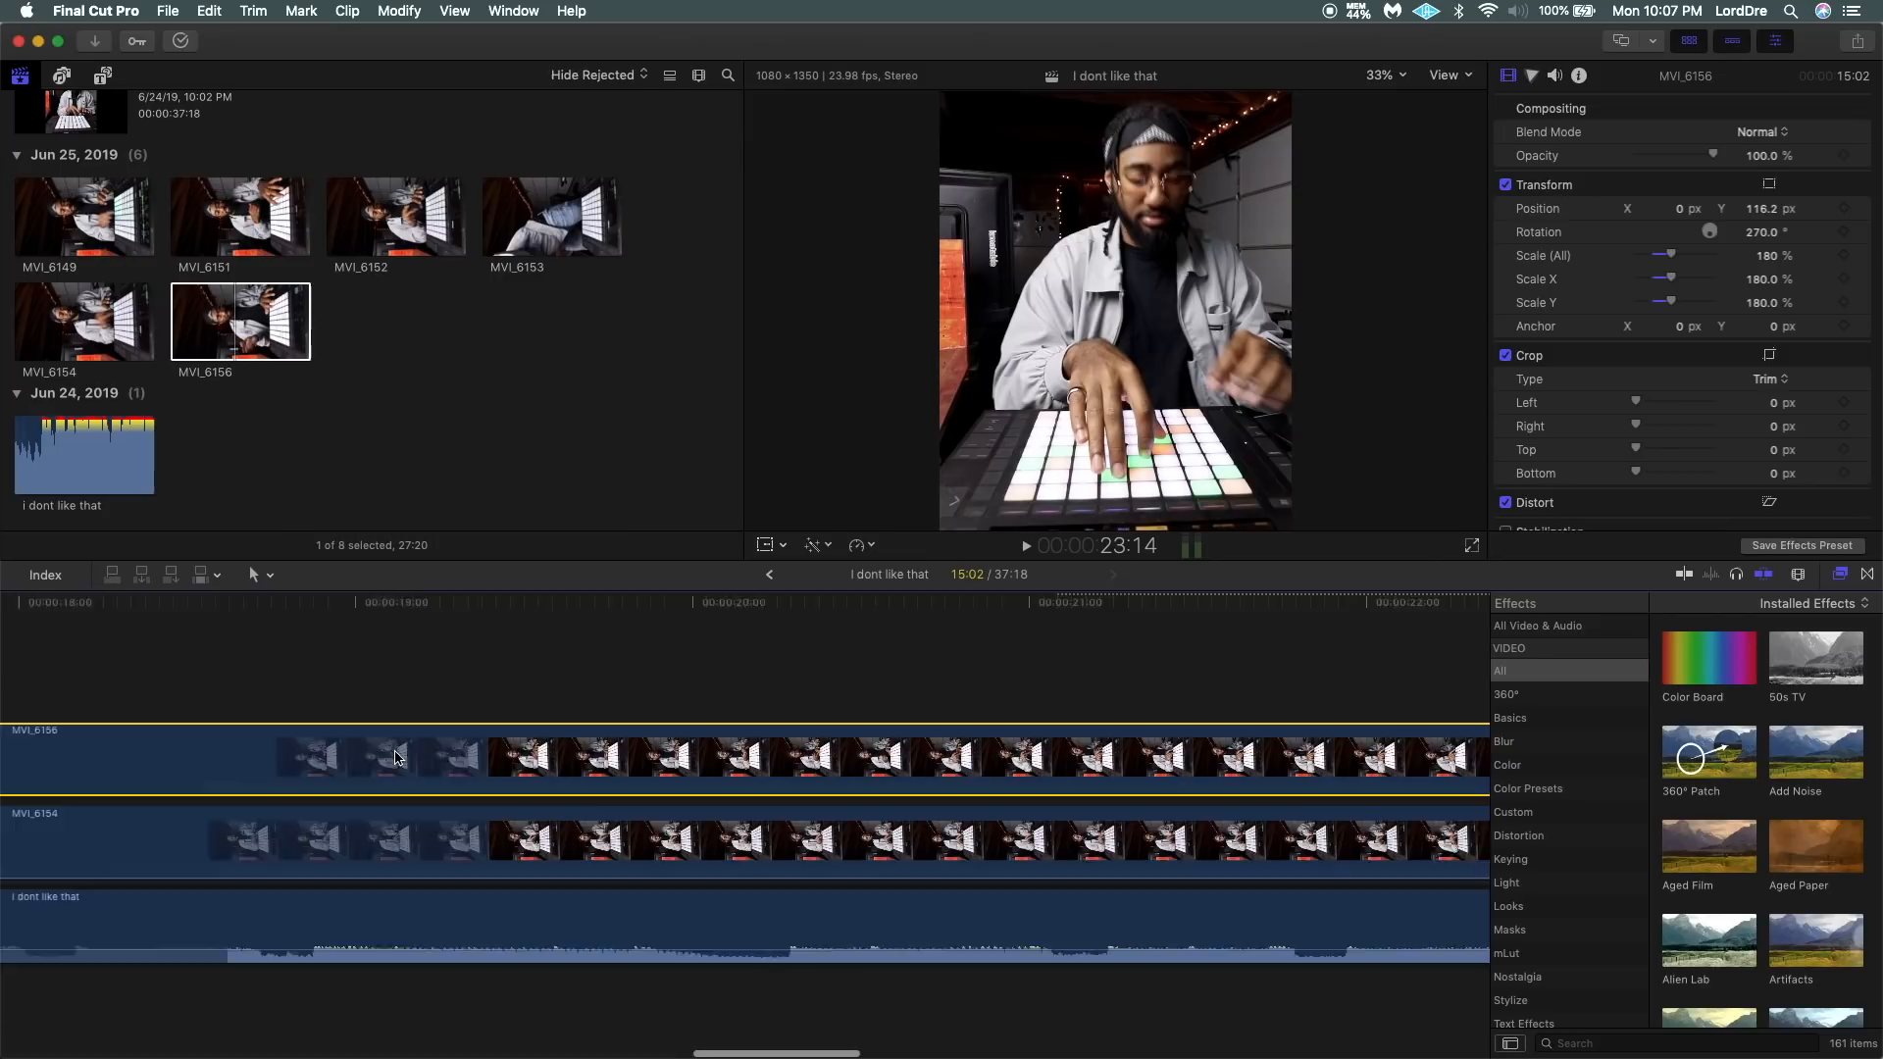
pyautogui.hscroll(-12, 396, 759)
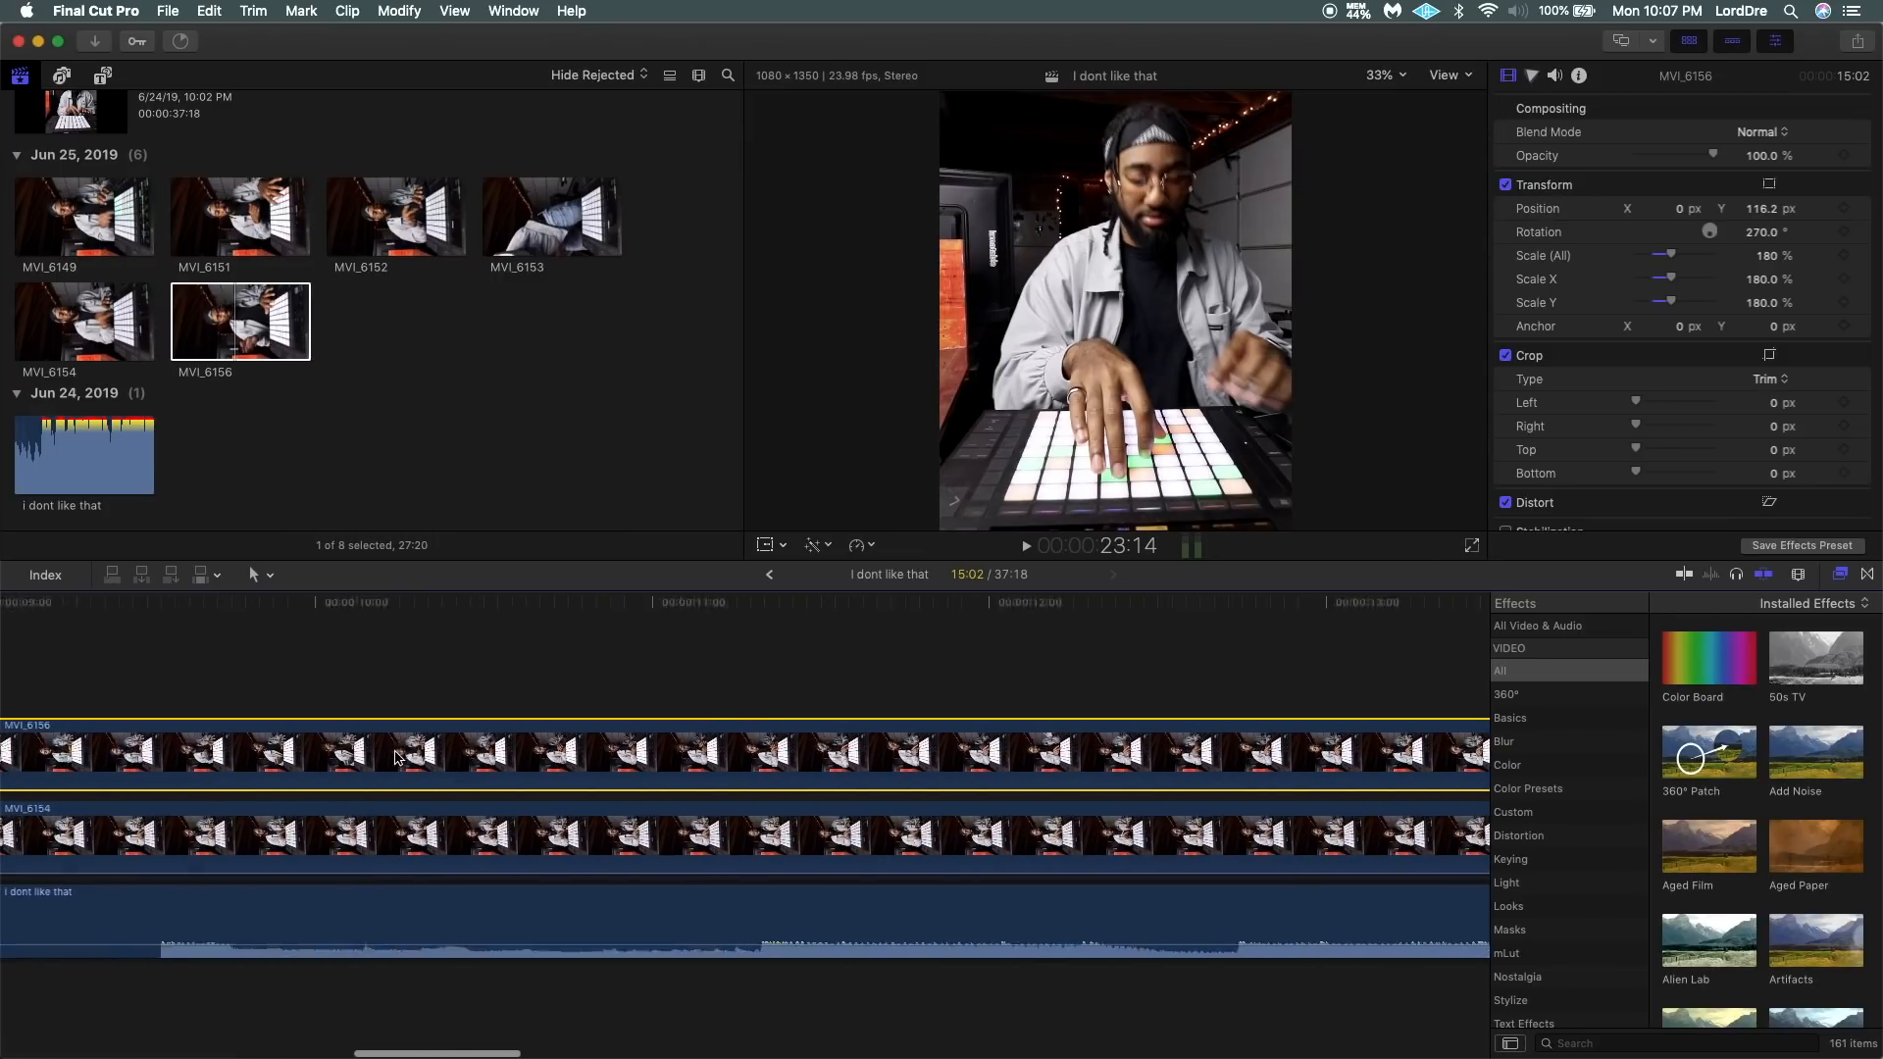
# Play from the start of MVI_6156 and split the clip on the beat at about 11:06.
pyautogui.hscroll(-4, 396, 758)
pyautogui.click(386, 698)
pyautogui.press('space')
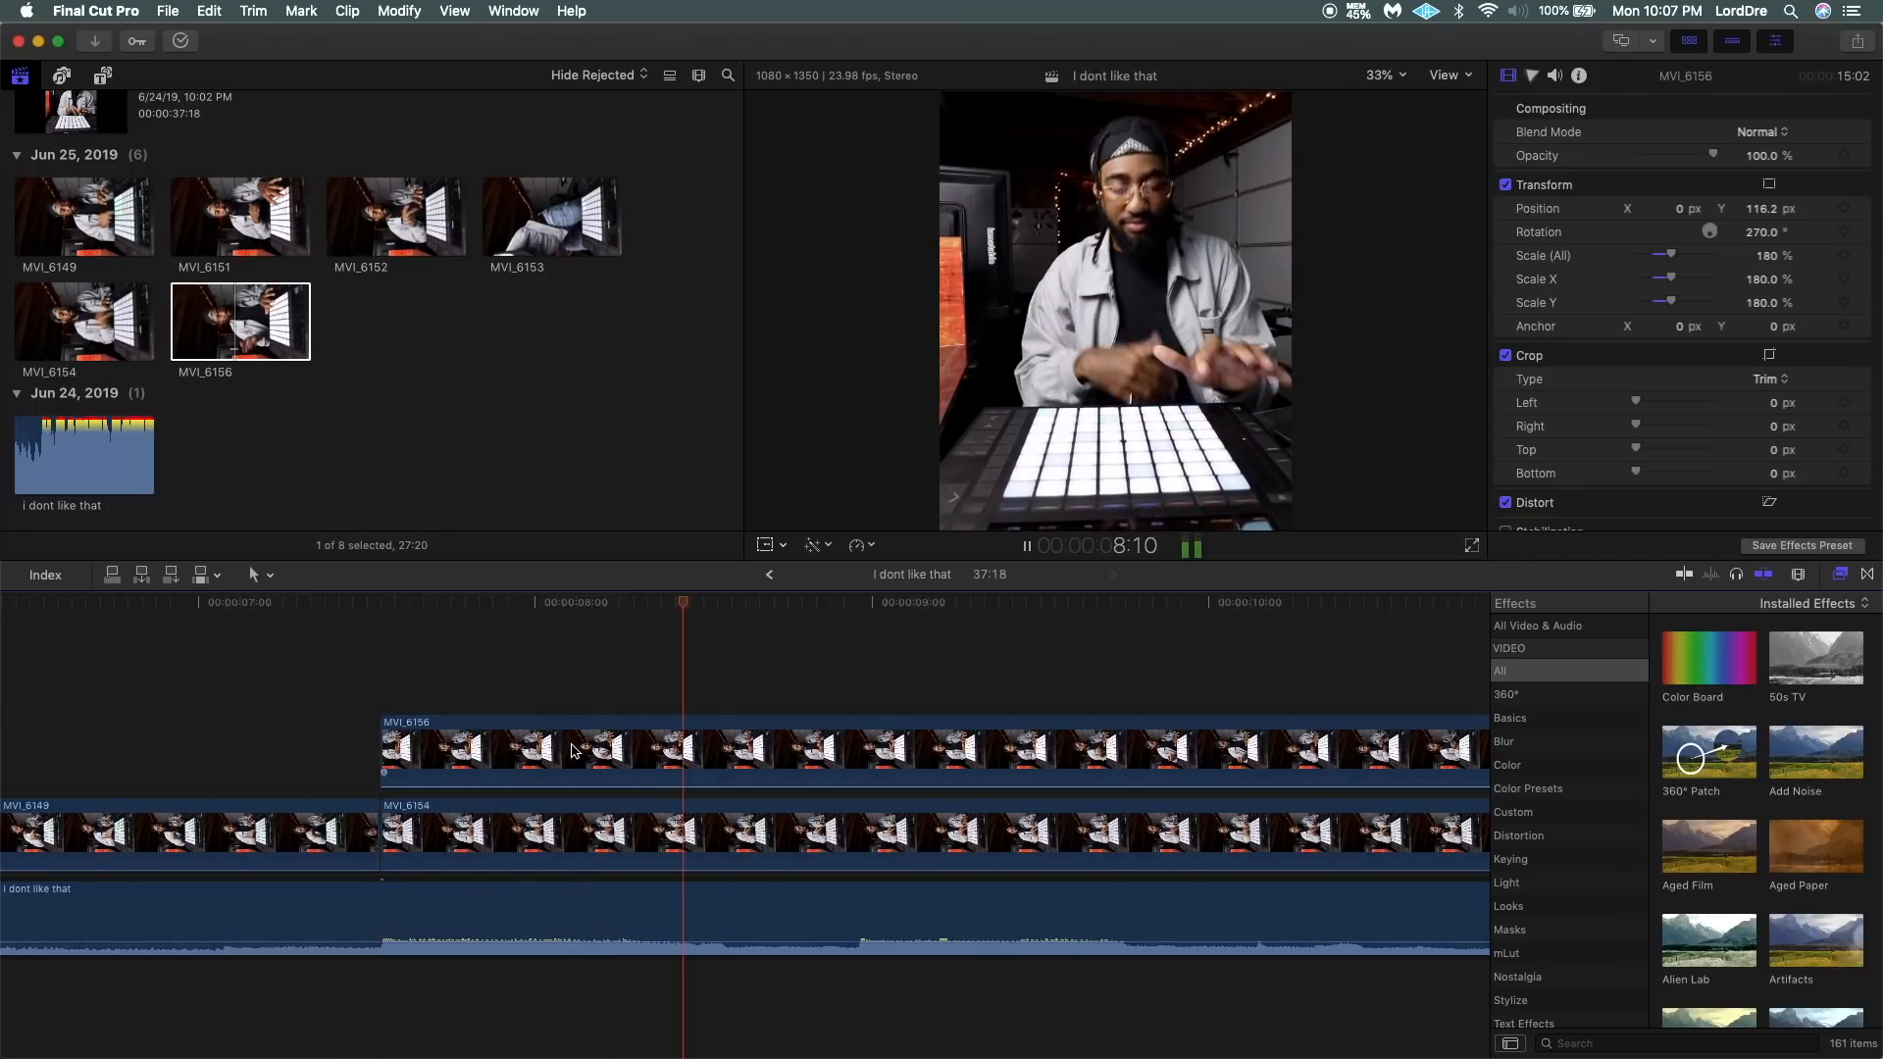
pyautogui.hscroll(5, 574, 751)
pyautogui.hscroll(4, 574, 751)
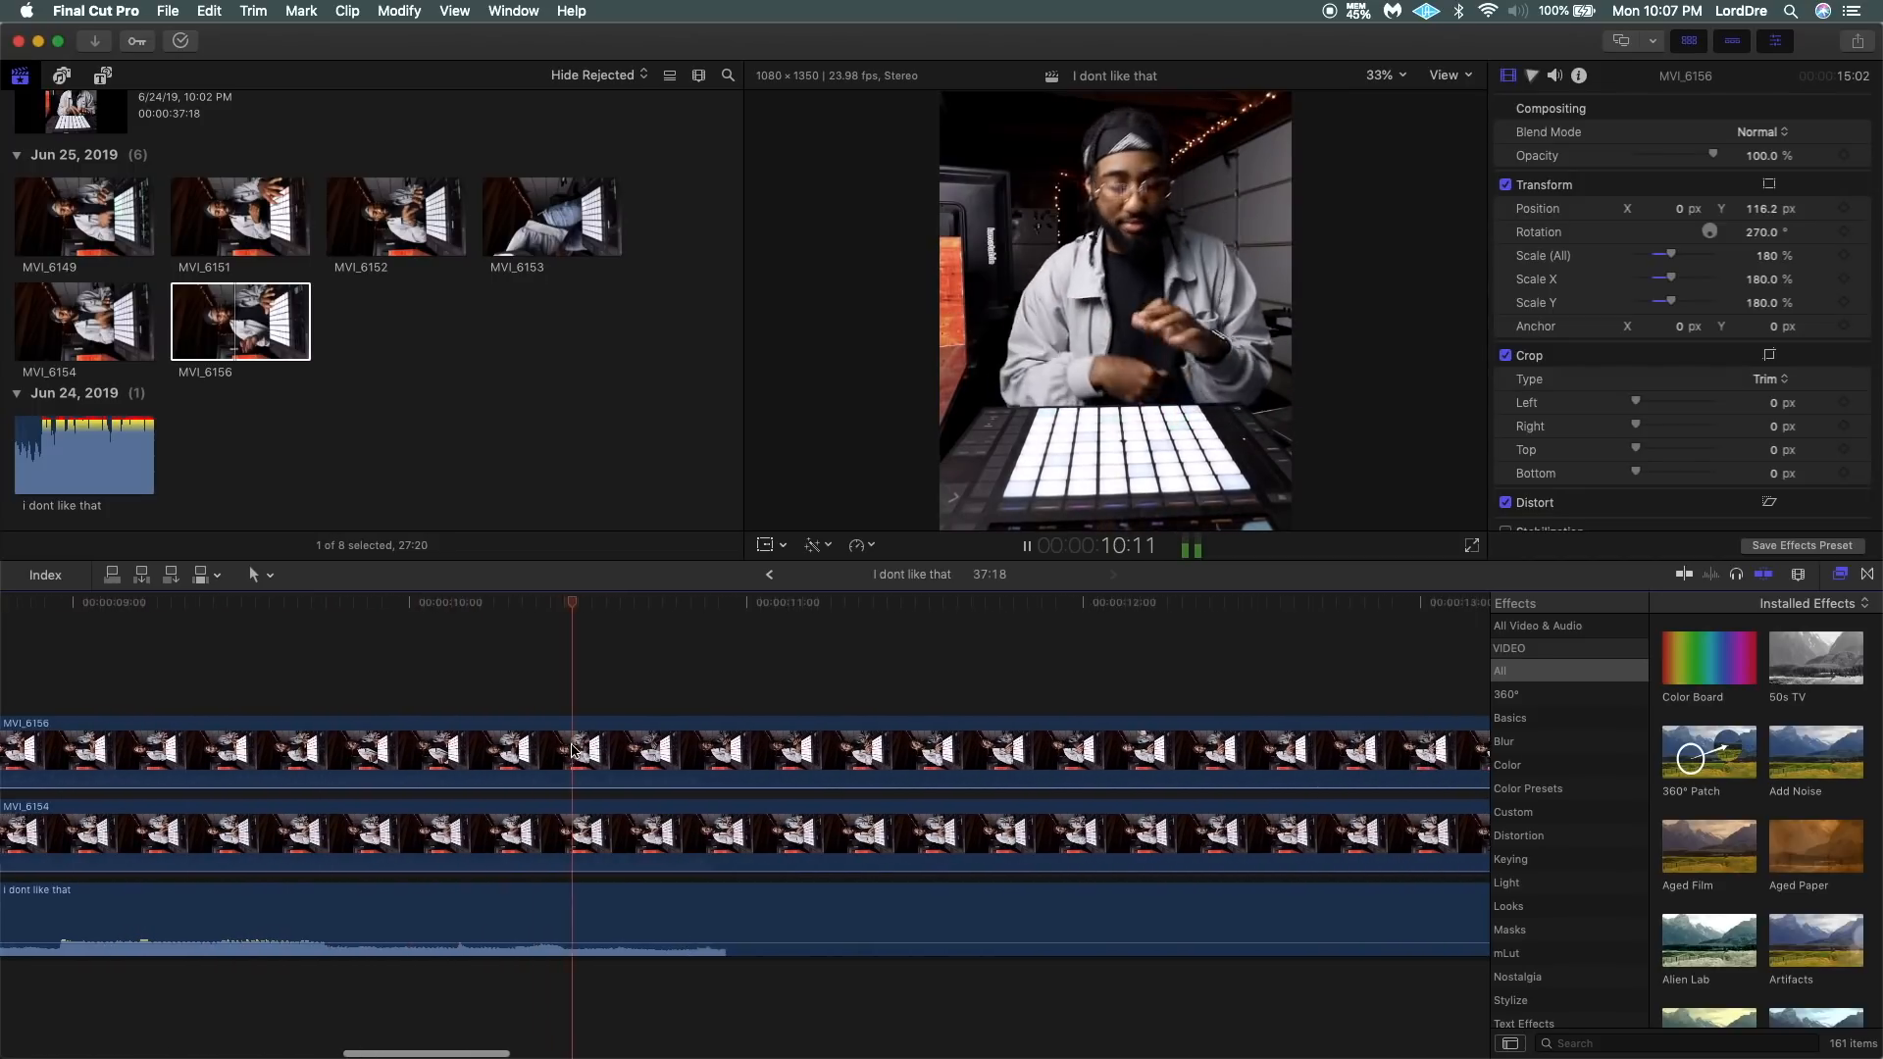
pyautogui.hscroll(1, 572, 752)
pyautogui.press('space')
pyautogui.press('b')
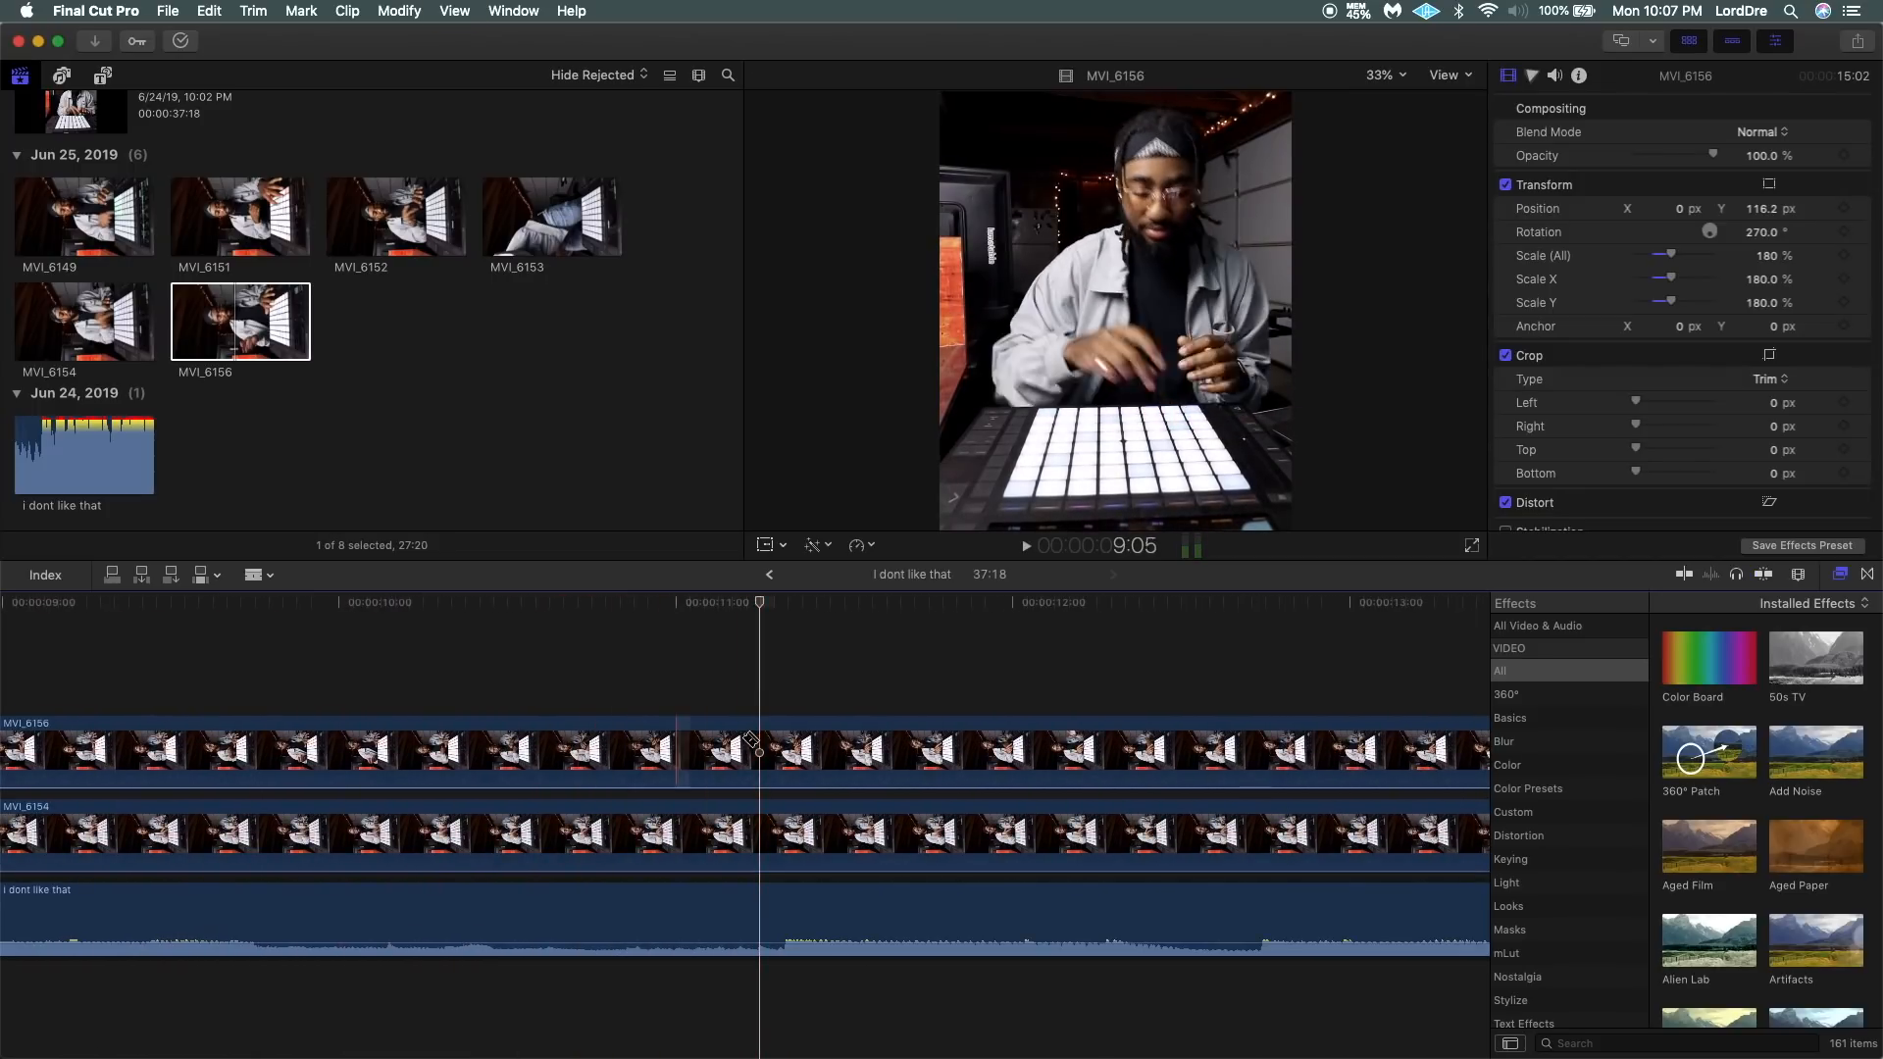
pyautogui.click(777, 747)
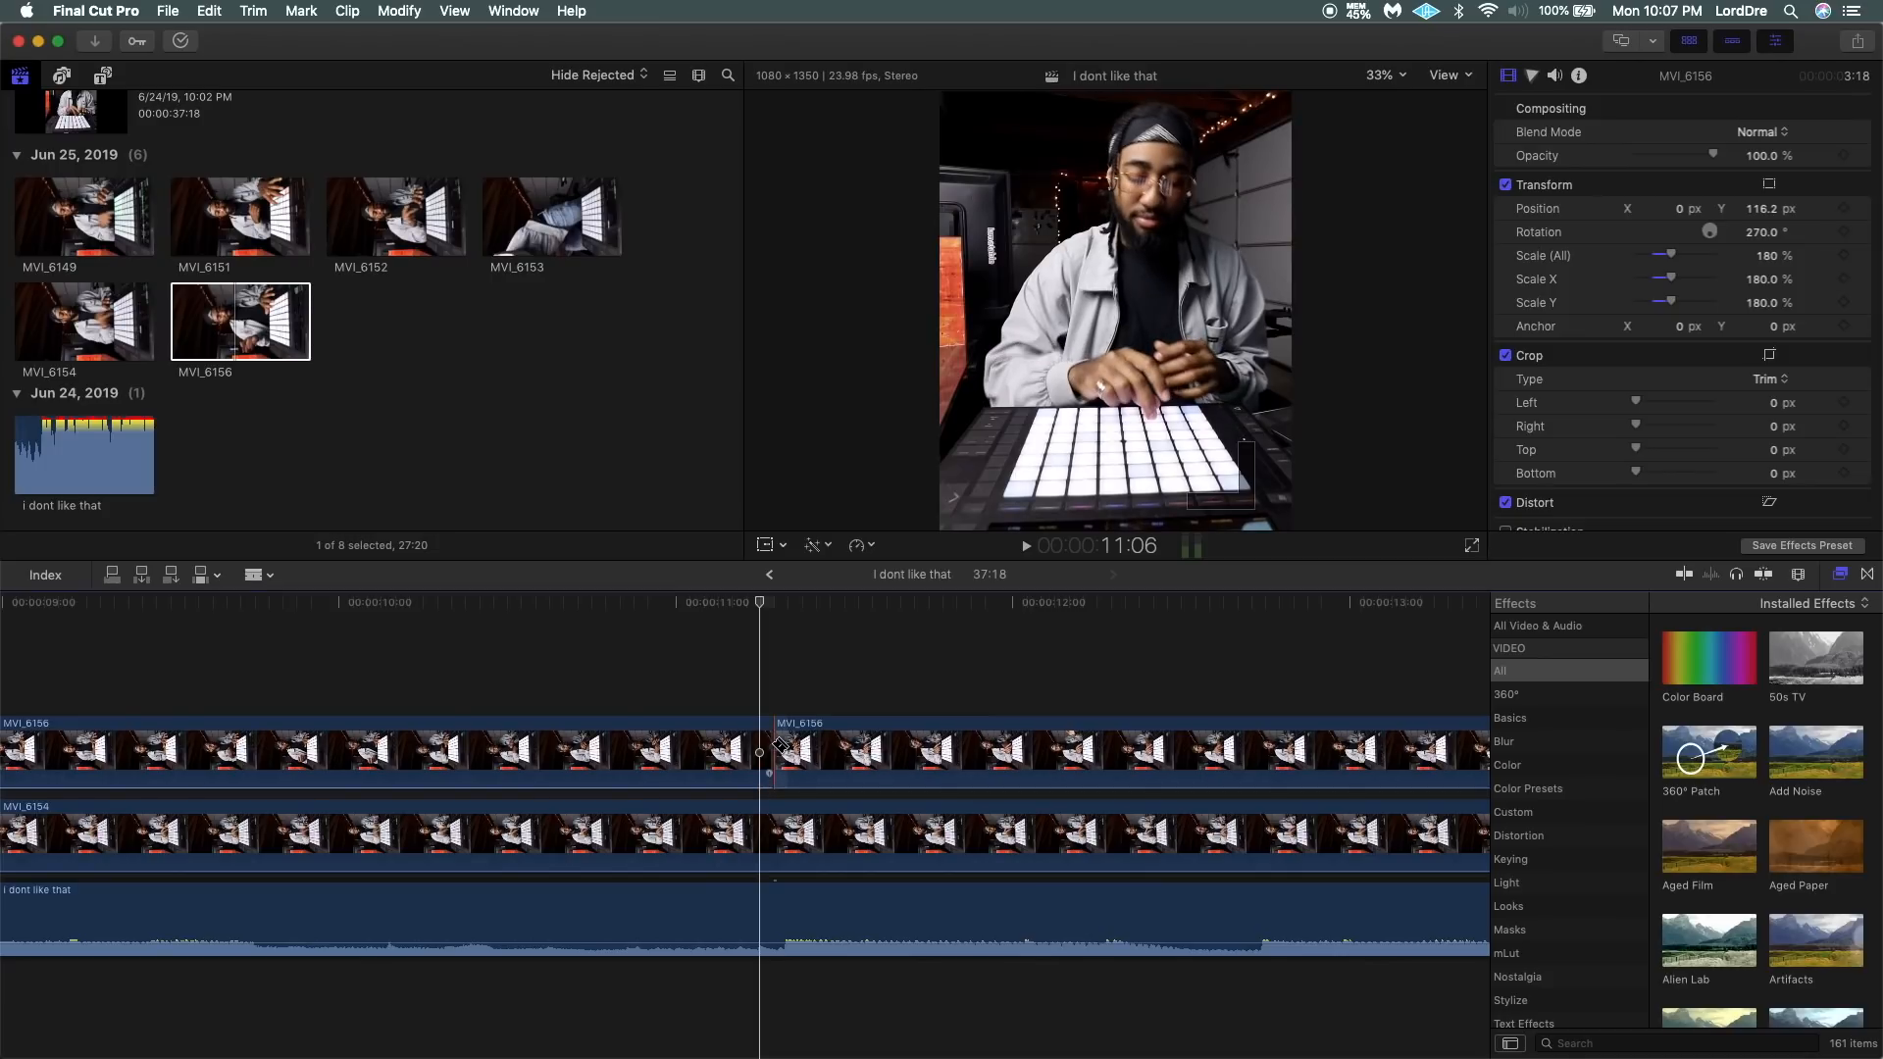
# Disable the part of MVI_6156 after the split so that MVI_6154 shows there.
pyautogui.press('a')
pyautogui.click(856, 748)
pyautogui.press('v')
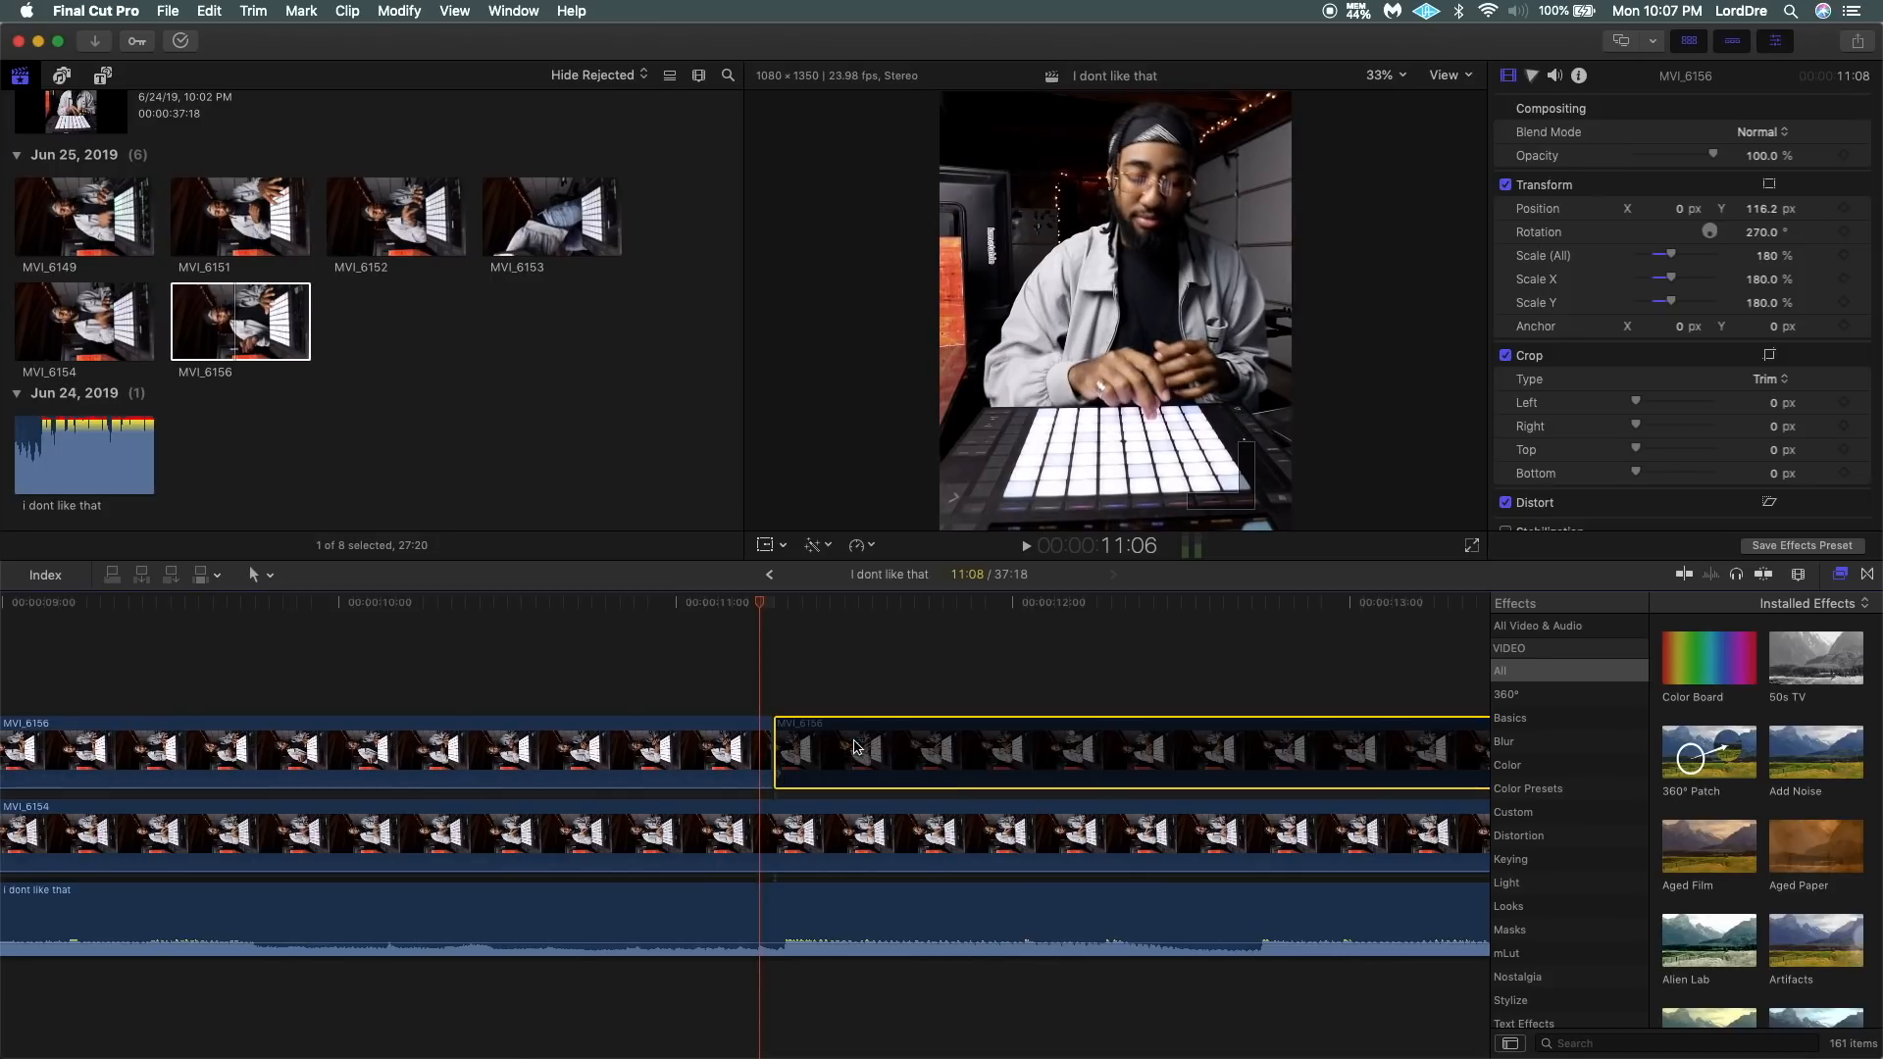
# Split the disabled MVI_6156 segment on the beat near 15:00 and enable the part after the split.
pyautogui.press('super+minus')
pyautogui.press('super+minus')
pyautogui.press('space')
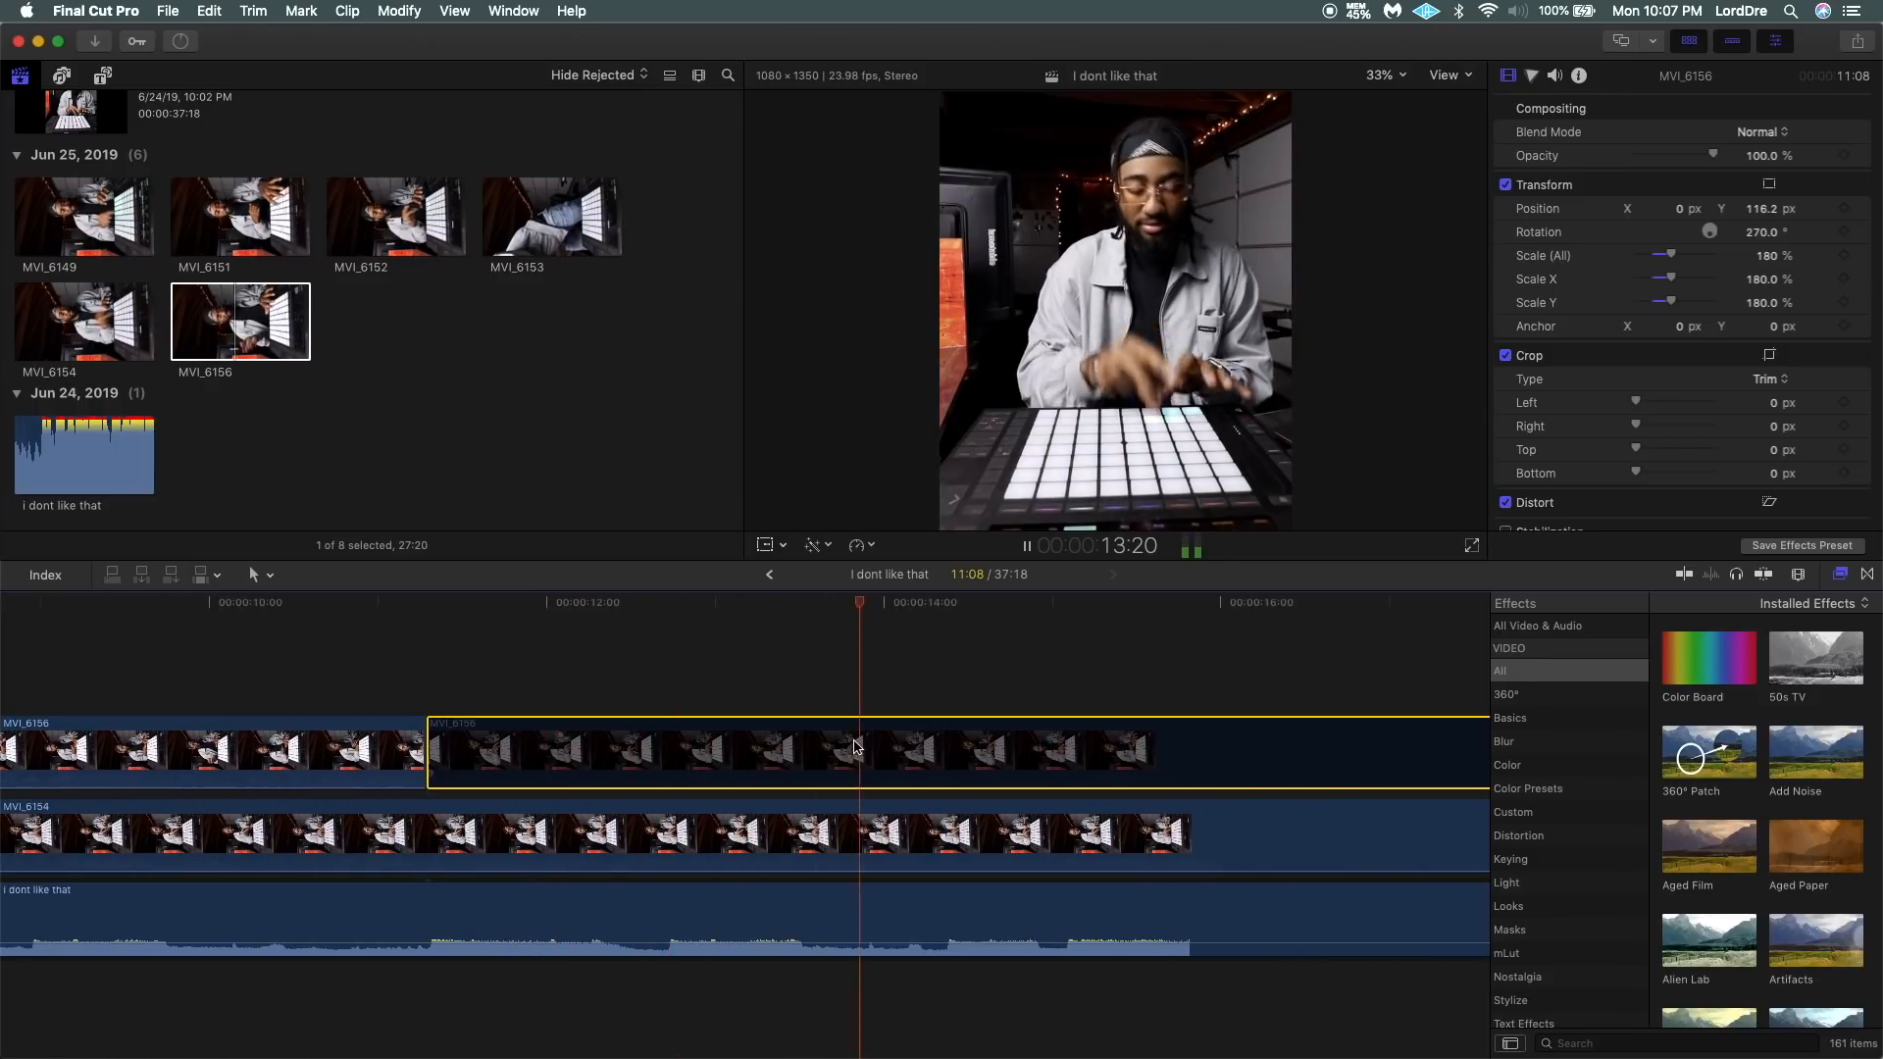
pyautogui.press('space')
pyautogui.press('b')
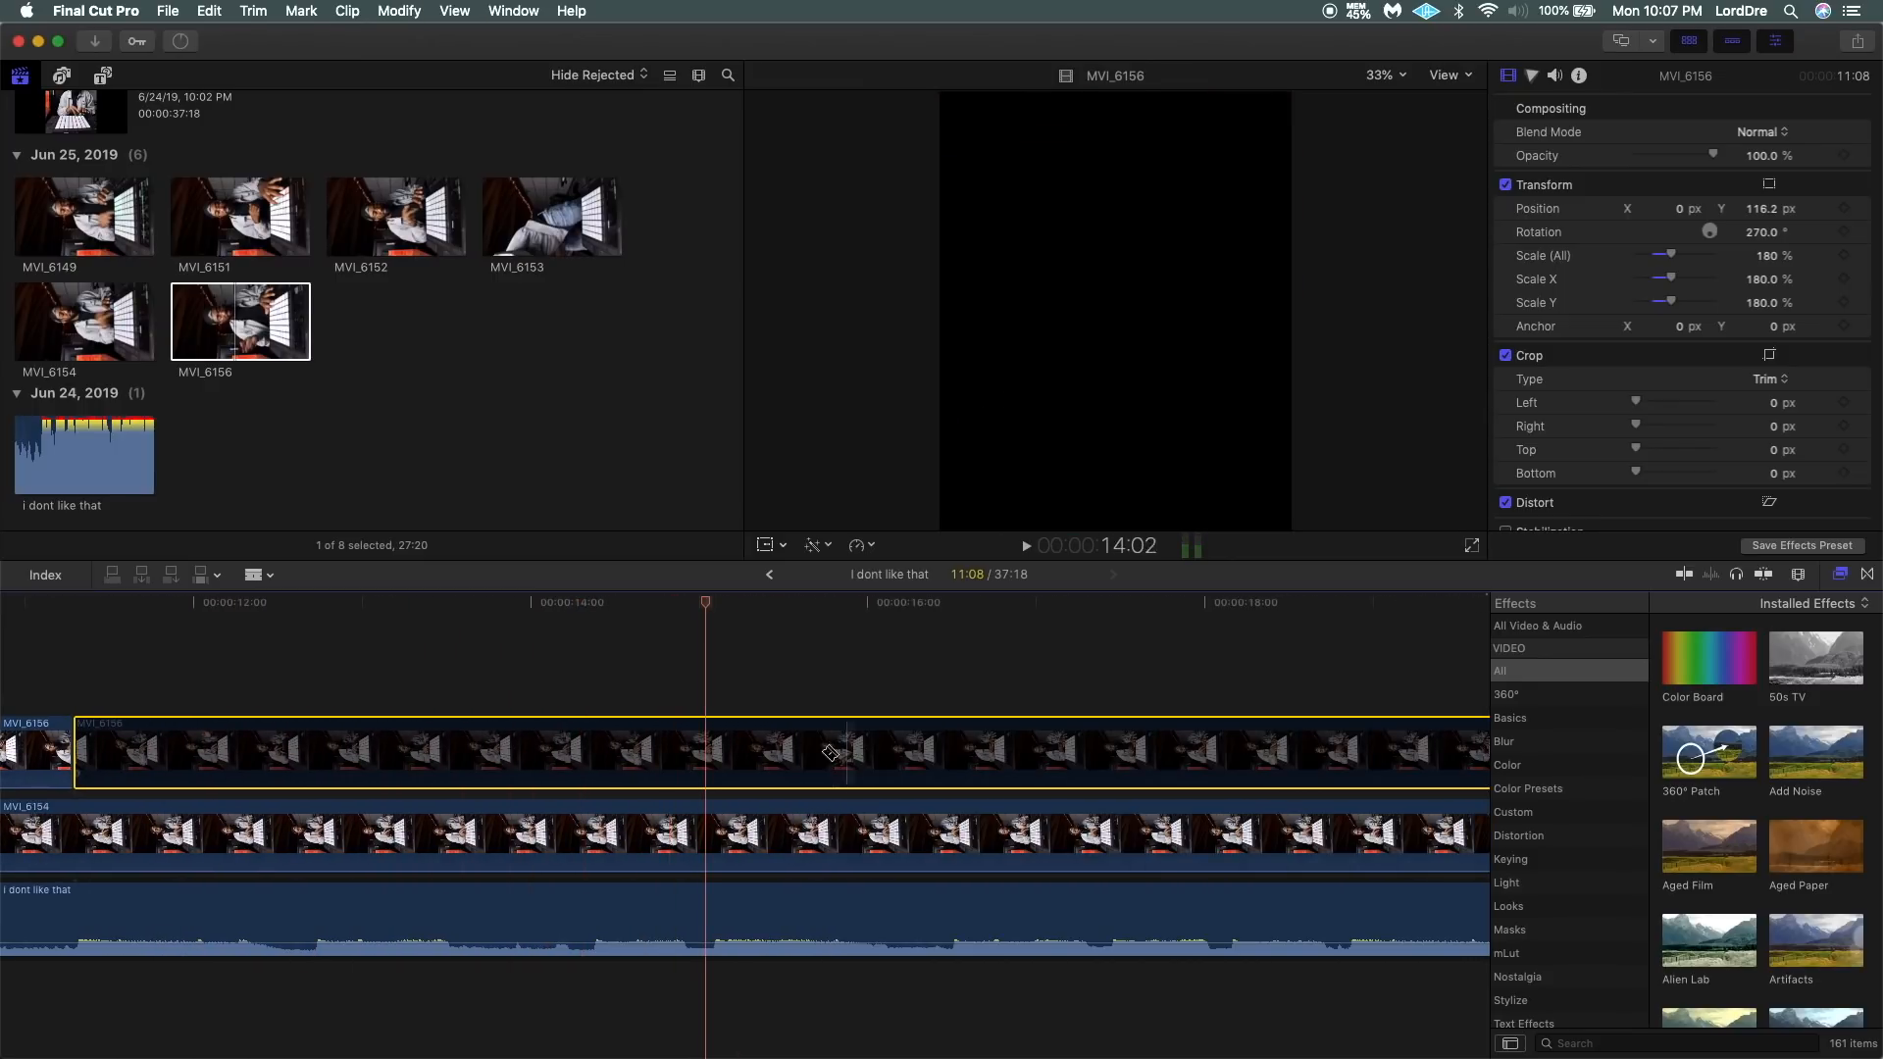
pyautogui.click(708, 756)
pyautogui.press('a')
pyautogui.click(738, 756)
# Play through the enabled MVI_6156 segment, split it on the beat at about 18:20 and delete the remainder.
pyautogui.click(643, 673)
pyautogui.press('space')
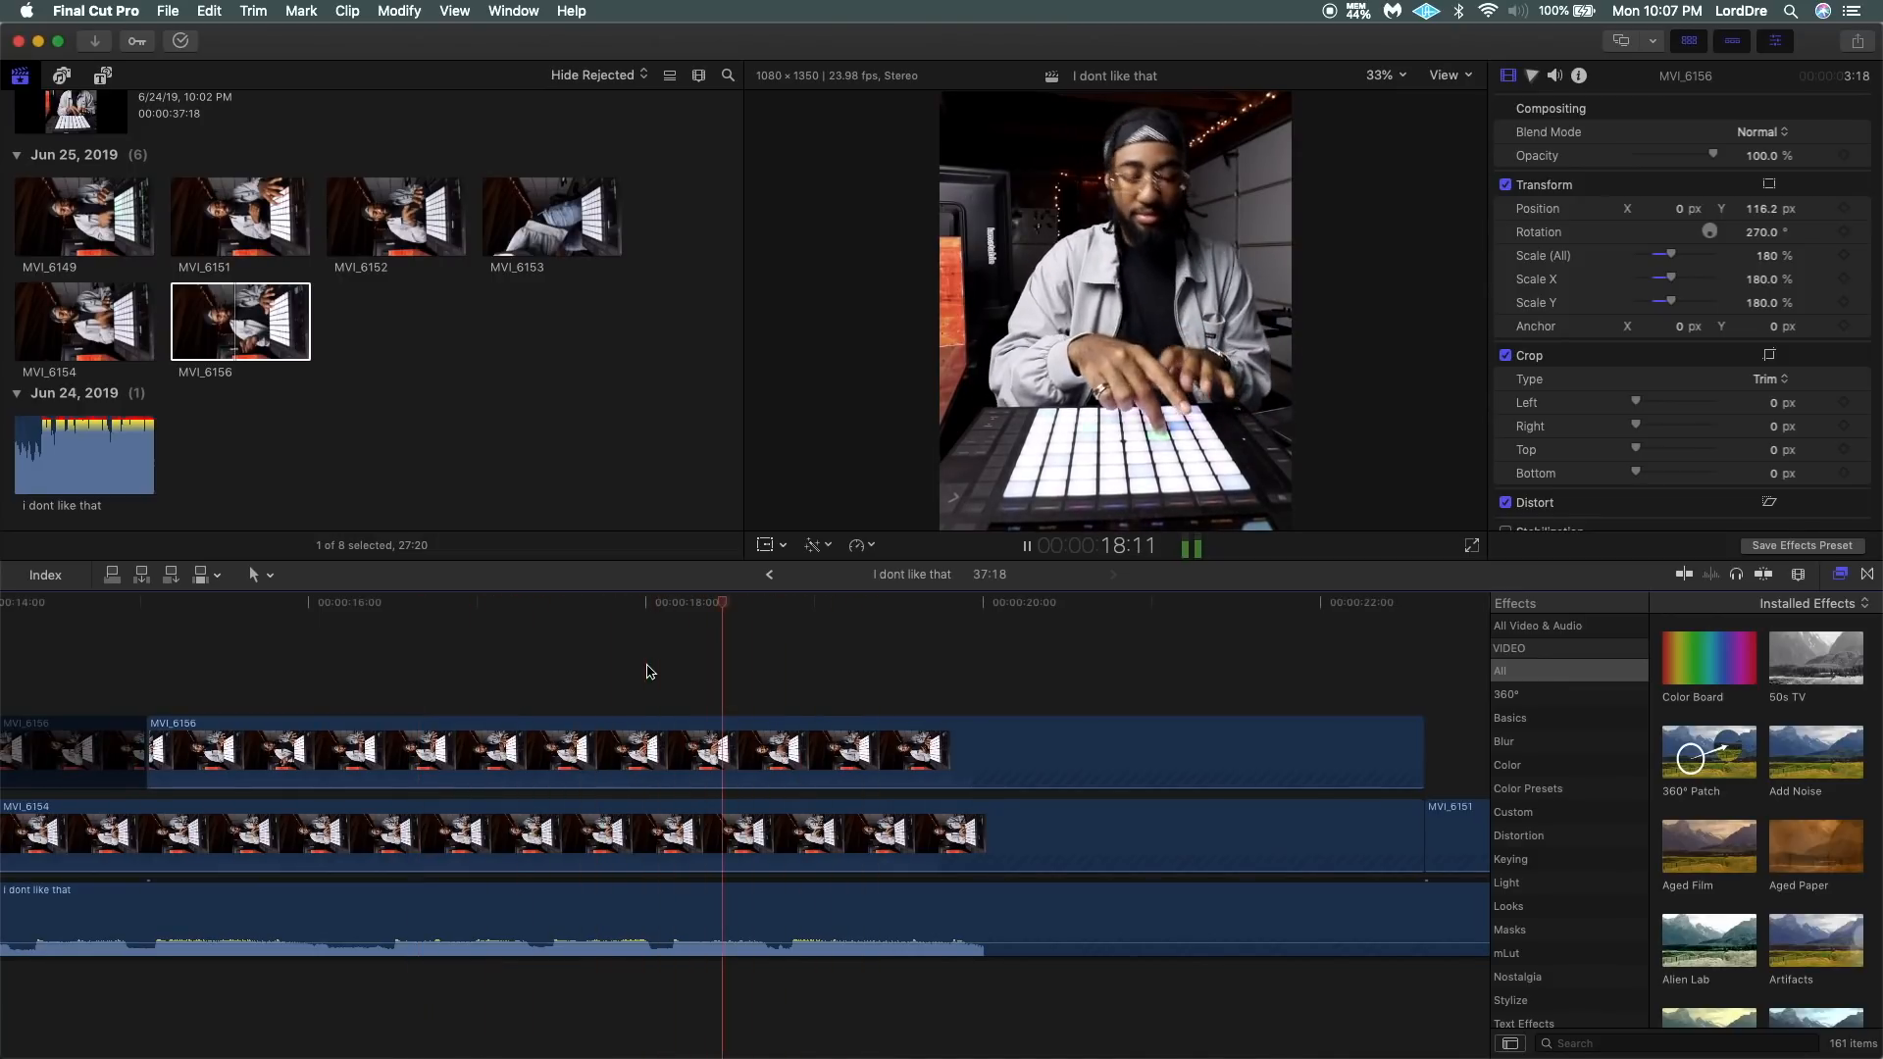
pyautogui.press('space')
pyautogui.press('b')
pyautogui.click(795, 751)
pyautogui.press('a')
pyautogui.click(856, 748)
pyautogui.press('Delete')
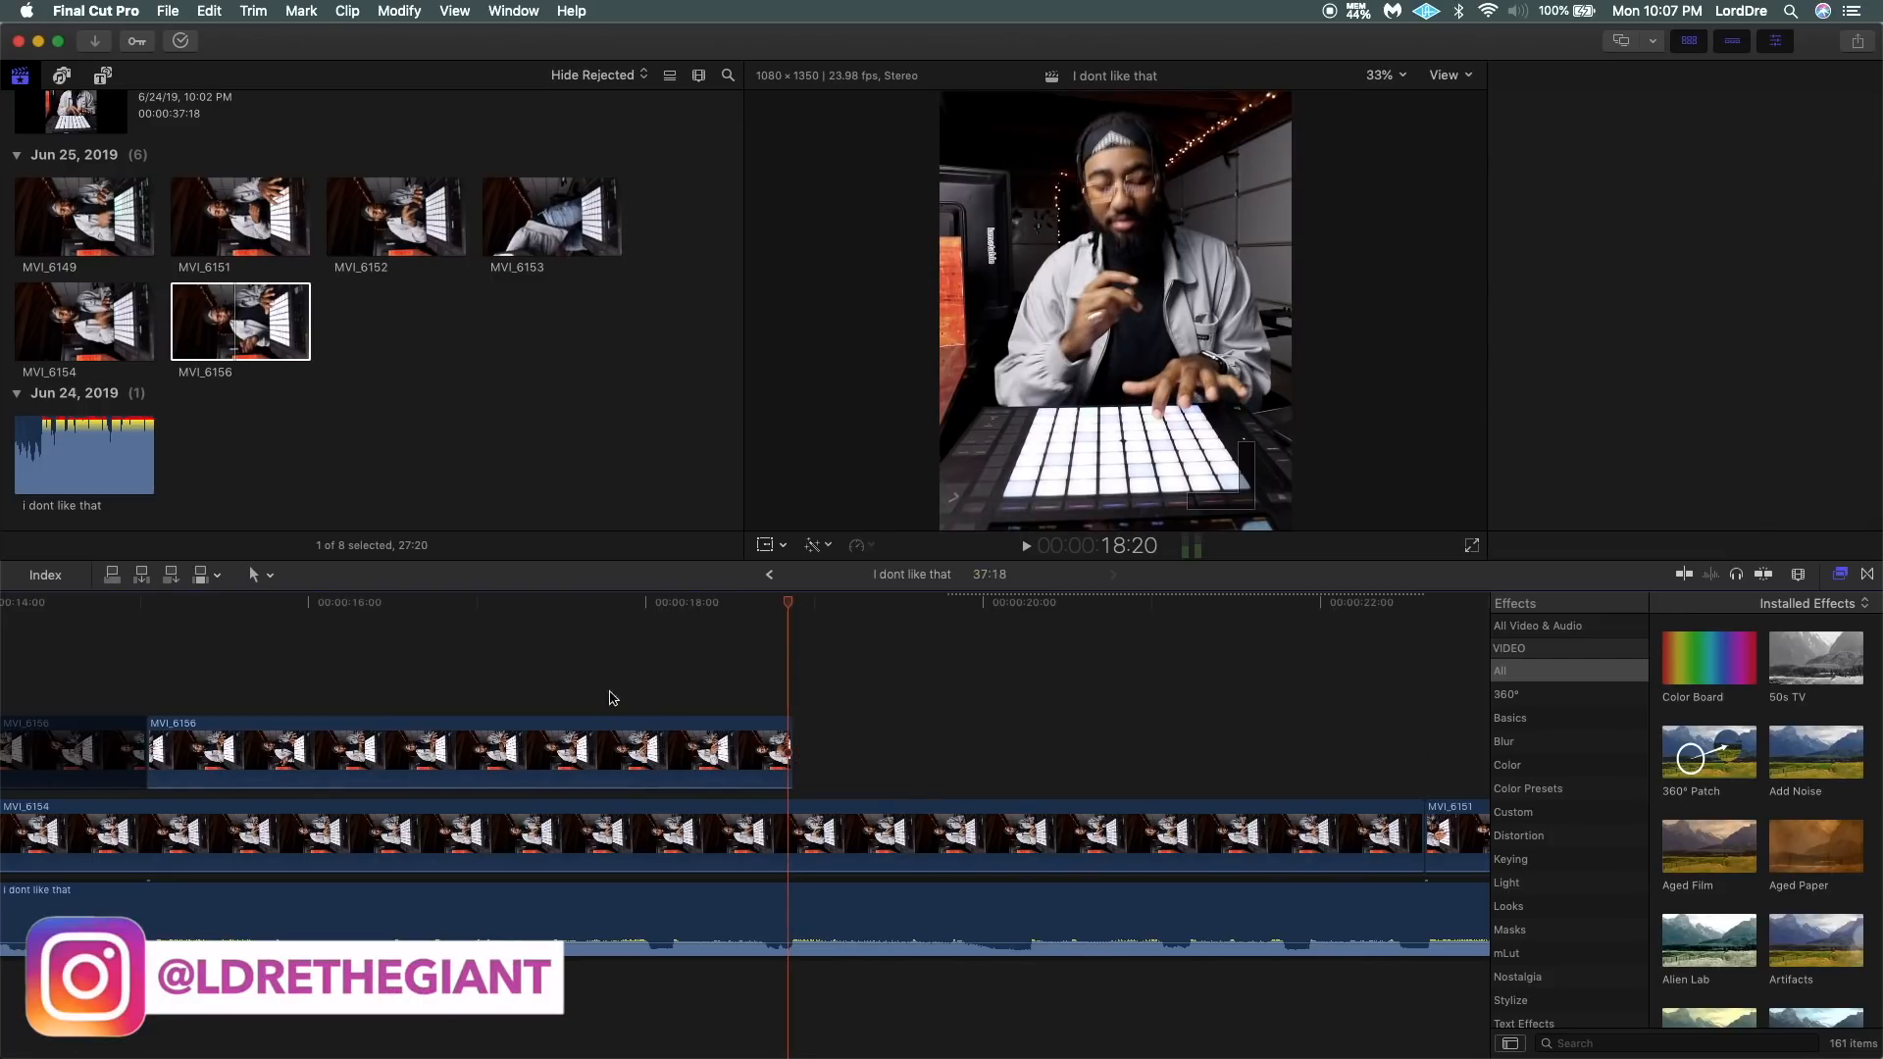
# Shorten the end of the last MVI_6156 segment to a 3:18 duration, replaying the cut into MVI_6154 to check the beat.
pyautogui.press('space')
pyautogui.press('space')
pyautogui.moveTo(791, 751); pyautogui.dragTo(785, 751)
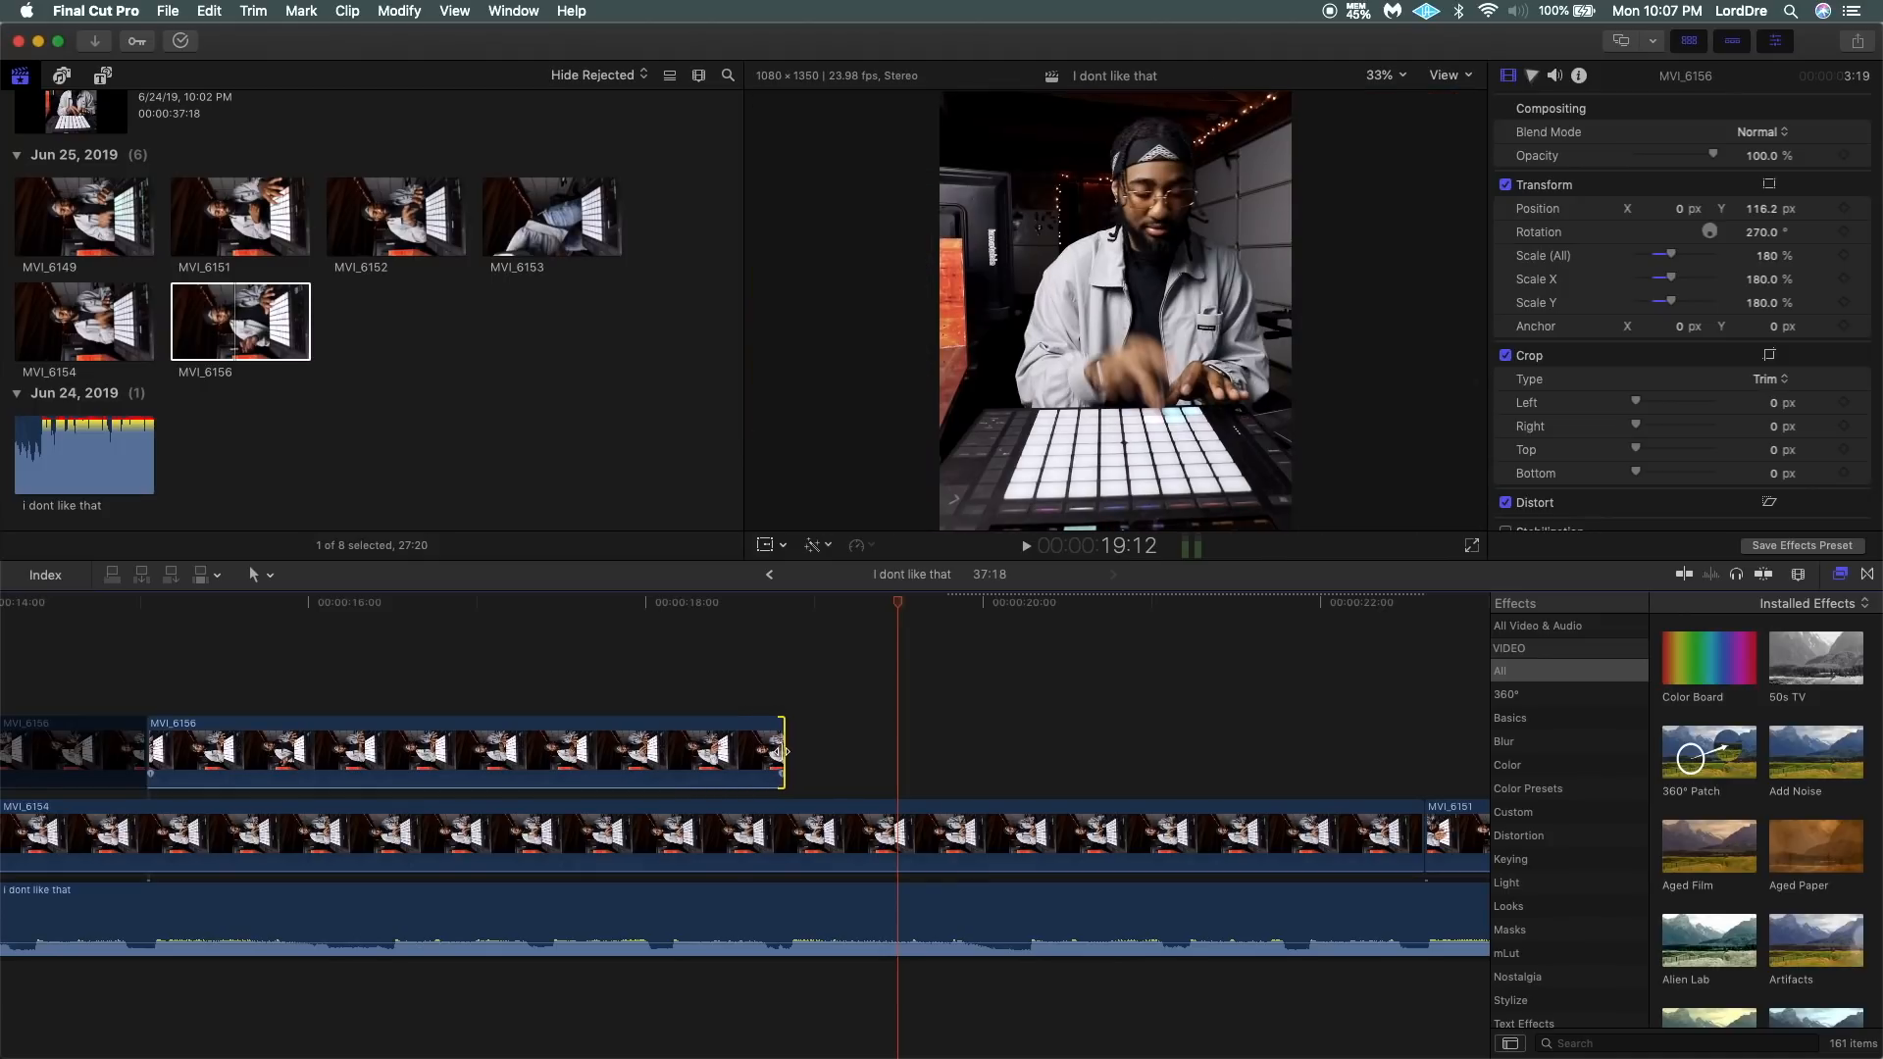
pyautogui.click(771, 687)
pyautogui.press('space')
pyautogui.click(710, 673)
pyautogui.press('space')
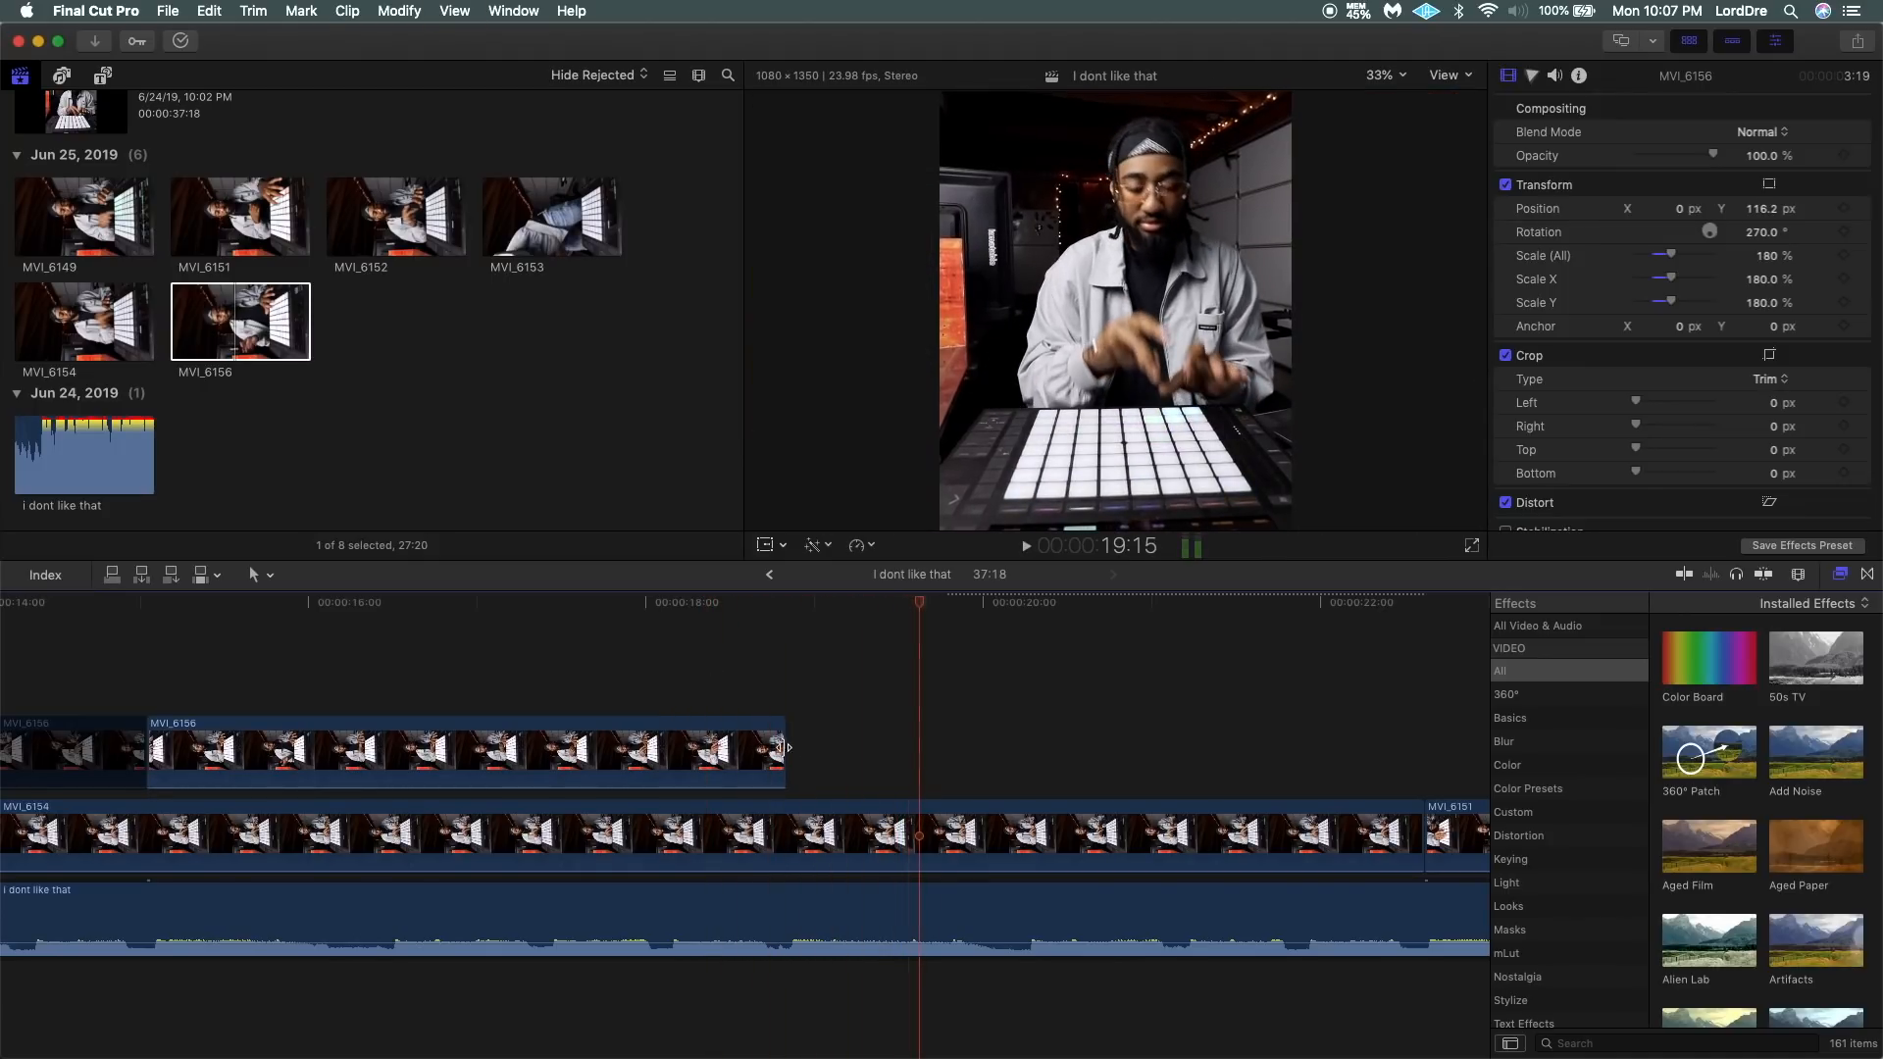
pyautogui.moveTo(778, 747); pyautogui.dragTo(770, 747)
pyautogui.click(726, 675)
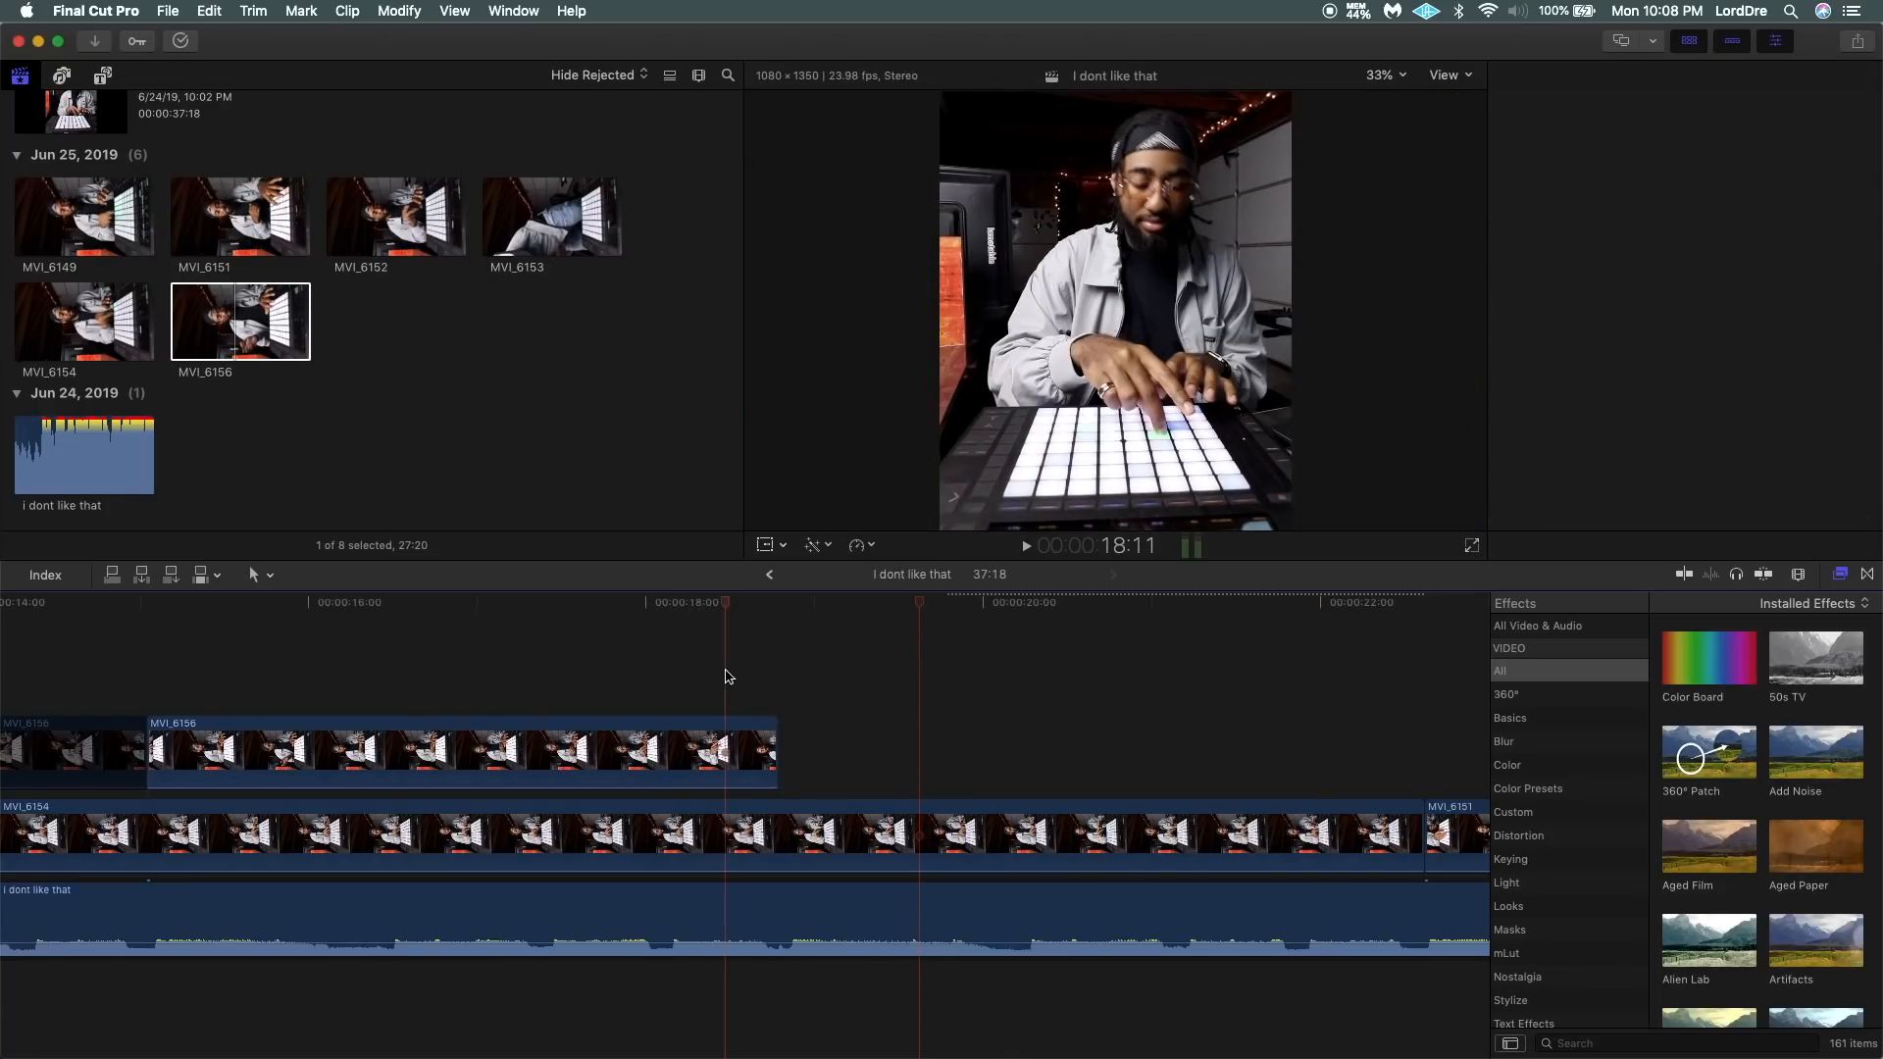
pyautogui.press('space')
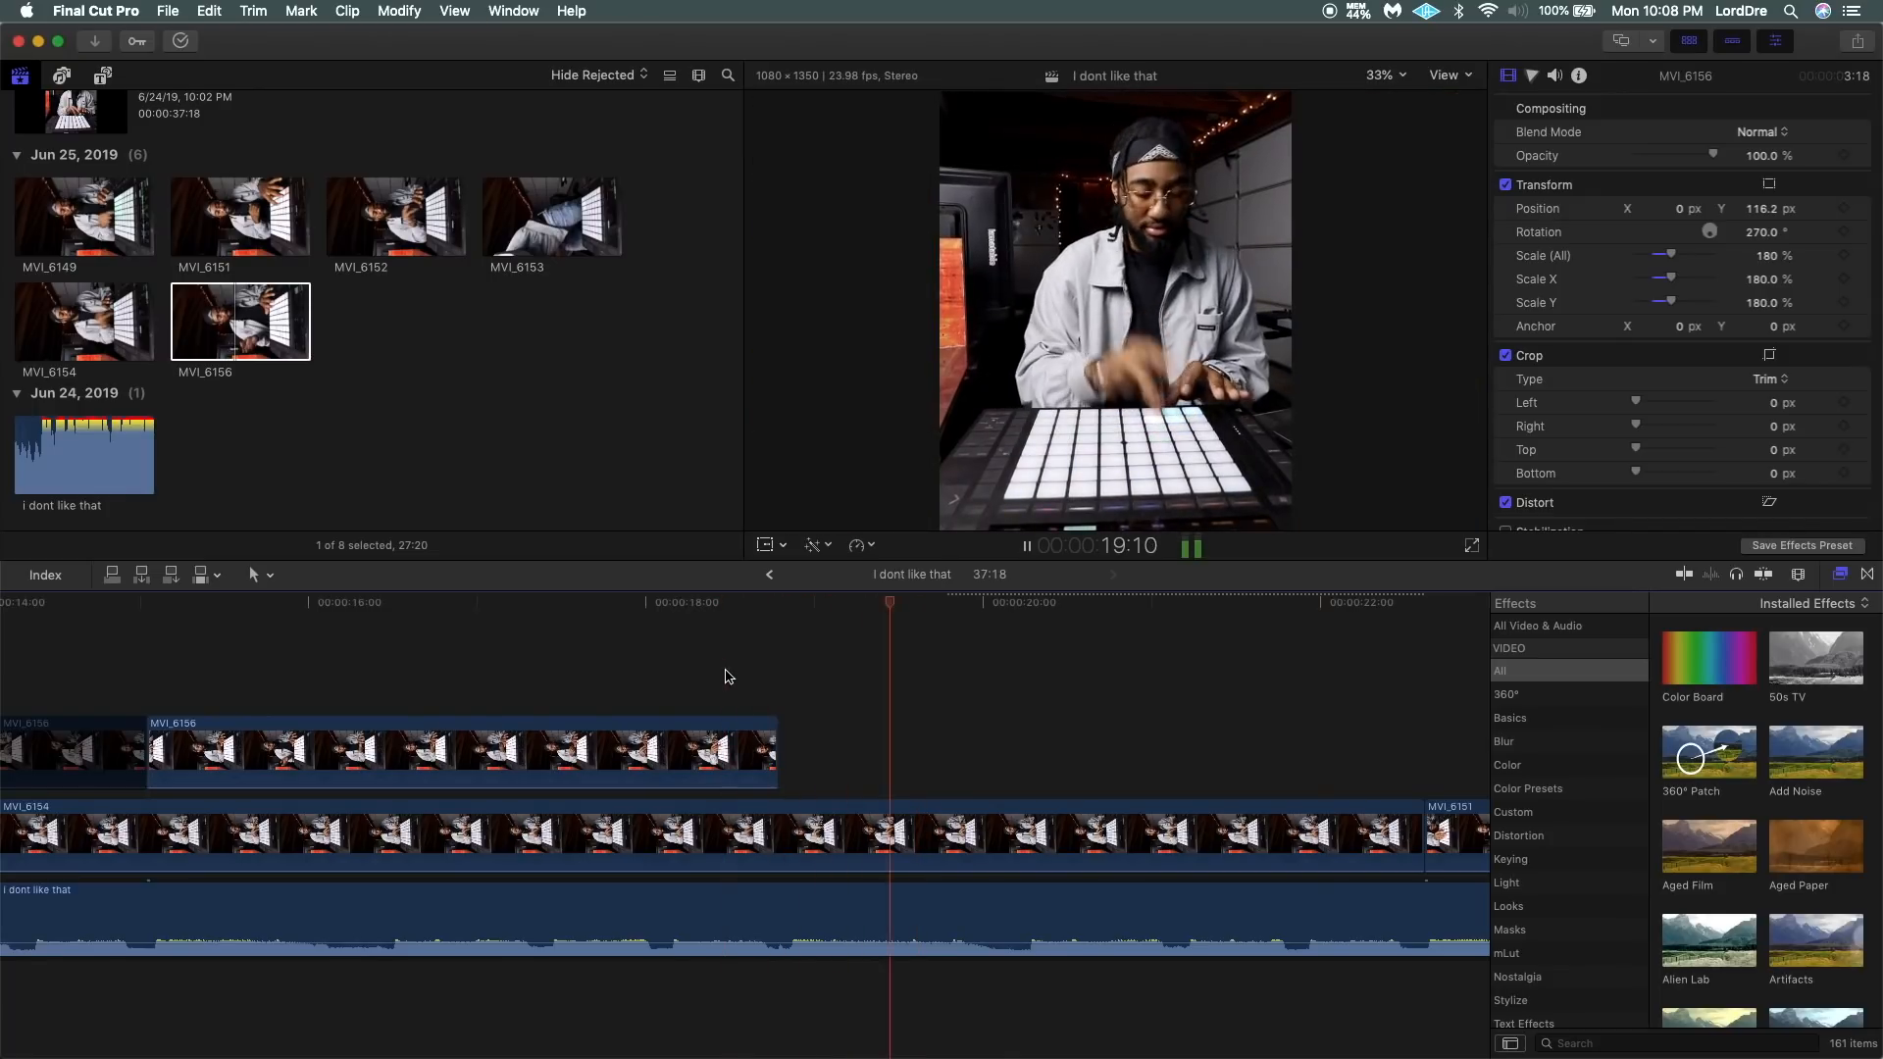
pyautogui.click(660, 667)
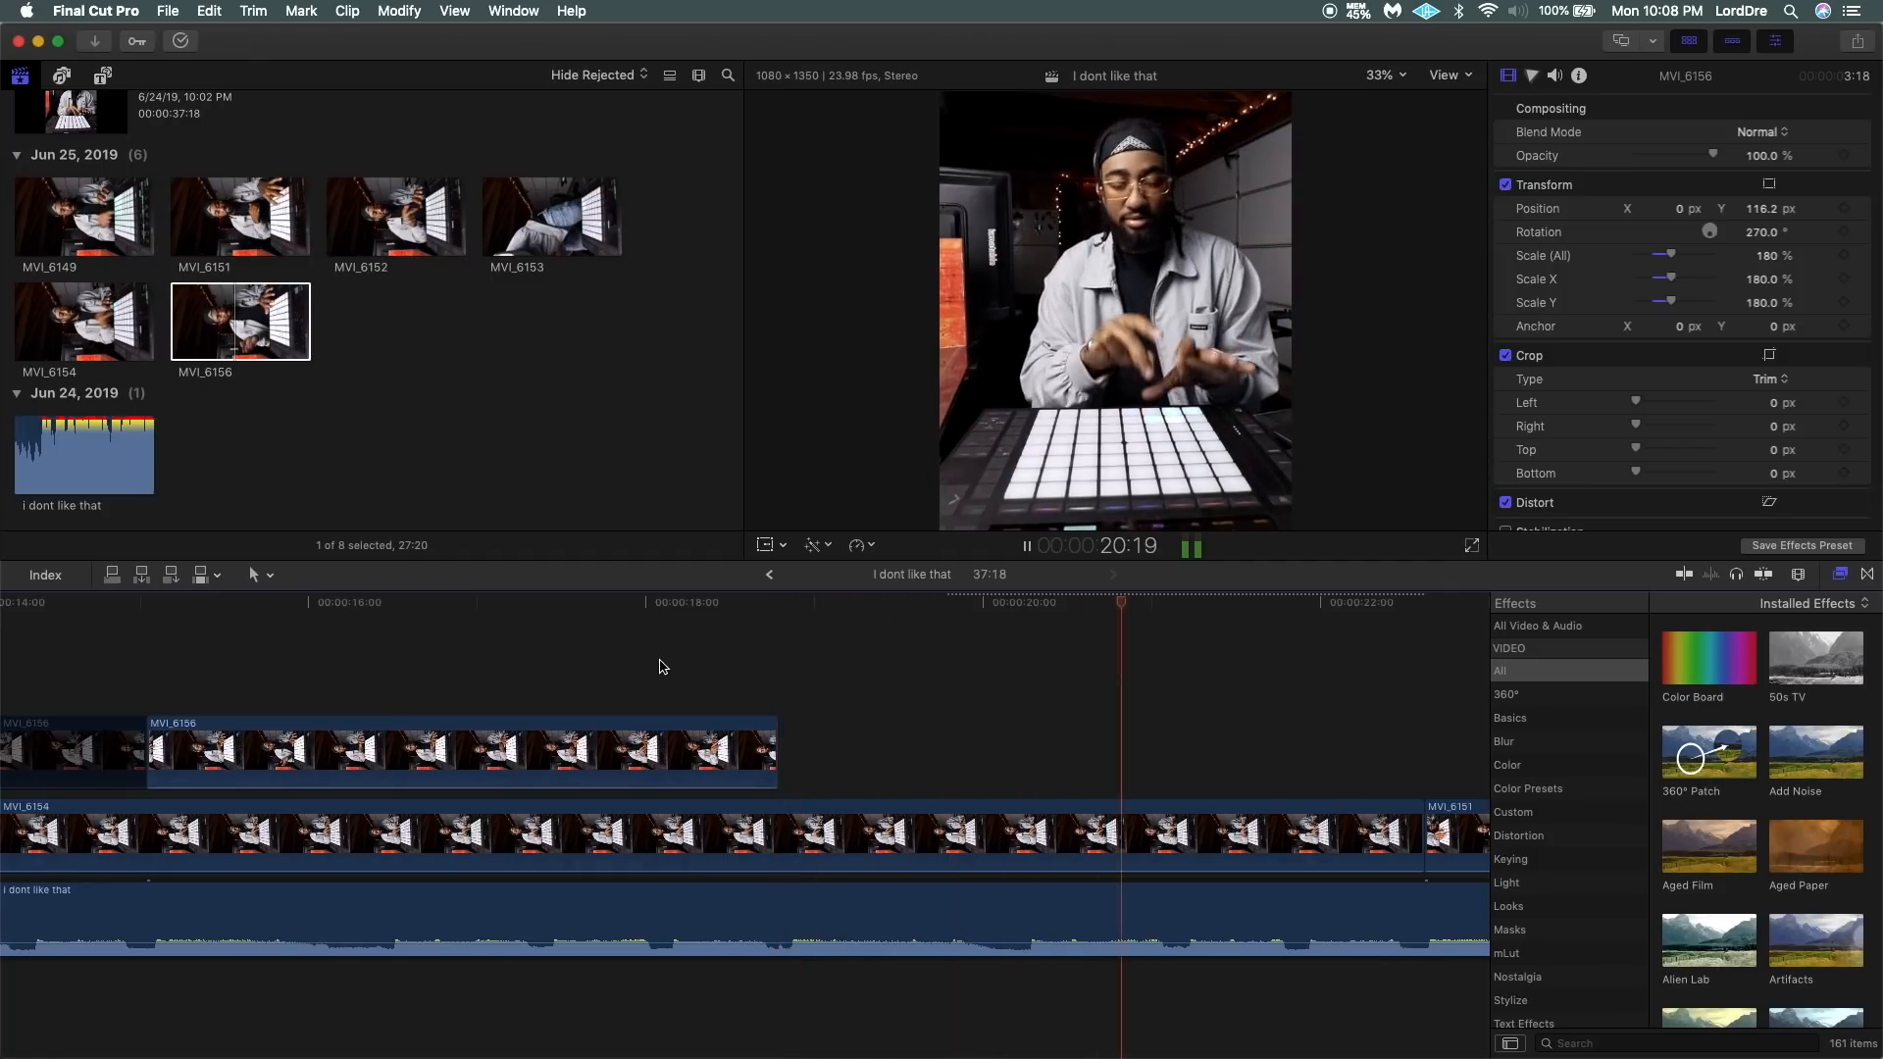
pyautogui.press('space')
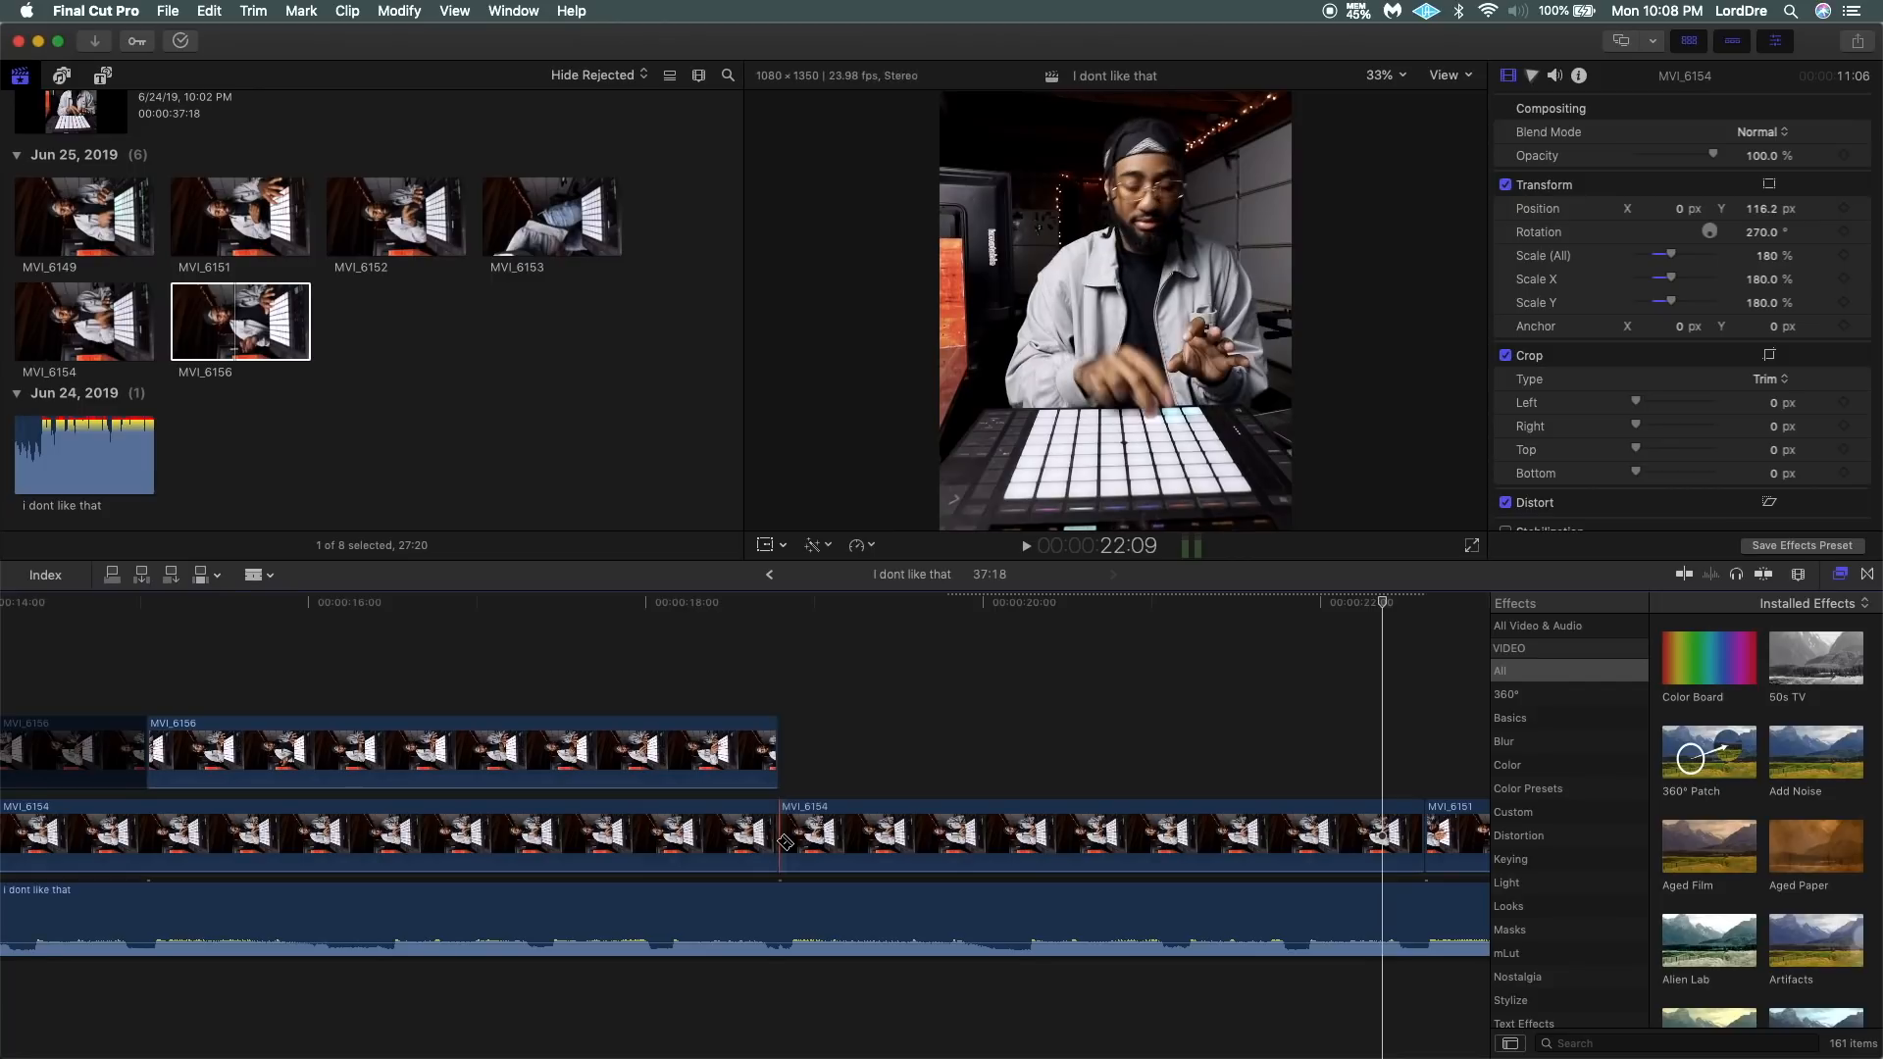
# Split MVI_6154 at the edges of the enabled MVI_6156 segment above it and delete the covered section.
pyautogui.click(152, 842)
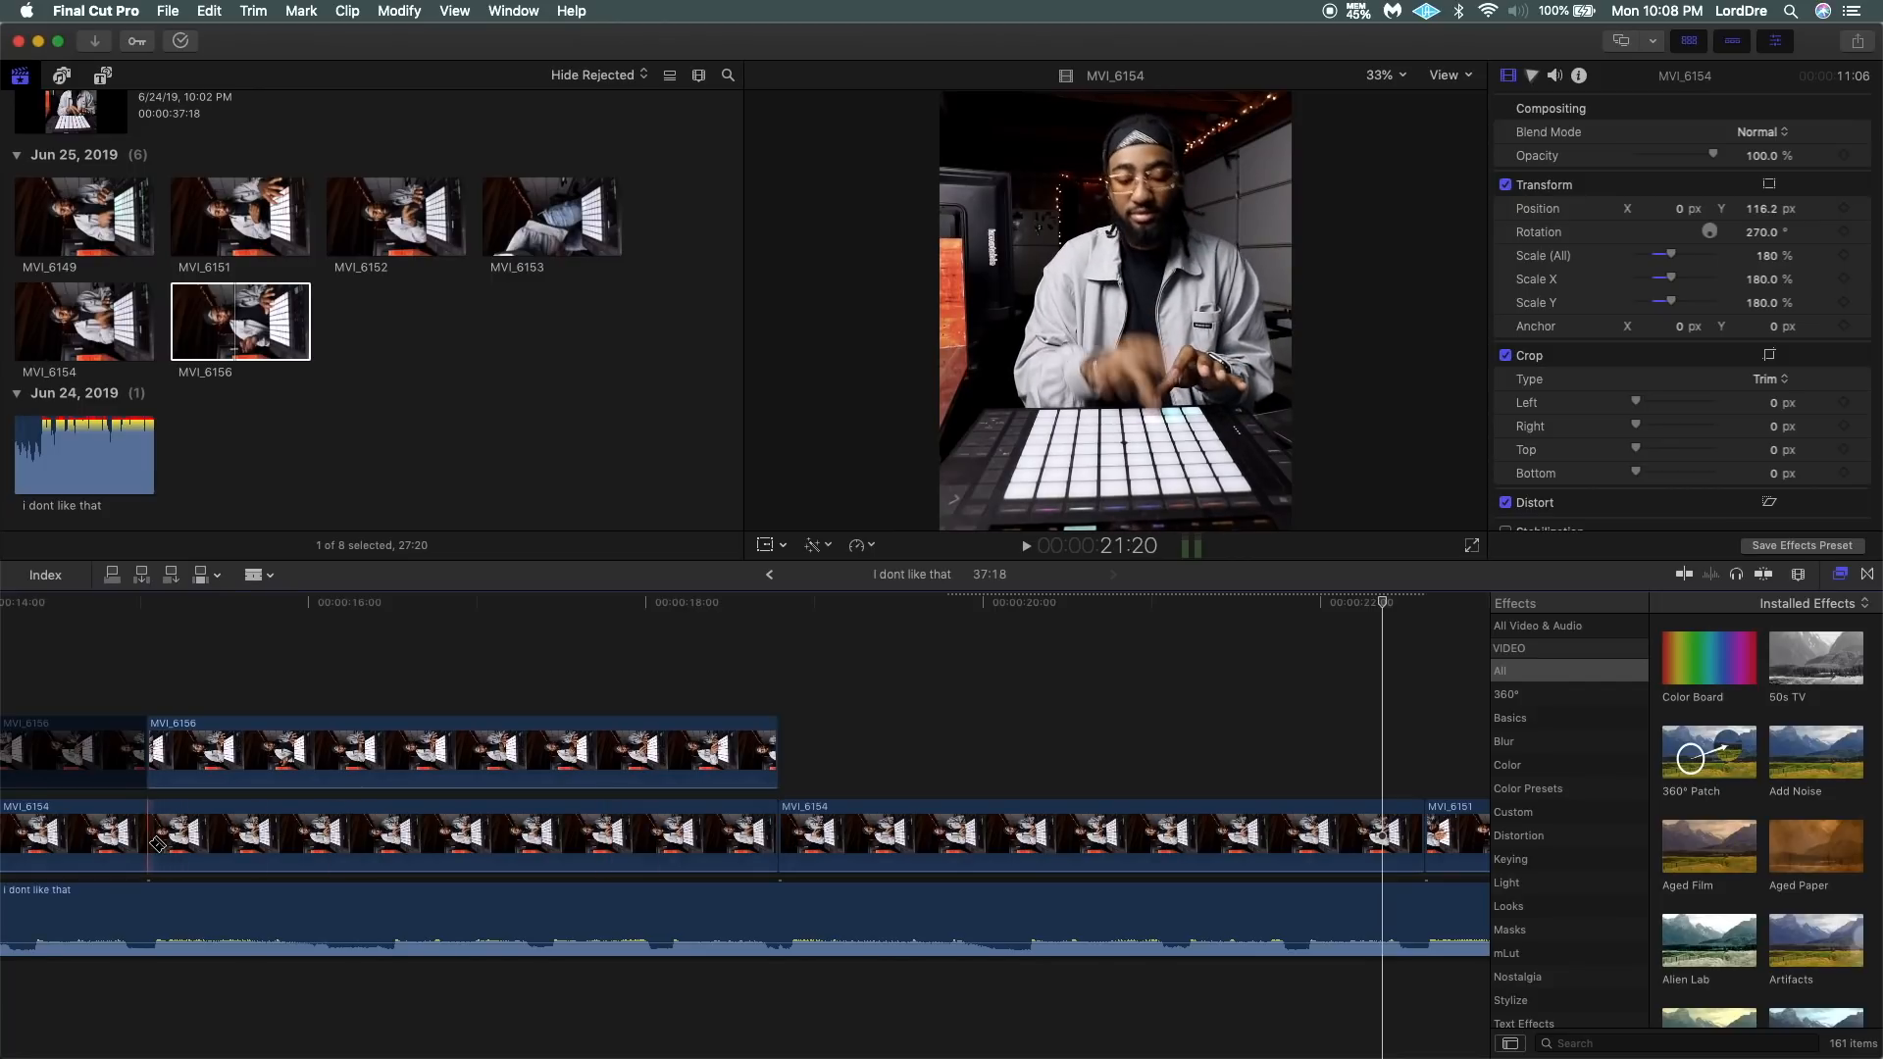
pyautogui.press('a')
pyautogui.hscroll(-3, 157, 842)
pyautogui.click(416, 831)
pyautogui.press('Delete')
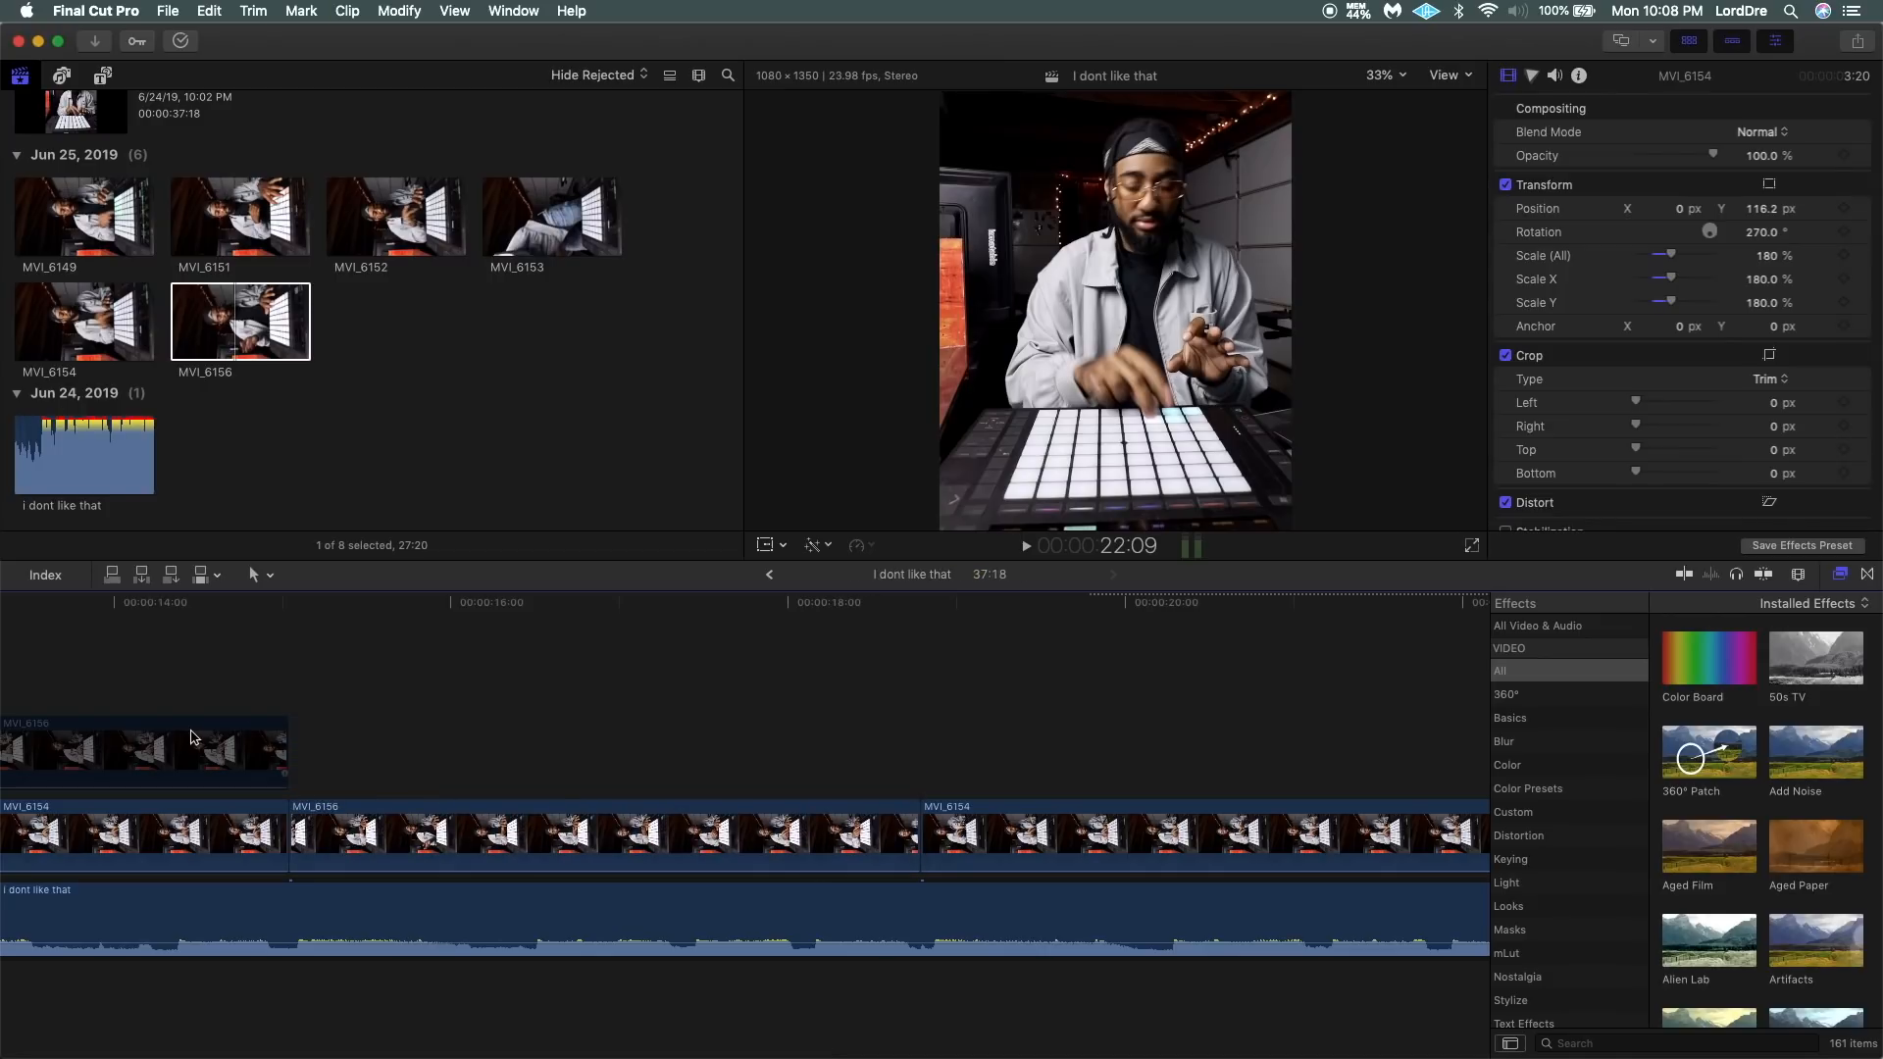
# Delete the disabled MVI_6156 segment and cut away the MVI_6154 section beneath the first MVI_6156 segment.
pyautogui.click(197, 760)
pyautogui.press('Delete')
pyautogui.hscroll(-10, 196, 760)
pyautogui.press('b')
pyautogui.hscroll(-10, 593, 844)
pyautogui.click(850, 844)
pyautogui.press('a')
pyautogui.click(981, 840)
pyautogui.press('Delete')
# Trim the end of MVI_6151 back to the beat at about 30:04.
pyautogui.press('super+minus')
pyautogui.press('super+minus')
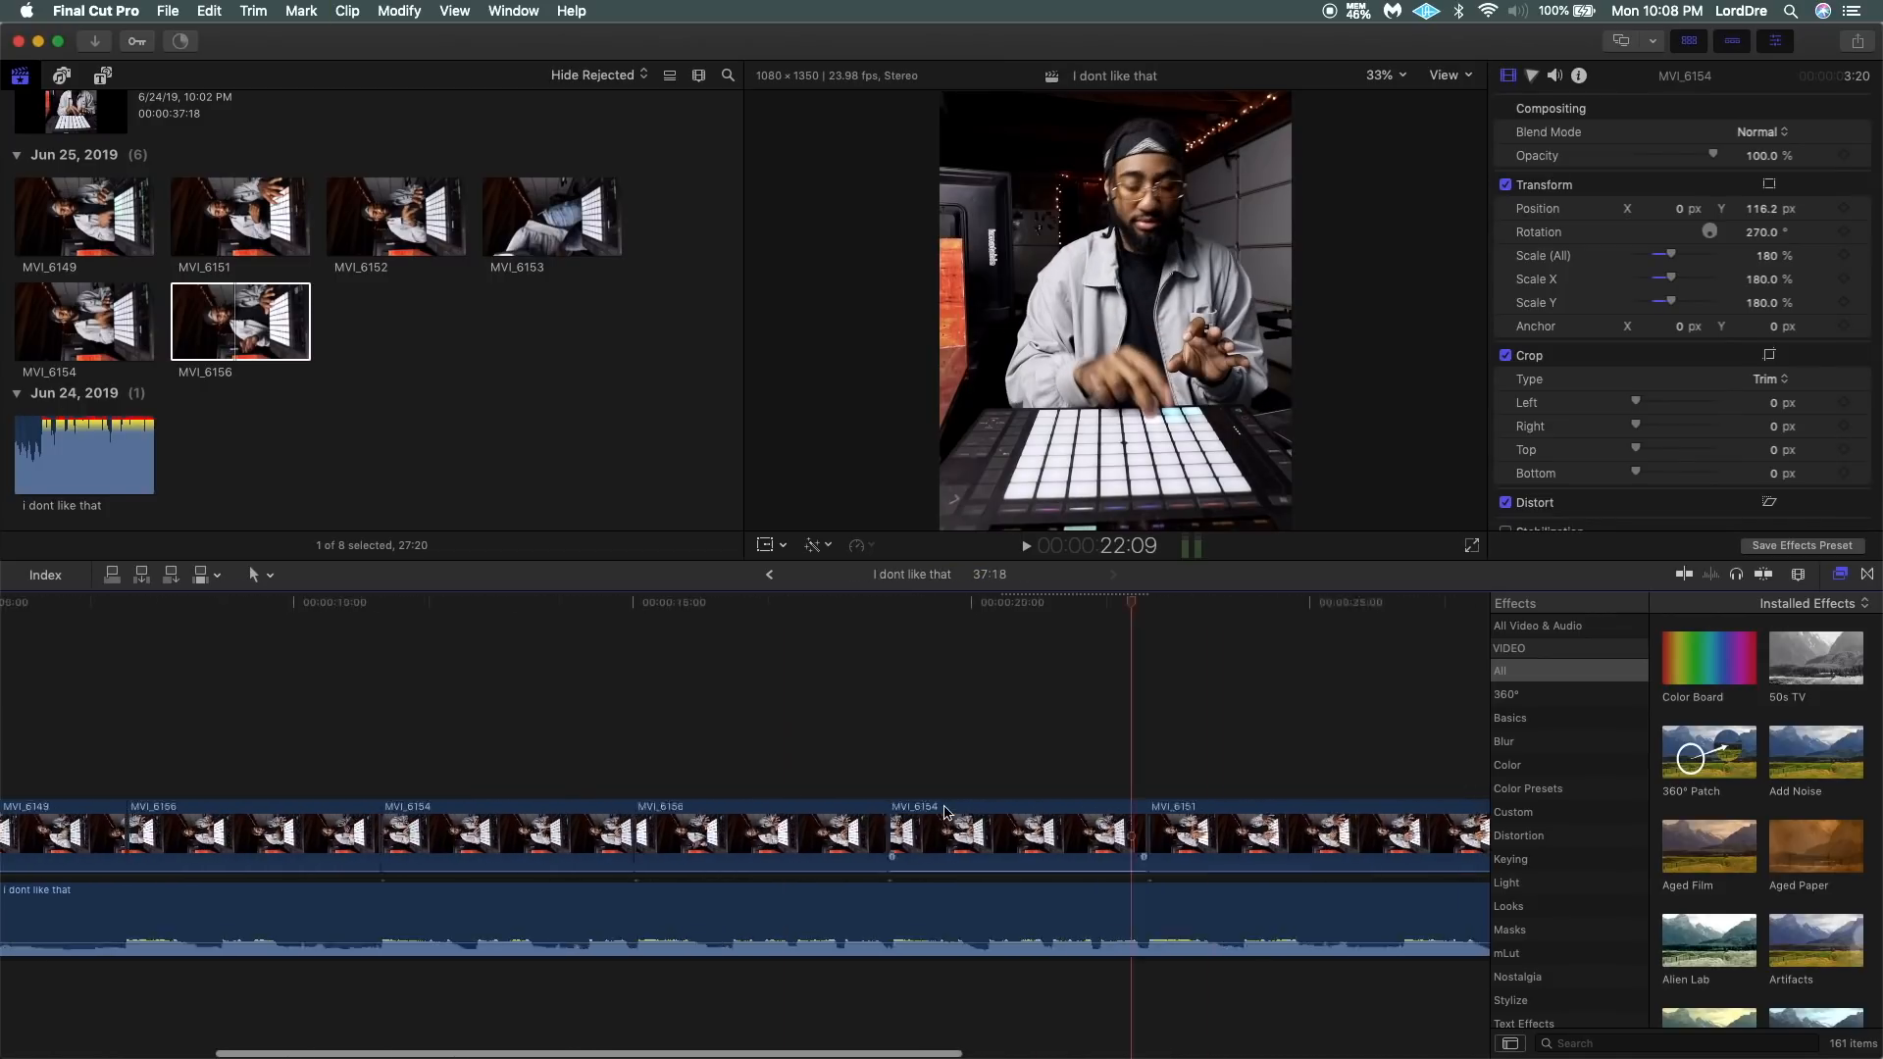
pyautogui.hscroll(8, 541, 734)
pyautogui.press('space')
pyautogui.press('space')
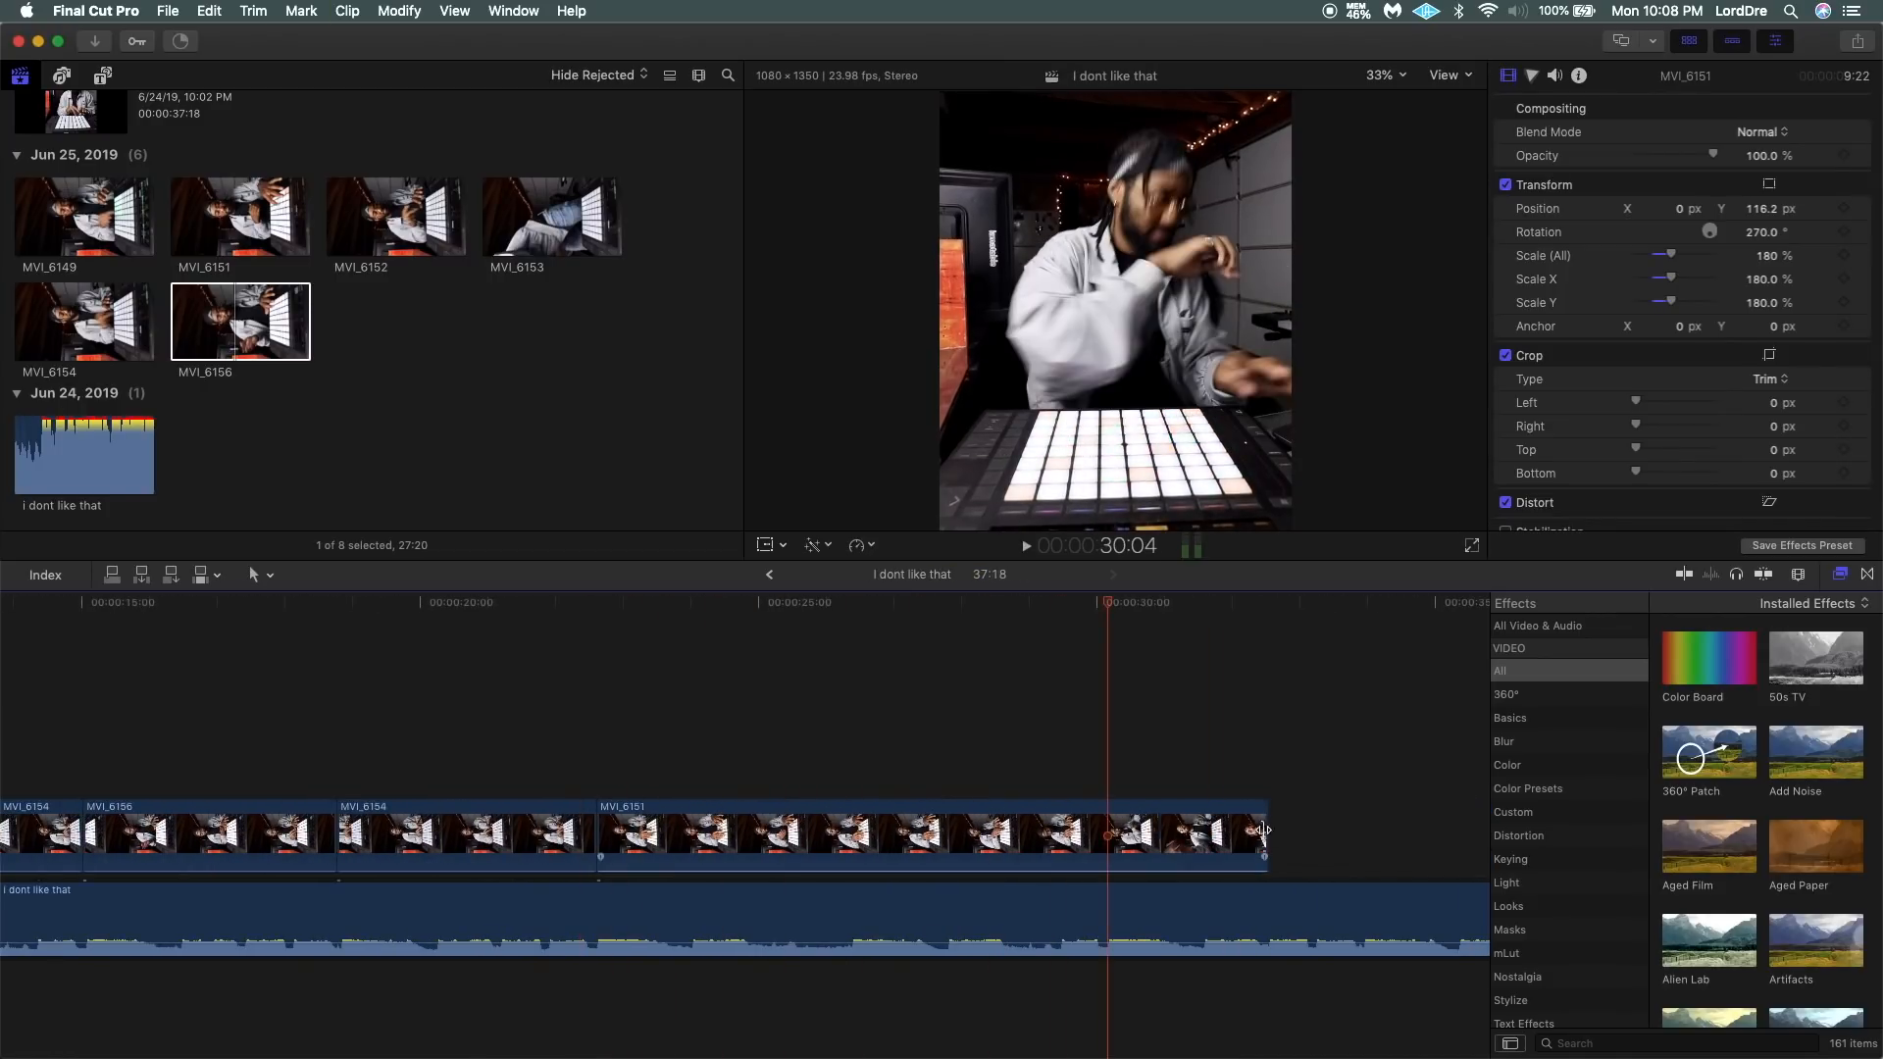
pyautogui.moveTo(1263, 830); pyautogui.dragTo(1106, 833)
# Examine the last seconds of MVI_6151 and the uncovered stretch of beat audio after it.
pyautogui.click(948, 708)
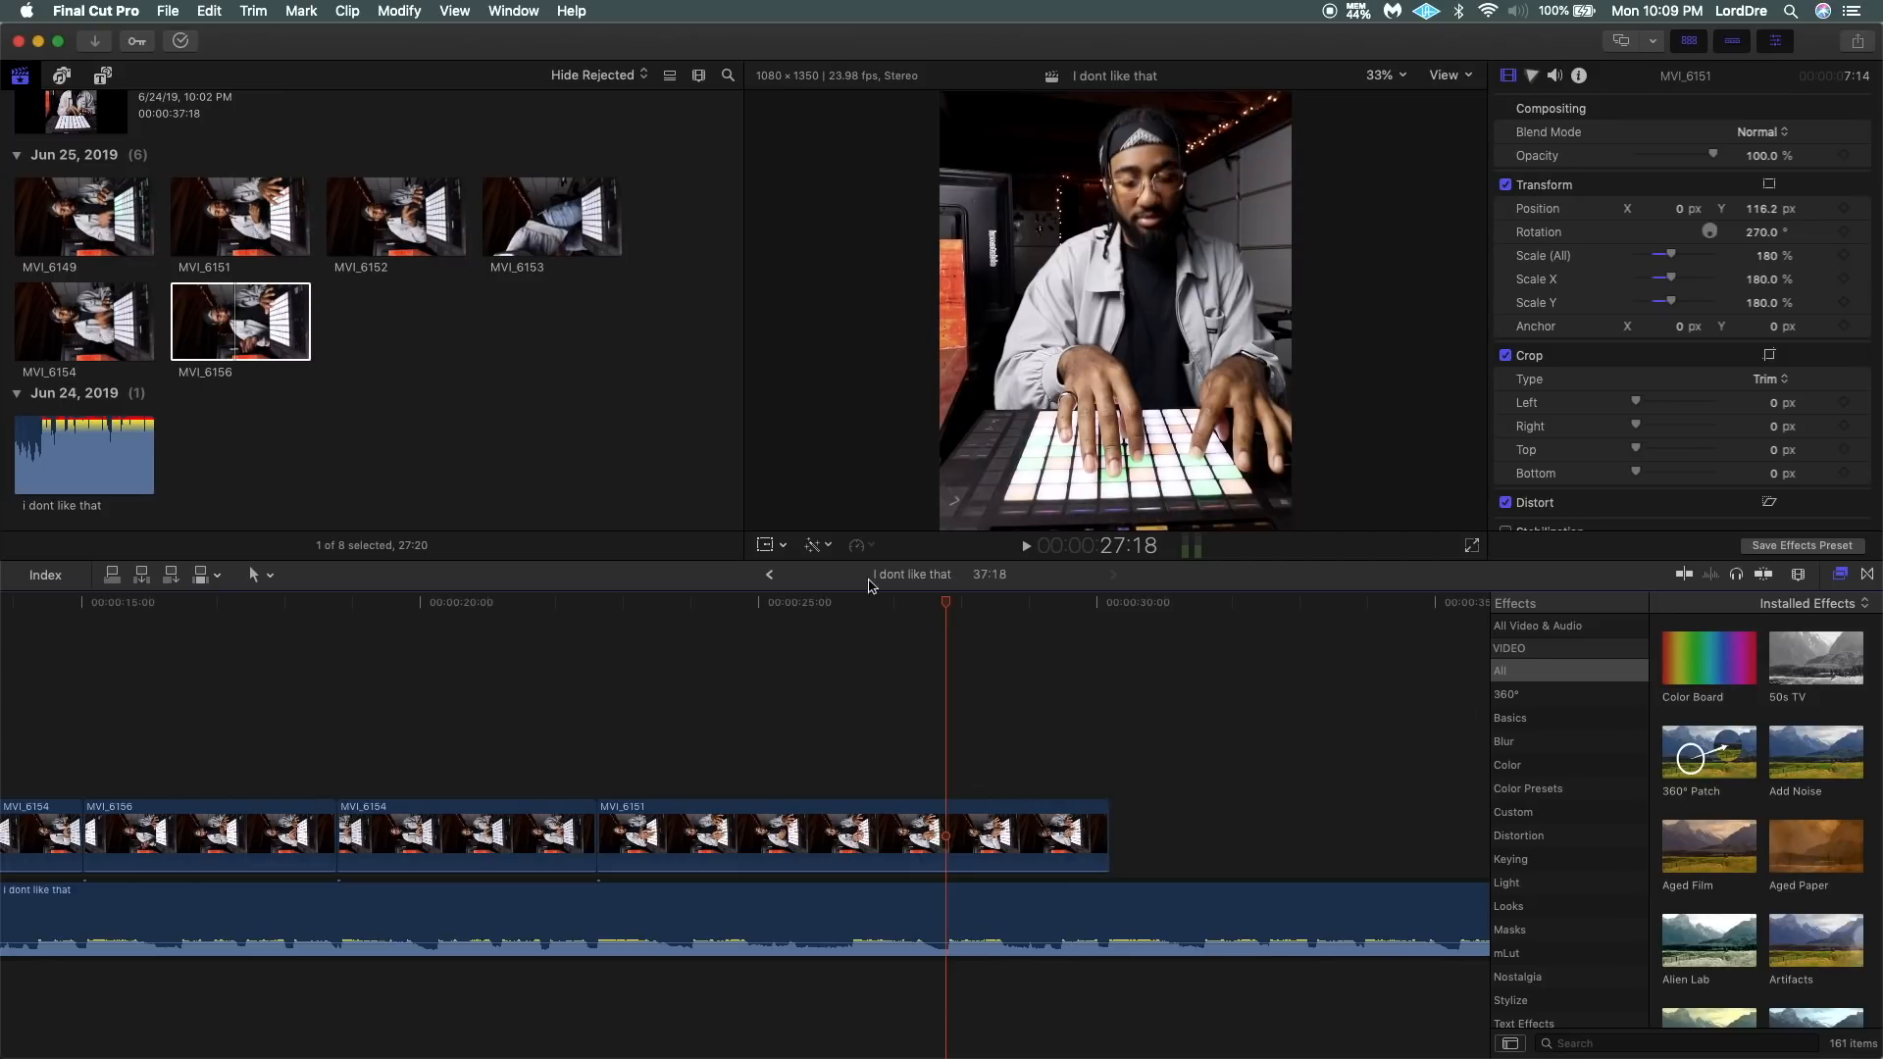
pyautogui.click(1046, 726)
pyautogui.hscroll(5, 1044, 731)
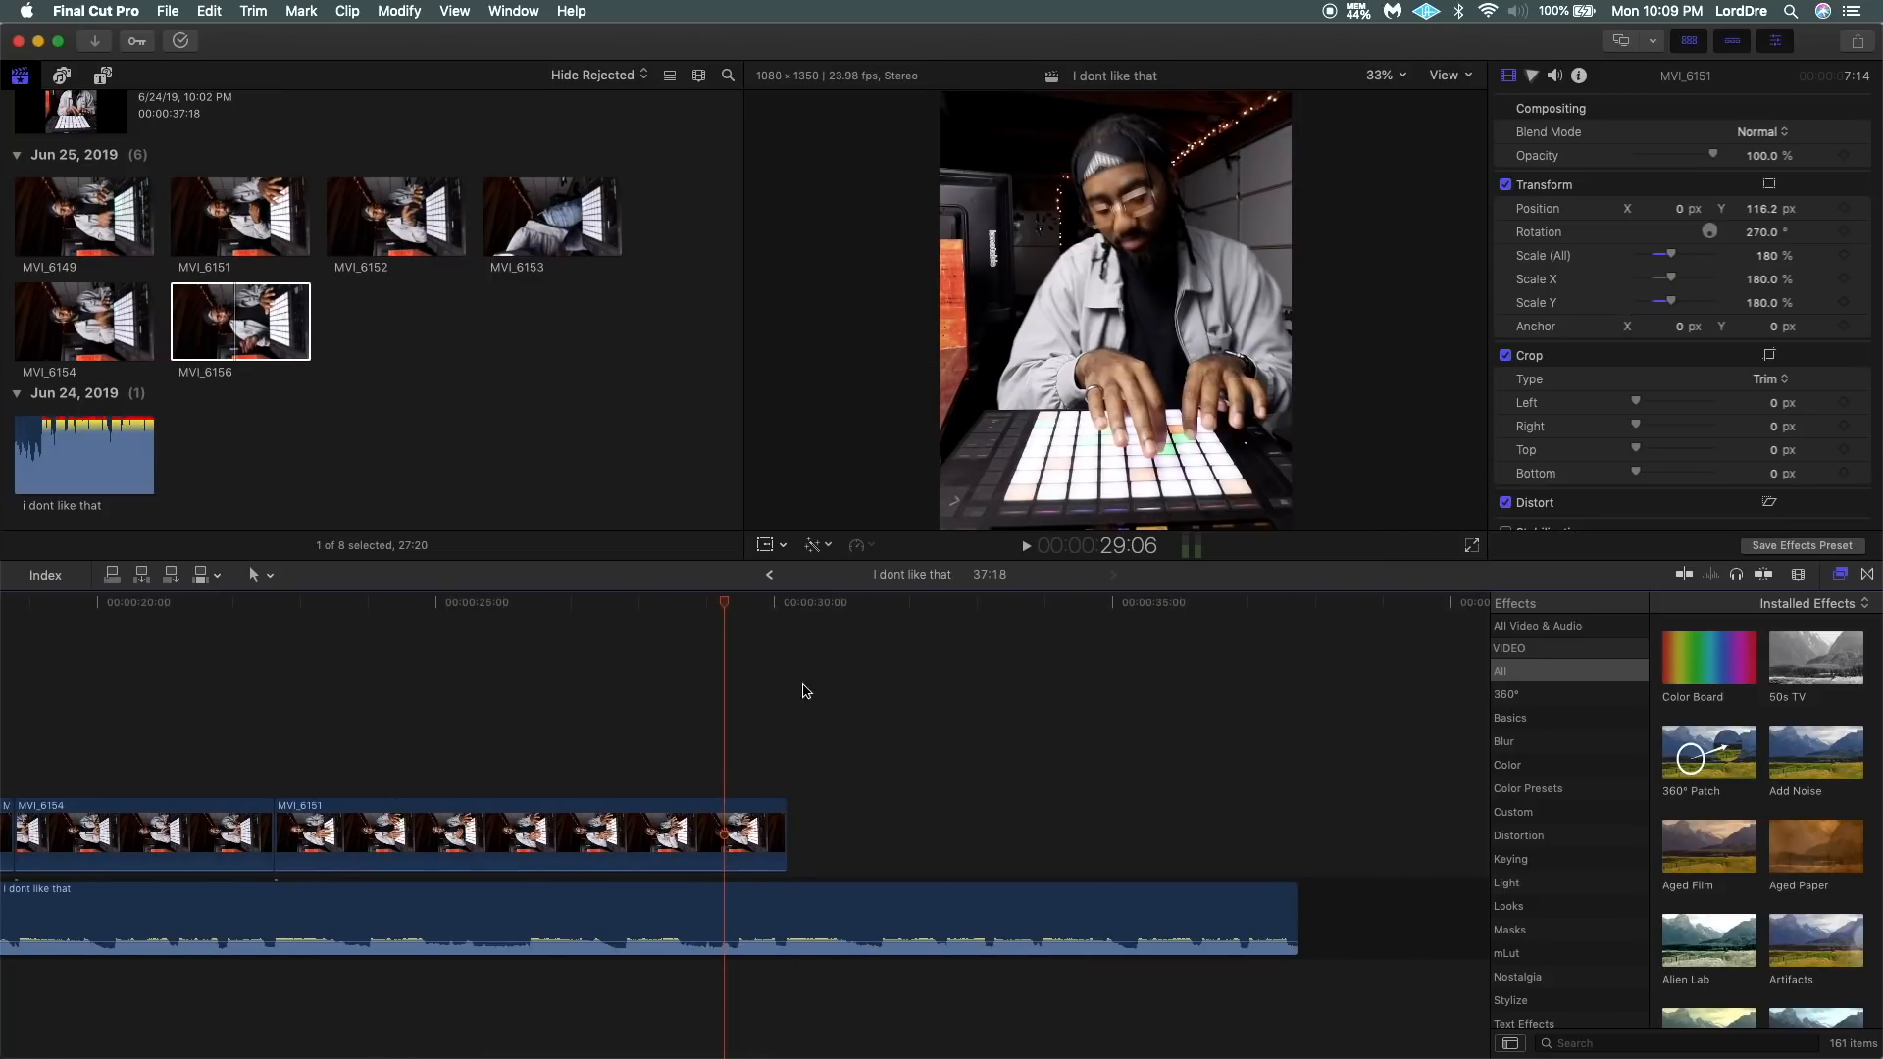
pyautogui.click(836, 602)
pyautogui.moveTo(837, 605); pyautogui.dragTo(876, 737)
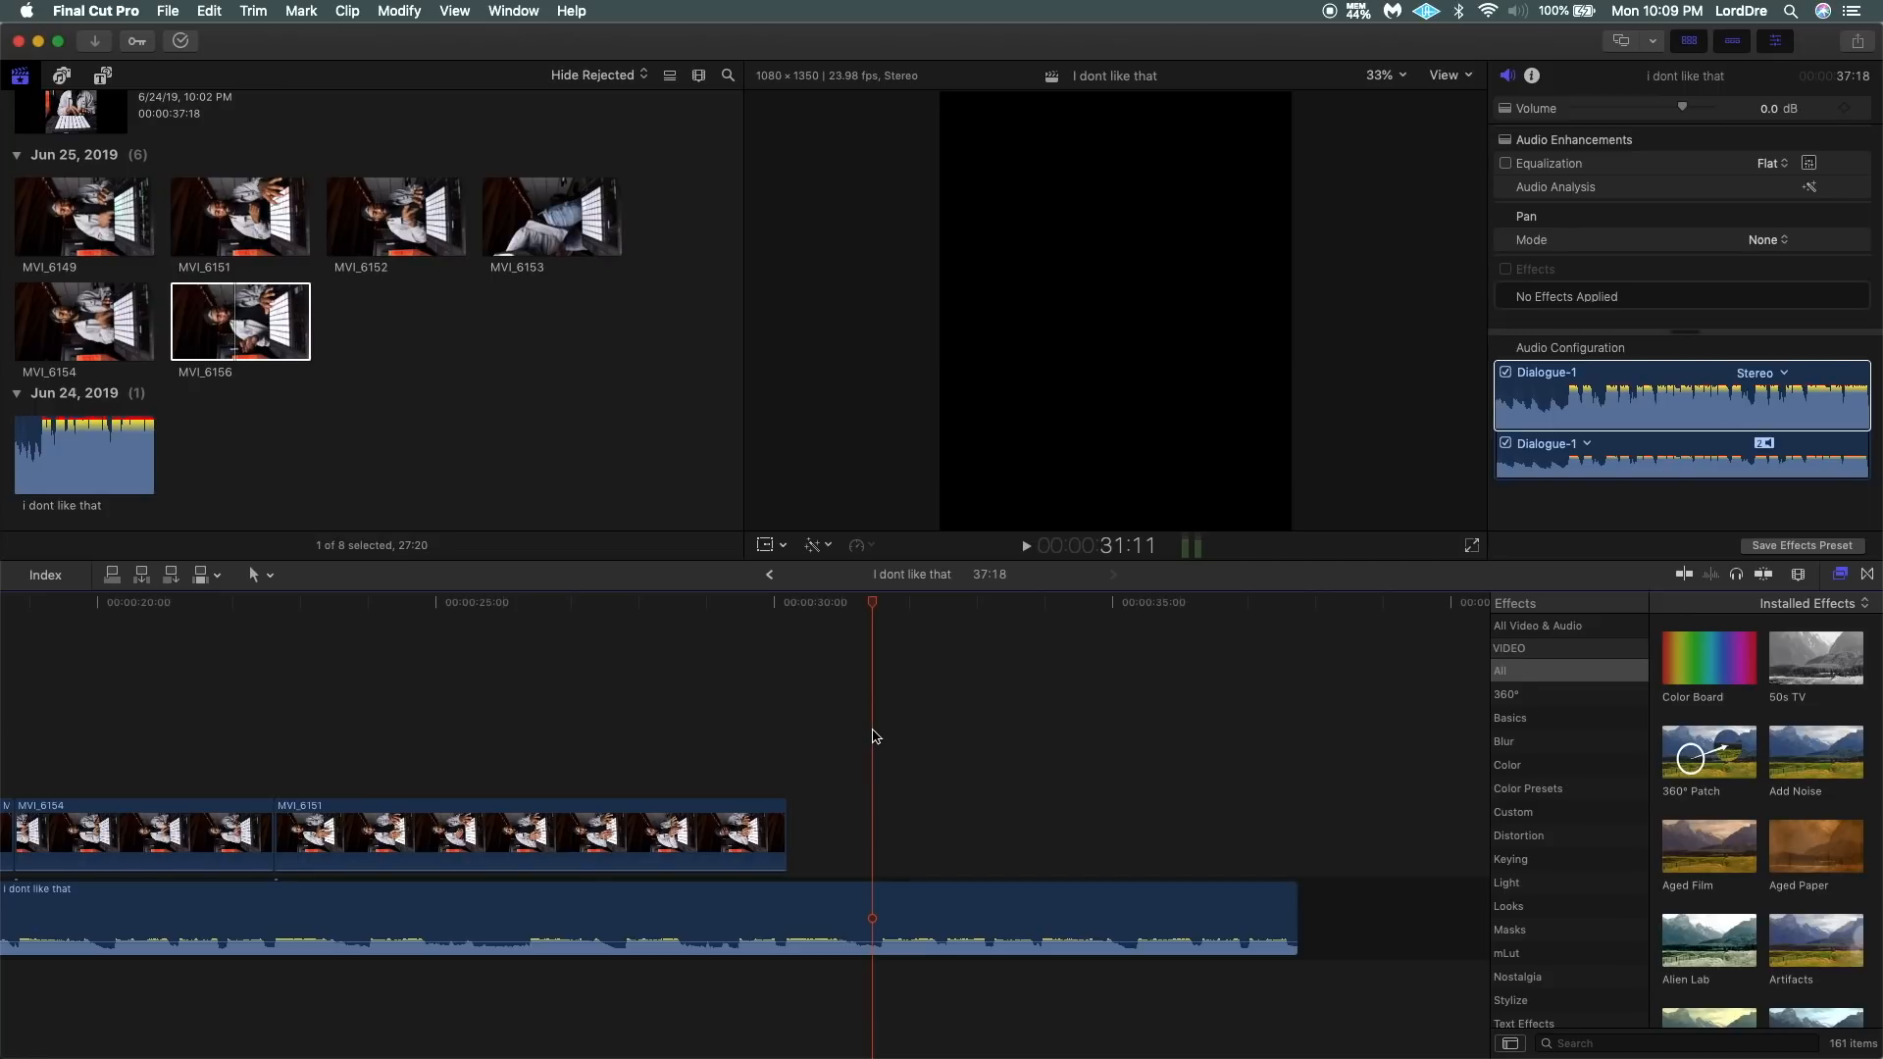
# Return to the start of the timeline and play the sequence to check the cuts against the beat.
pyautogui.moveTo(235, 604); pyautogui.dragTo(3, 624)
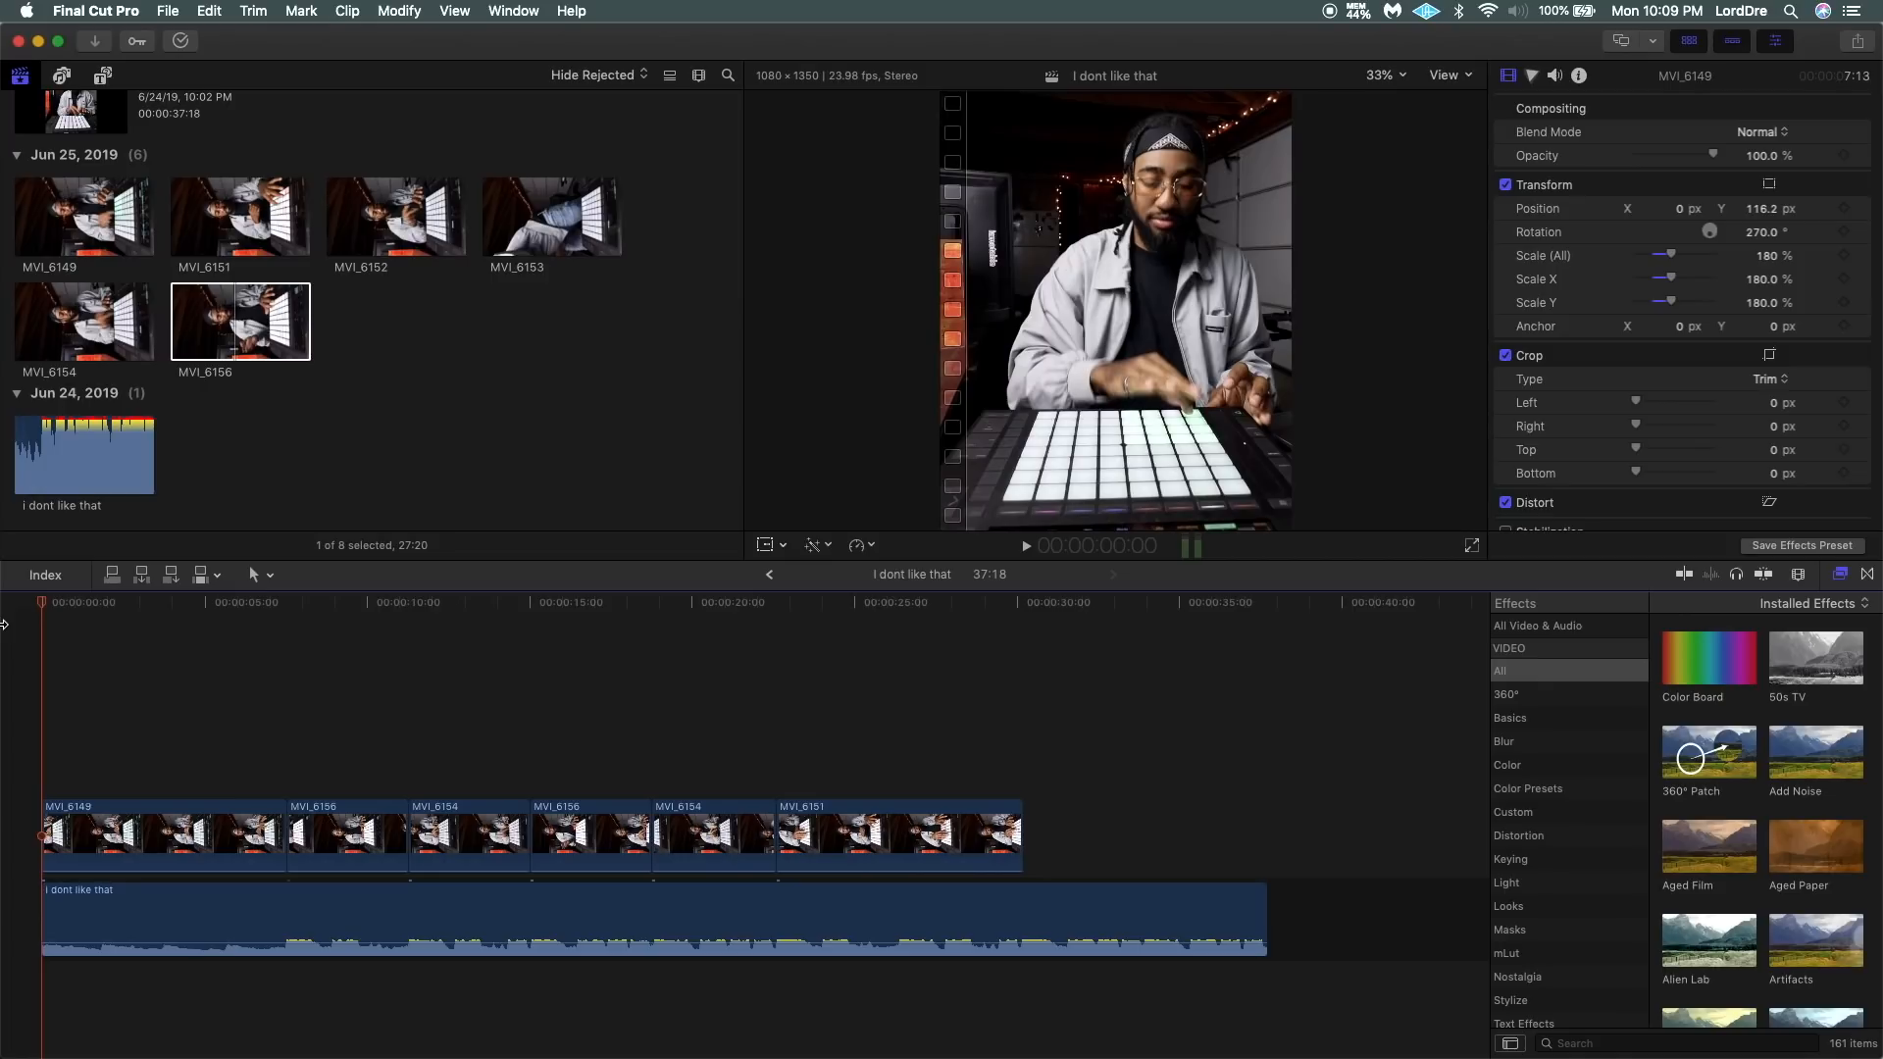
pyautogui.press('super+equal')
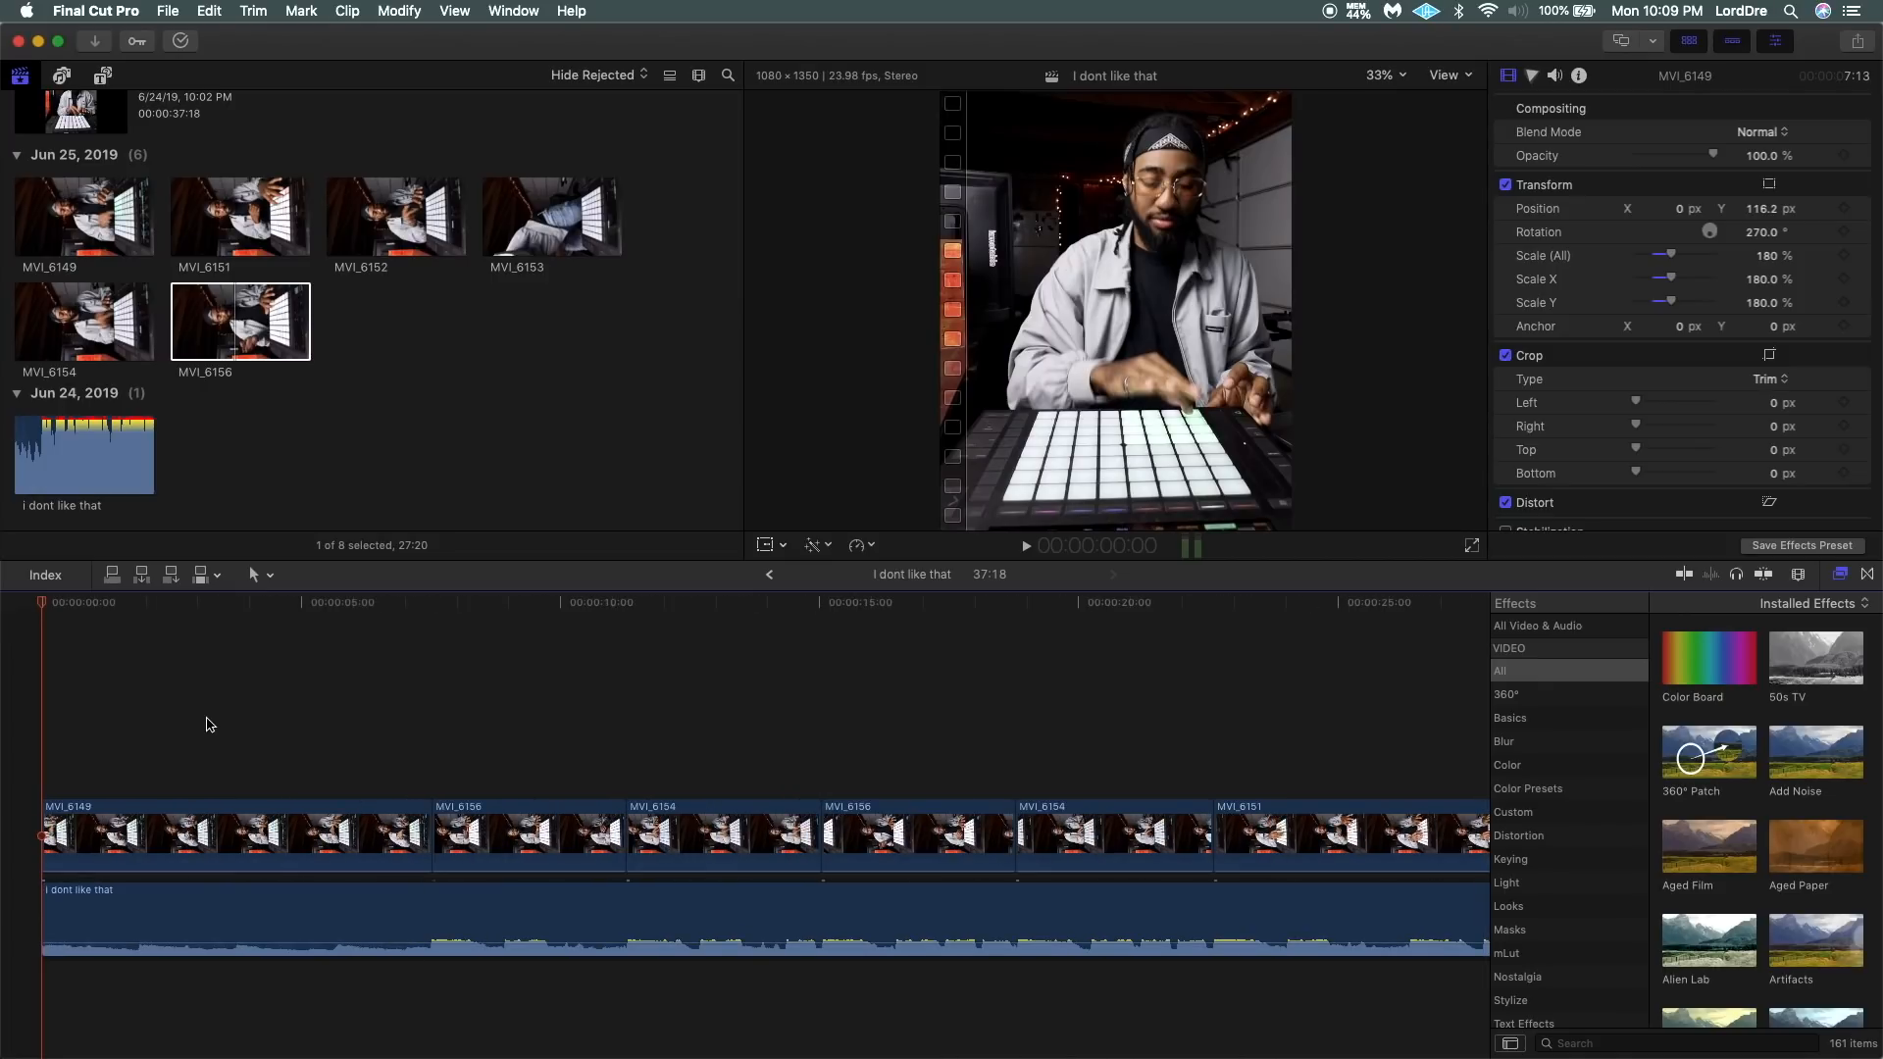
pyautogui.press('super+equal')
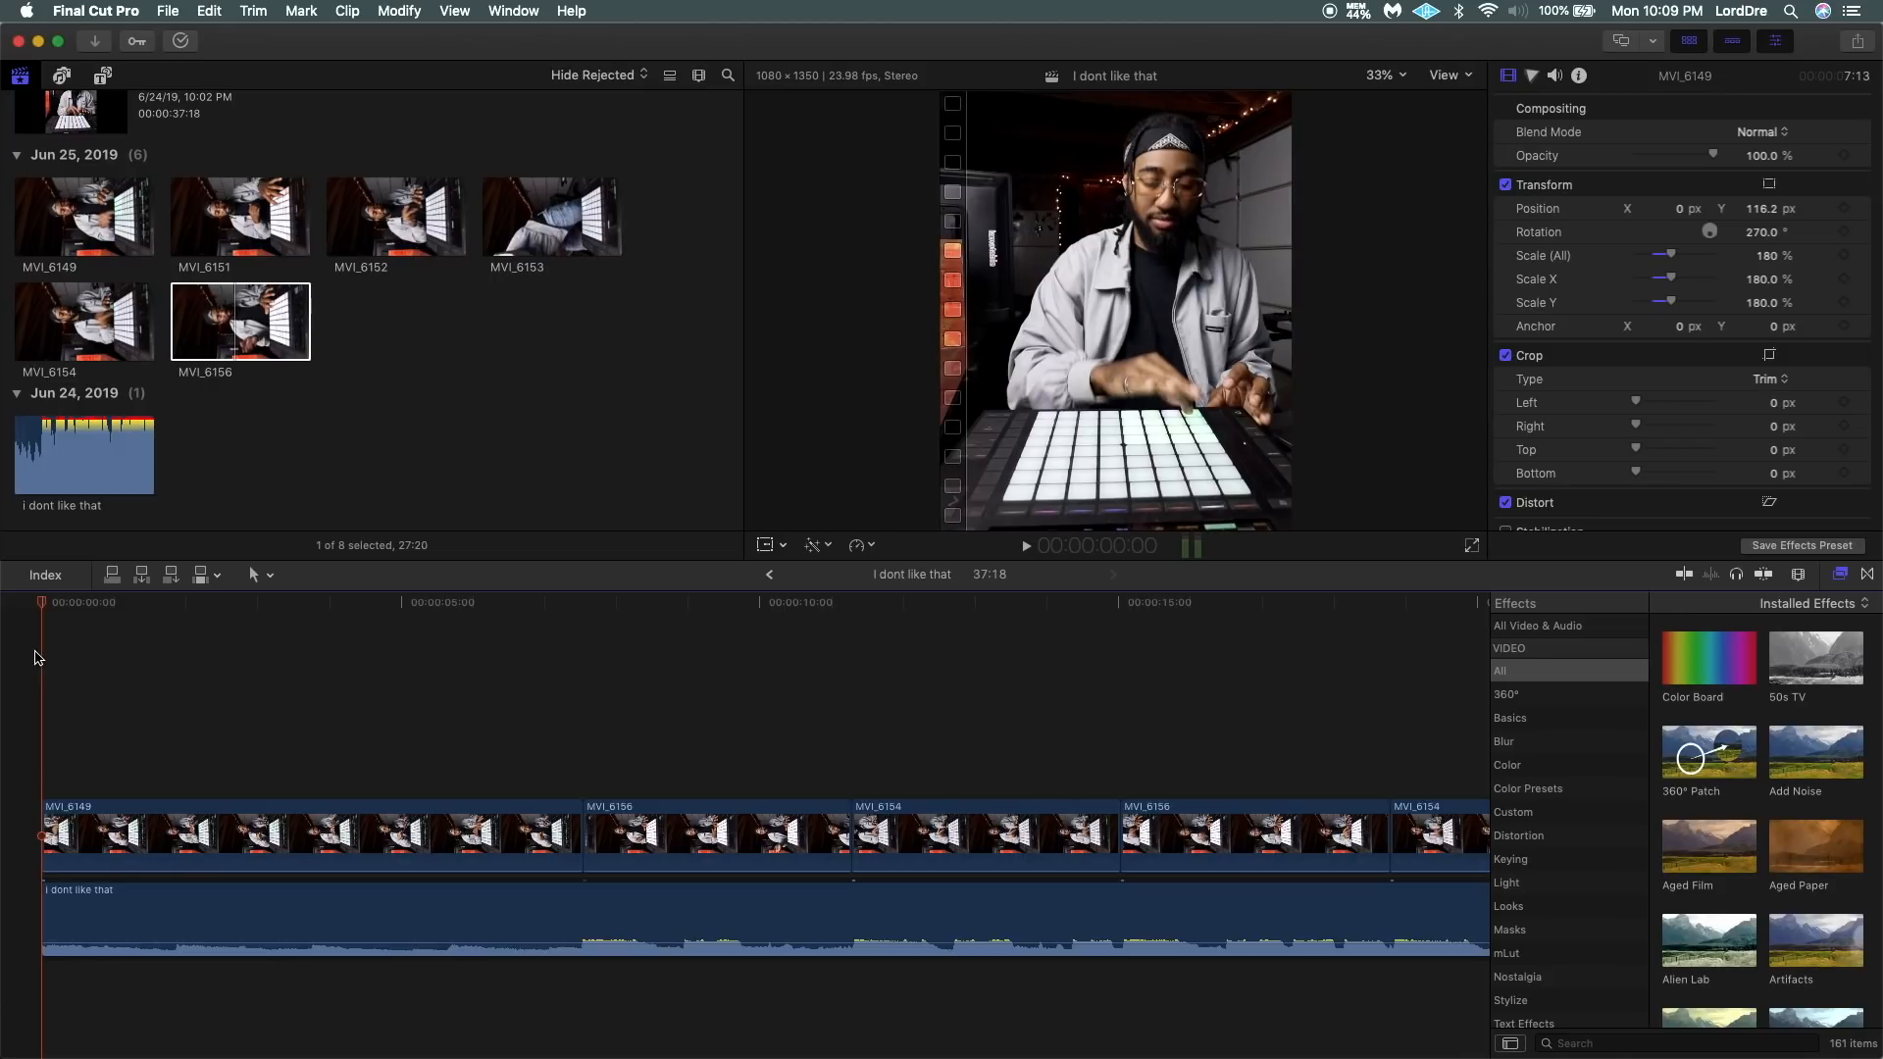
pyautogui.press('space')
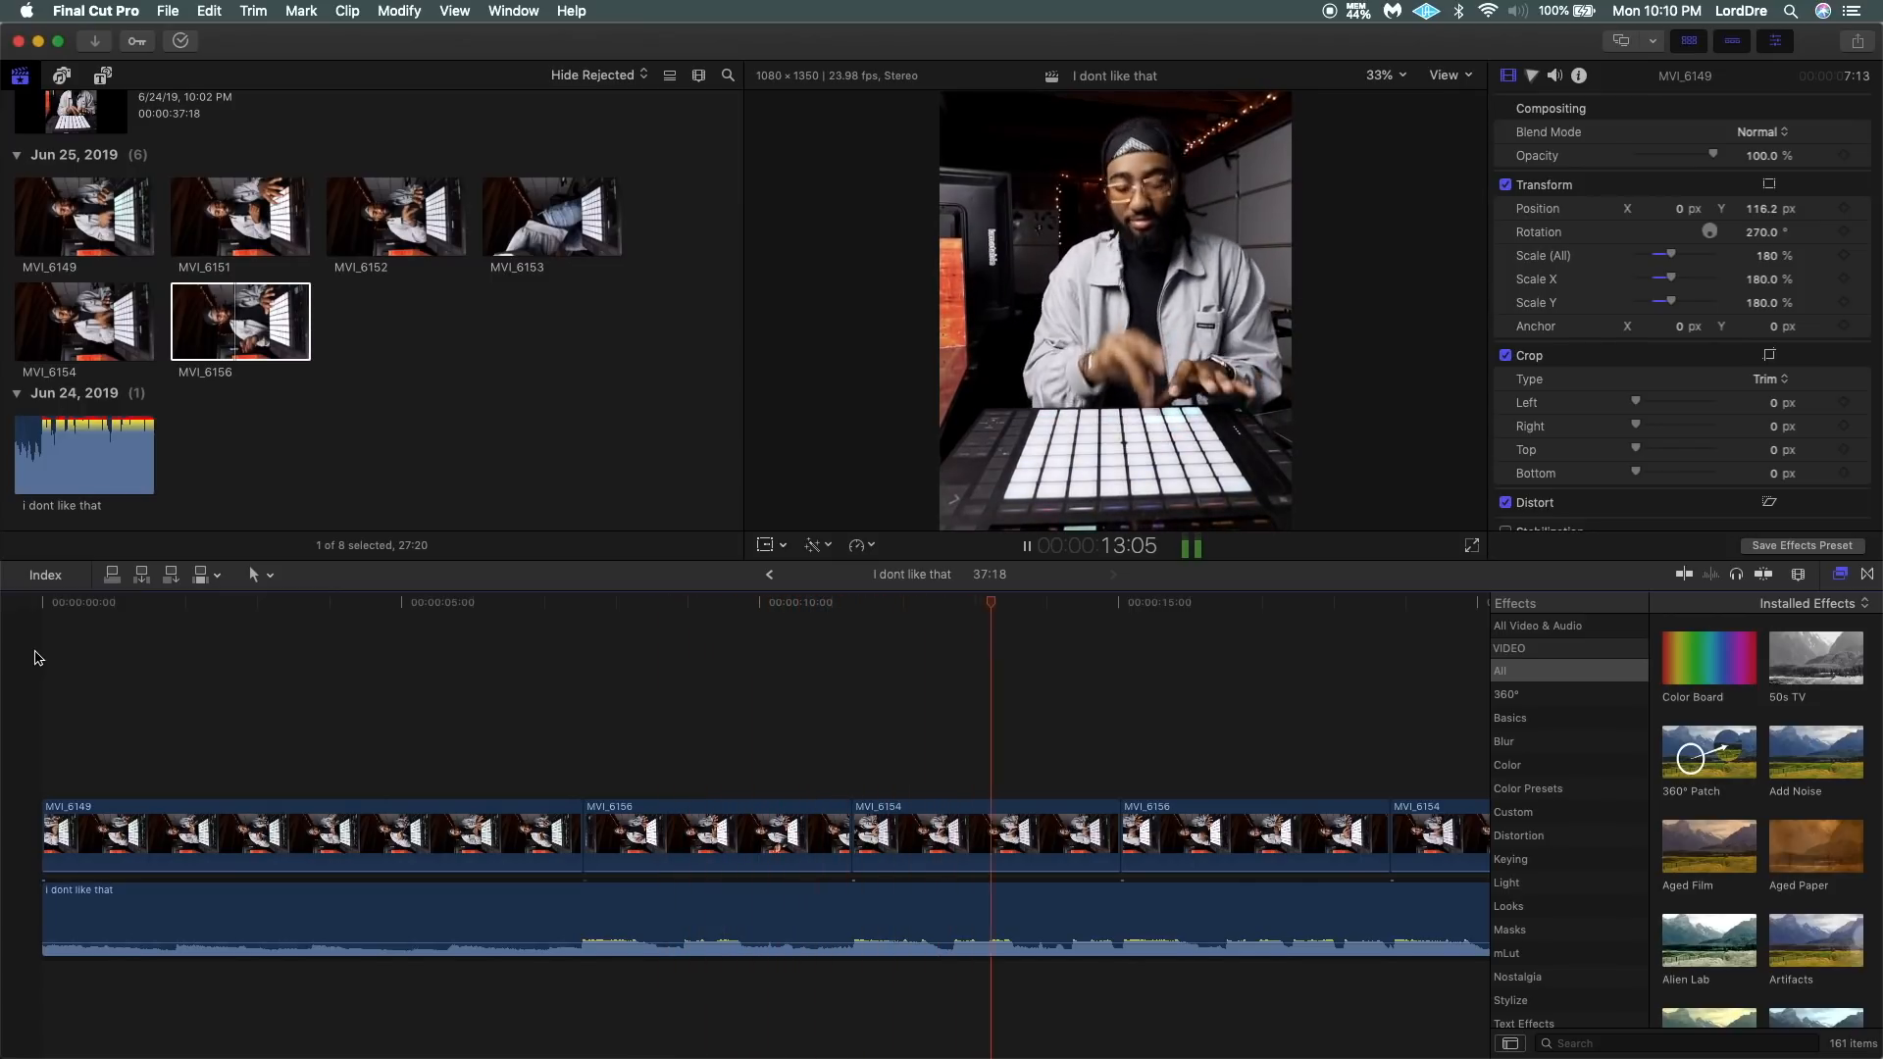
pyautogui.press('End')
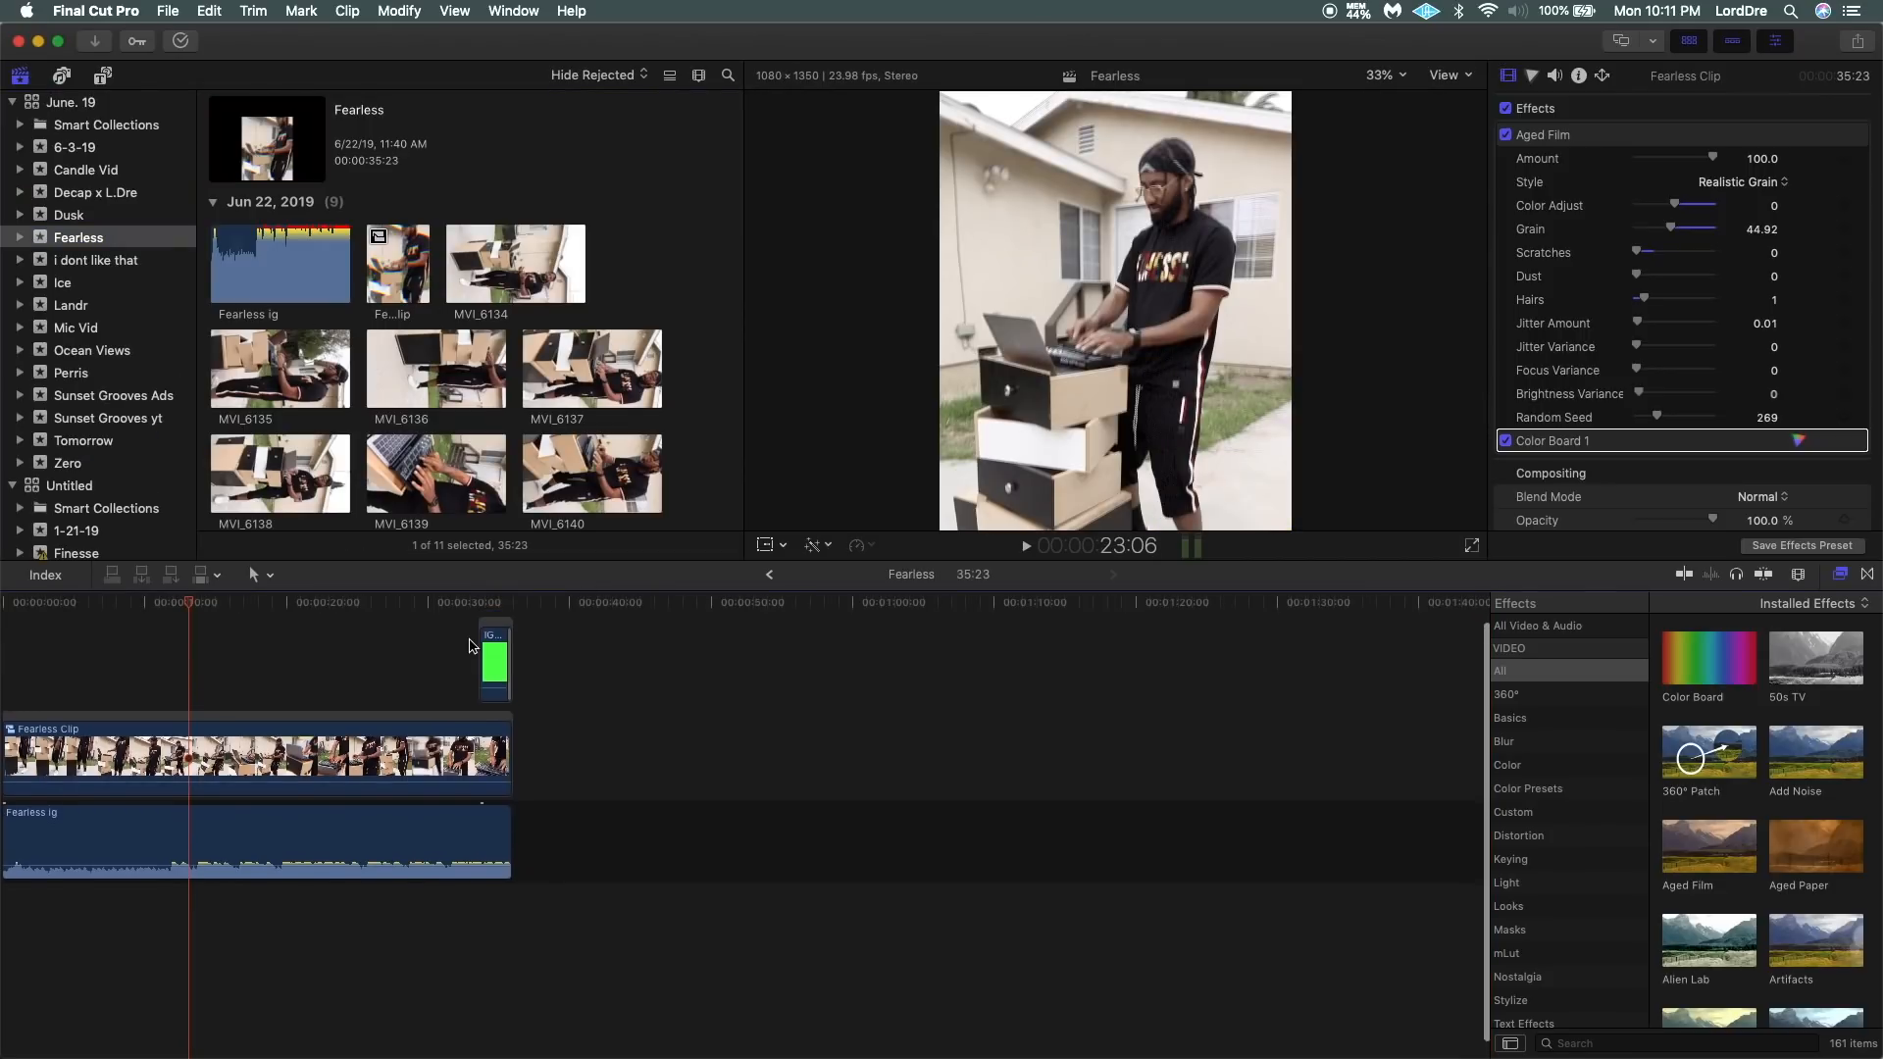
# Copy the IG greenscreen clip from the Fearless project into the I dont like that project and place it over the end of MVI_6151.
pyautogui.click(495, 667)
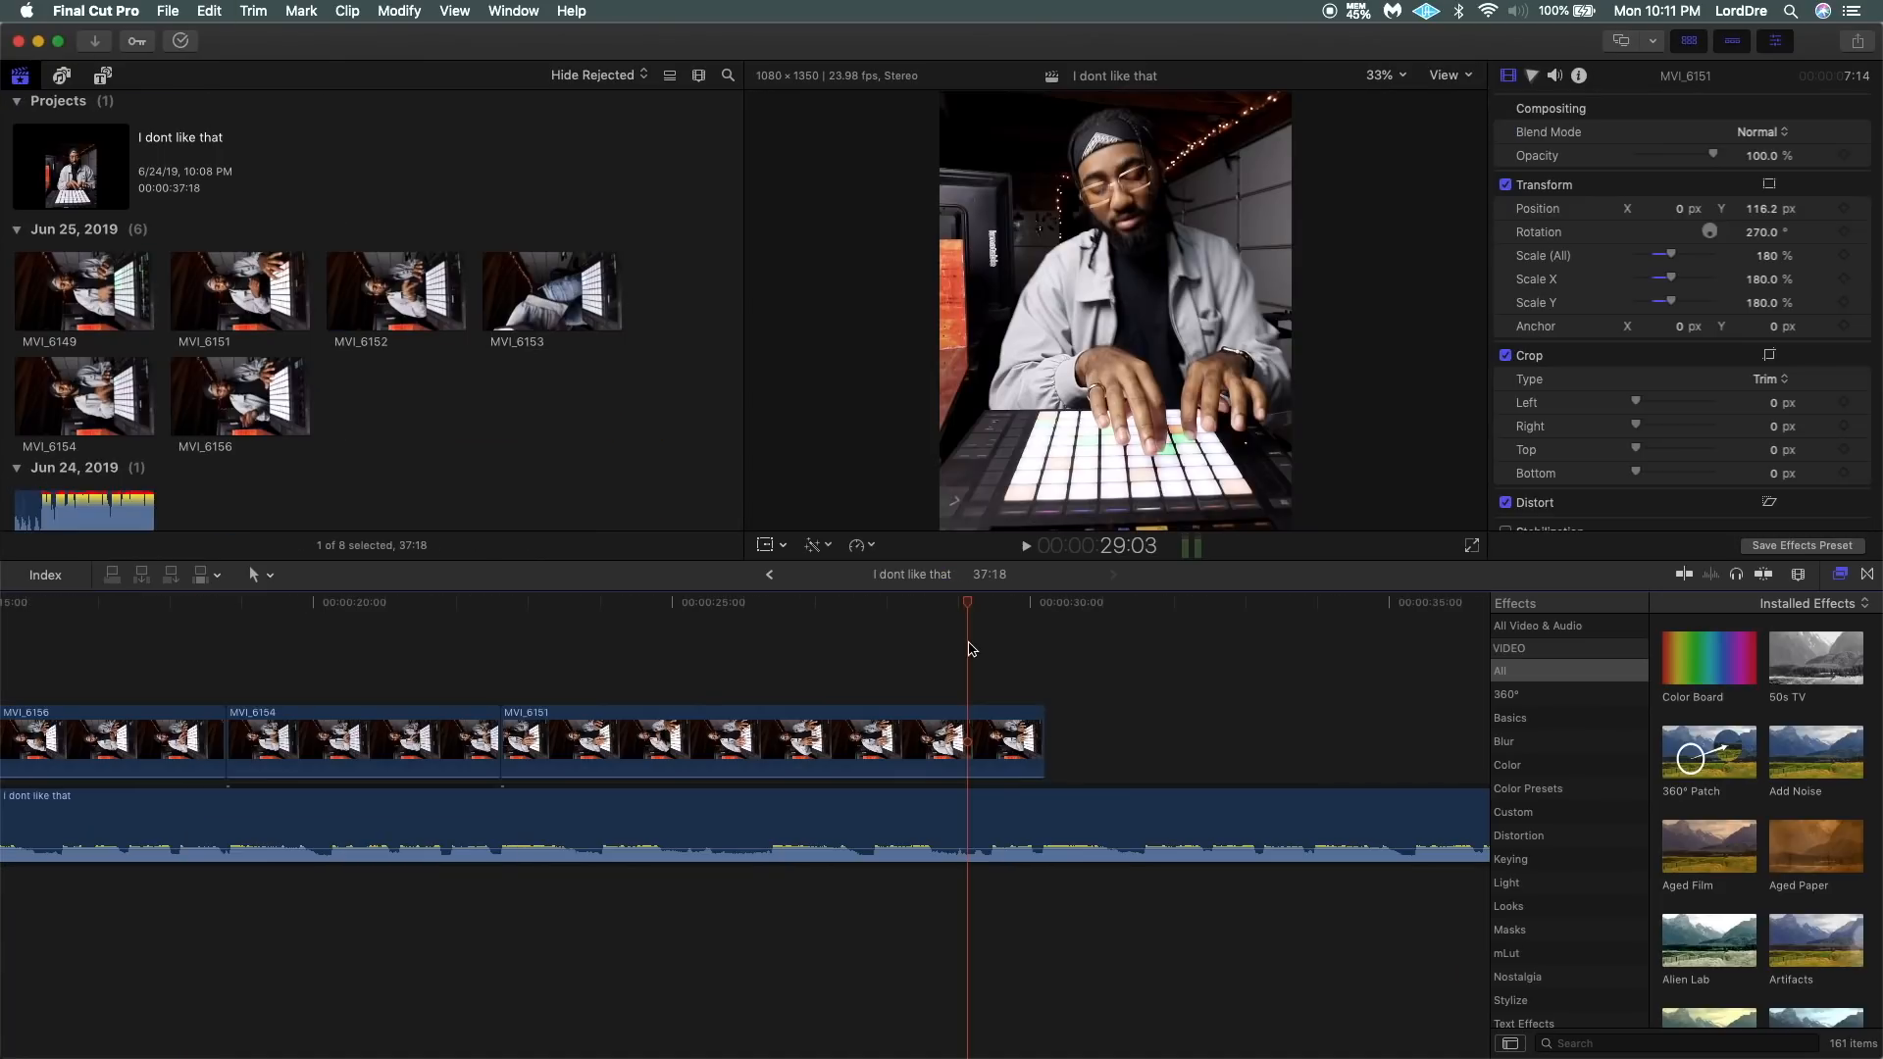
pyautogui.press('super+v')
pyautogui.moveTo(1025, 617); pyautogui.dragTo(952, 617)
pyautogui.press('super+equal')
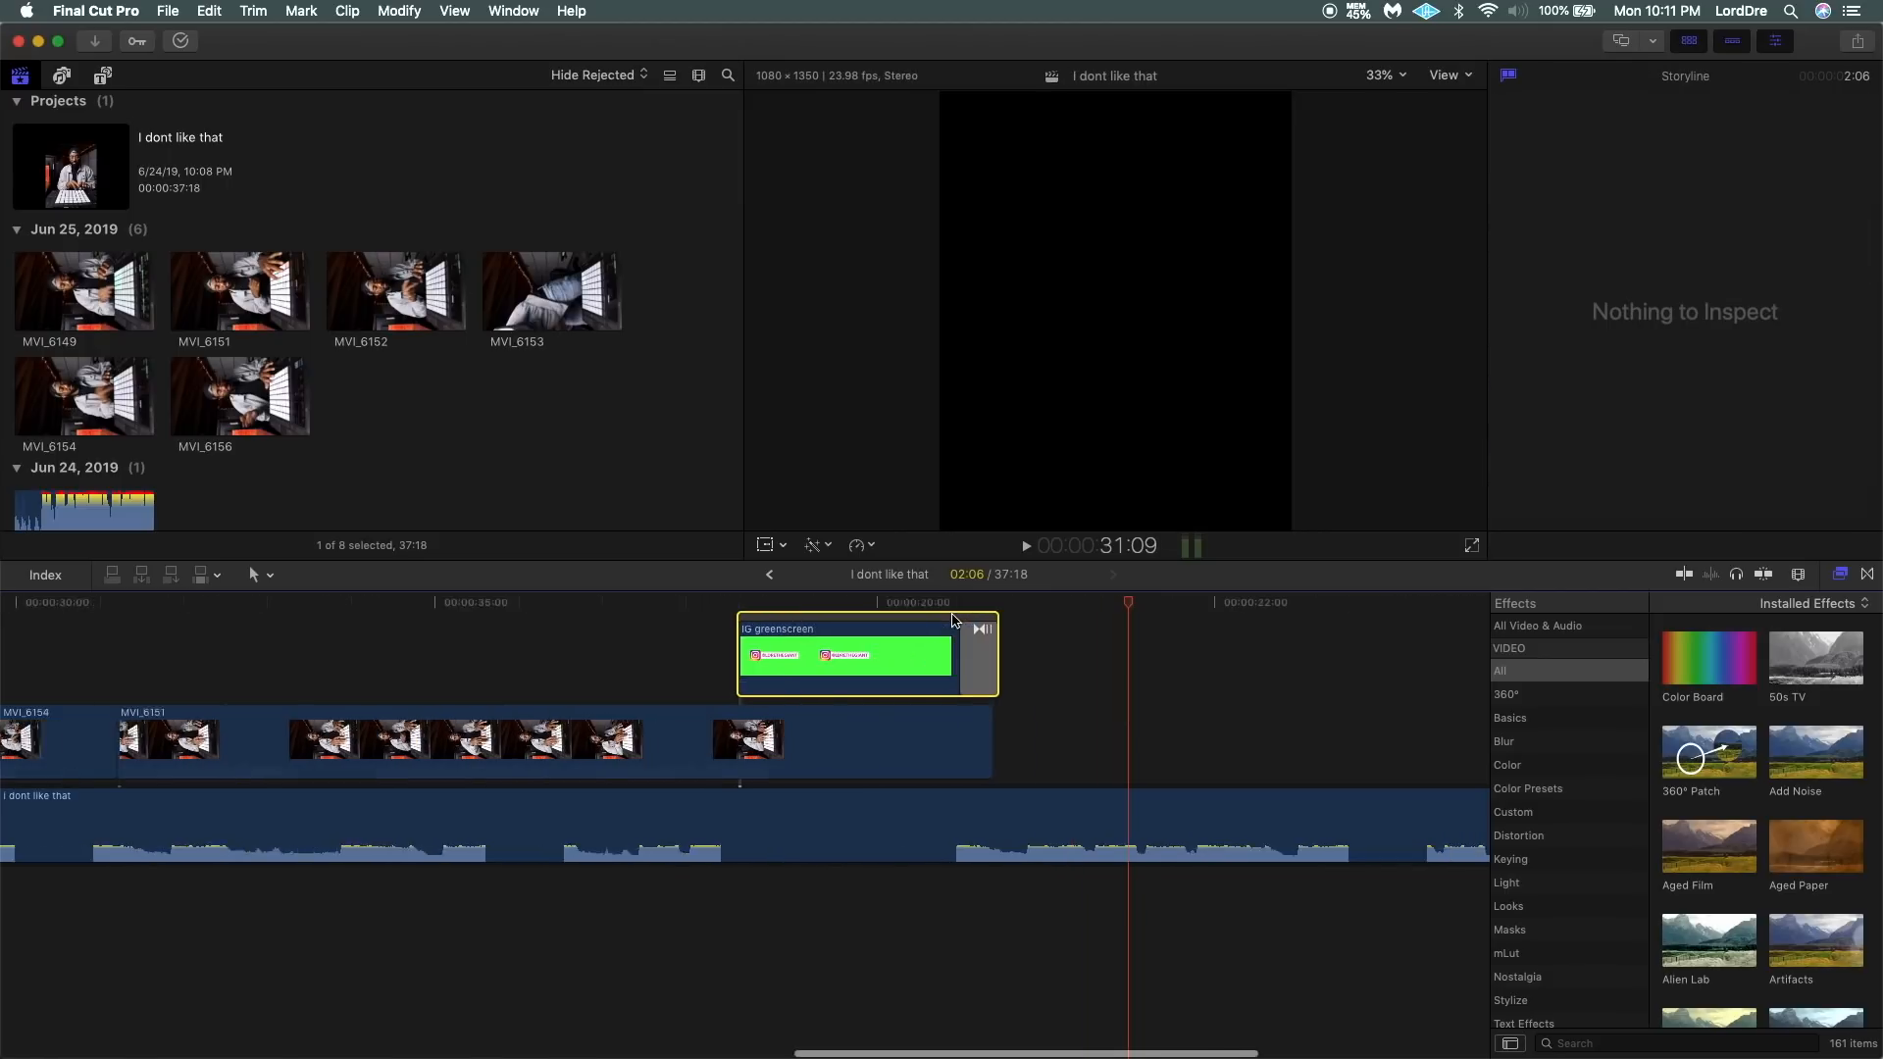
# Shift the IG greenscreen clip so its end lines up with the end of MVI_6151.
pyautogui.press('super+equal')
pyautogui.moveTo(759, 620); pyautogui.dragTo(748, 620)
# Split the beat audio at the end of MVI_6151 and disable the leftover section.
pyautogui.press('b')
pyautogui.click(817, 820)
pyautogui.click(914, 829)
pyautogui.press('v')
pyautogui.press('b')
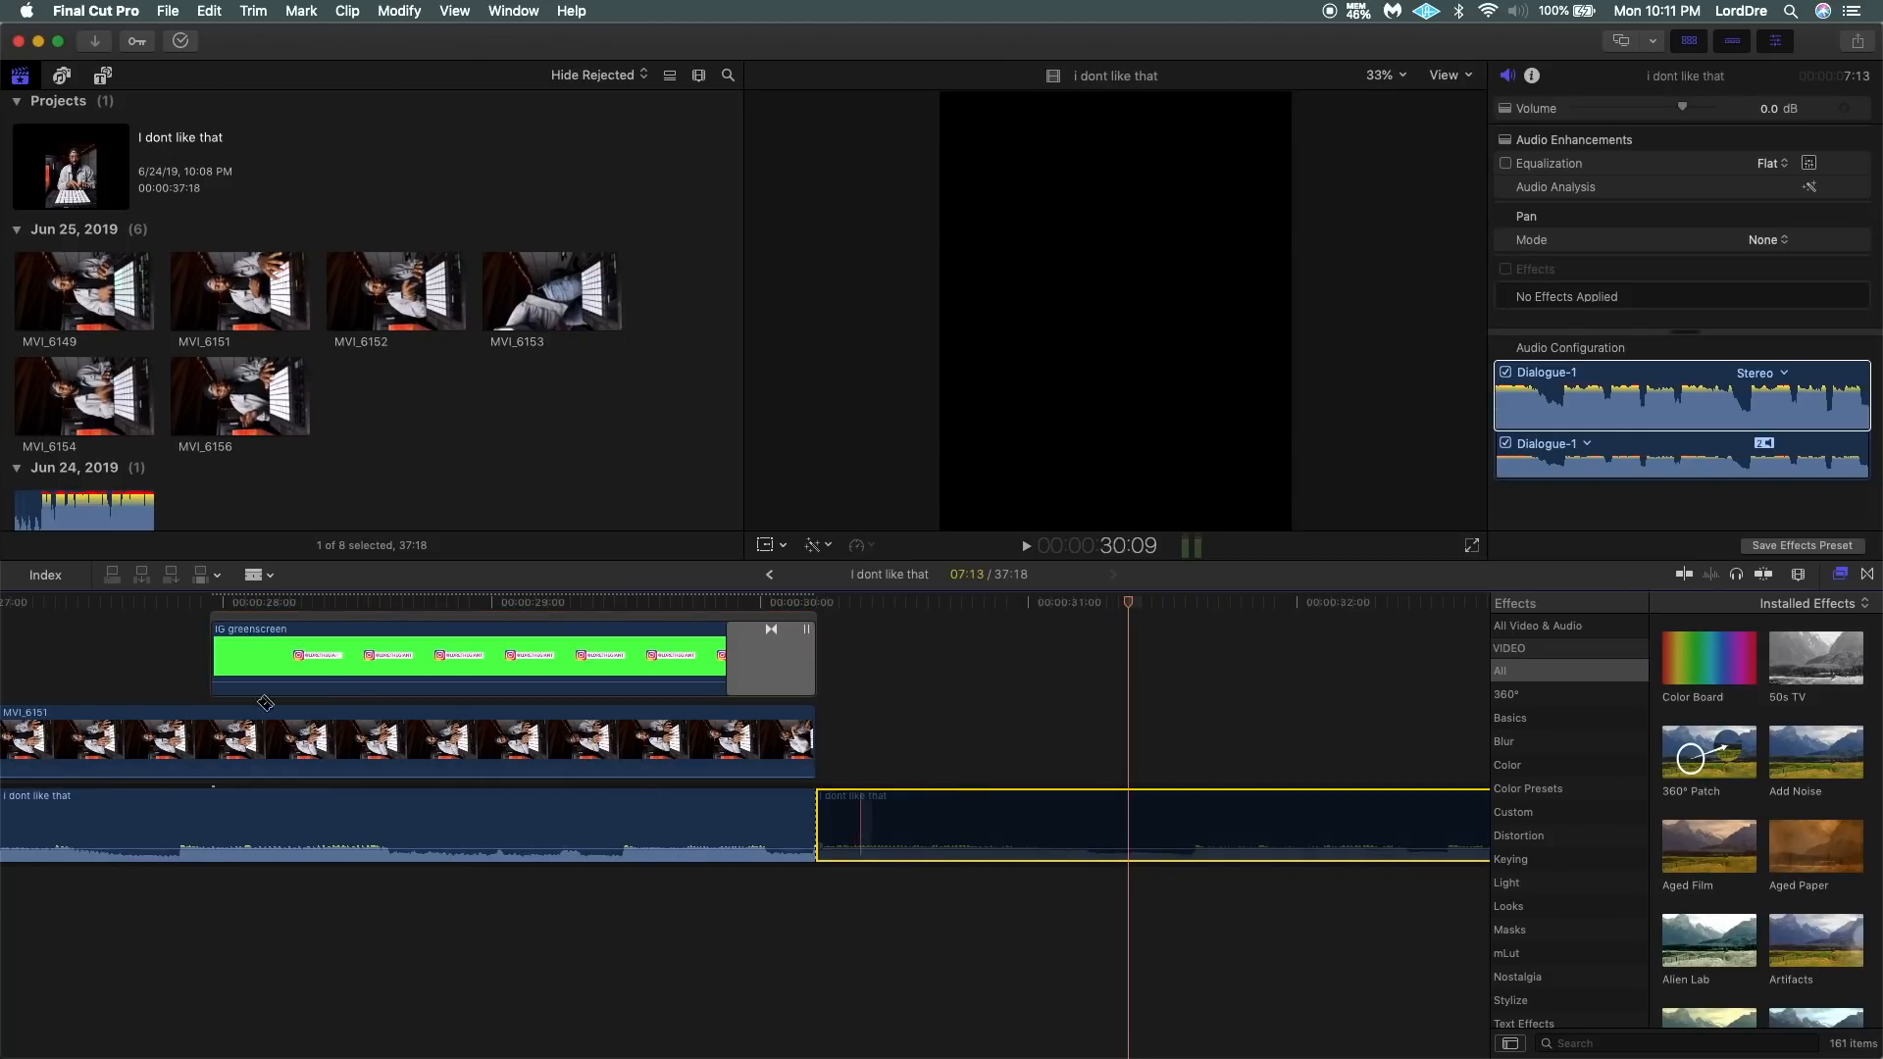
# Play the end of the sequence to check the Instagram overlay and the audio cutoff.
pyautogui.hscroll(-5, 76, 650)
pyautogui.press('space')
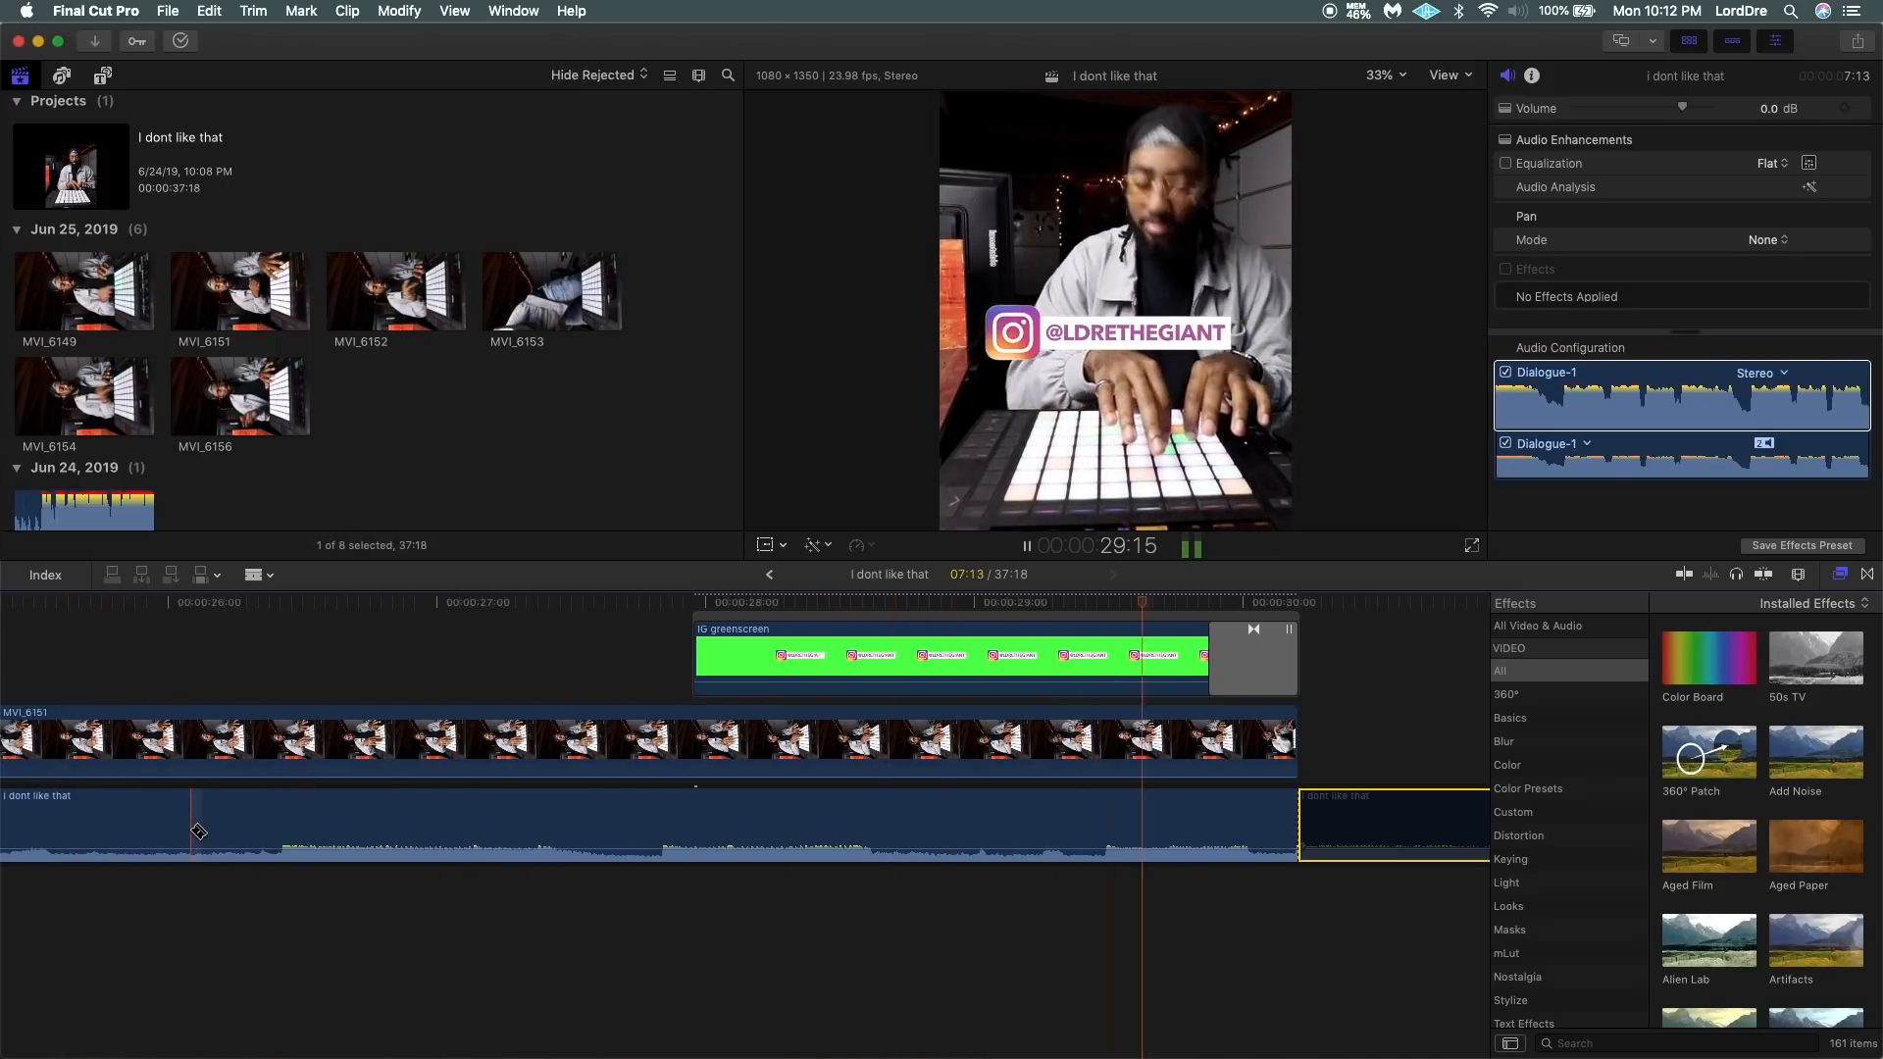
pyautogui.press('space')
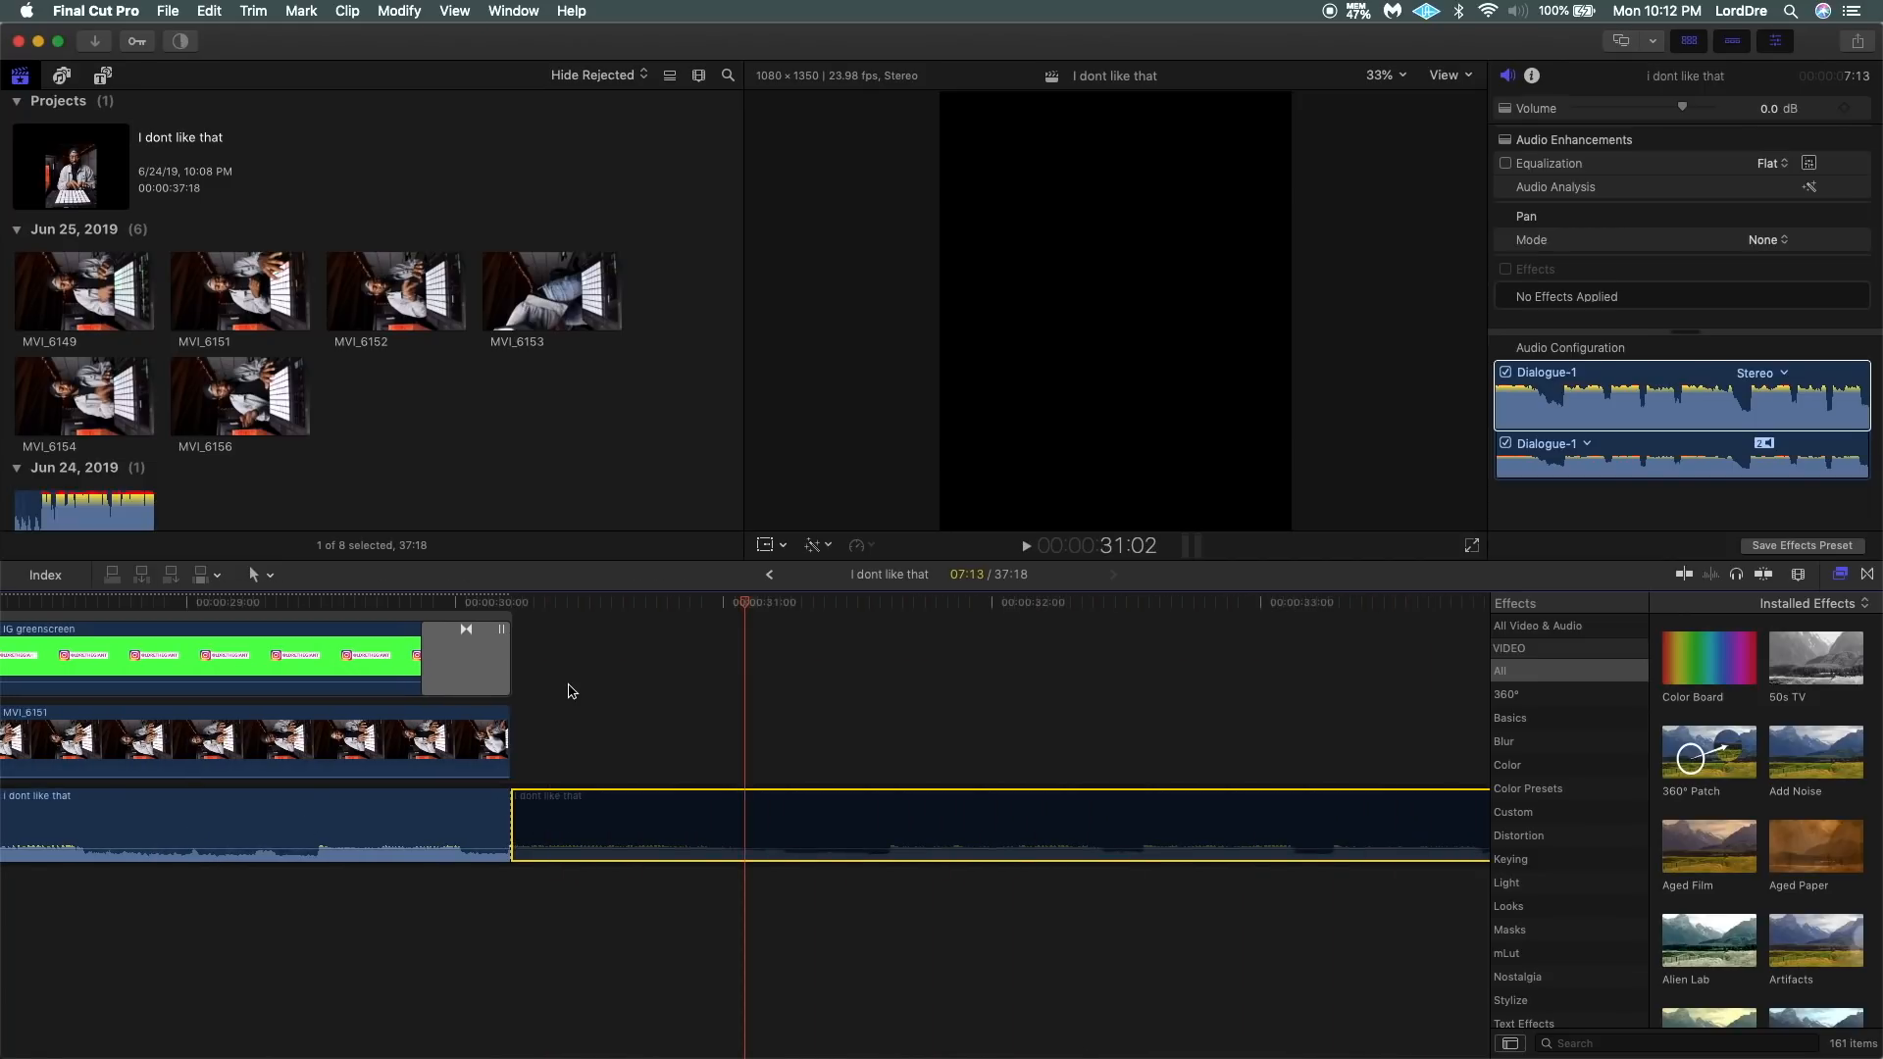
# Add Position, Rotation and Scale keyframes at the first frame of MVI_6149.
pyautogui.press('super+minus')
pyautogui.press('super+minus')
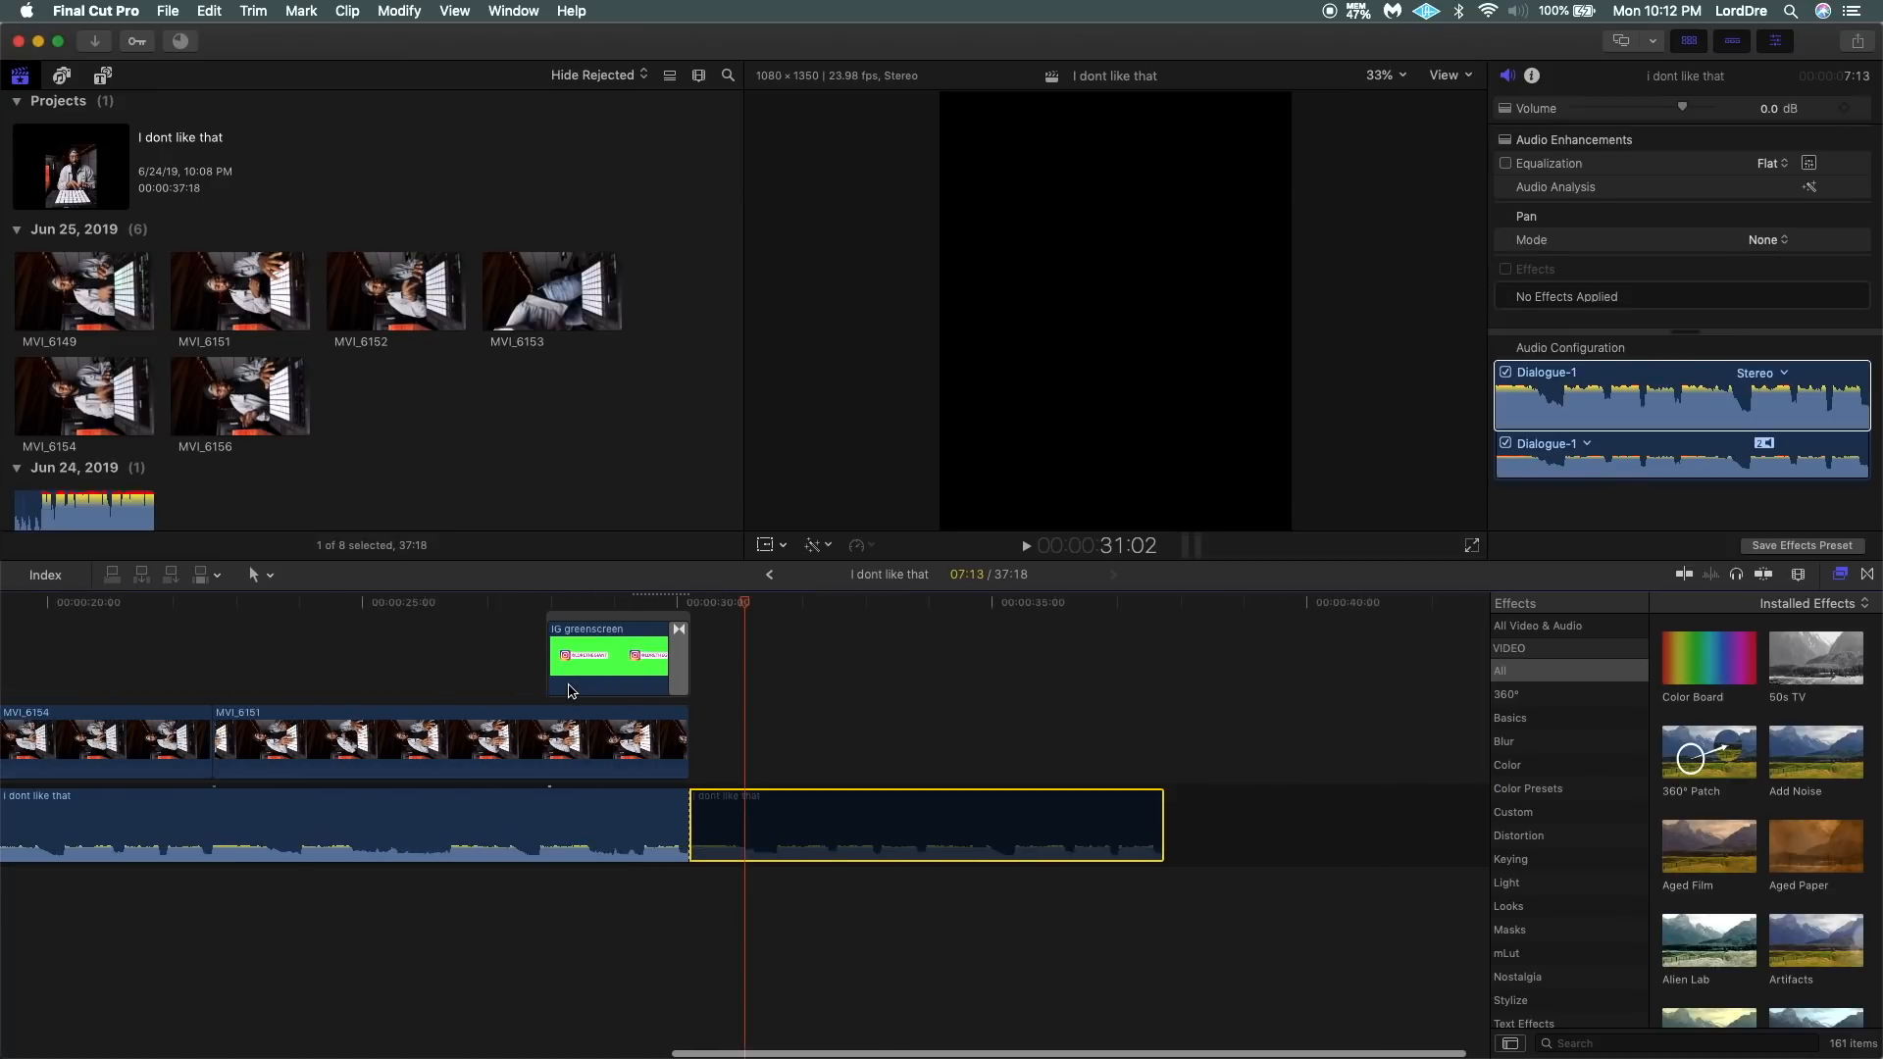
pyautogui.press('super+minus')
pyautogui.press('super+minus')
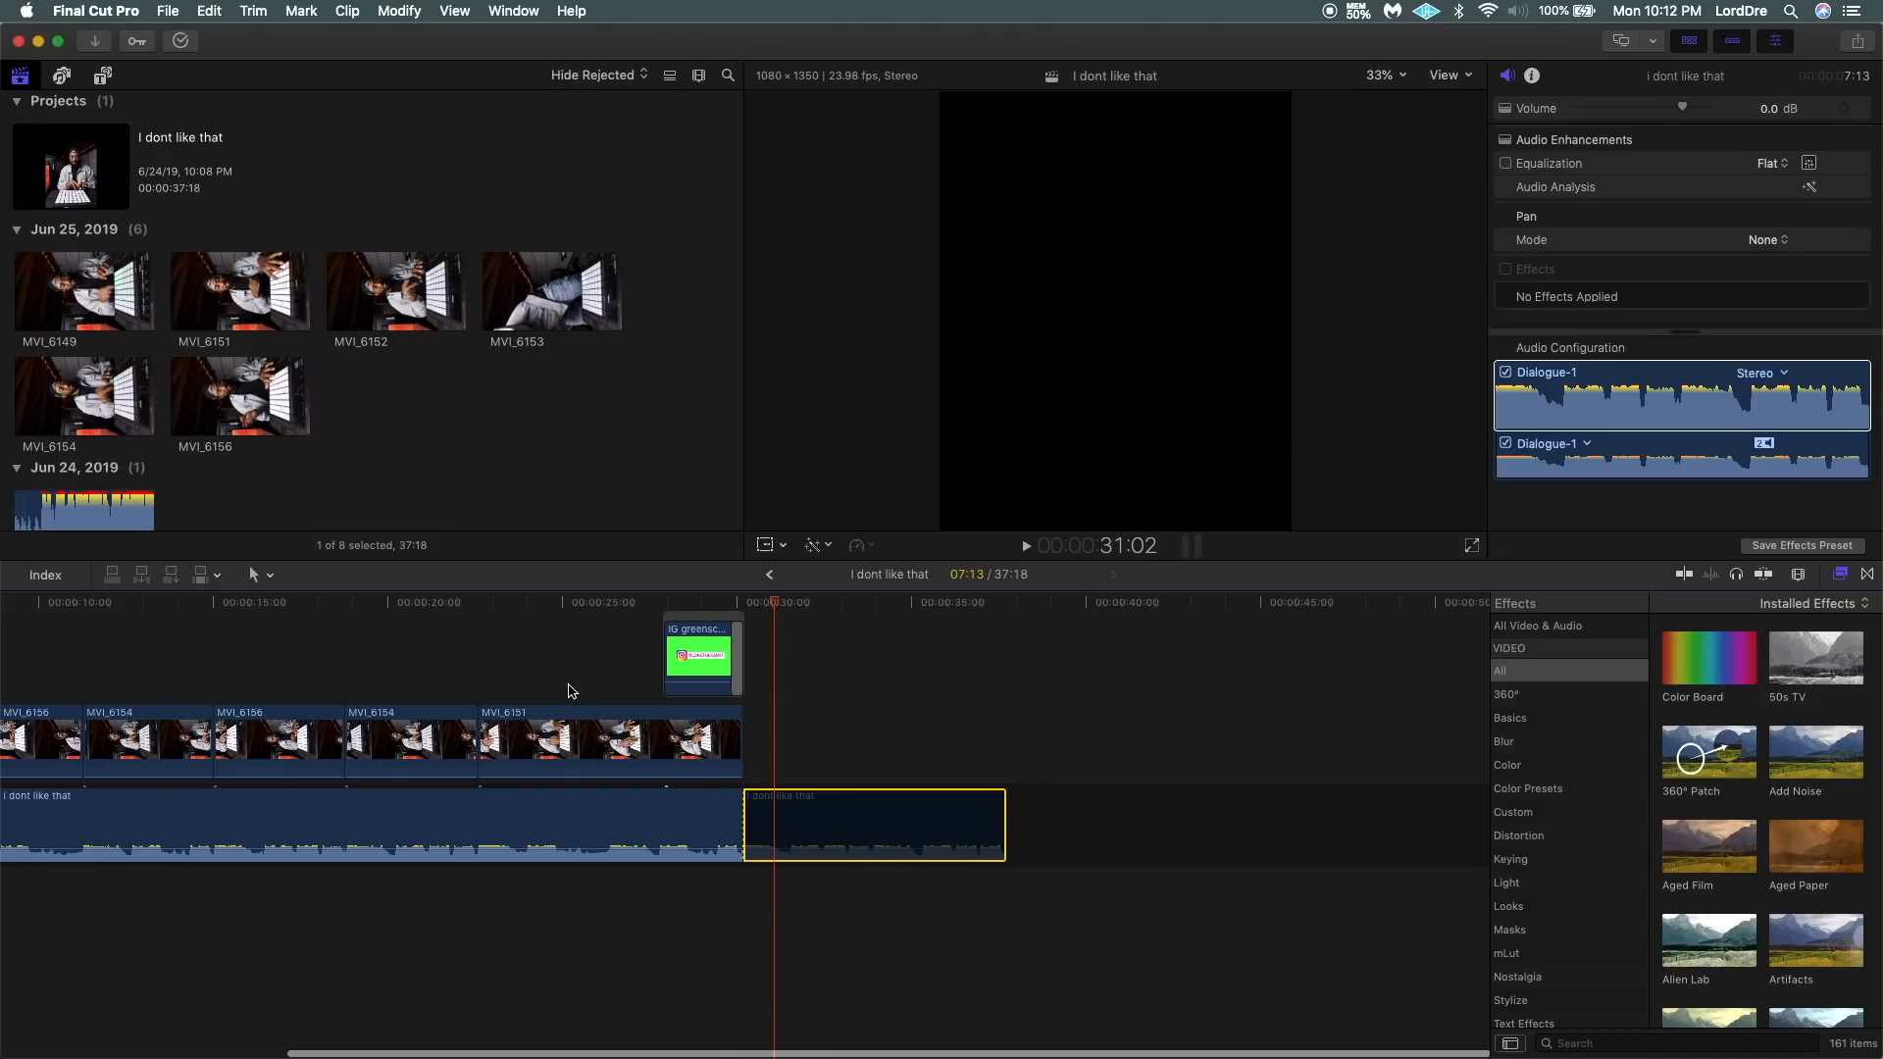
pyautogui.press('Home')
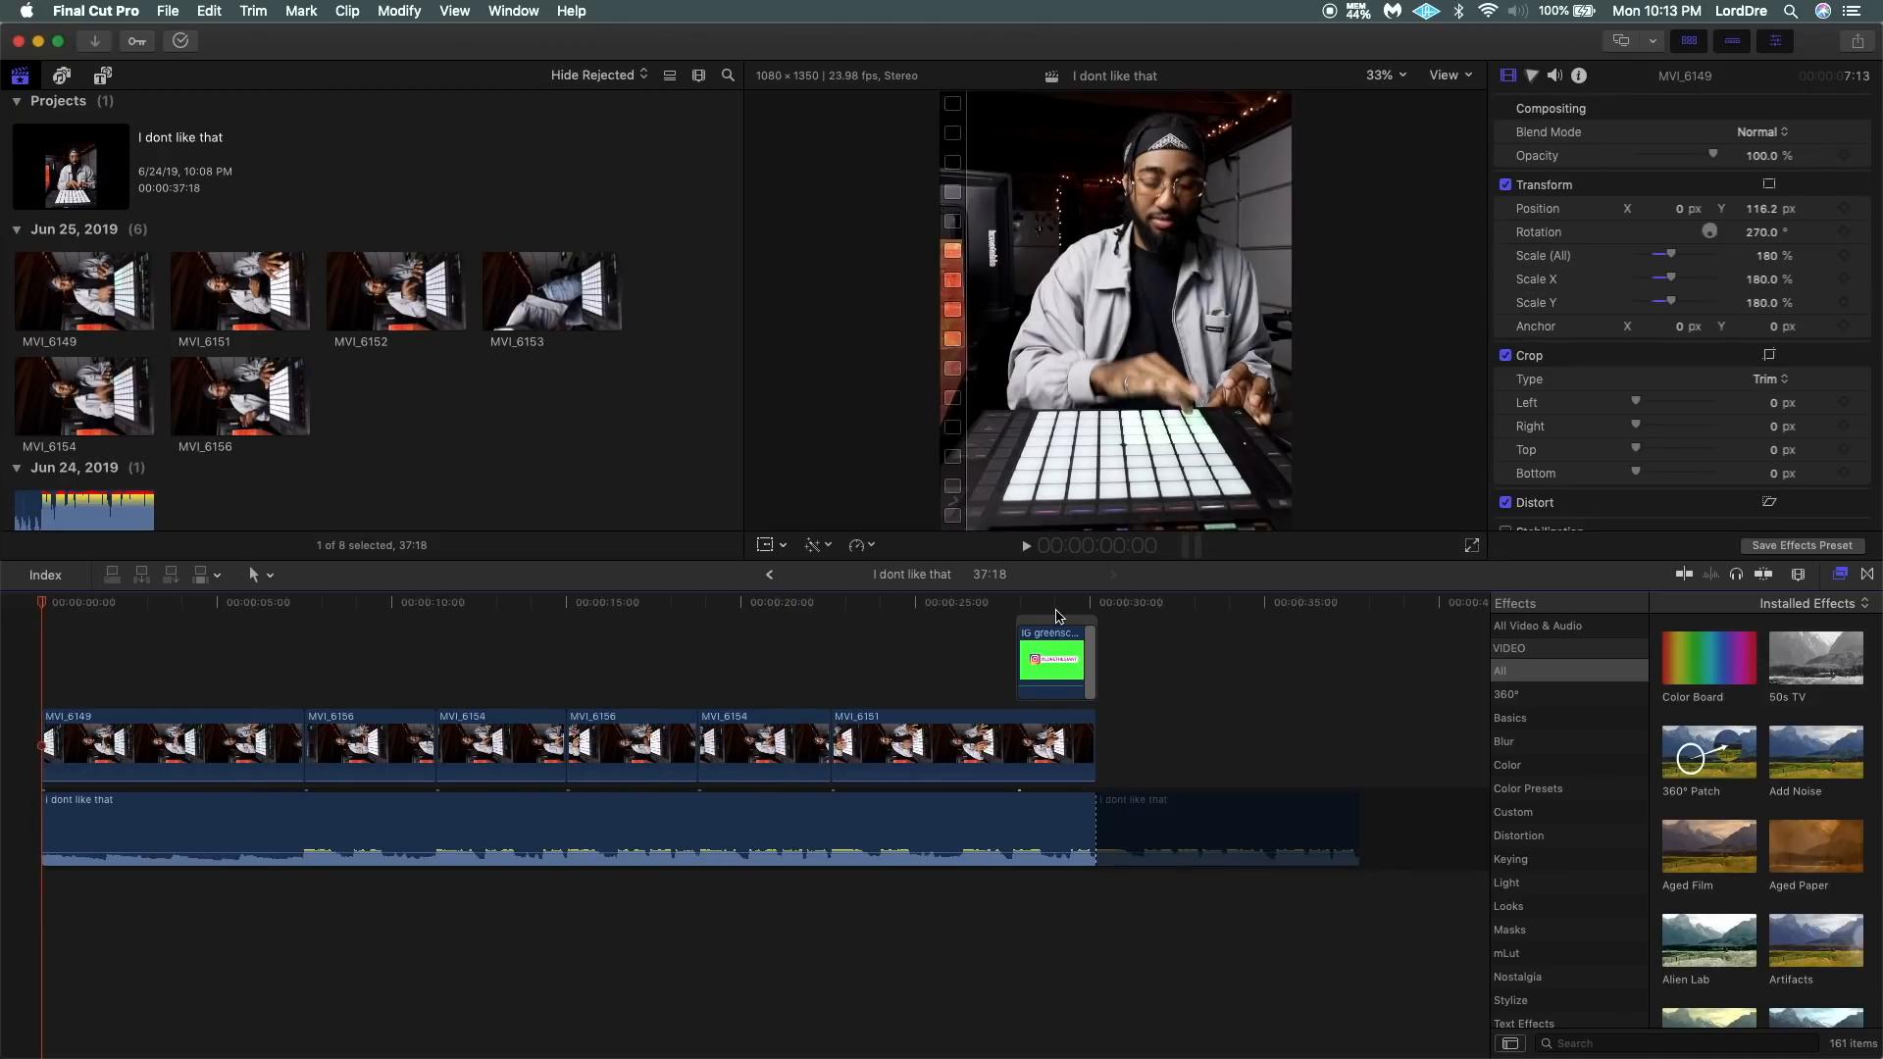
pyautogui.click(81, 727)
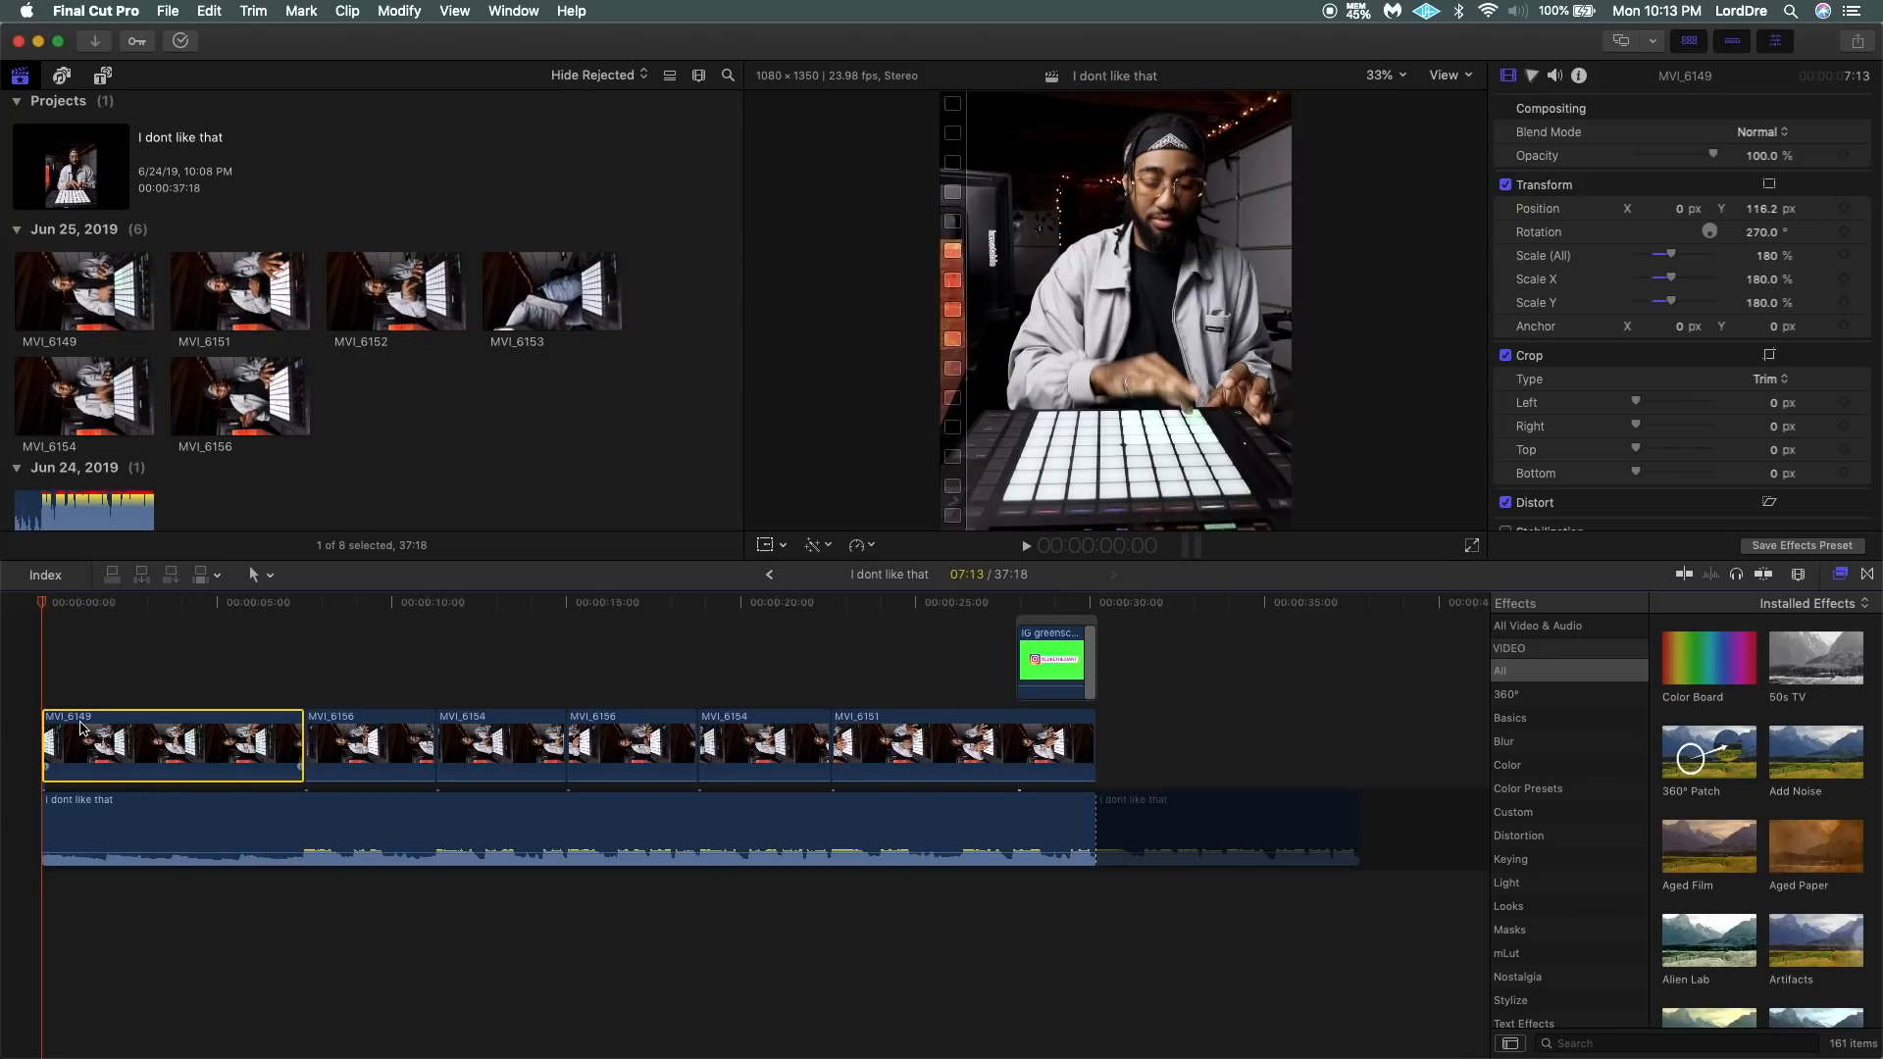
pyautogui.scroll(3, 170, 746)
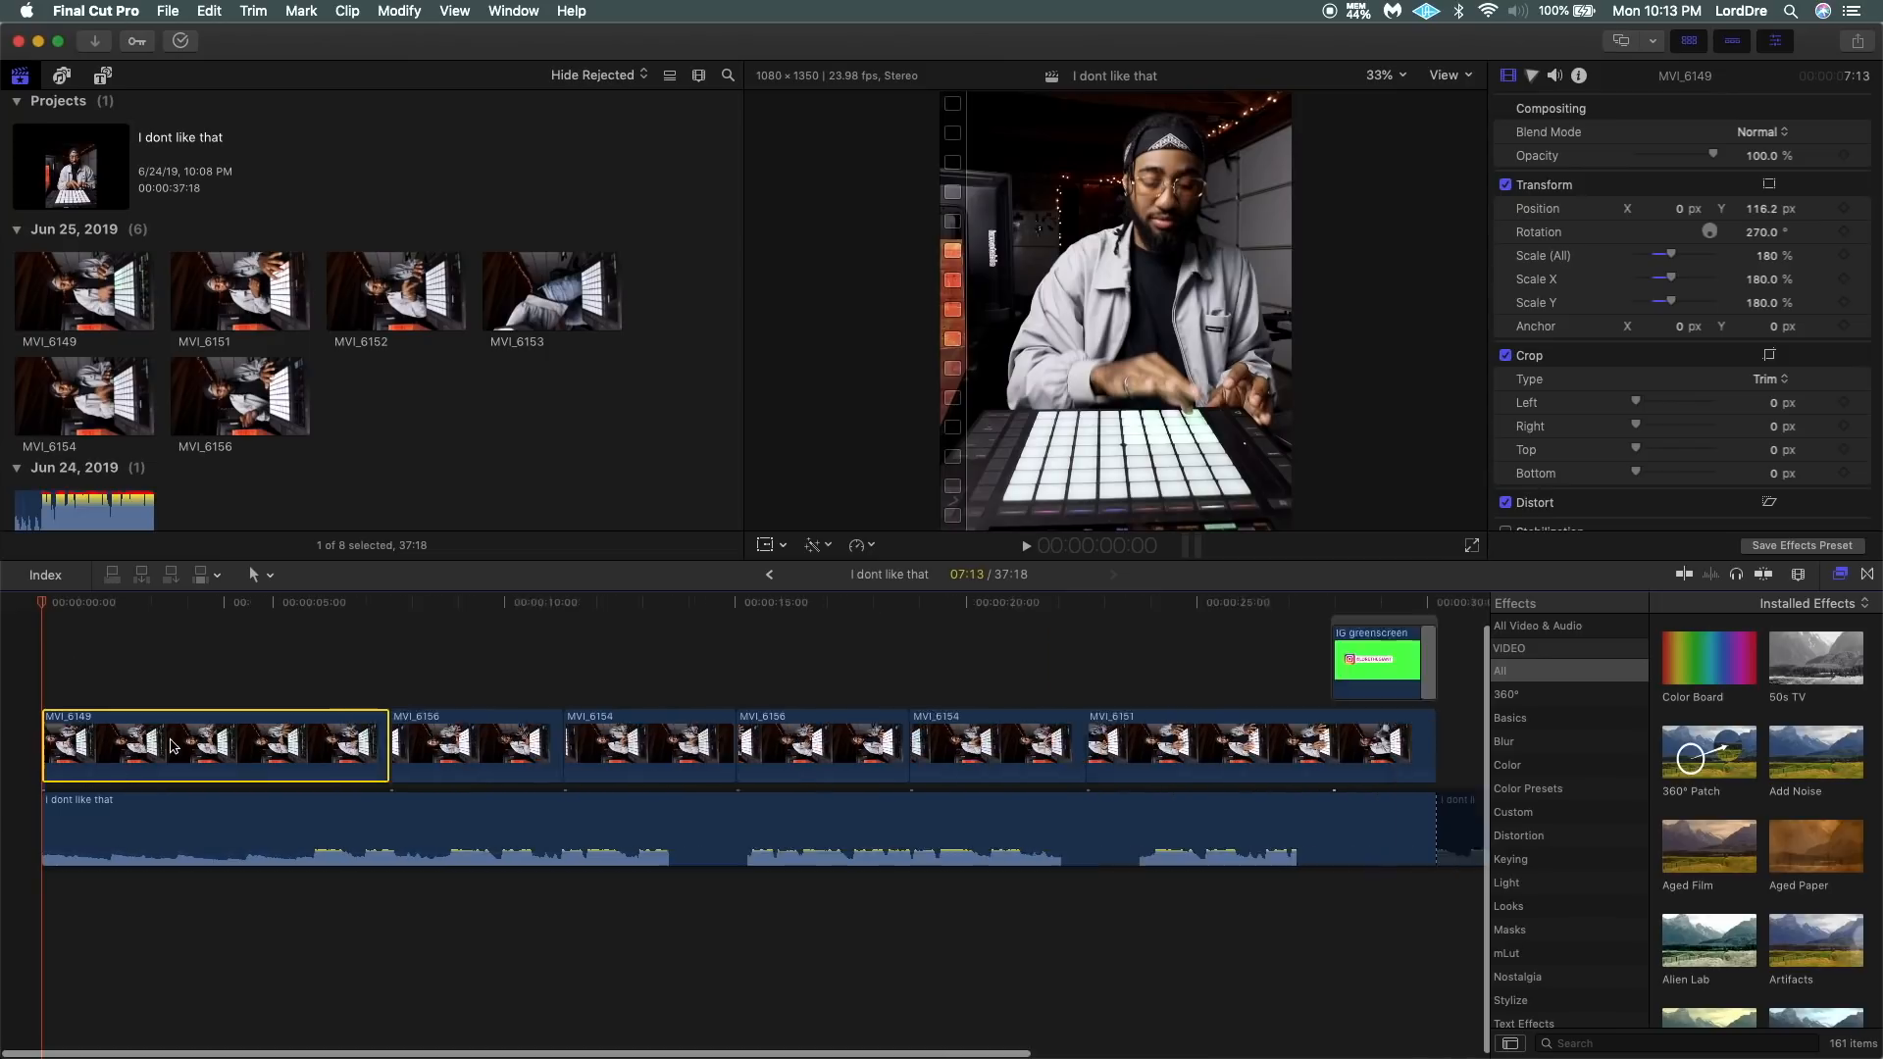
pyautogui.hscroll(-2, 170, 746)
pyautogui.scroll(2, 170, 746)
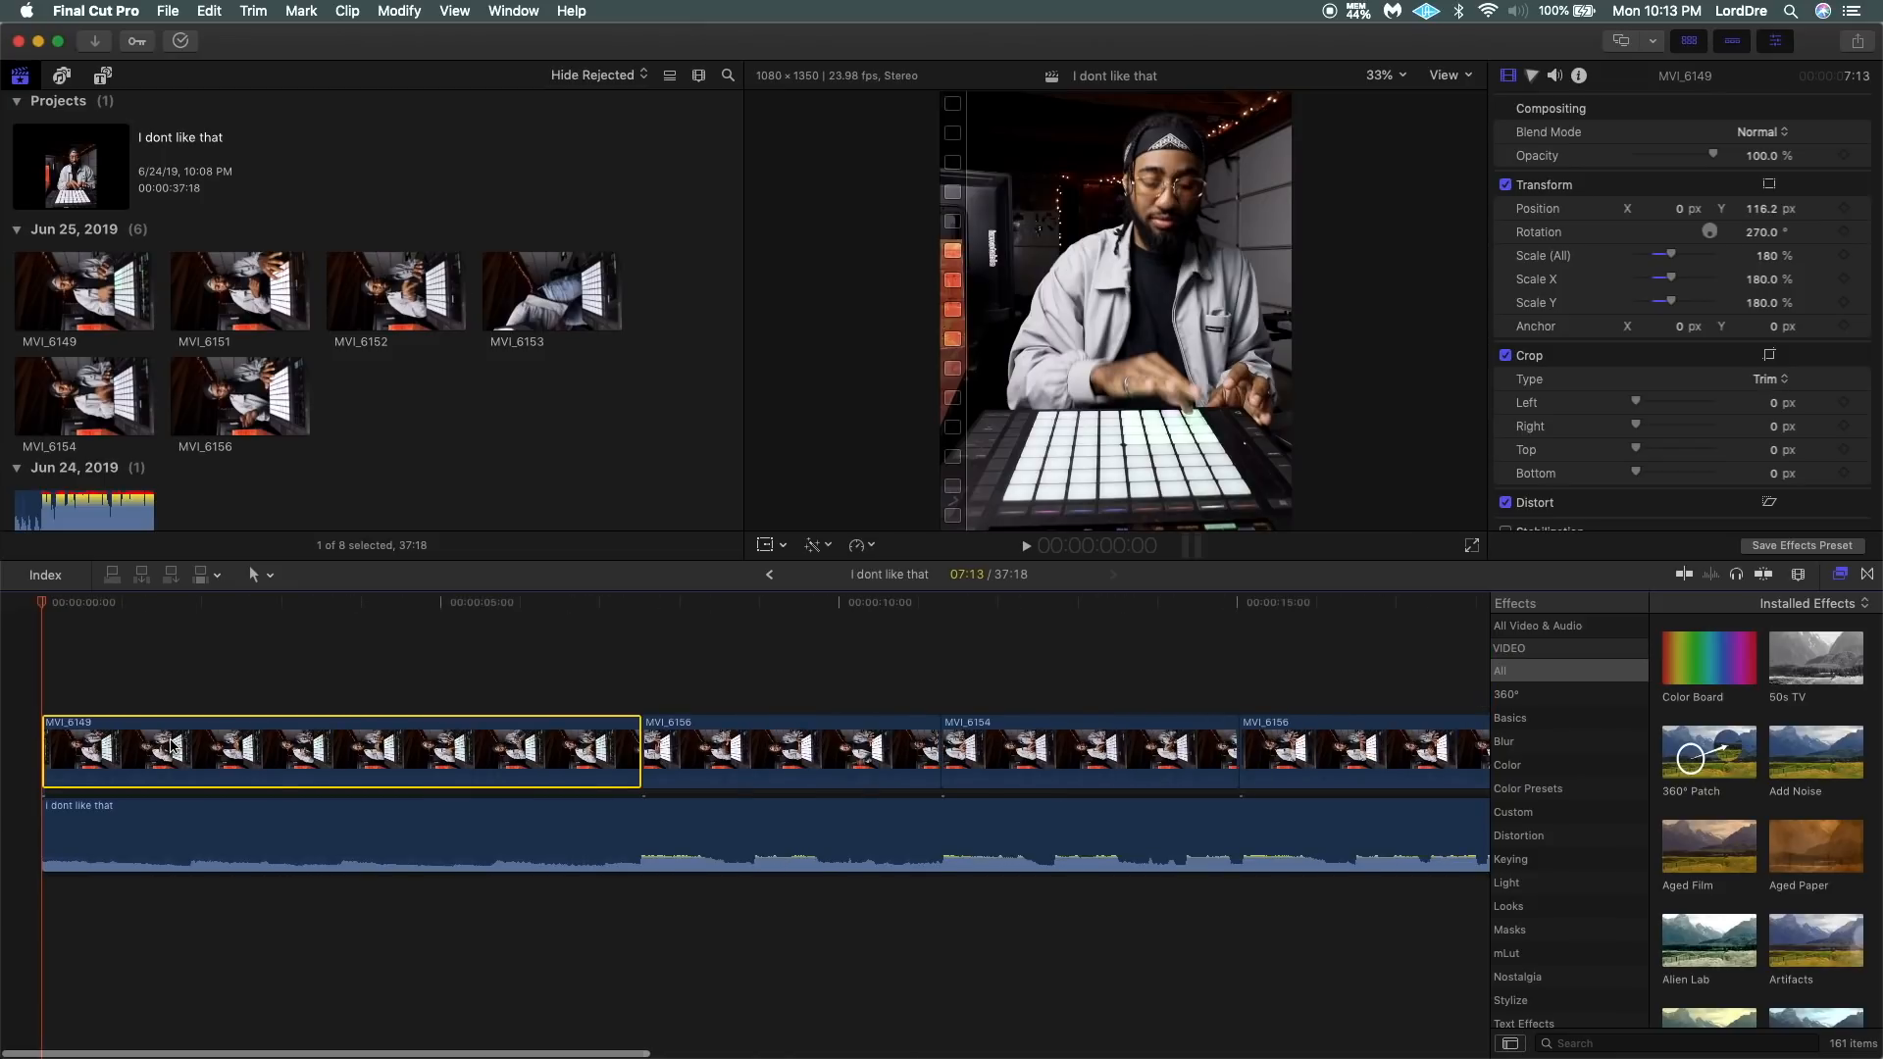
pyautogui.click(30, 672)
pyautogui.click(270, 847)
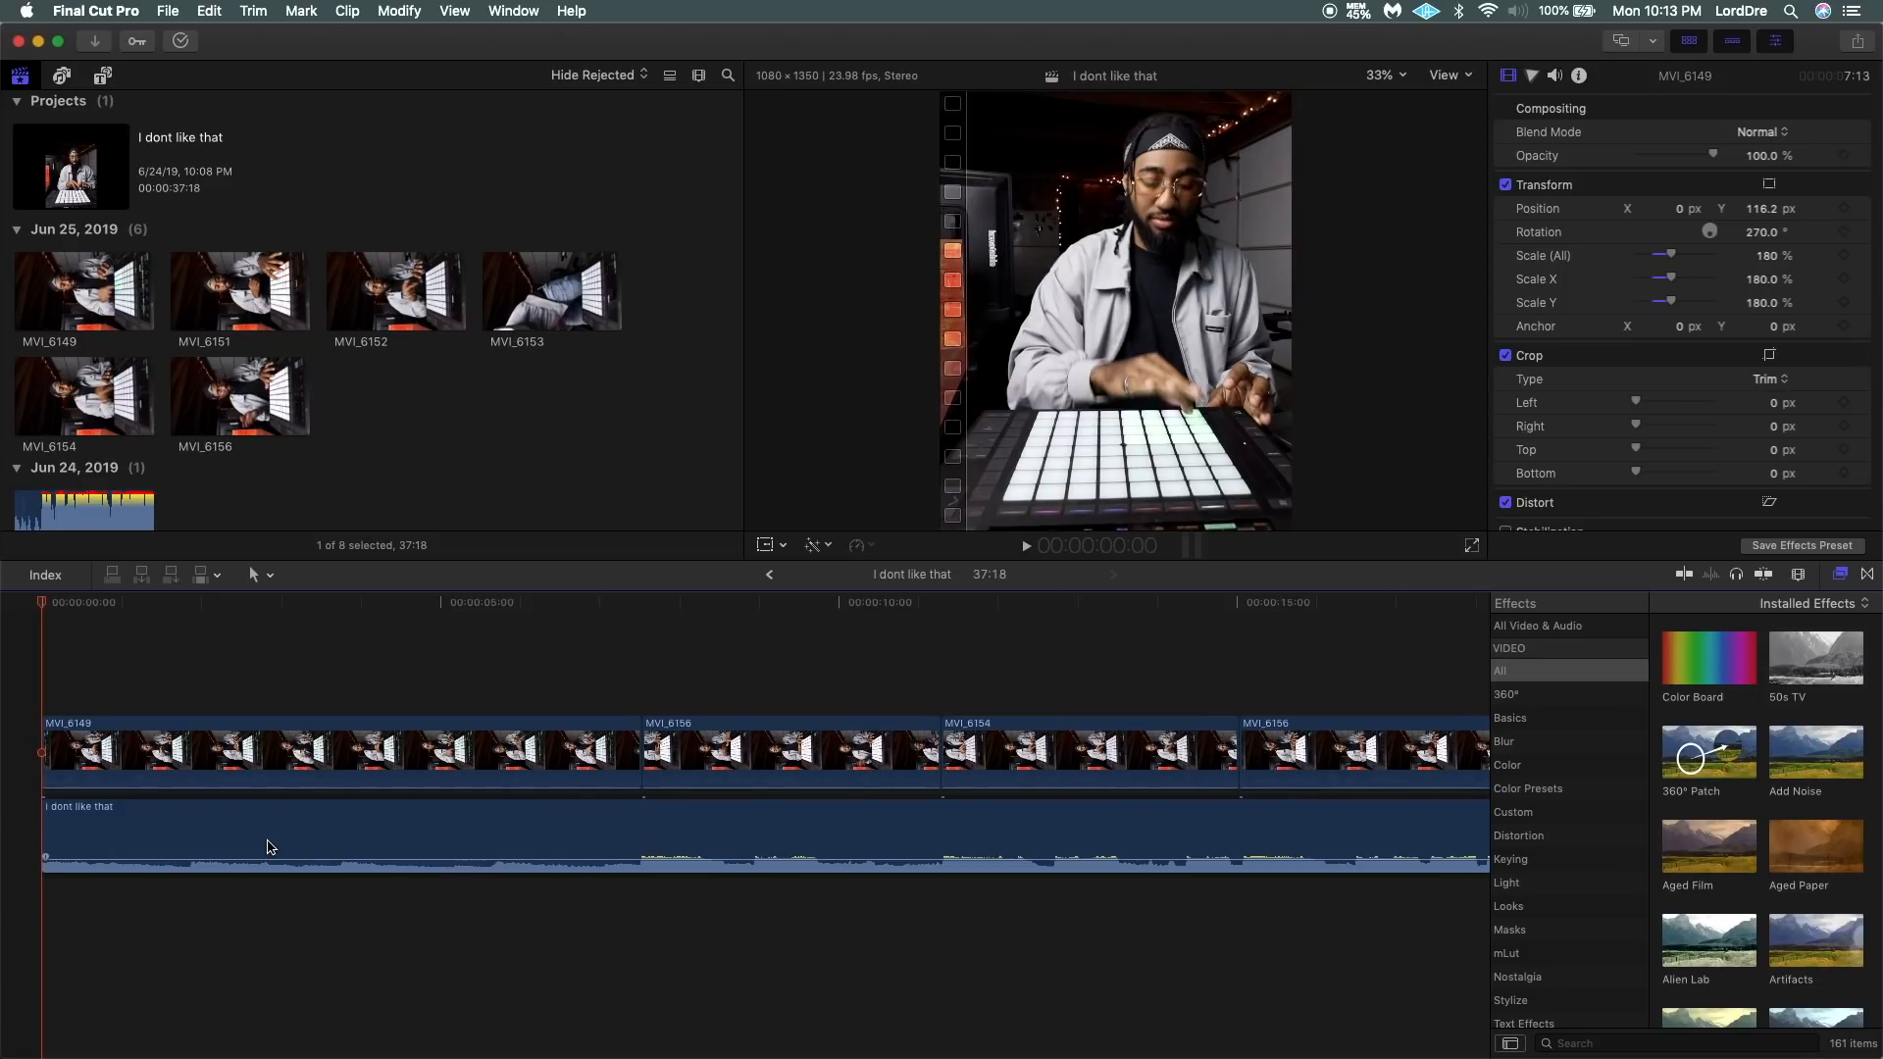
pyautogui.click(154, 755)
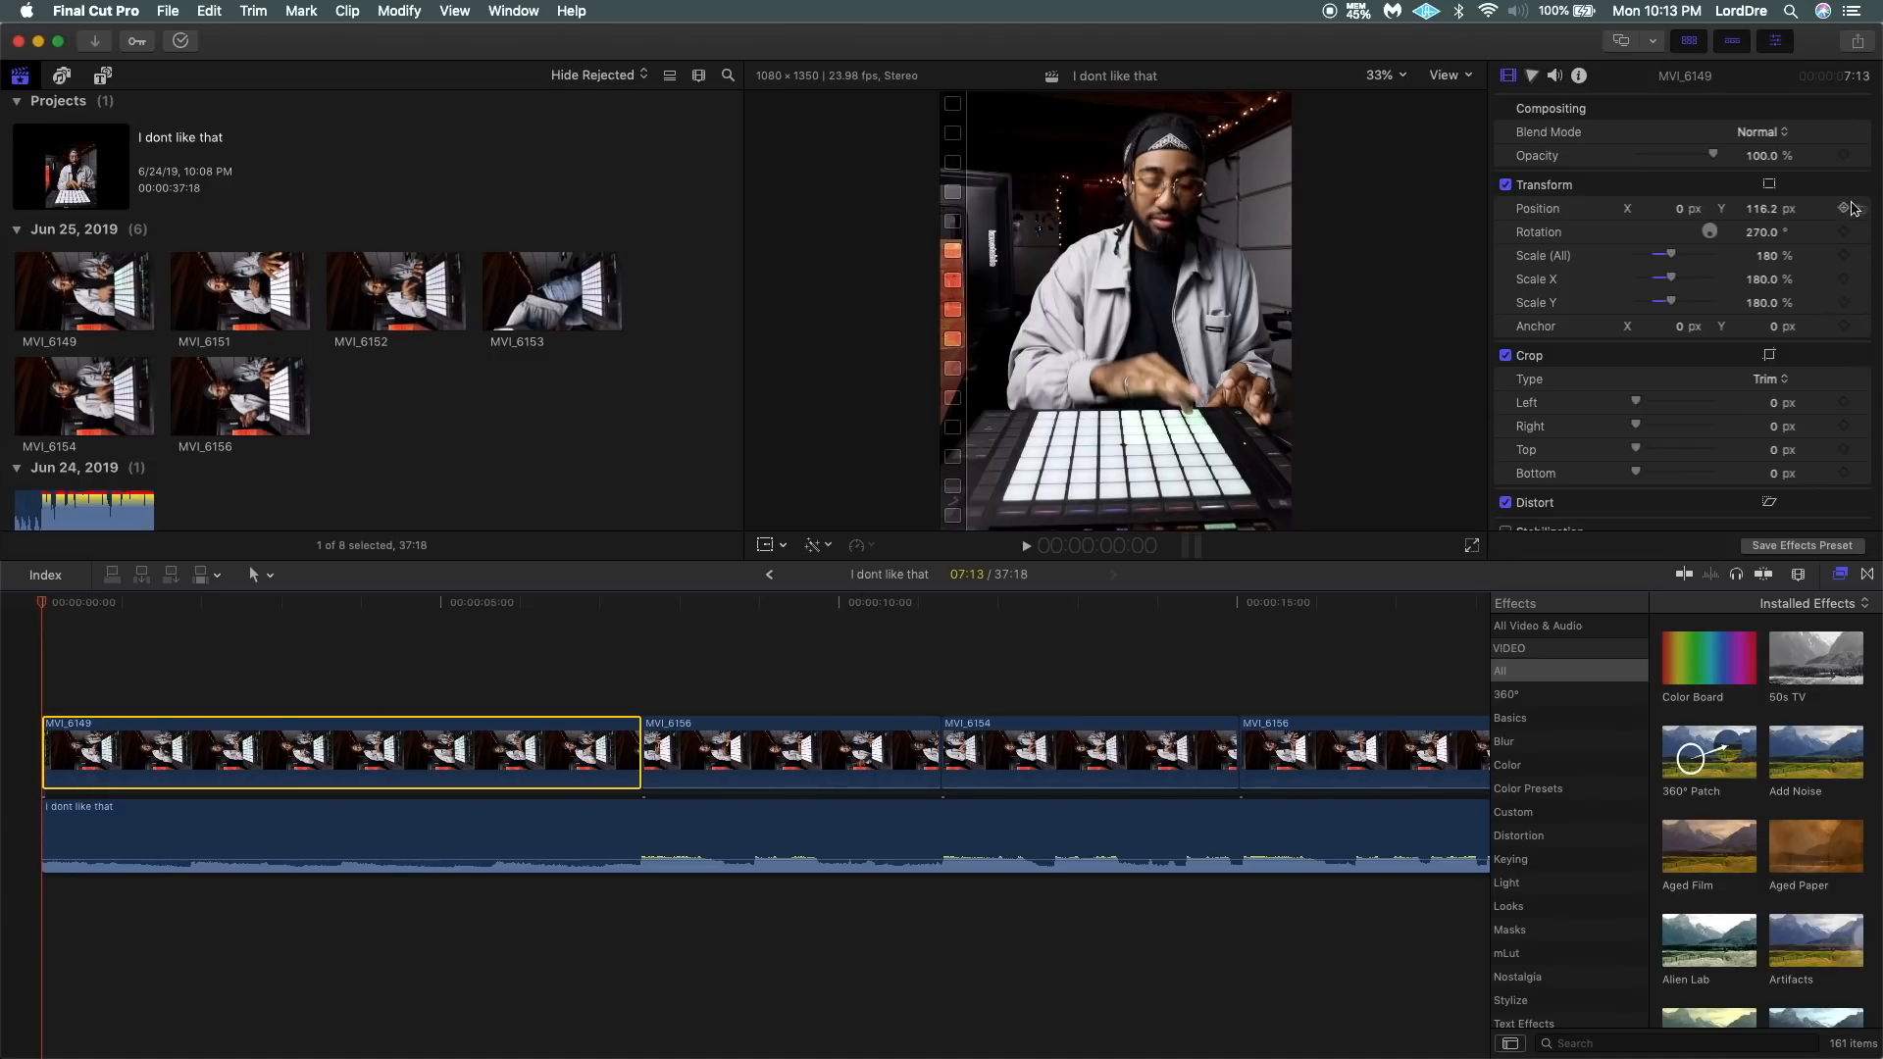
pyautogui.click(1844, 209)
# At the last frame of MVI_6149, set Scale (All) to 244% and the Y position to 297.2 px.
pyautogui.moveTo(43, 602); pyautogui.dragTo(643, 638)
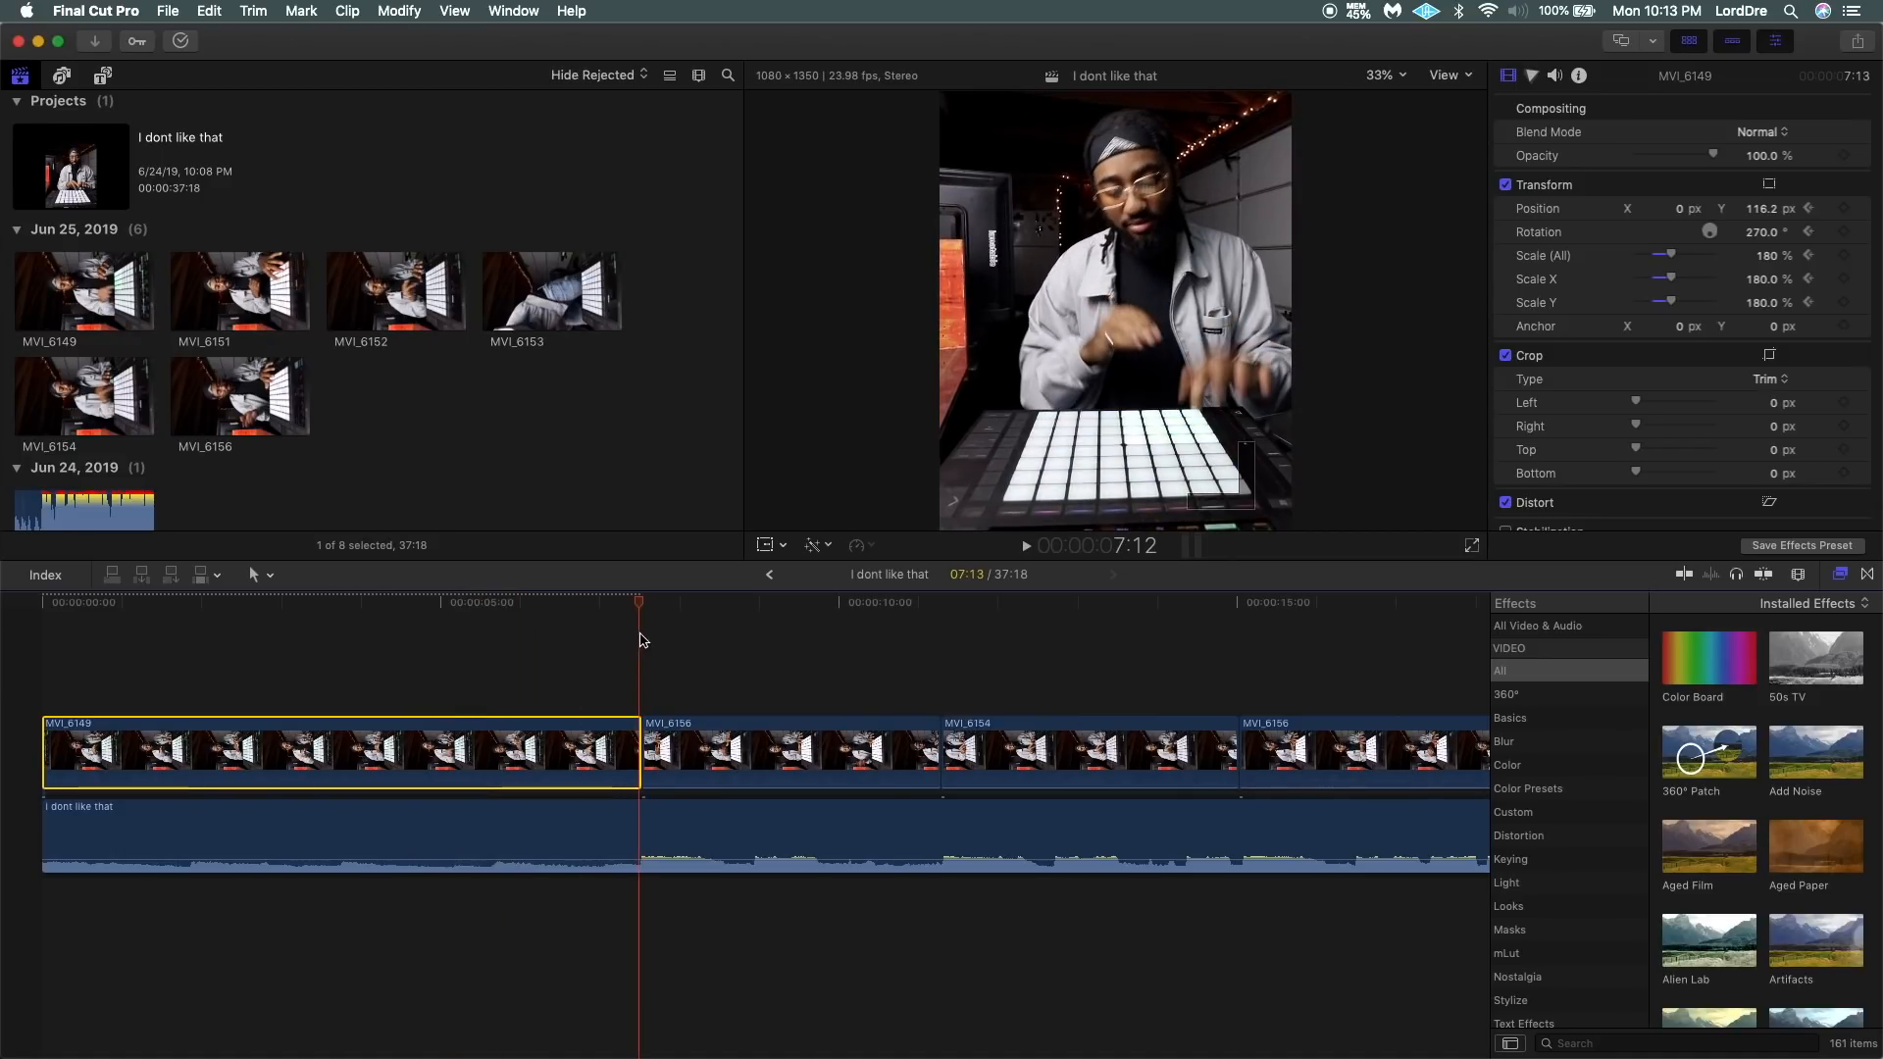
pyautogui.click(1672, 255)
pyautogui.moveTo(1674, 257); pyautogui.dragTo(1687, 259)
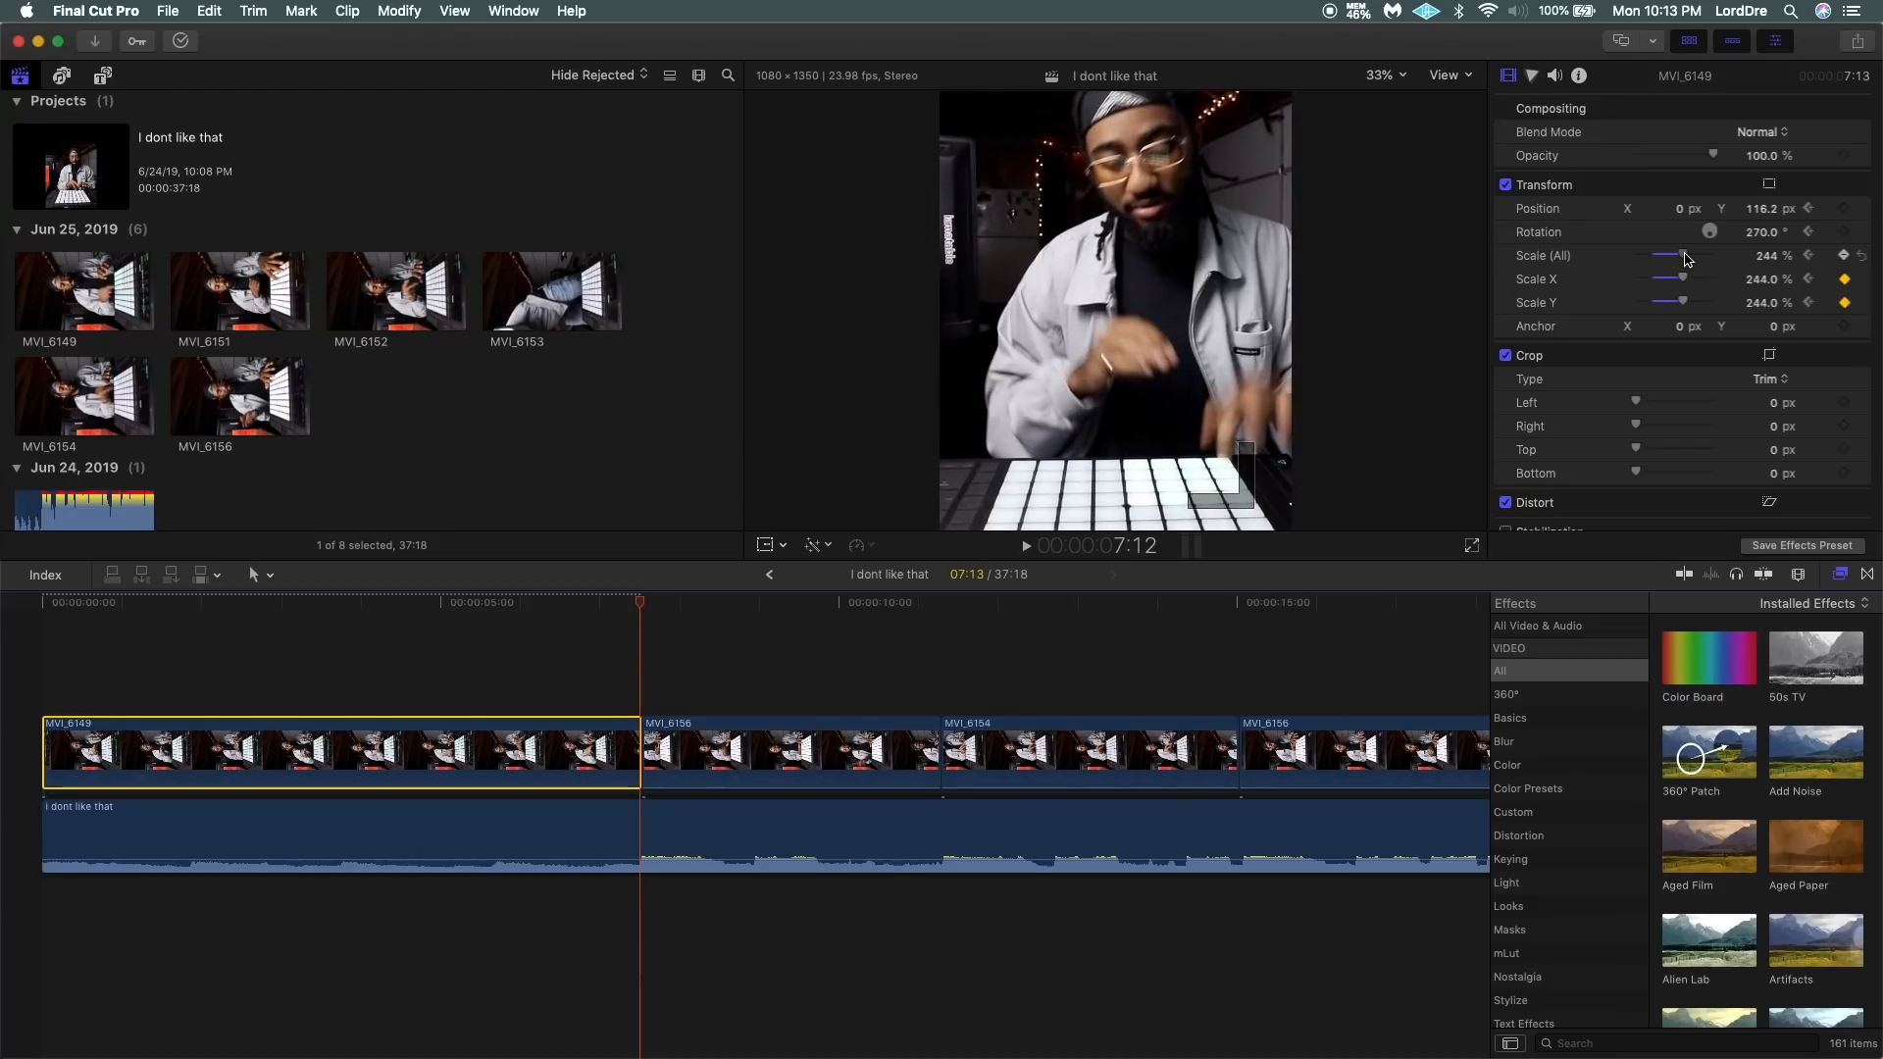
pyautogui.moveTo(1763, 209); pyautogui.dragTo(1761, 209)
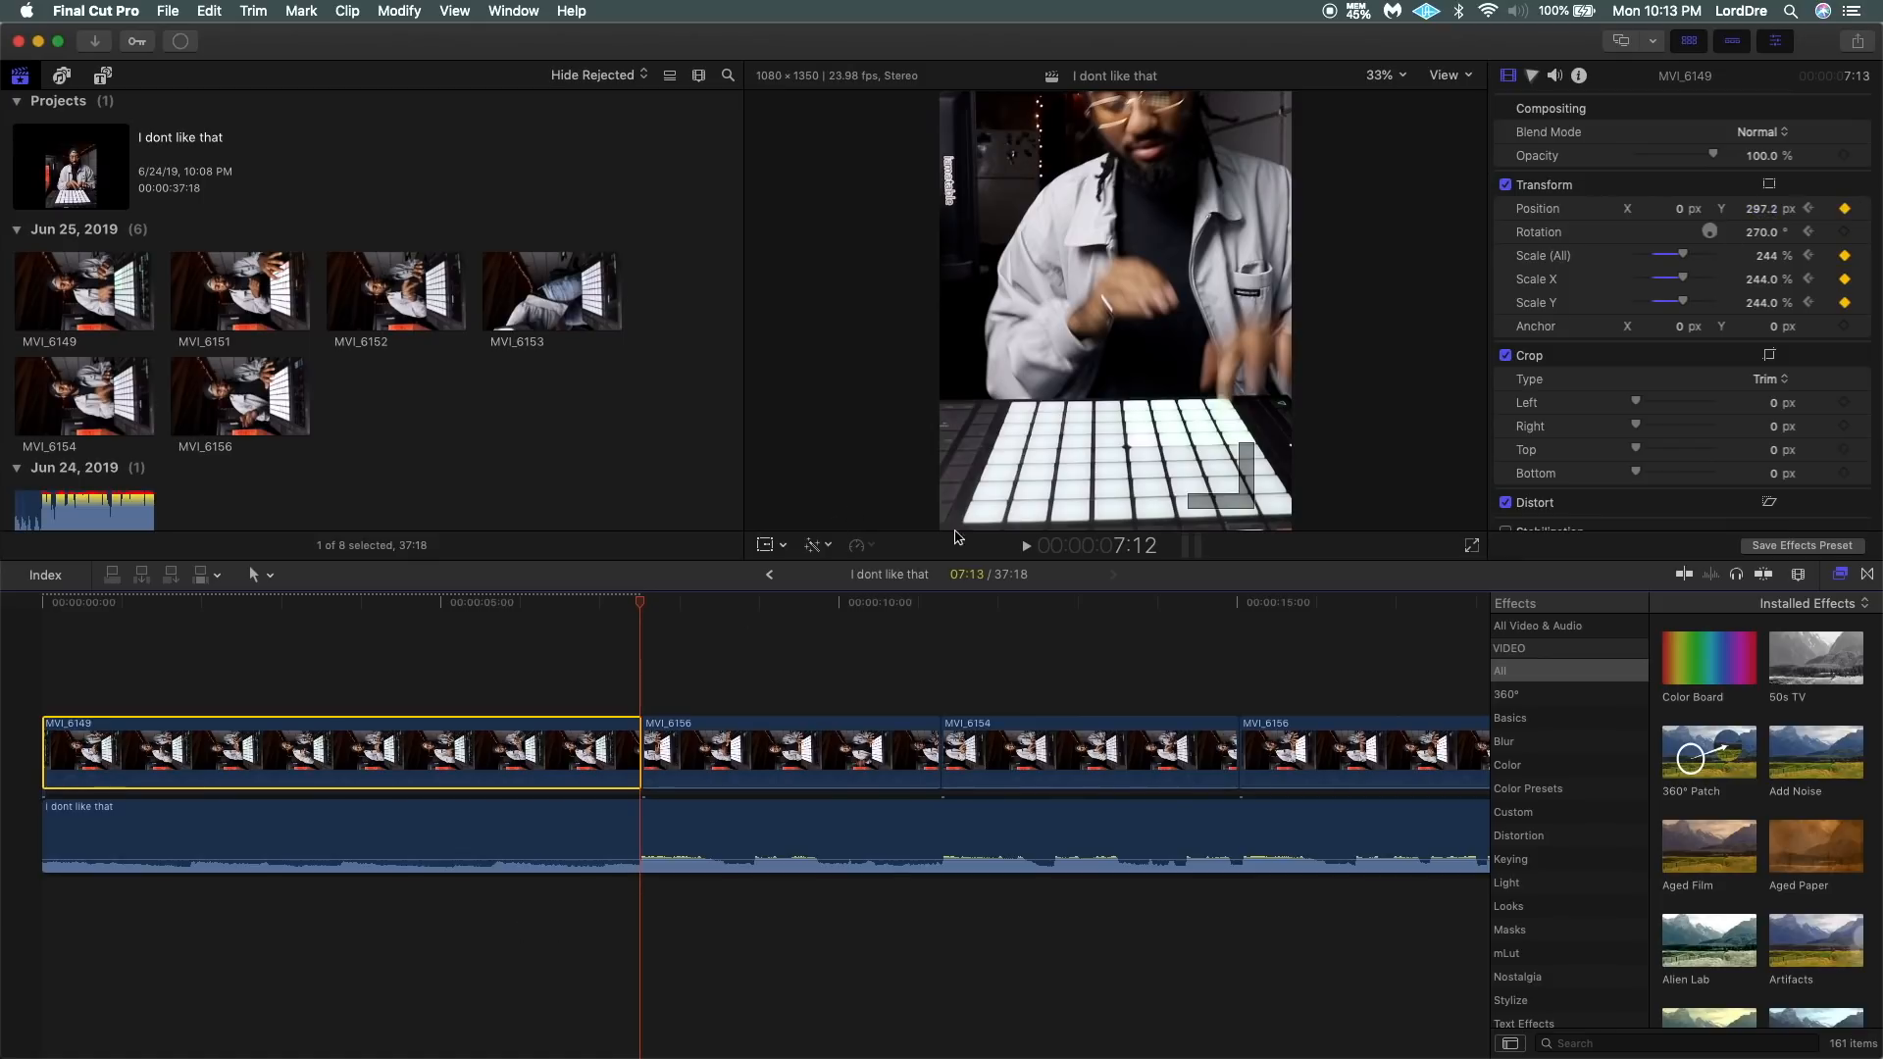
# Play the sequence from the start to check the gradual zoom-in on MVI_6149.
pyautogui.click(21, 648)
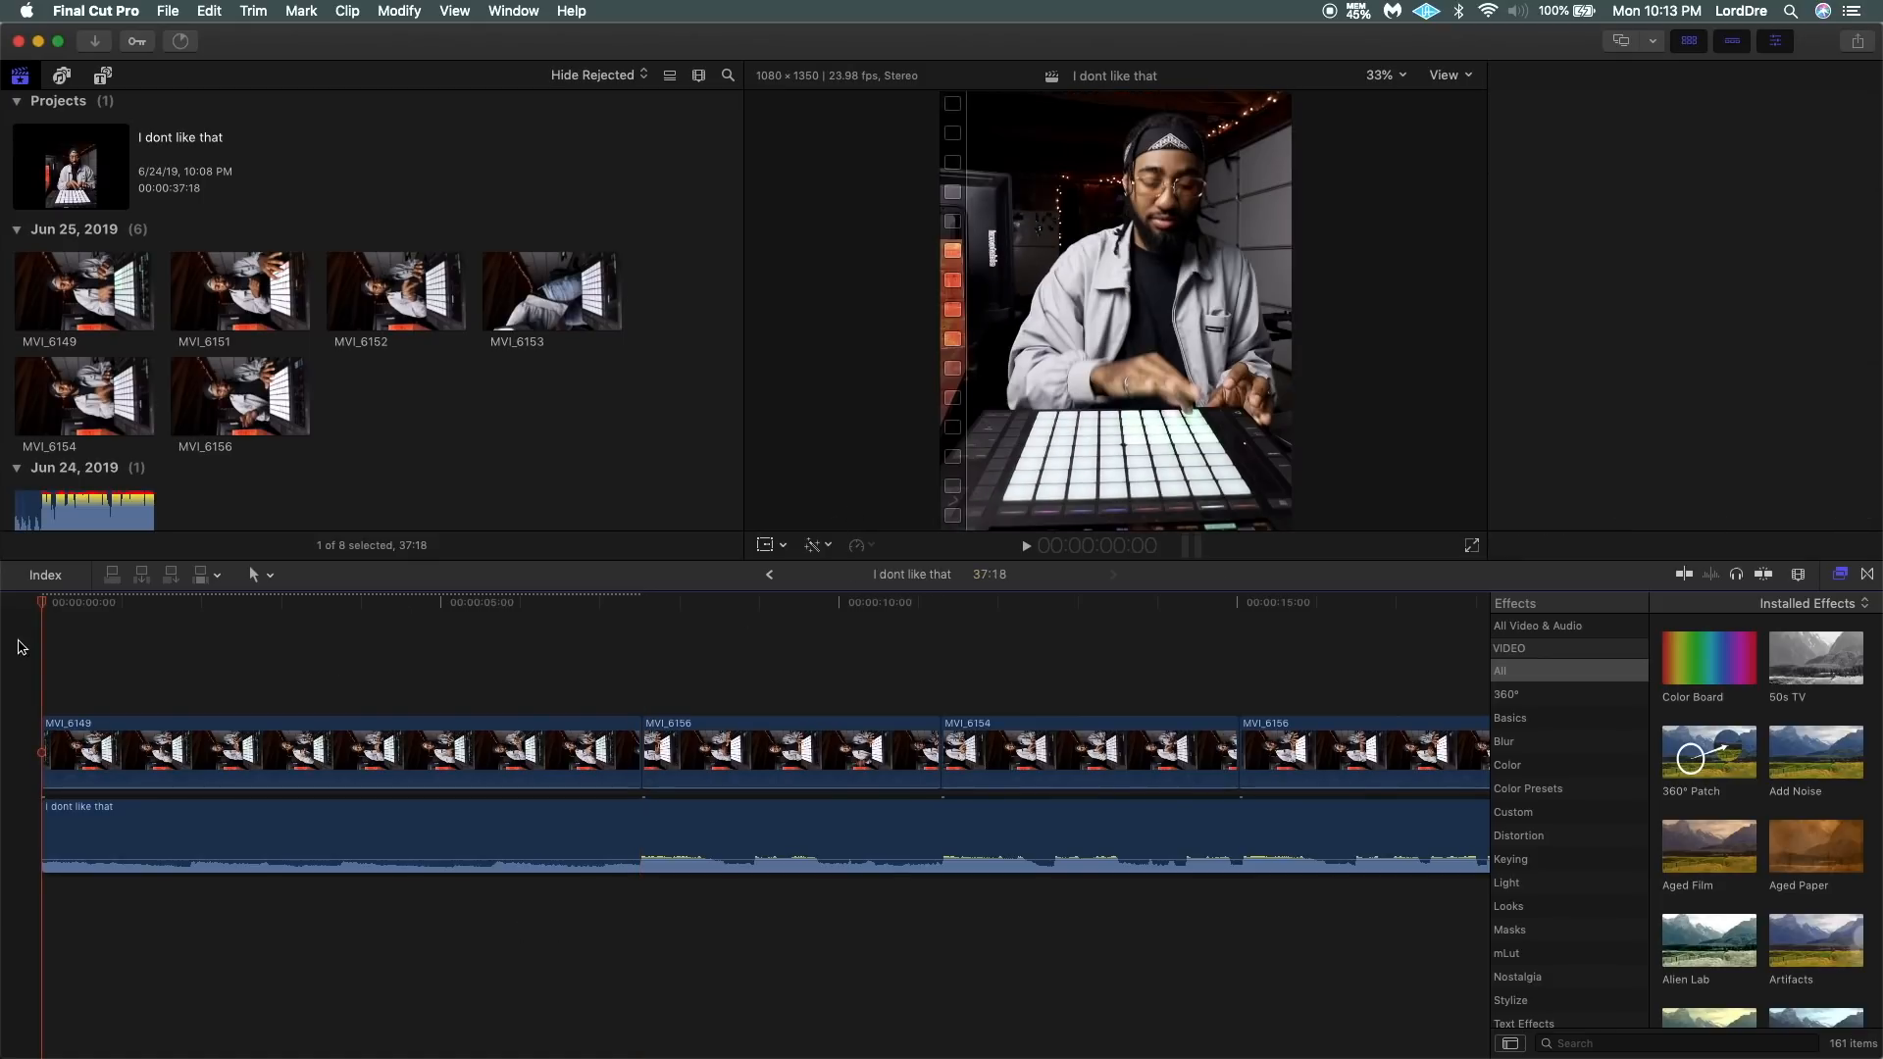
pyautogui.press('space')
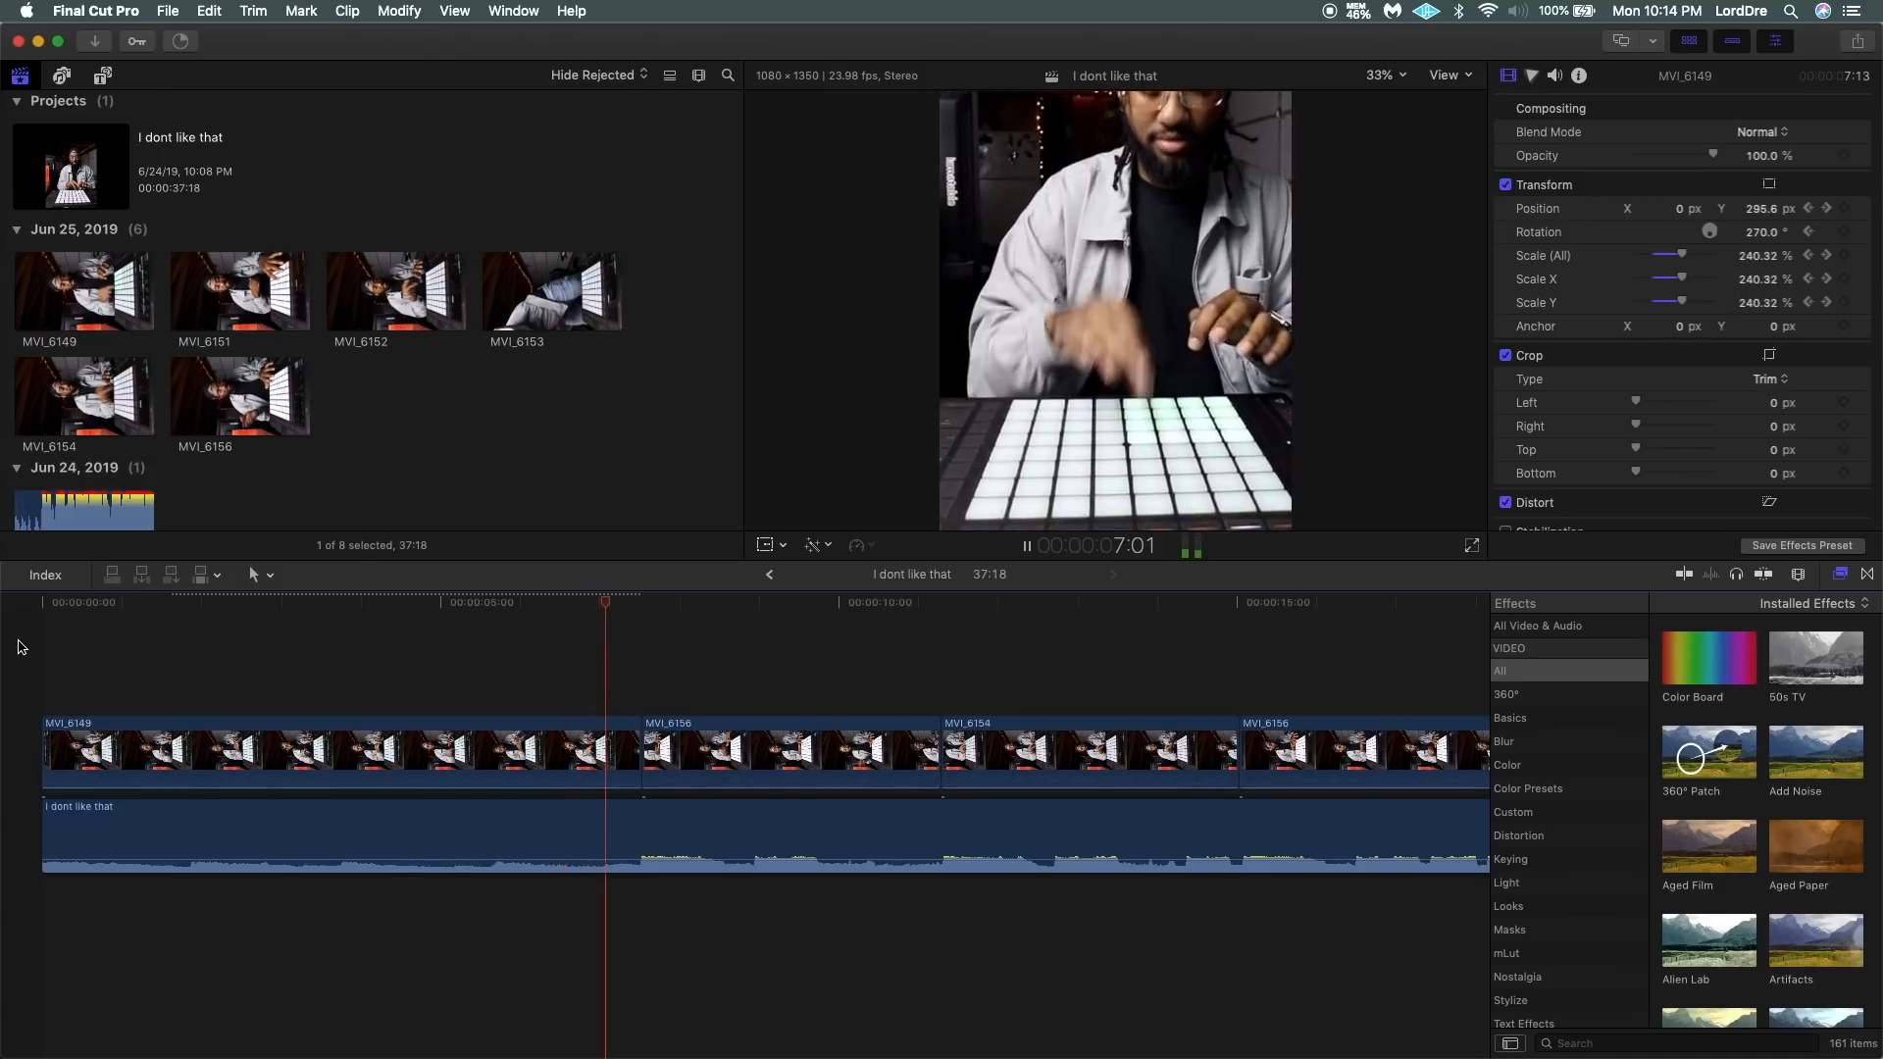
pyautogui.press('space')
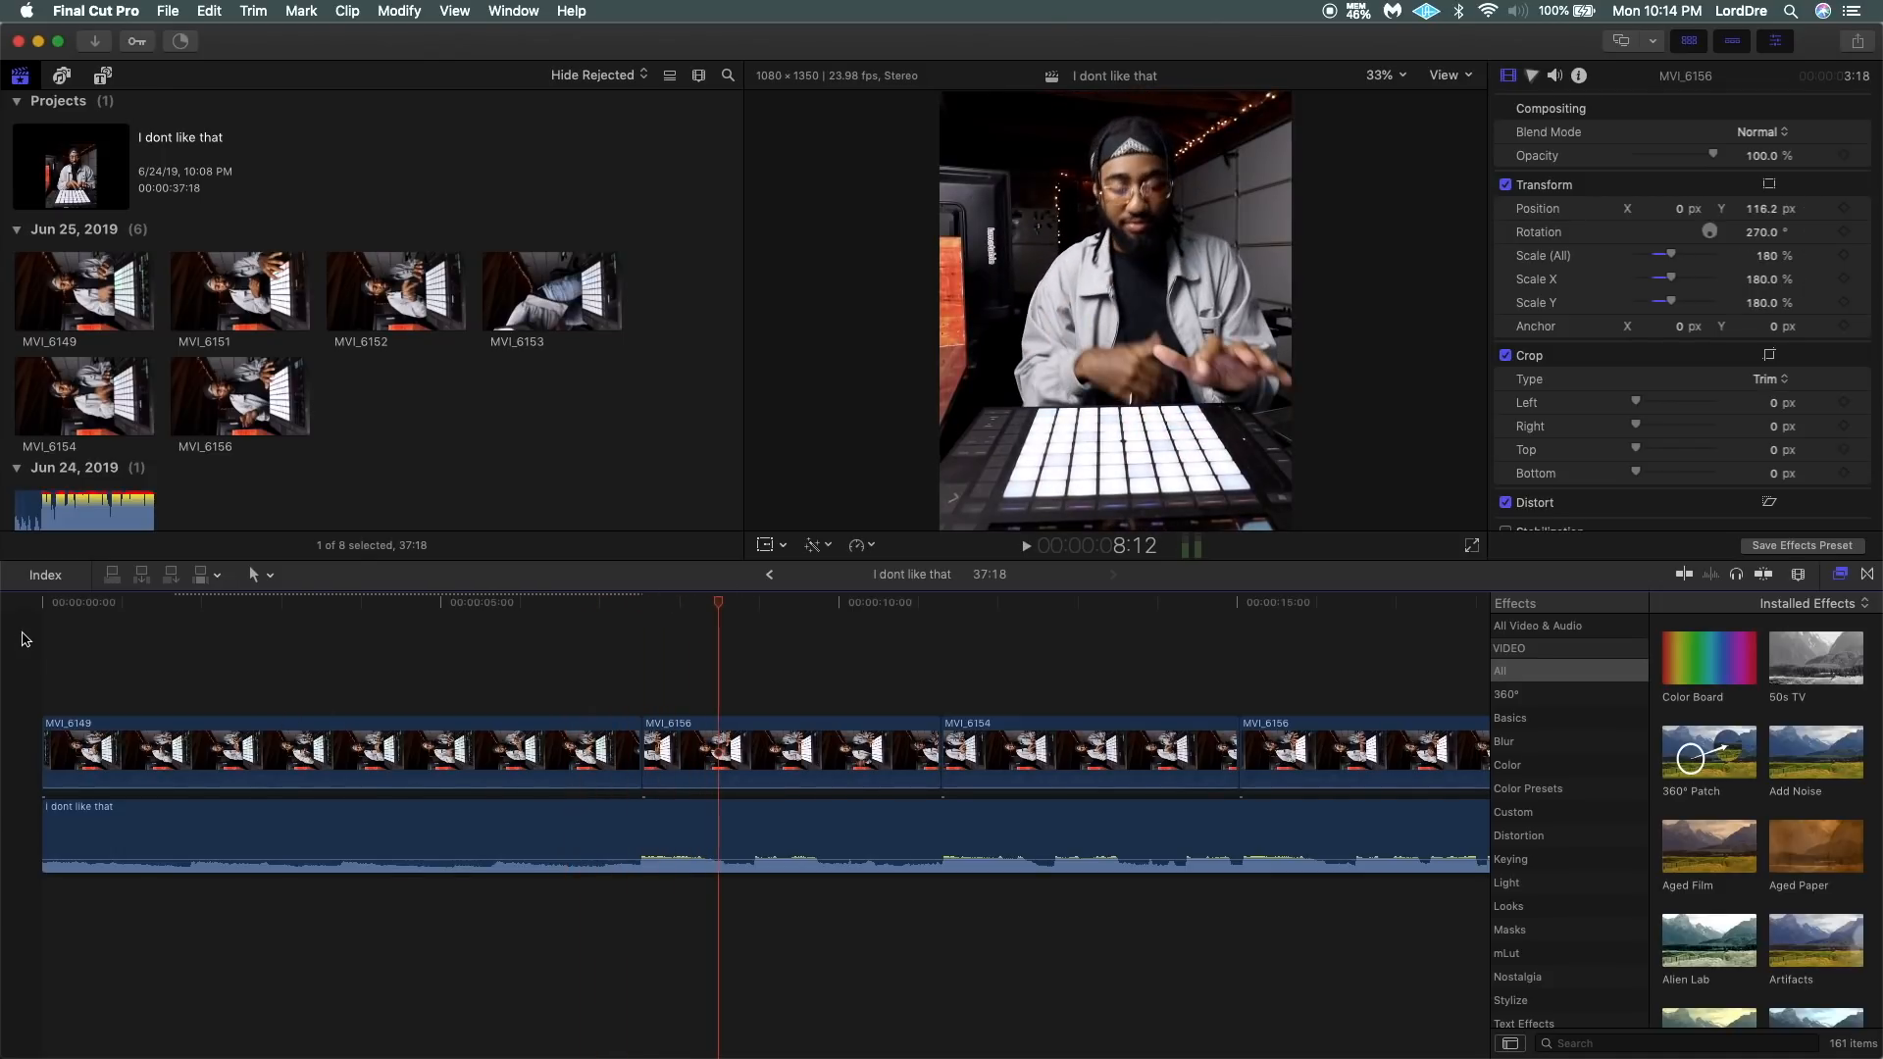
pyautogui.press('Home')
pyautogui.press('space')
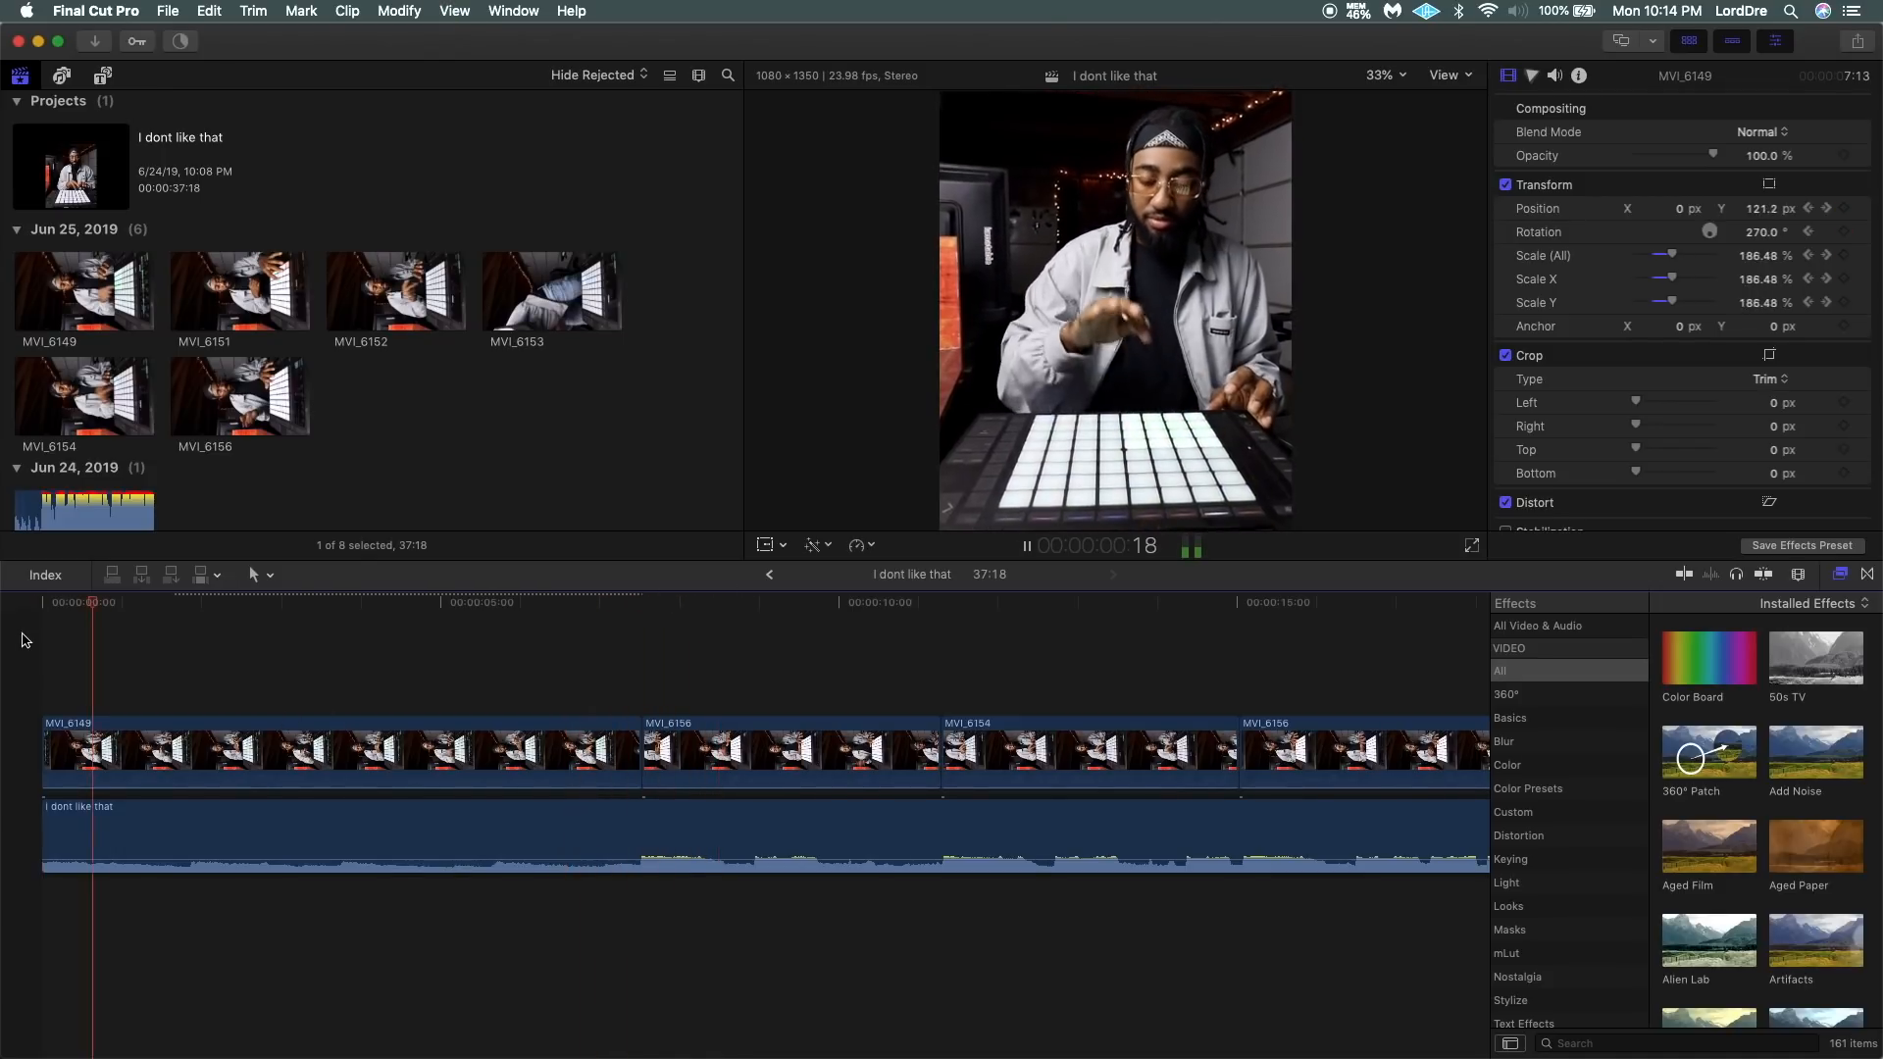
pyautogui.press('space')
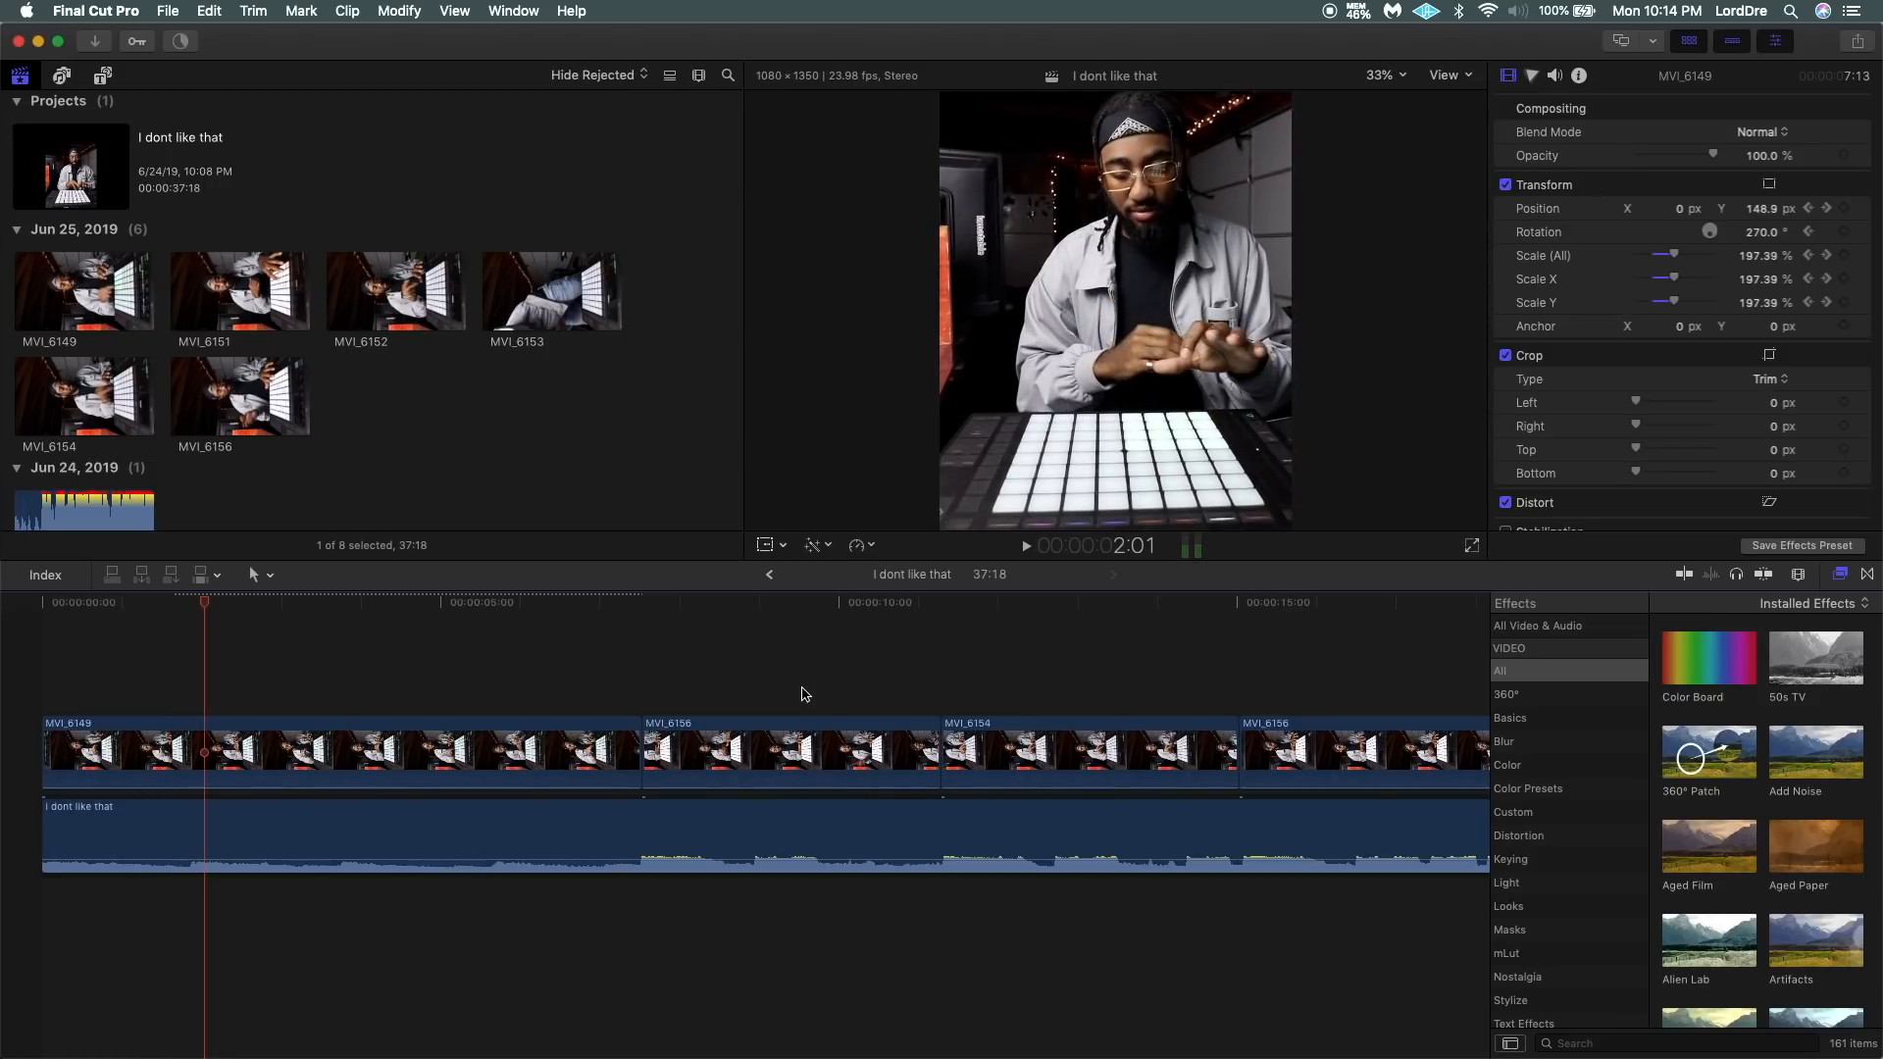
# Play MVI_6156 from its first frame to review the section following the zoom-in.
pyautogui.click(640, 673)
pyautogui.press('Home')
pyautogui.press('Right')
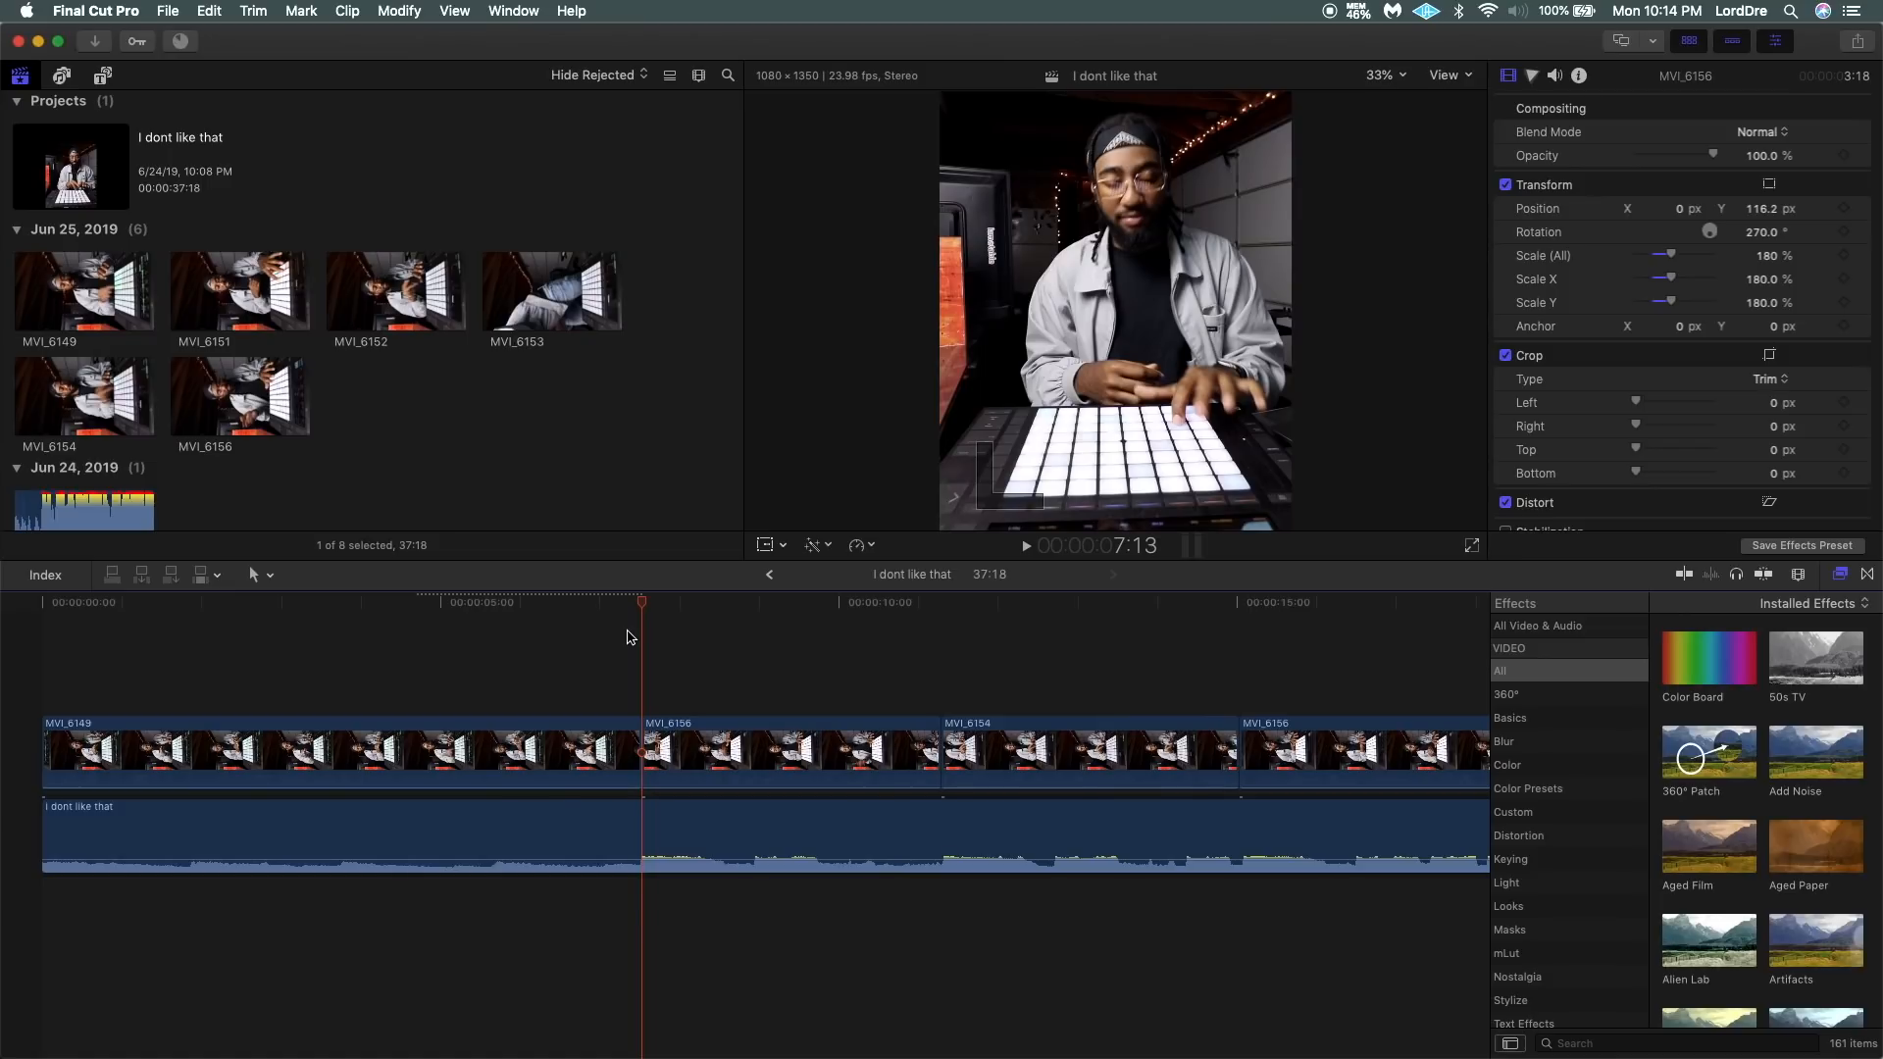
pyautogui.press('space')
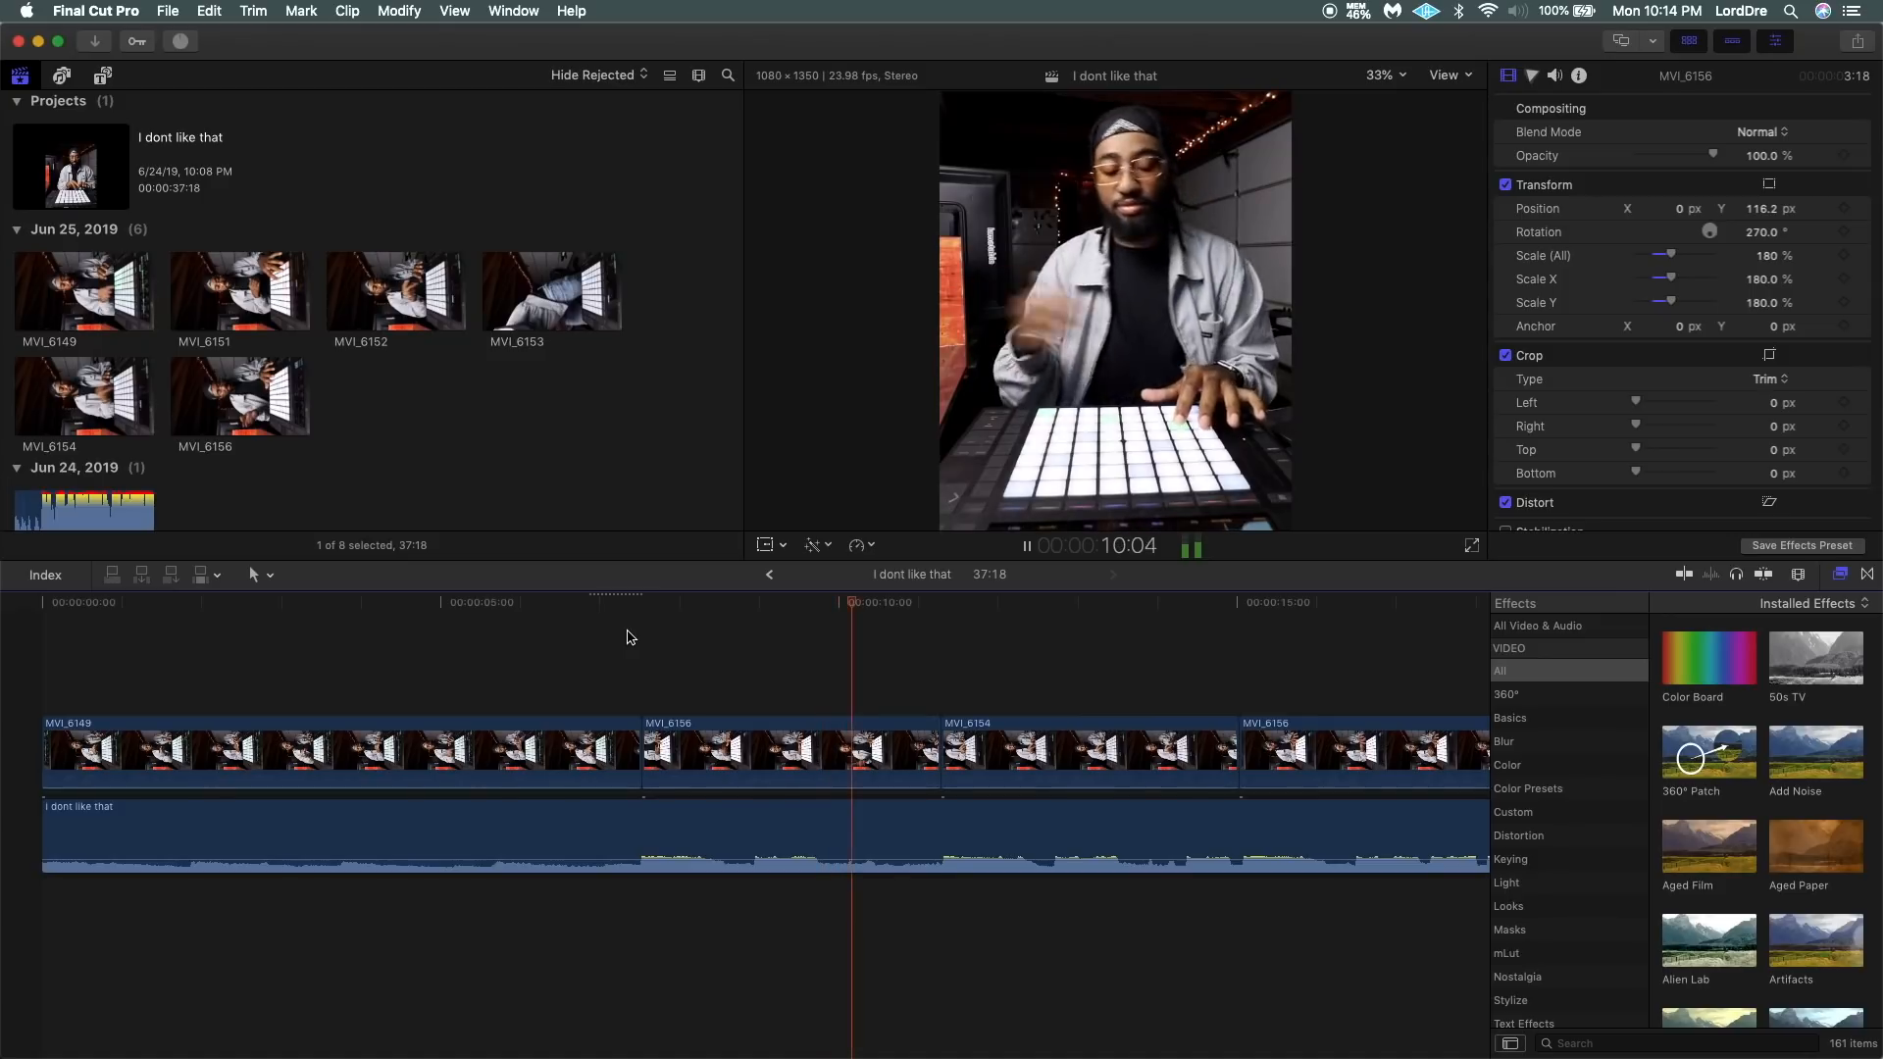
# At the first frame of MVI_6156, add Position, Rotation and Scale keyframes with Scale (All) at 251%.
pyautogui.press('Up')
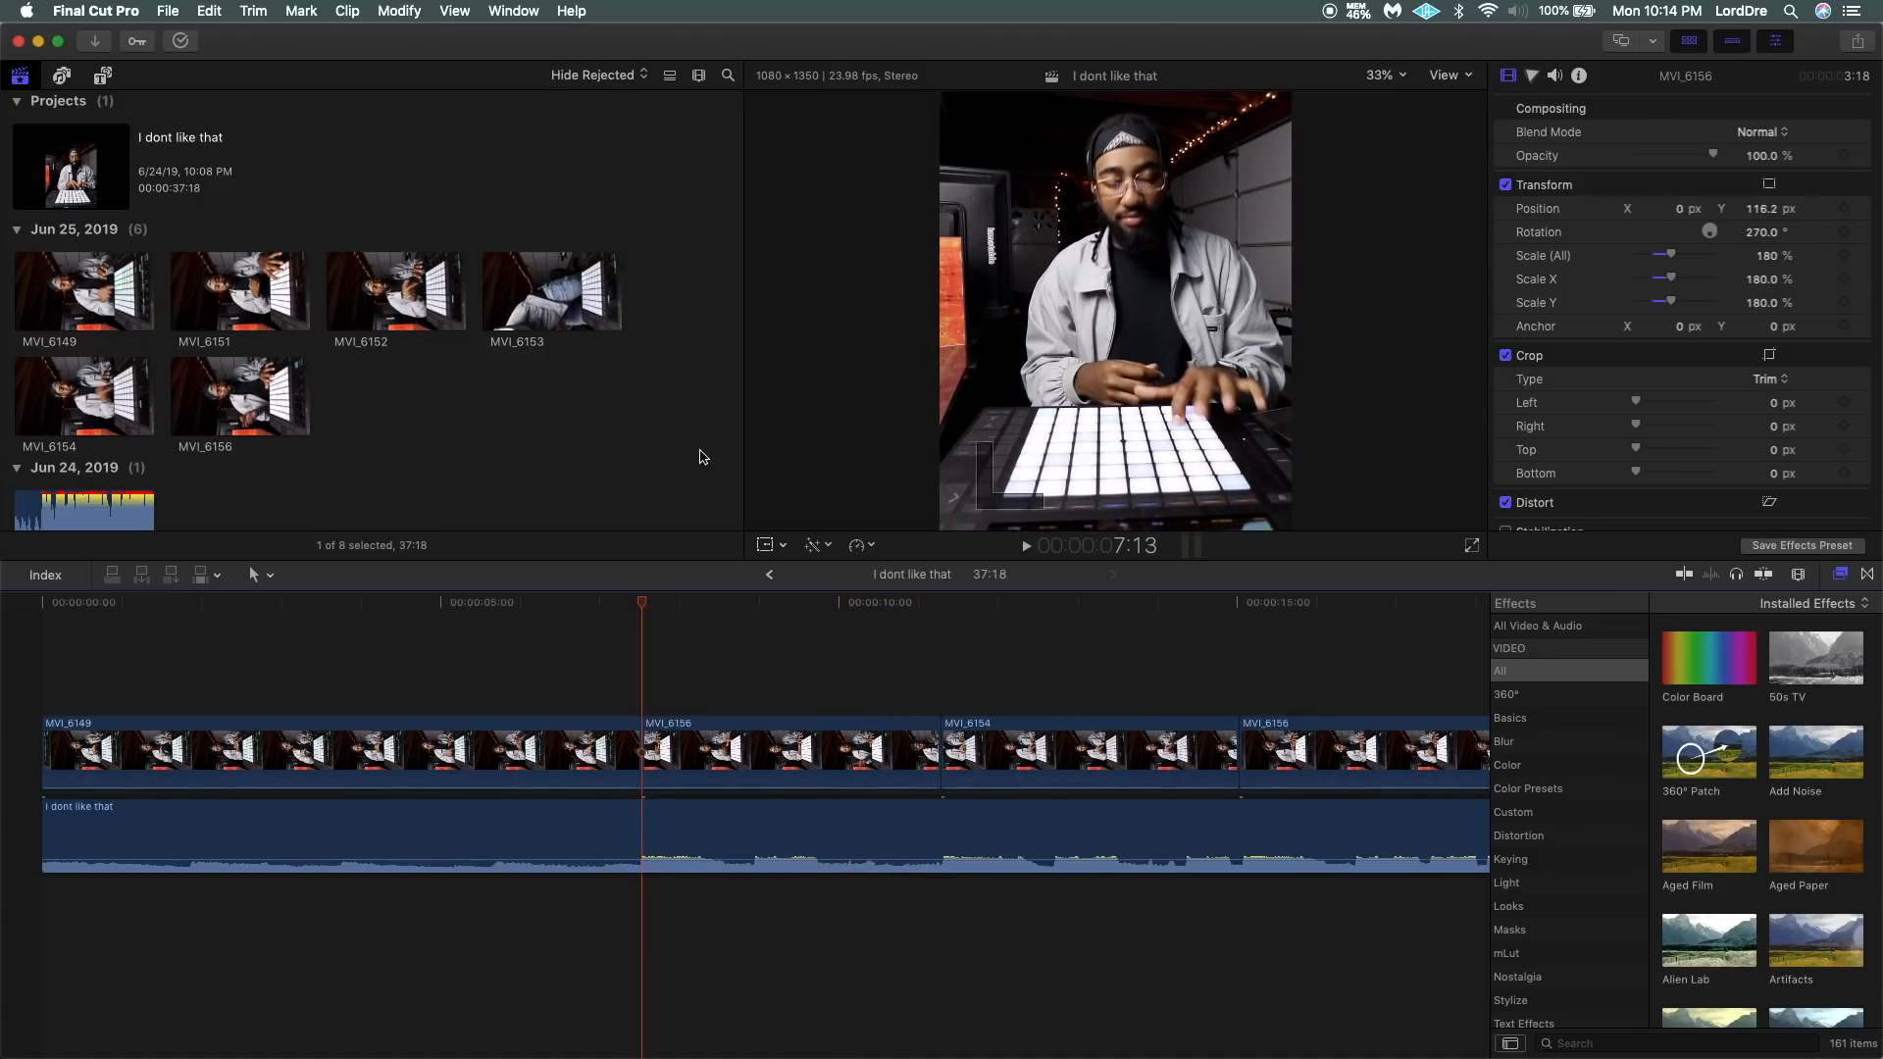
pyautogui.click(671, 740)
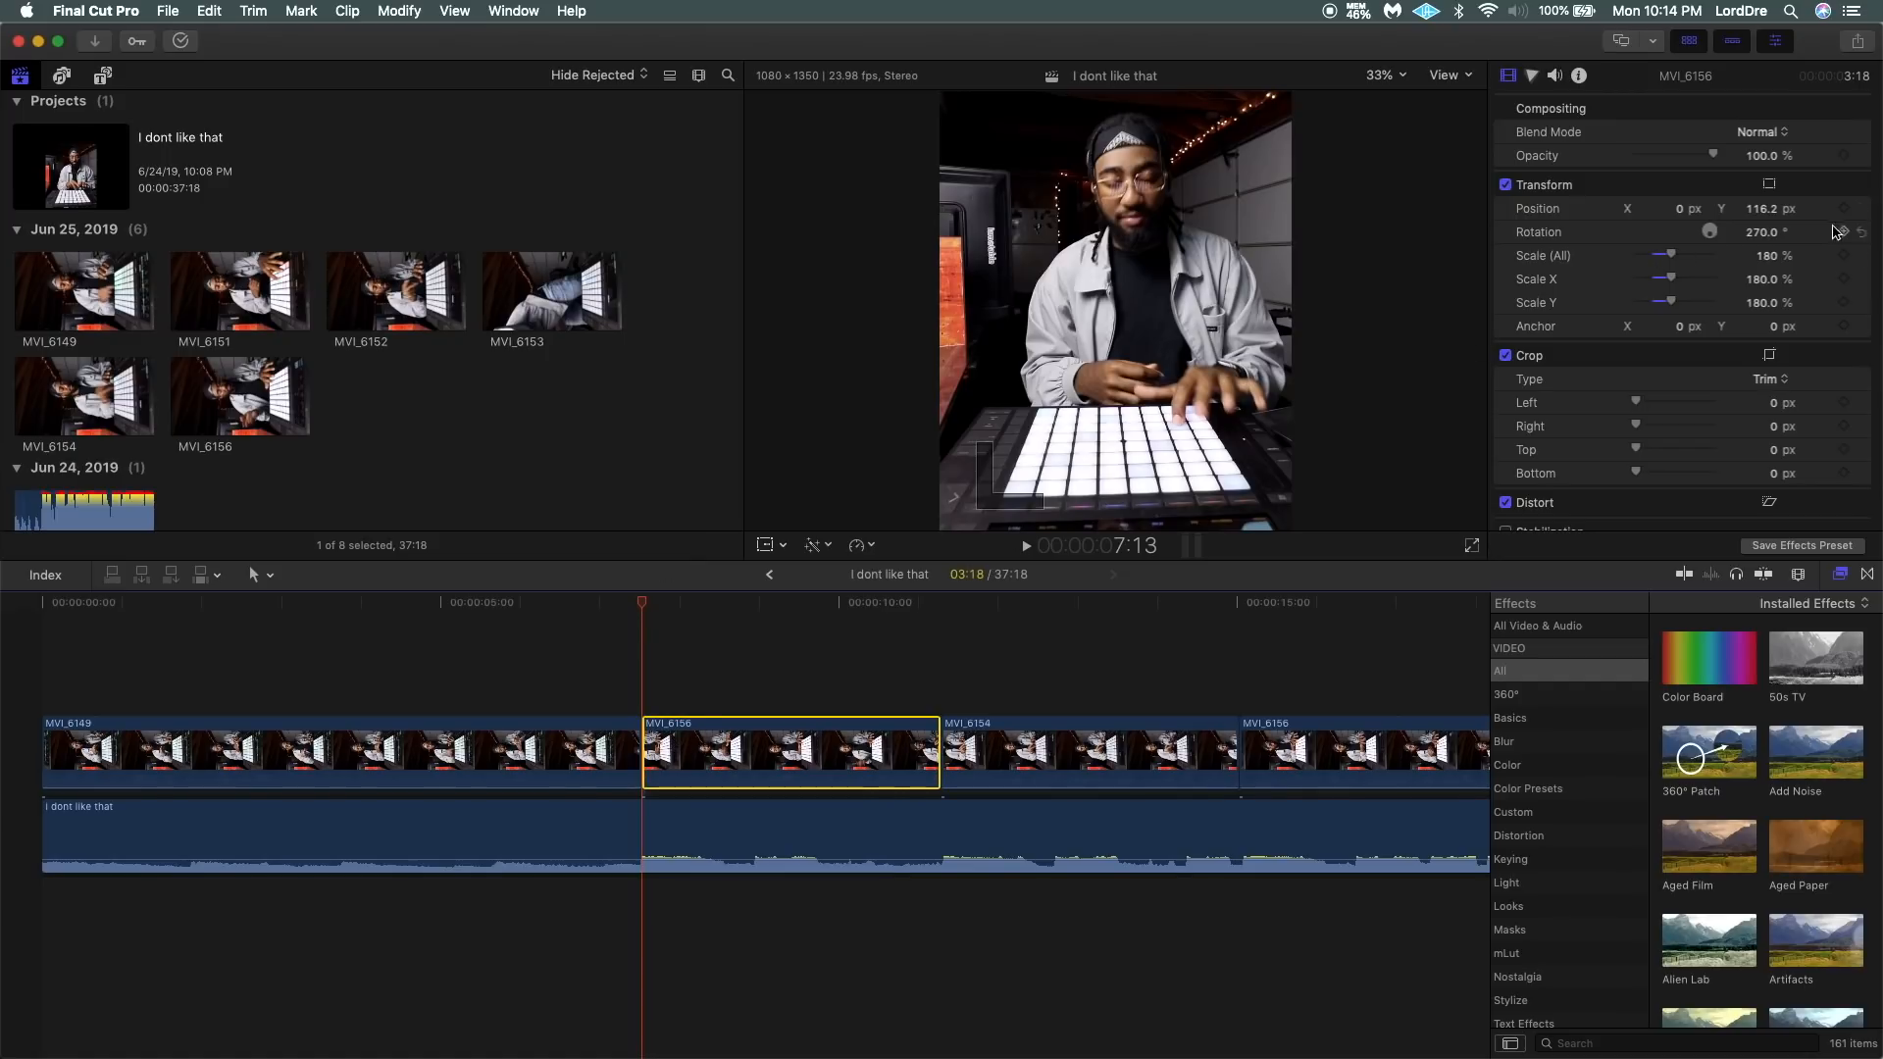
pyautogui.click(1844, 208)
pyautogui.moveTo(1676, 259); pyautogui.dragTo(1688, 272)
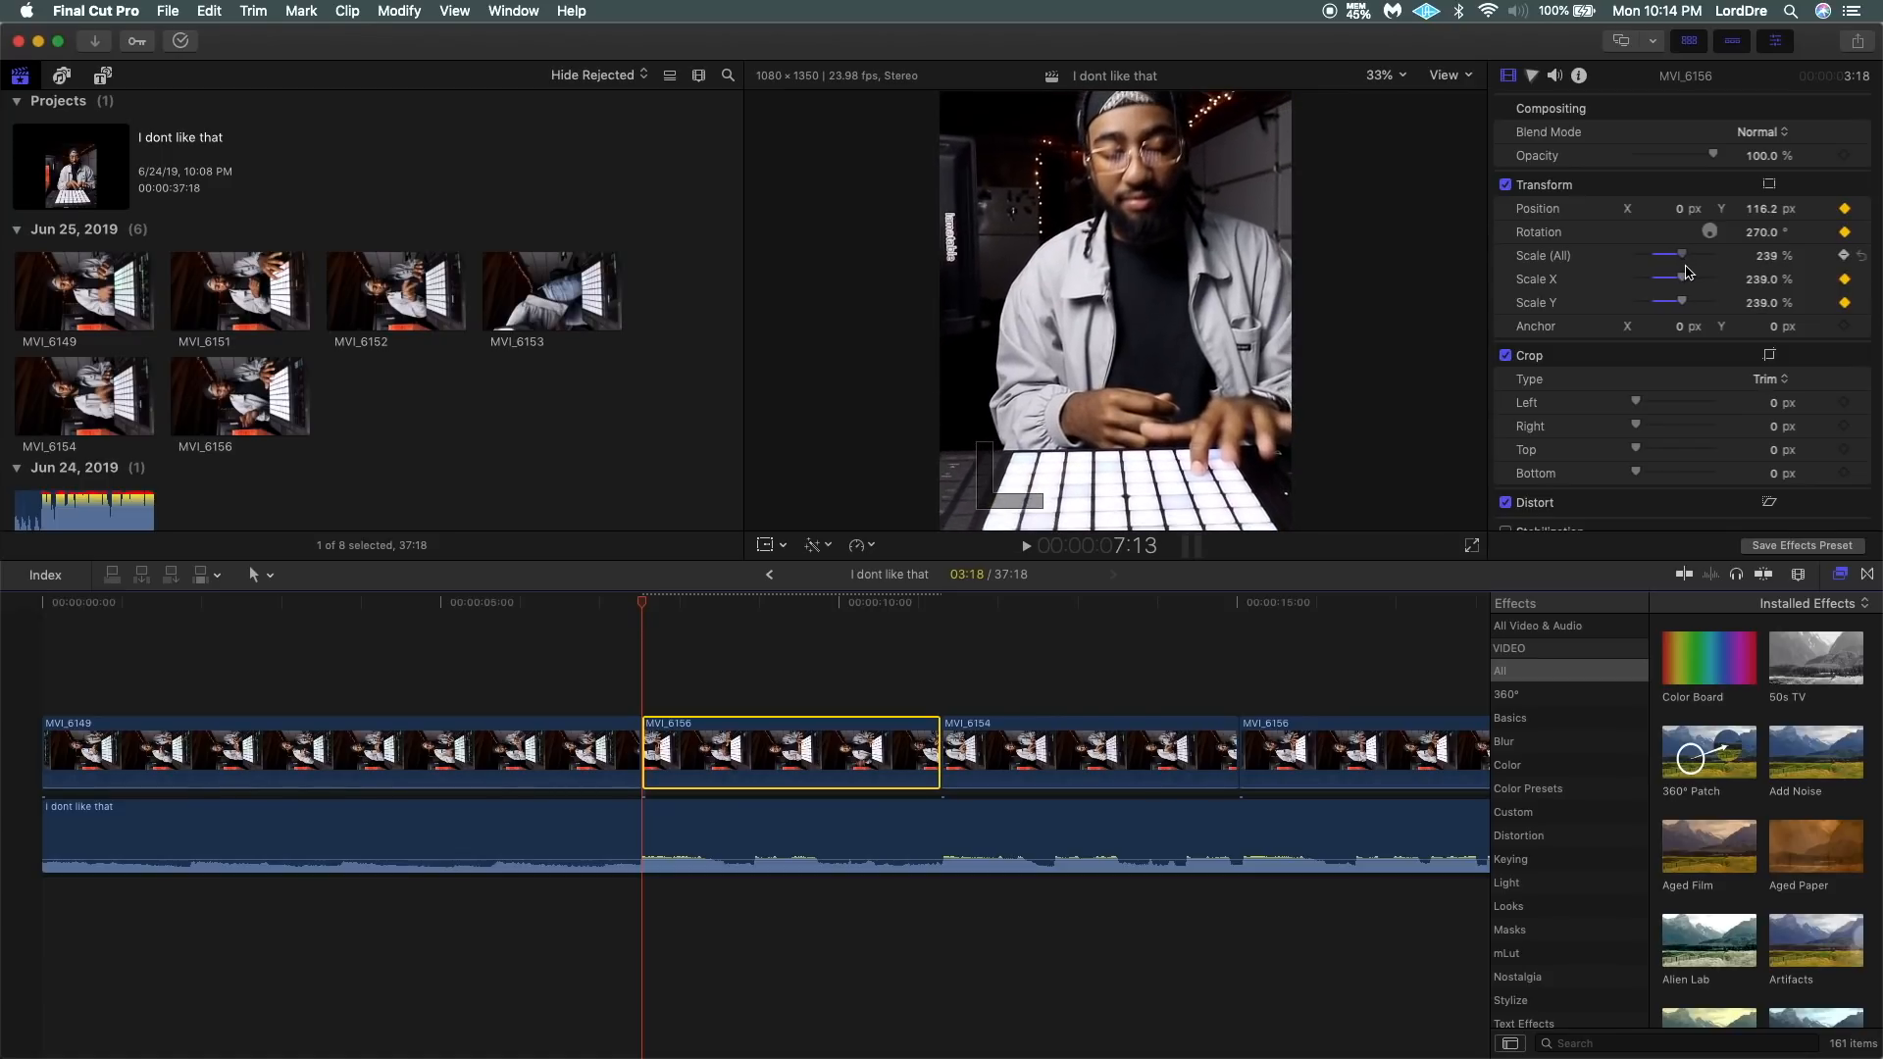
# Set Scale (All) to 180% at the last frame of MVI_6156 to make a zoom-out.
pyautogui.moveTo(645, 605); pyautogui.dragTo(938, 626)
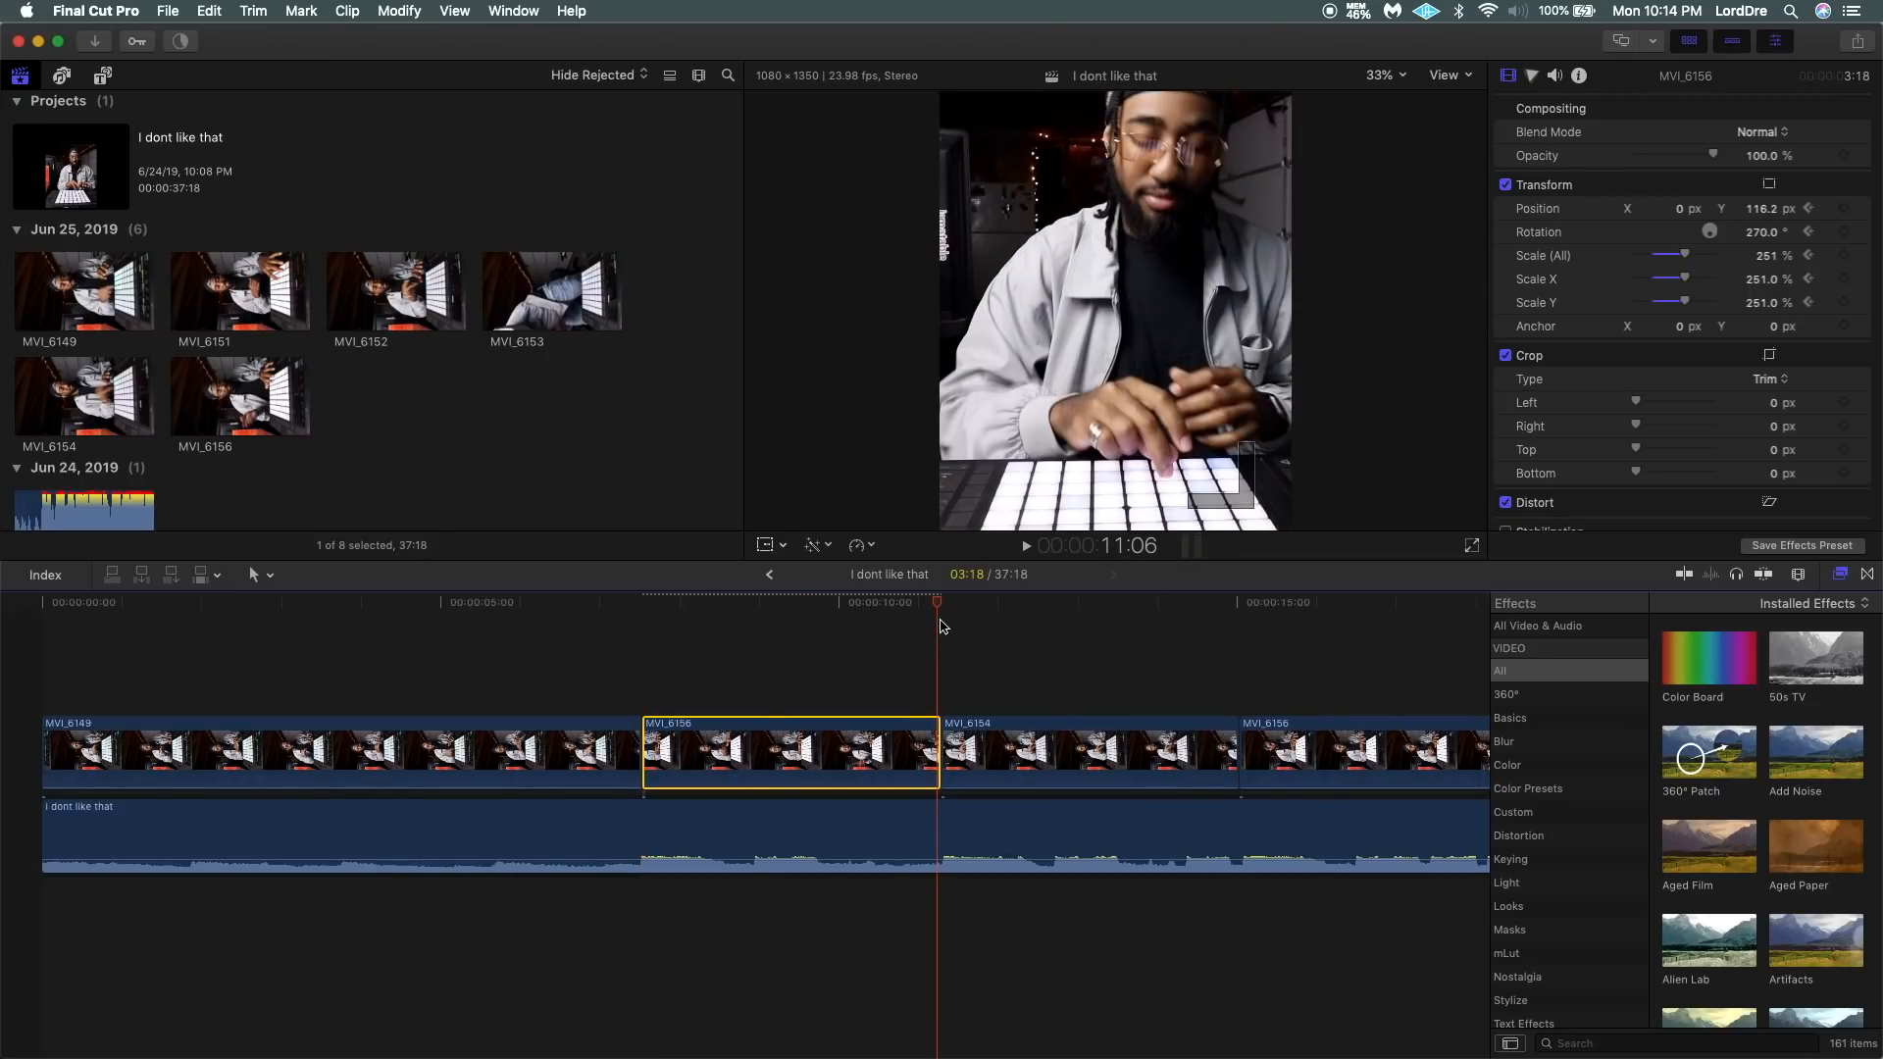
pyautogui.click(1765, 258)
pyautogui.write('180')
pyautogui.press('Return')
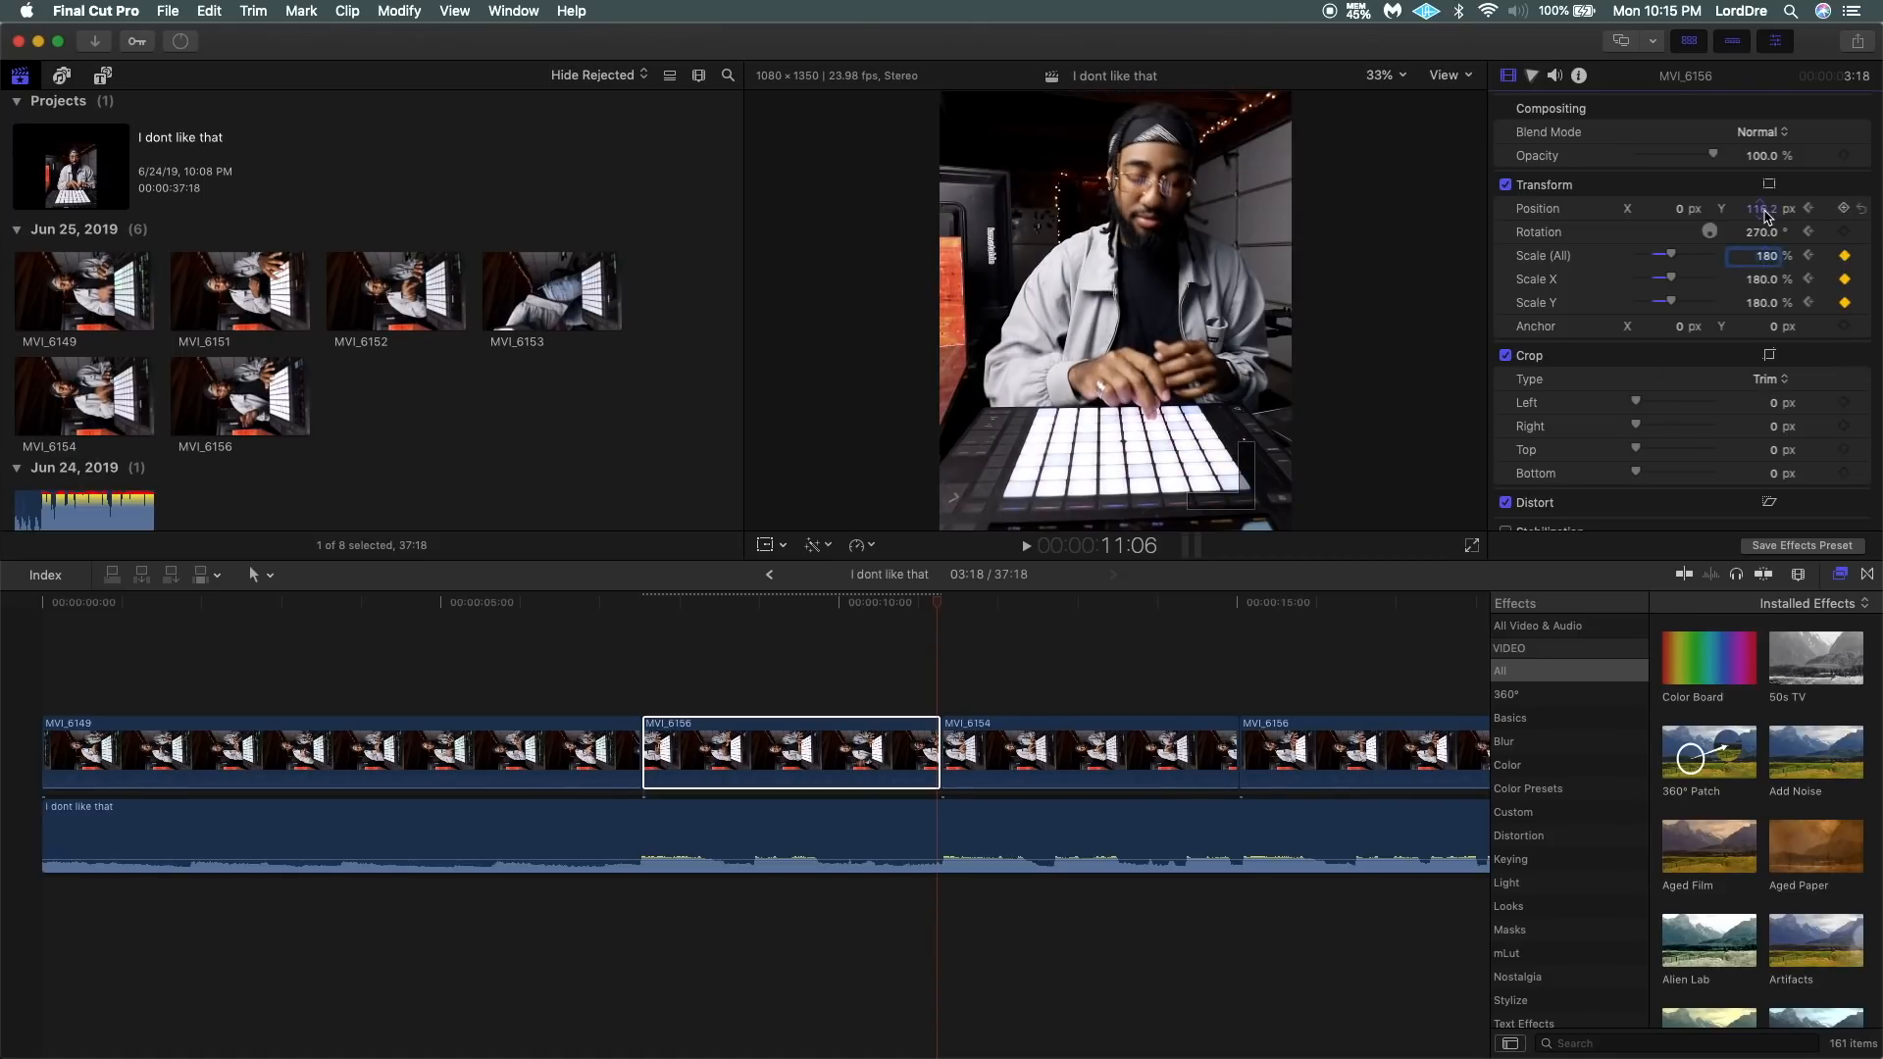
# Play from the end of MVI_6149 through MVI_6156 to check the zoom-in and zoom-out.
pyautogui.click(426, 640)
pyautogui.press('space')
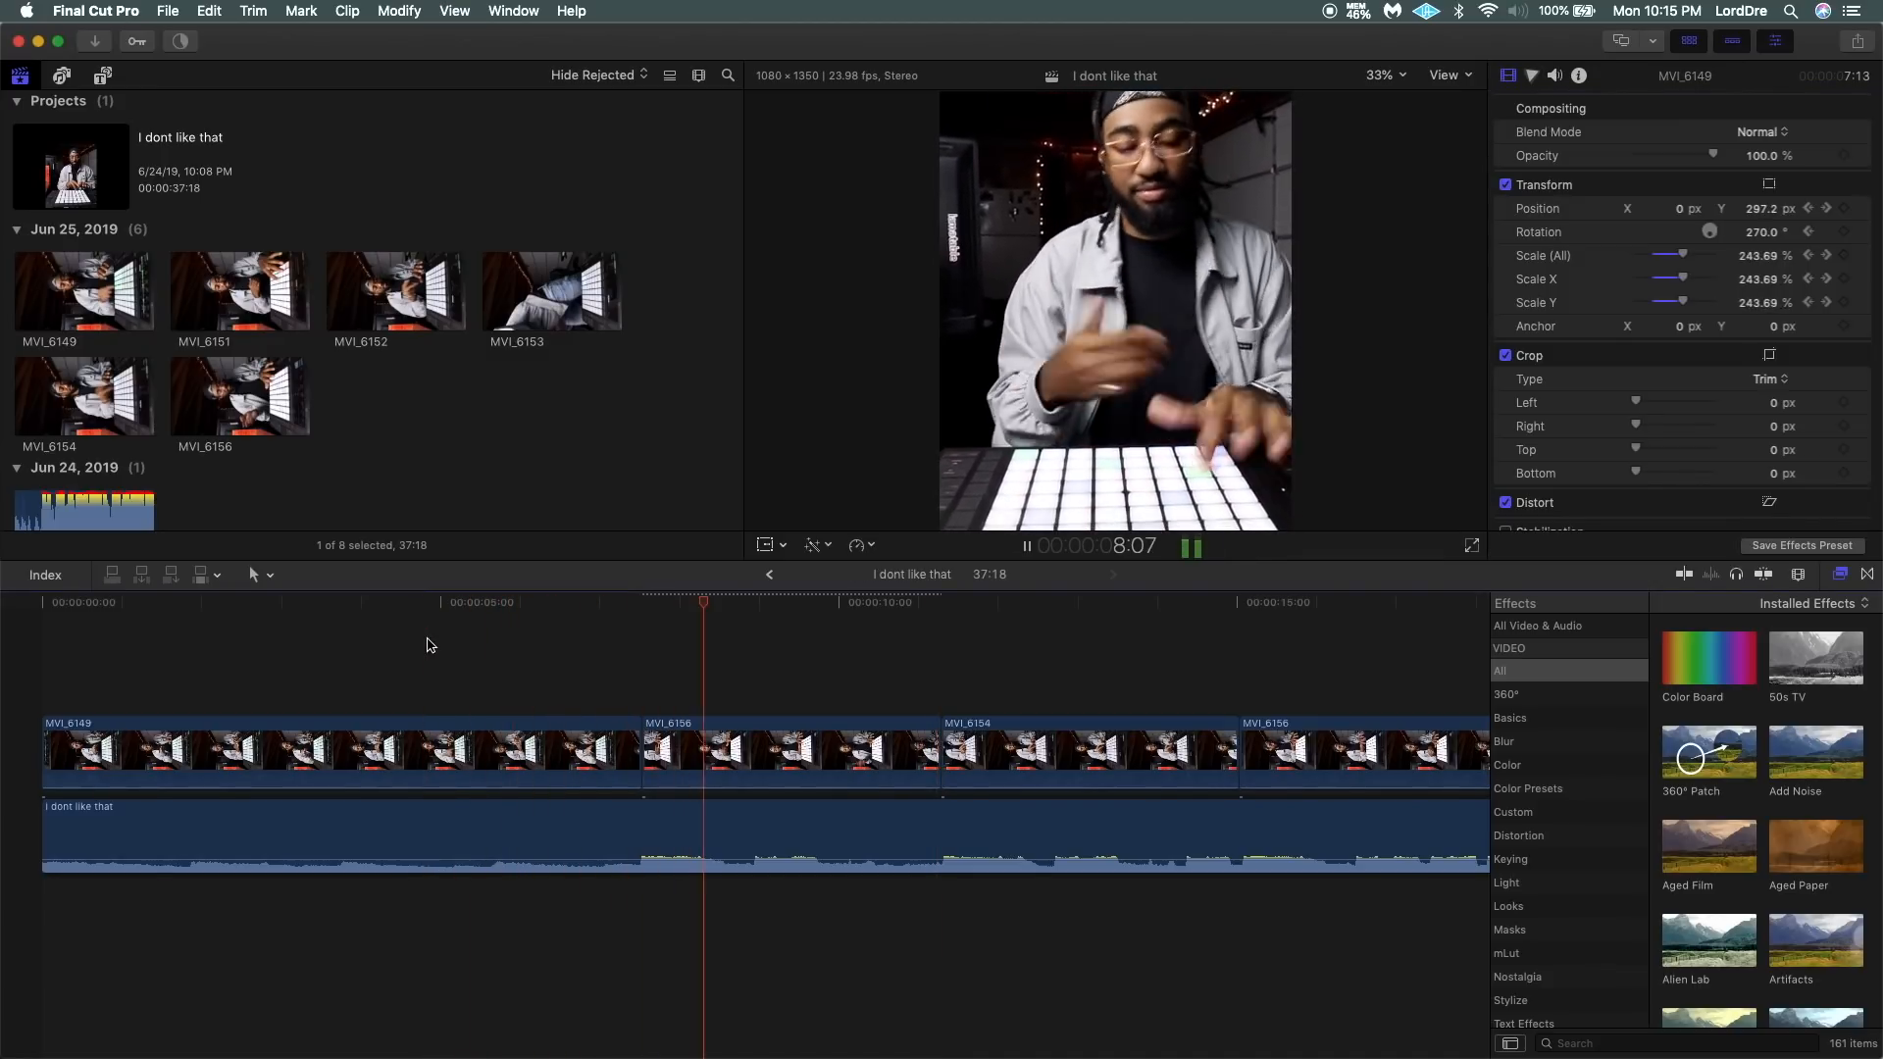
pyautogui.hscroll(4, 863, 653)
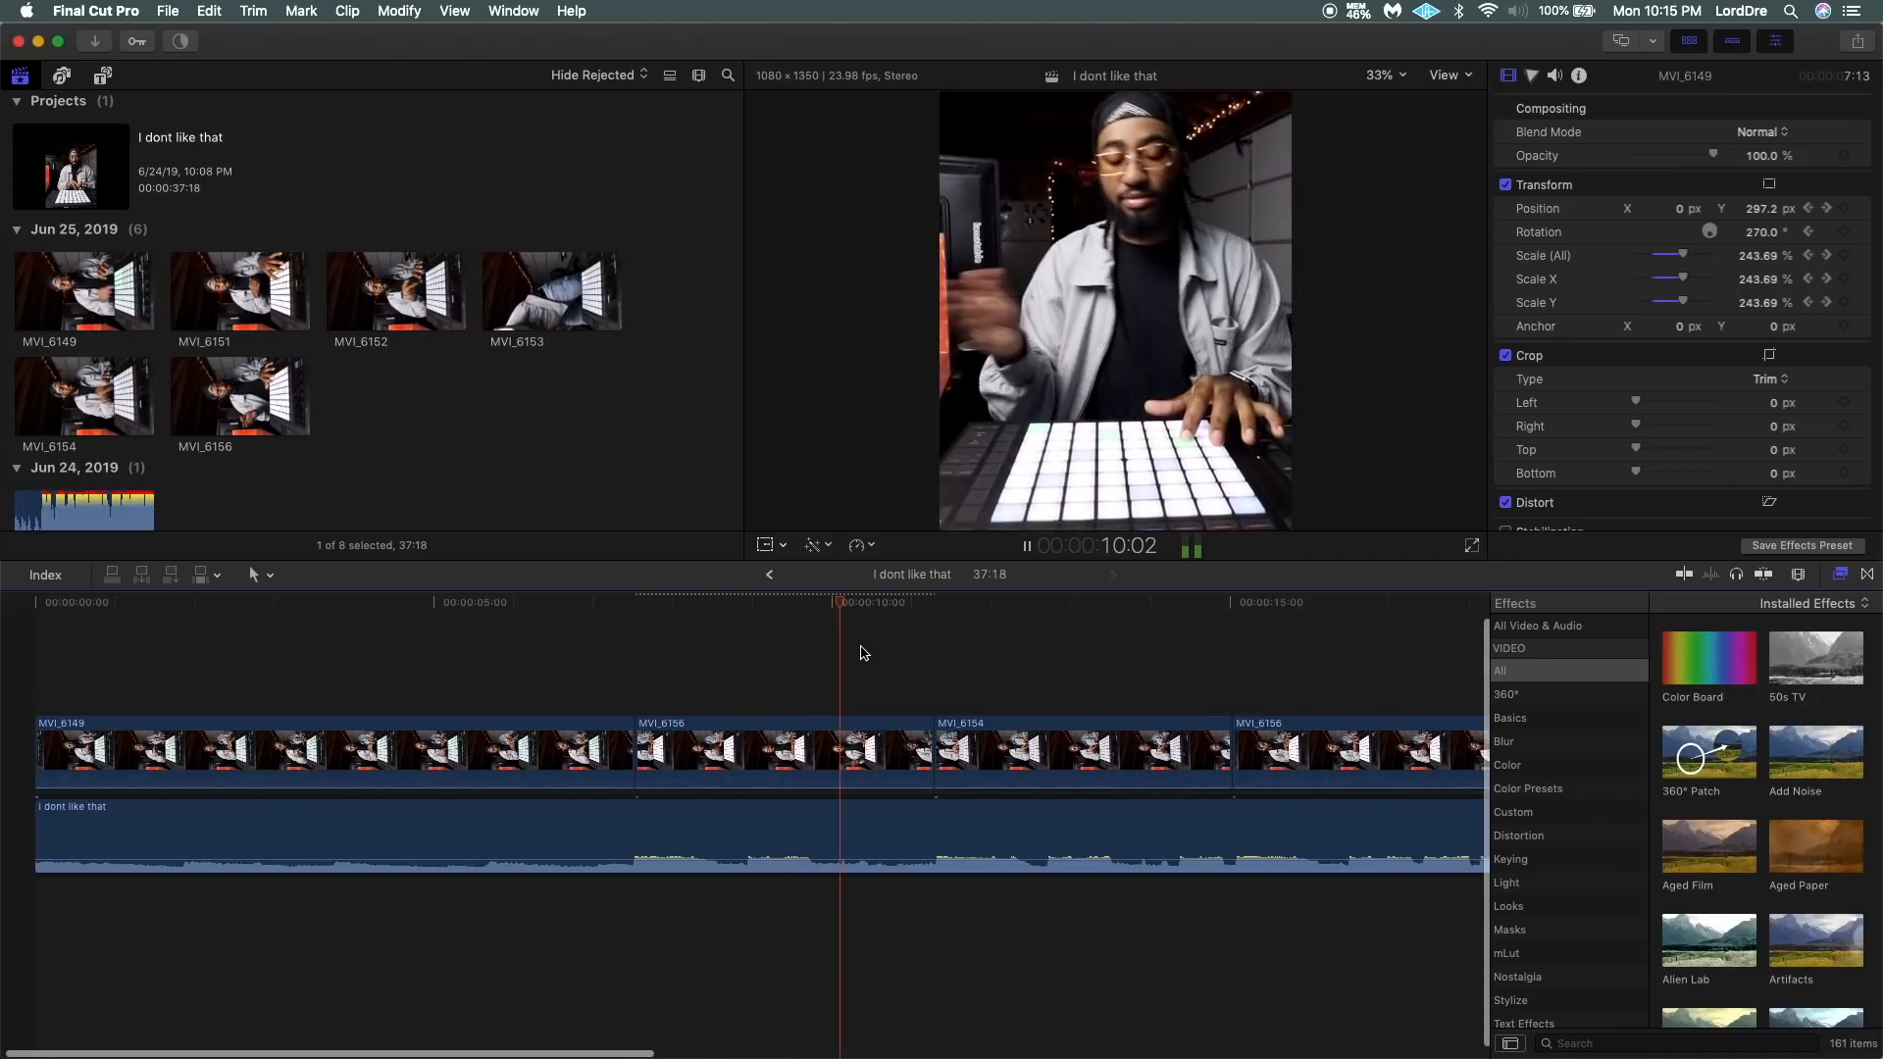
pyautogui.press('space')
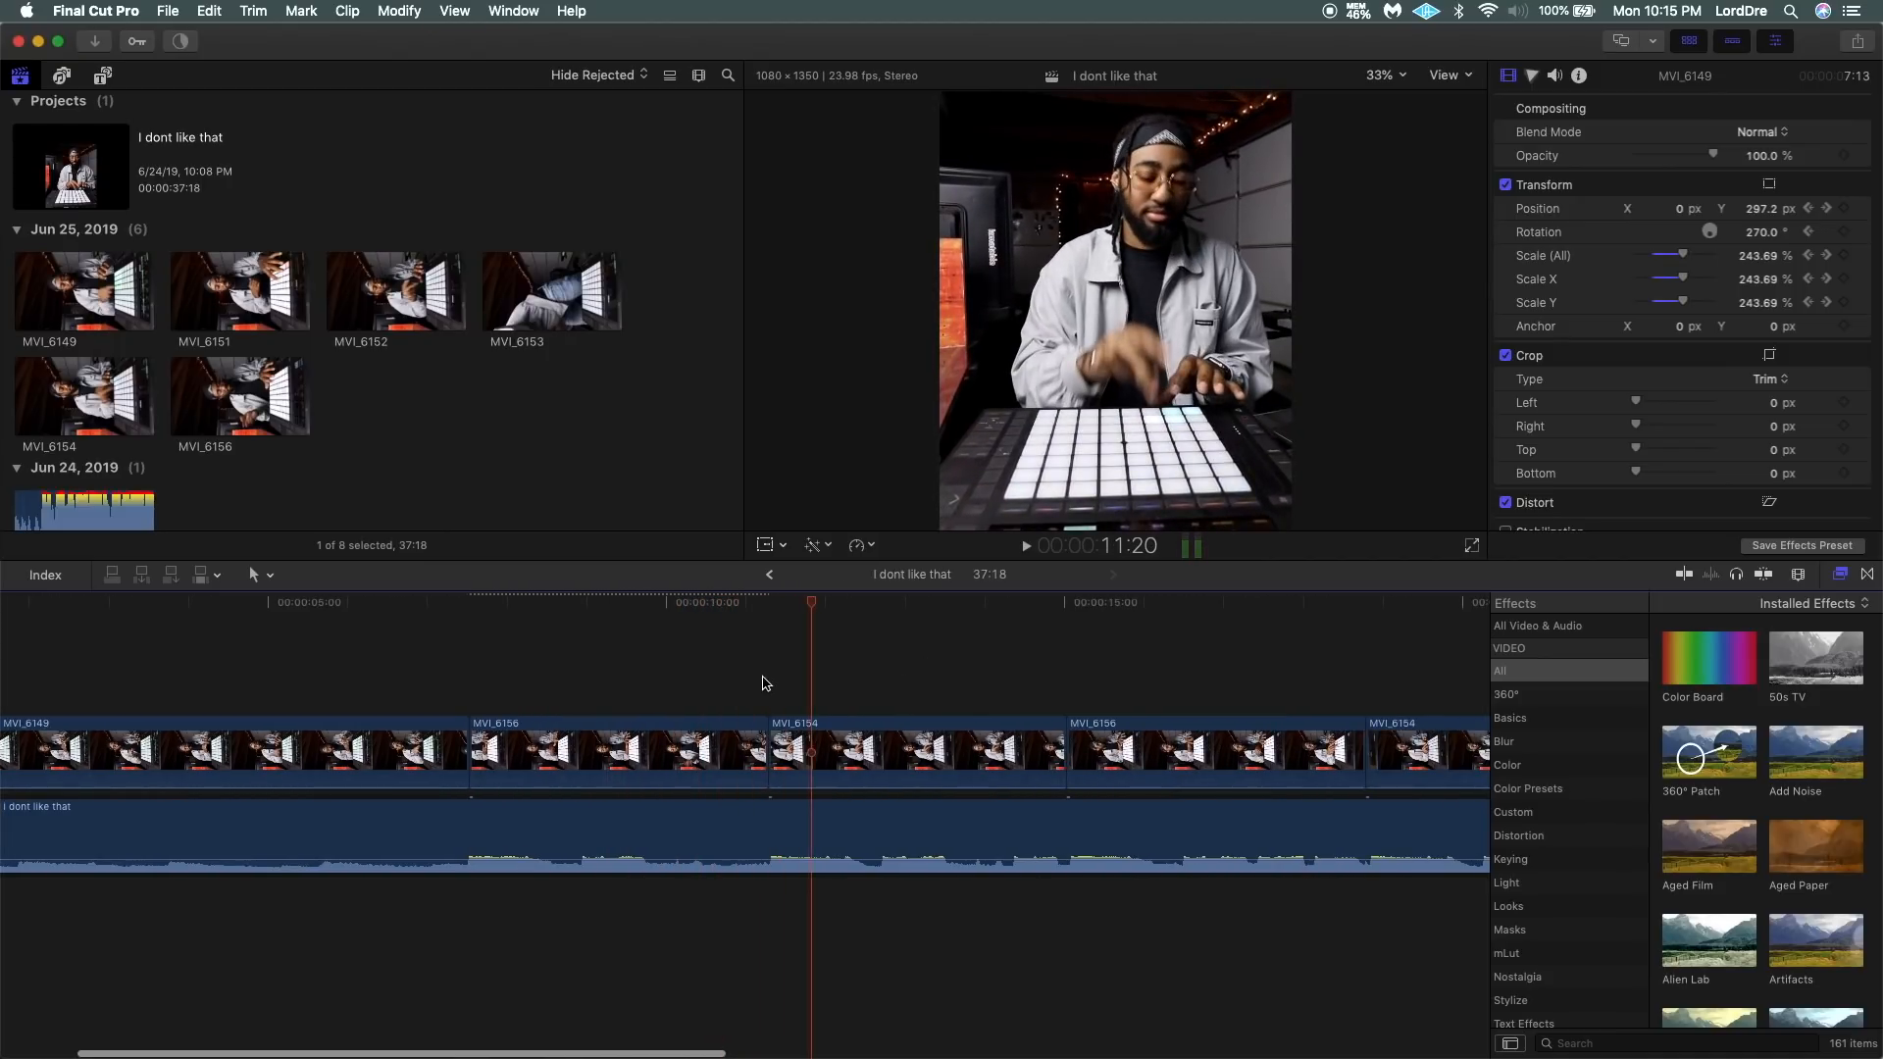
# At the first frame of MVI_6154, keyframe Position and Scale, with Scale (All) at 232% and the X position at 159.7 px.
pyautogui.click(761, 675)
pyautogui.click(767, 689)
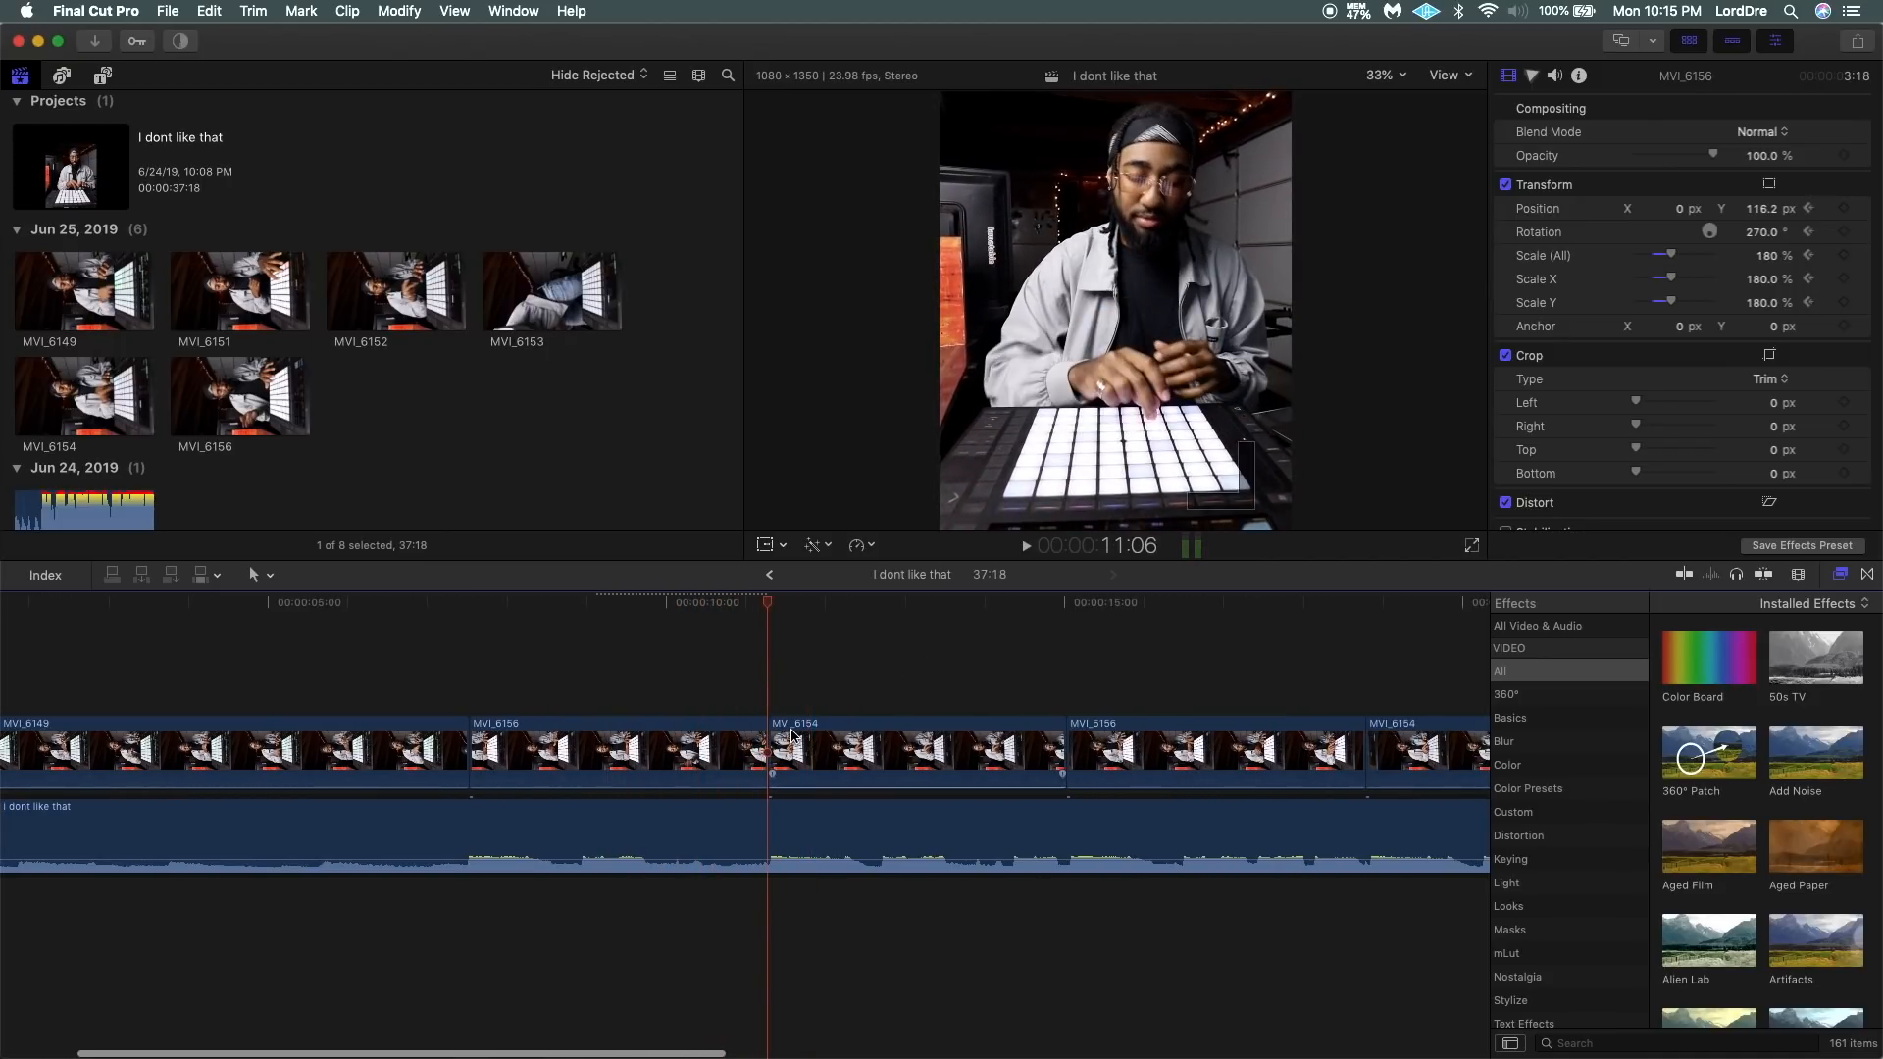
pyautogui.press('super+equal')
pyautogui.press('Left')
pyautogui.press('Right')
pyautogui.click(810, 735)
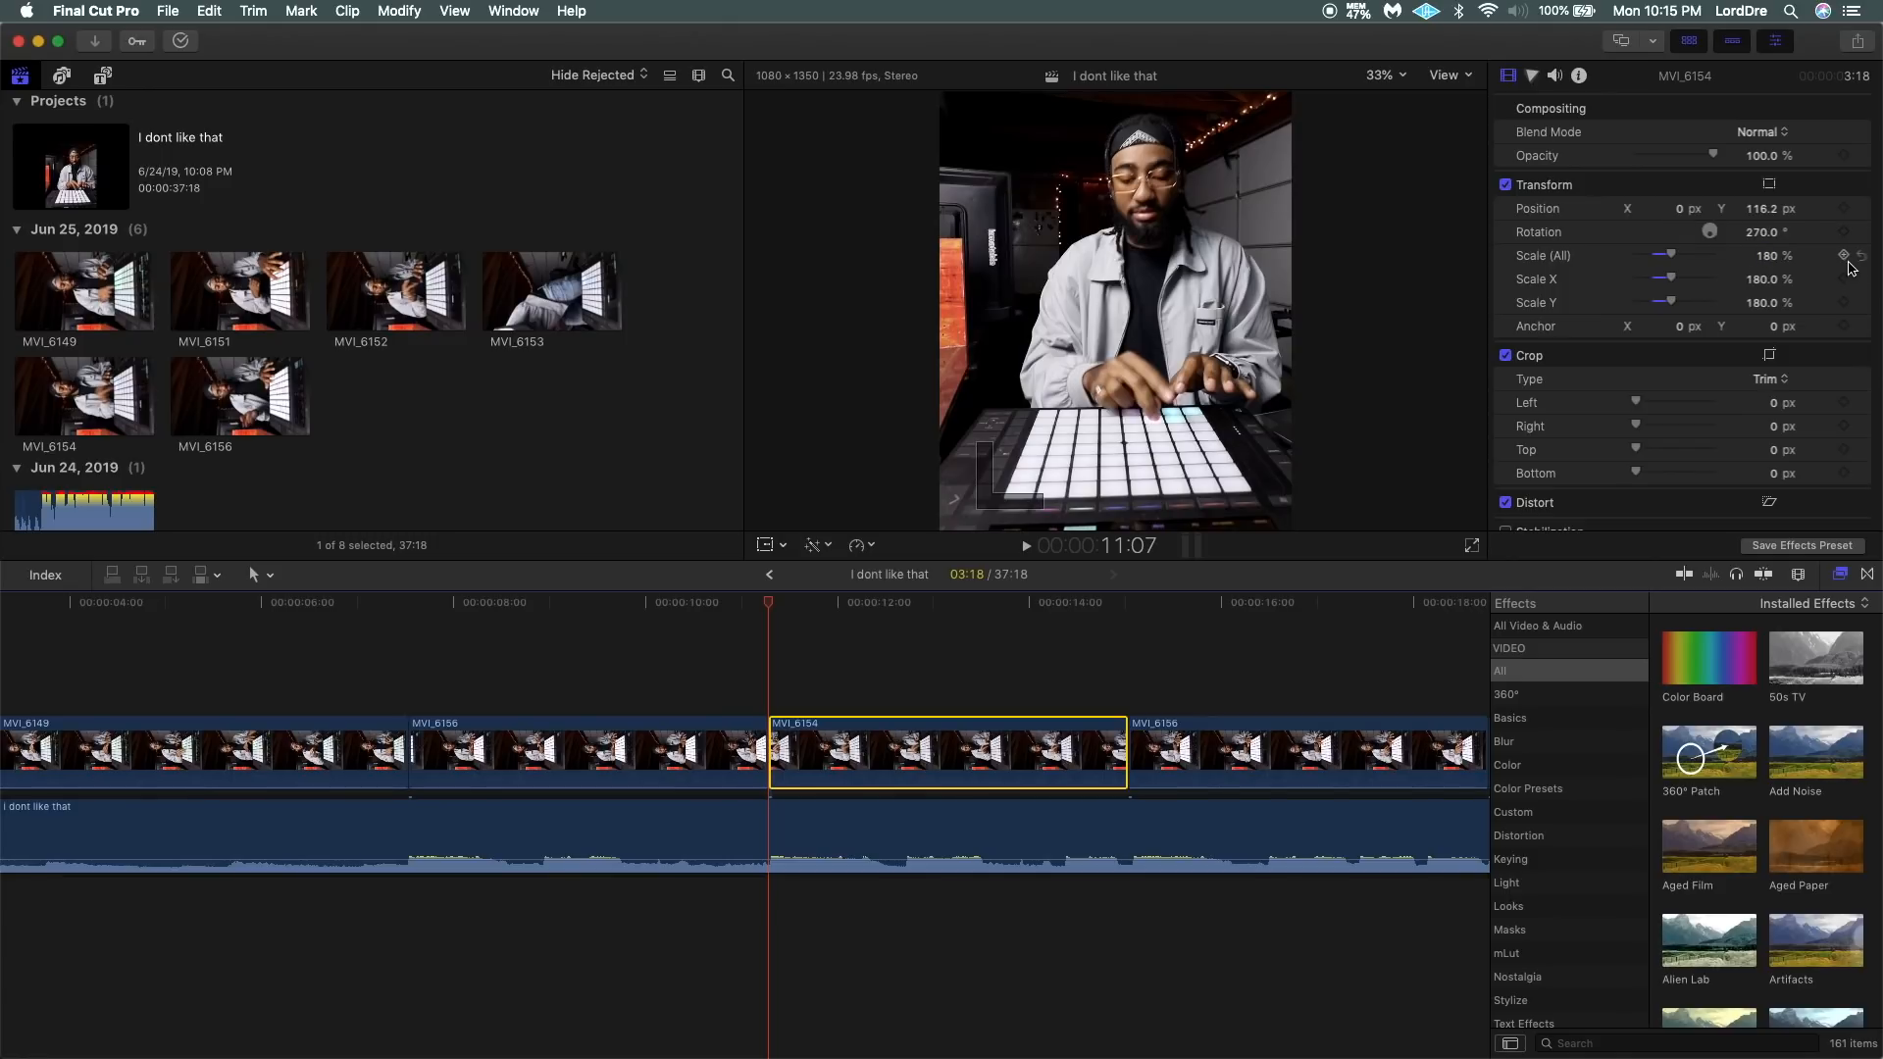
pyautogui.click(1844, 208)
pyautogui.click(1844, 255)
pyautogui.moveTo(1674, 258); pyautogui.dragTo(1677, 209)
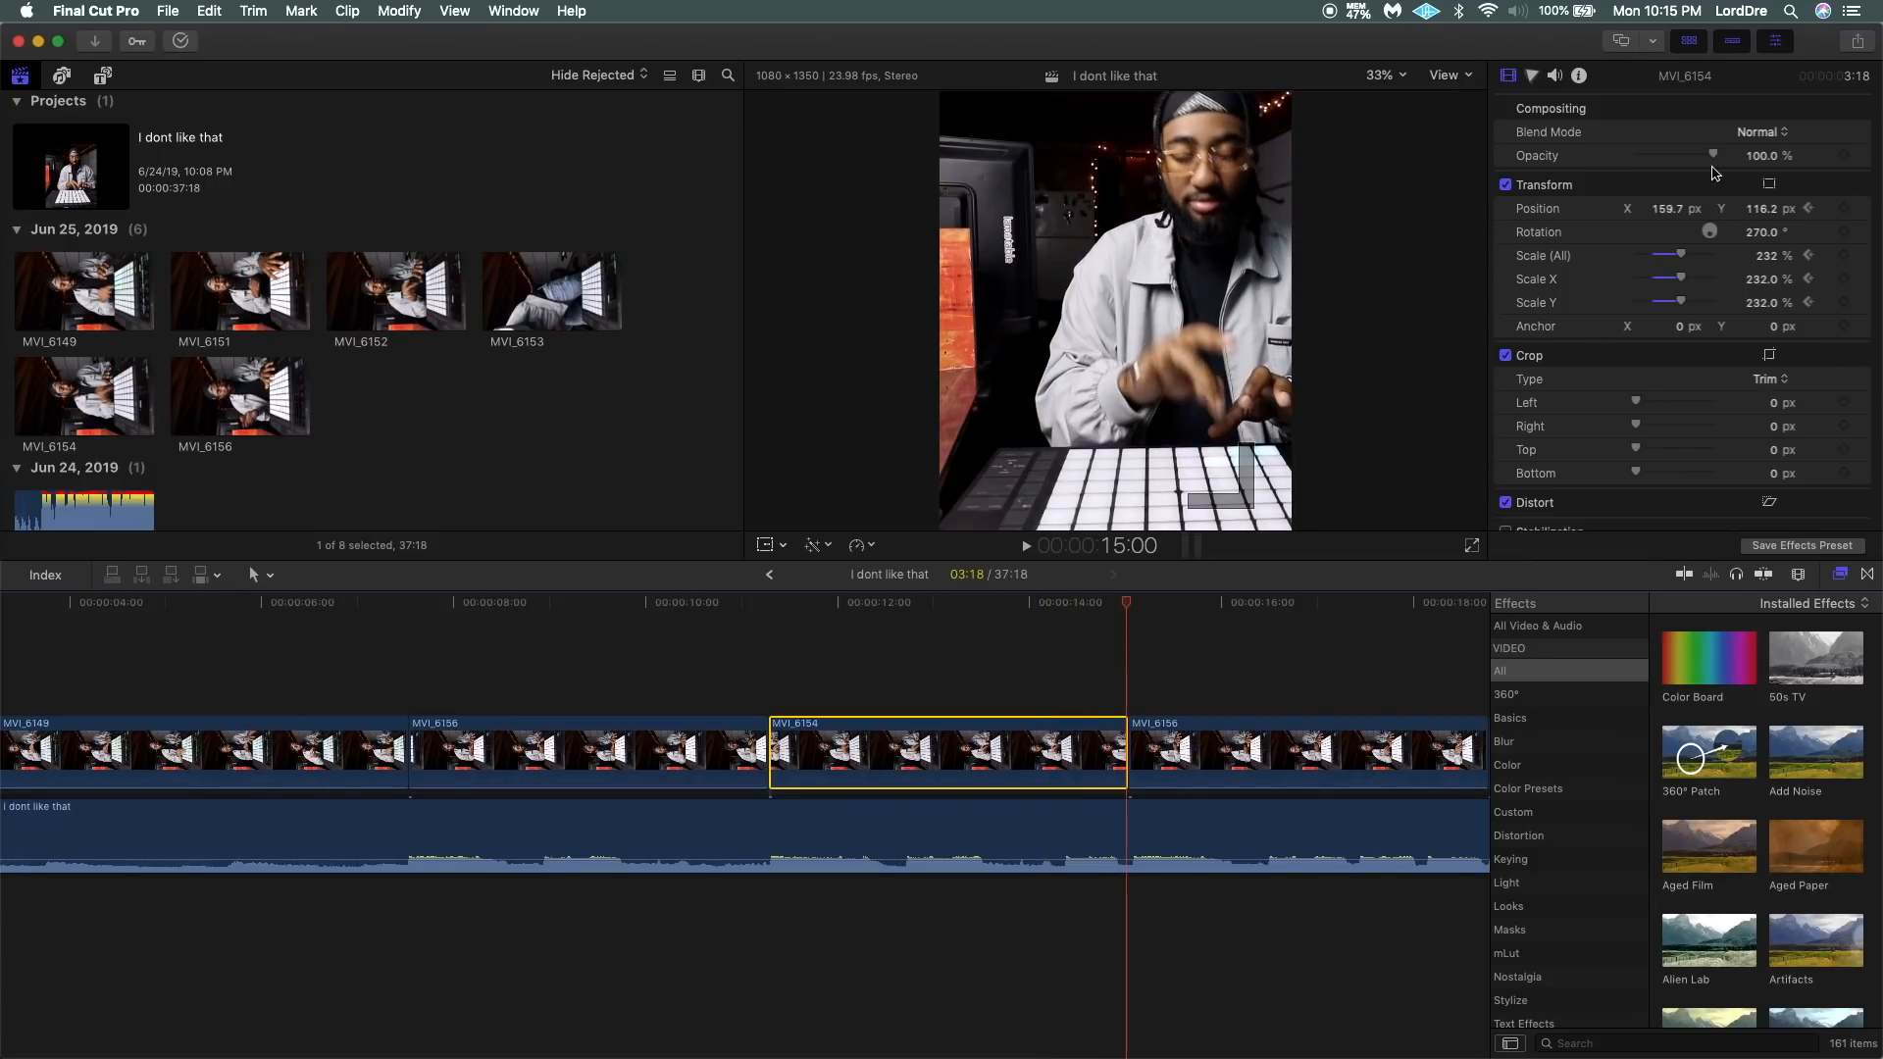
# Set the X position to -159.3 px at the last frame of MVI_6154 and play back the sideways pan.
pyautogui.click(1668, 208)
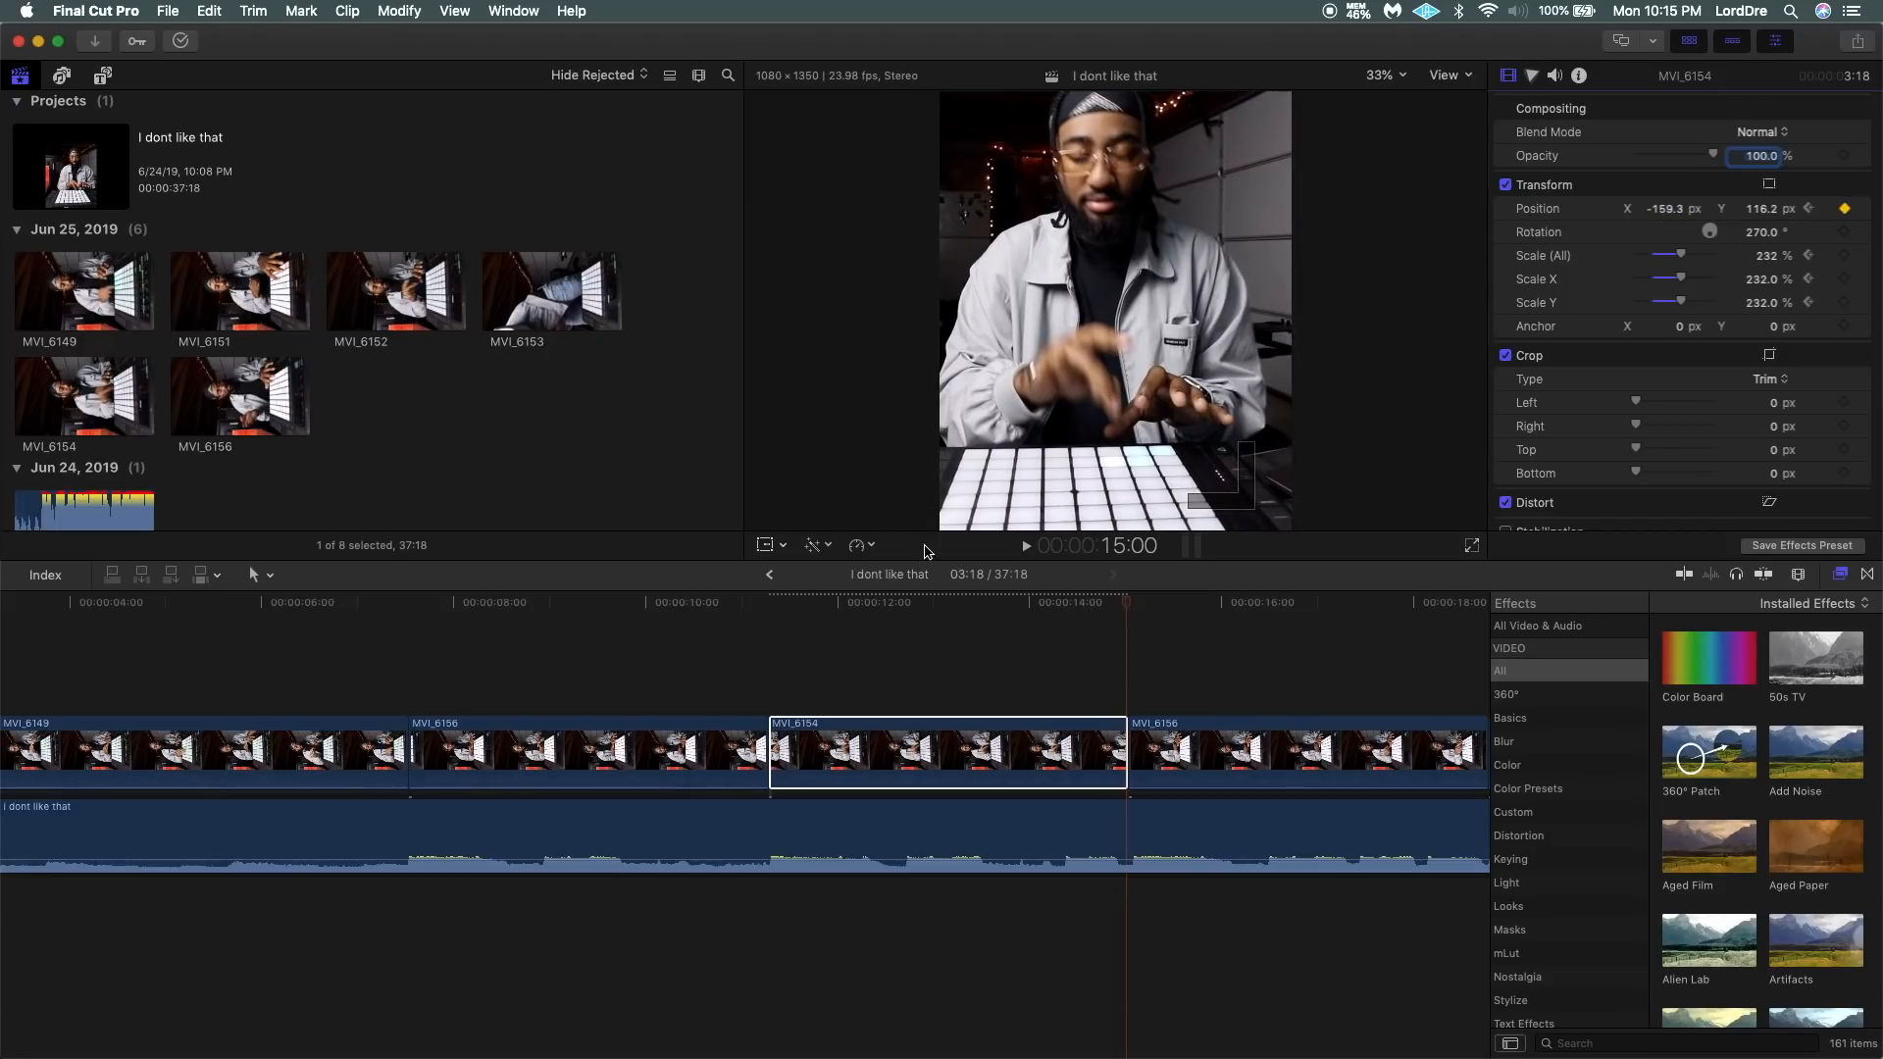
pyautogui.click(640, 659)
pyautogui.press('space')
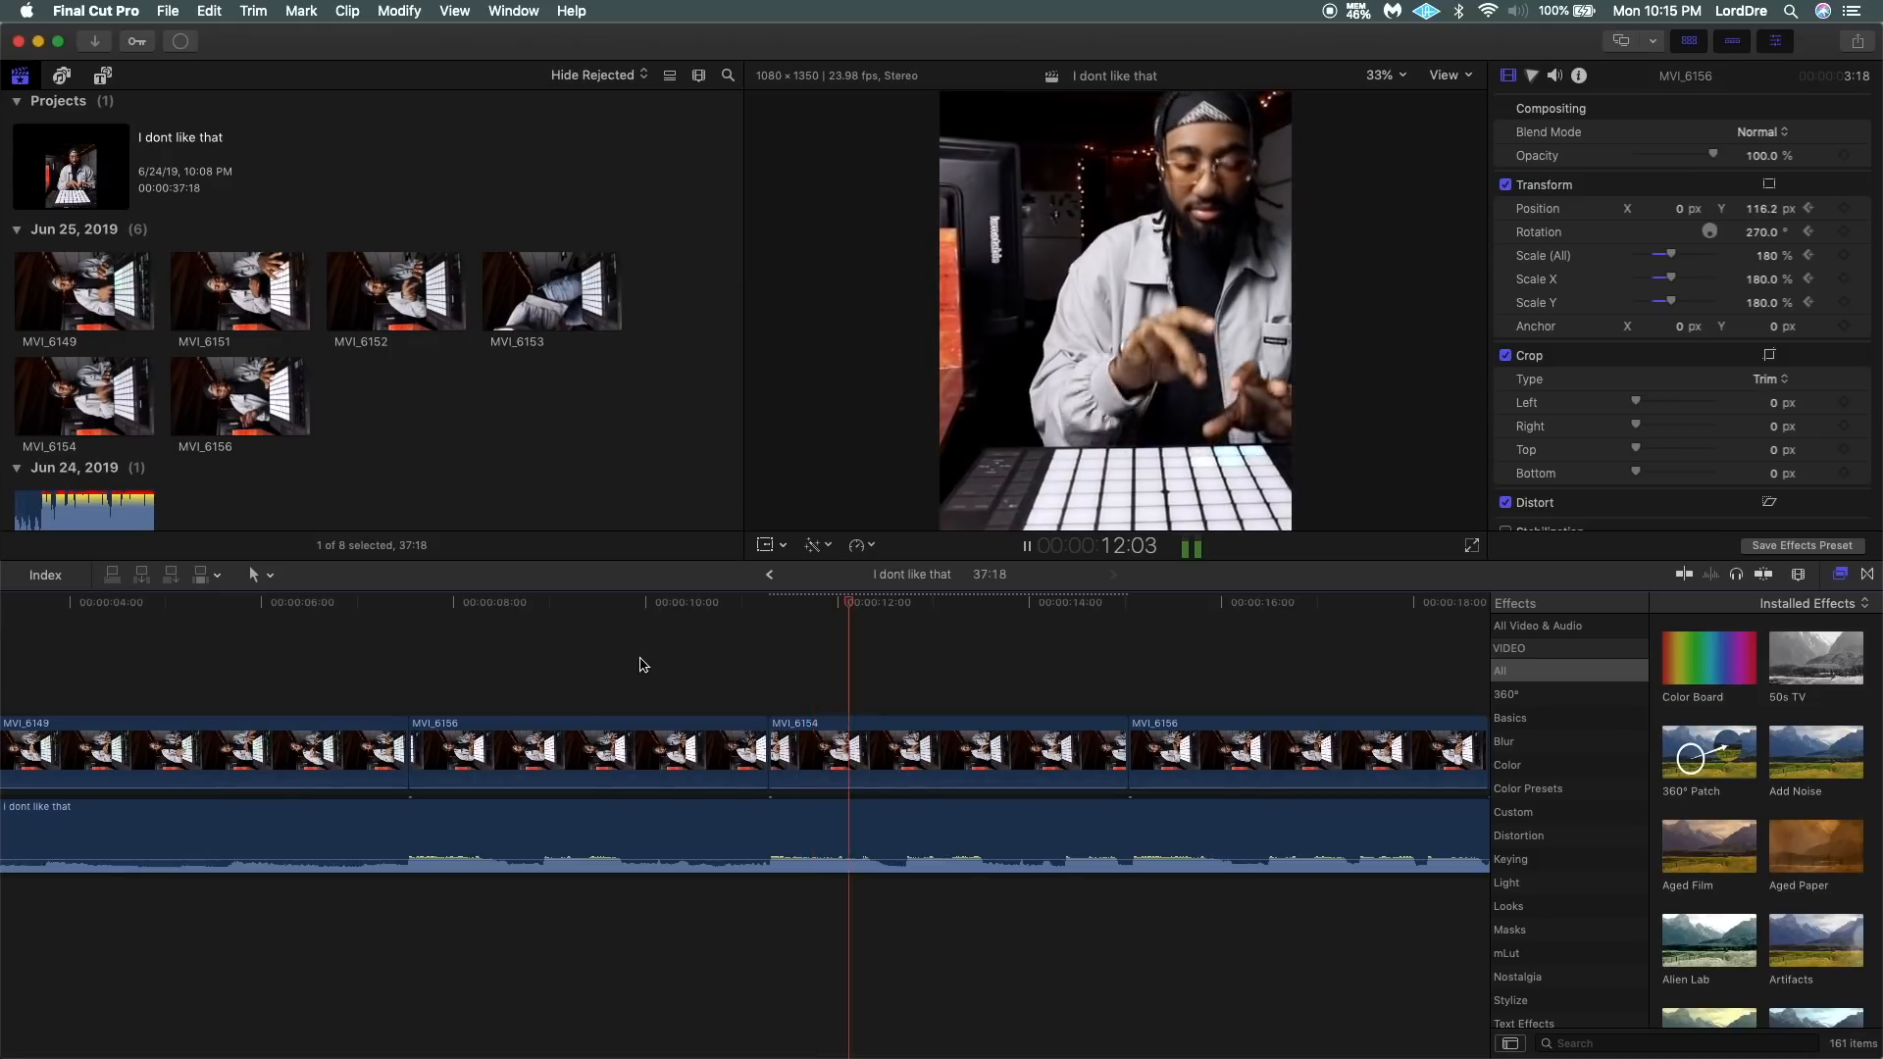
pyautogui.click(719, 659)
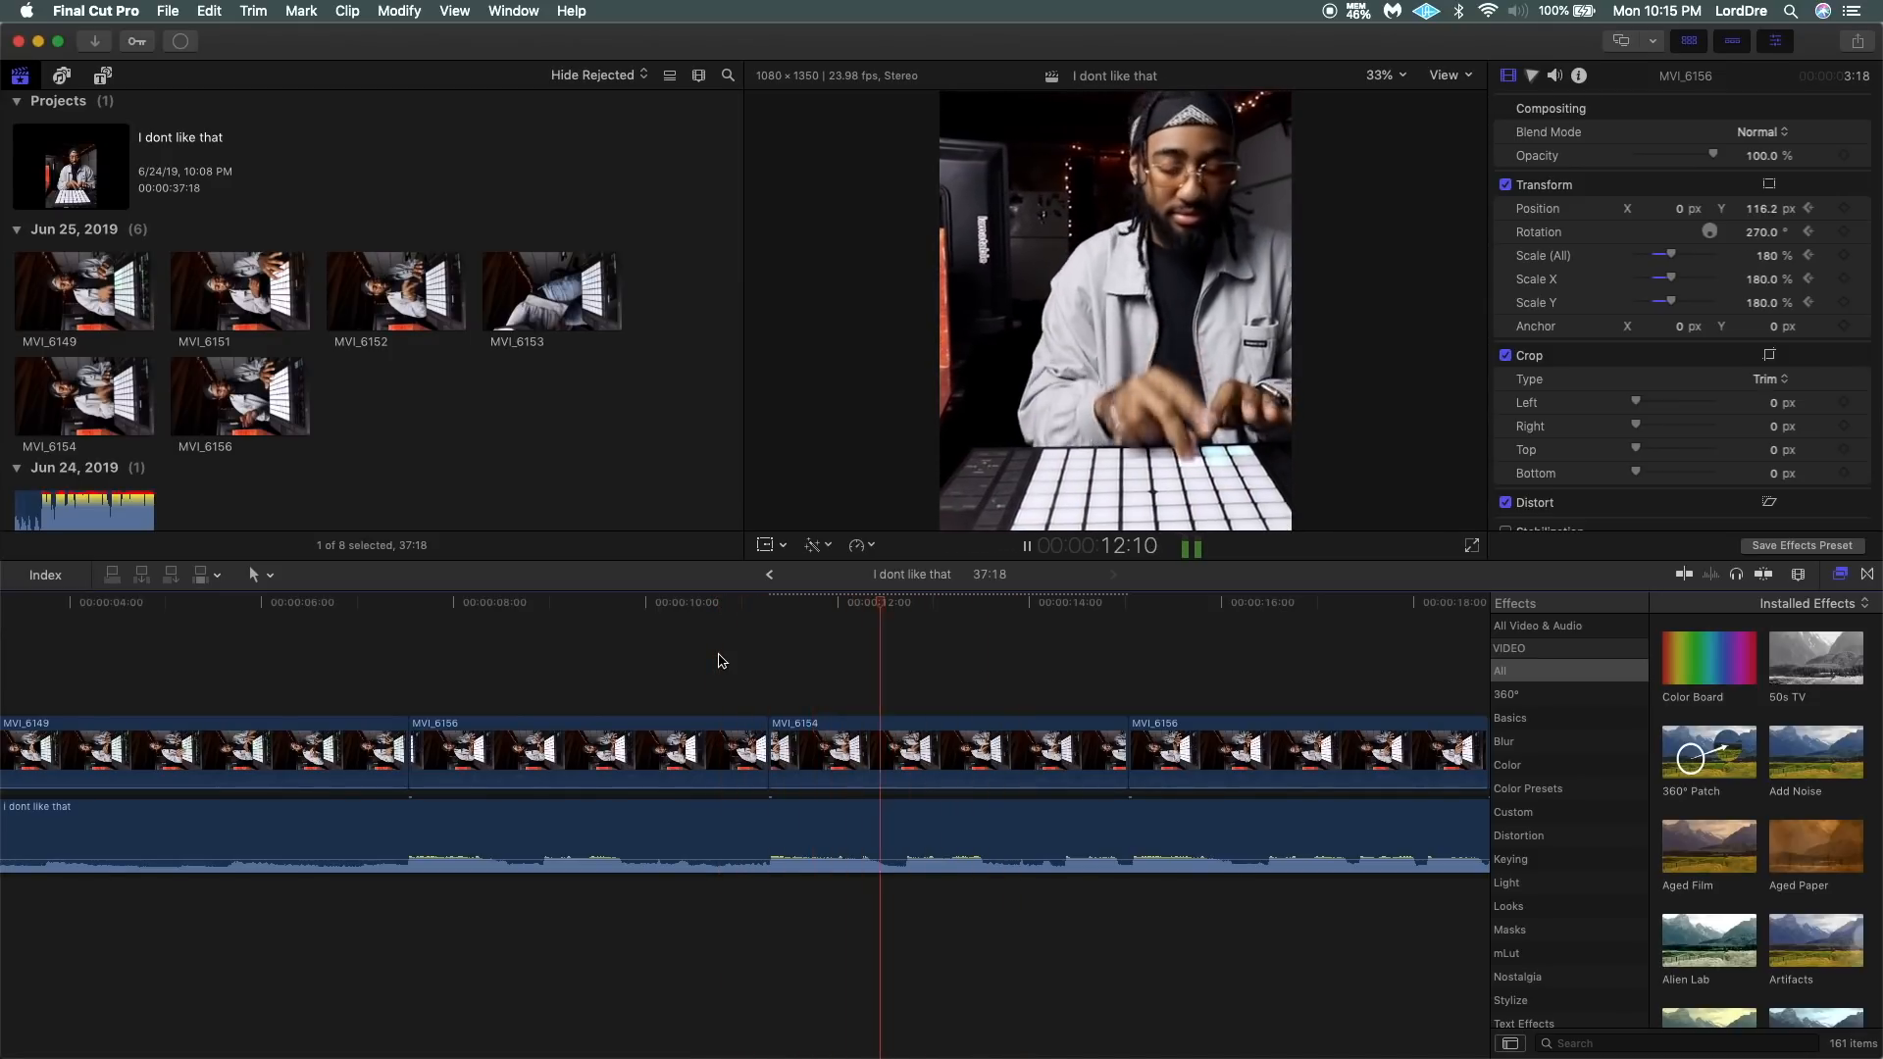
# At the first frame of the second MVI_6156, keyframe Position and Scale with Scale (All) at 228% and X at -152 px, and check playback.
pyautogui.hscroll(3, 1027, 746)
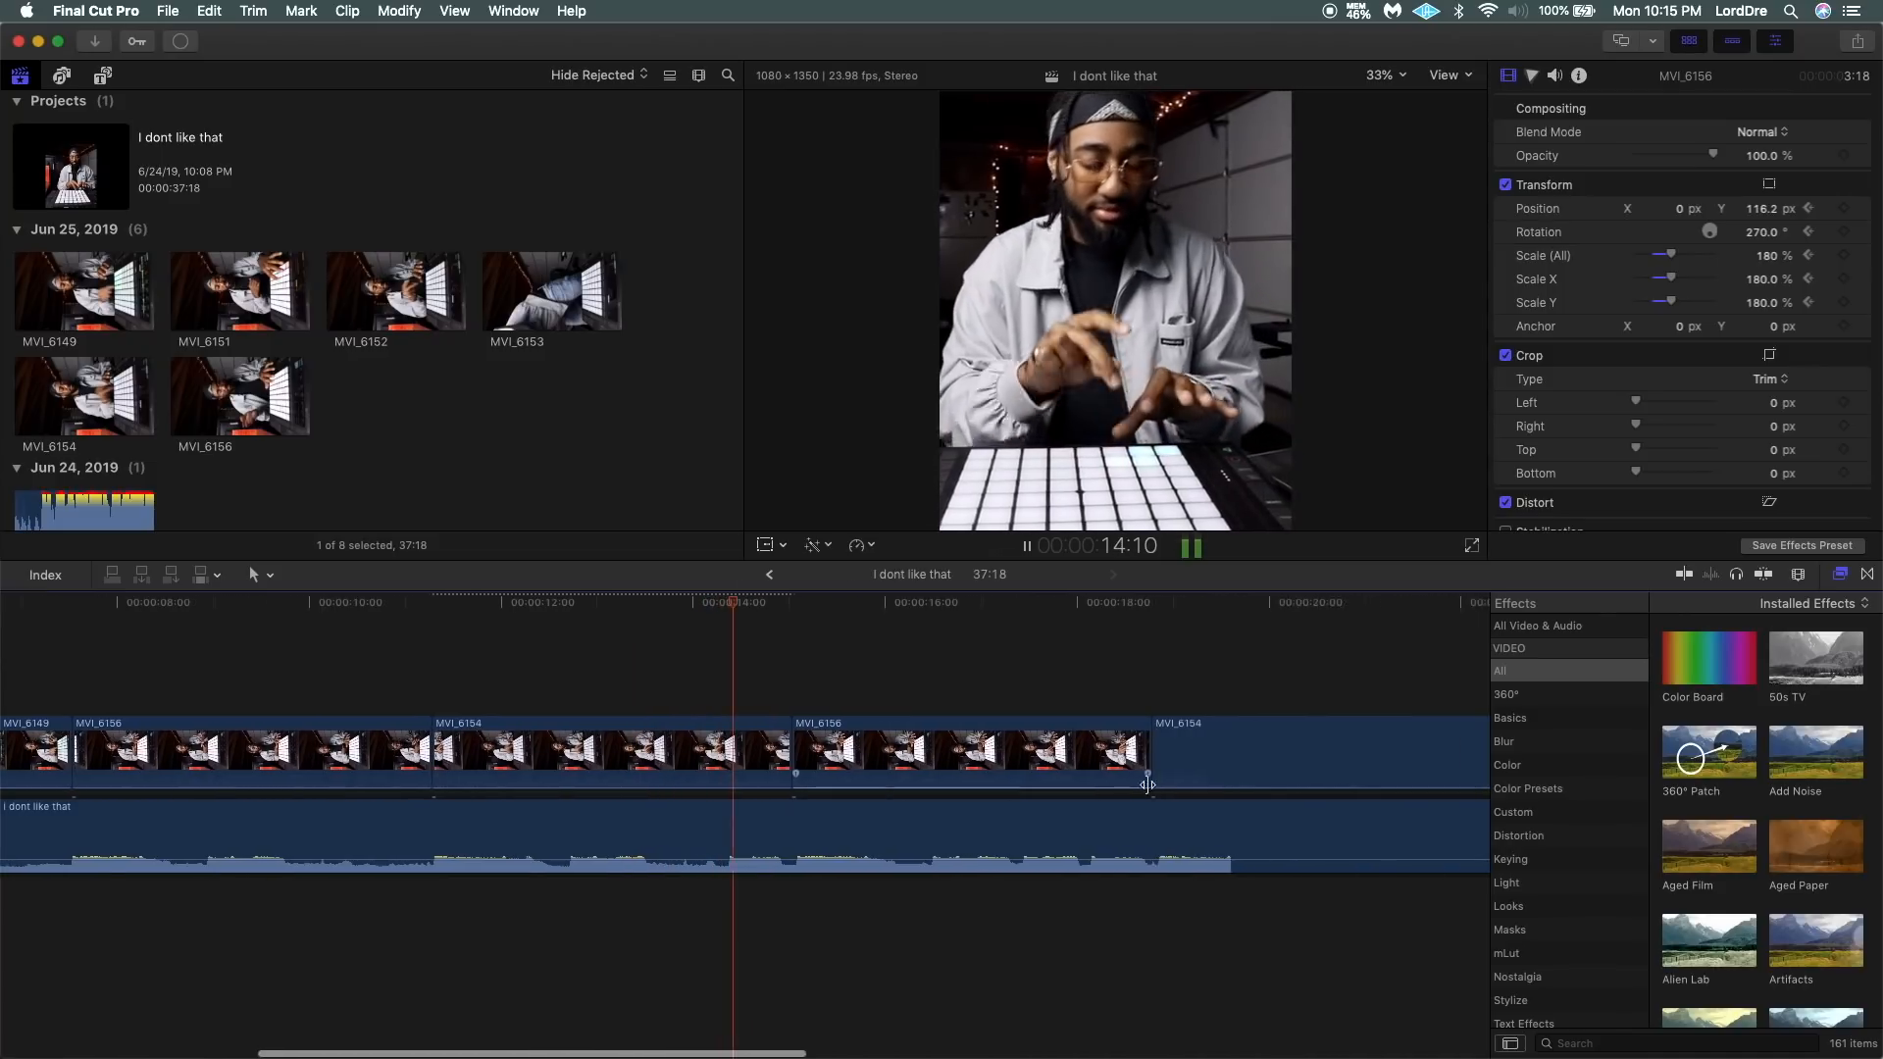
pyautogui.press('space')
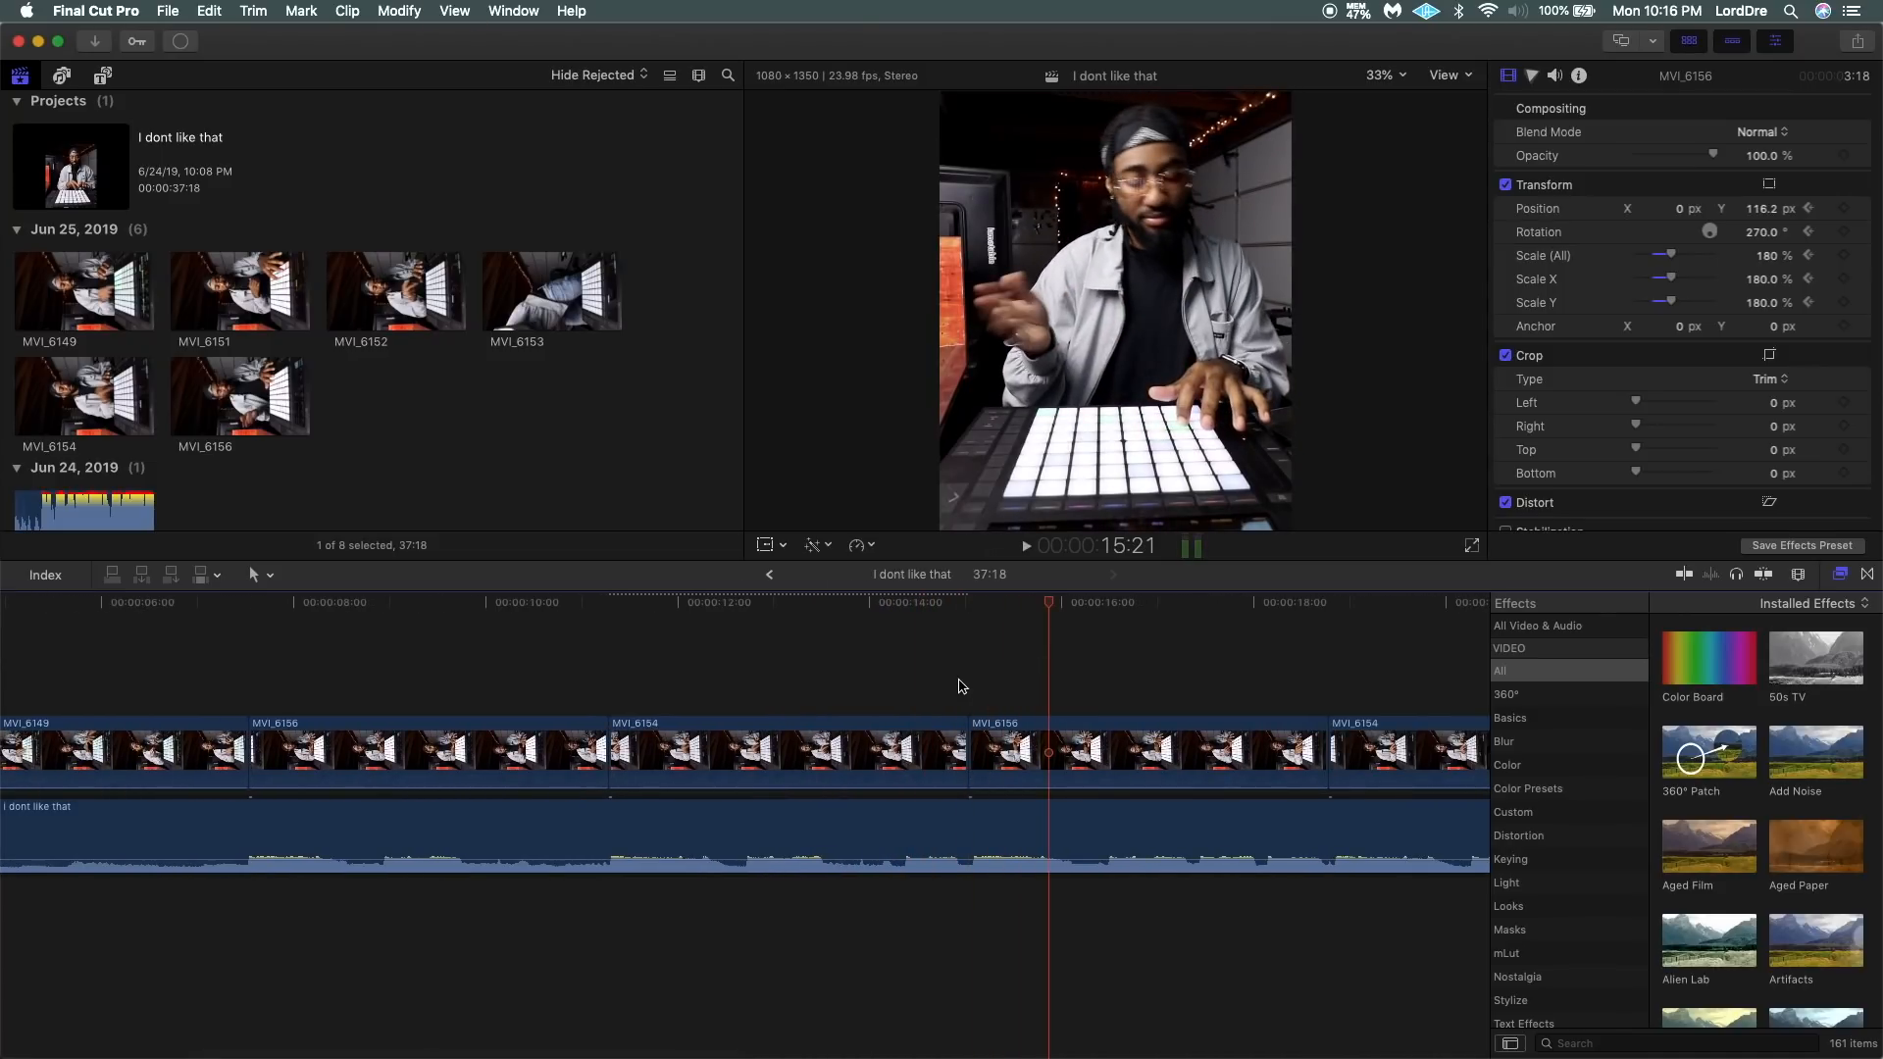
pyautogui.click(971, 689)
pyautogui.click(1012, 753)
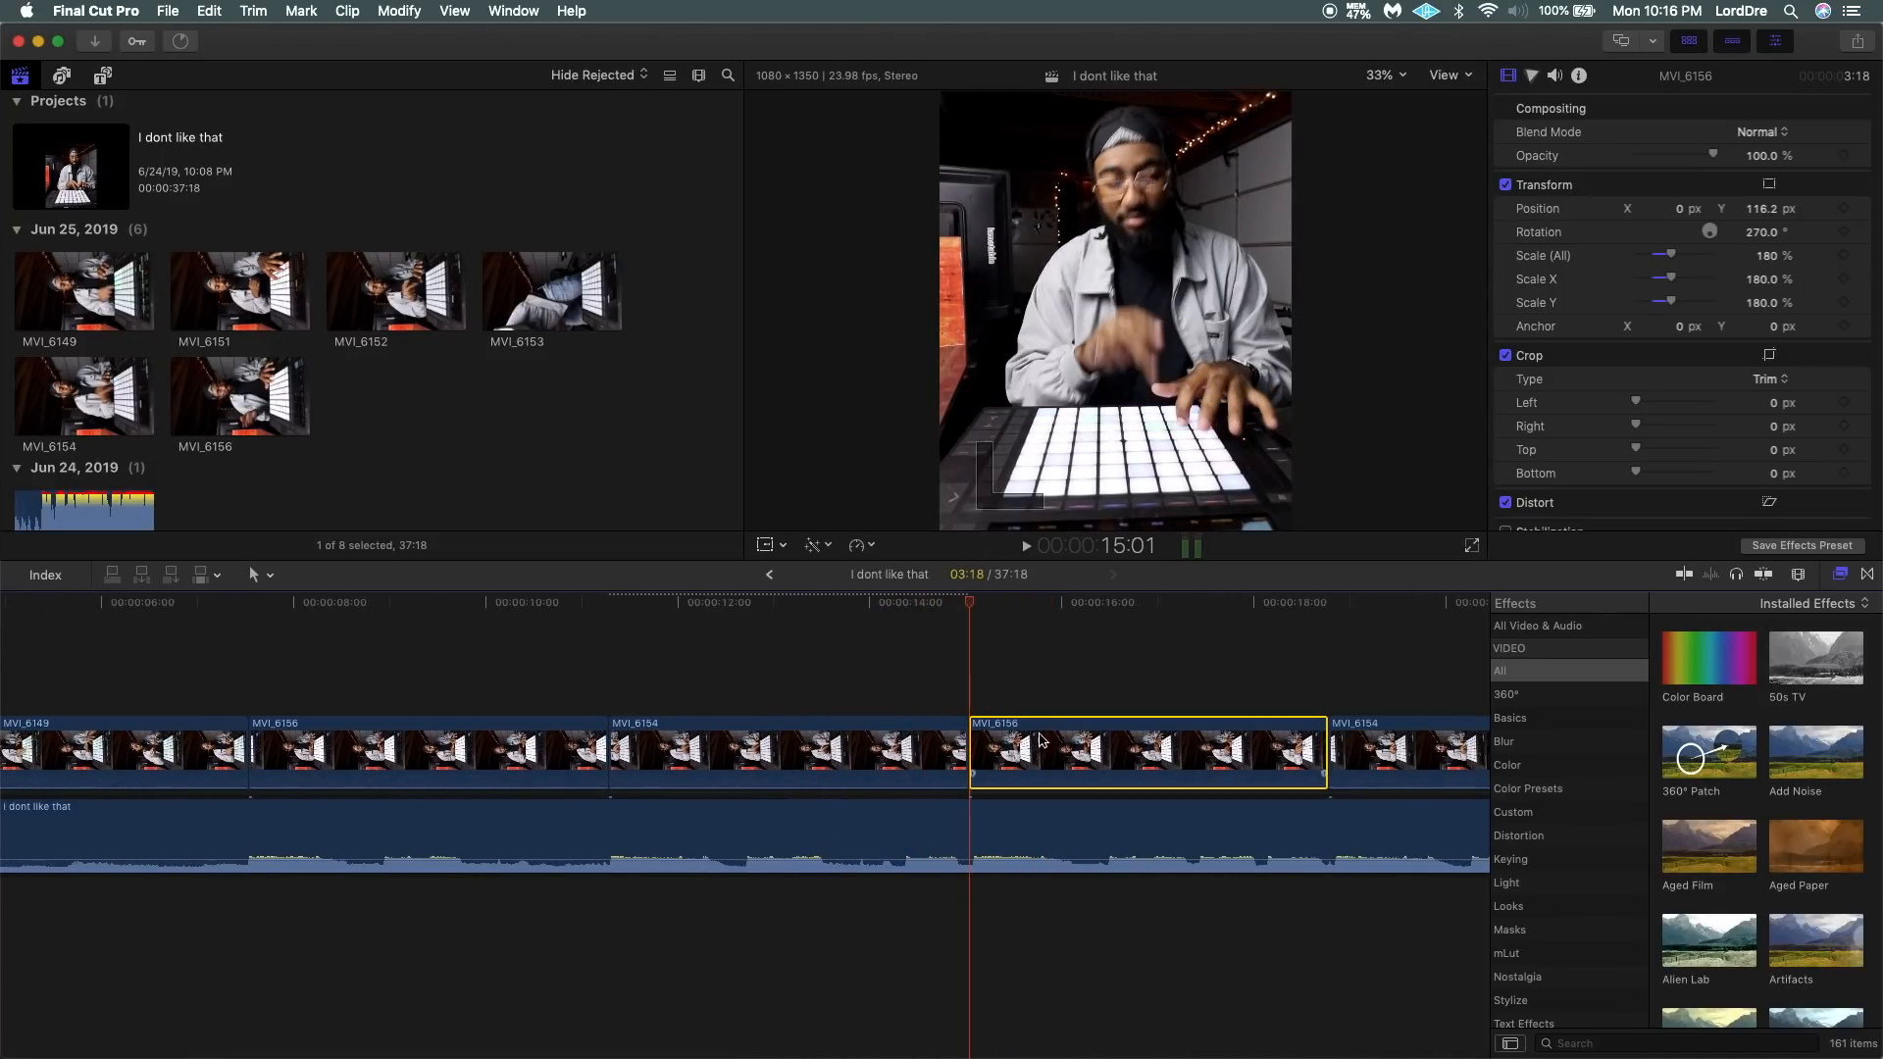
pyautogui.press('space')
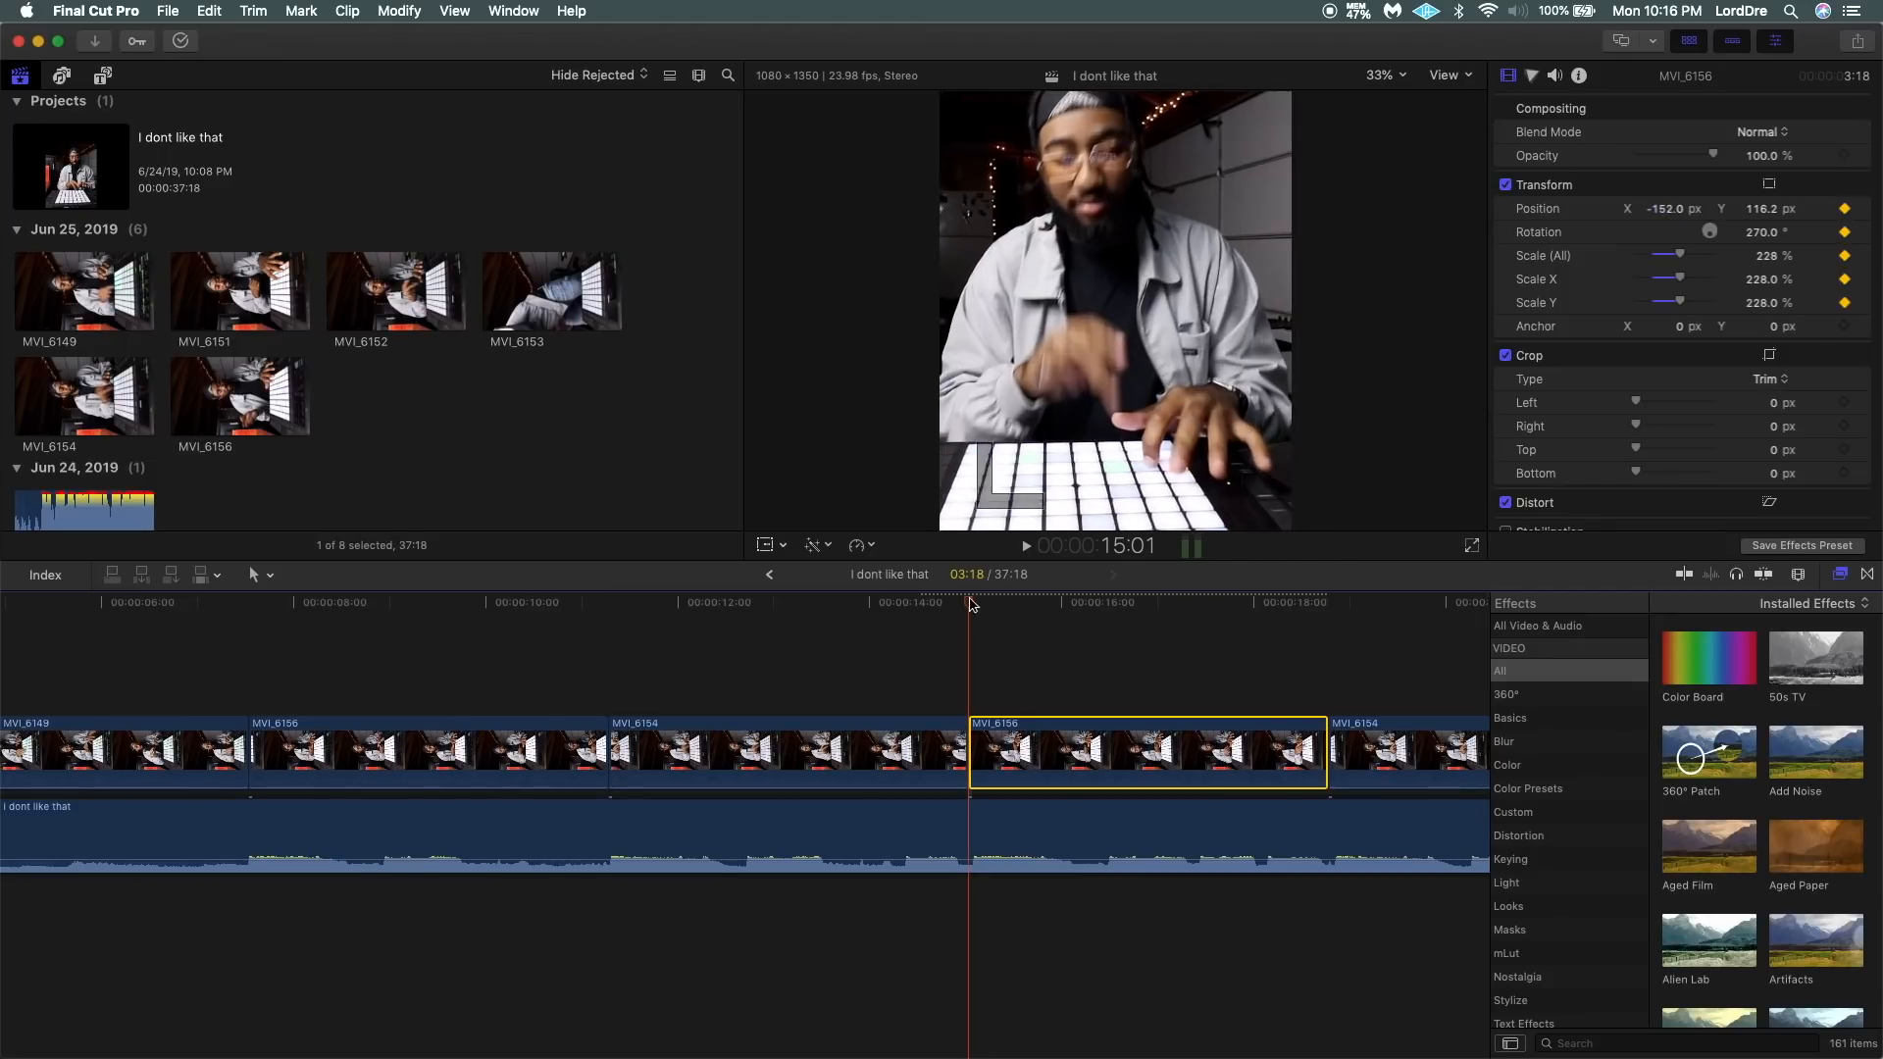
pyautogui.click(546, 655)
pyautogui.press('space')
# Keyframe Scale (All) on the second MVI_6154 clip and set it to 180%.
pyautogui.hscroll(5, 765, 686)
pyautogui.click(782, 770)
pyautogui.click(1845, 256)
pyautogui.write('180')
pyautogui.press('Return')
# Keyframe Position and Scale on the final MVI_6151 clip and raise its Scale (All) to create the zoom.
pyautogui.hscroll(3, 880, 706)
pyautogui.click(880, 734)
pyautogui.click(1845, 209)
pyautogui.click(1845, 256)
pyautogui.press('super+minus')
pyautogui.press('Down')
pyautogui.moveTo(1671, 255); pyautogui.dragTo(1689, 257)
pyautogui.click(1768, 209)
pyautogui.click(850, 682)
pyautogui.click(1307, 613)
pyautogui.click(1115, 751)
# Return to the project start and preview the Glitch Diagonal and Glitch Shake transitions from the Free Glitch Pack.
pyautogui.press('super+minus')
pyautogui.click(42, 659)
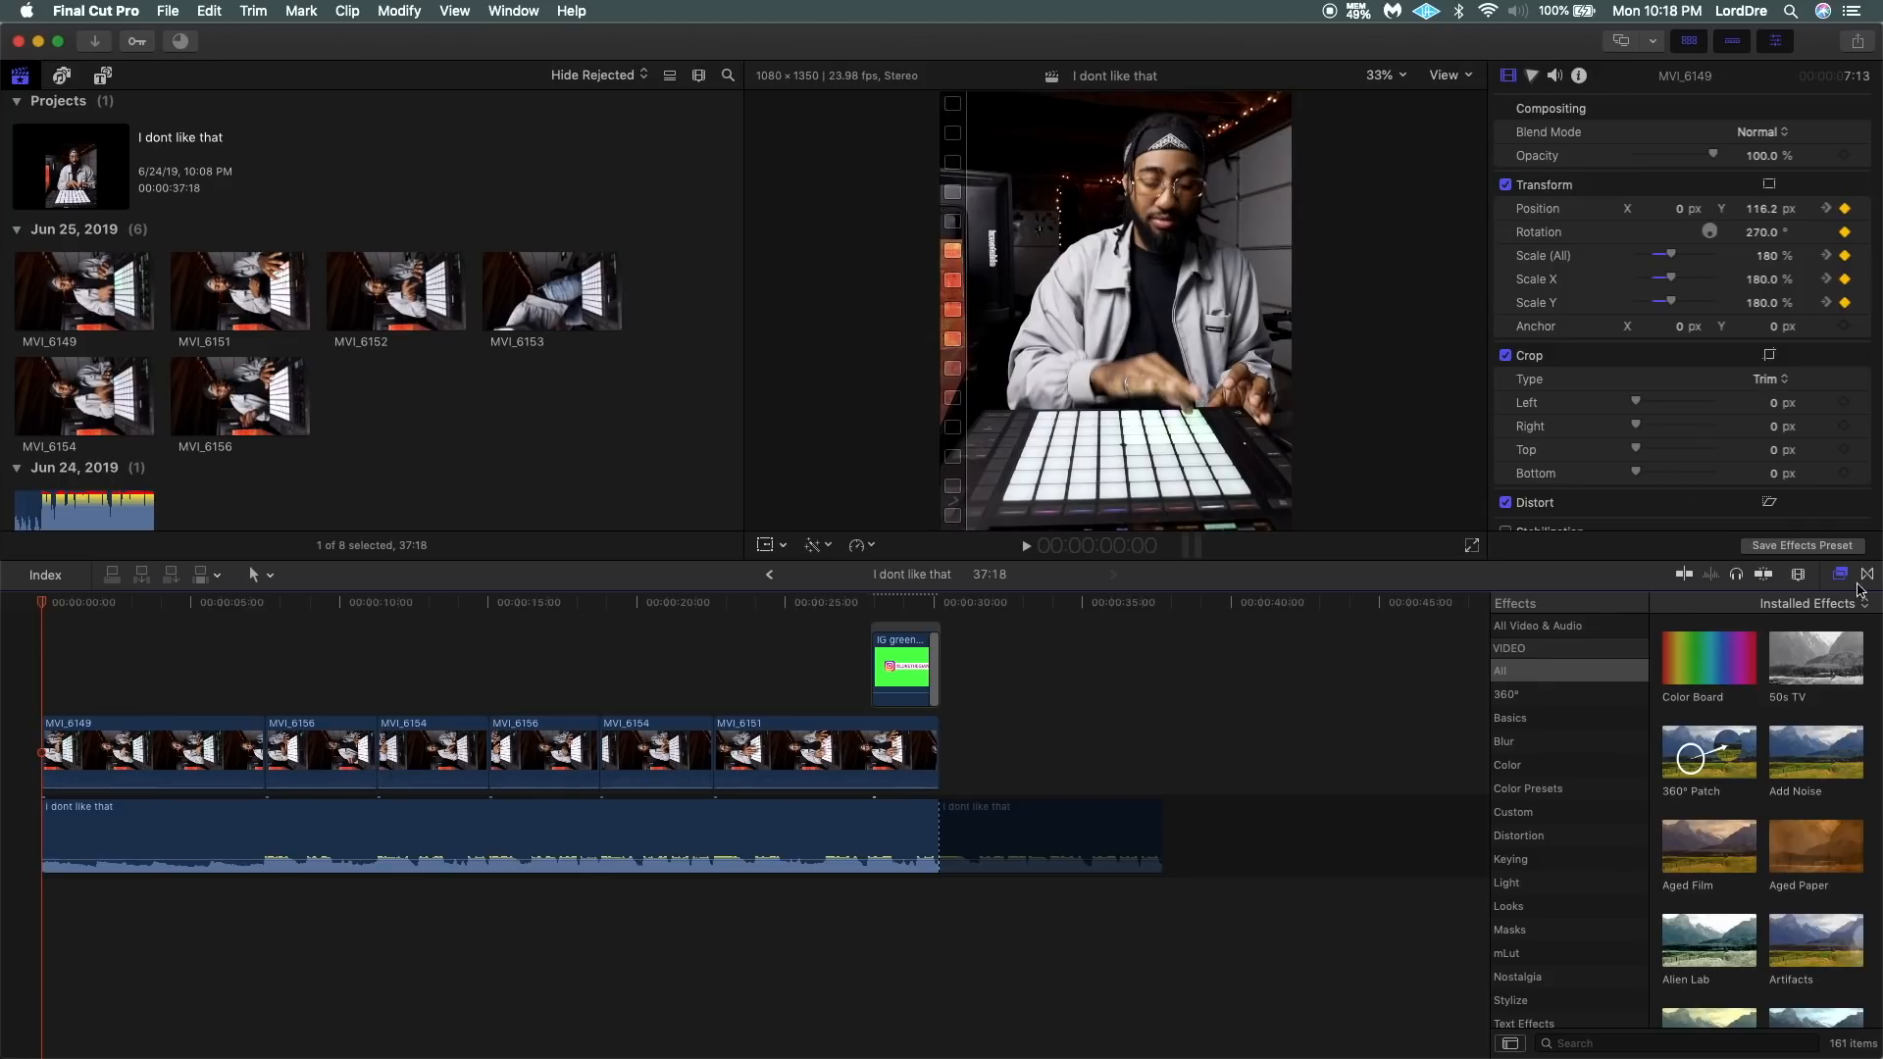
pyautogui.click(1867, 576)
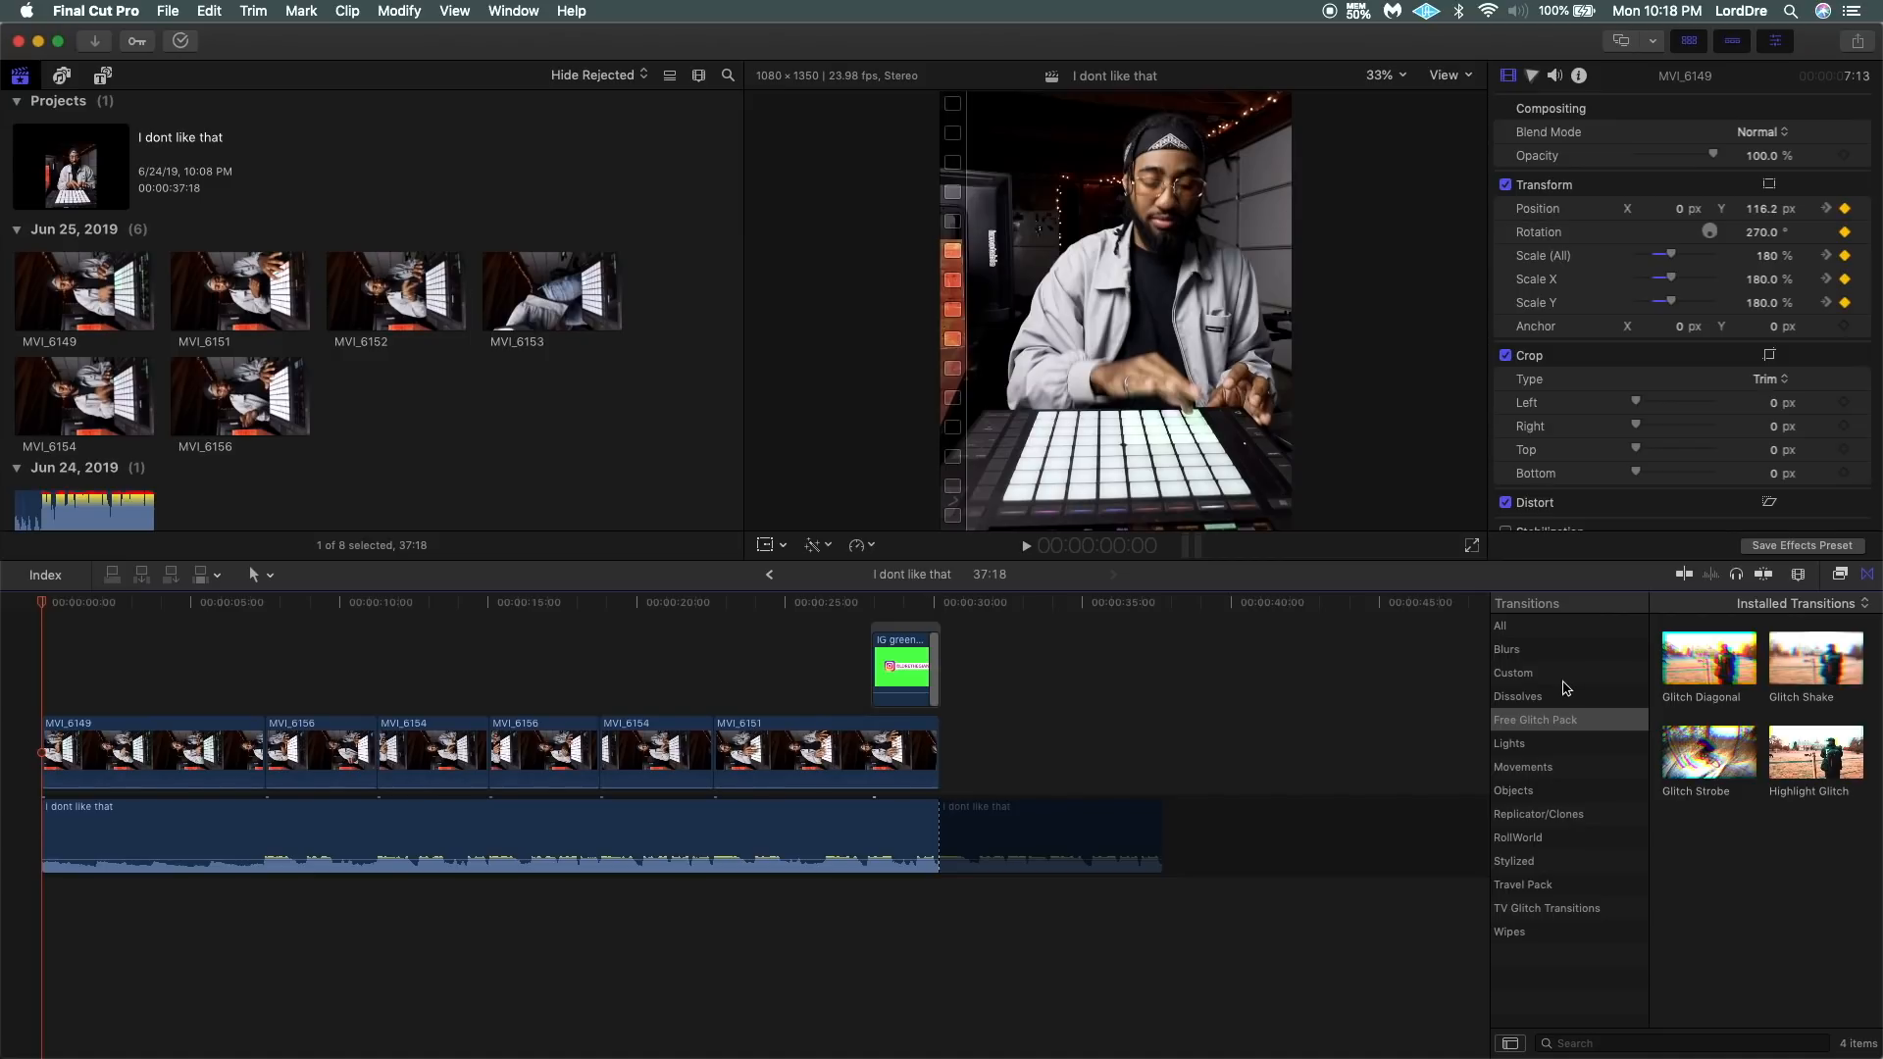
pyautogui.click(1536, 675)
pyautogui.click(1536, 726)
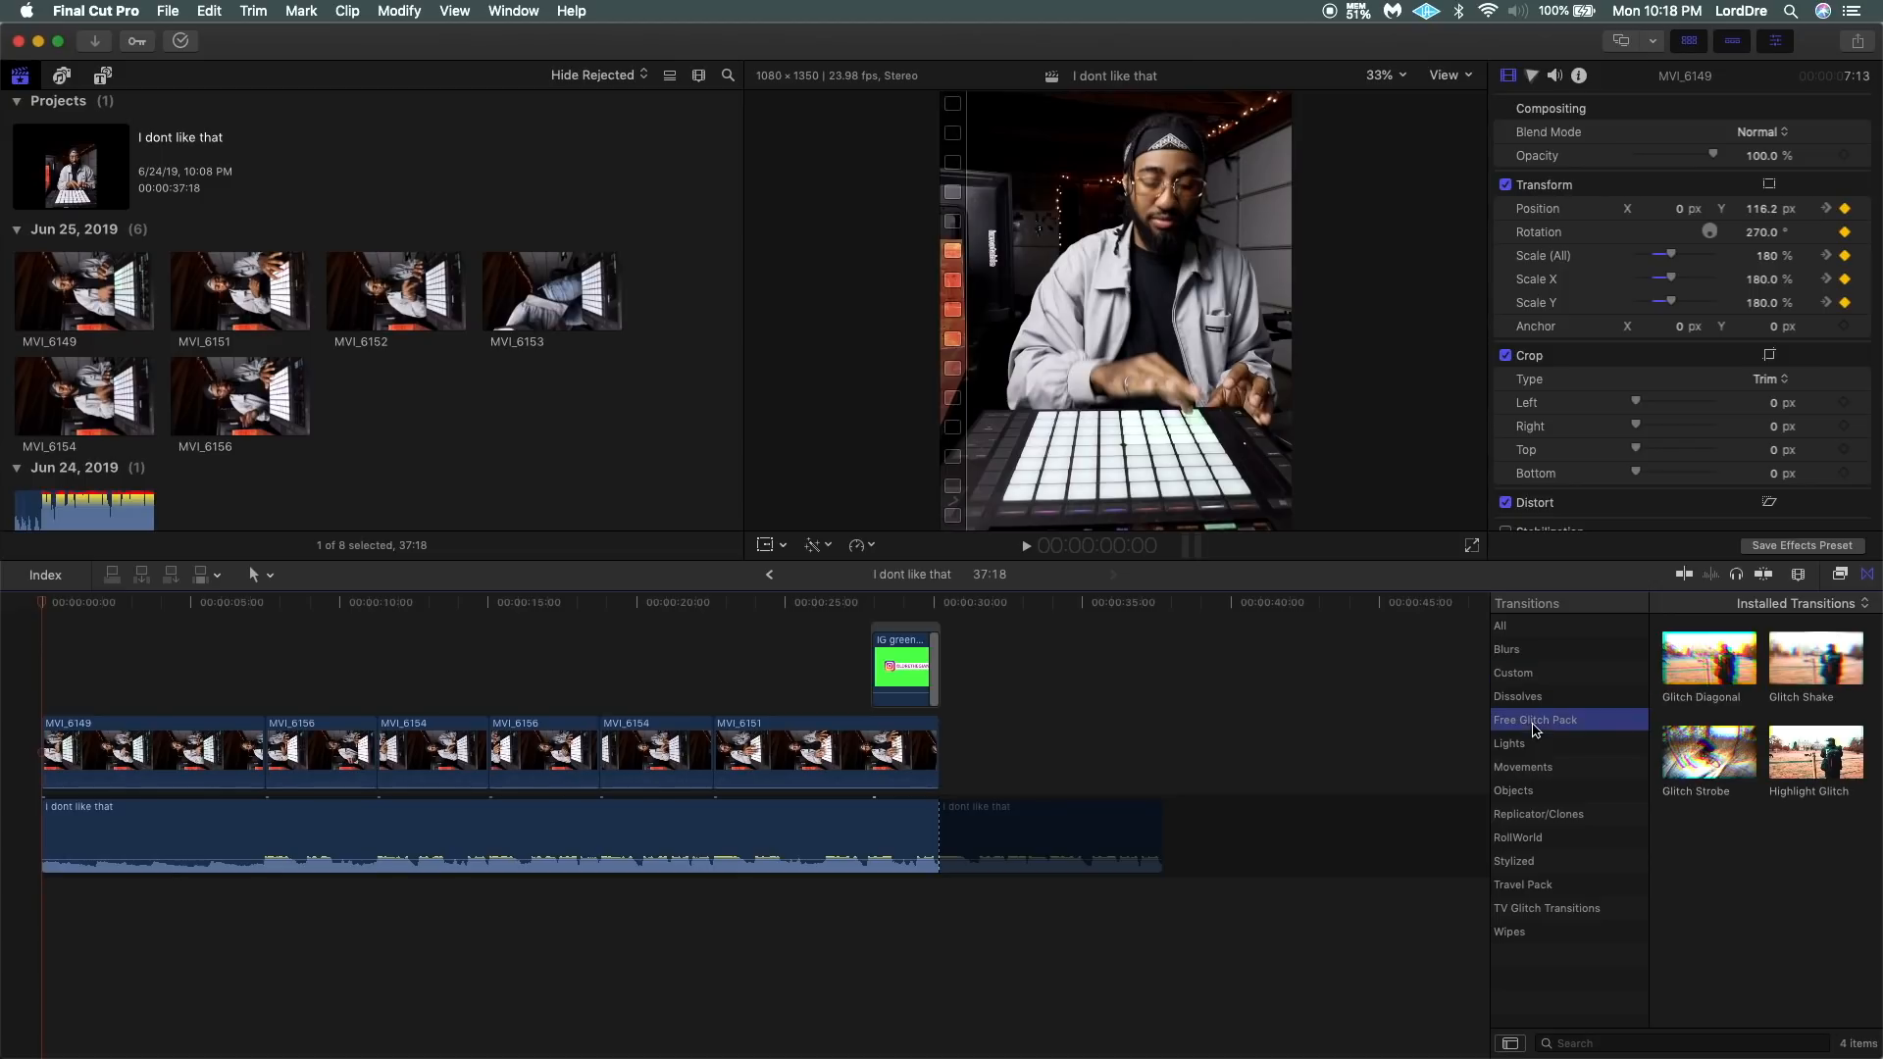
pyautogui.click(1718, 666)
pyautogui.click(1809, 664)
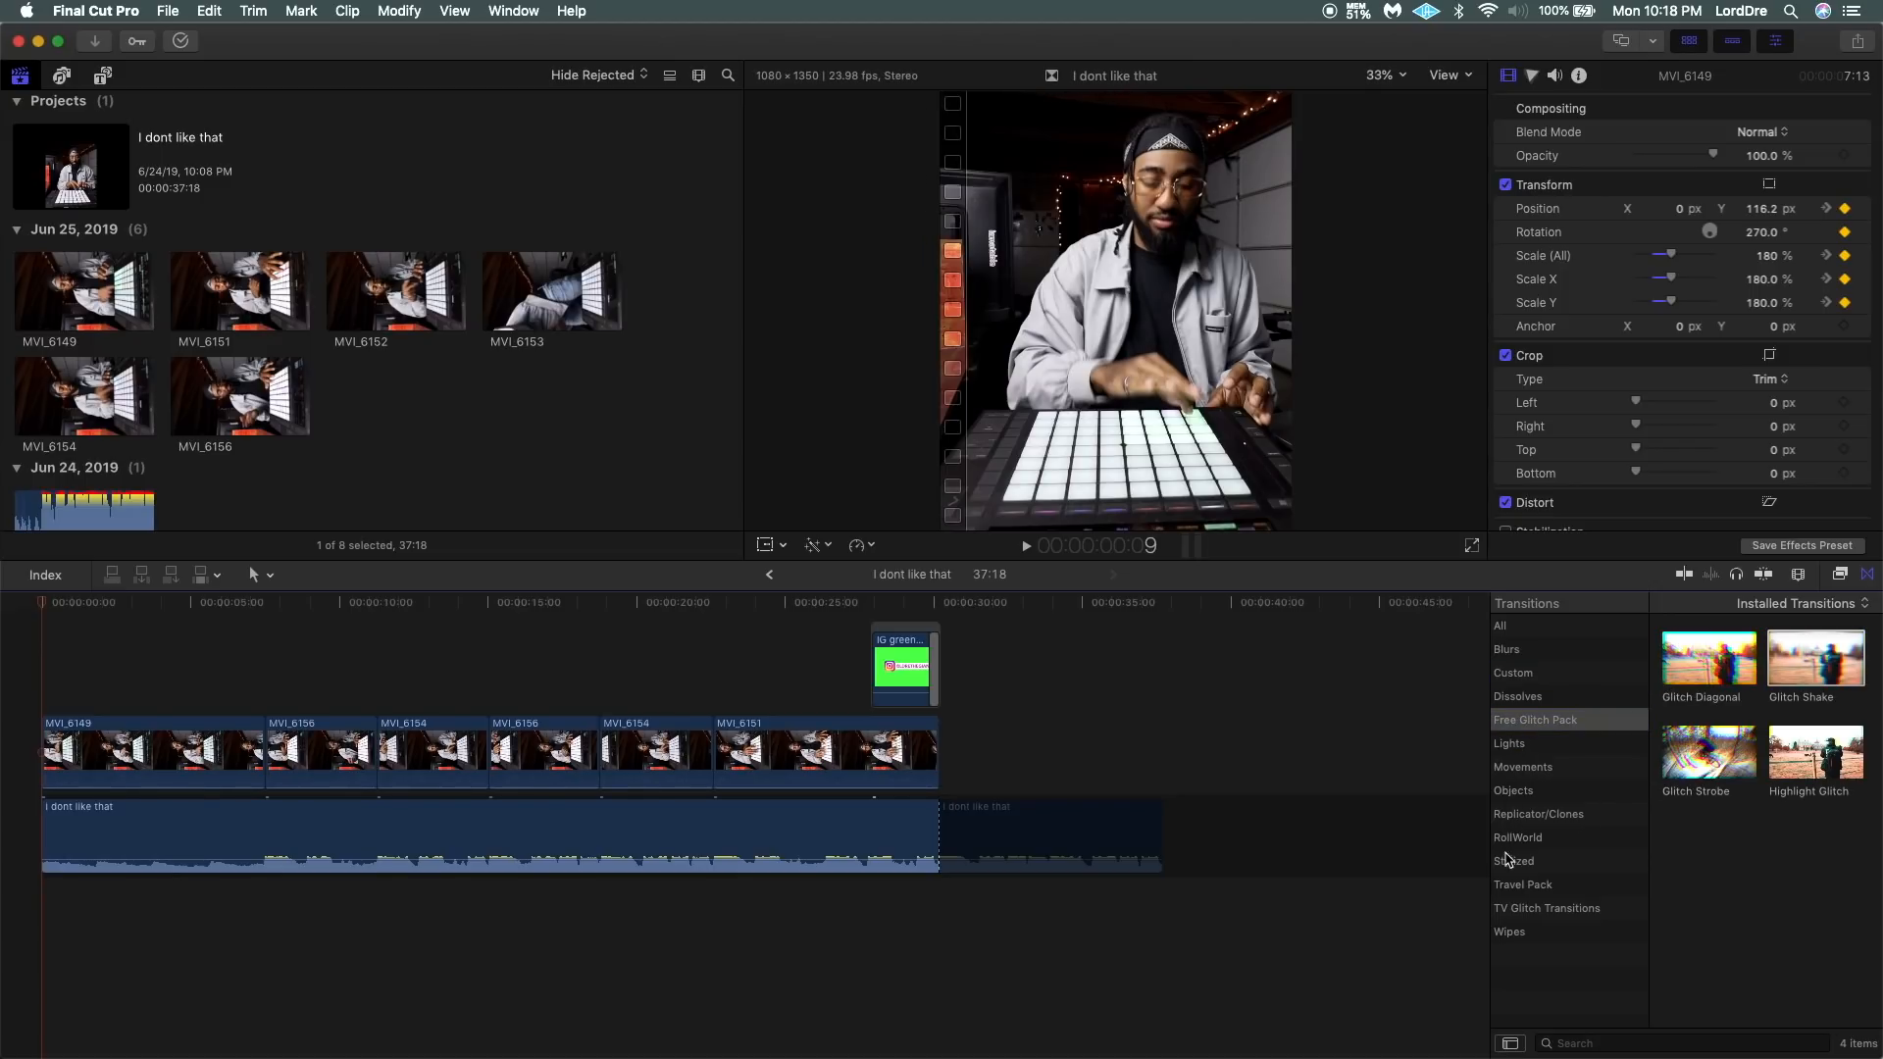
# Put the Travel Pack's Smooth Zoom in transition between MVI_6149 and the first MVI_6156, without one at the project start, and play it back.
pyautogui.click(1538, 886)
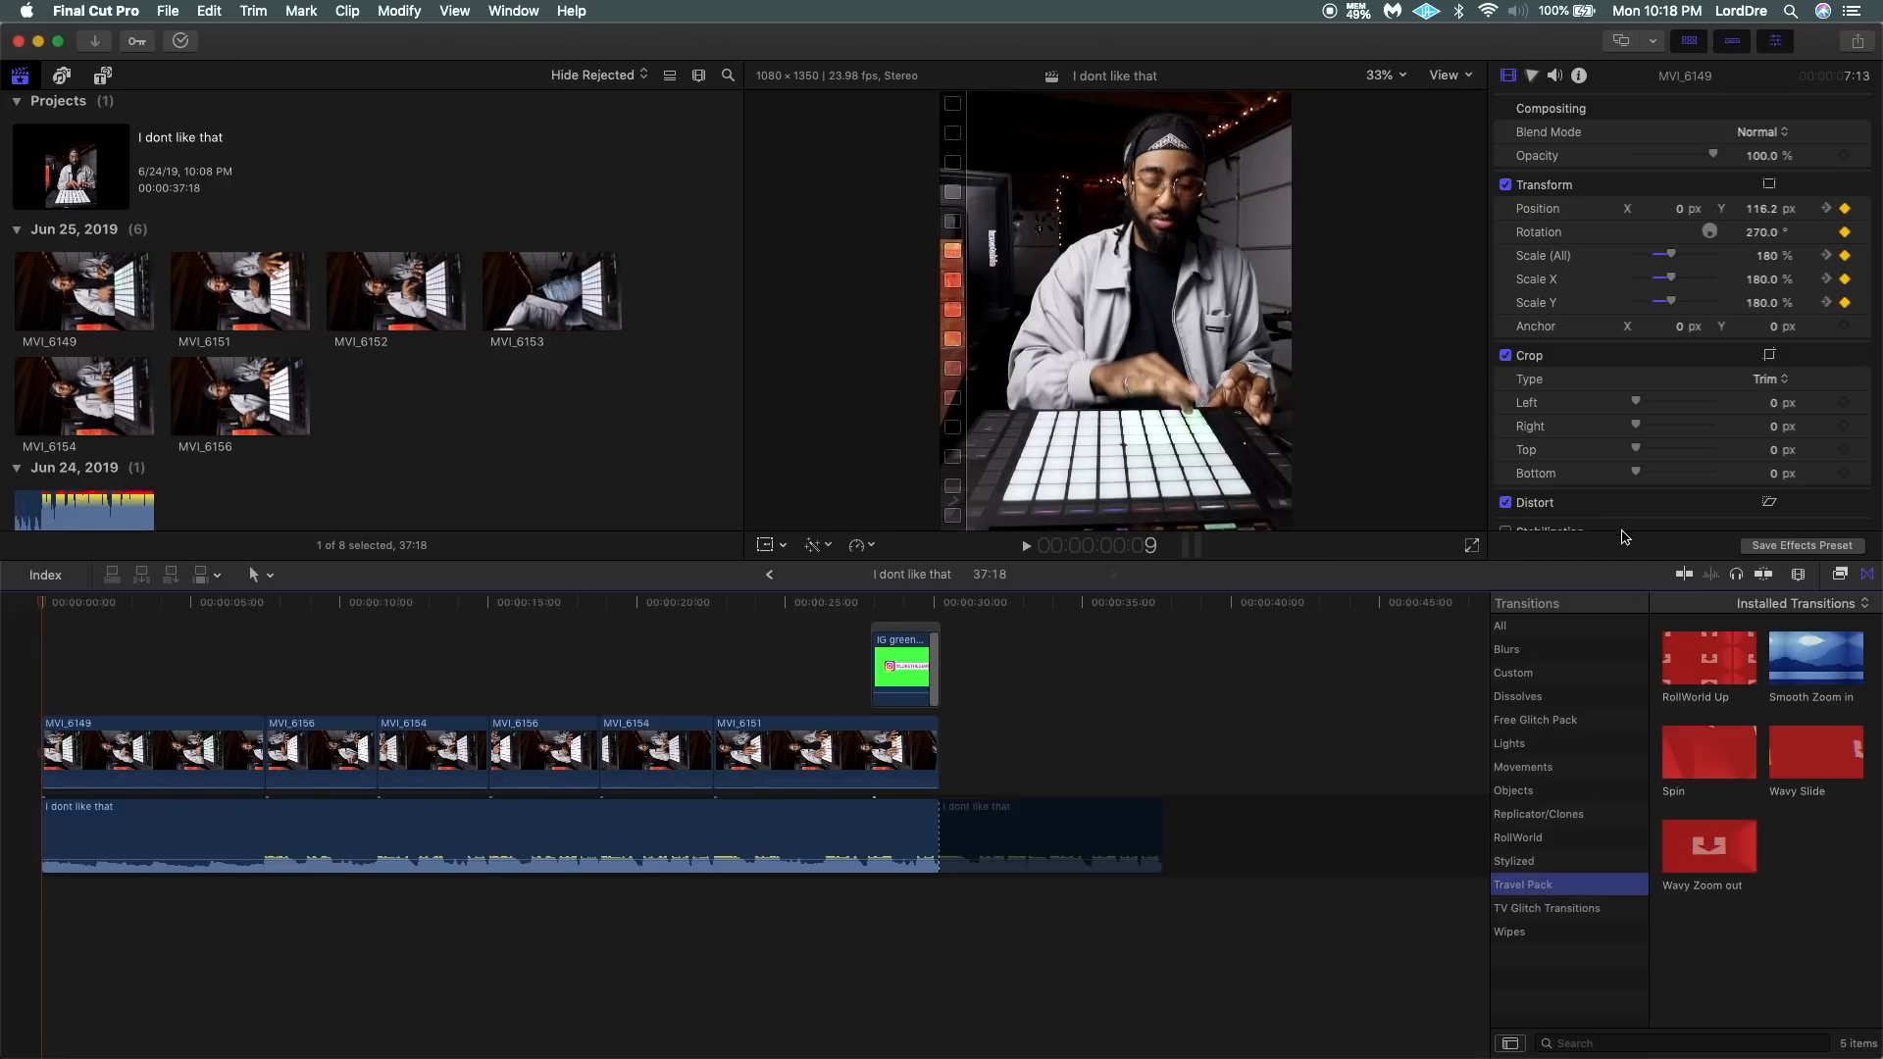
pyautogui.moveTo(1813, 664); pyautogui.dragTo(263, 763)
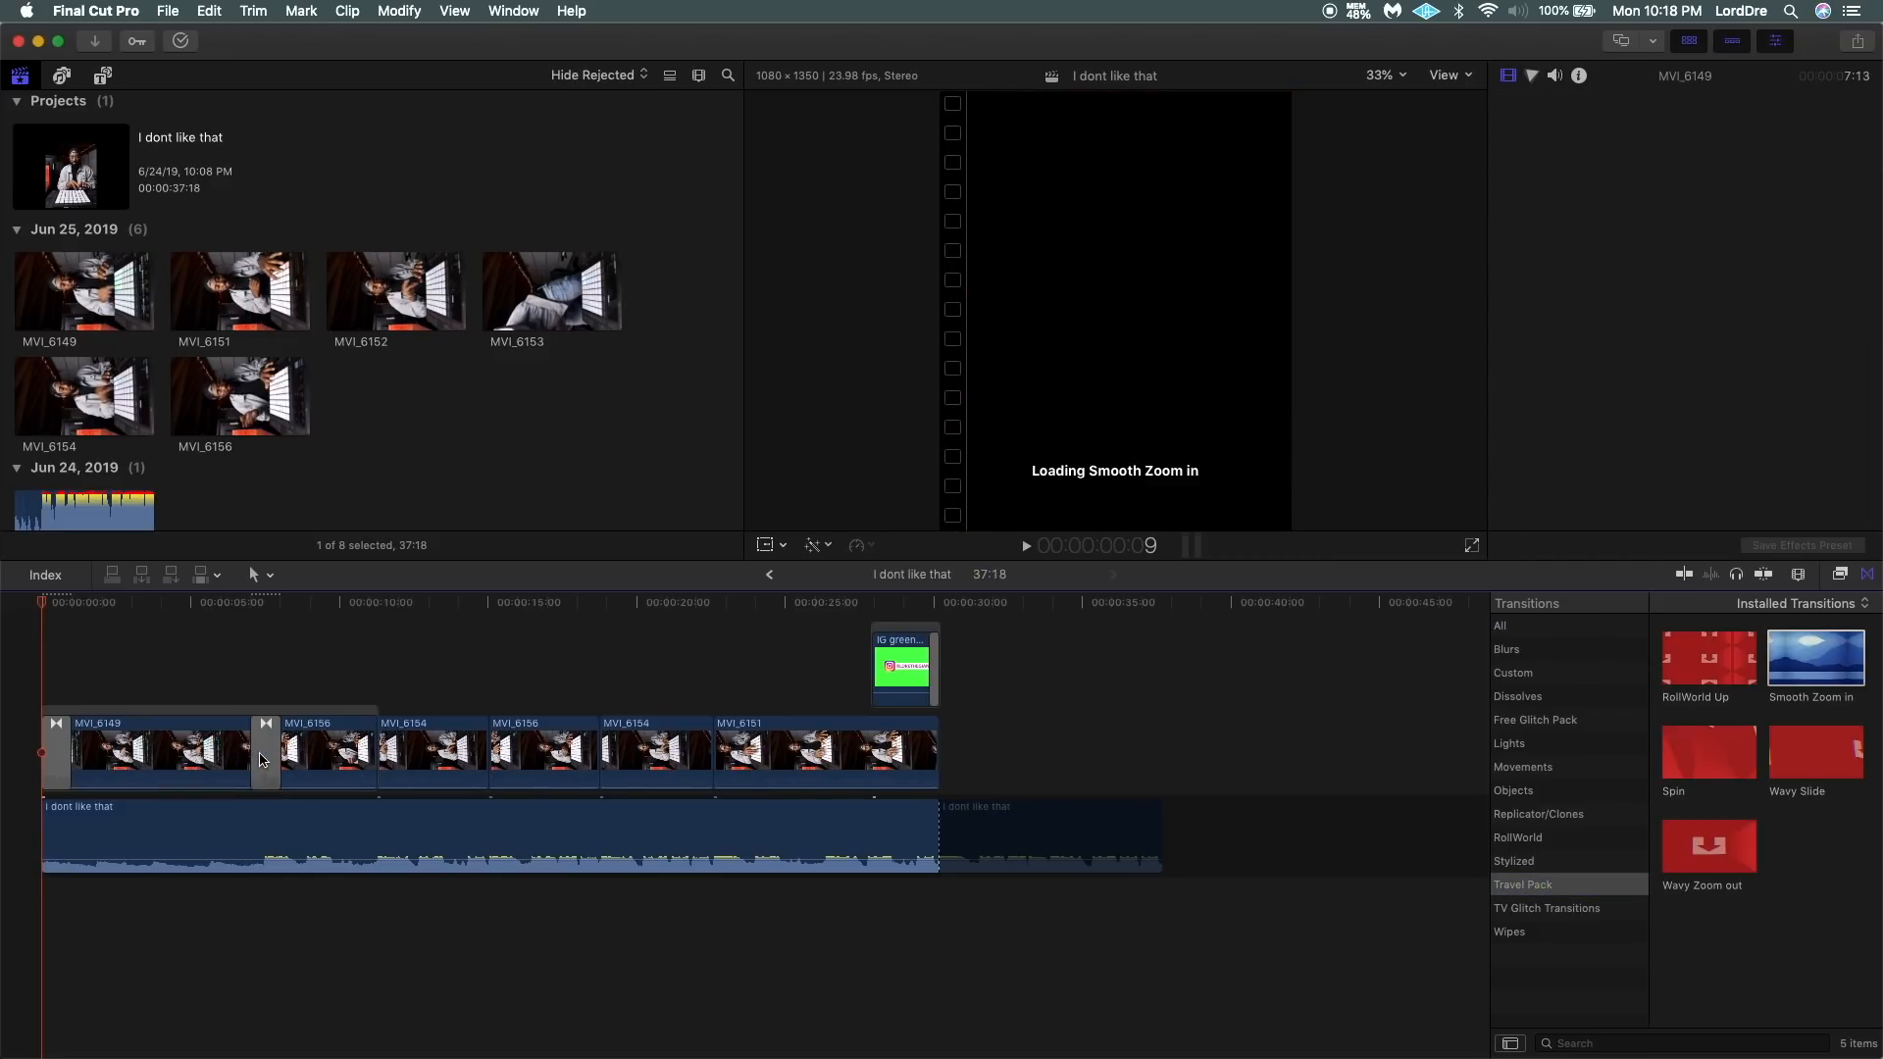
pyautogui.press('Delete')
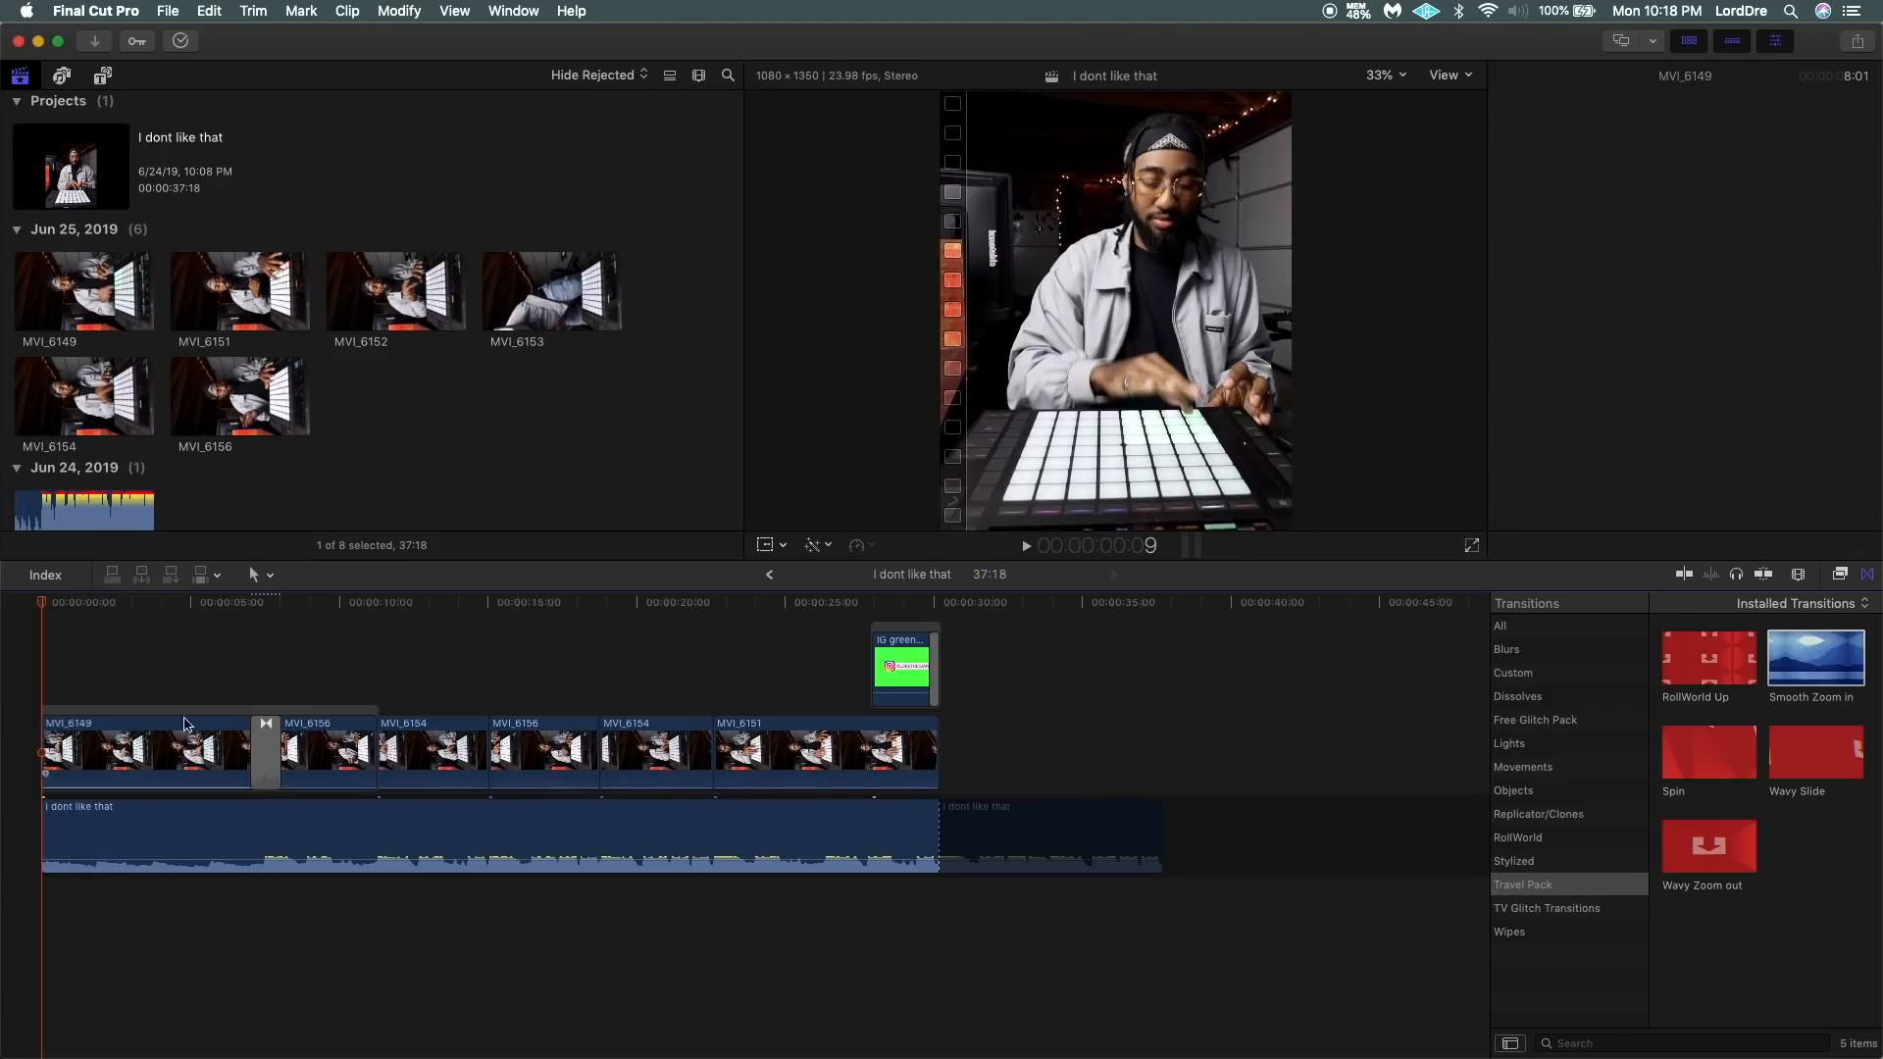
pyautogui.click(229, 676)
pyautogui.press('space')
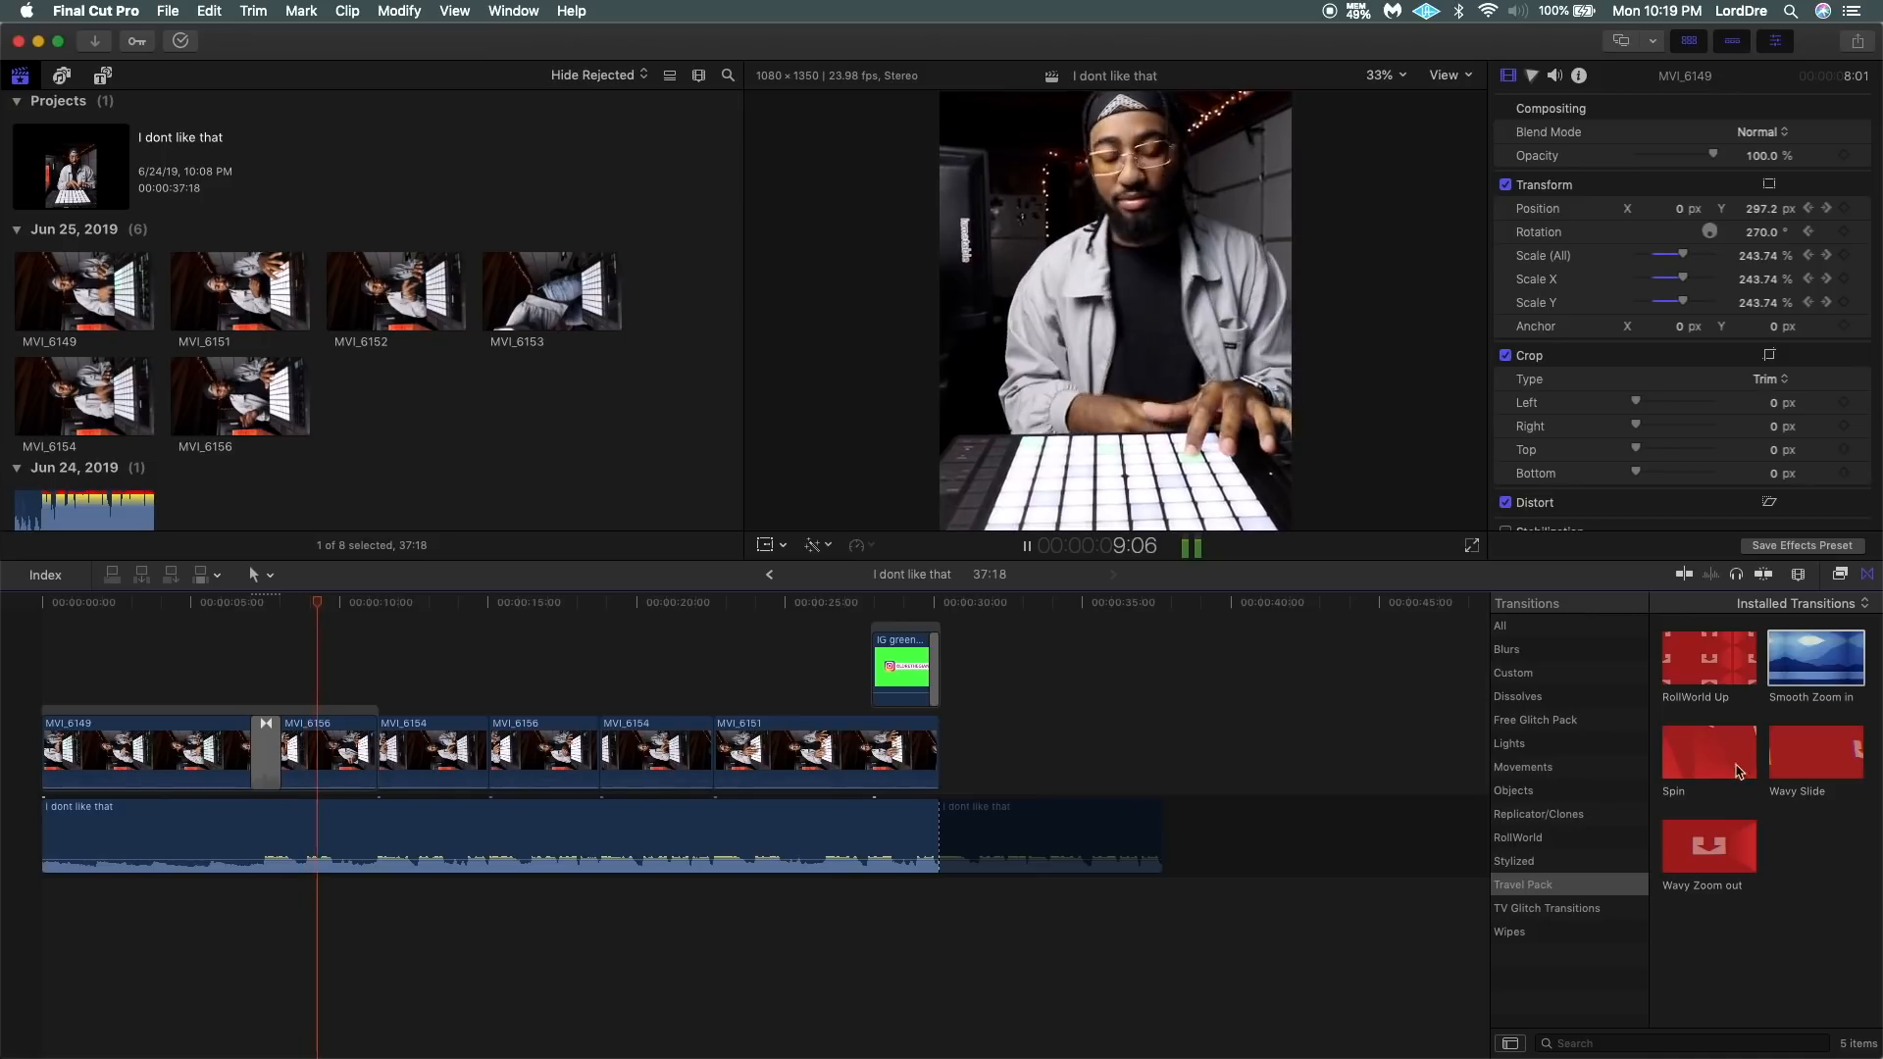
pyautogui.press('space')
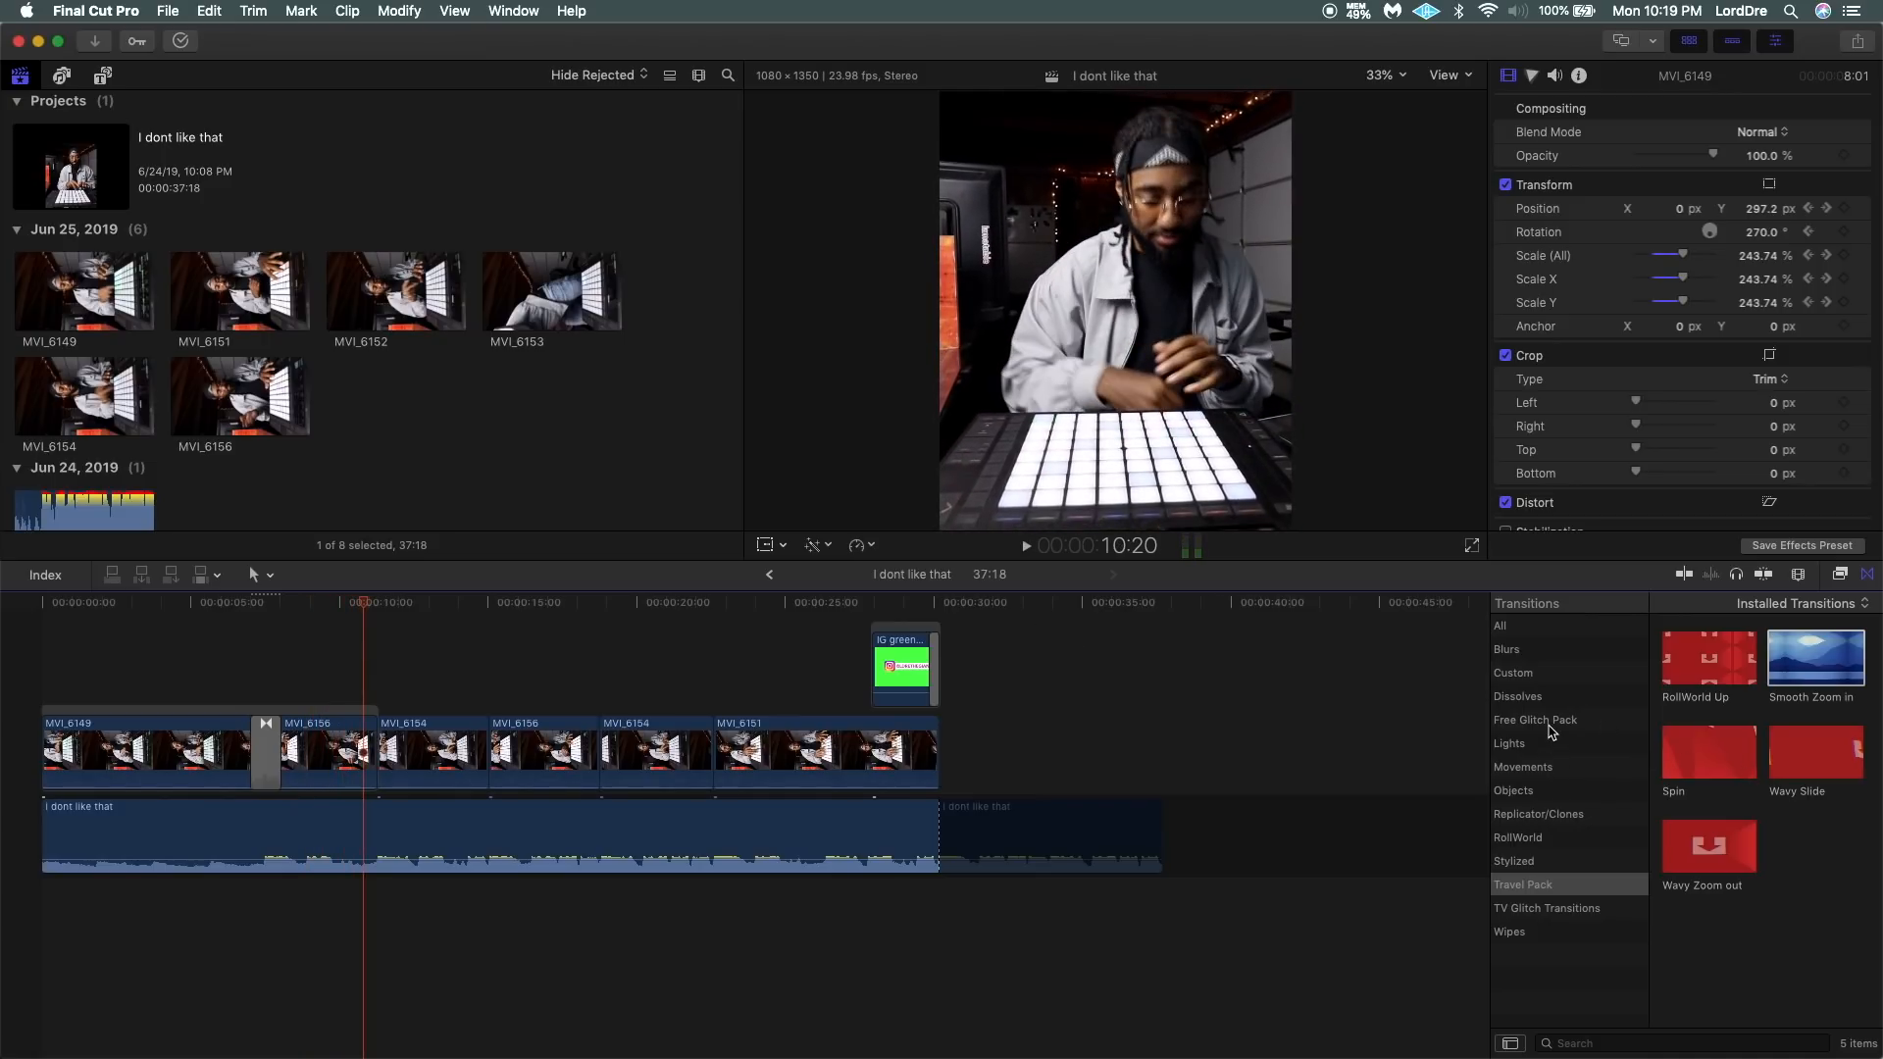
# Try the Glitch Diagonal transition on both ends of the first MVI_6154 and play it back.
pyautogui.click(1566, 722)
pyautogui.moveTo(1685, 673); pyautogui.dragTo(439, 750)
pyautogui.click(218, 679)
pyautogui.press('space')
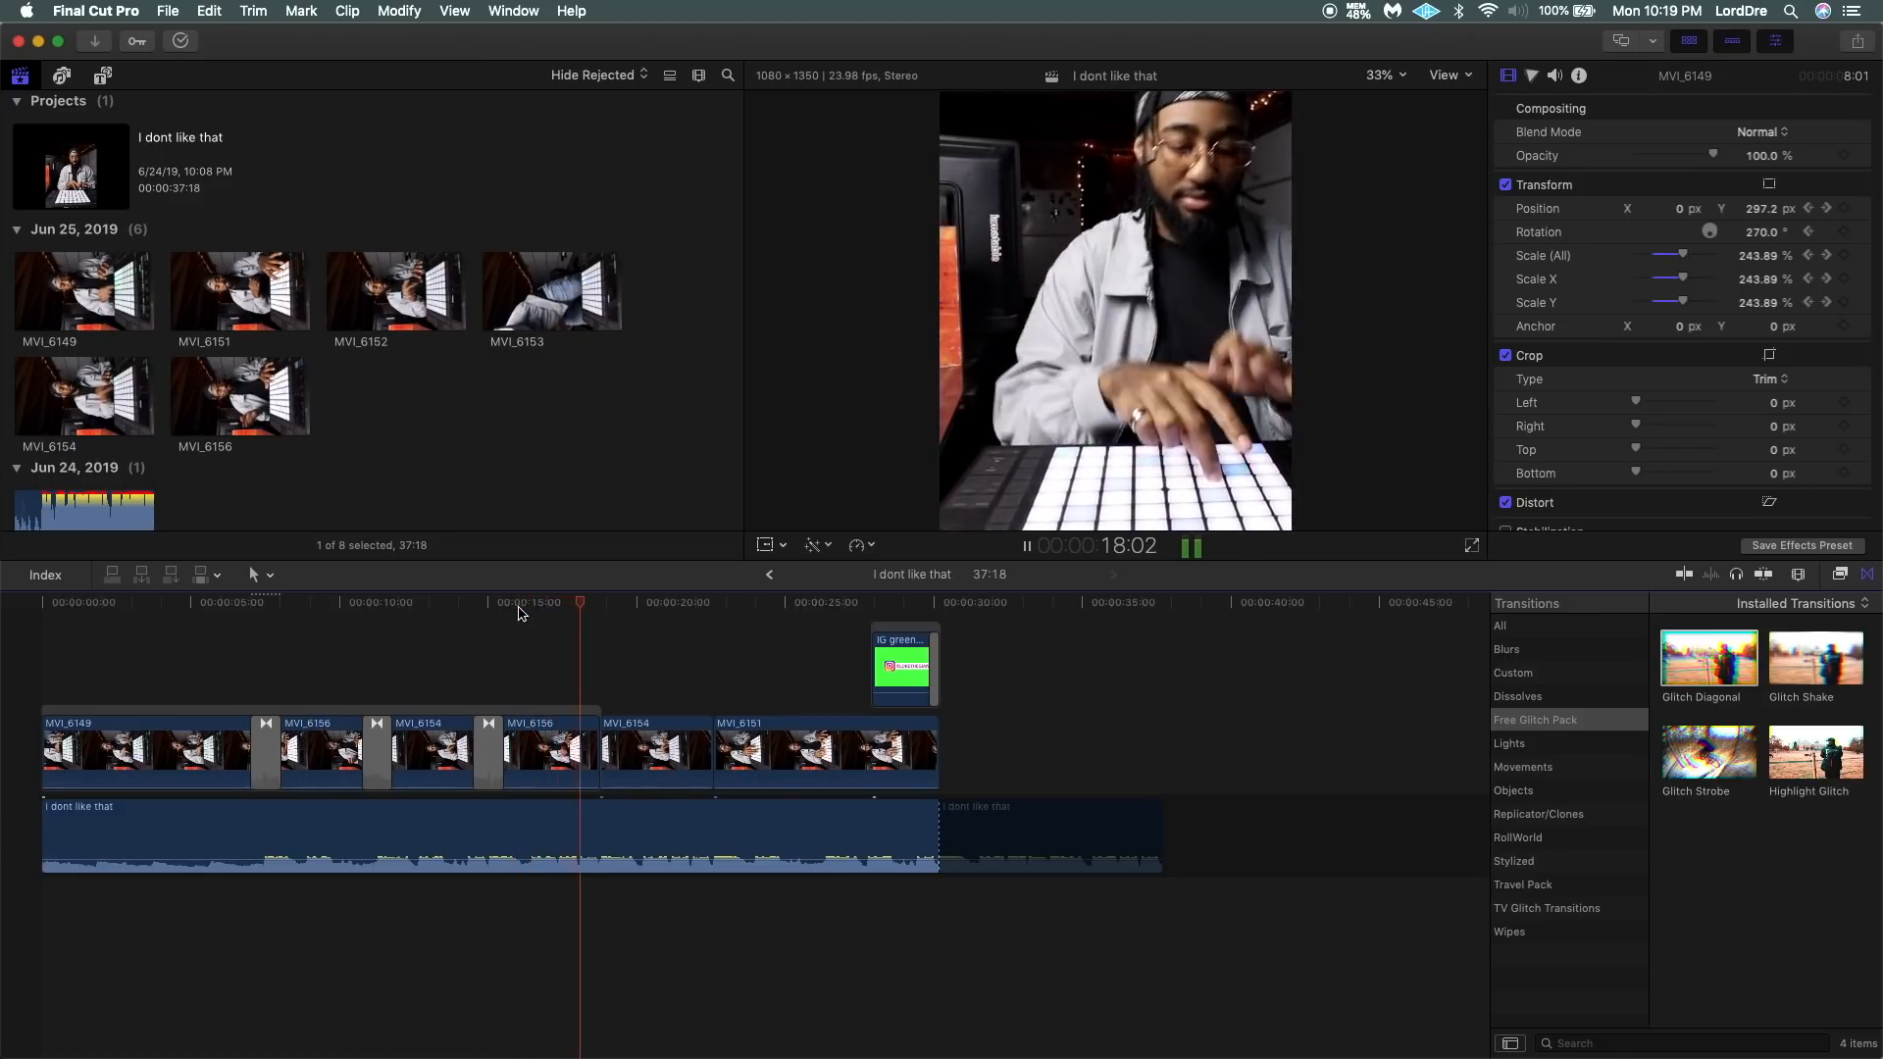
pyautogui.press('space')
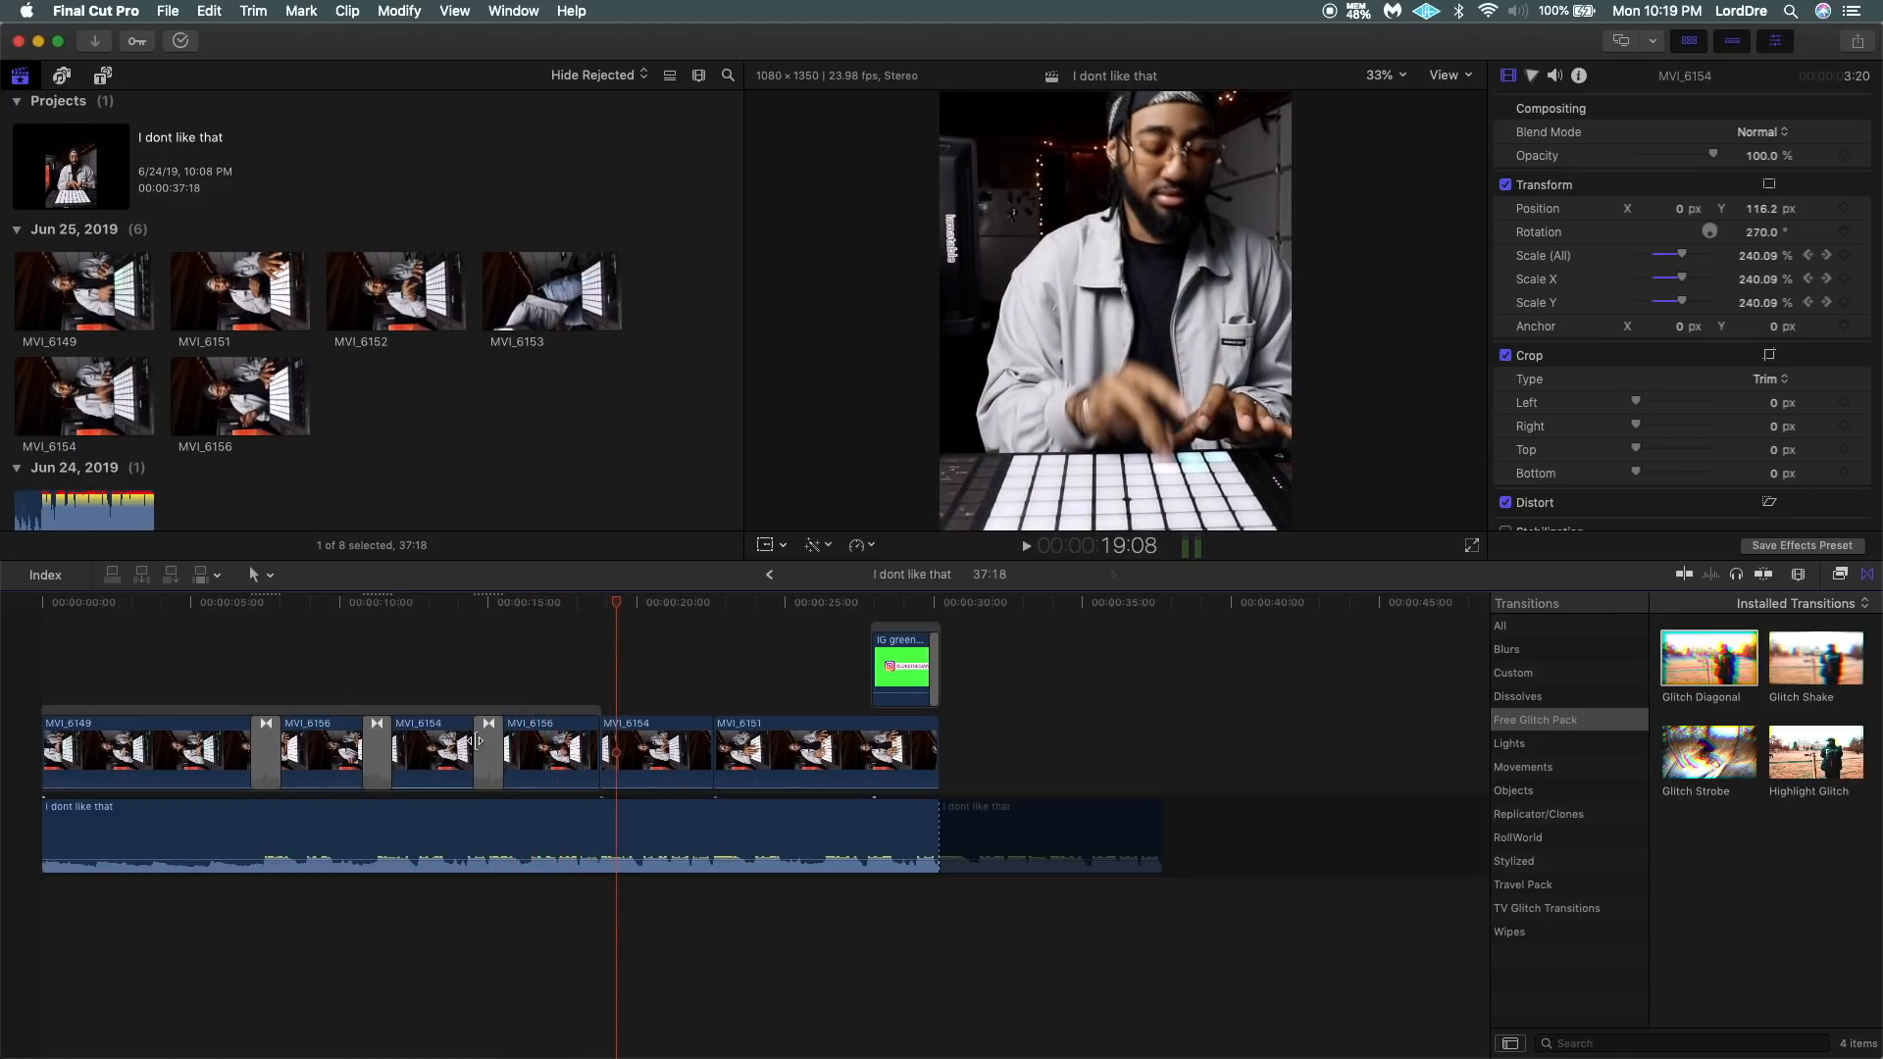
# Preview Glitch Strobe and delete the two Glitch Diagonal transitions around the first MVI_6154.
pyautogui.click(481, 742)
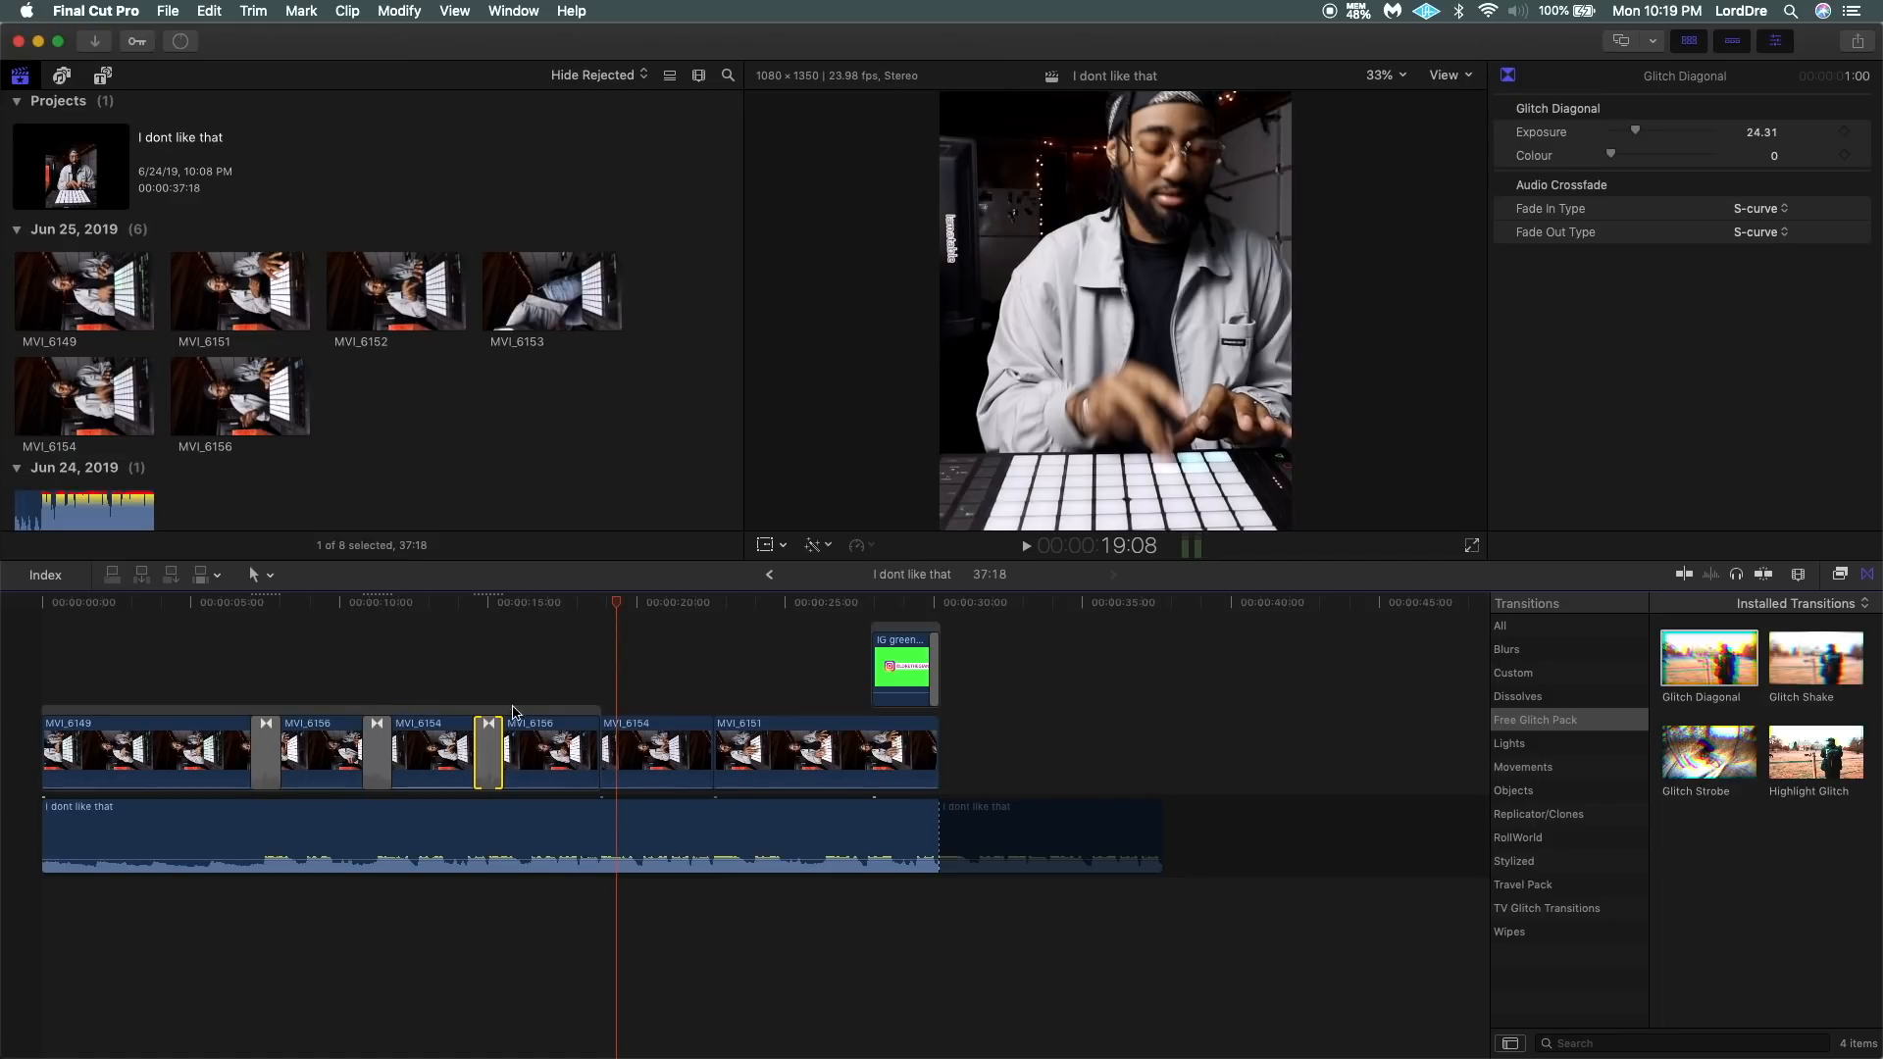
pyautogui.click(1716, 758)
pyautogui.click(378, 753)
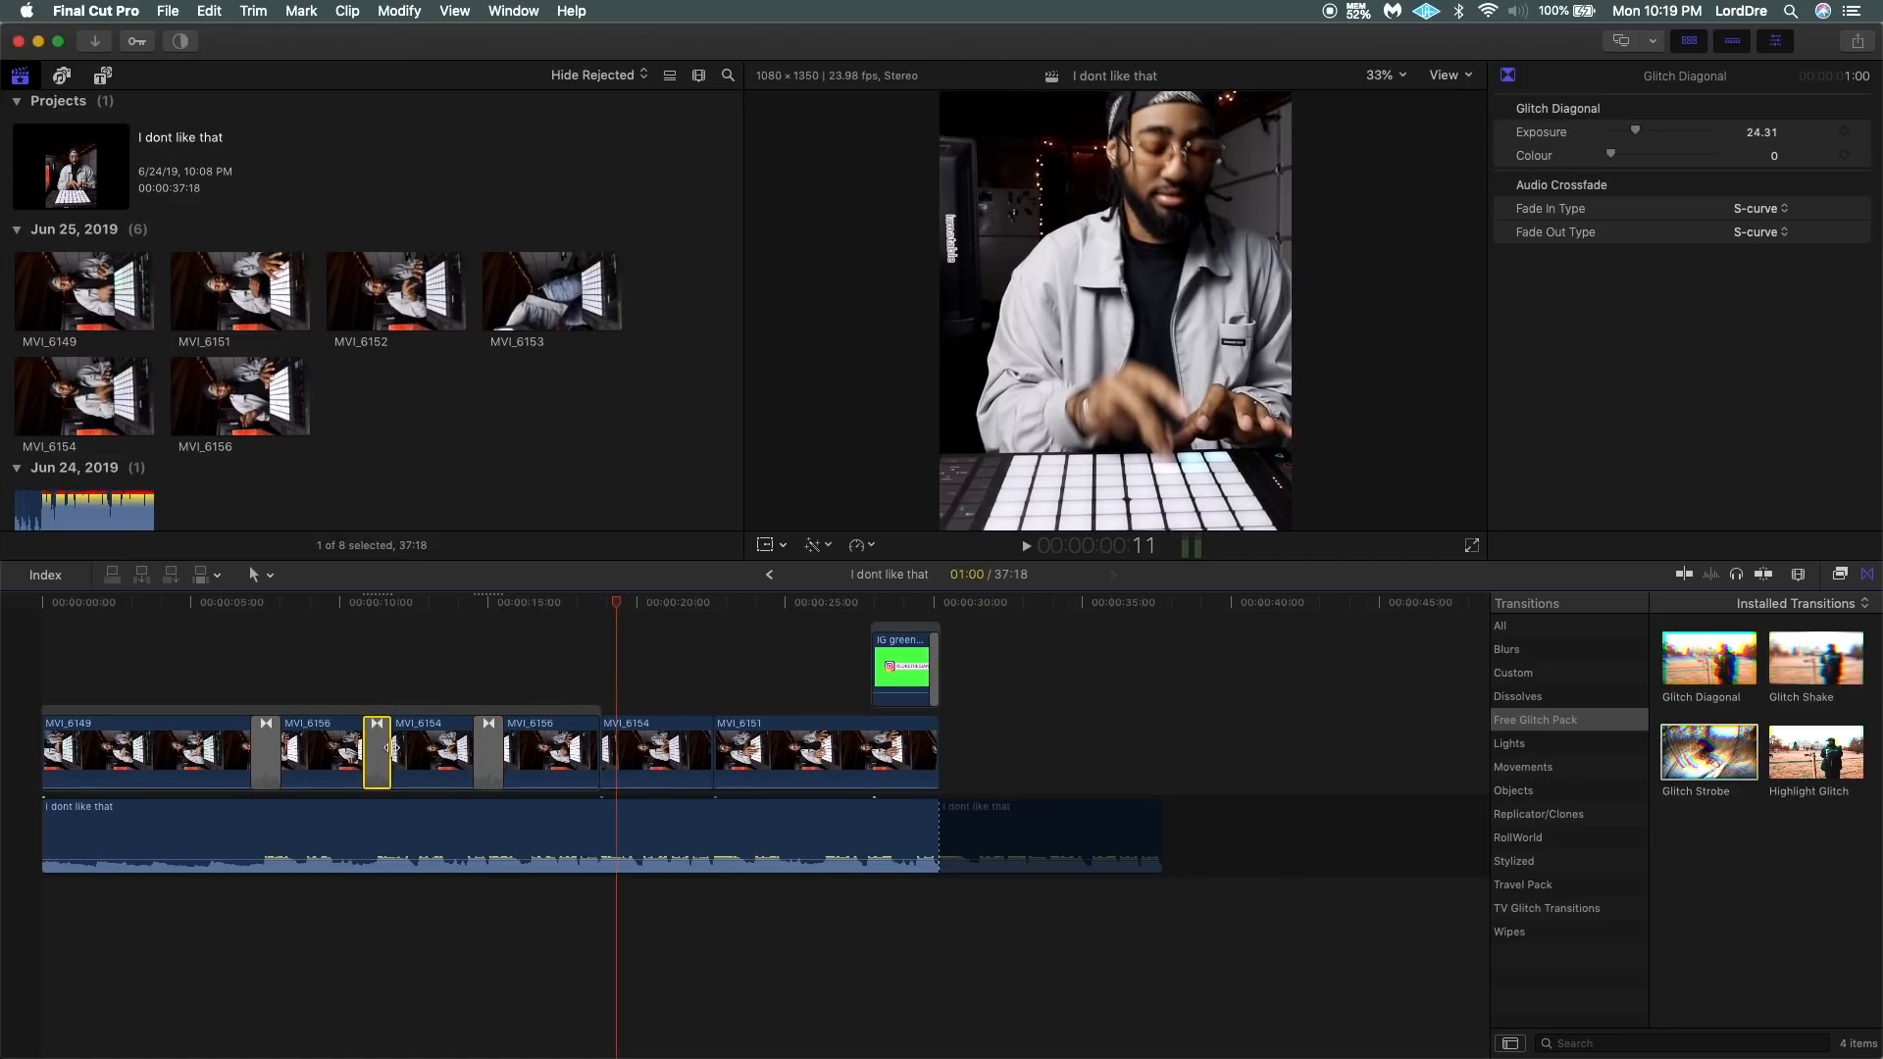
pyautogui.press('Delete')
pyautogui.click(493, 743)
pyautogui.press('Delete')
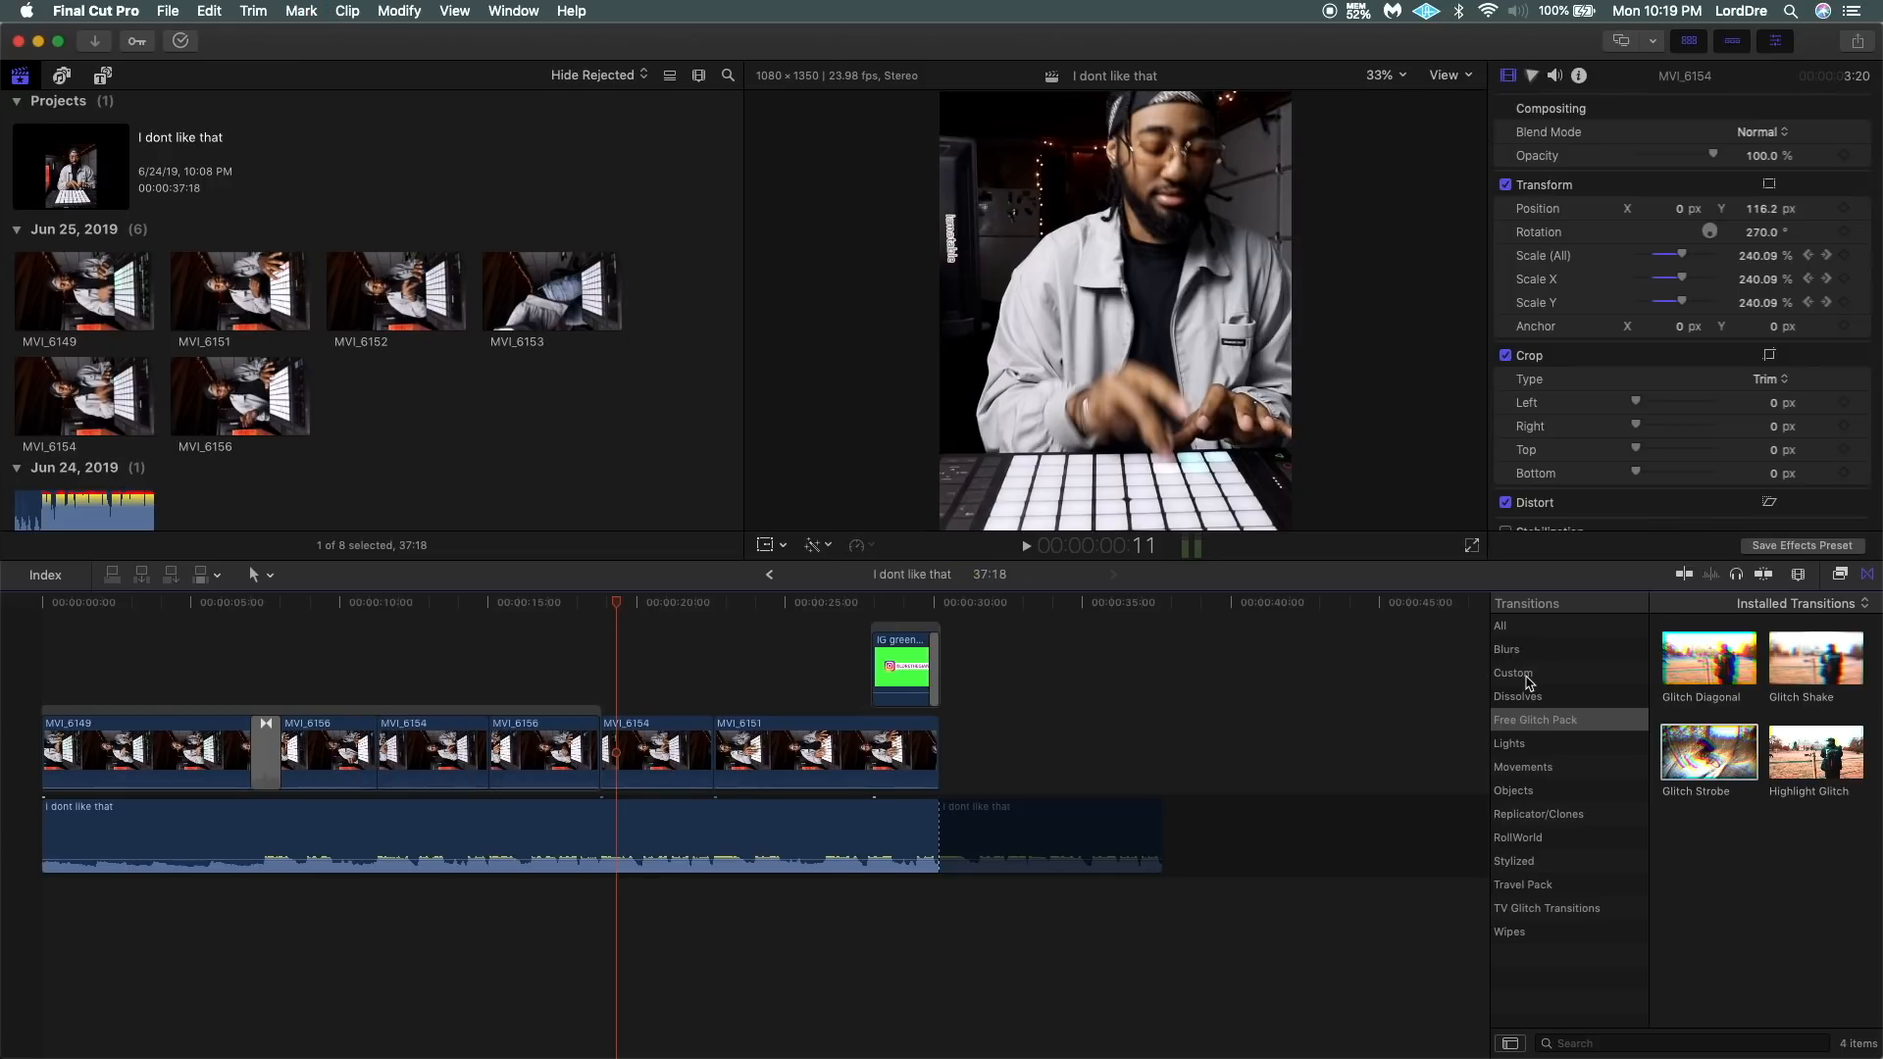
# Add the Travel Pack's Wavy Zoom out transition between the first MVI_6156 and the first MVI_6154, and play it back.
pyautogui.click(1537, 863)
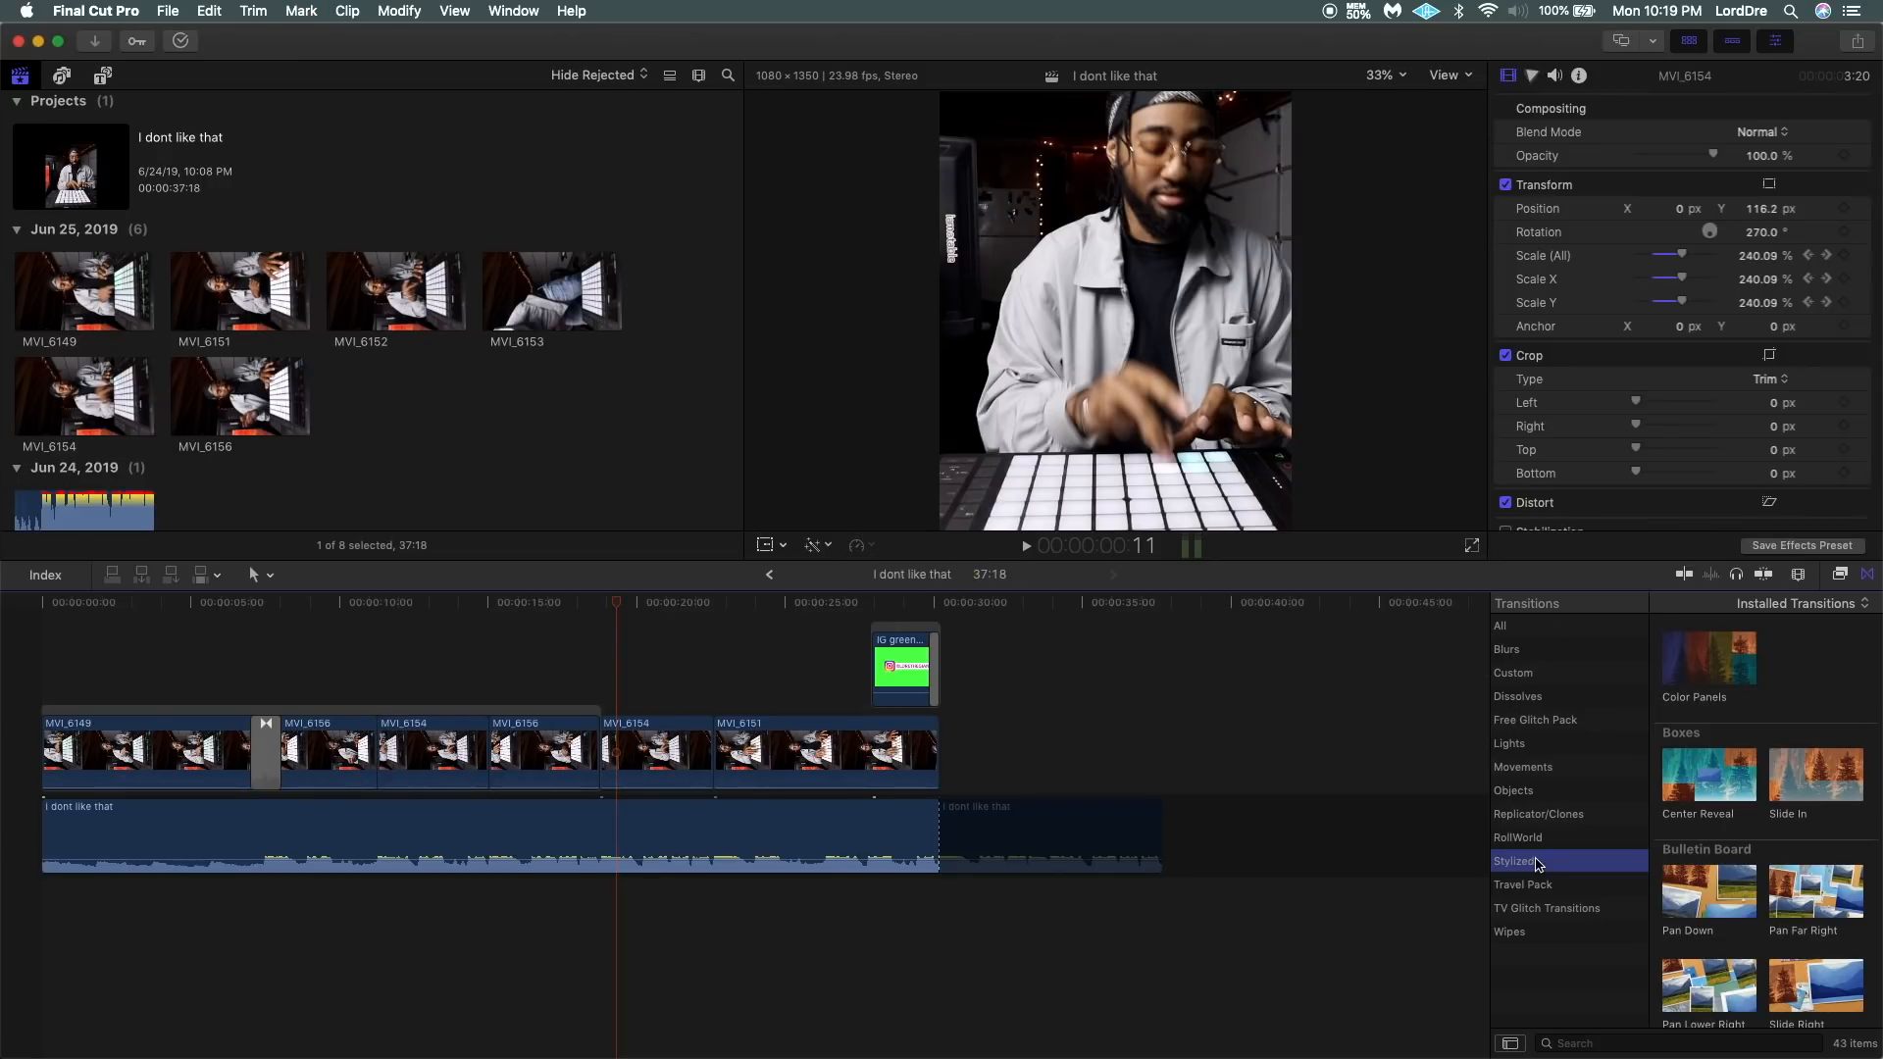
pyautogui.click(1536, 839)
pyautogui.click(1538, 816)
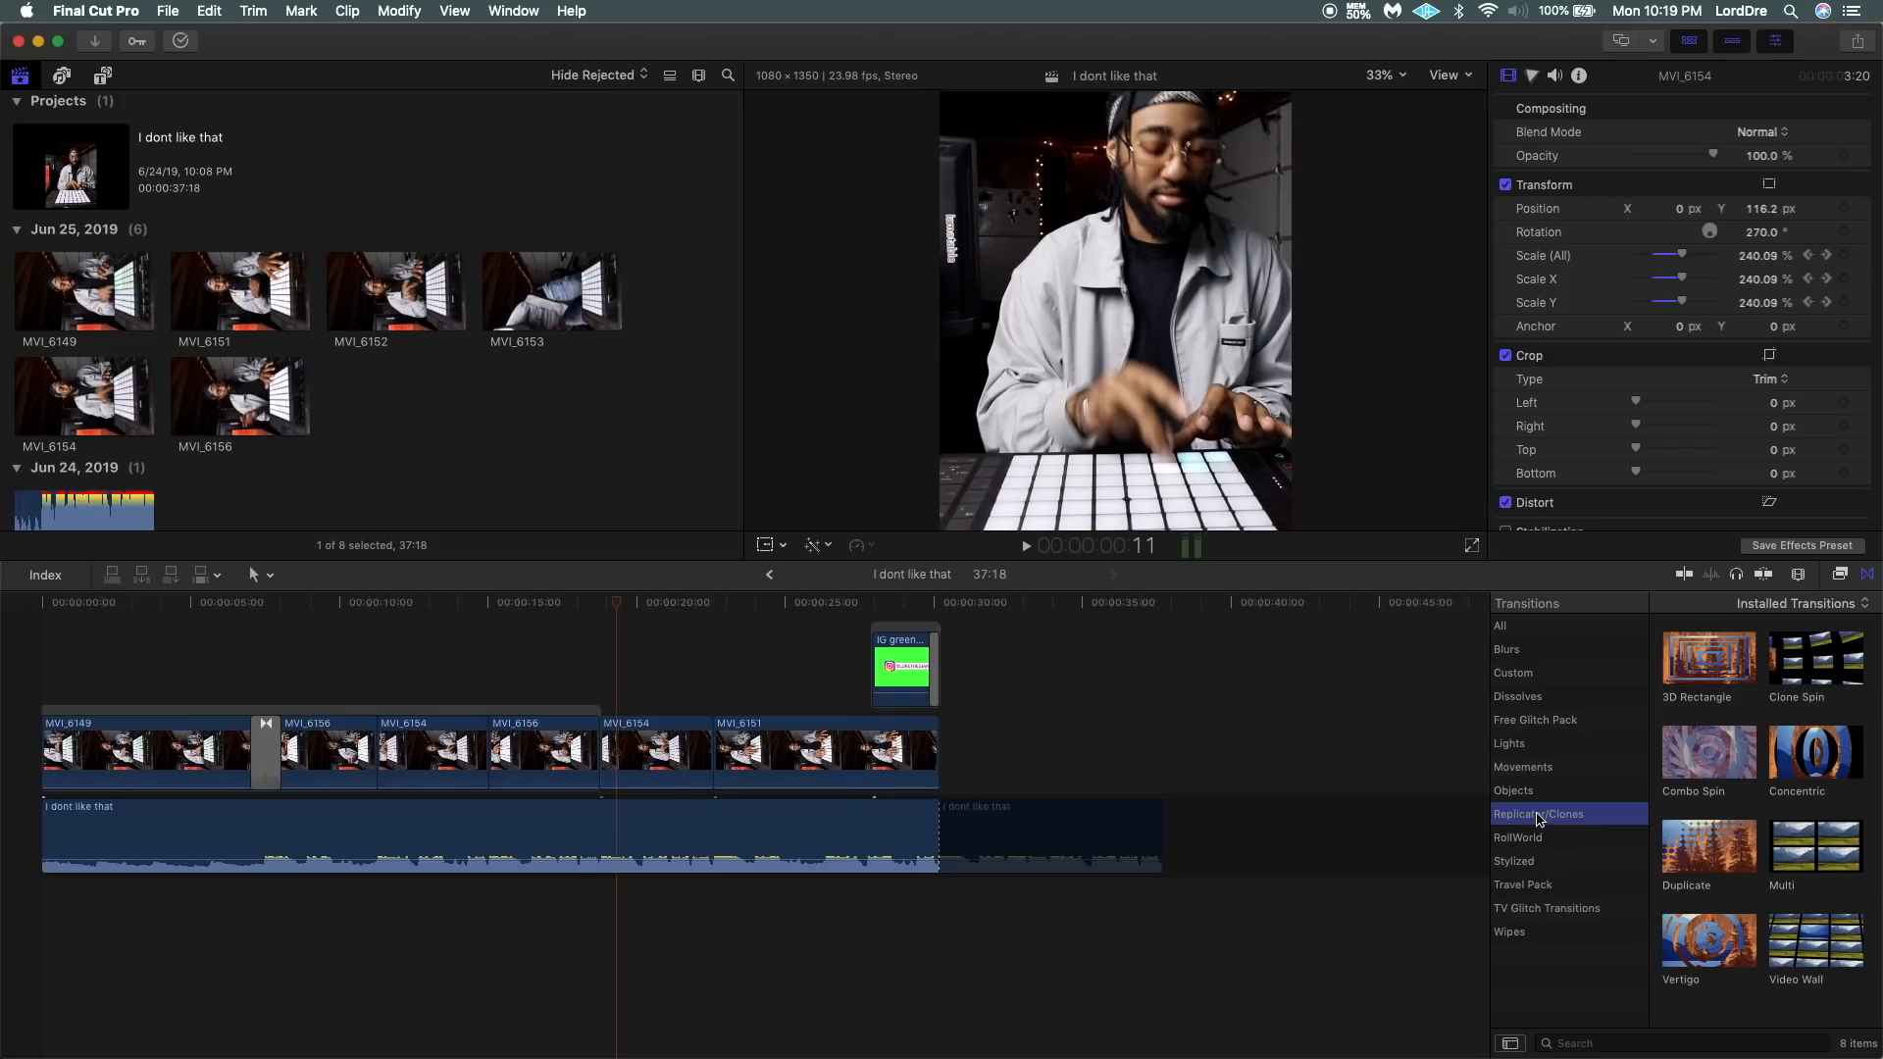
pyautogui.click(1536, 887)
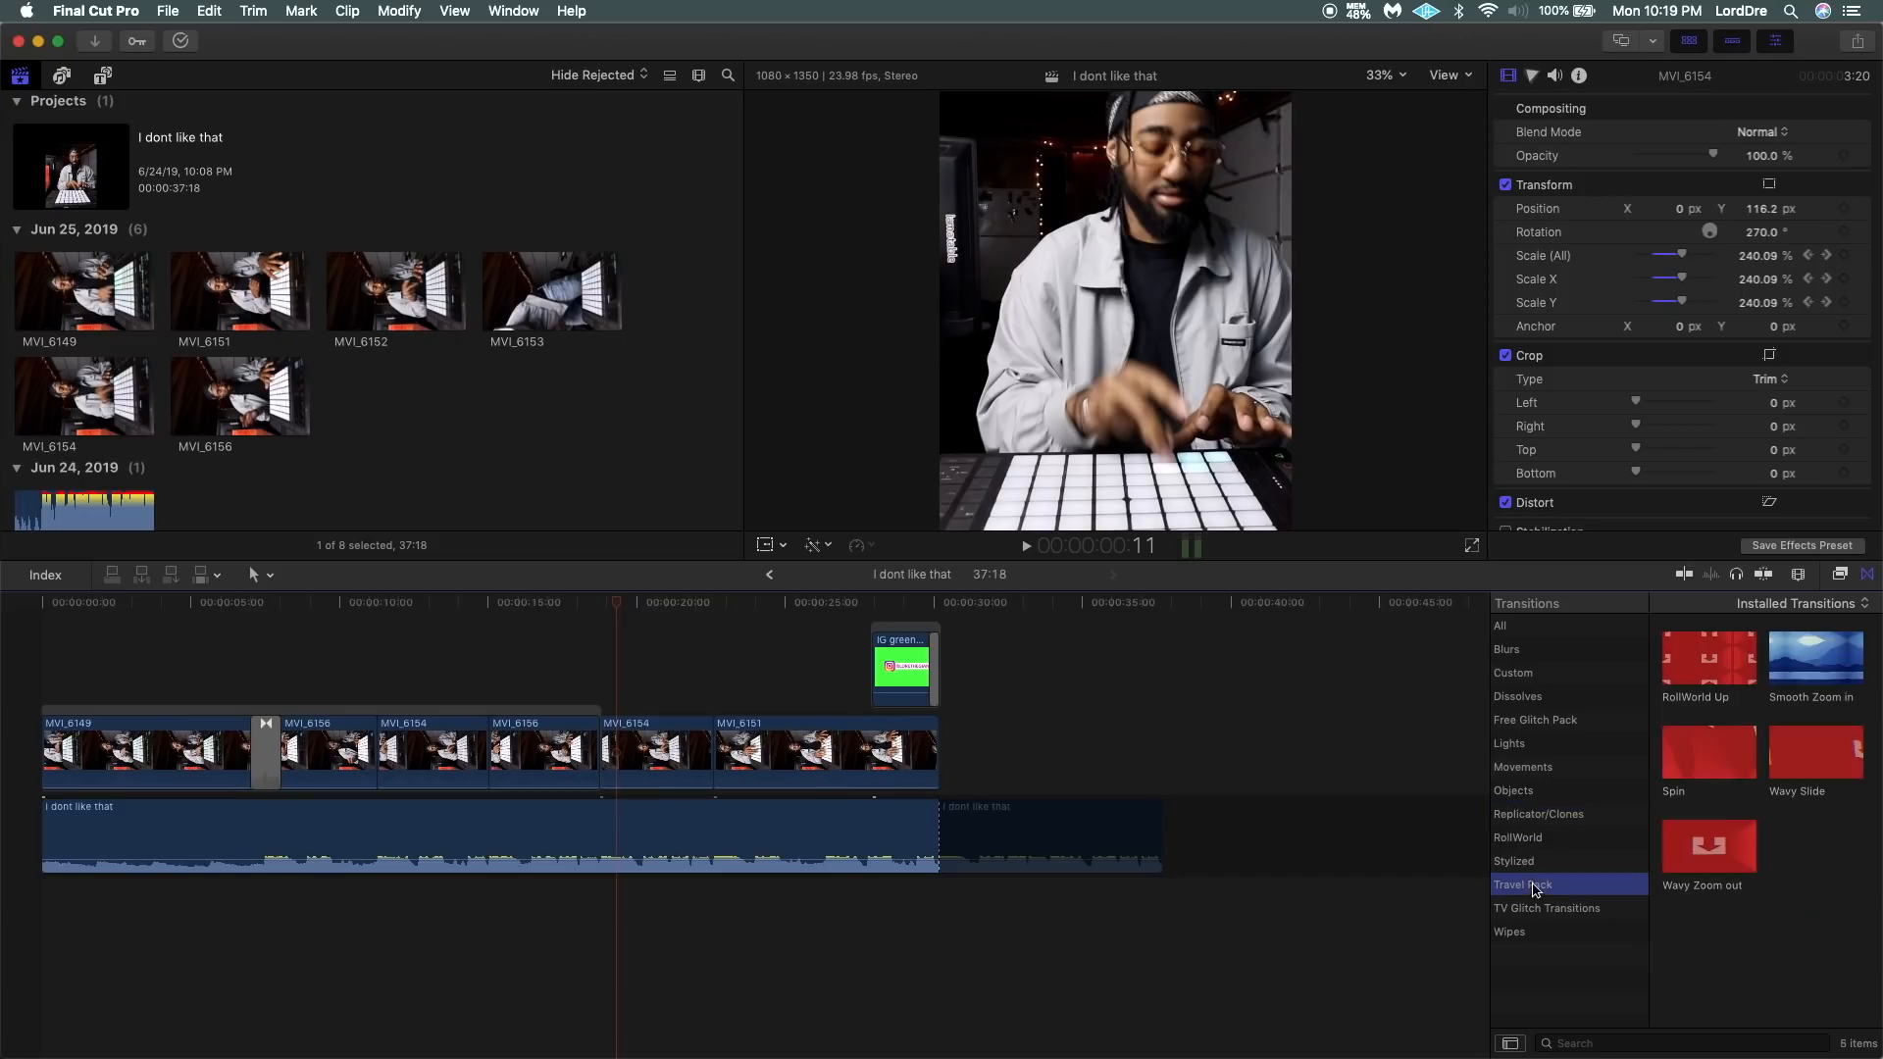
pyautogui.moveTo(1692, 871)
pyautogui.mouseDown()
pyautogui.moveTo(1025, 701)
pyautogui.moveTo(420, 711)
pyautogui.moveTo(382, 757)
pyautogui.mouseUp()
pyautogui.click(344, 669)
pyautogui.press('space')
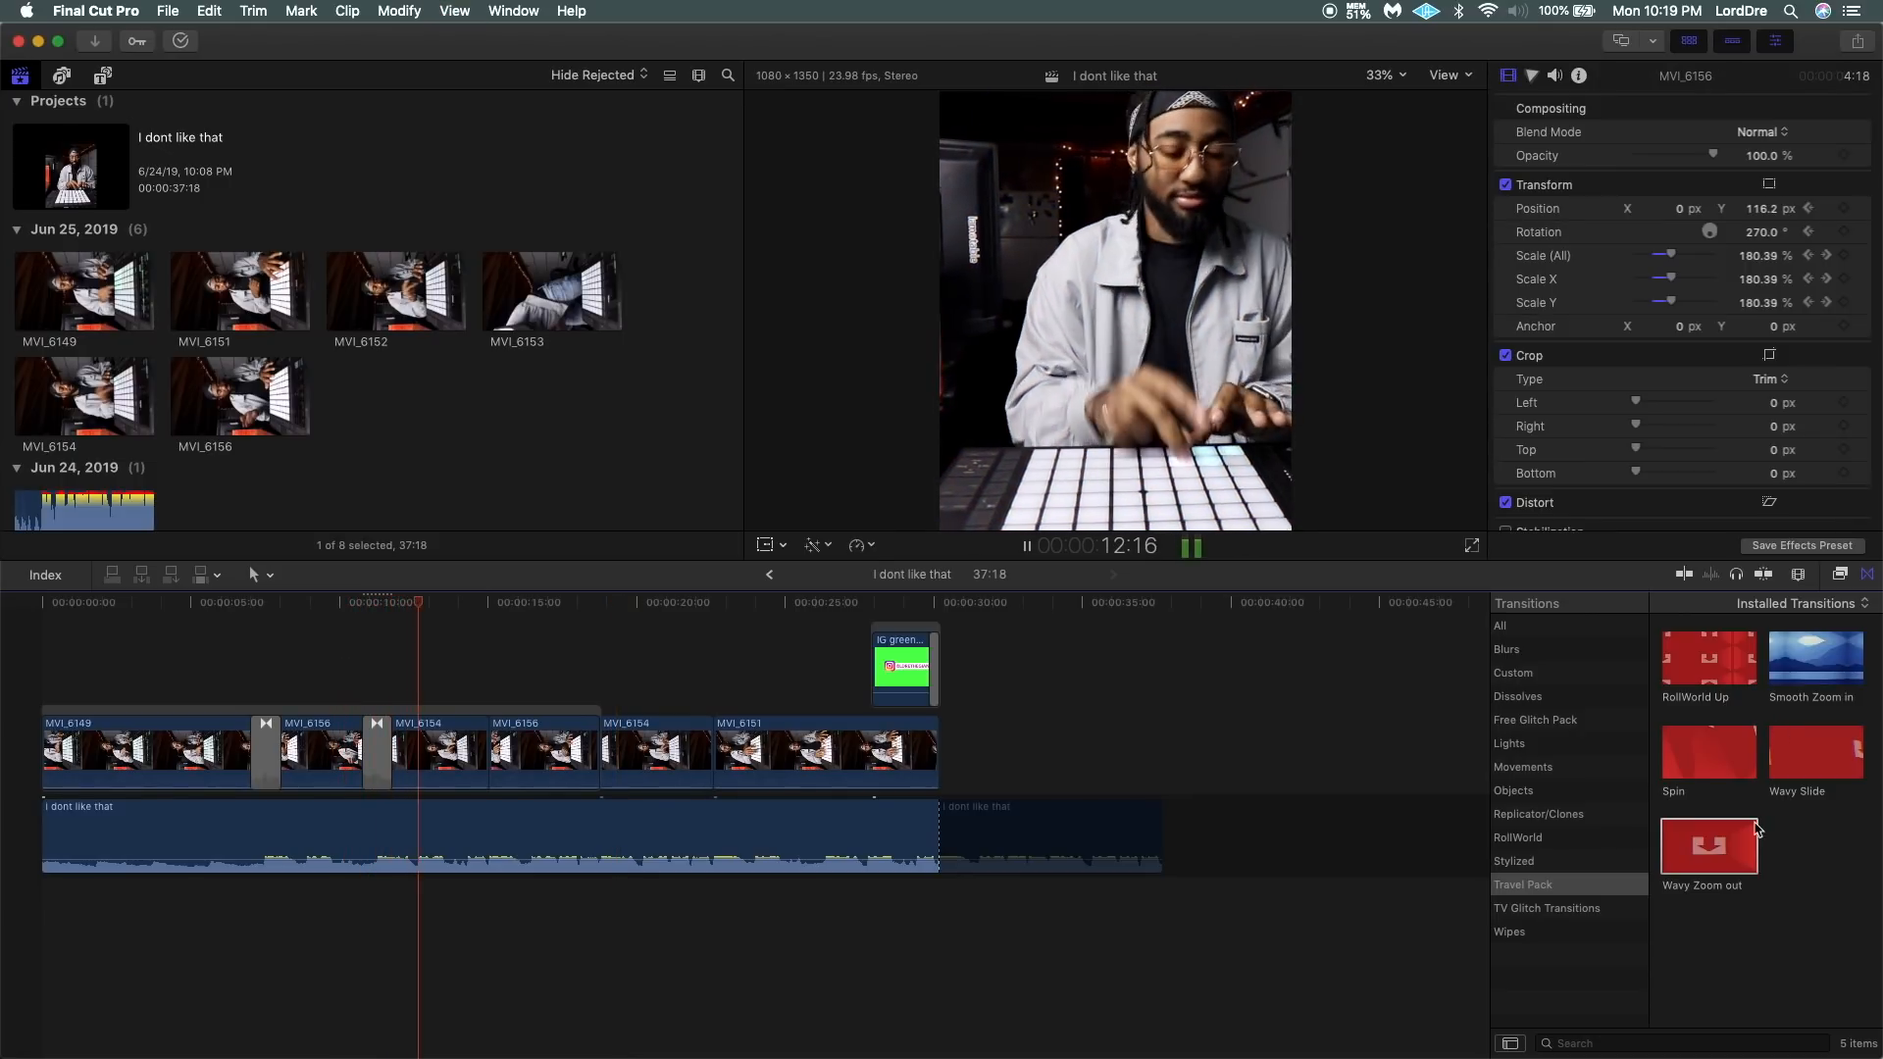
# Add Smooth Zoom in between the first MVI_6154 and second MVI_6156, and Wavy Zoom out on both ends of the second MVI_6154.
pyautogui.moveTo(1820, 663); pyautogui.dragTo(489, 751)
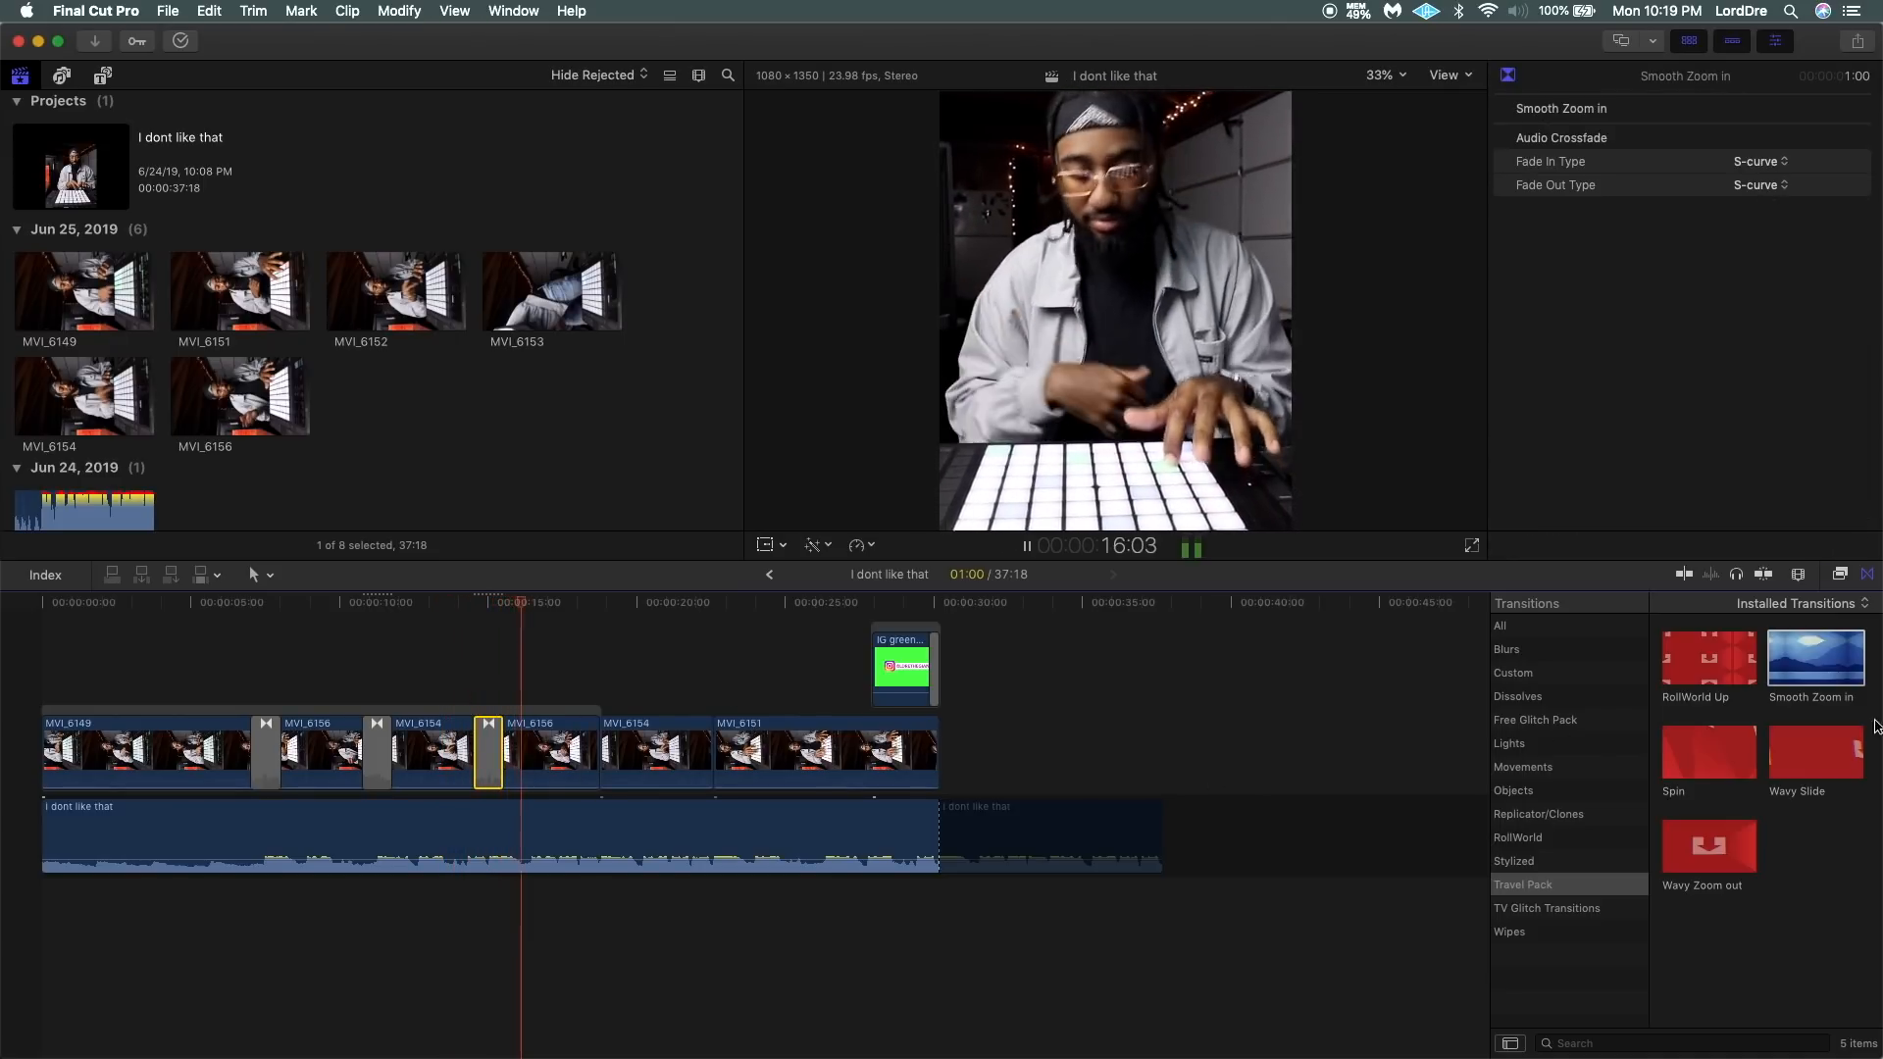
pyautogui.moveTo(1708, 846)
pyautogui.mouseDown()
pyautogui.moveTo(661, 704)
pyautogui.moveTo(616, 749)
pyautogui.mouseUp()
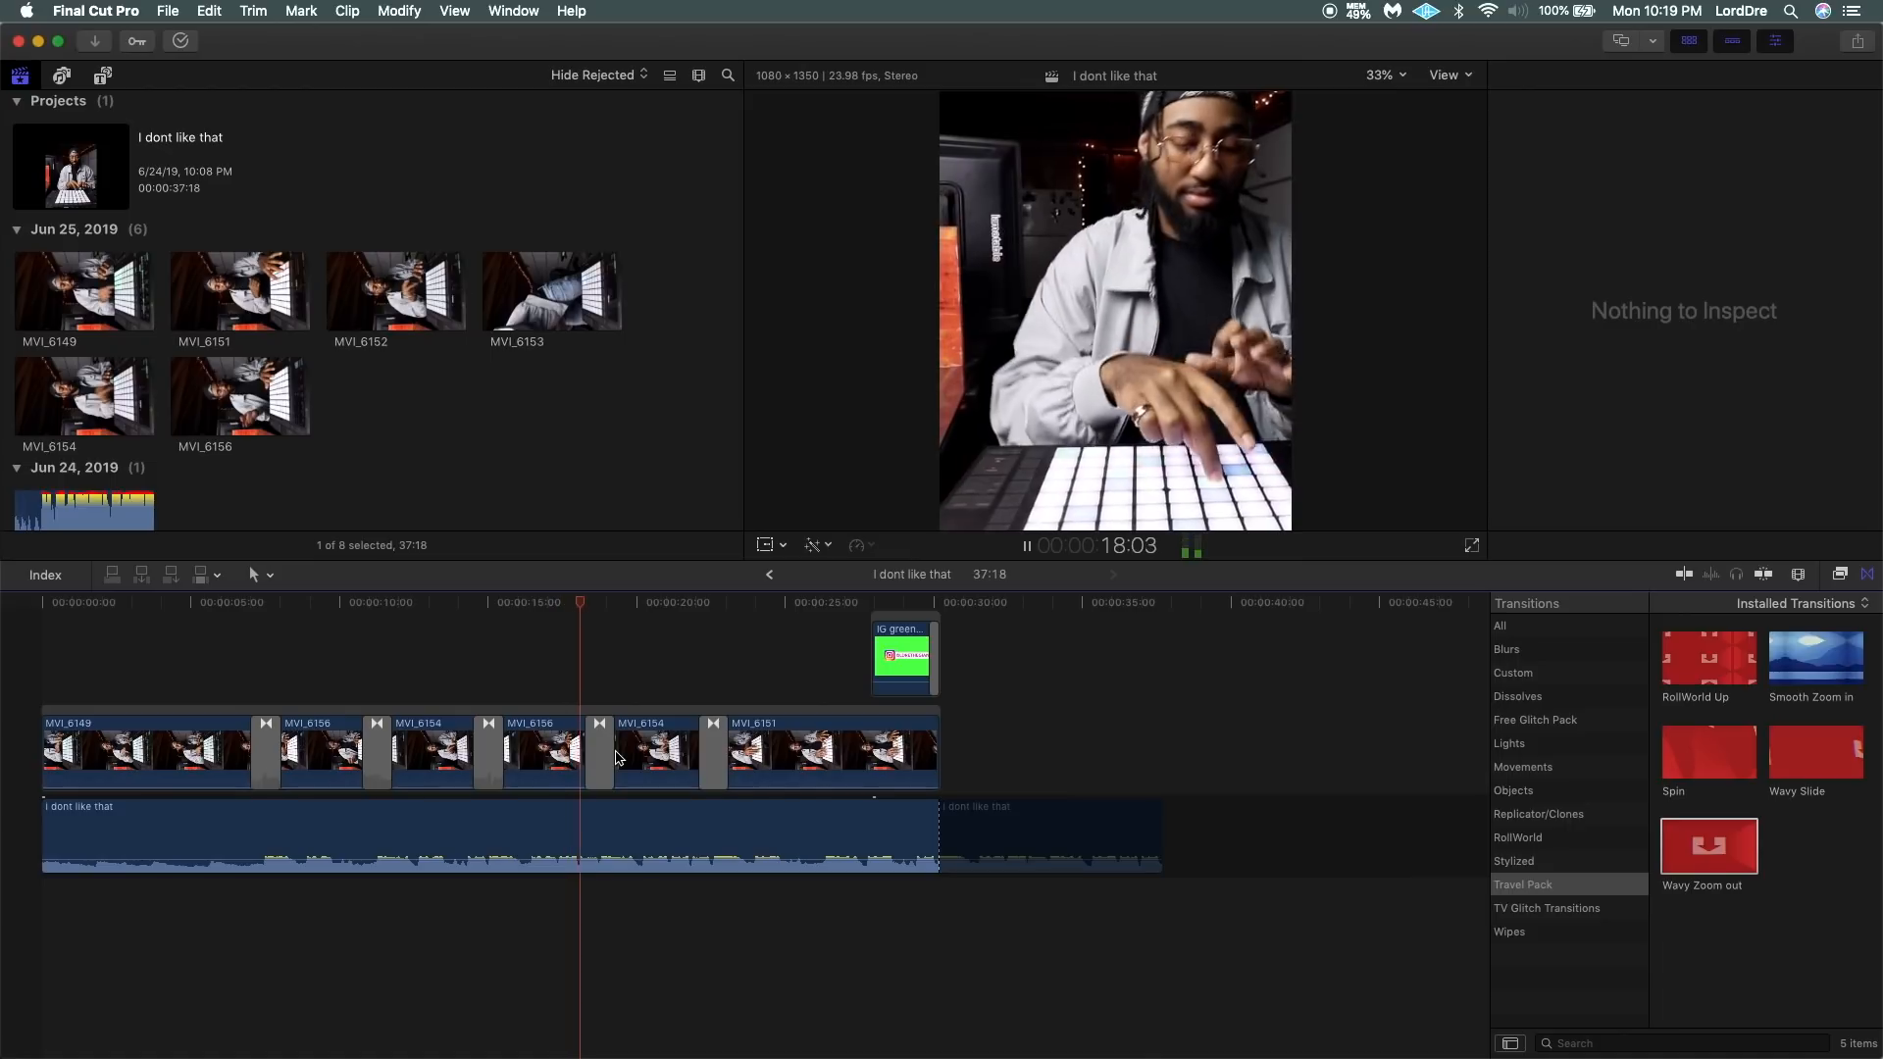
# Try Smooth Zoom in at the cut into MVI_6151, replace it with Wavy Zoom out, and play back the transition.
pyautogui.moveTo(1816, 657); pyautogui.dragTo(713, 751)
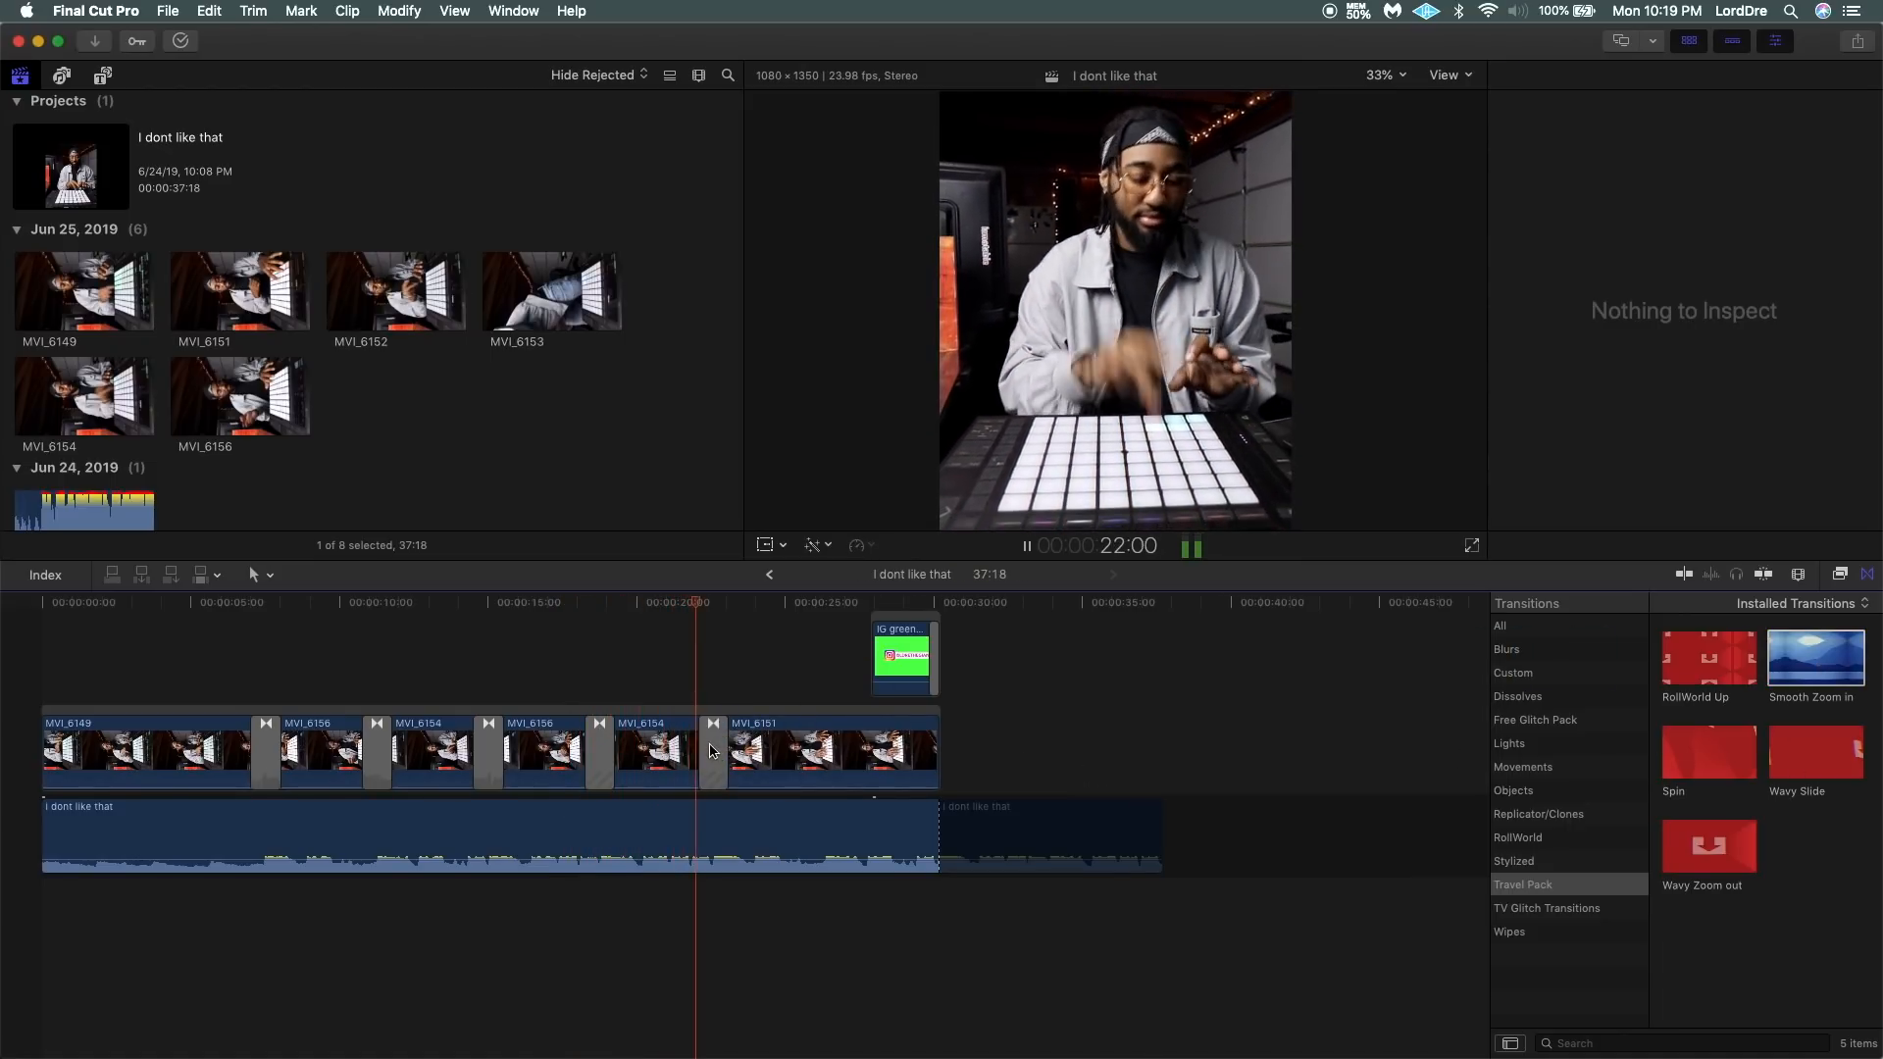
pyautogui.press('space')
pyautogui.moveTo(1714, 844)
pyautogui.mouseDown()
pyautogui.moveTo(765, 736)
pyautogui.moveTo(713, 751)
pyautogui.mouseUp()
pyautogui.click(683, 636)
pyautogui.press('space')
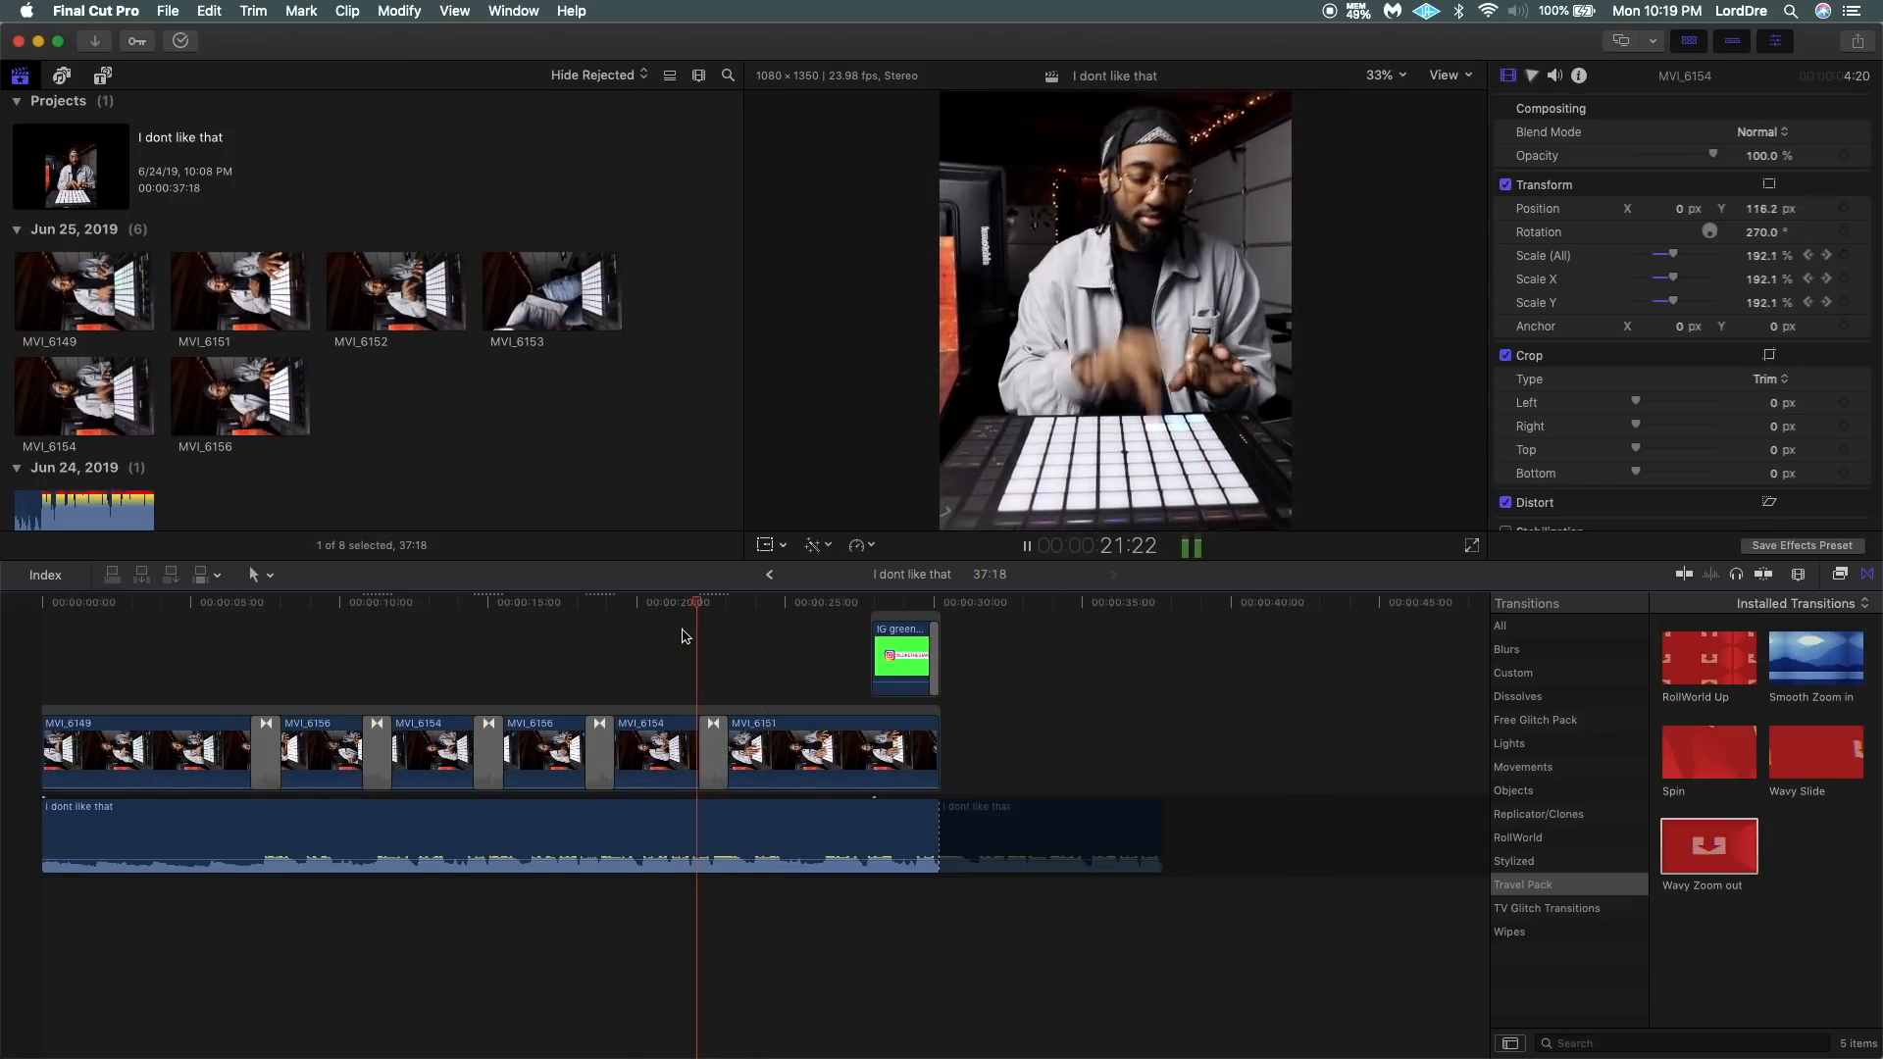
pyautogui.press('space')
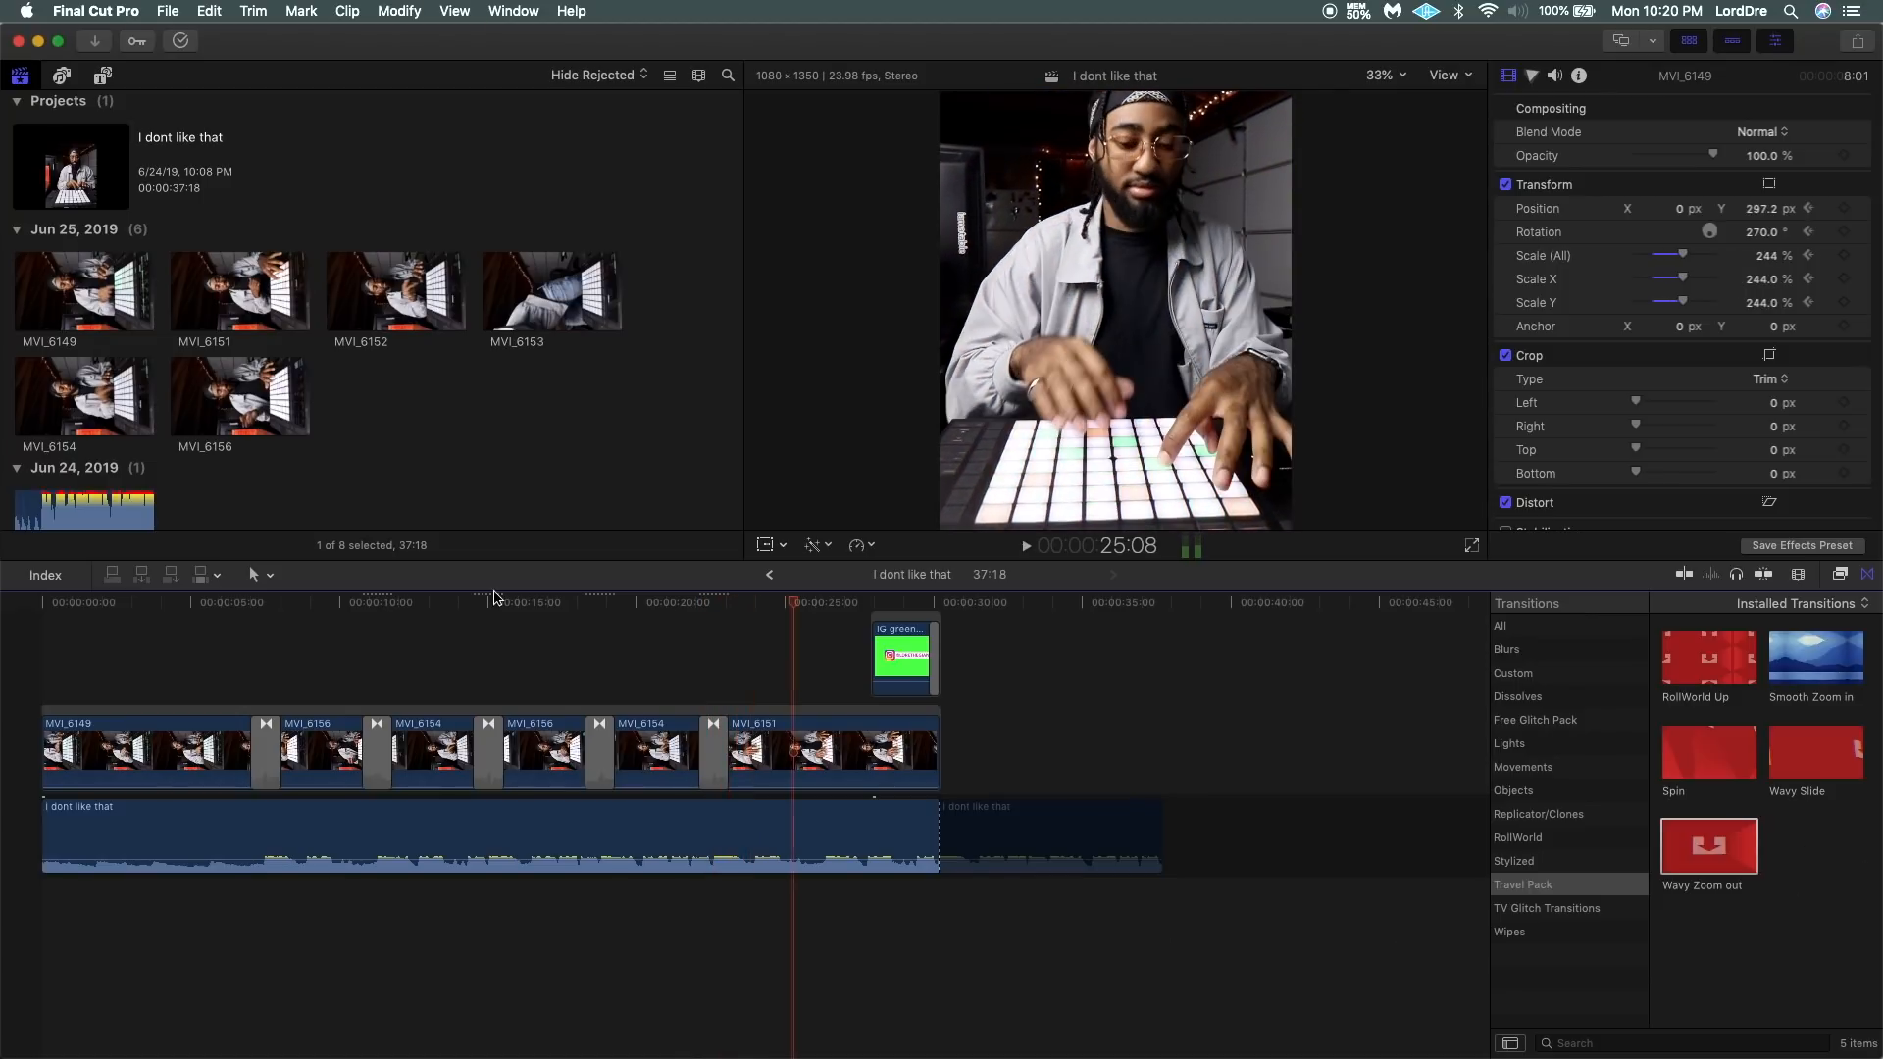
# Play from the end of MVI_6149 into MVI_6156 to check the Smooth Zoom in transition.
pyautogui.click(167, 755)
pyautogui.click(246, 688)
pyautogui.press('space')
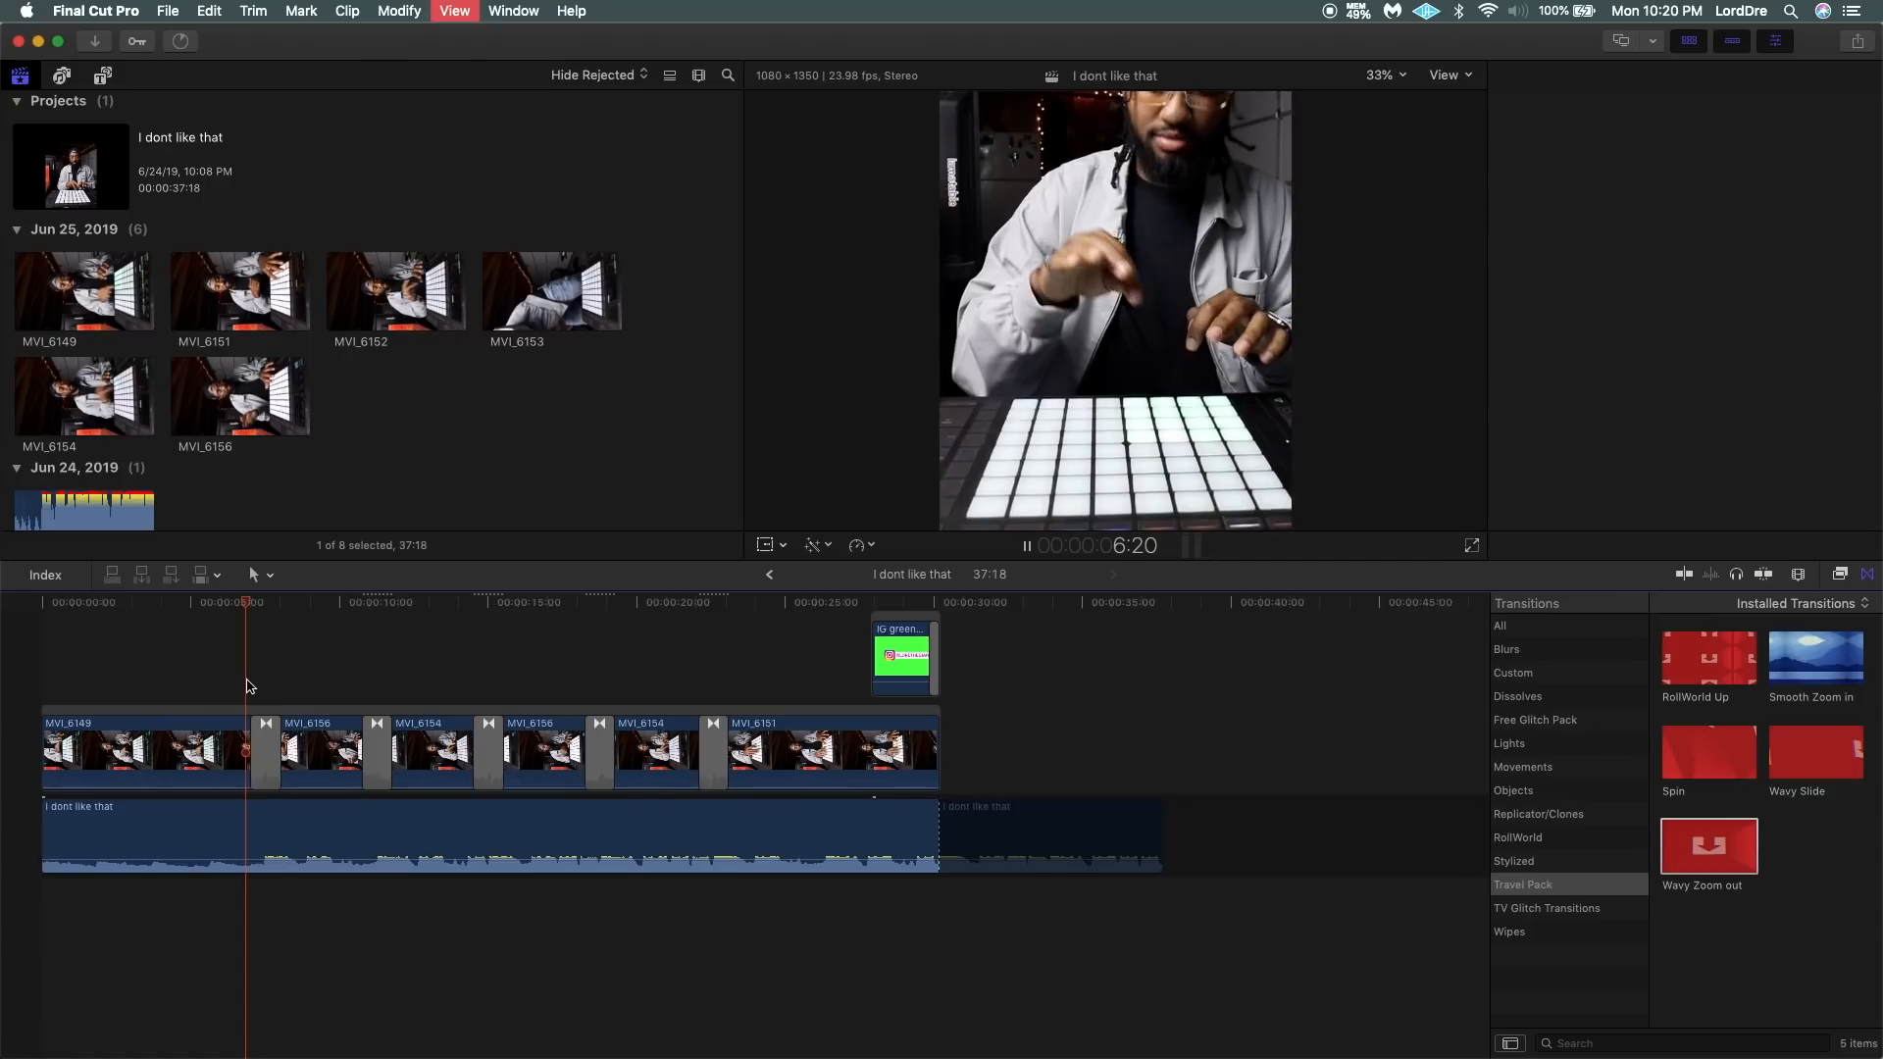
pyautogui.press('space')
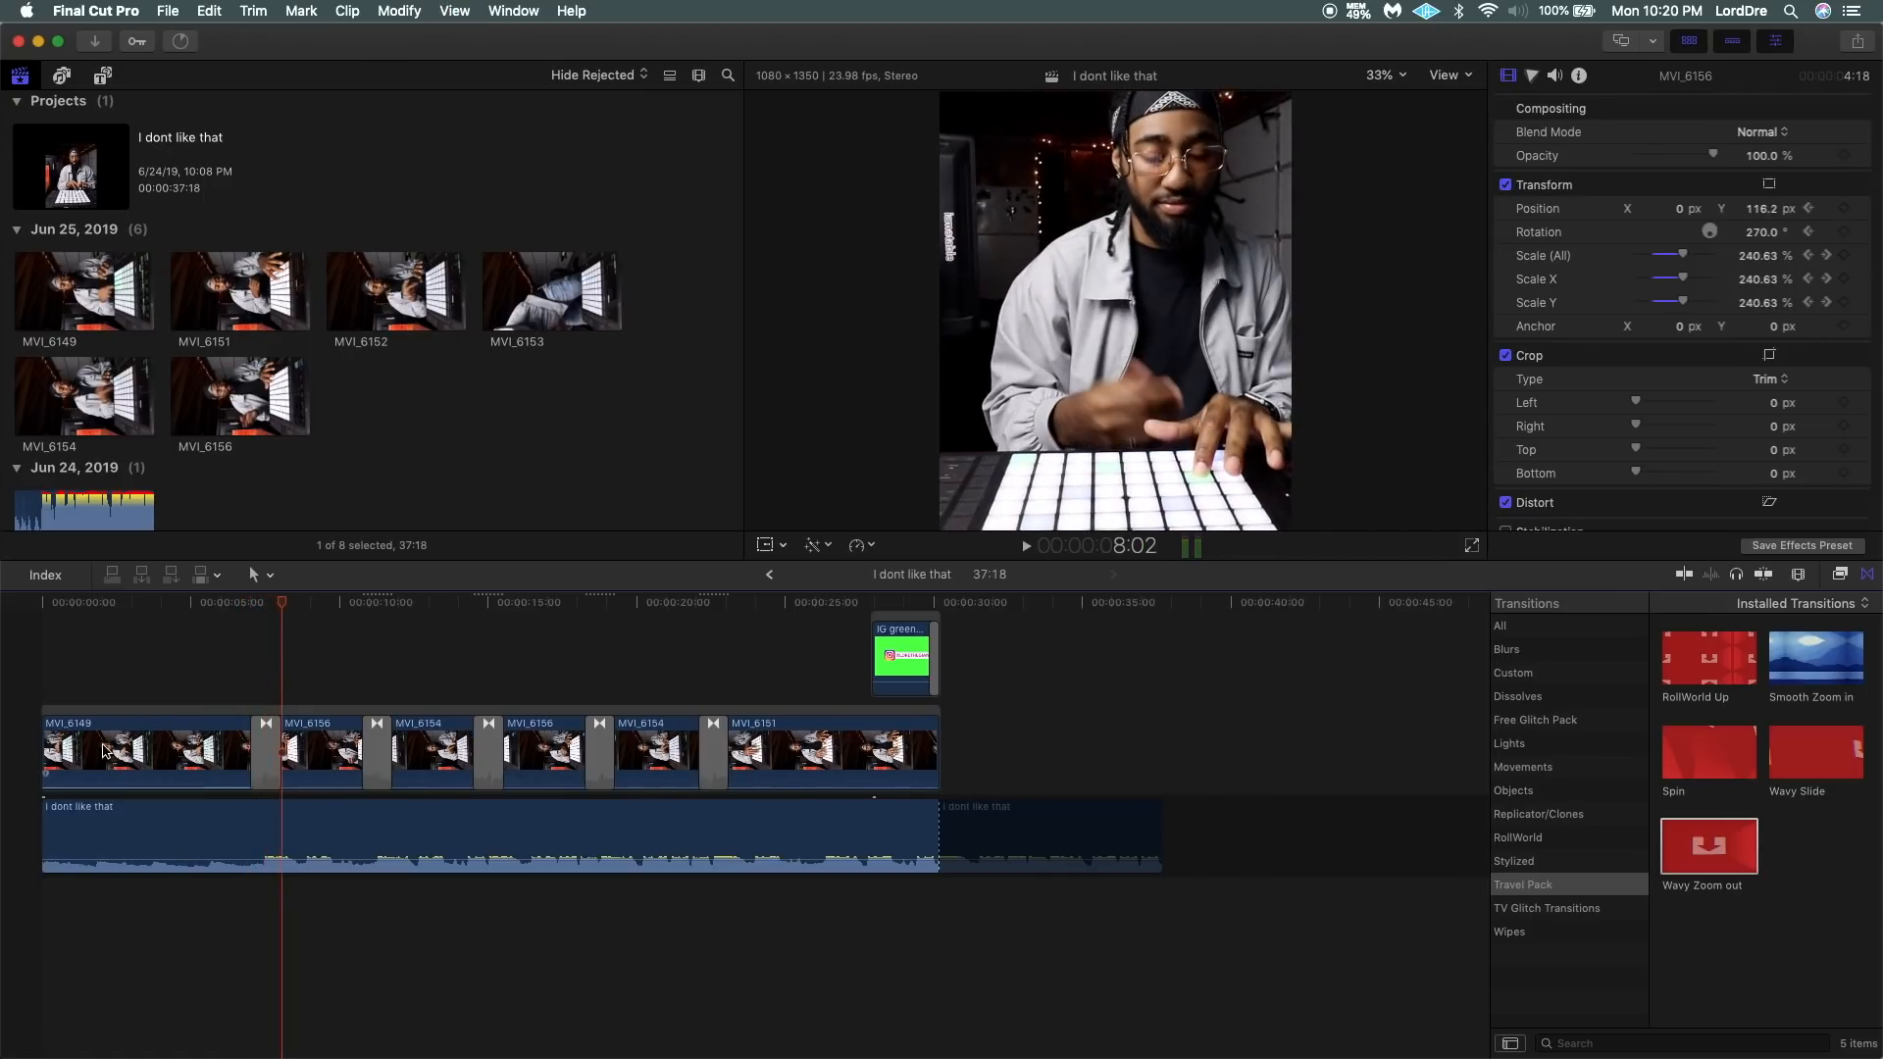
# Paste a connected copy of MVI_6149 at the project start, place it beneath the edited clips, and extend its end to the full 17:17.
pyautogui.click(97, 742)
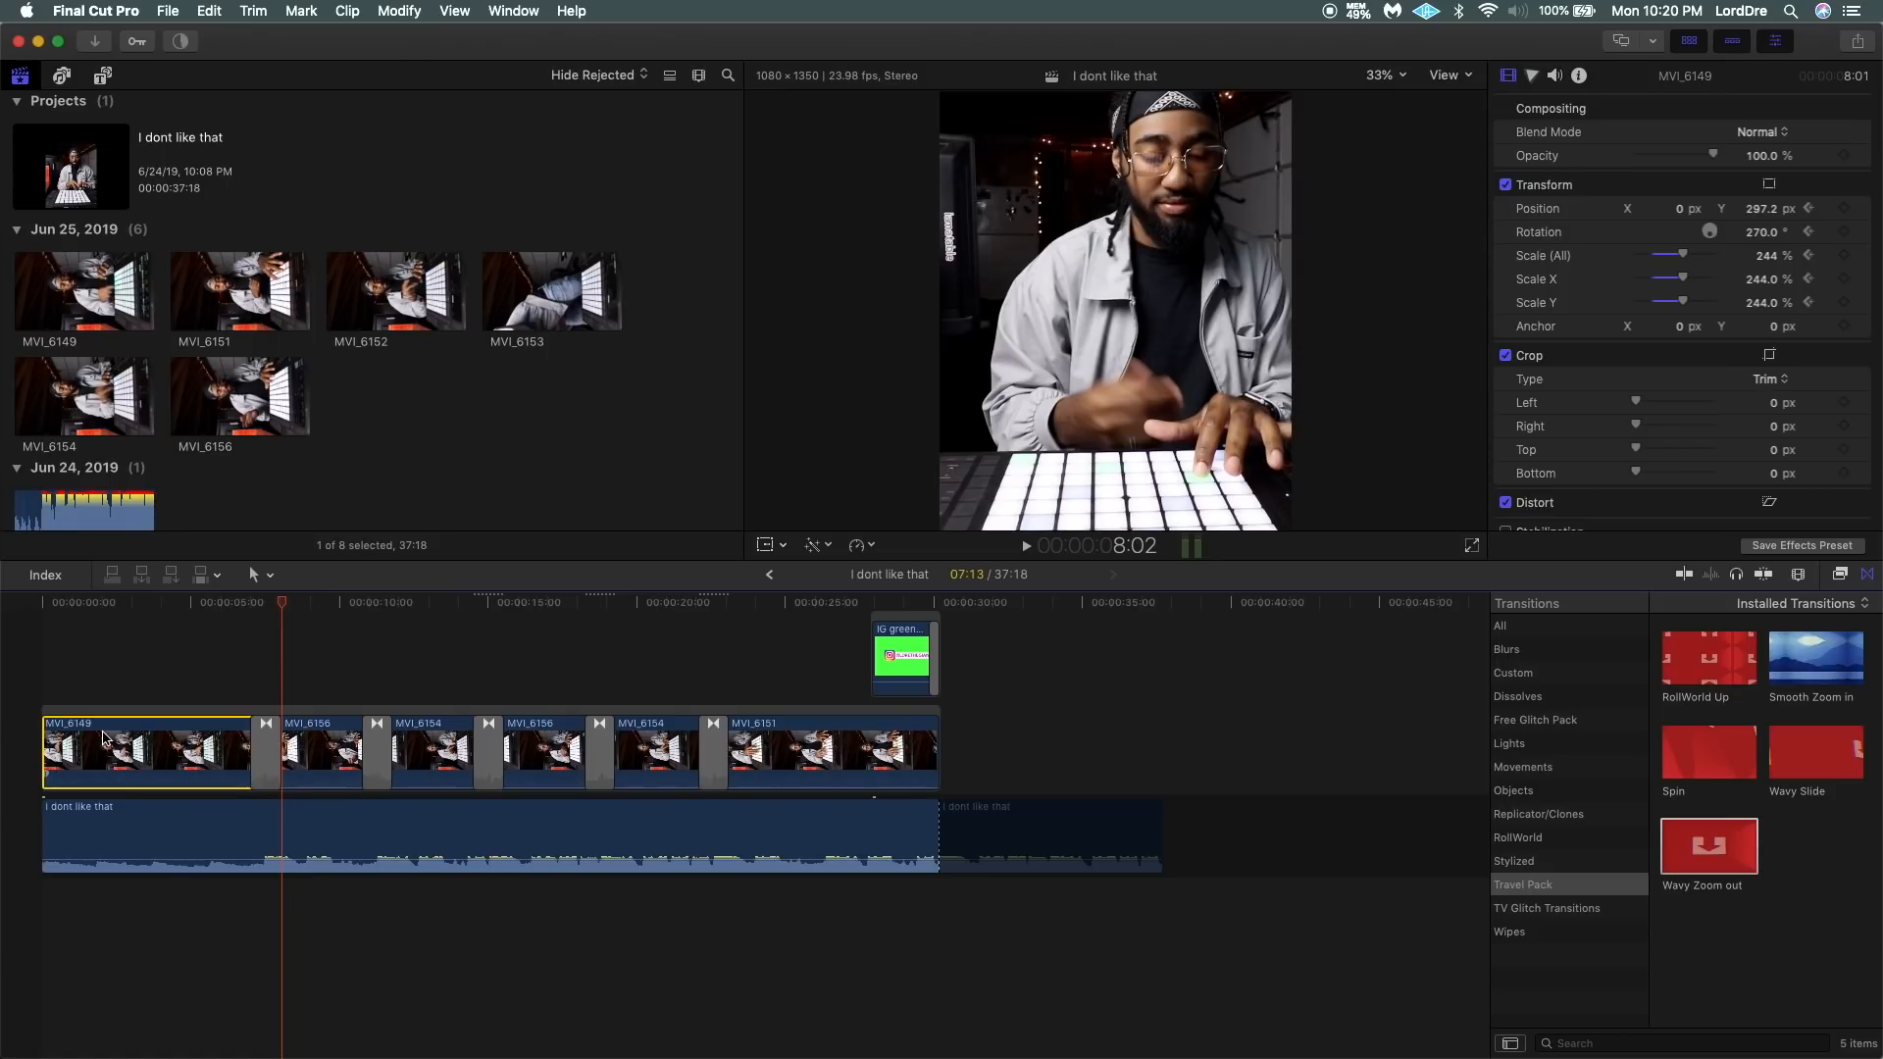
pyautogui.click(42, 680)
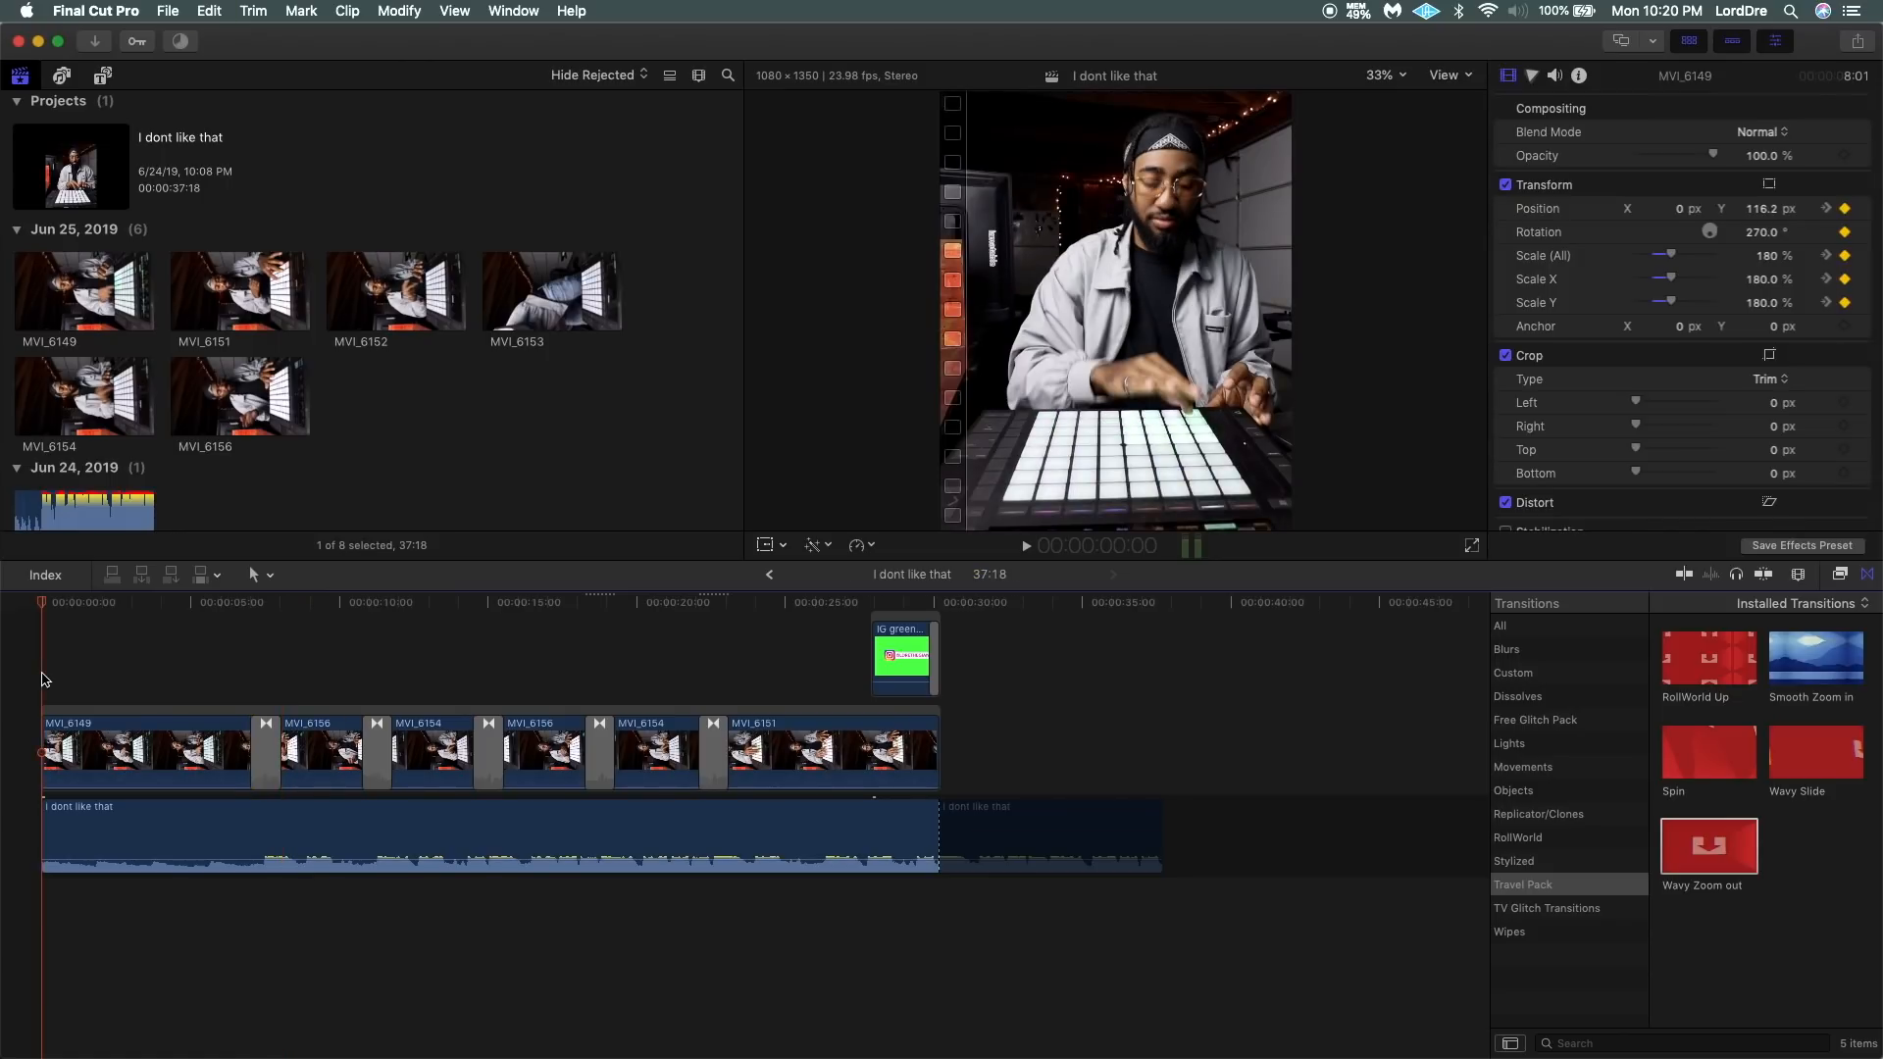
pyautogui.hotkey('alt', 'v')
pyautogui.moveTo(120, 633); pyautogui.dragTo(102, 722)
pyautogui.moveTo(267, 748); pyautogui.dragTo(991, 737)
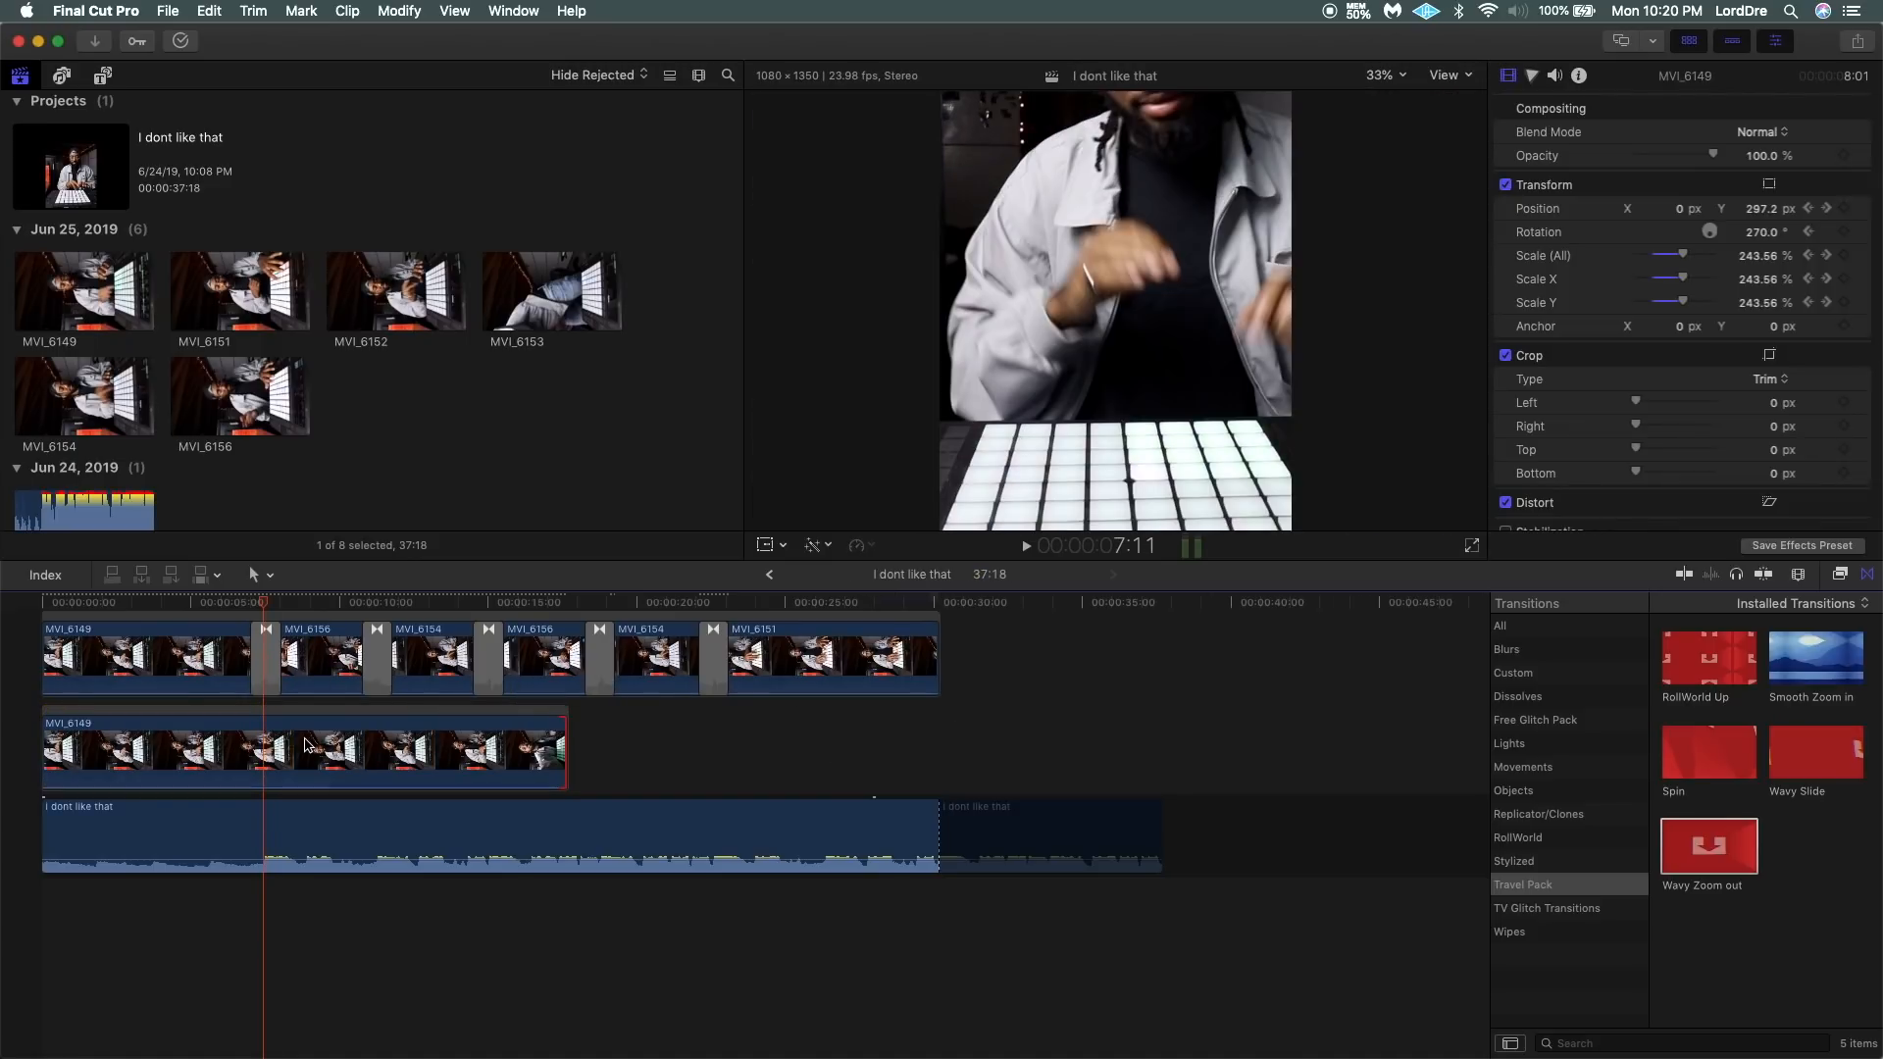
# Paste a second connected copy of the extended MVI_6149, starting where the first copy ends.
pyautogui.moveTo(272, 737); pyautogui.dragTo(116, 743)
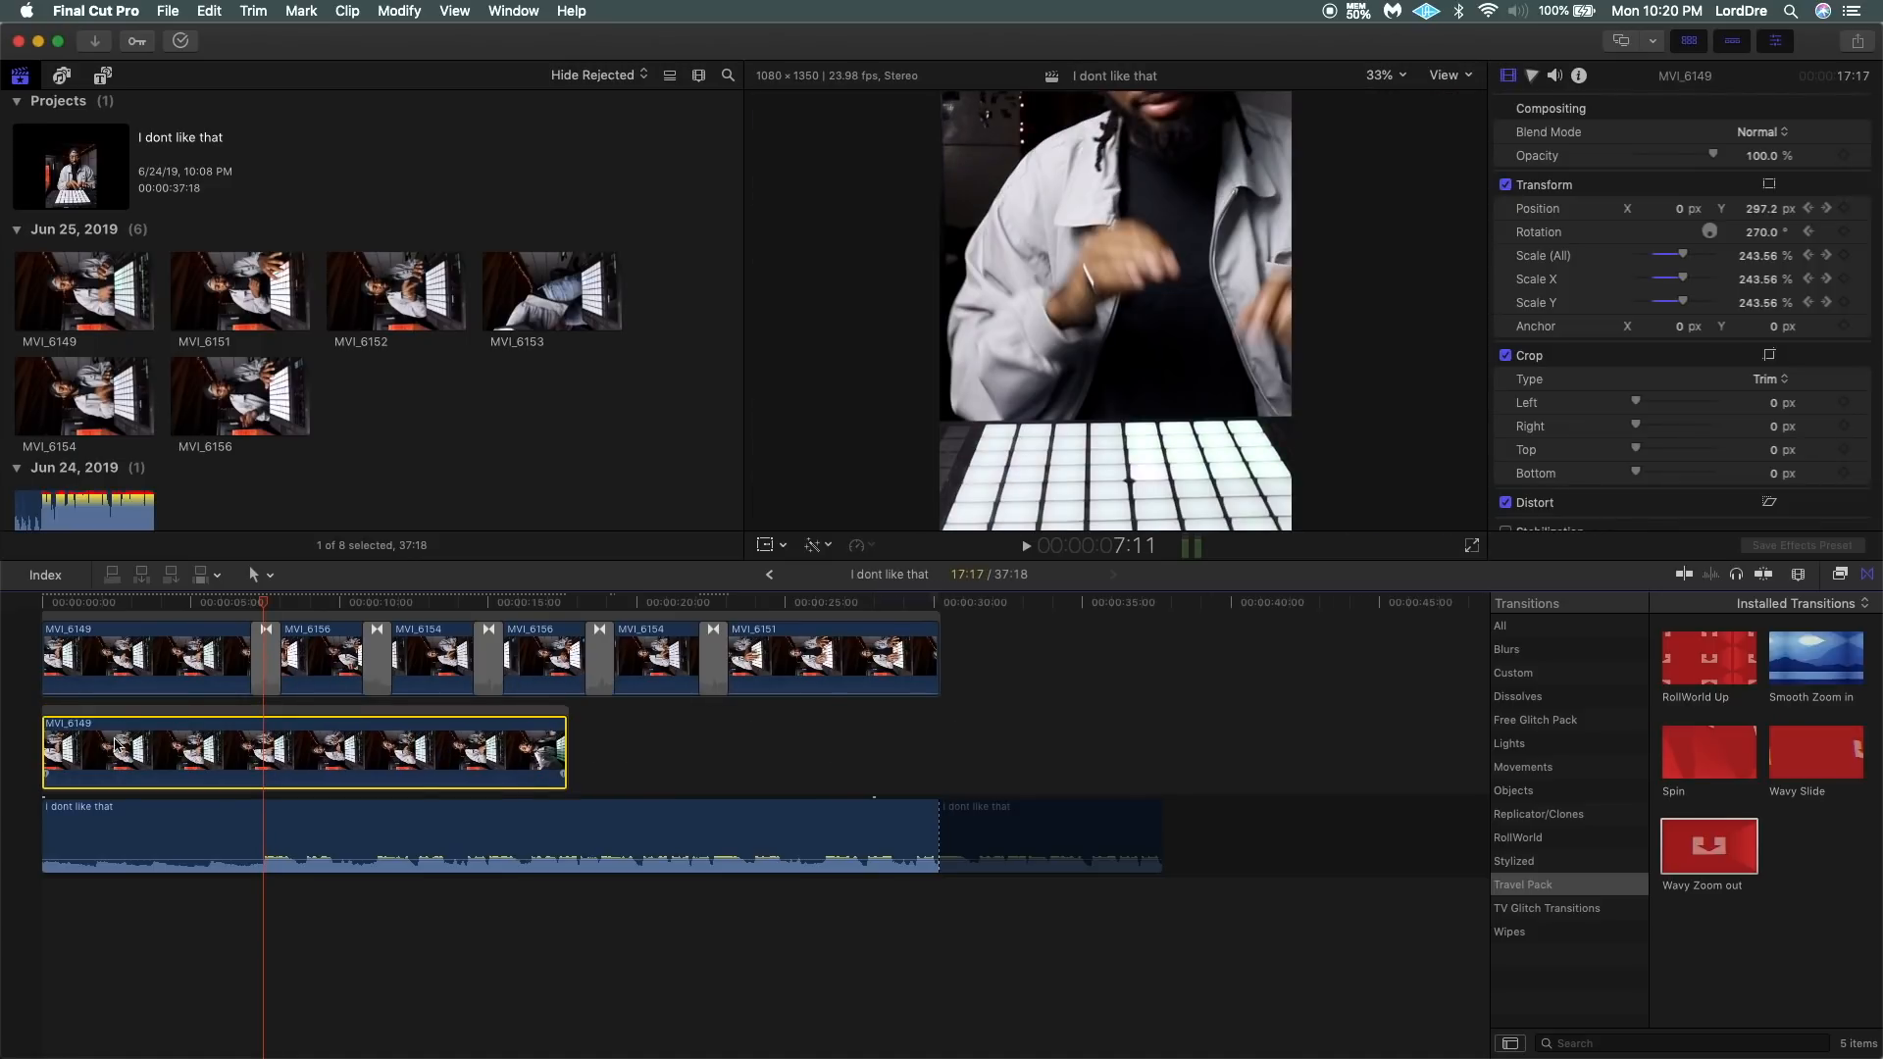
pyautogui.click(566, 745)
pyautogui.click(586, 757)
pyautogui.hotkey('alt', 'v')
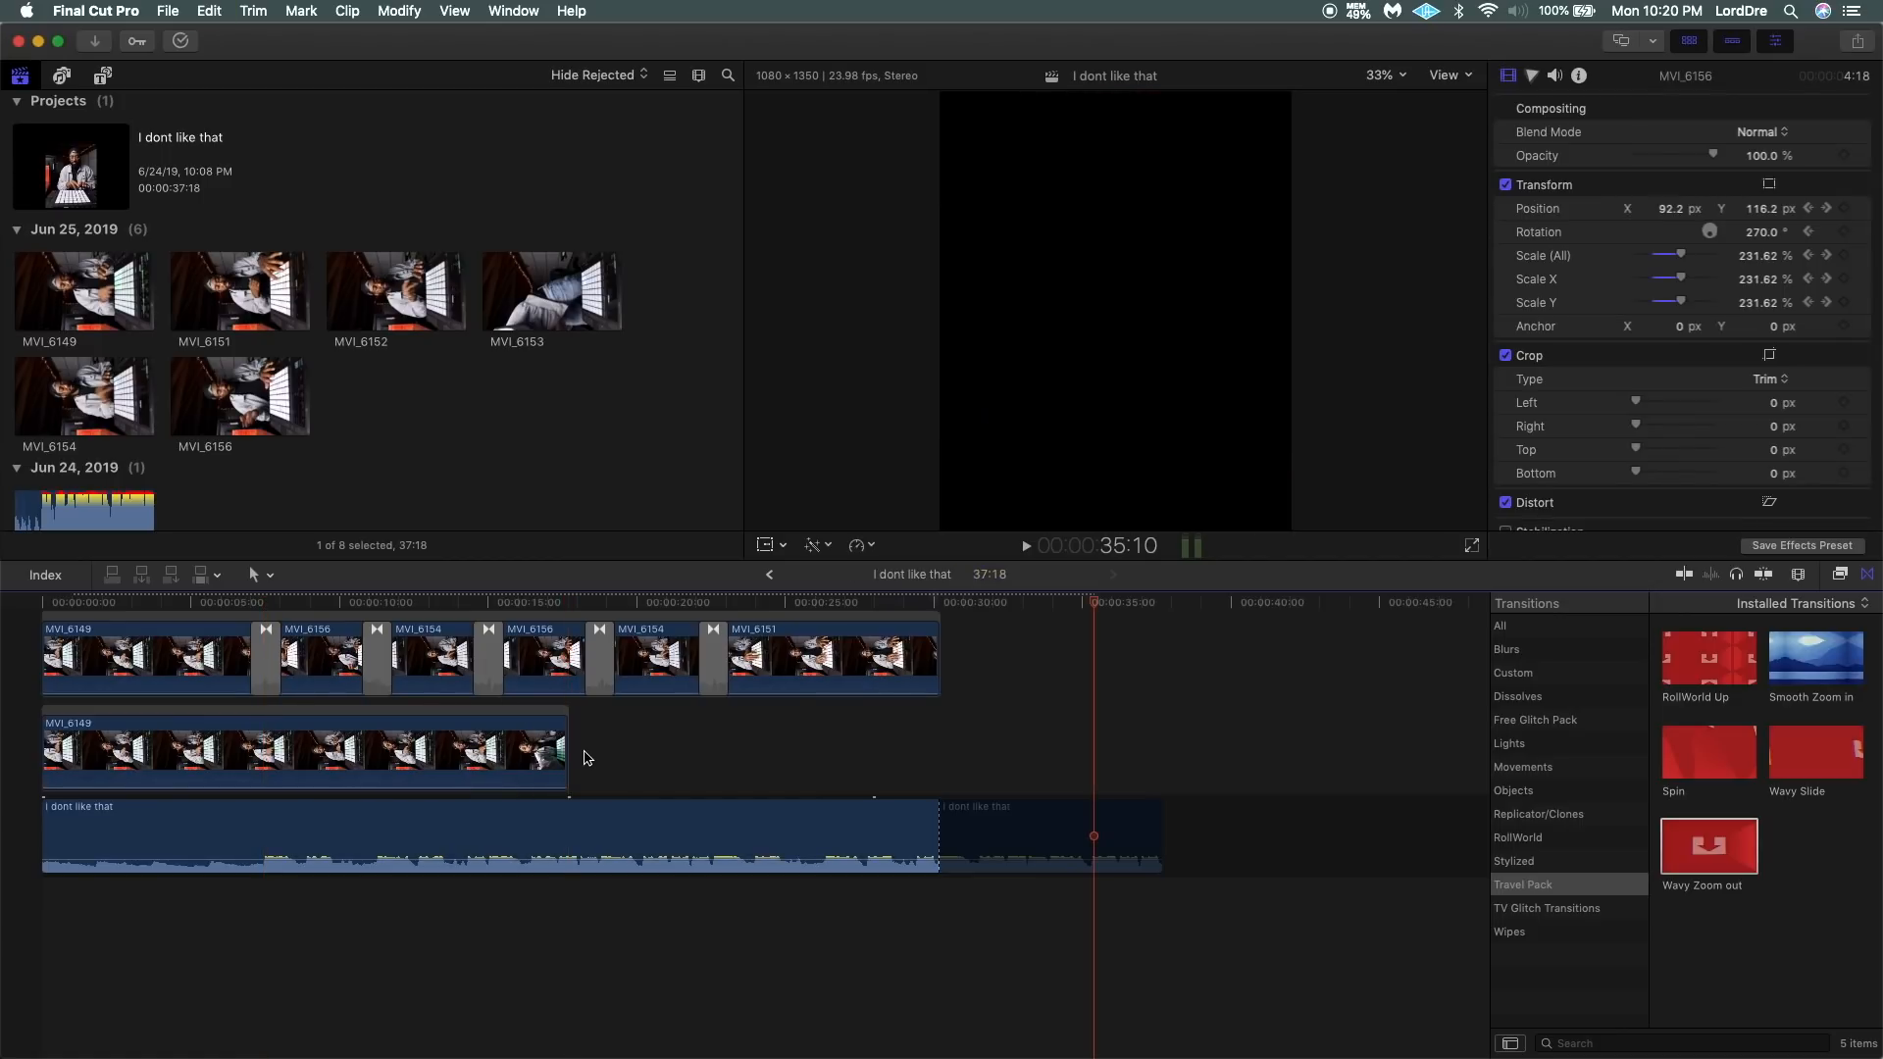
pyautogui.scroll(5, 635, 773)
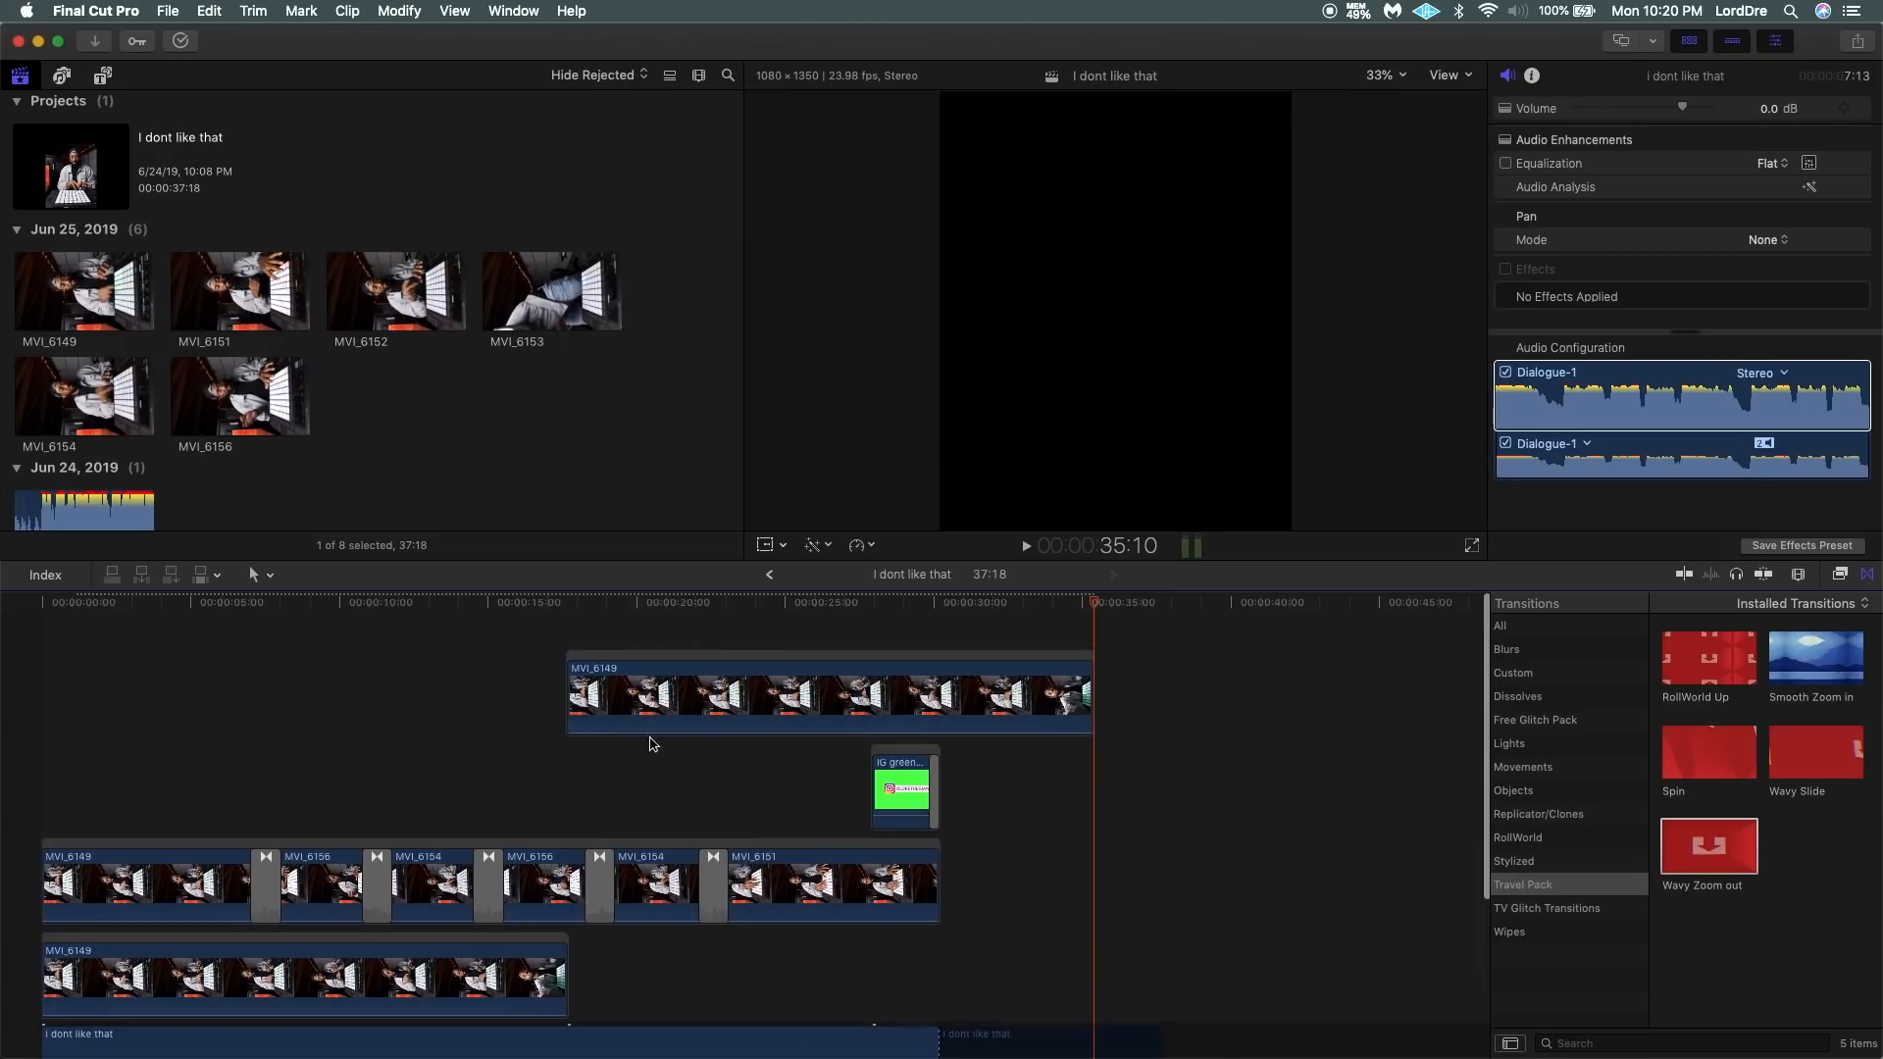
# Move the second MVI_6149 copy down beside the first copy beneath the edited clips, and cut away its excess past the end of MVI_6151.
pyautogui.click(655, 674)
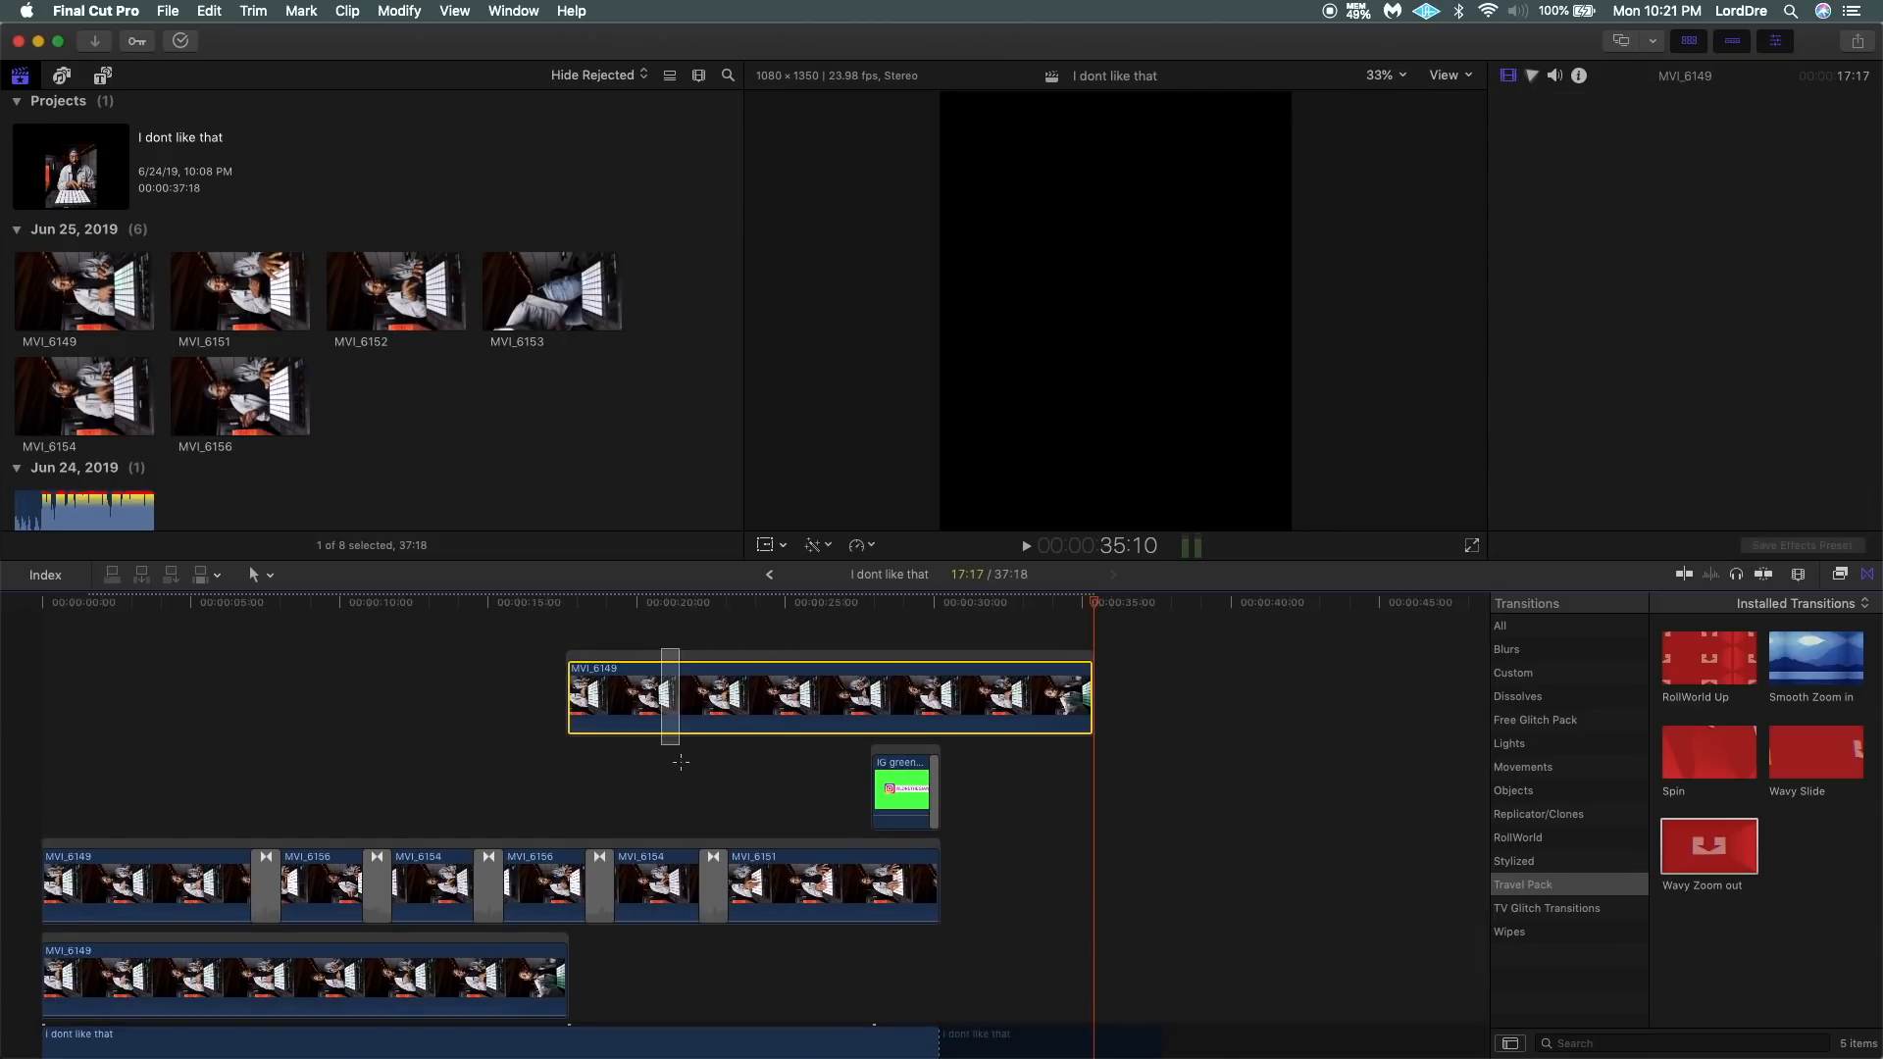
pyautogui.moveTo(691, 662); pyautogui.dragTo(695, 952)
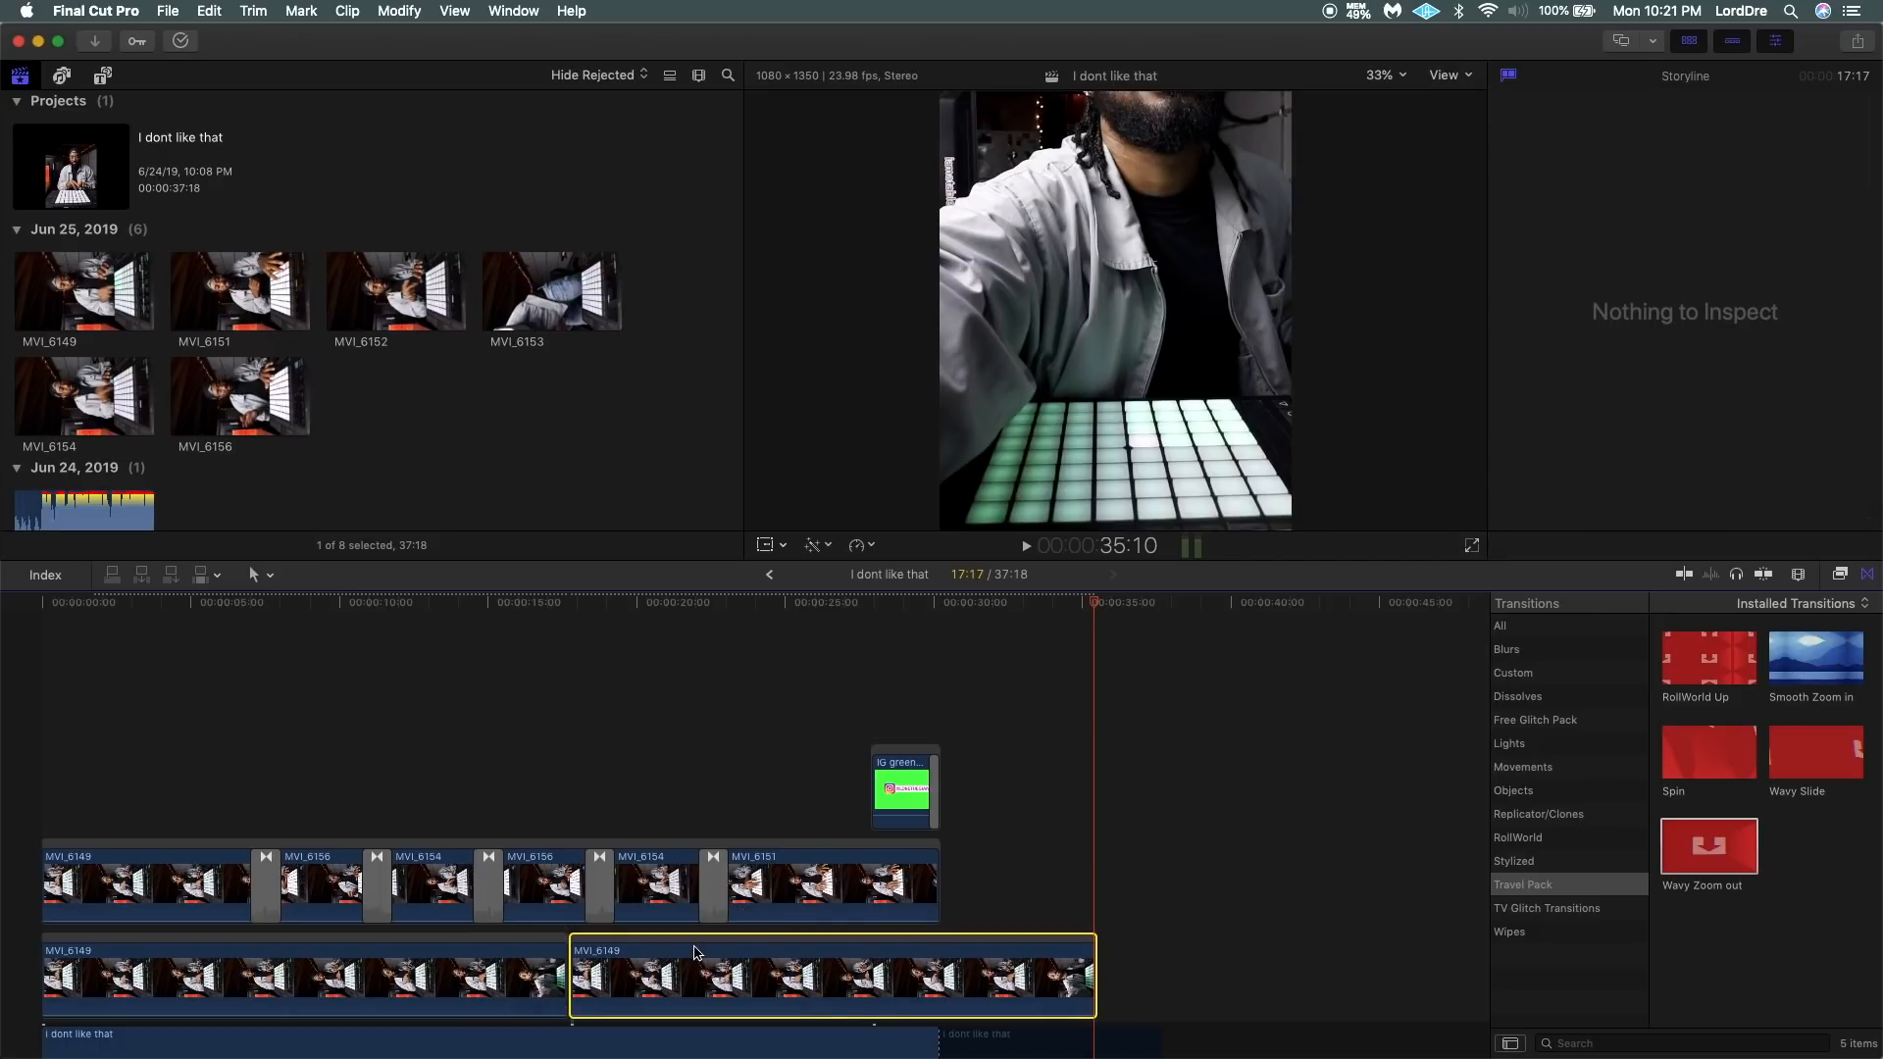
pyautogui.click(940, 973)
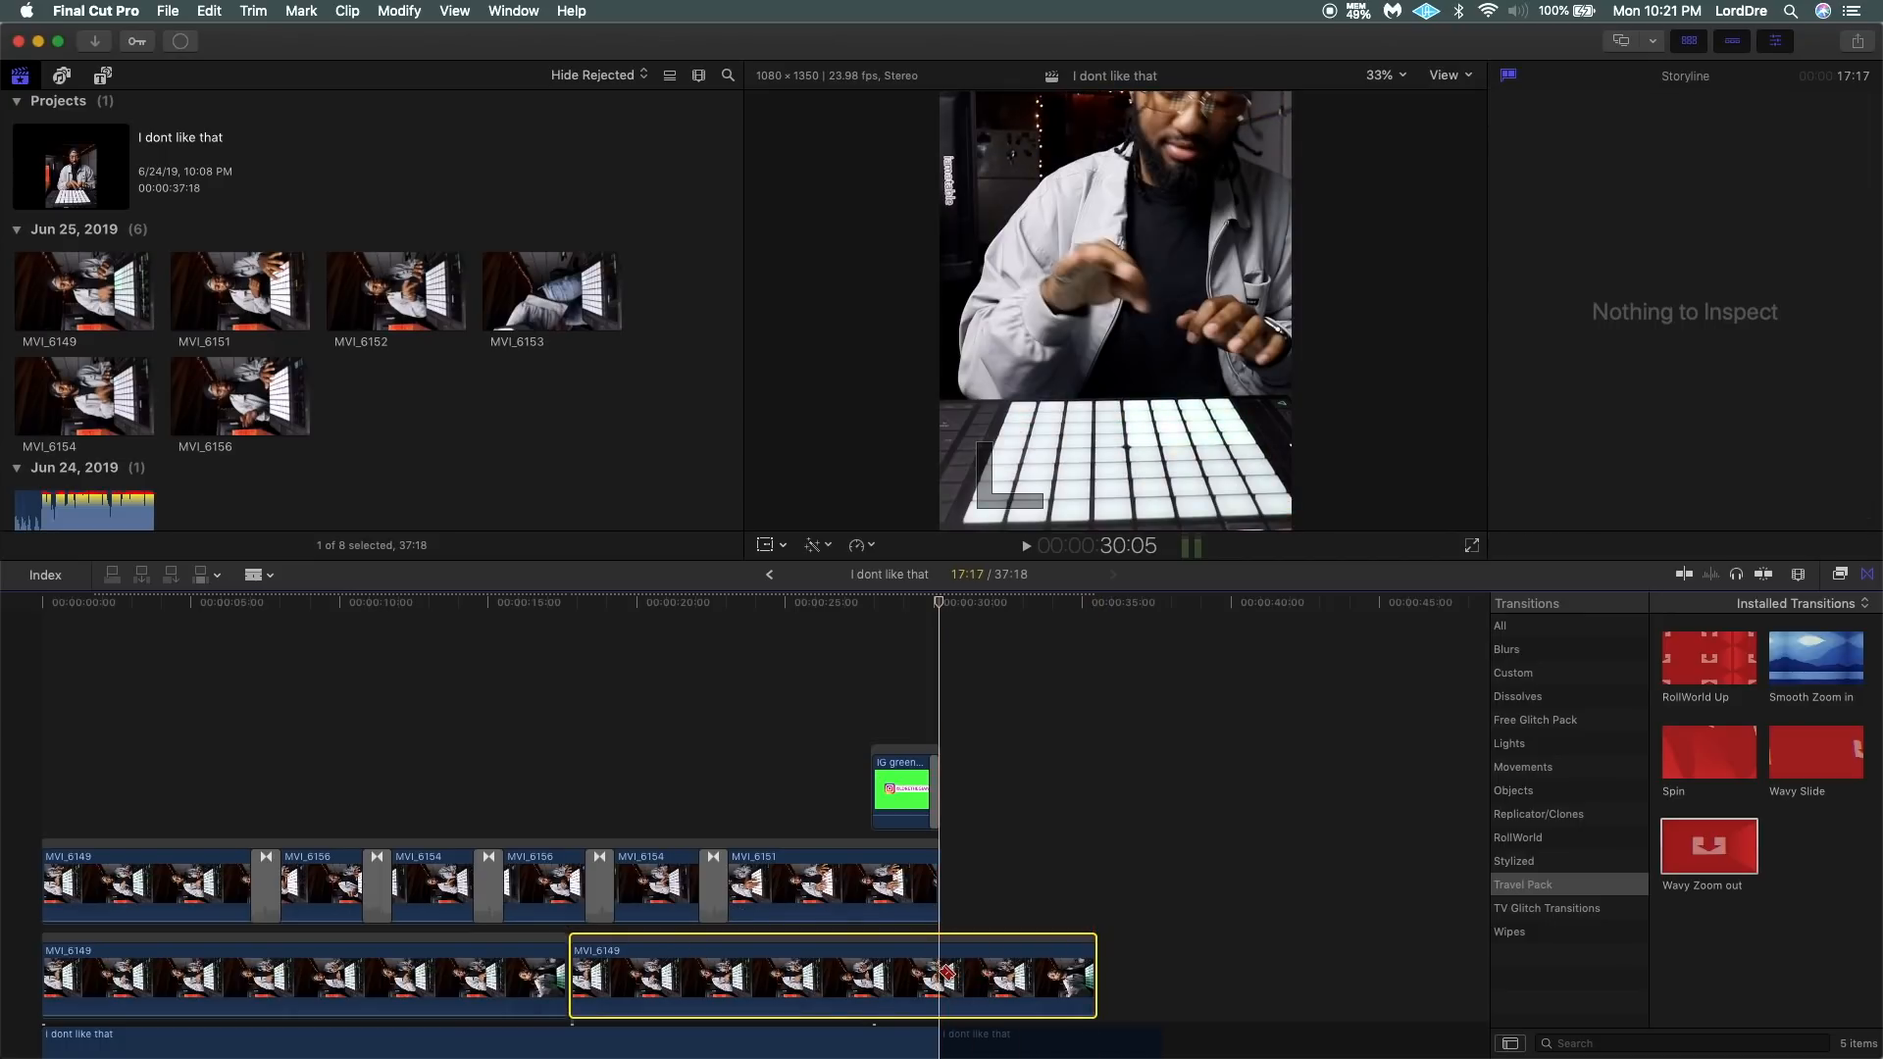
pyautogui.click(1012, 959)
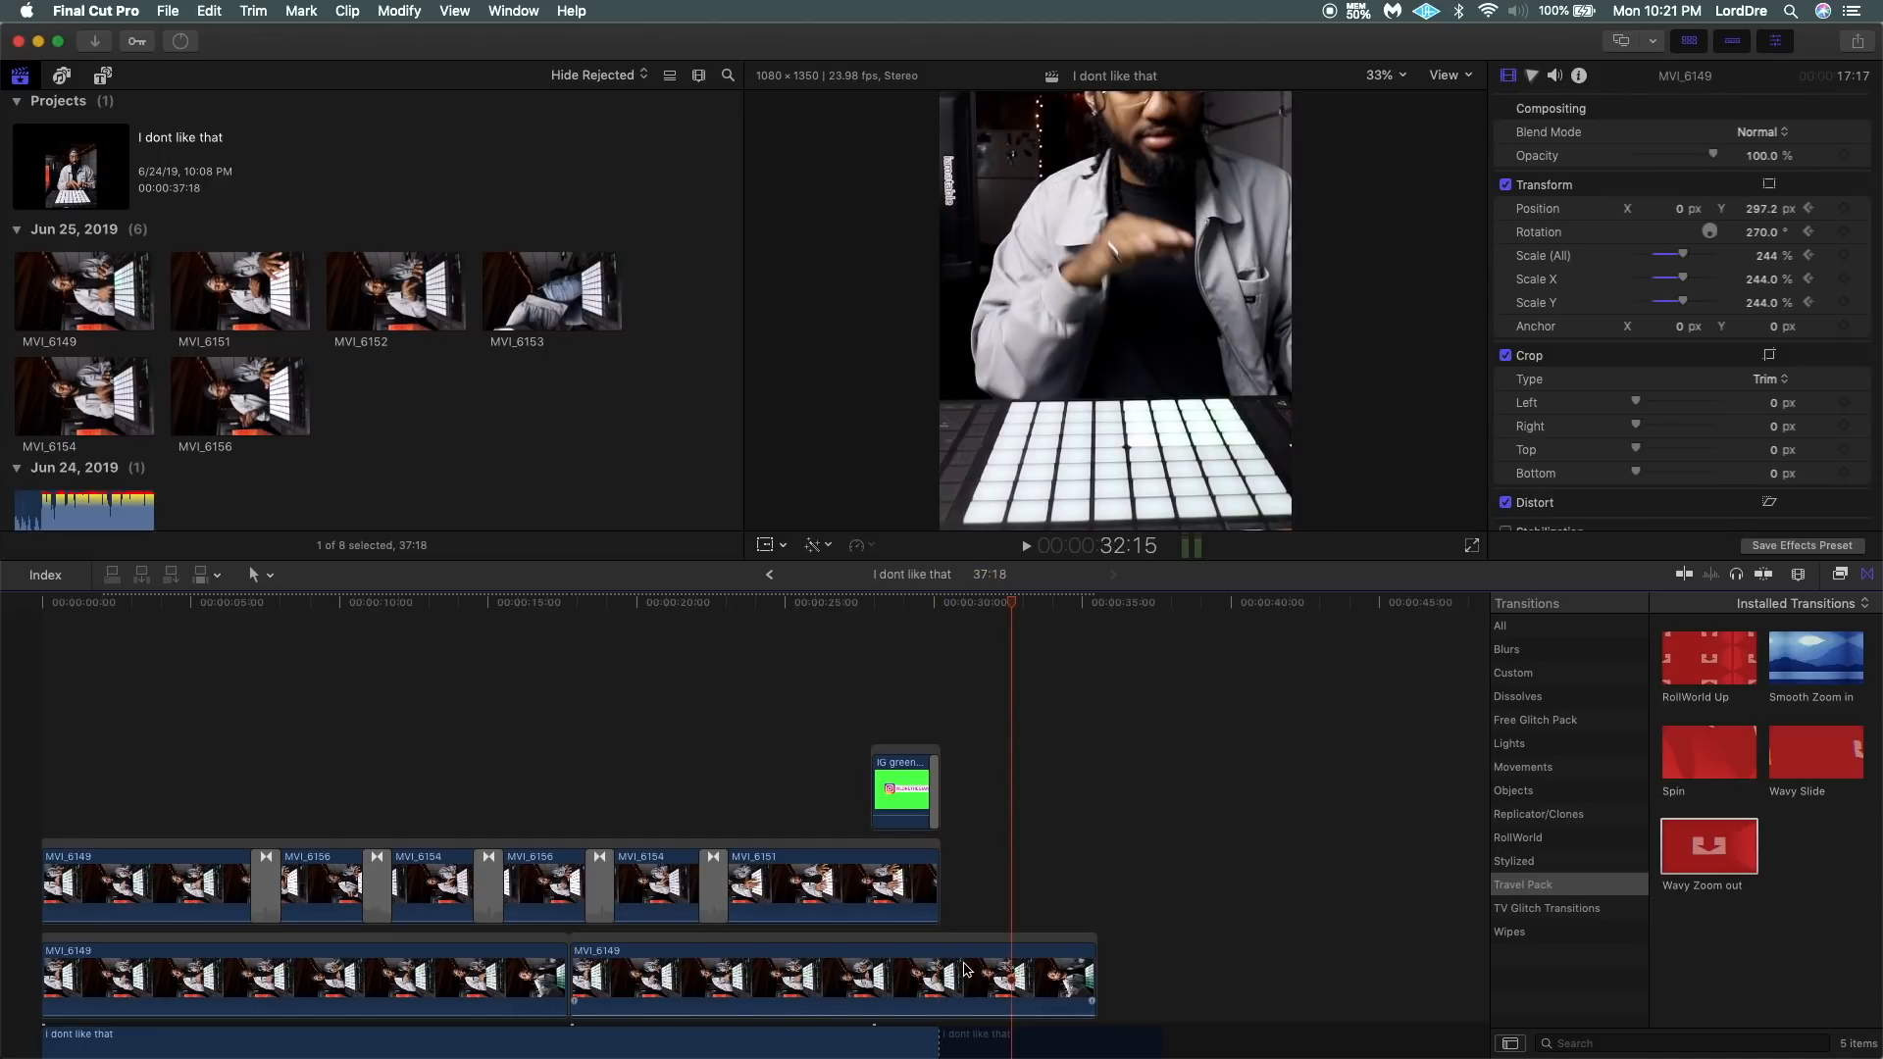
pyautogui.press('b')
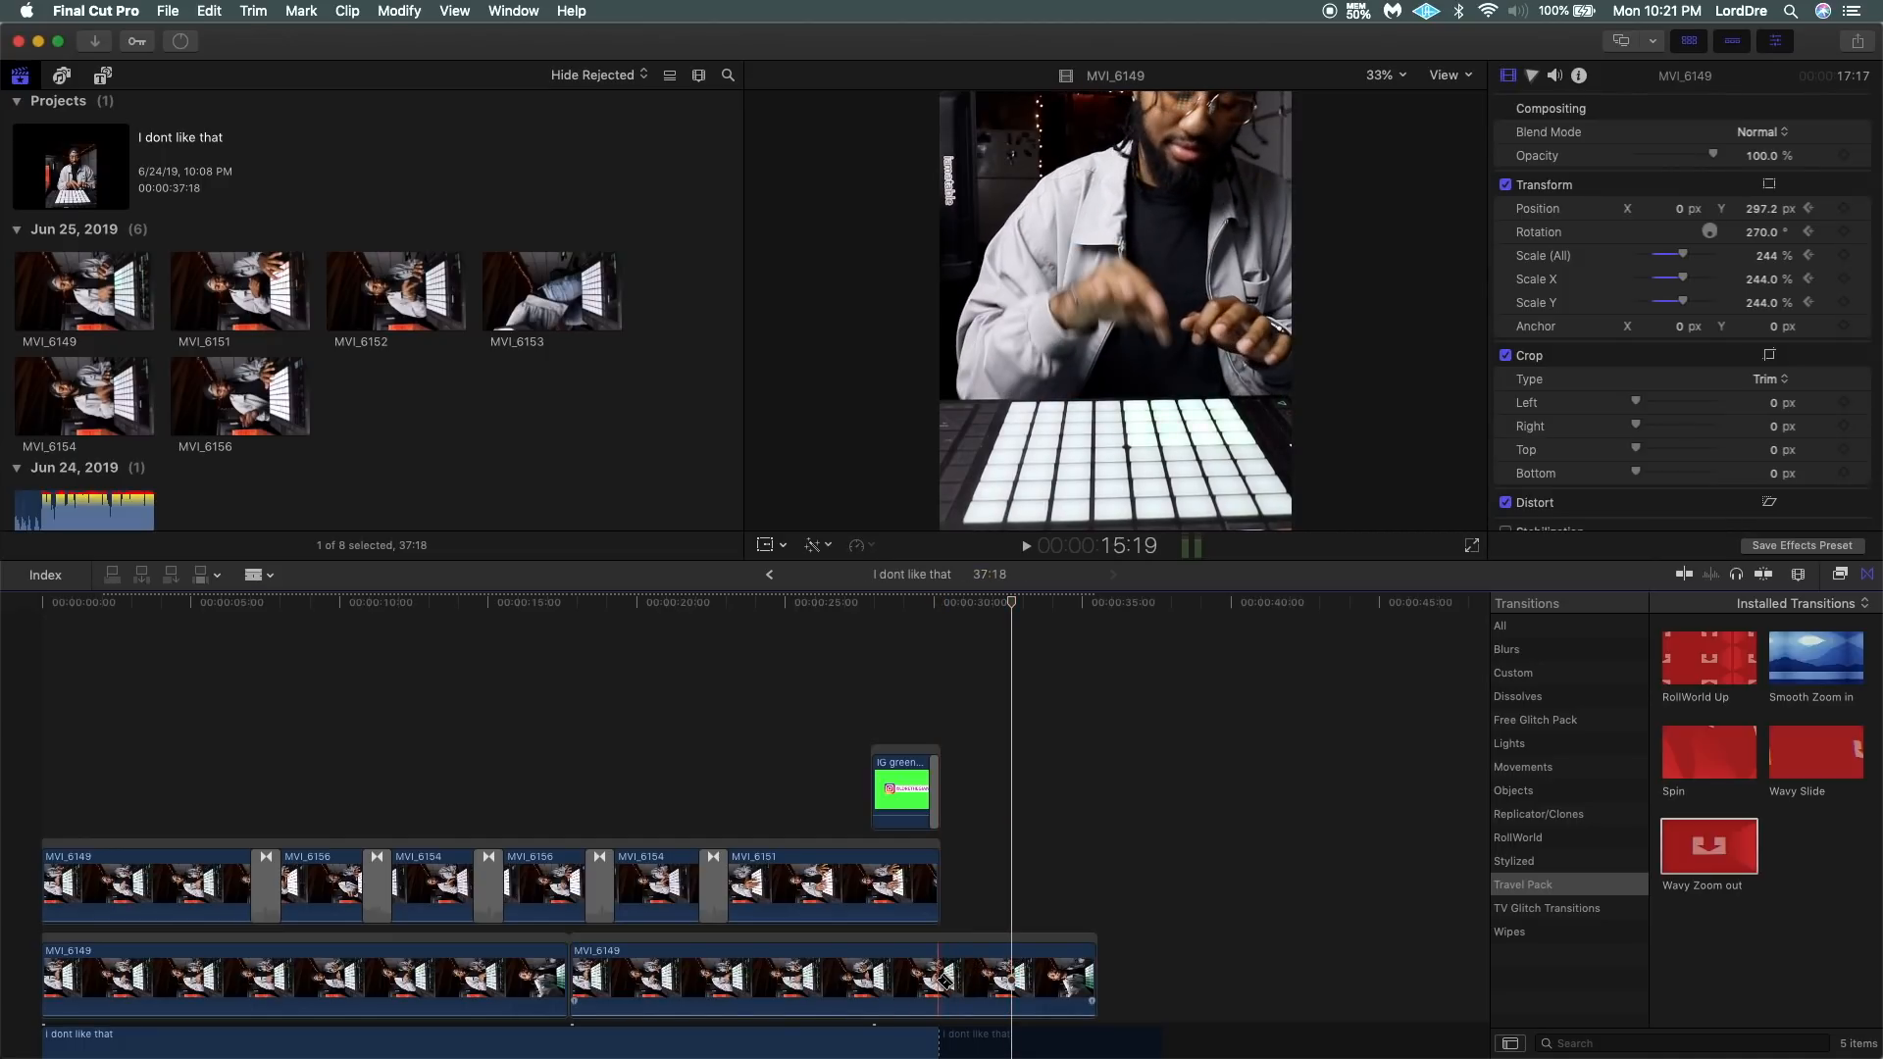
pyautogui.click(939, 976)
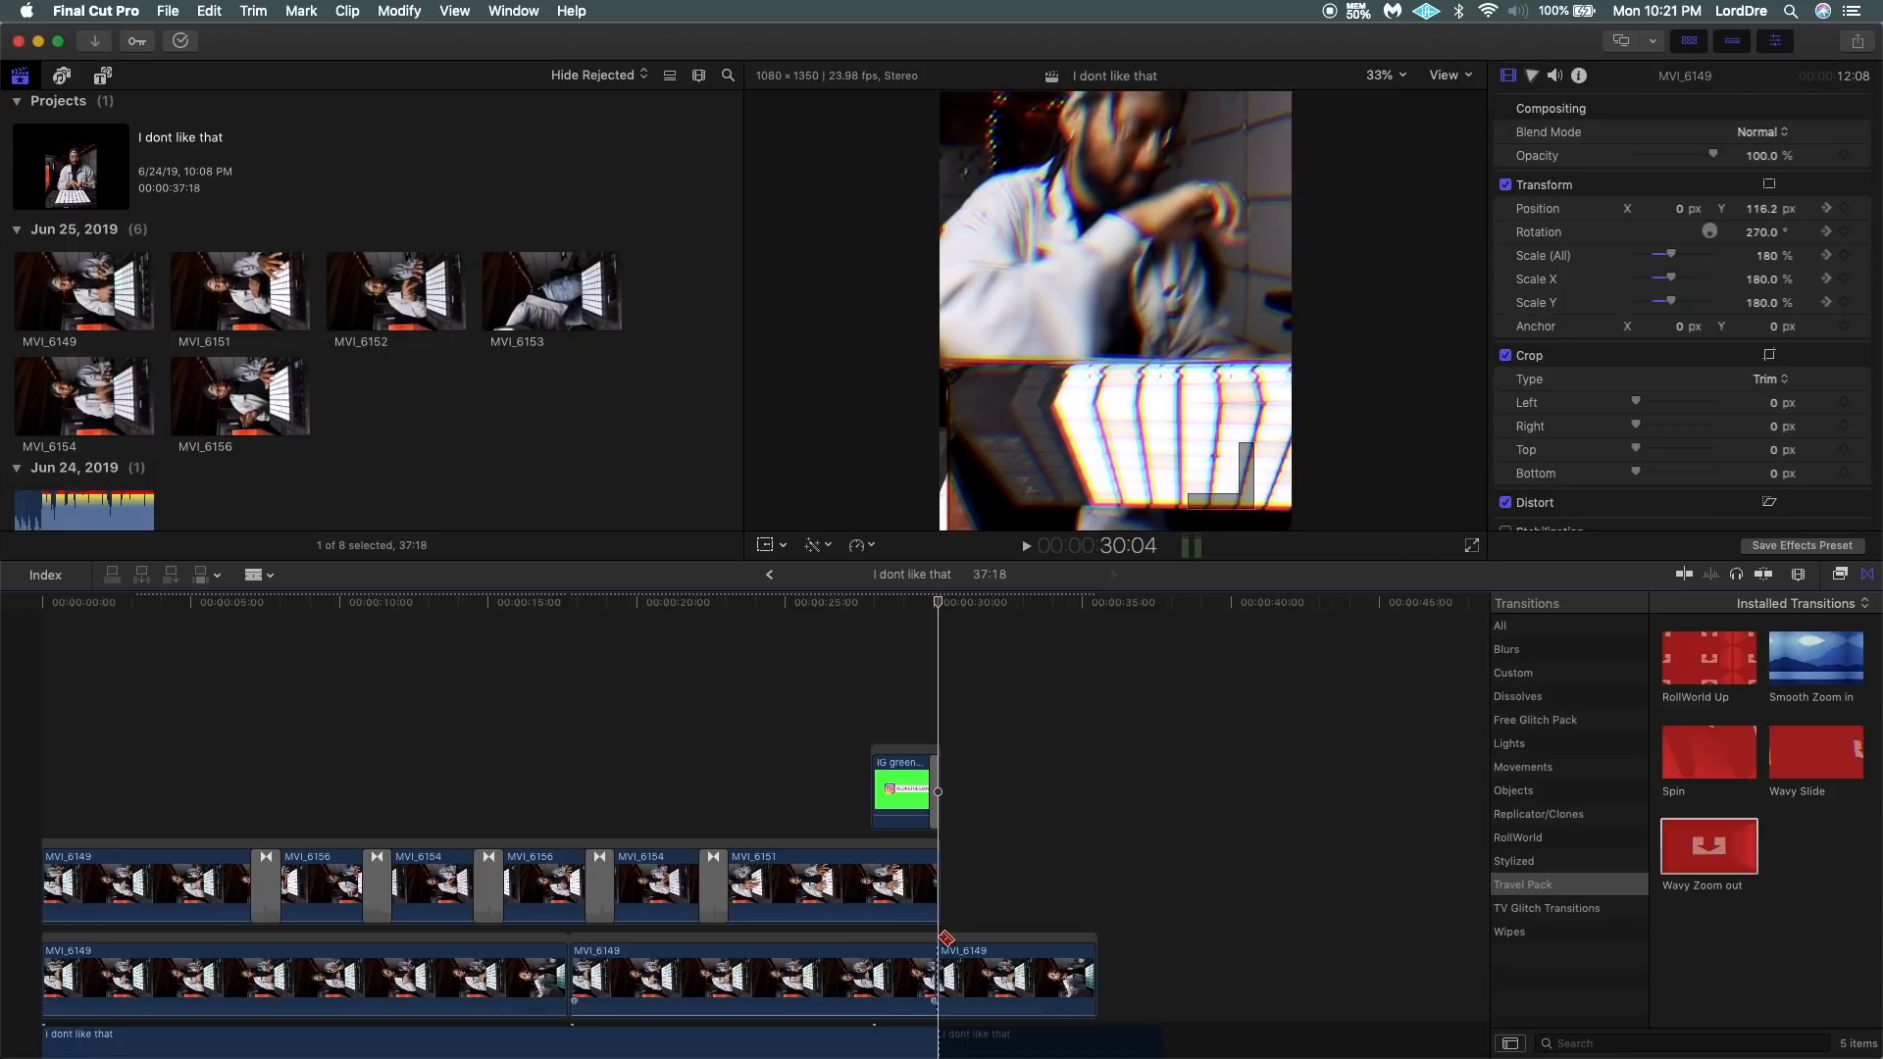
pyautogui.press('a')
pyautogui.click(994, 961)
pyautogui.press('BackSpace')
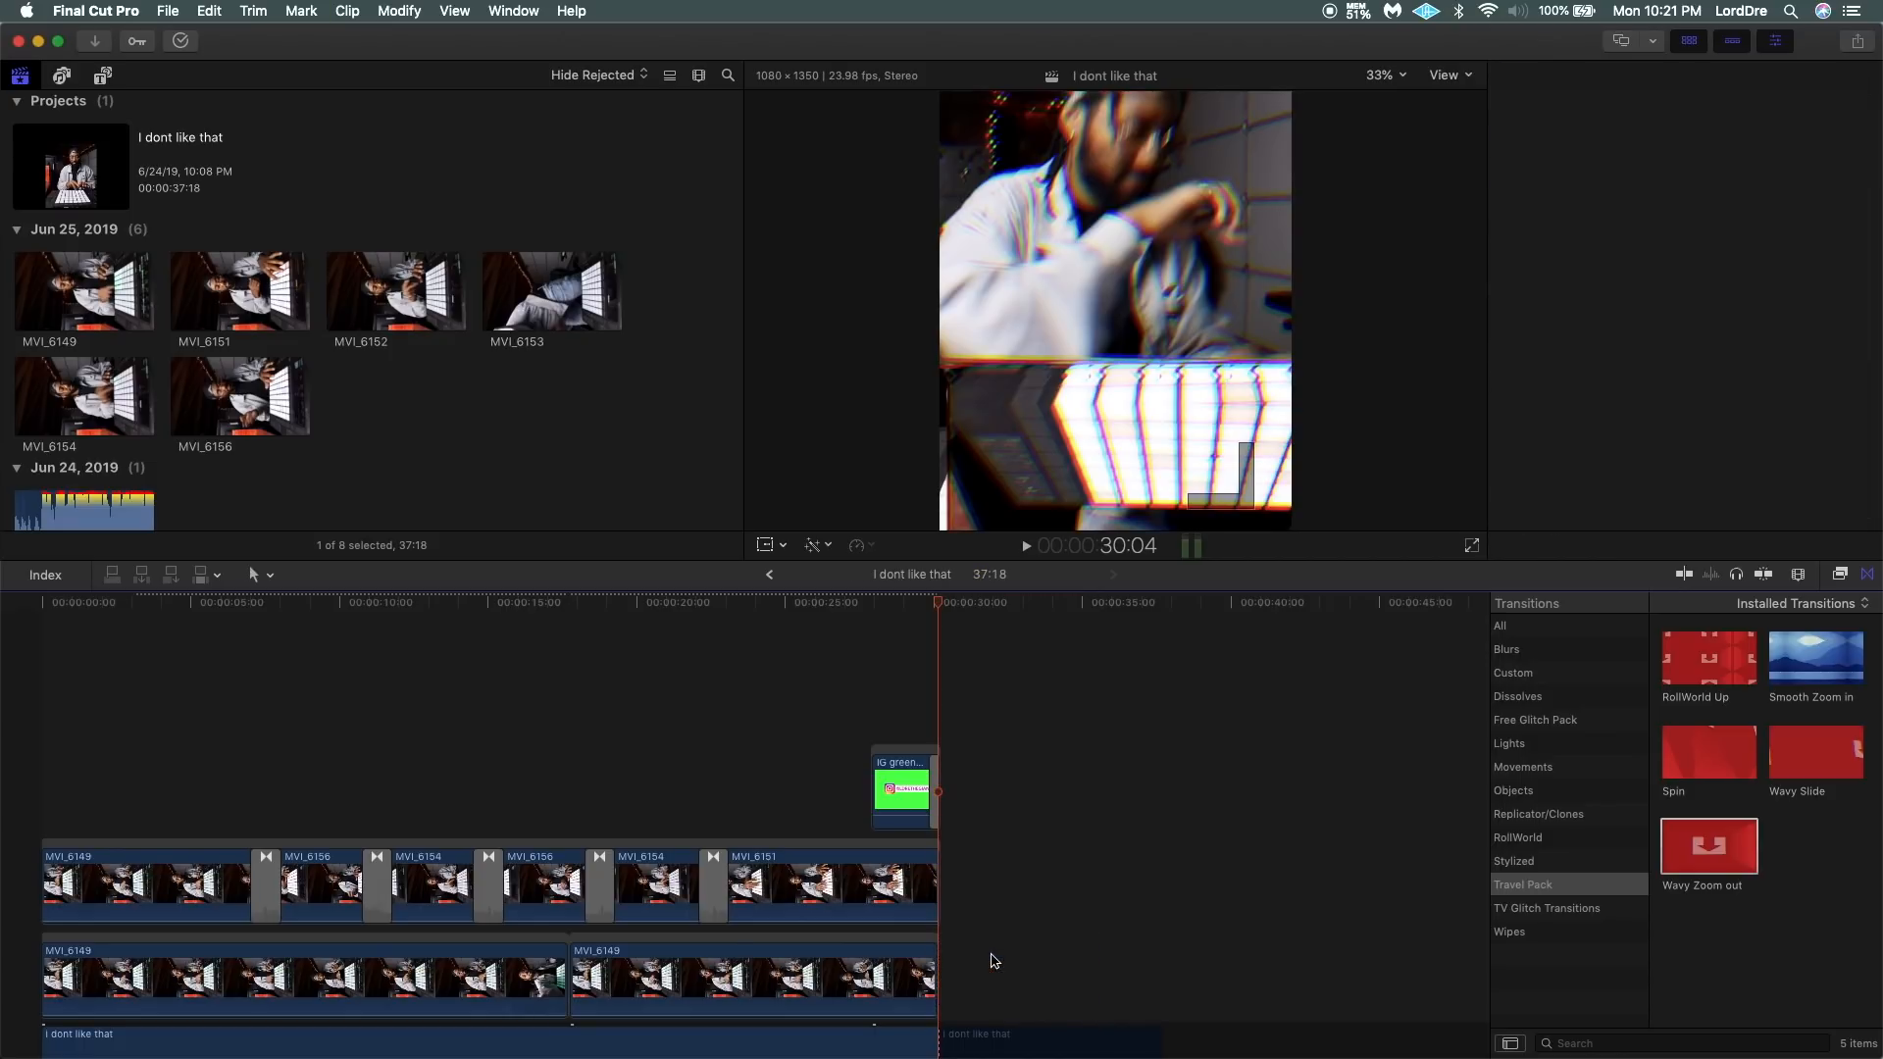
# Combine the two adjoining MVI_6149 background copies into a single compound clip.
pyautogui.moveTo(1012, 949); pyautogui.dragTo(330, 975)
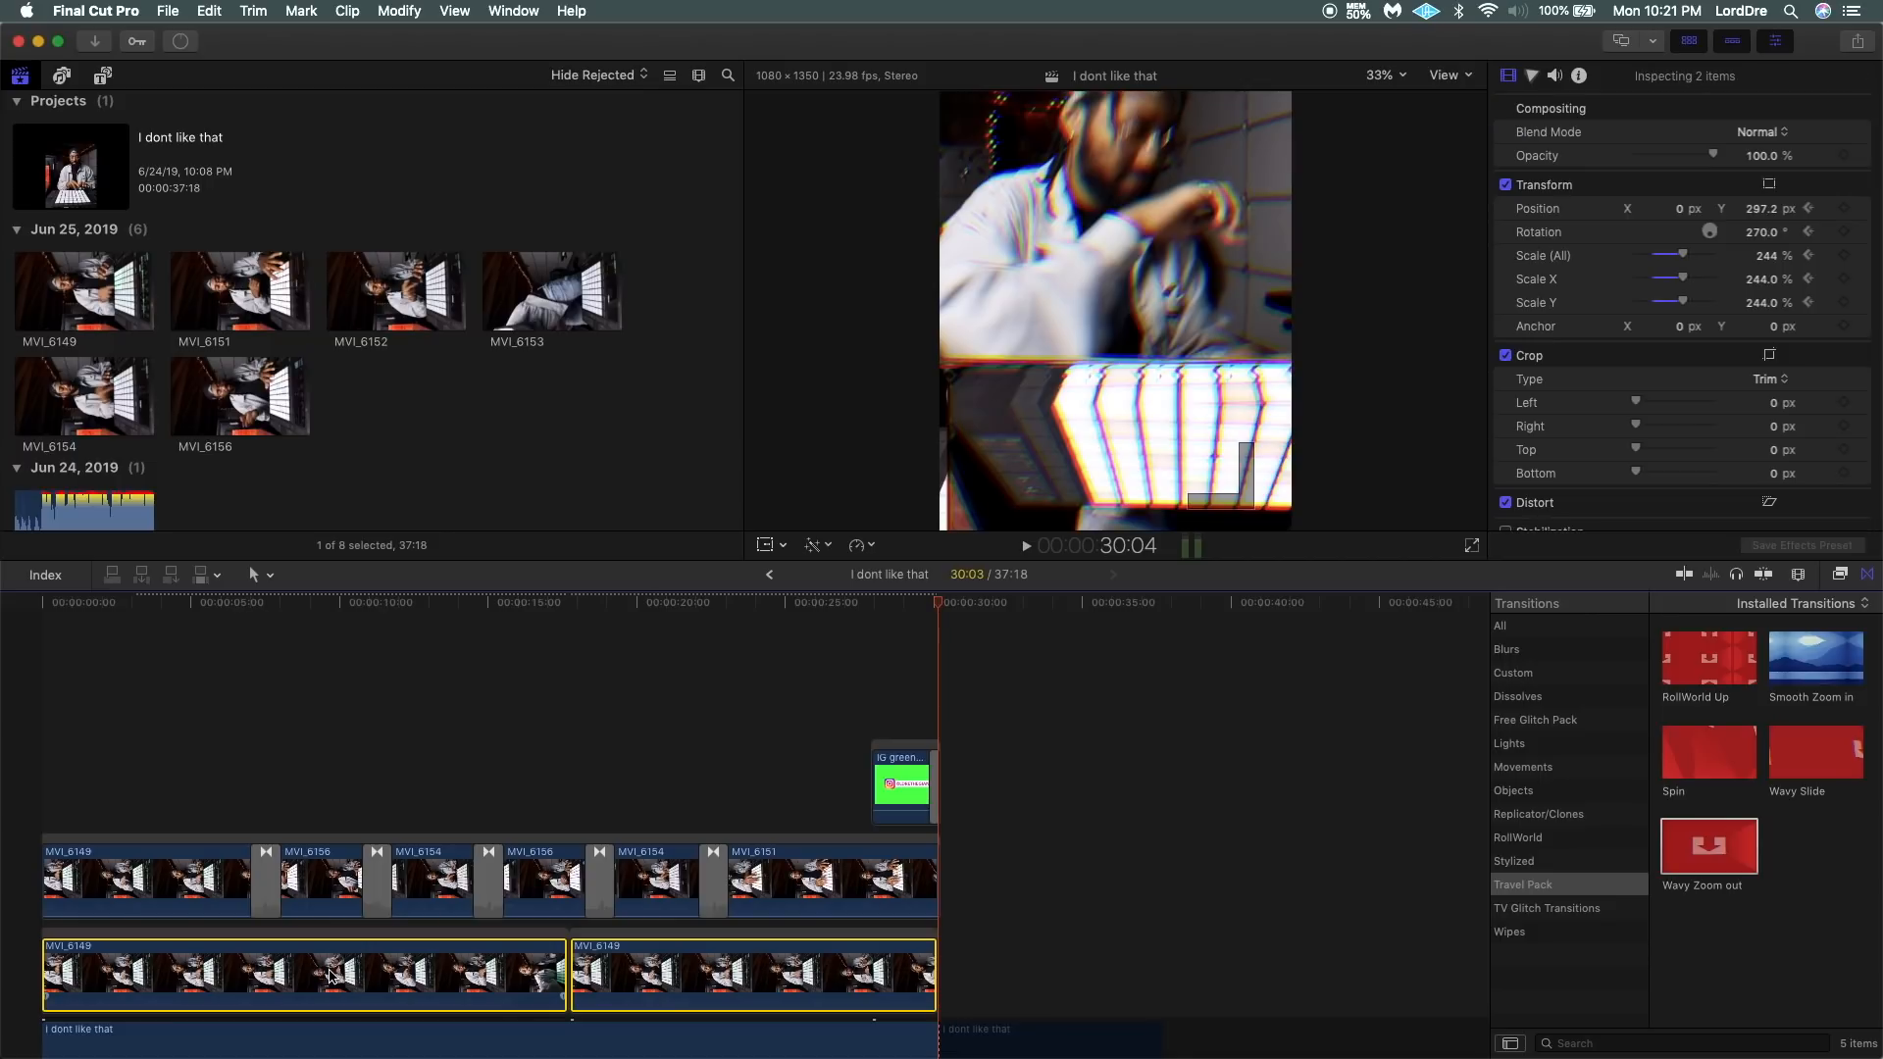
pyautogui.hotkey('alt', 'g')
pyautogui.press('Return')
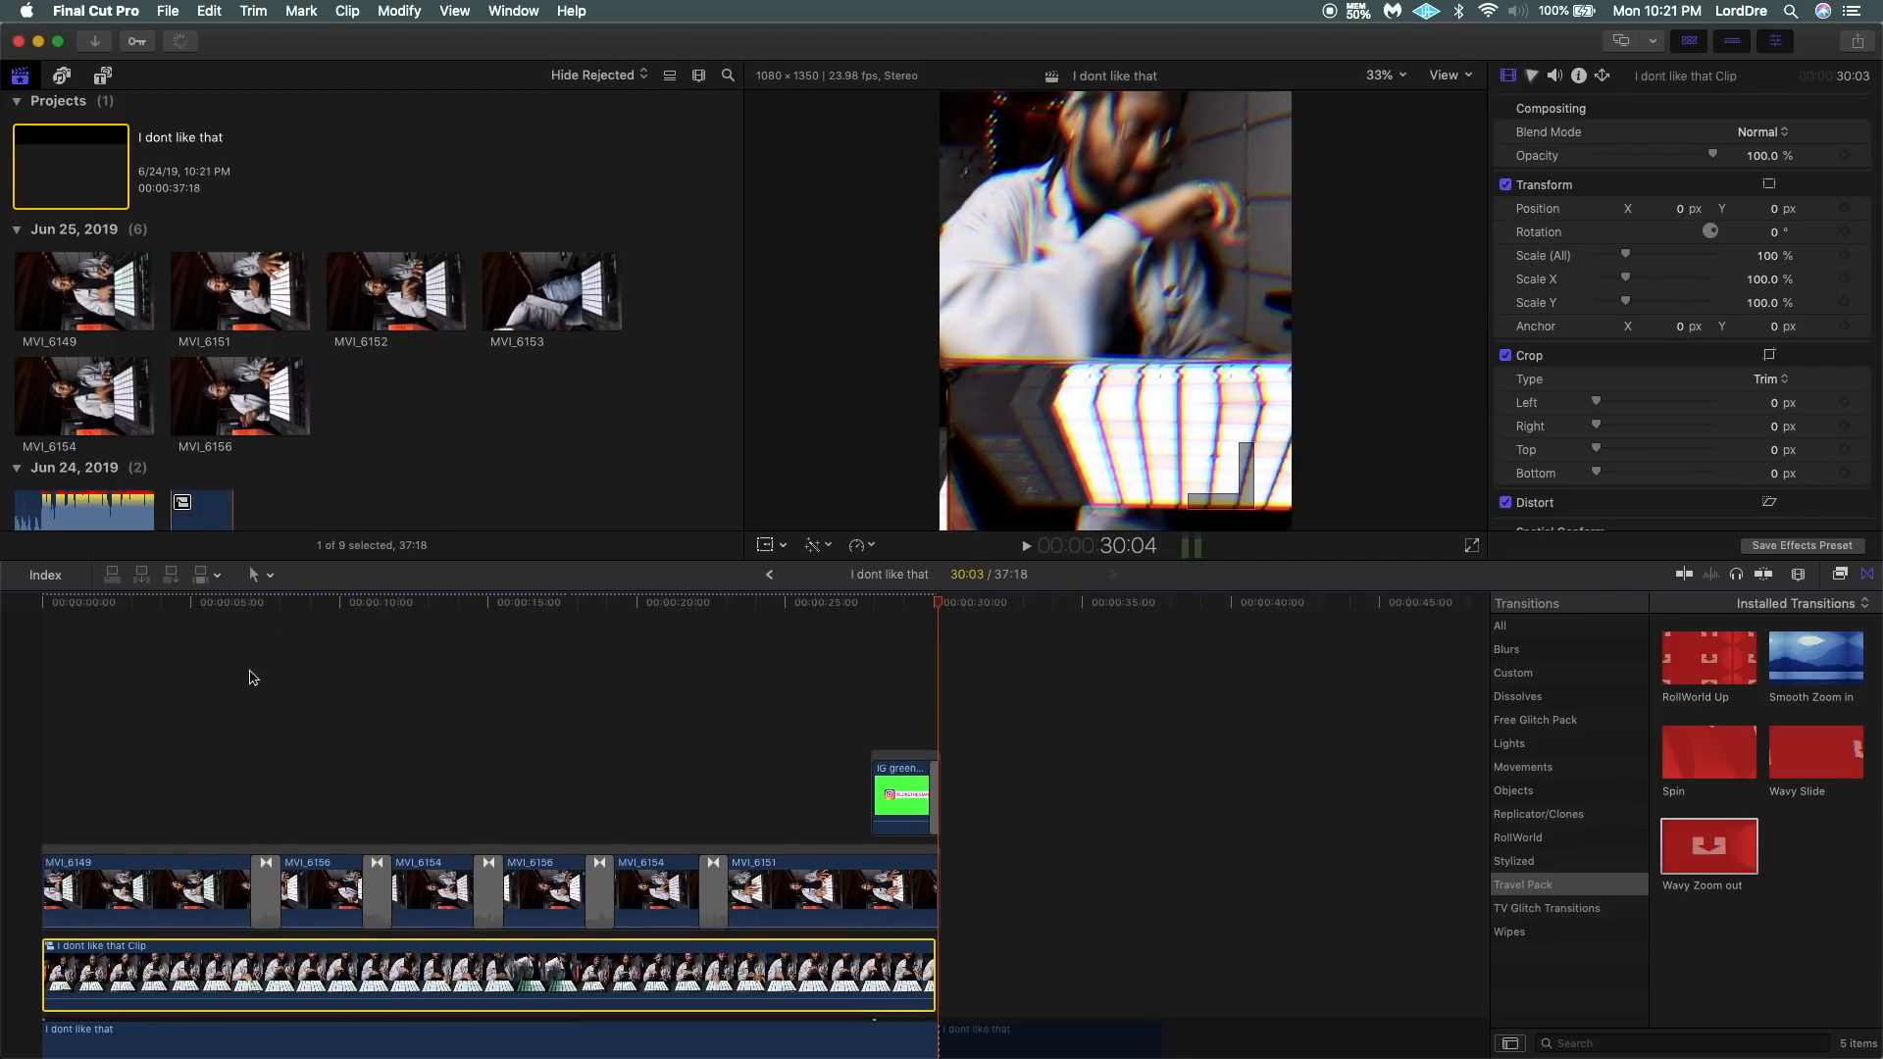
# Scale the background compound clip to 147% and play the project to check how it fills behind the clips around the first transition.
pyautogui.click(45, 737)
pyautogui.click(171, 958)
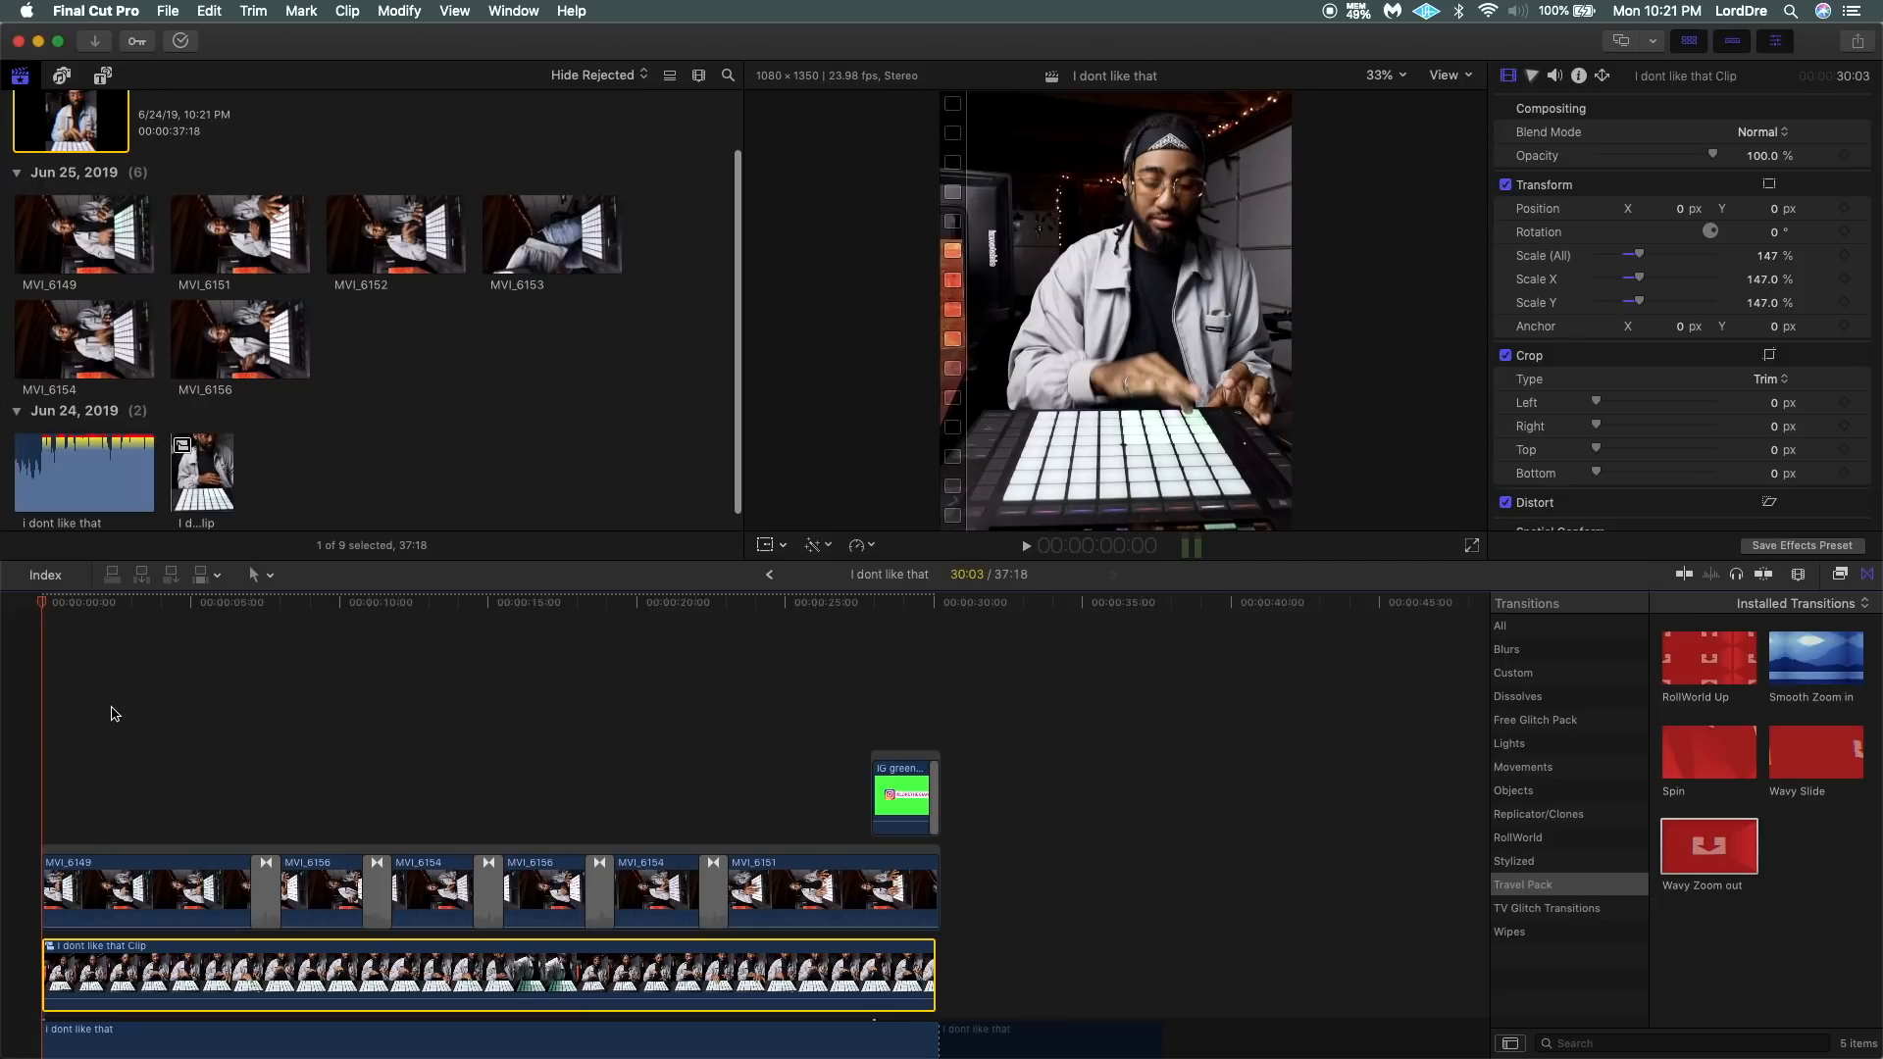
pyautogui.press('space')
pyautogui.click(246, 766)
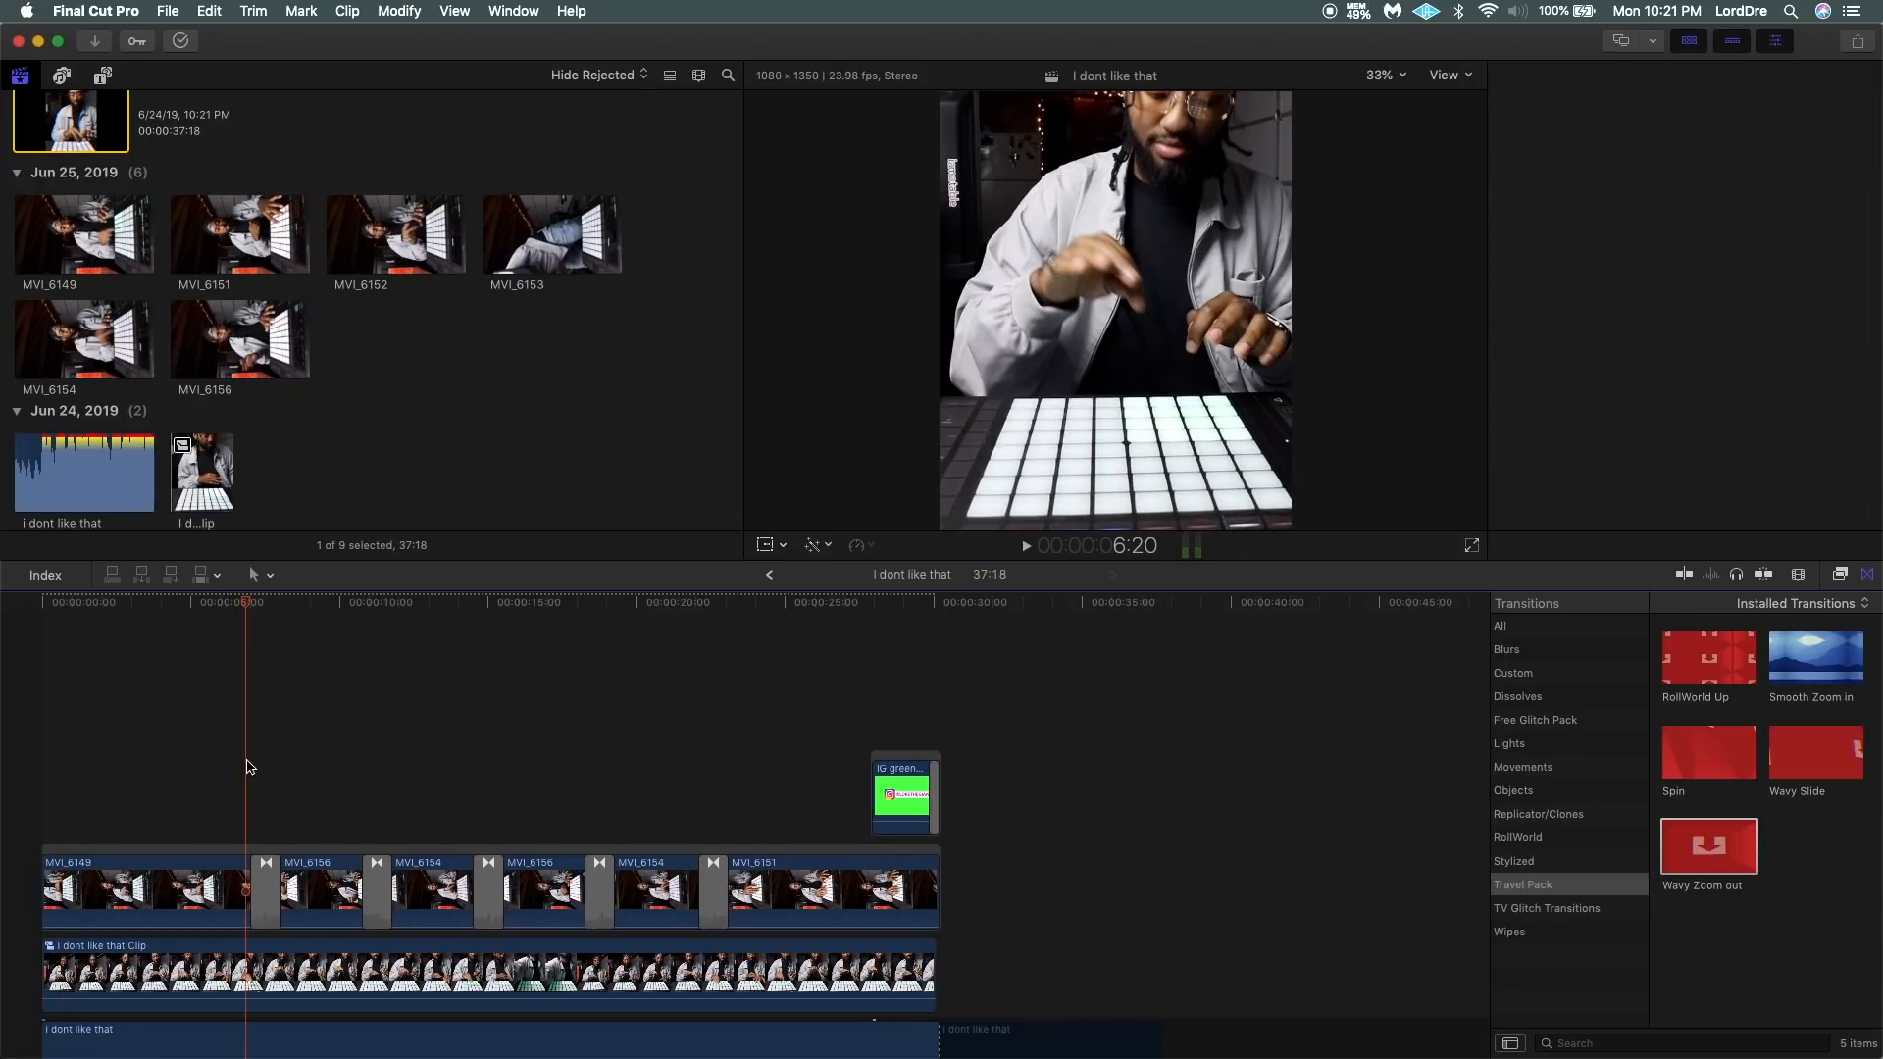